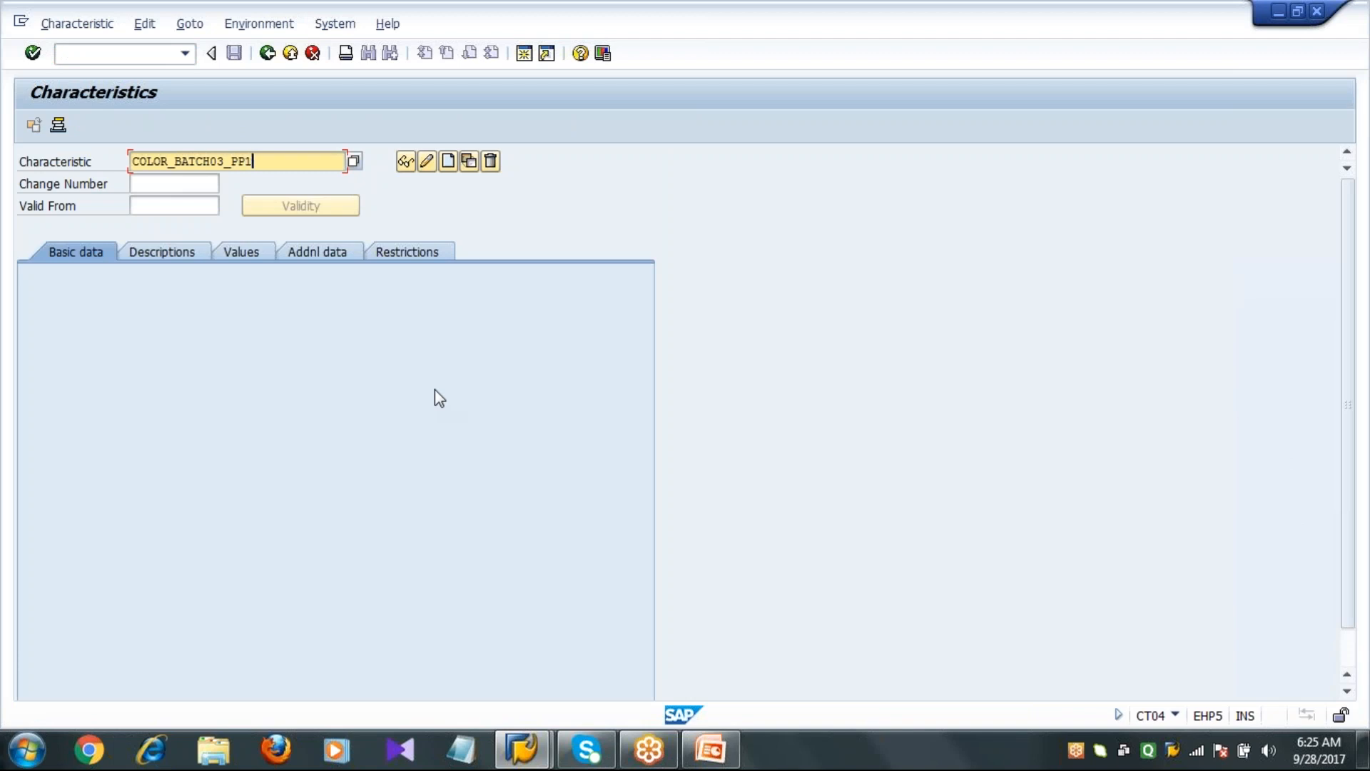
click(176, 208)
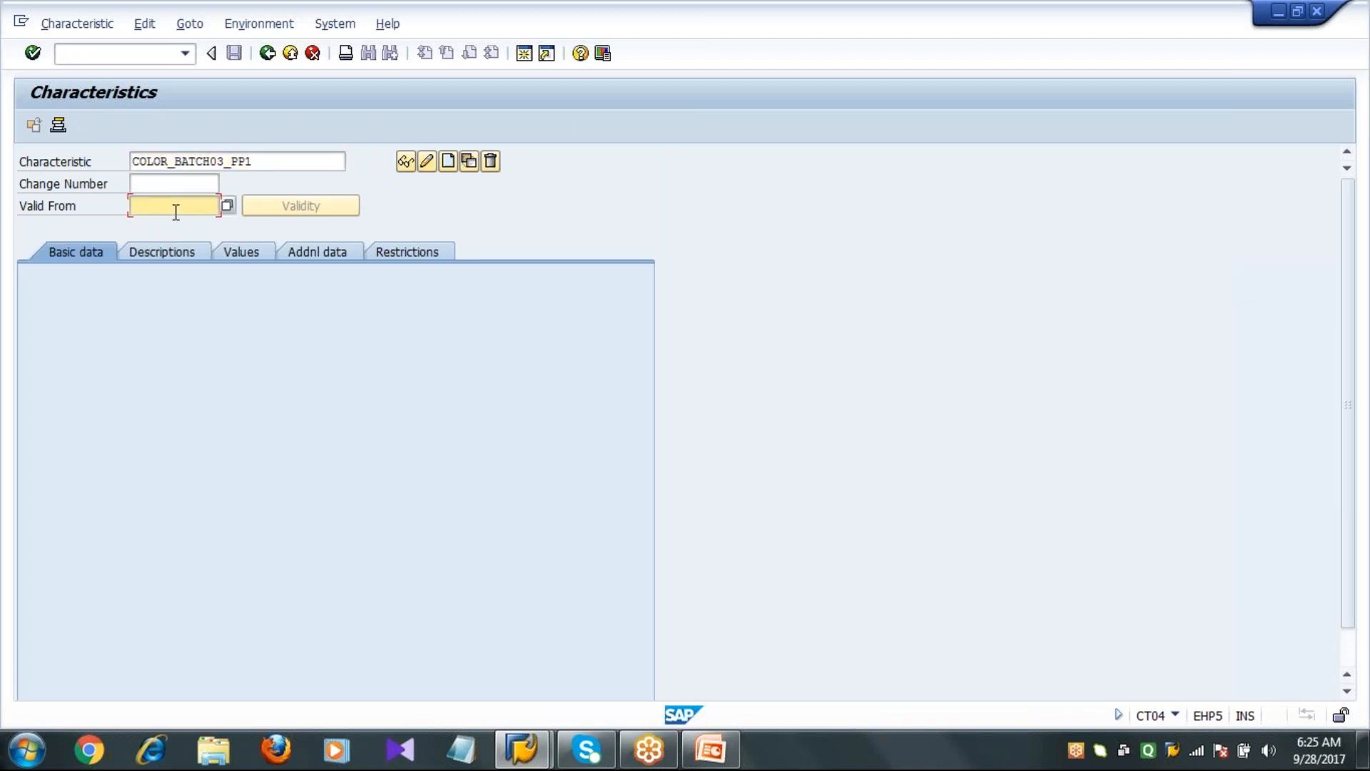
text(28.09.2017)
click(449, 164)
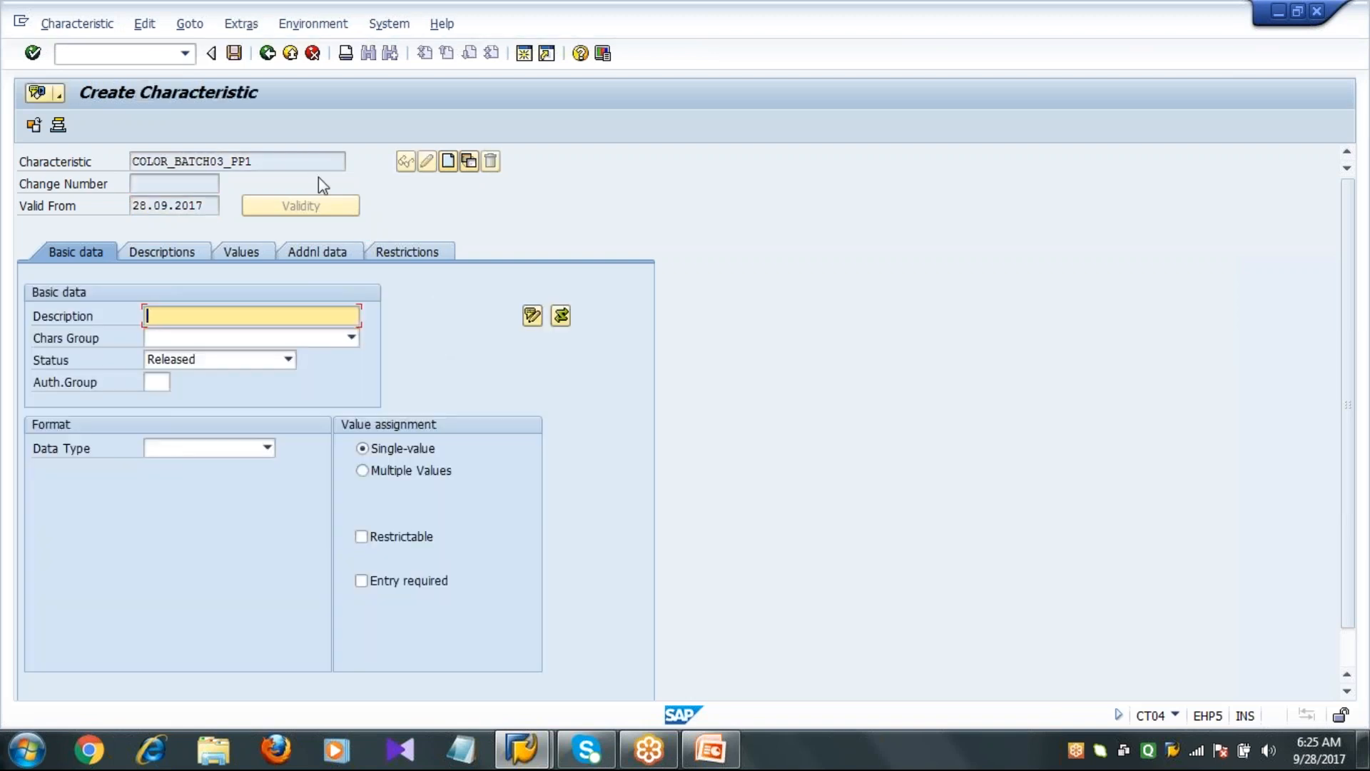
click(182, 57)
text(/NCT01)
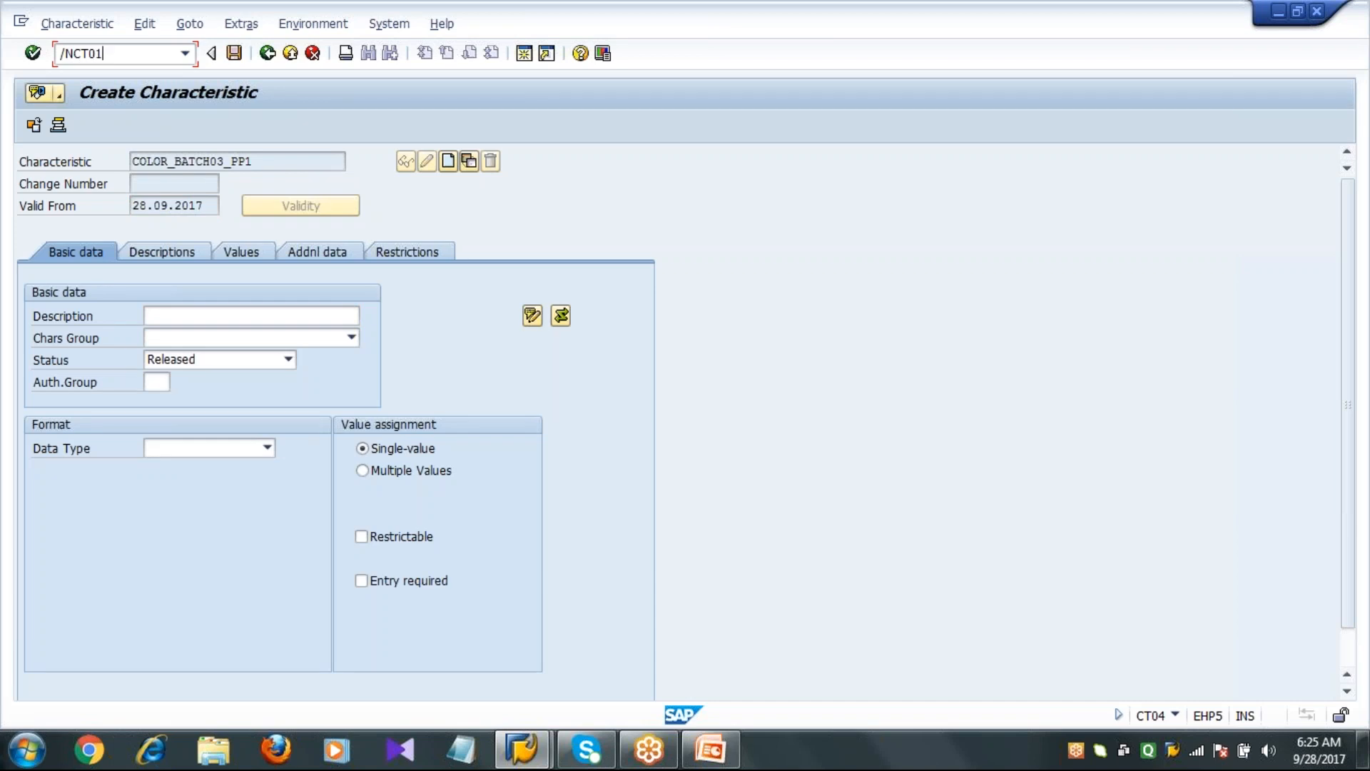
key(Return)
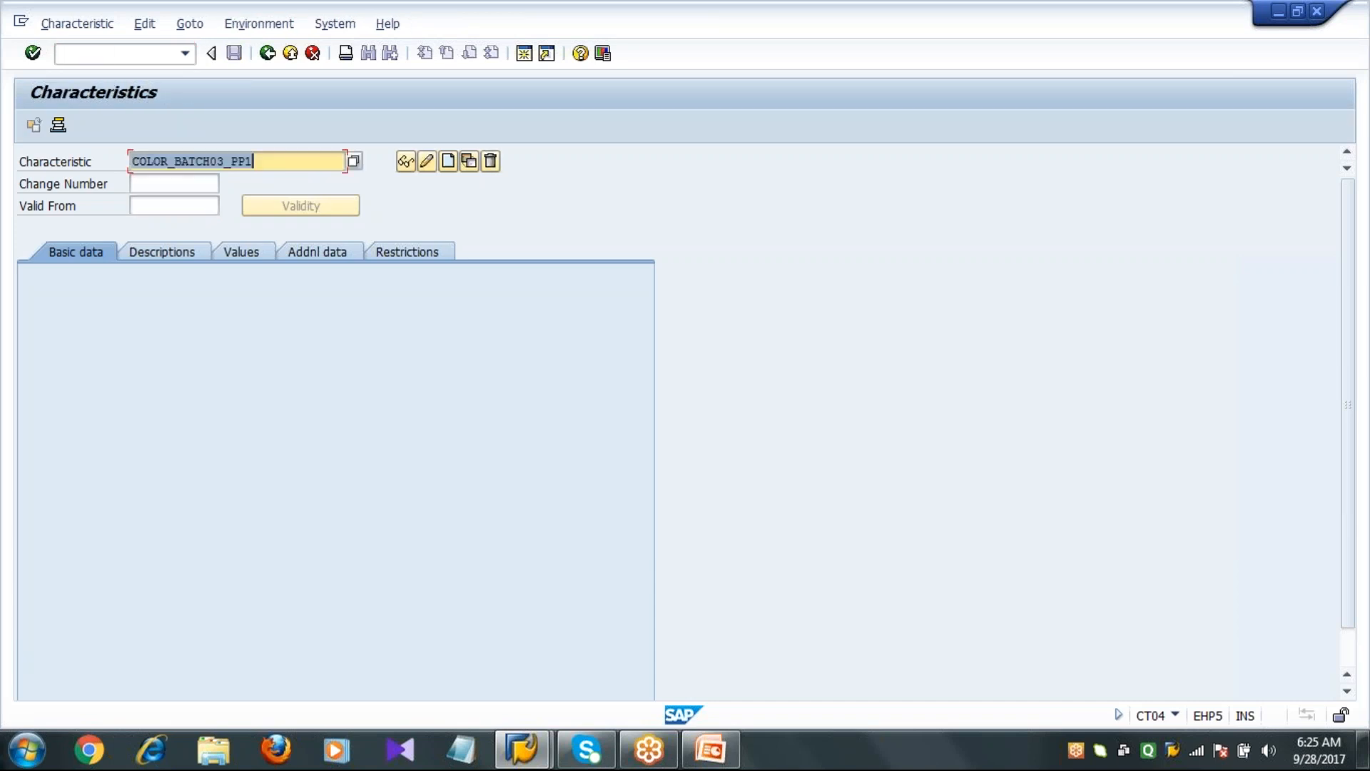
Start creating the characteristic COLOR_BATCH_PP1 with a valid-from date of 28.09.2017
click(224, 162)
key(BackSpace)
key(BackSpace)
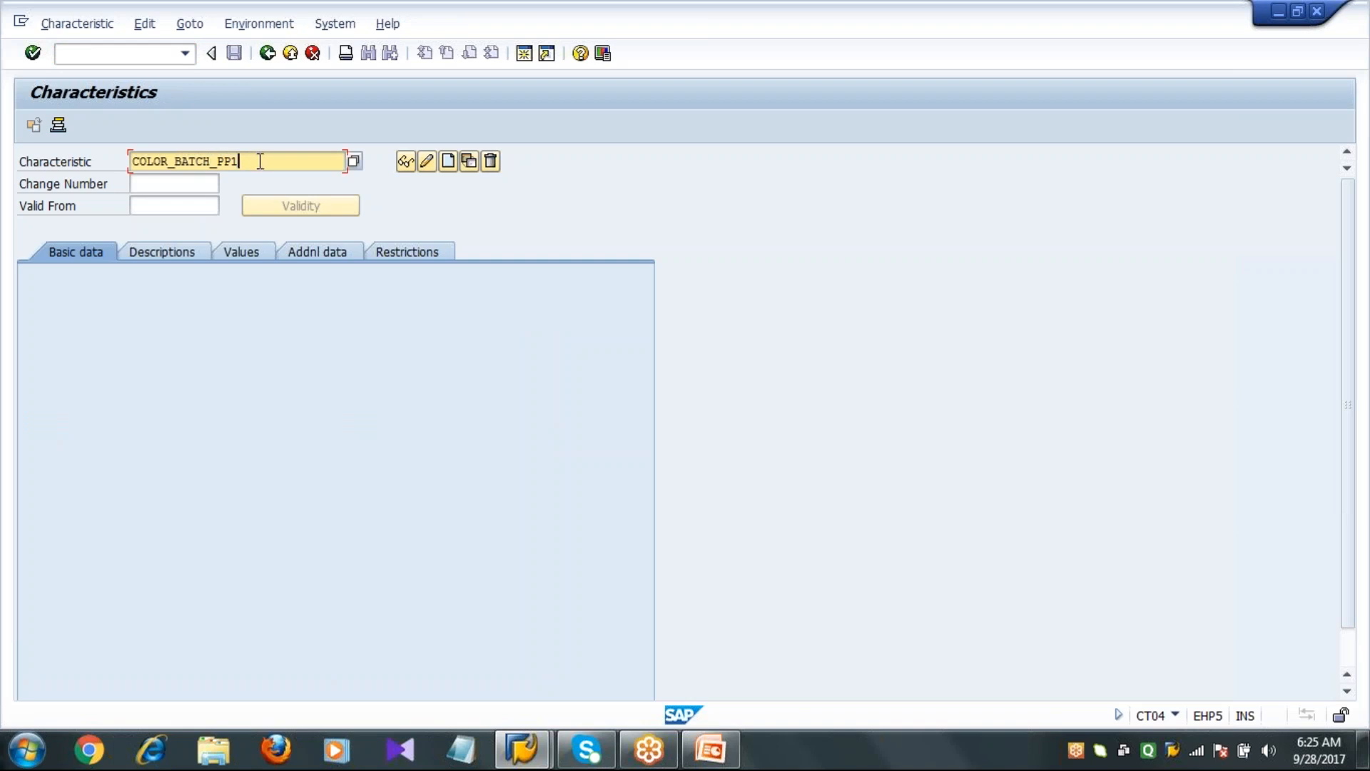
click(196, 207)
click(186, 226)
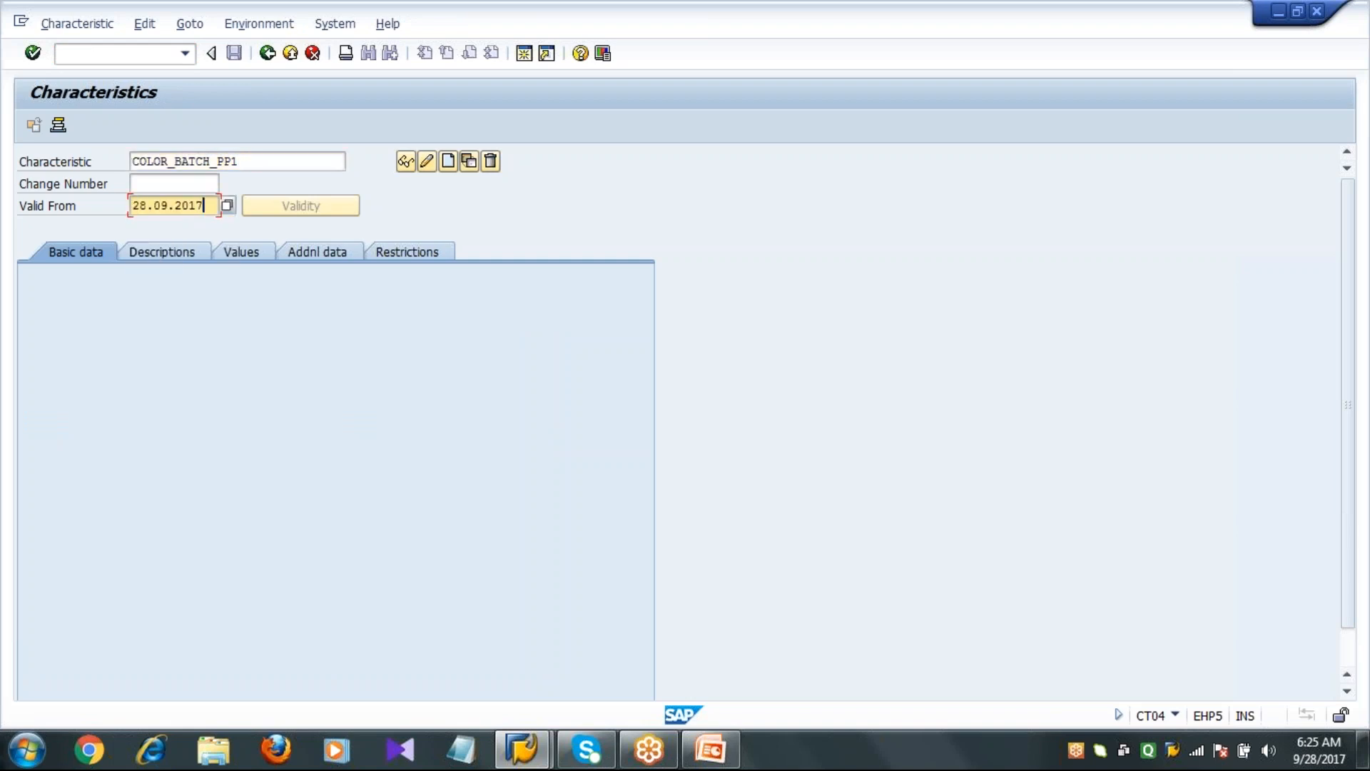
click(447, 161)
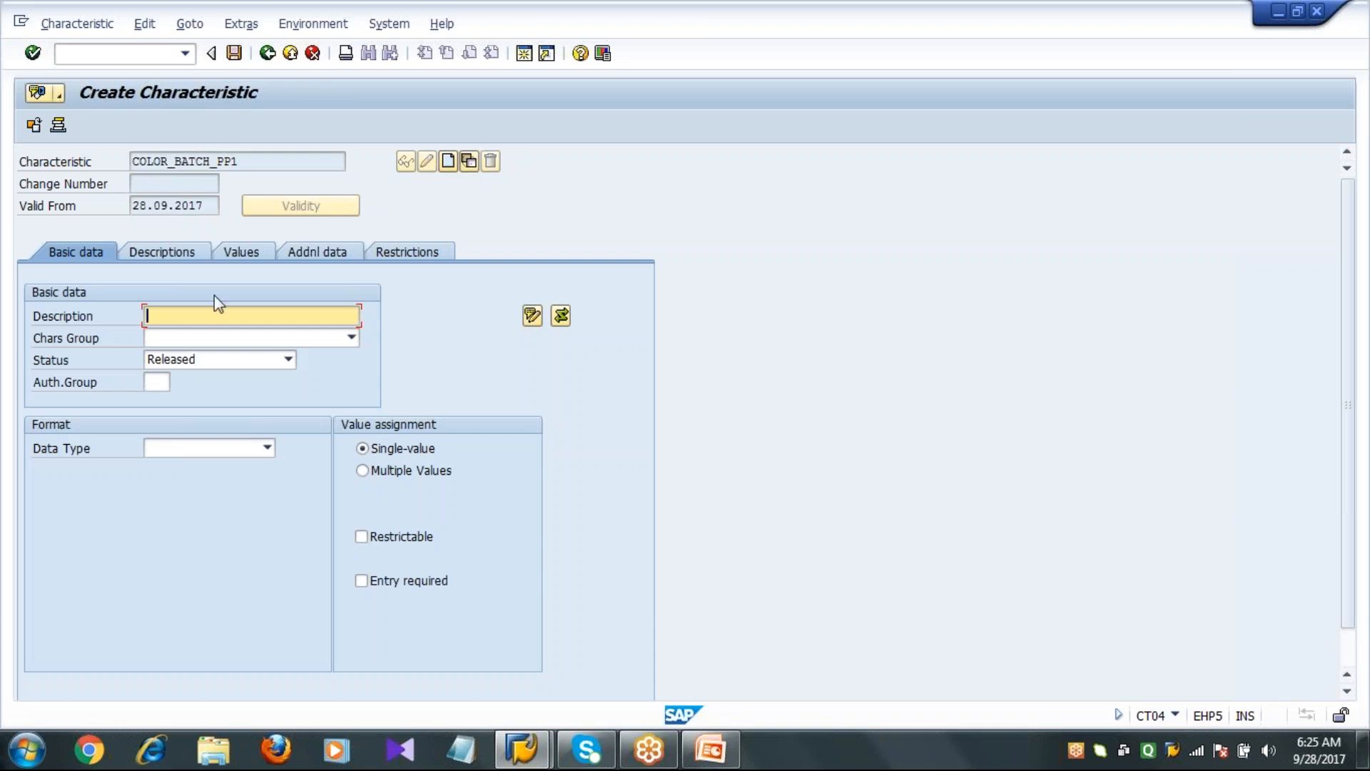
Describe the characteristic as COLOR FOR THE BATCH PP and keep its status as Released
text(C)
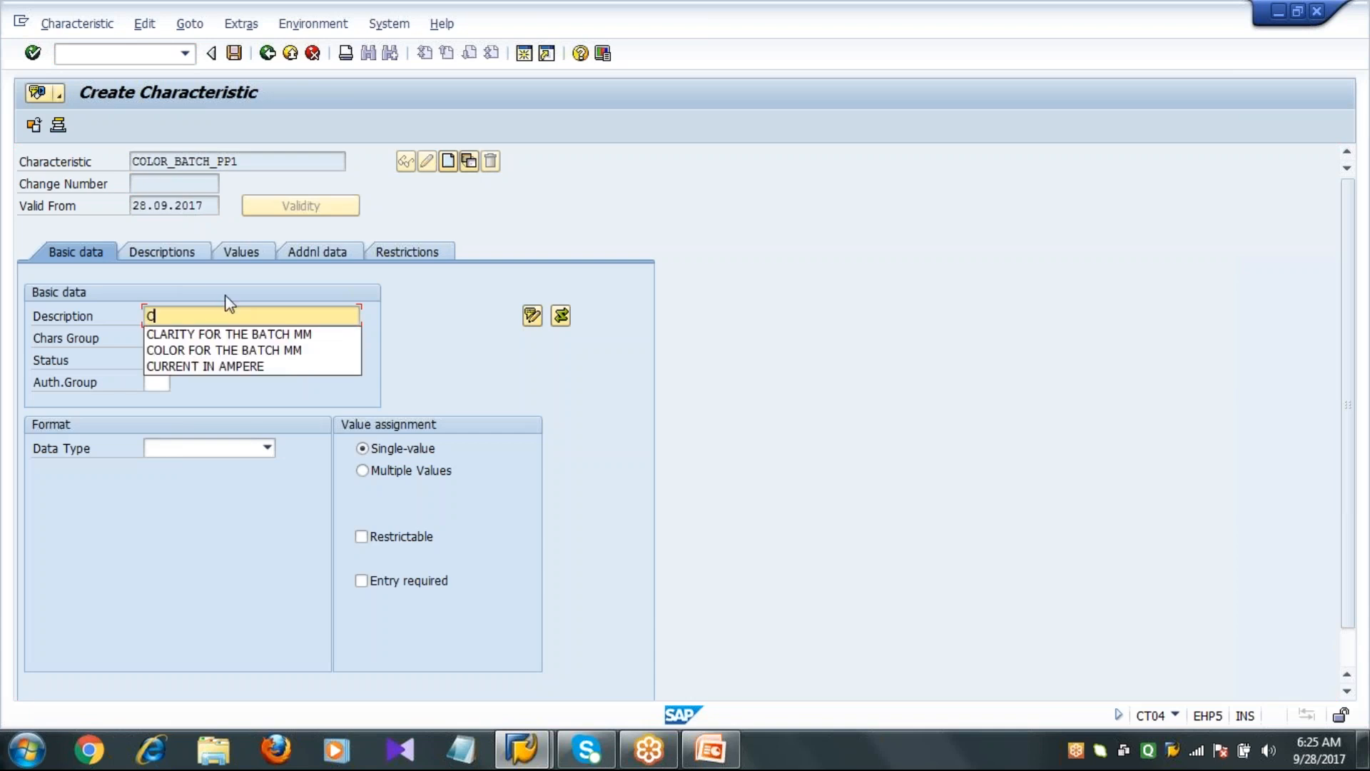
click(268, 353)
key(BackSpace)
key(BackSpace)
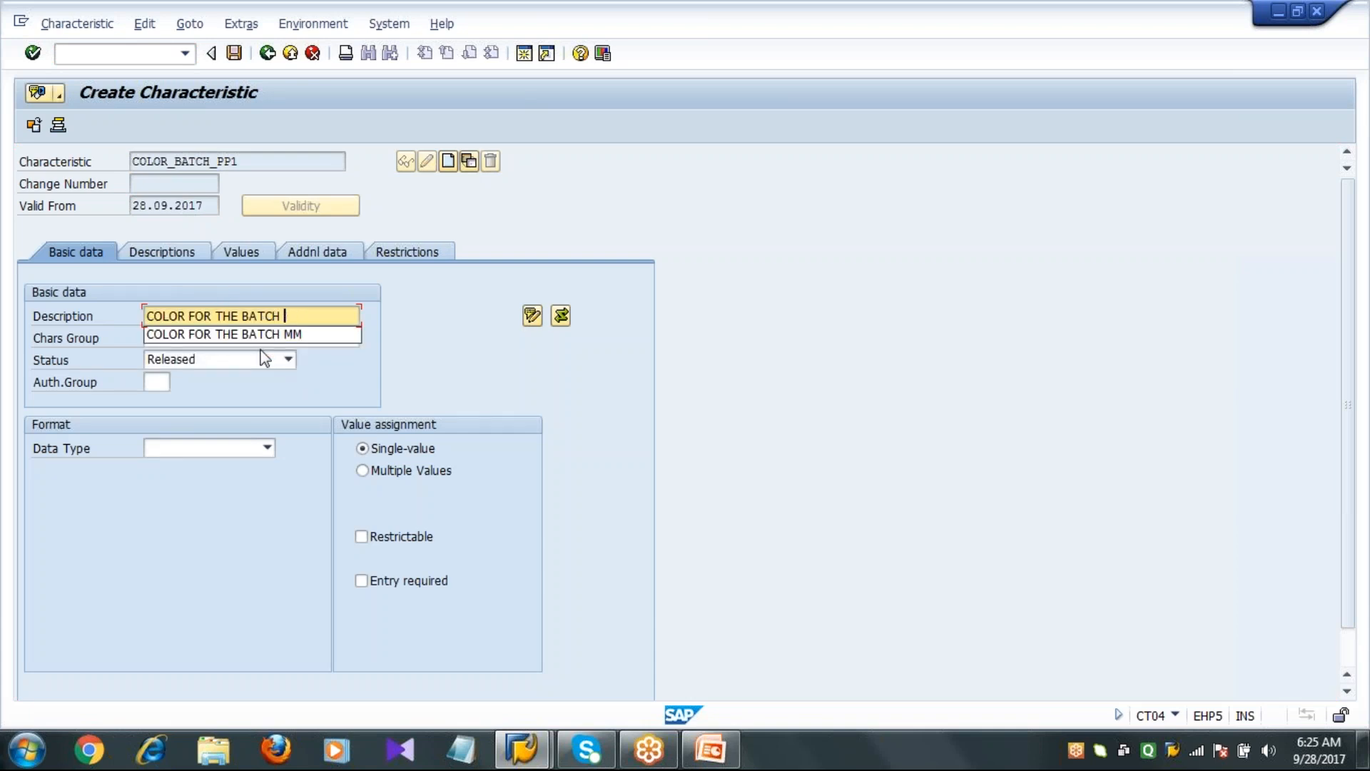
text(PP)
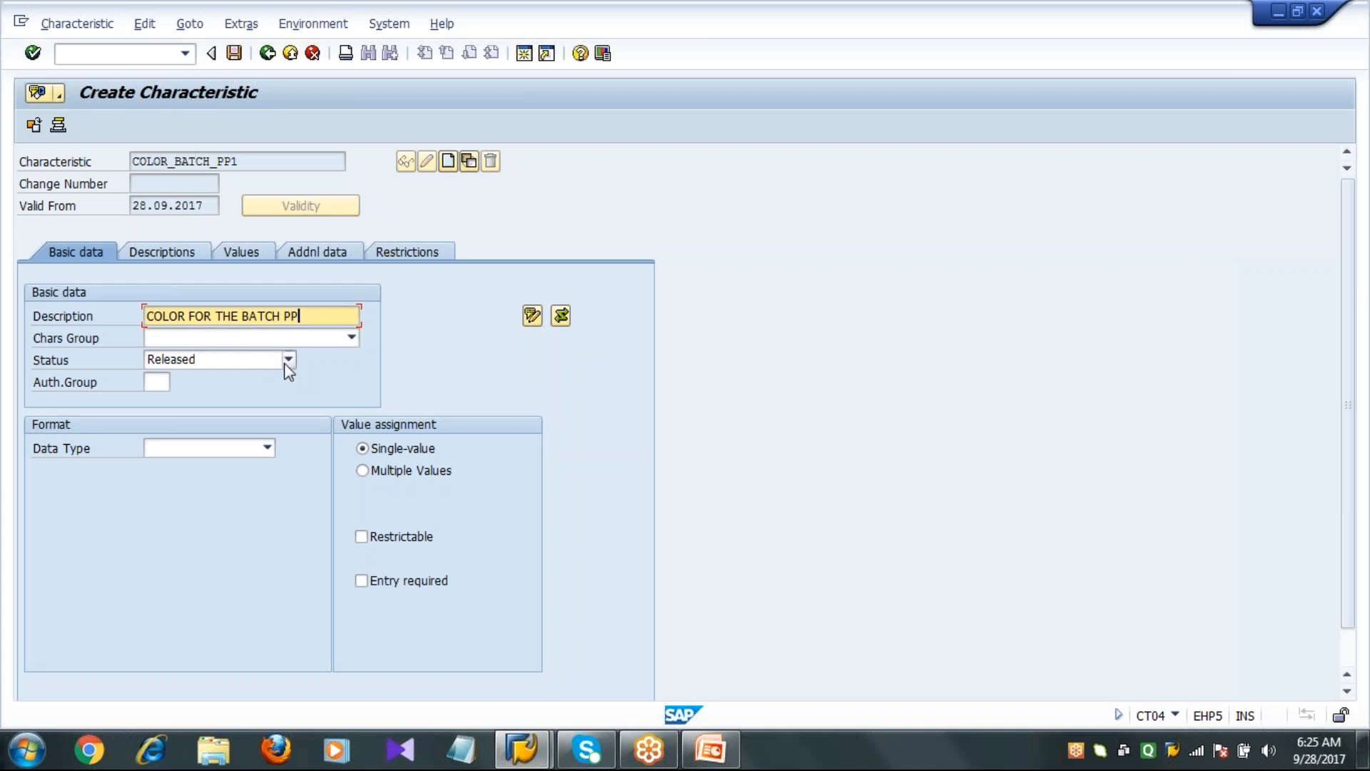
click(286, 362)
click(254, 408)
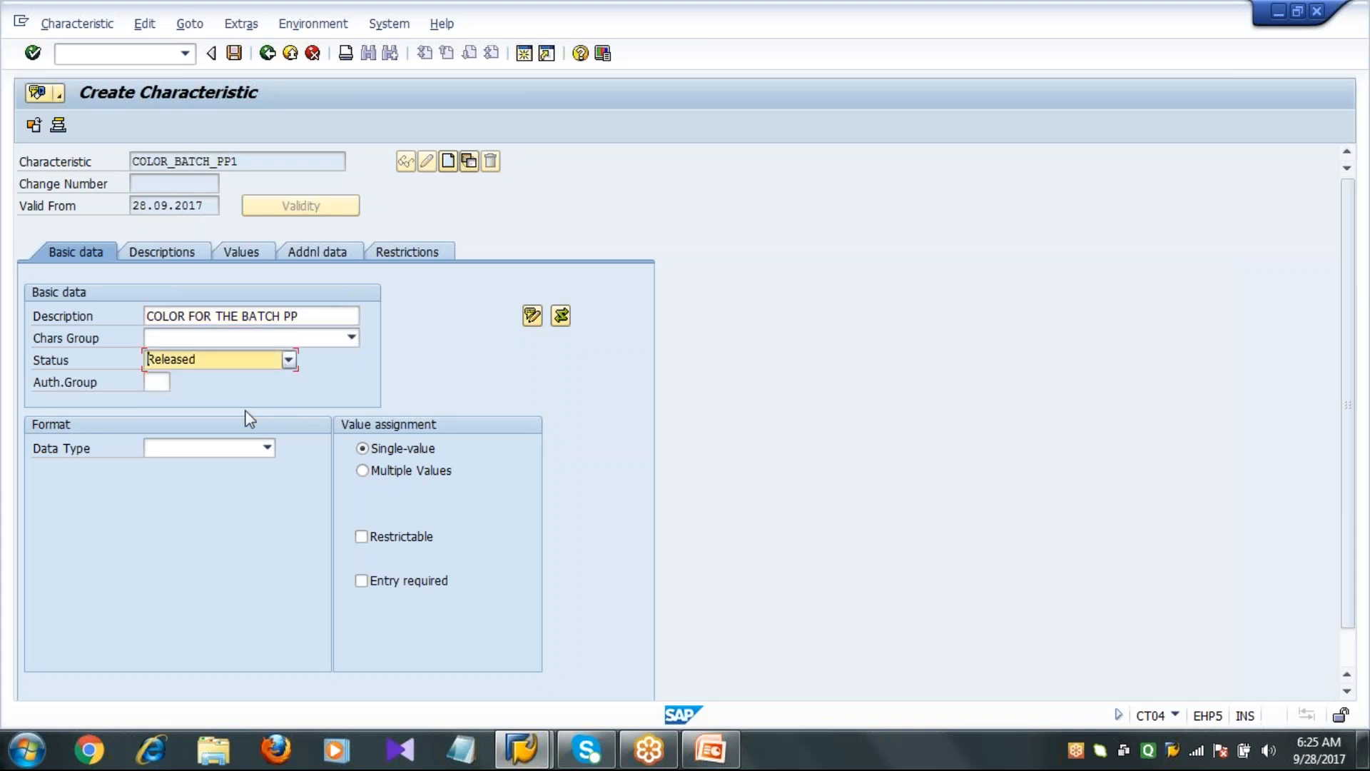
Format the color characteristic as Character Format with 10 characters and allow multiple values
click(267, 448)
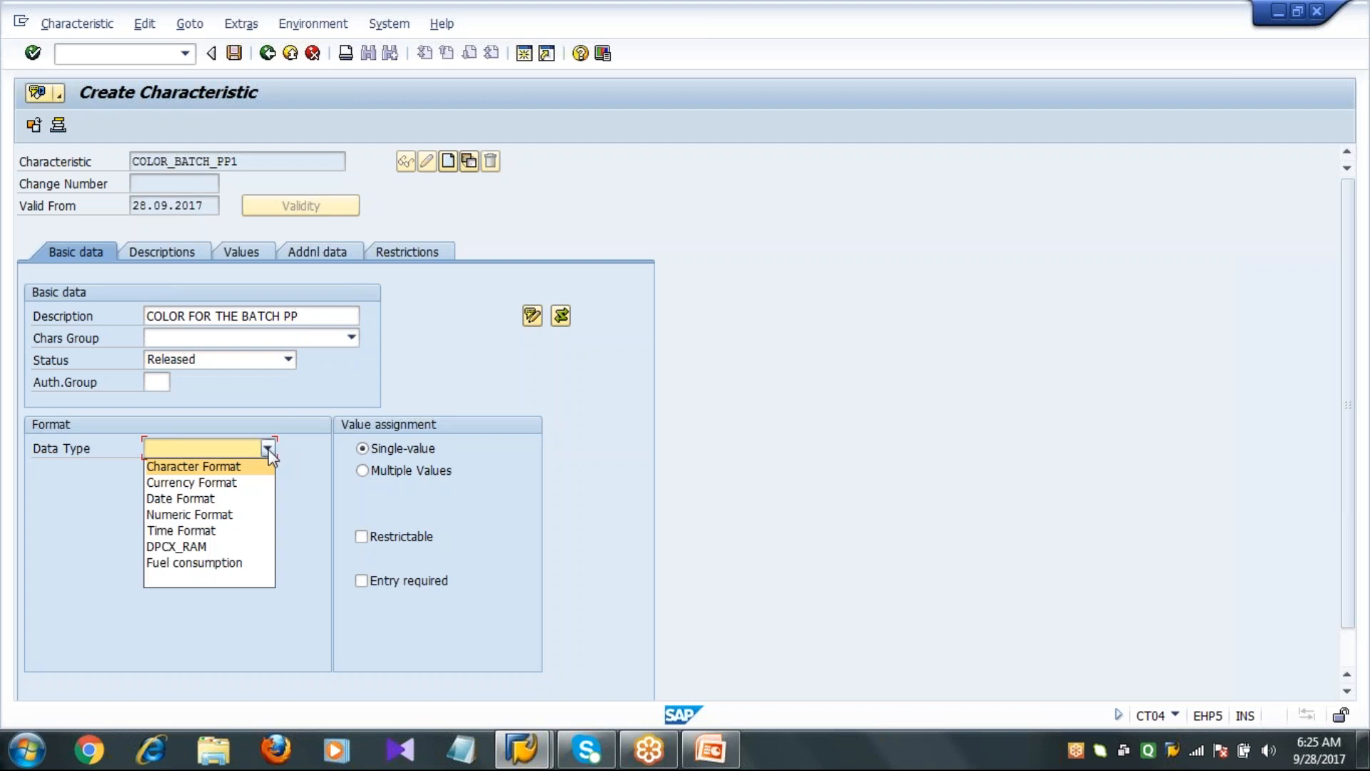
click(253, 470)
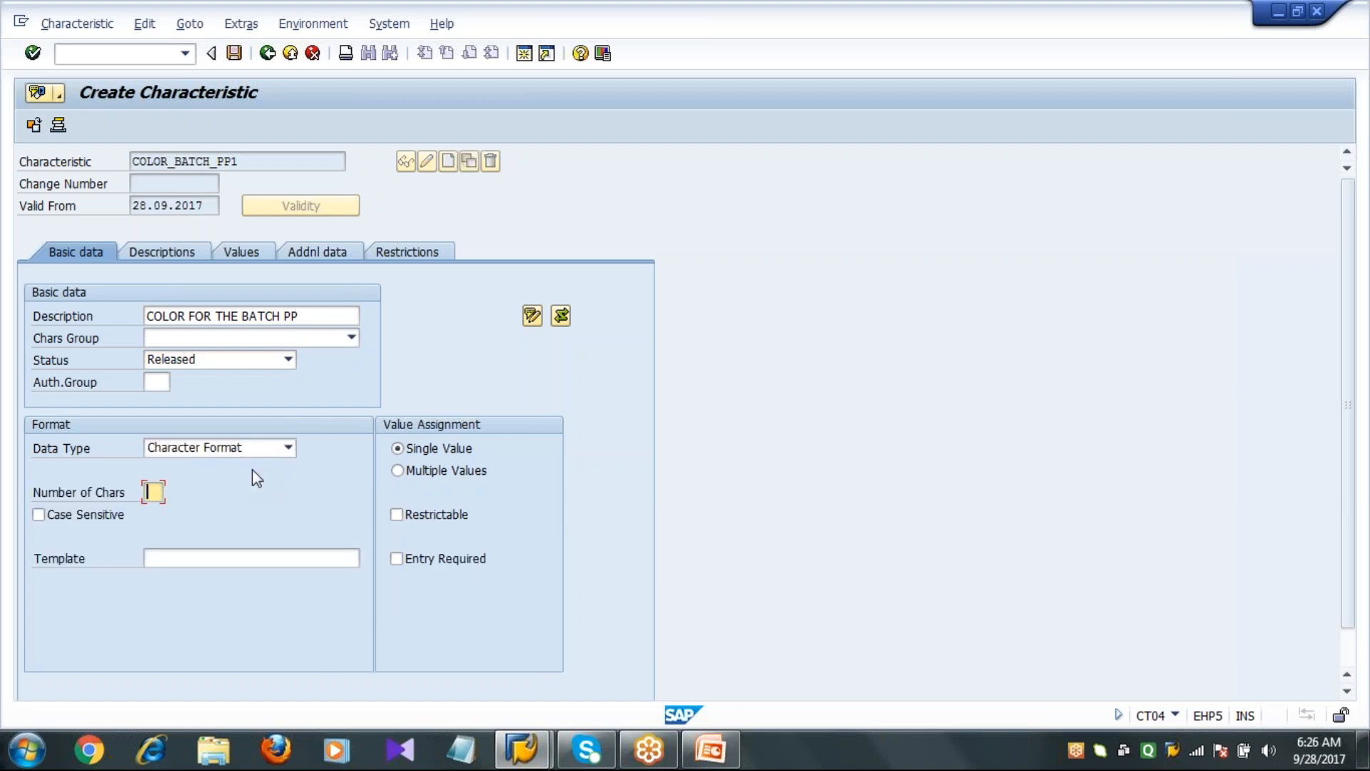
text(10)
click(448, 473)
Add the allowed value 01 with the description Dark Red Color to the color characteristic
click(242, 253)
text(01)
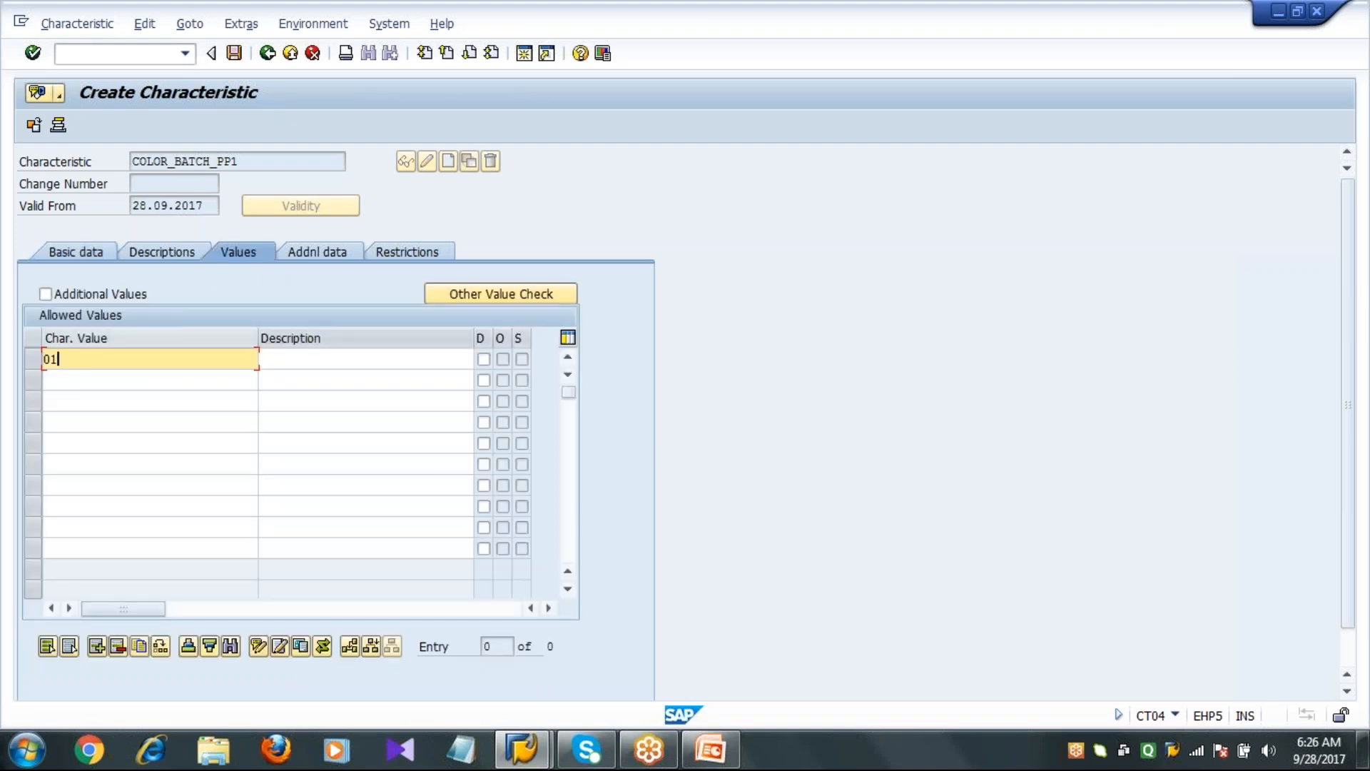
key(Tab)
text(D)
key(Down)
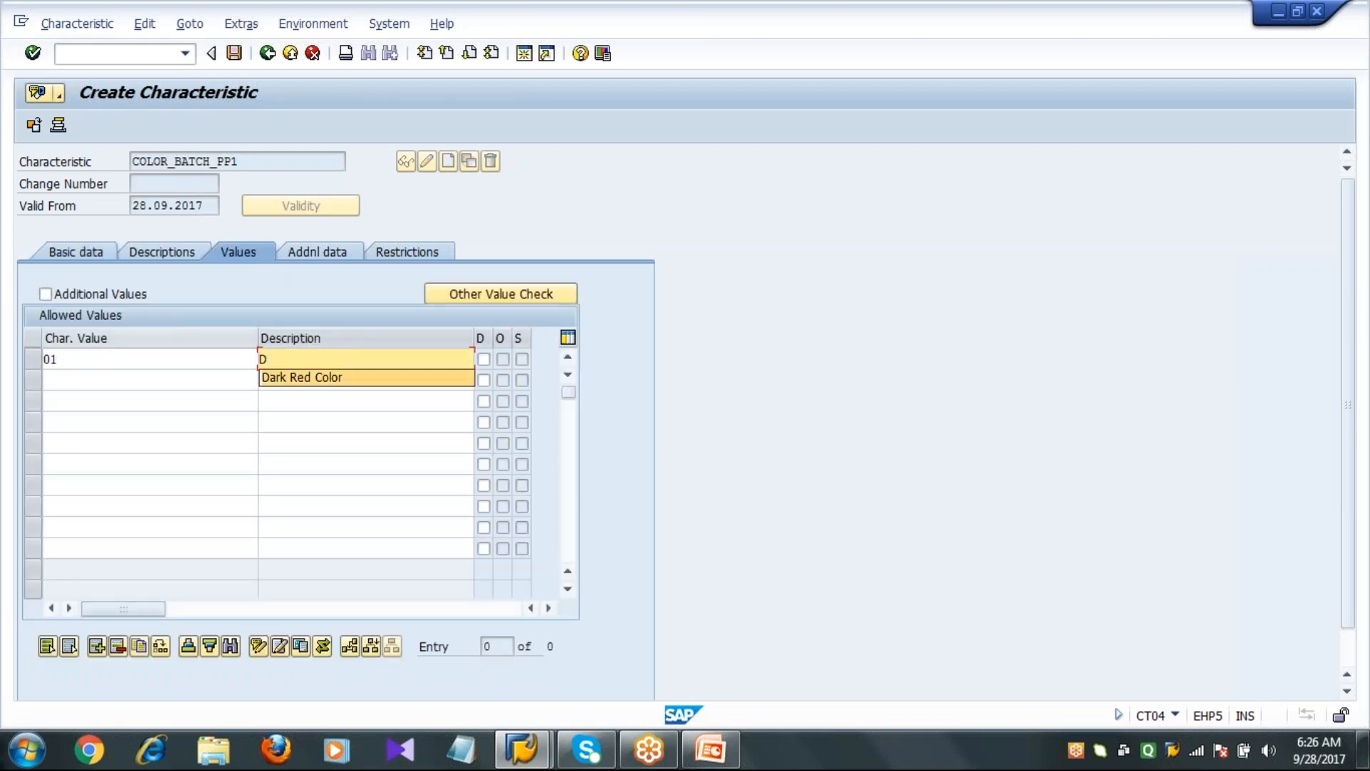
key(Return)
key(Return)
Add the allowed value 02 with the description Light Red Color
text(02)
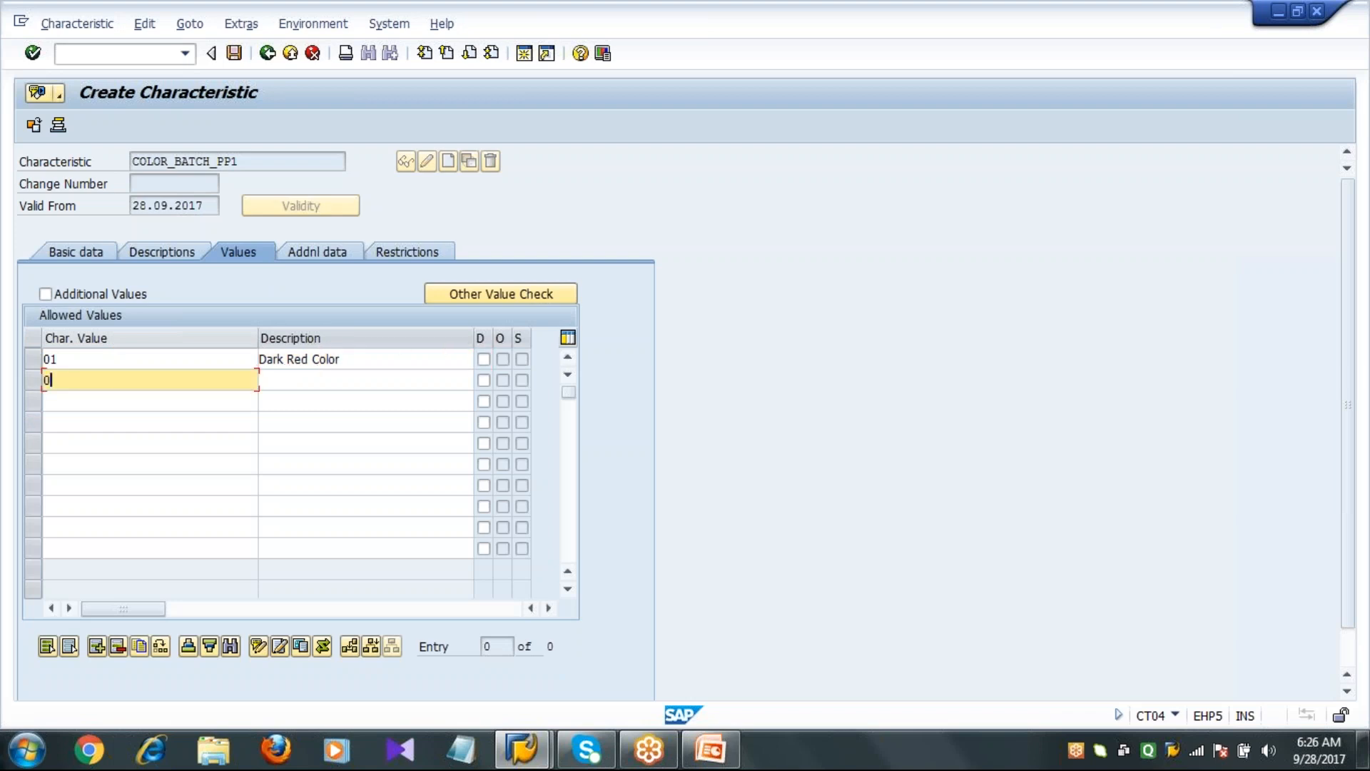
key(Tab)
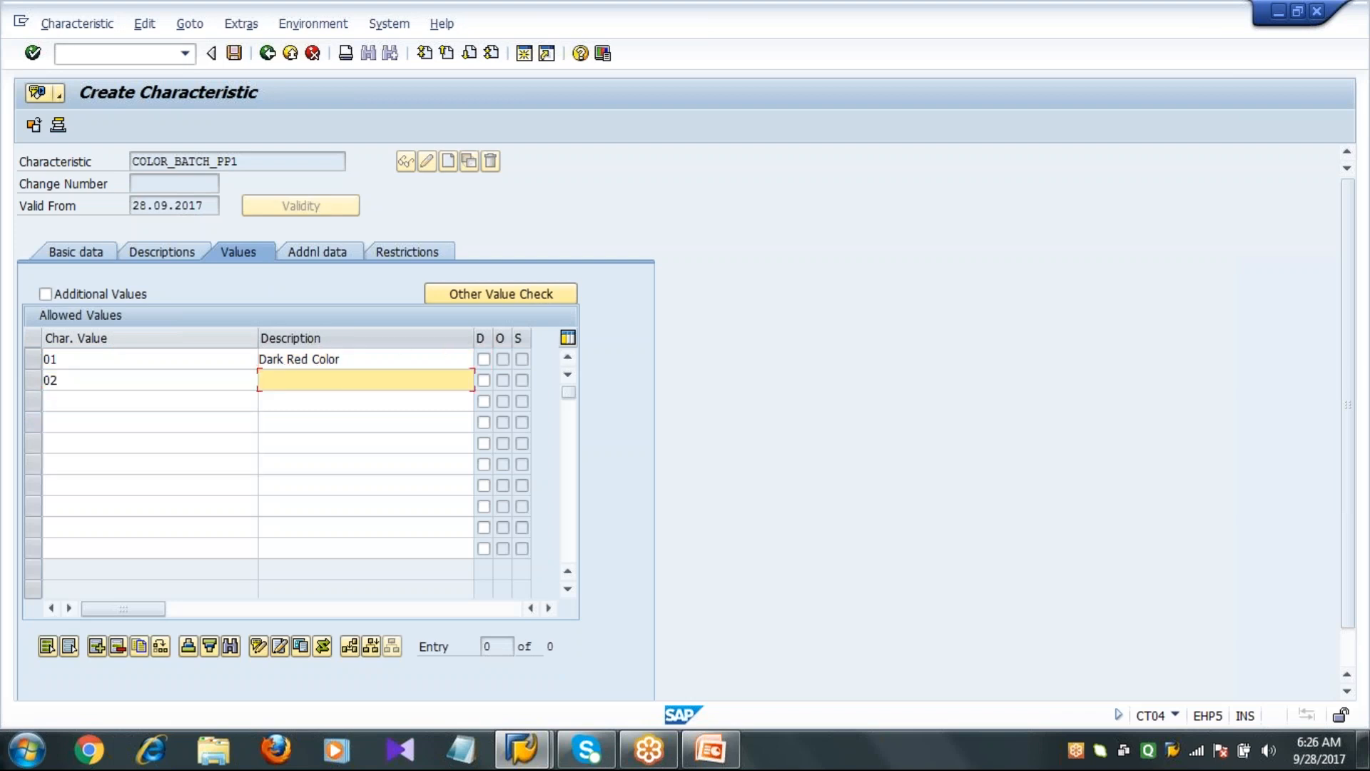
text(L)
key(Down)
key(Return)
key(Return)
Add the allowed value 03 with the description Pale Red Color
text(03)
key(Tab)
text(P)
key(Down)
key(Return)
key(Return)
Add the allowed value 04 with the description Other color Rejec the Batch and confirm the value list
text(04)
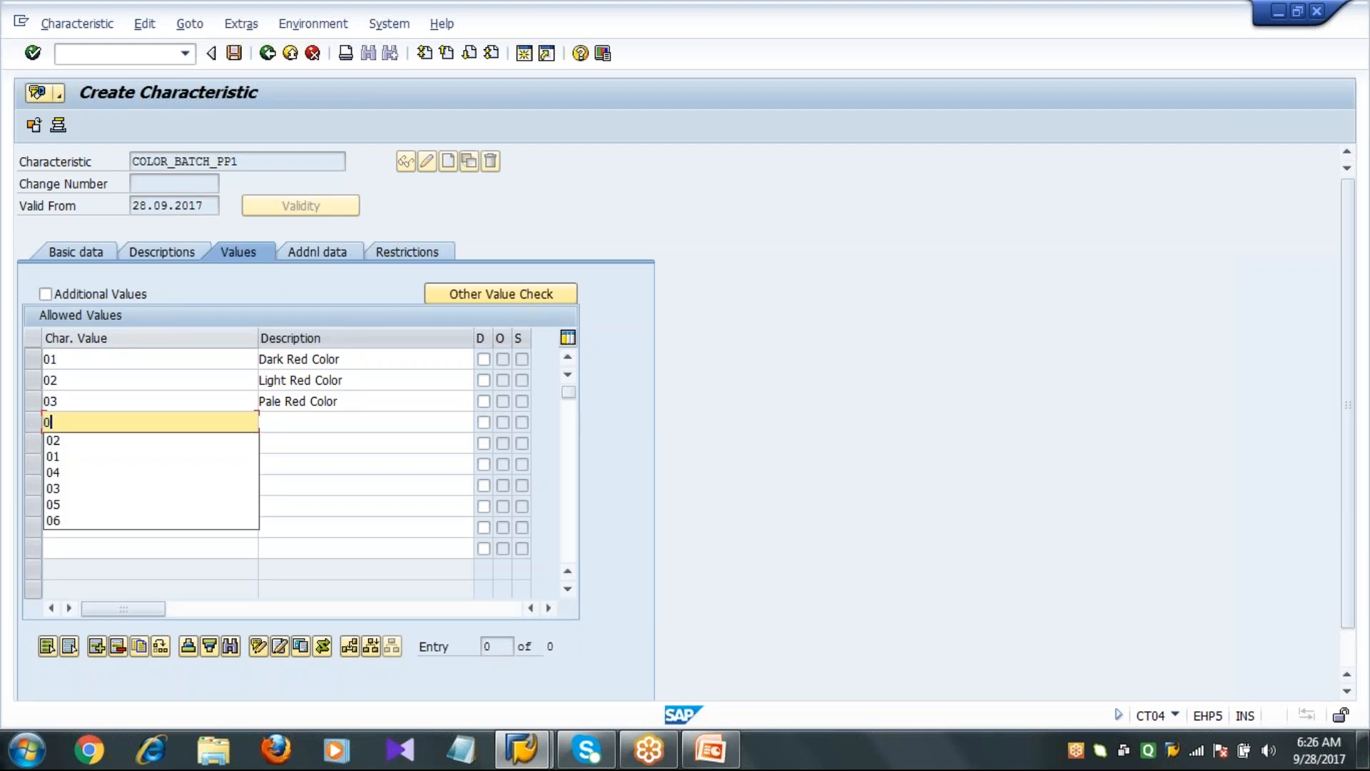
key(Tab)
text(O)
key(Down)
key(Return)
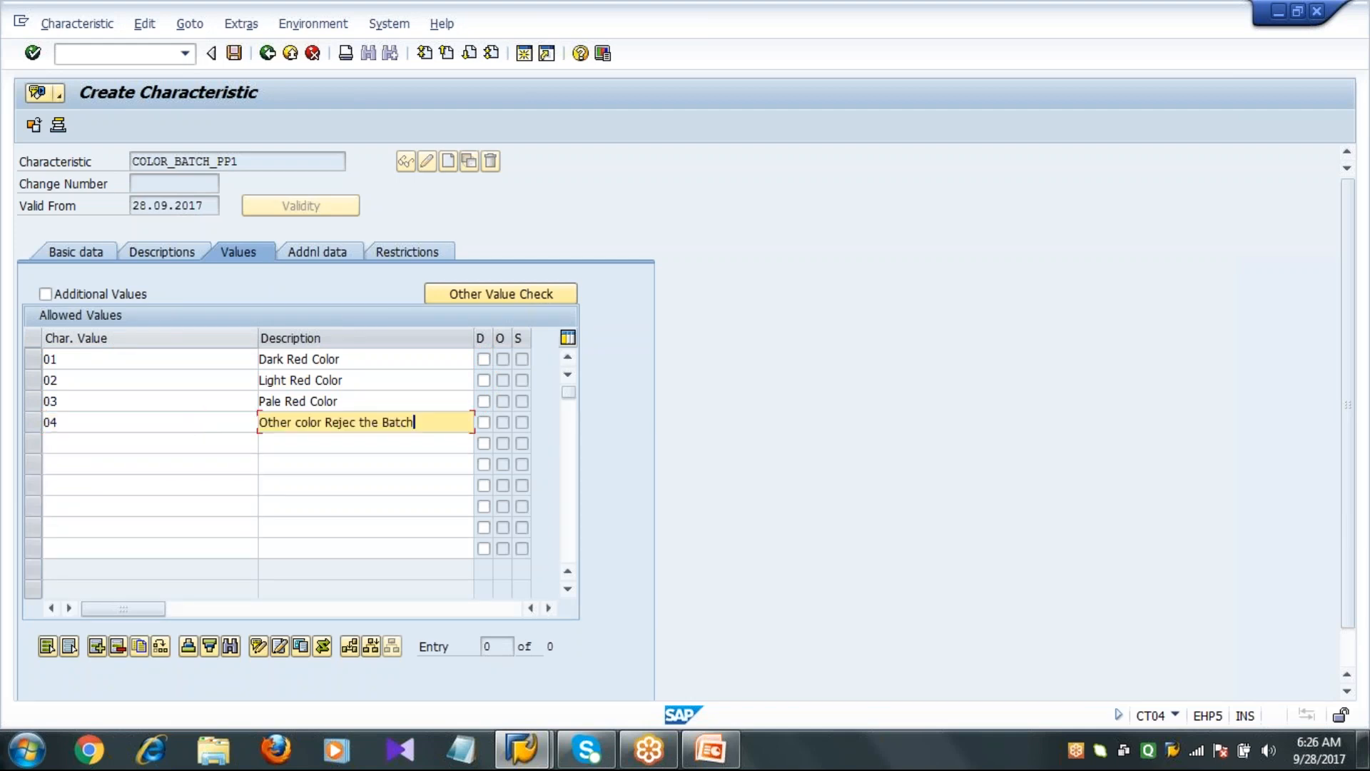
key(Return)
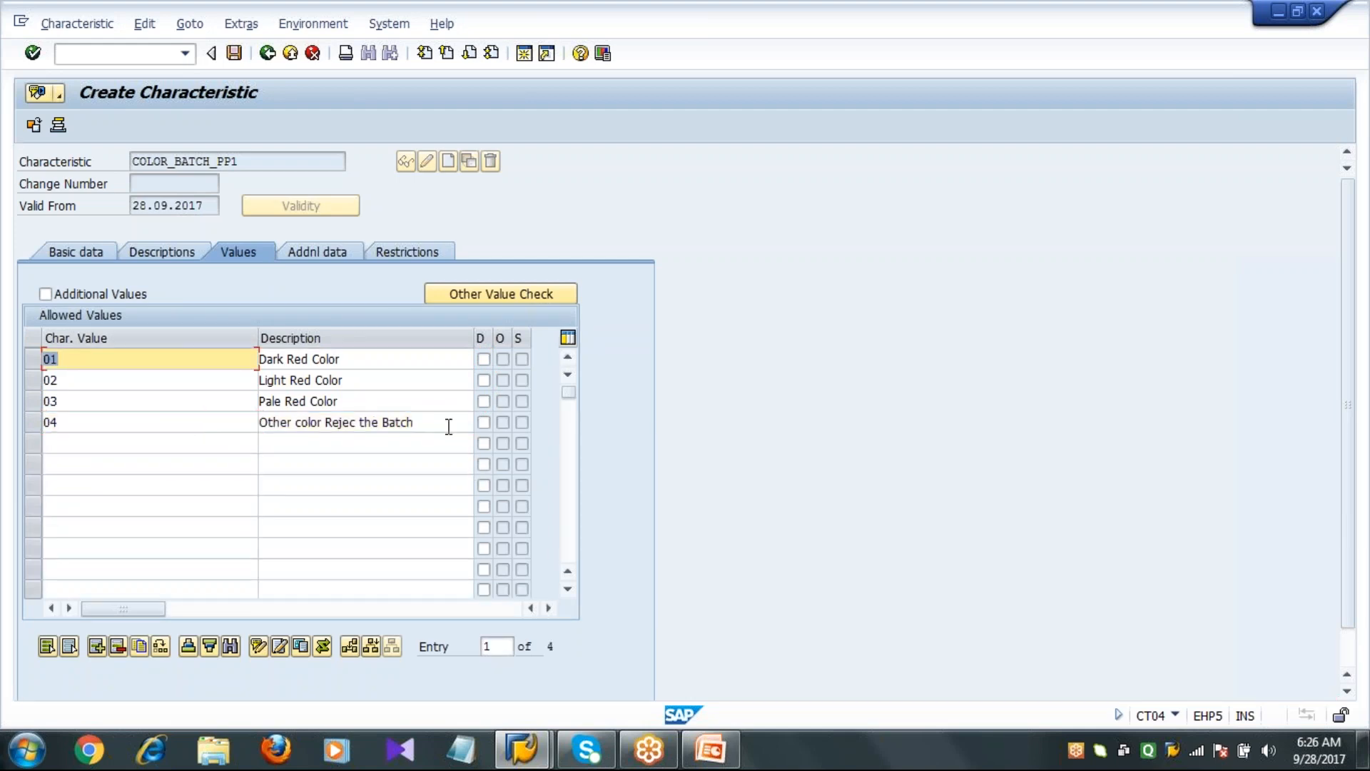
Save the color characteristic and return to the SAP Easy Access screen
click(449, 426)
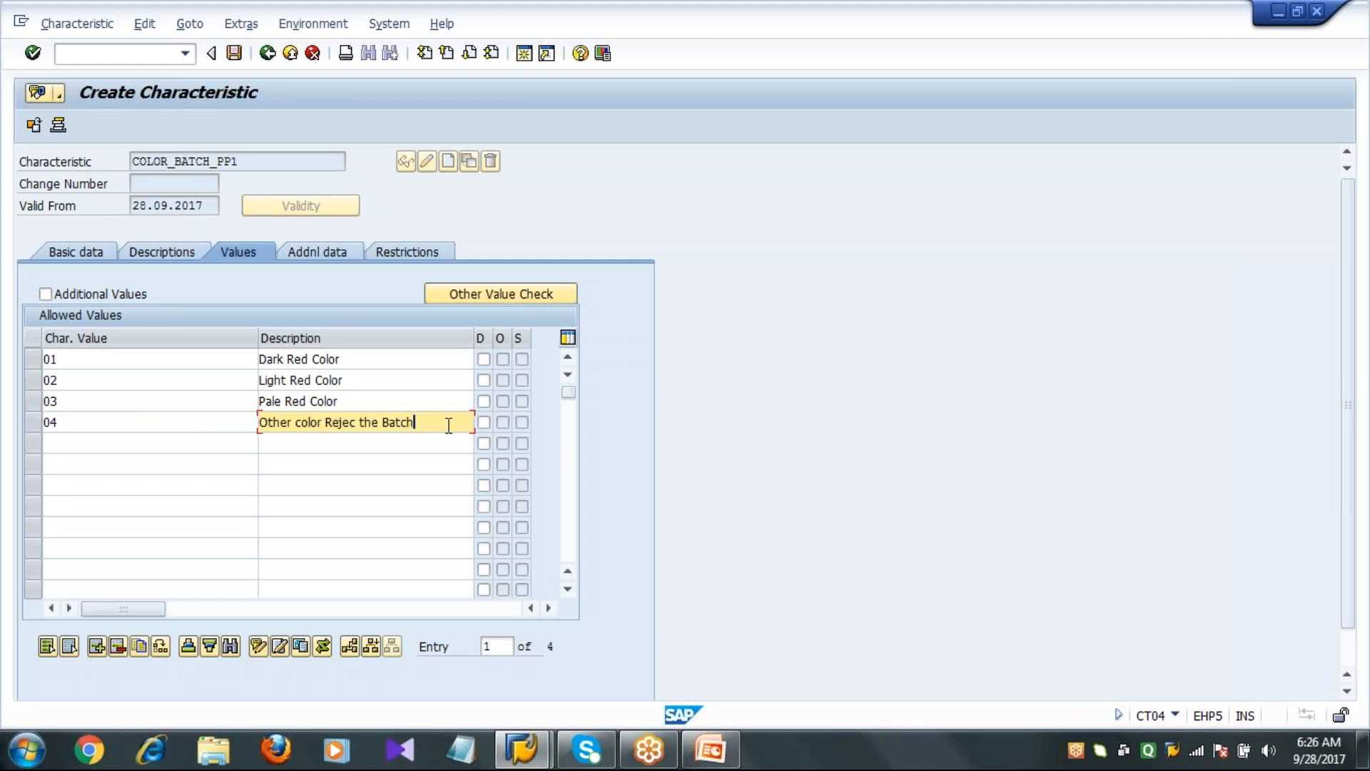
click(234, 53)
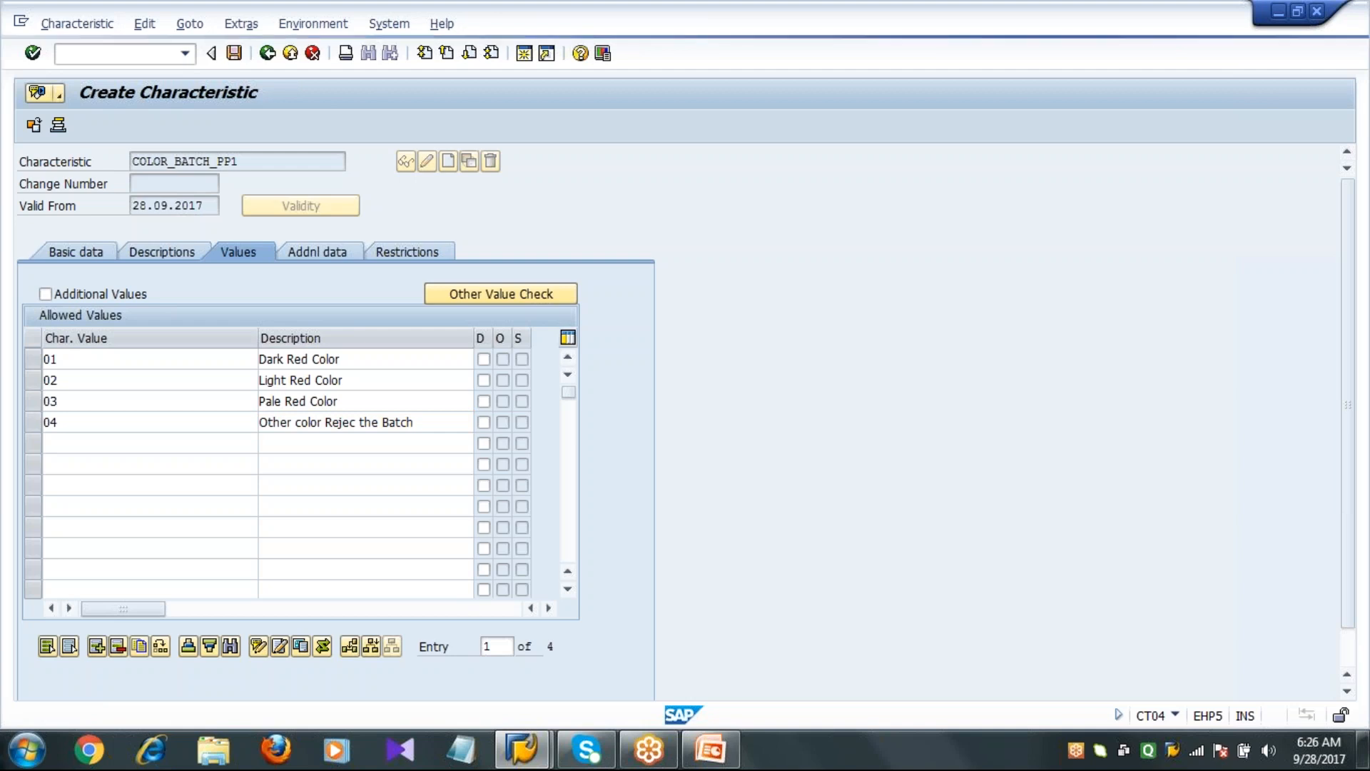
click(267, 53)
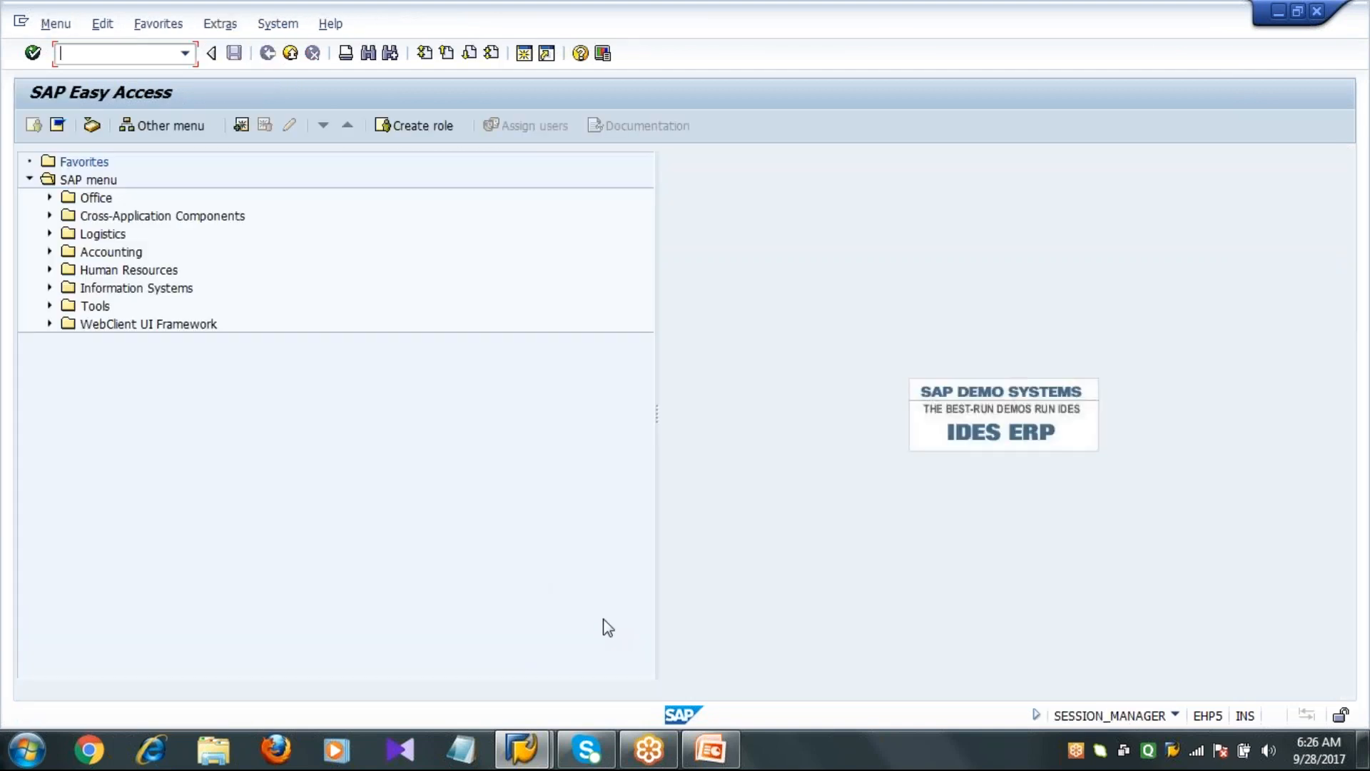
Check the transaction list in the PowerPoint notes, then return to SAP and open transaction CT04
click(710, 749)
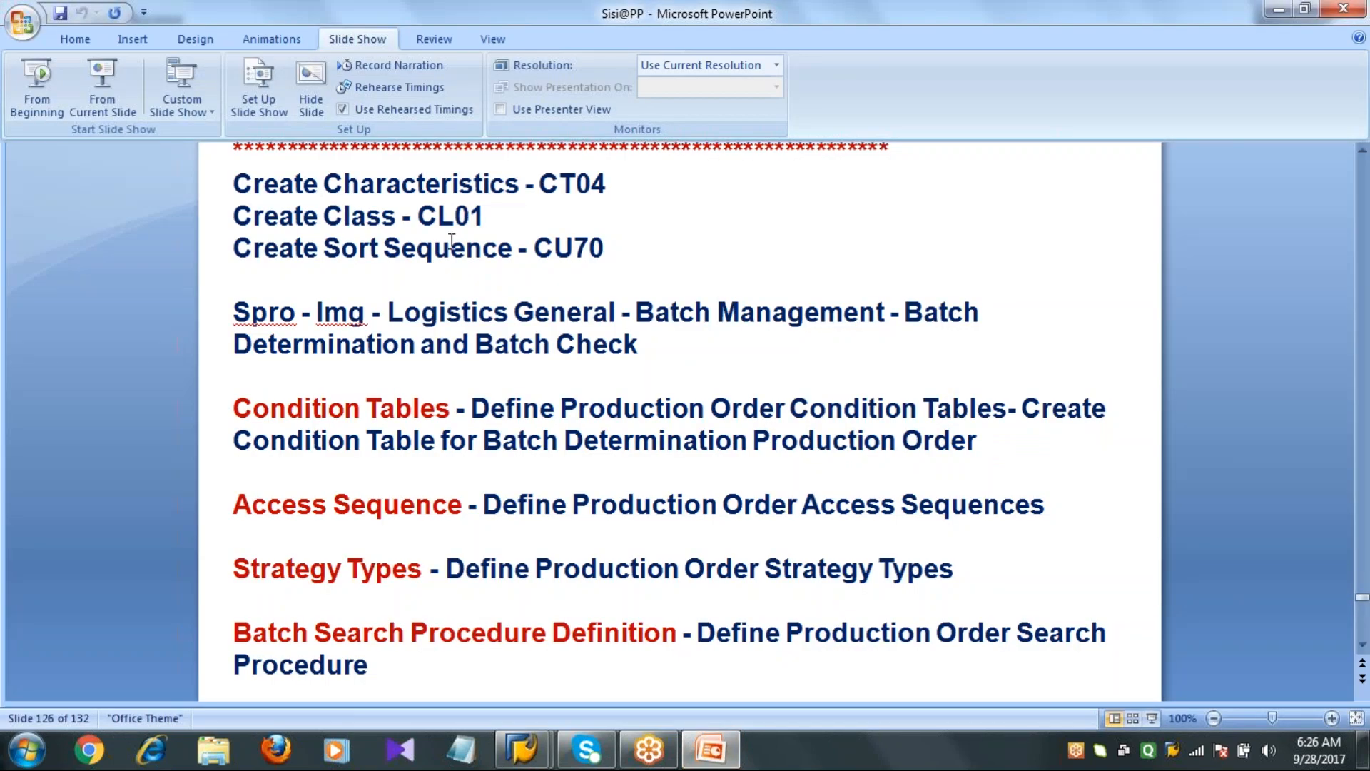
mouse_move(524, 745)
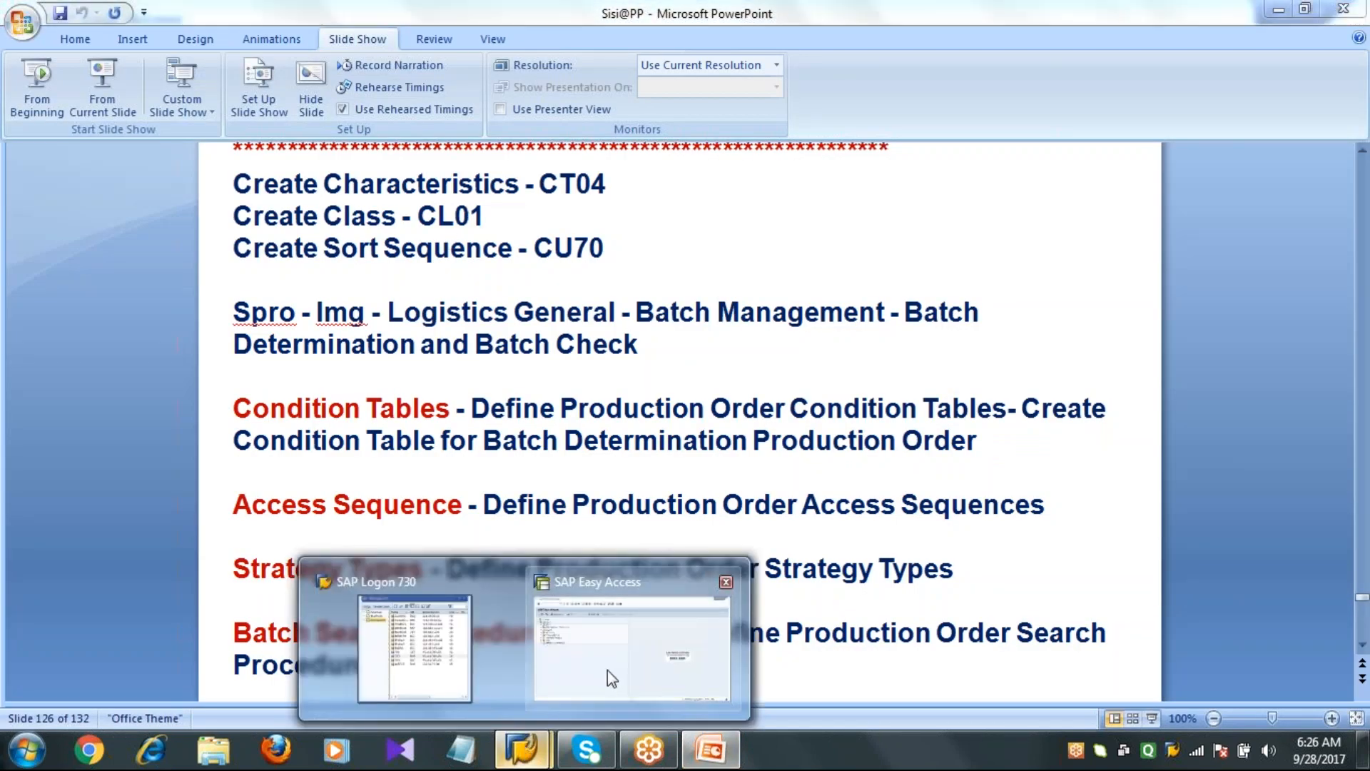
click(612, 679)
text(CT04)
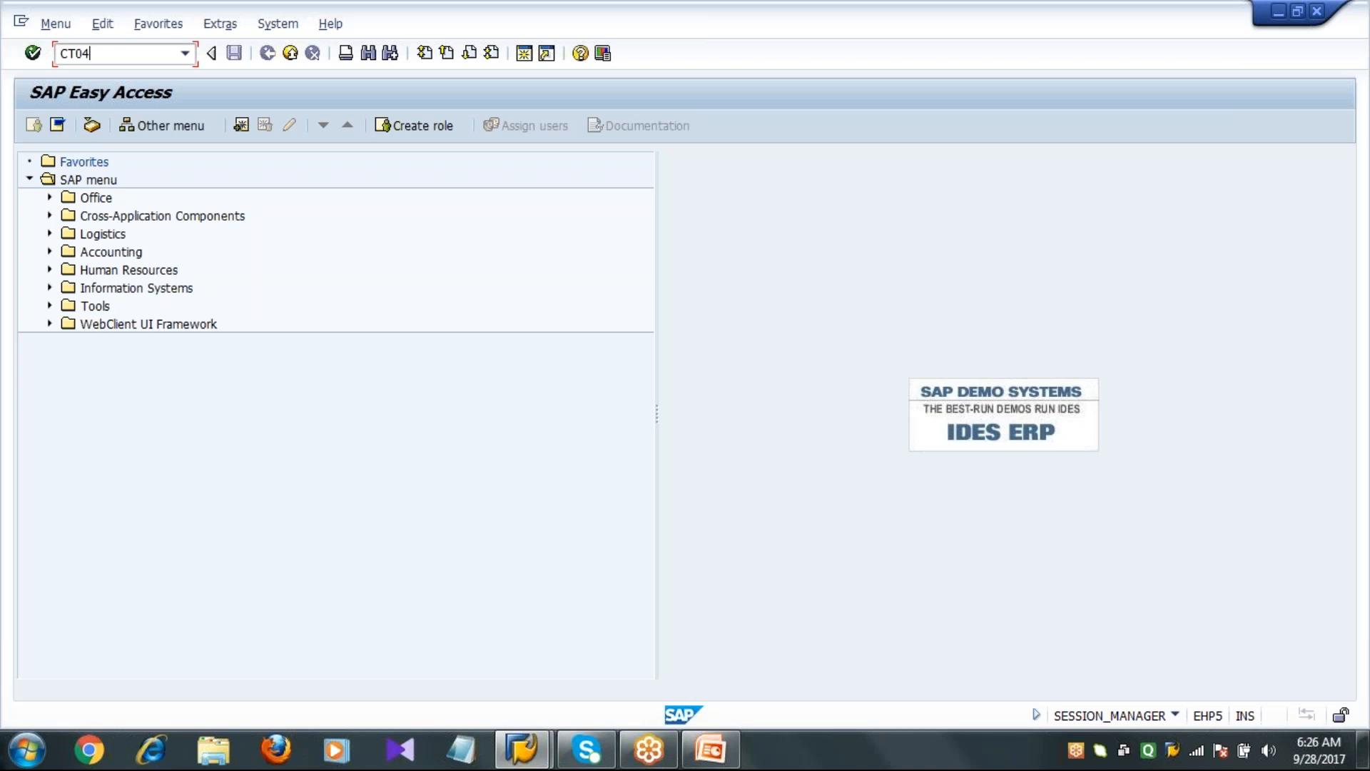
key(Return)
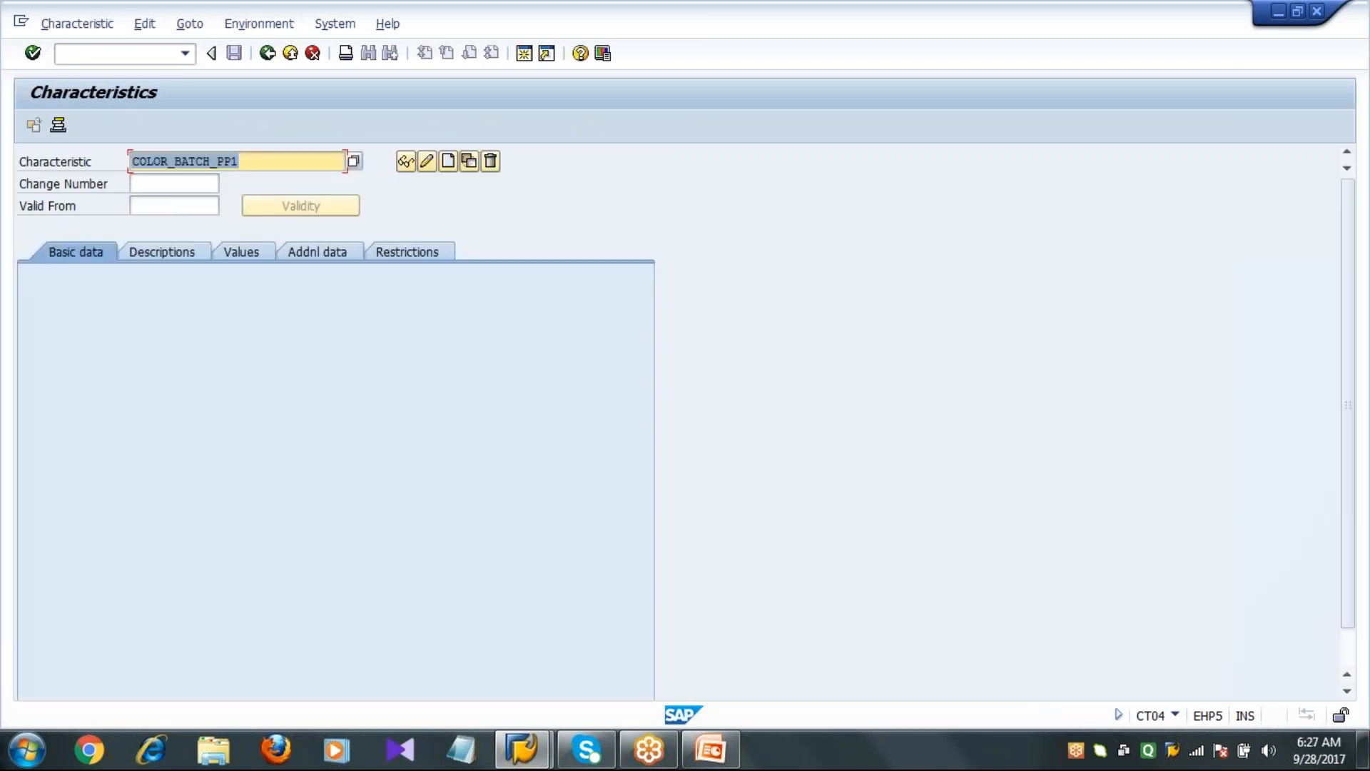
Enter CLARITY_BATCH_PP1 as the characteristic name, based on the earlier CLARITY_BATCH03_MM entry
text(CLAR)
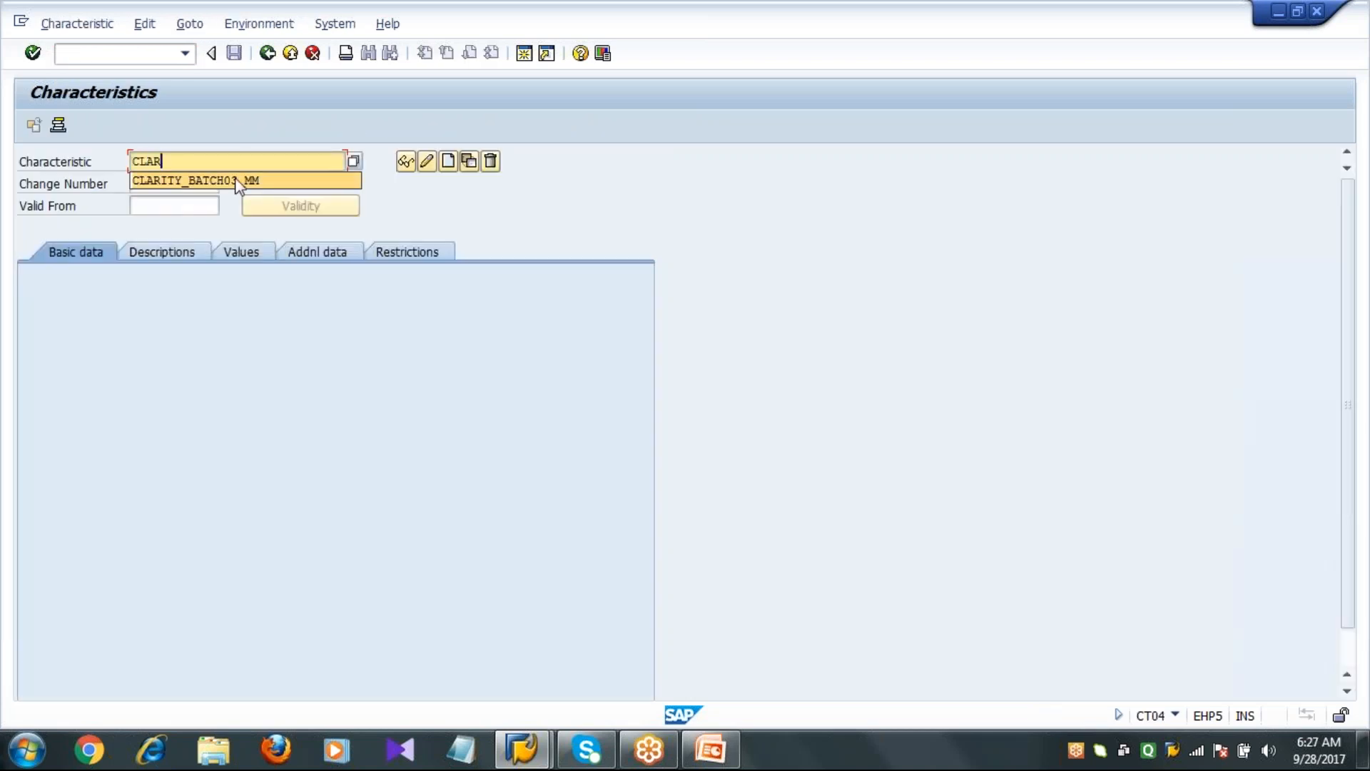
click(238, 180)
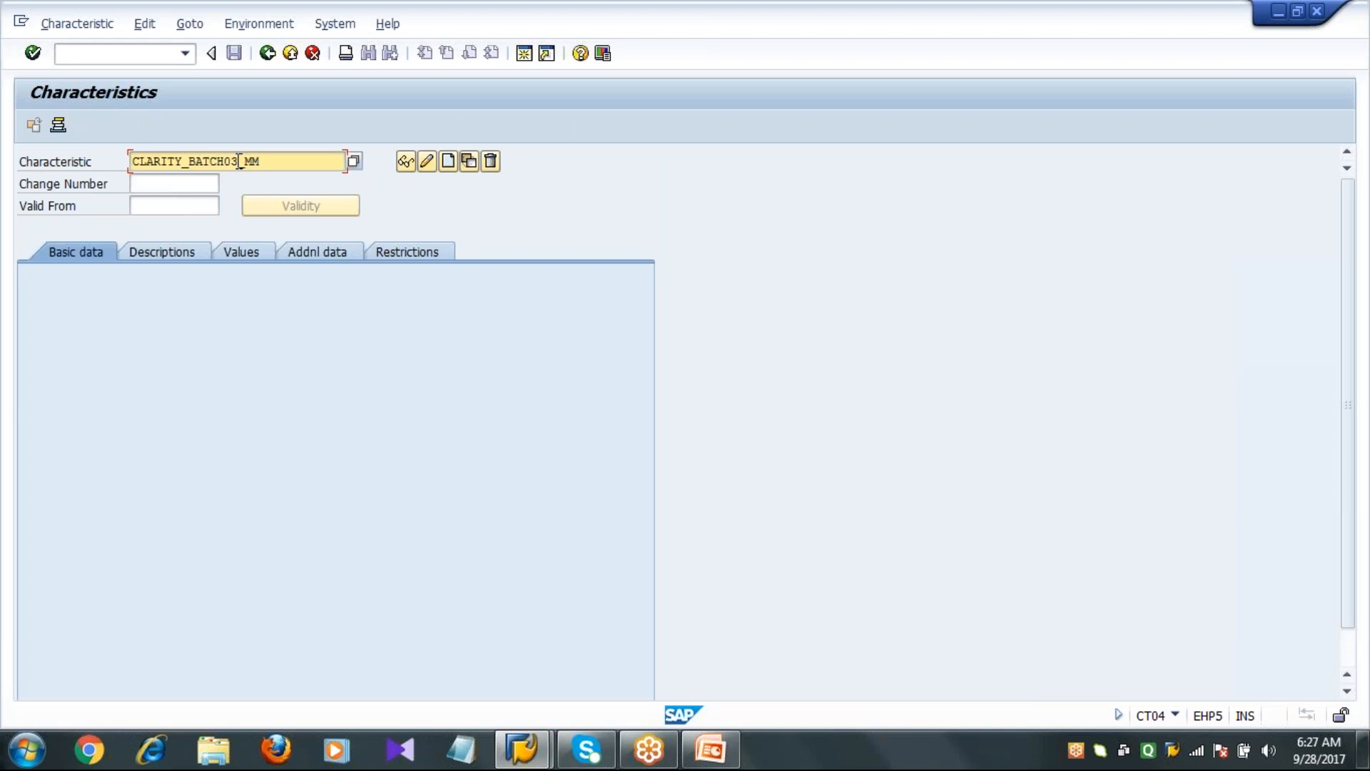
click(239, 161)
key(BackSpace)
key(BackSpace)
click(273, 159)
key(BackSpace)
key(BackSpace)
text(PP1)
Set the valid-from date to 28.09.2017 and start creating the clarity characteristic
click(176, 207)
key(Down)
key(Return)
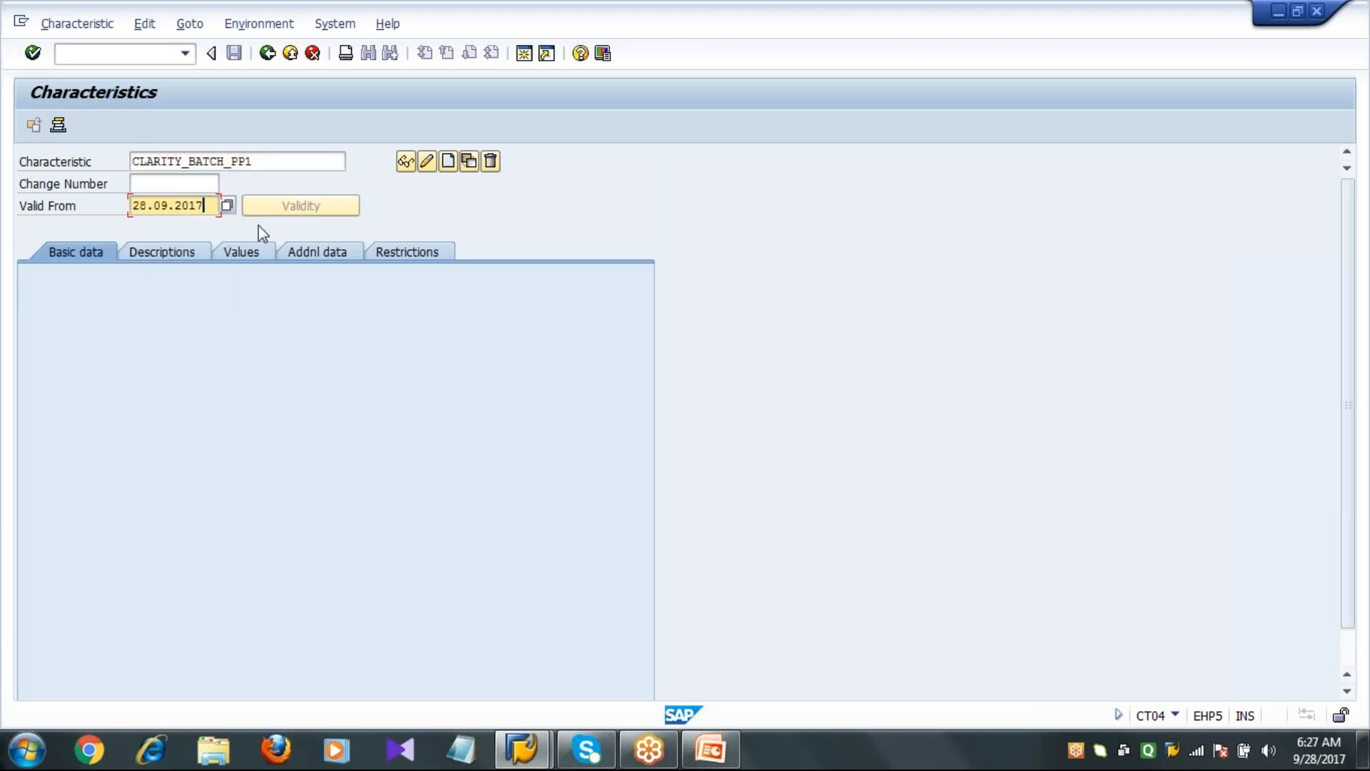
click(449, 162)
Describe the characteristic as CLARITY FOR THE BATCH PP
text(CL)
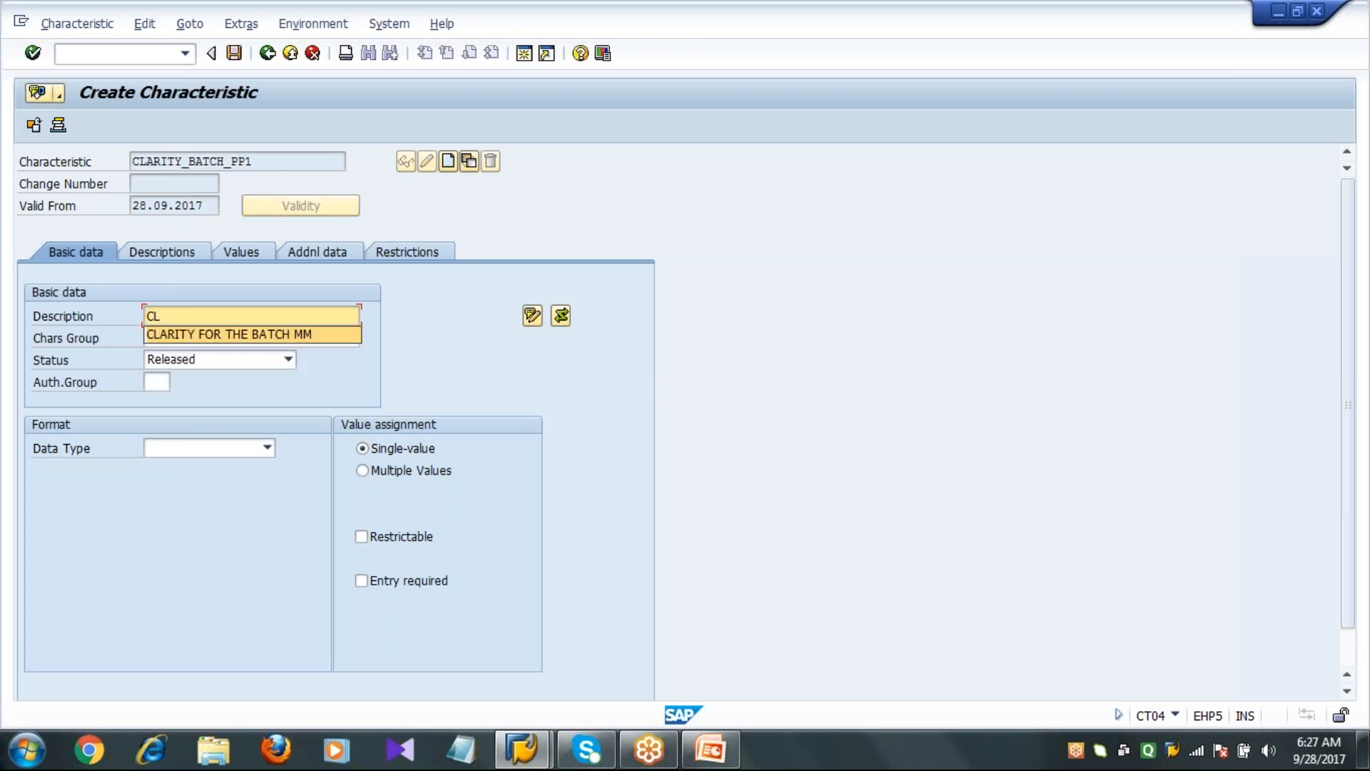
key(Down)
key(Return)
key(BackSpace)
key(BackSpace)
text(PP)
Format the clarity characteristic as Character Format with 10 characters and allow multiple values
click(268, 448)
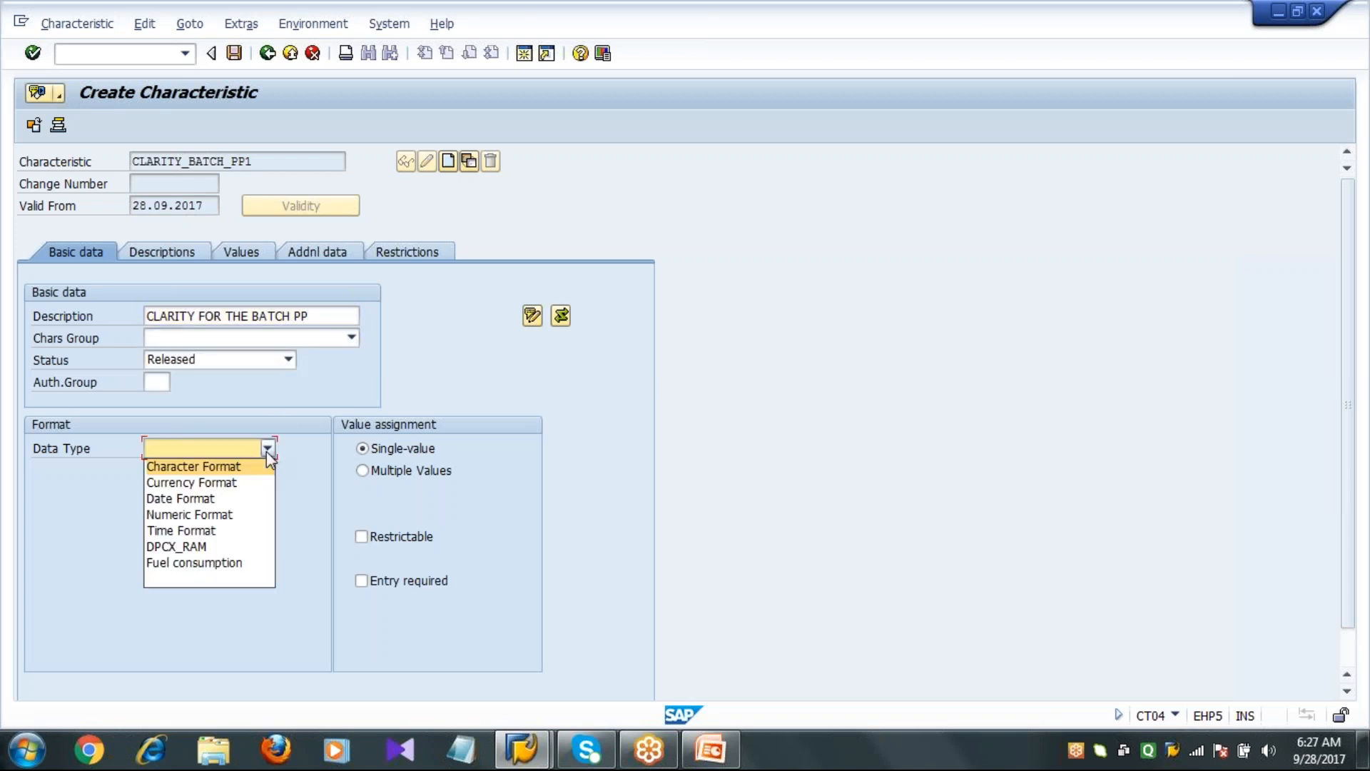
click(251, 470)
text(10)
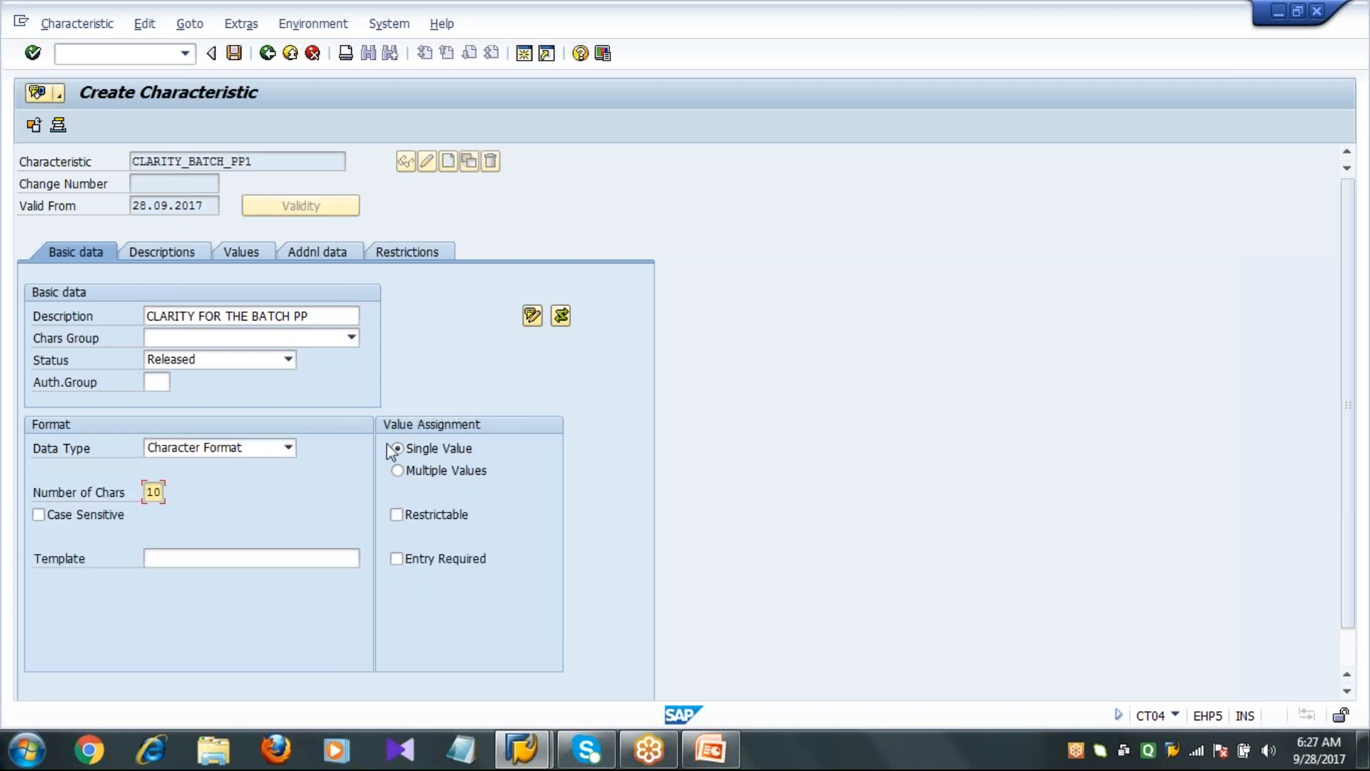
click(412, 470)
click(352, 316)
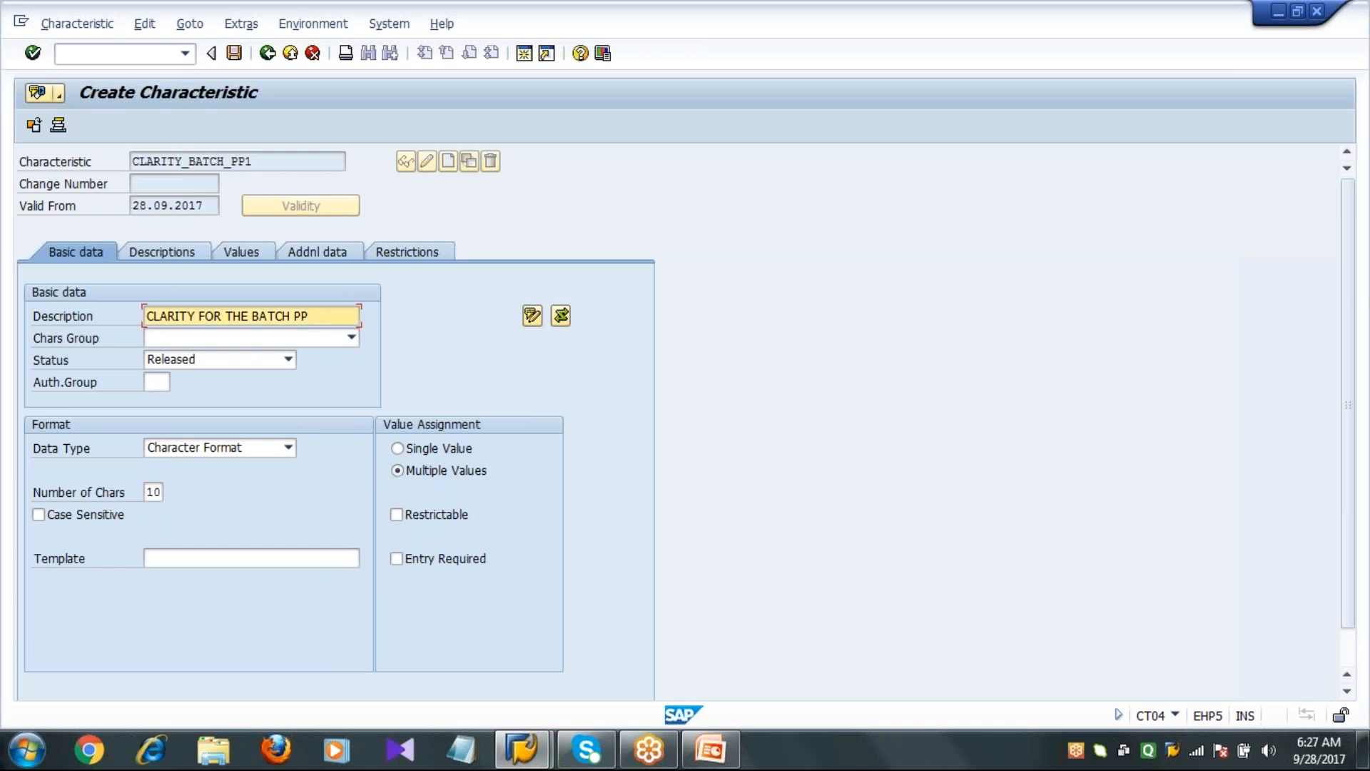
Add allowed value 01 with the description Clear Solution to the clarity characteristic
click(264, 257)
text(01)
key(Tab)
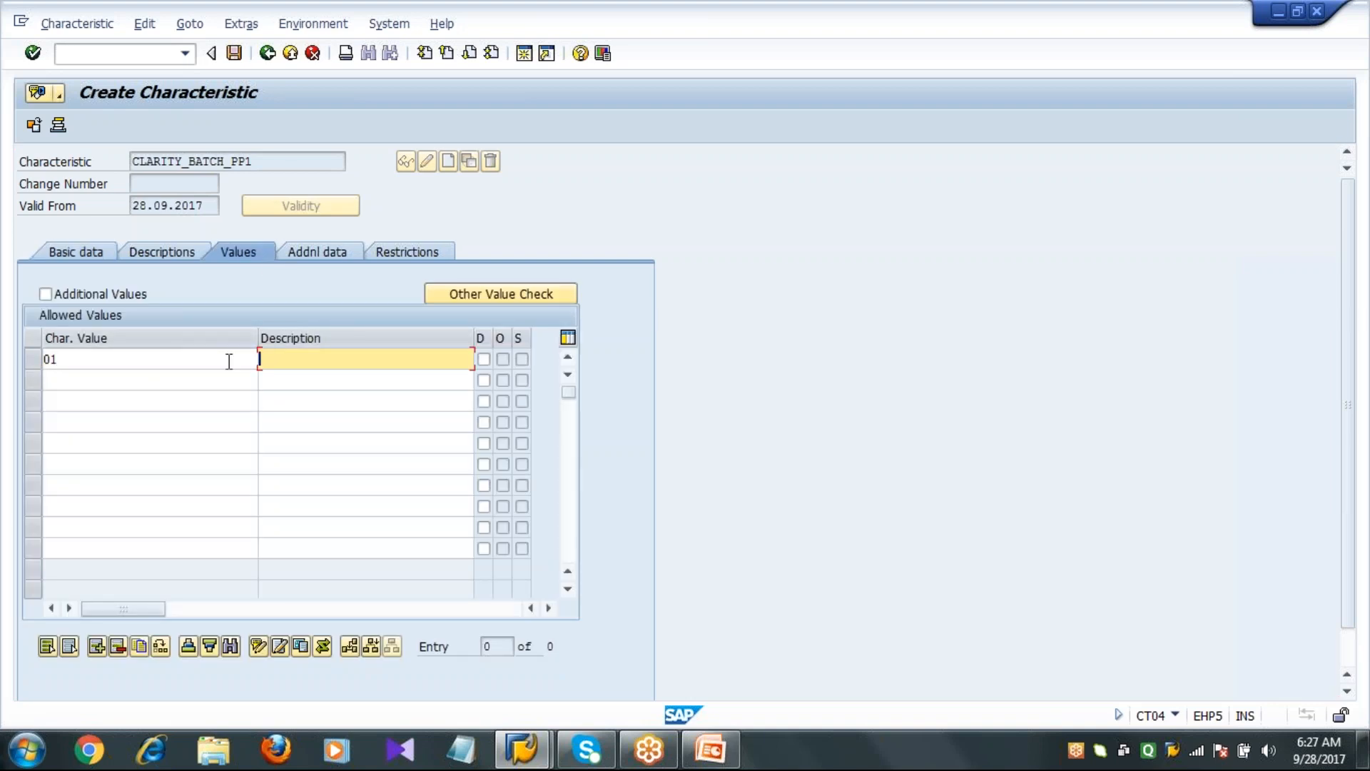
text(C)
click(298, 380)
Add allowed value 02 with the description Not Clear with Particles
click(239, 385)
text(02)
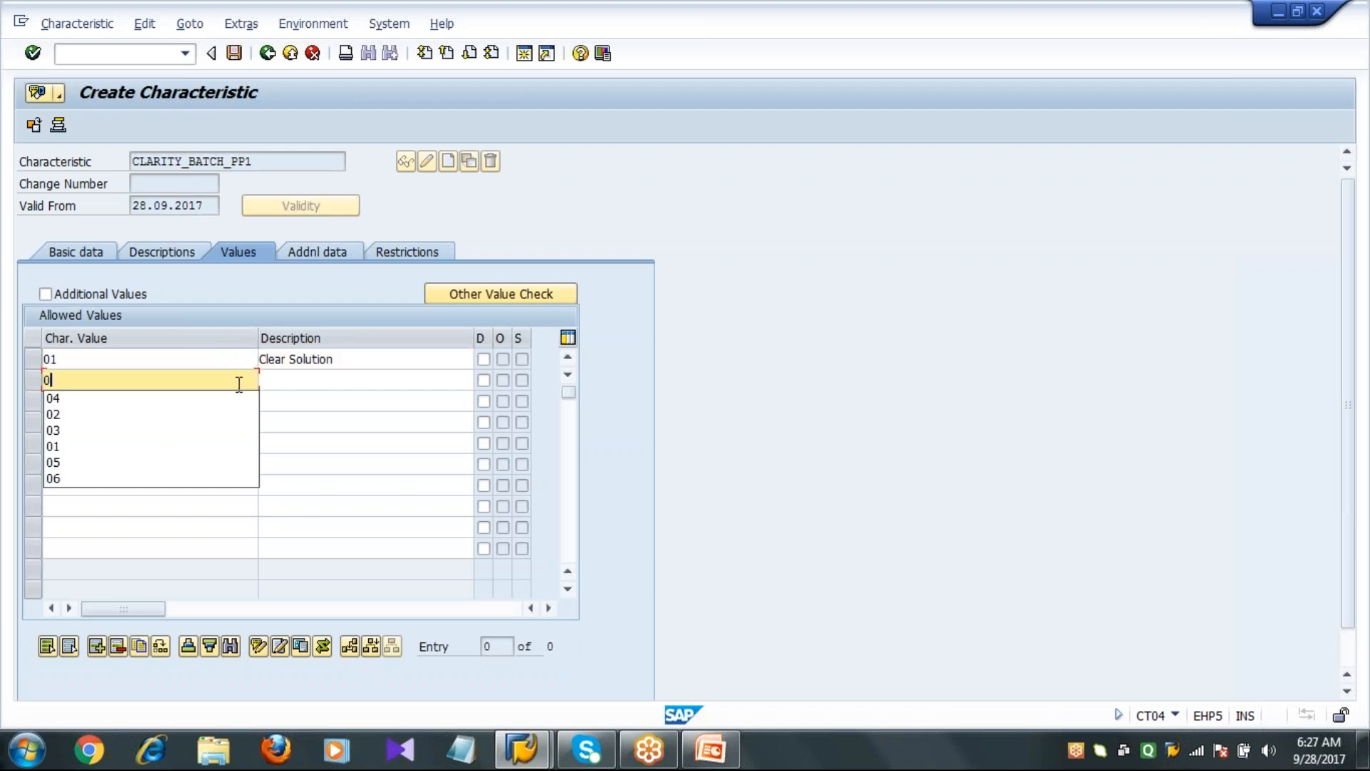
key(Tab)
text(NO)
key(Down)
key(Return)
key(Return)
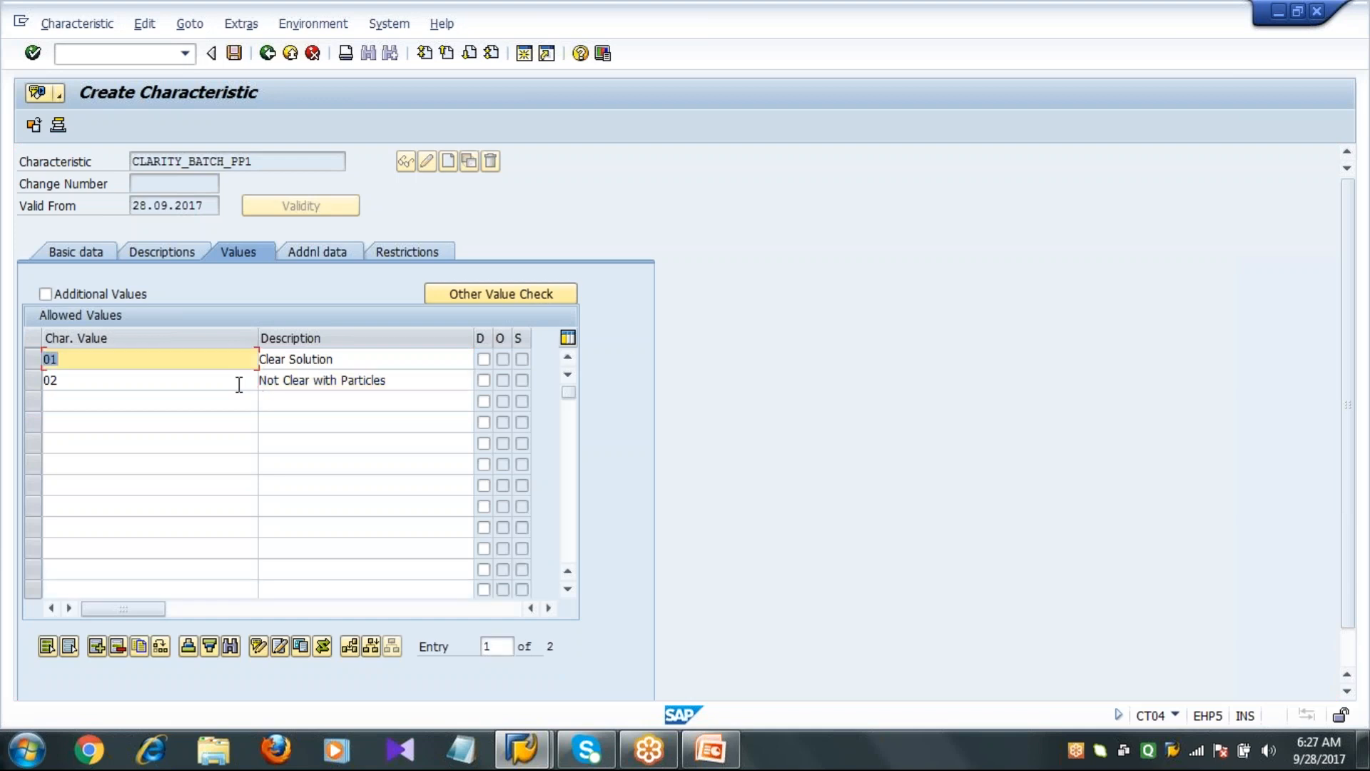
Save the clarity characteristic and return to SAP Easy Access
click(239, 384)
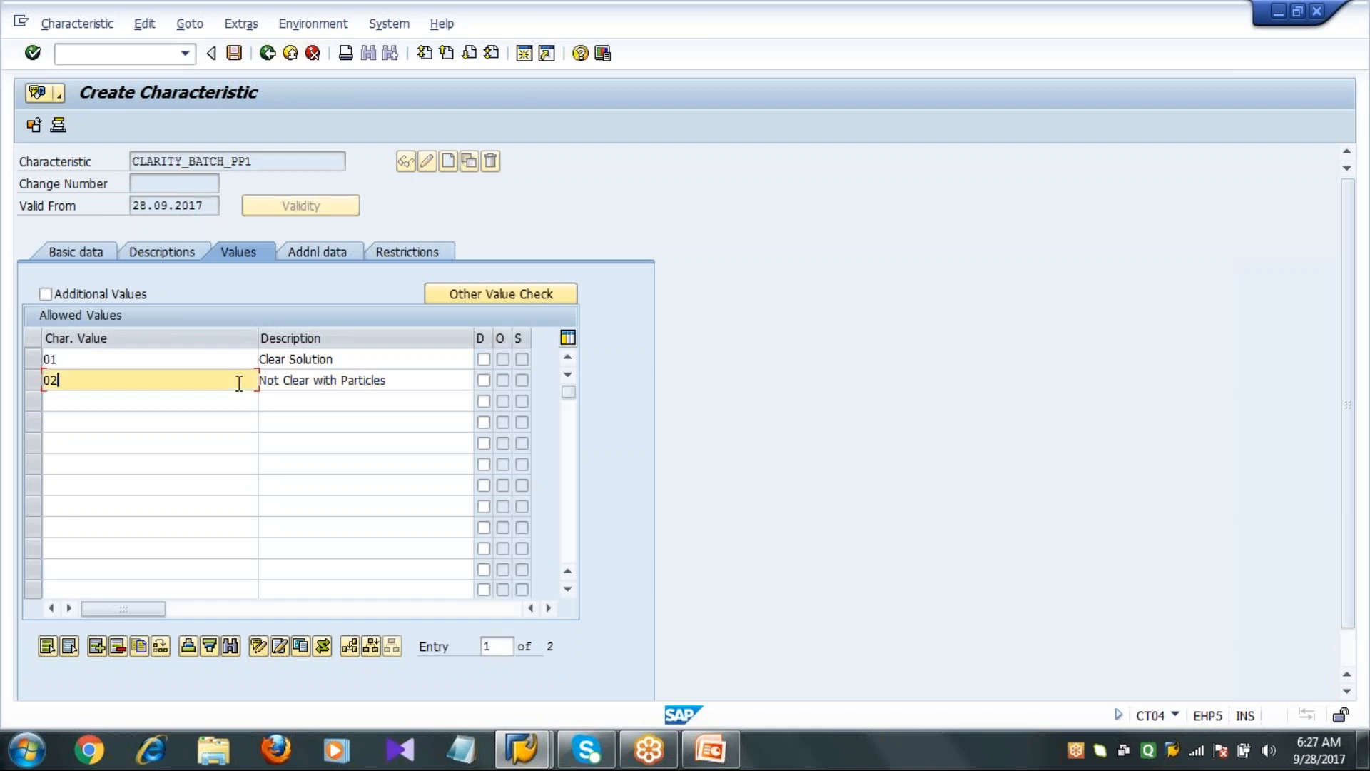
click(398, 387)
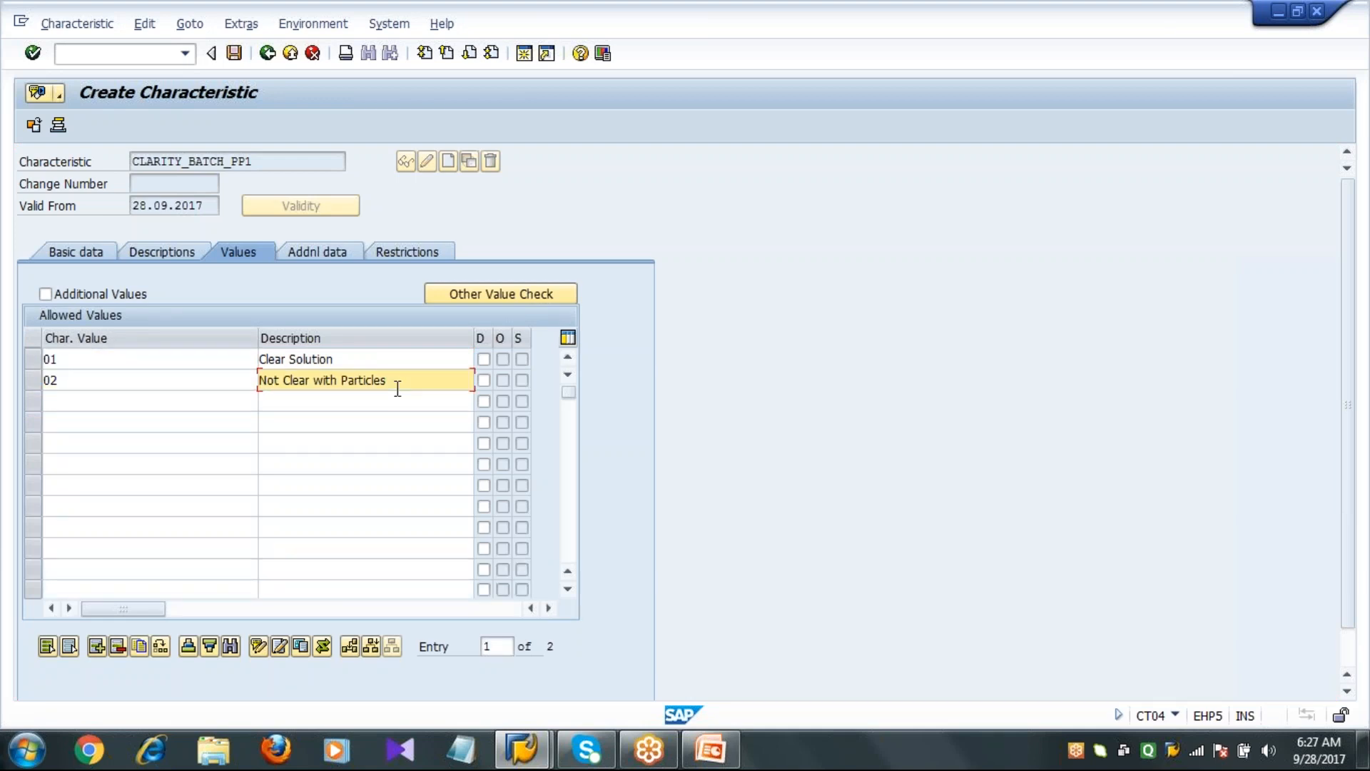
click(234, 53)
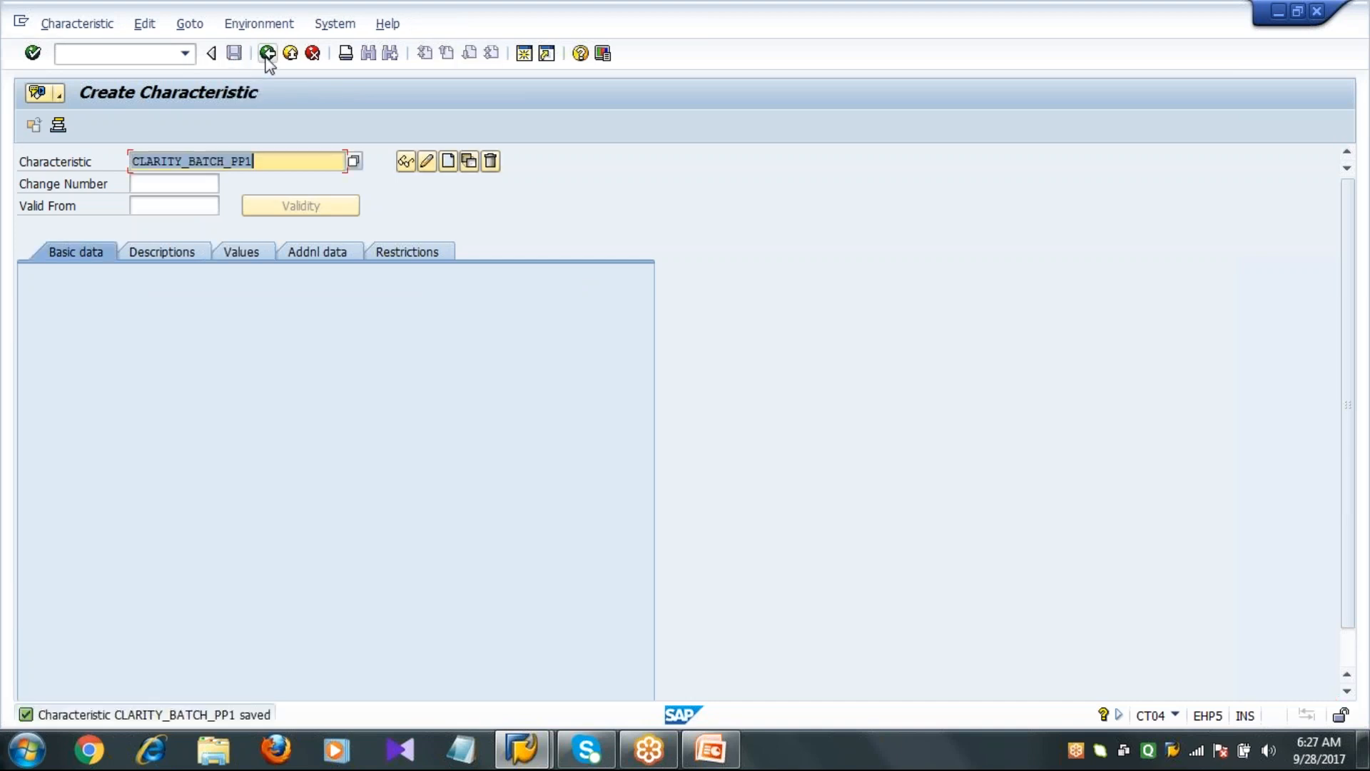
click(267, 54)
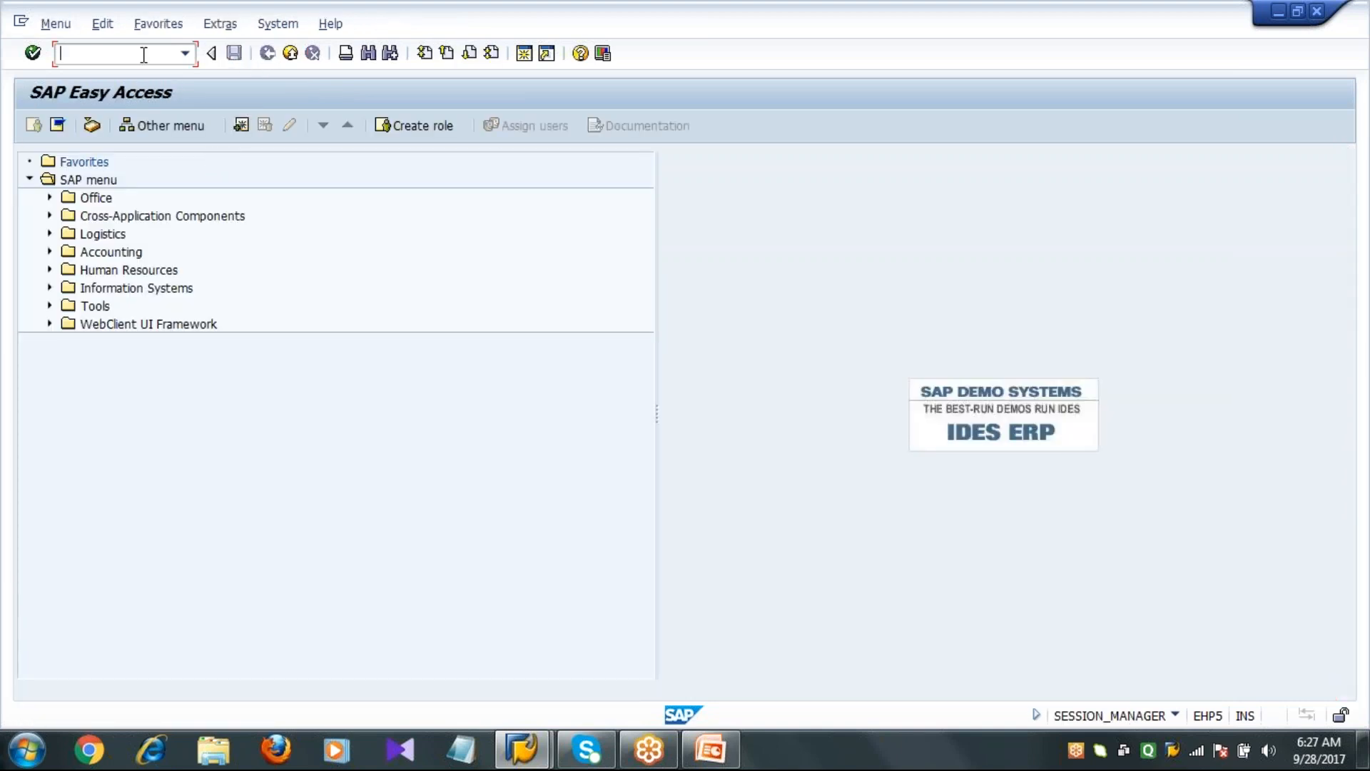
Check the class creation transaction in the PowerPoint notes and open transaction CL01 in SAP
click(710, 749)
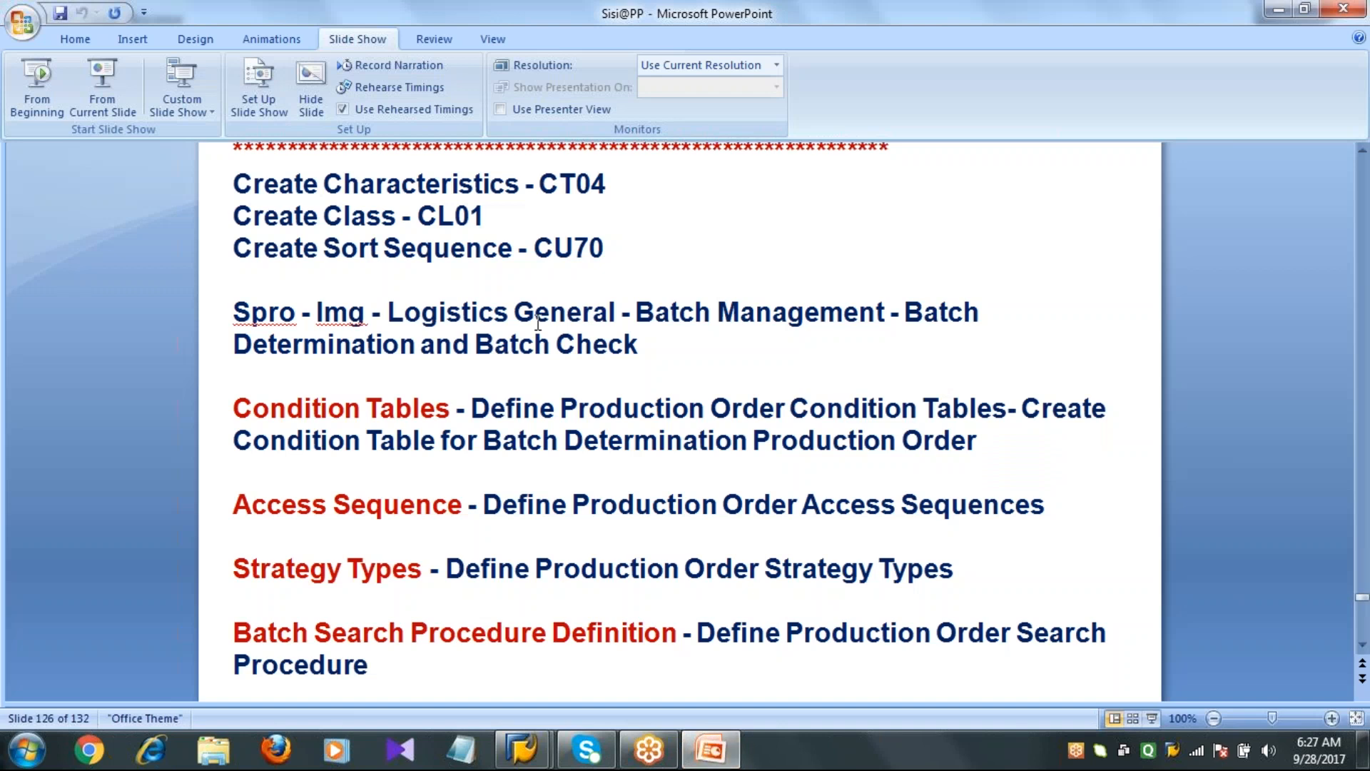
click(531, 745)
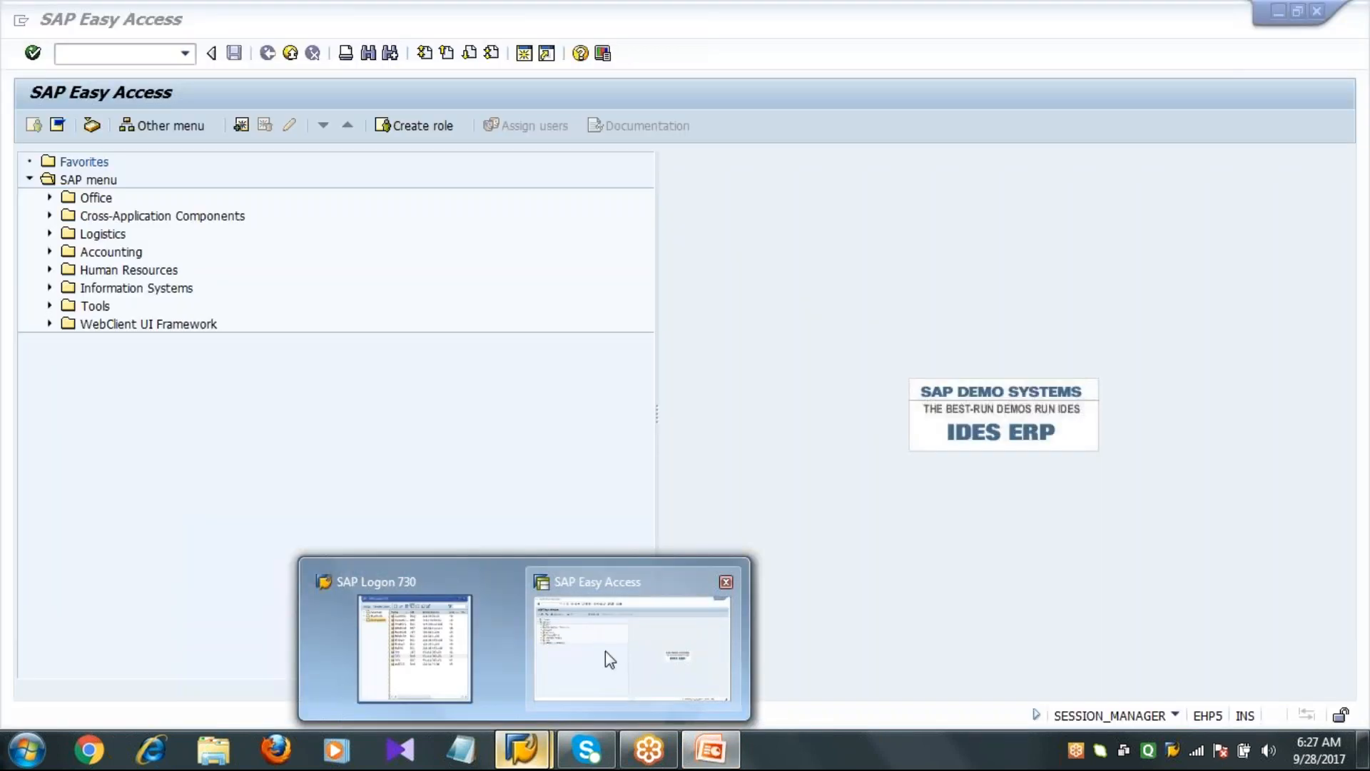
click(606, 651)
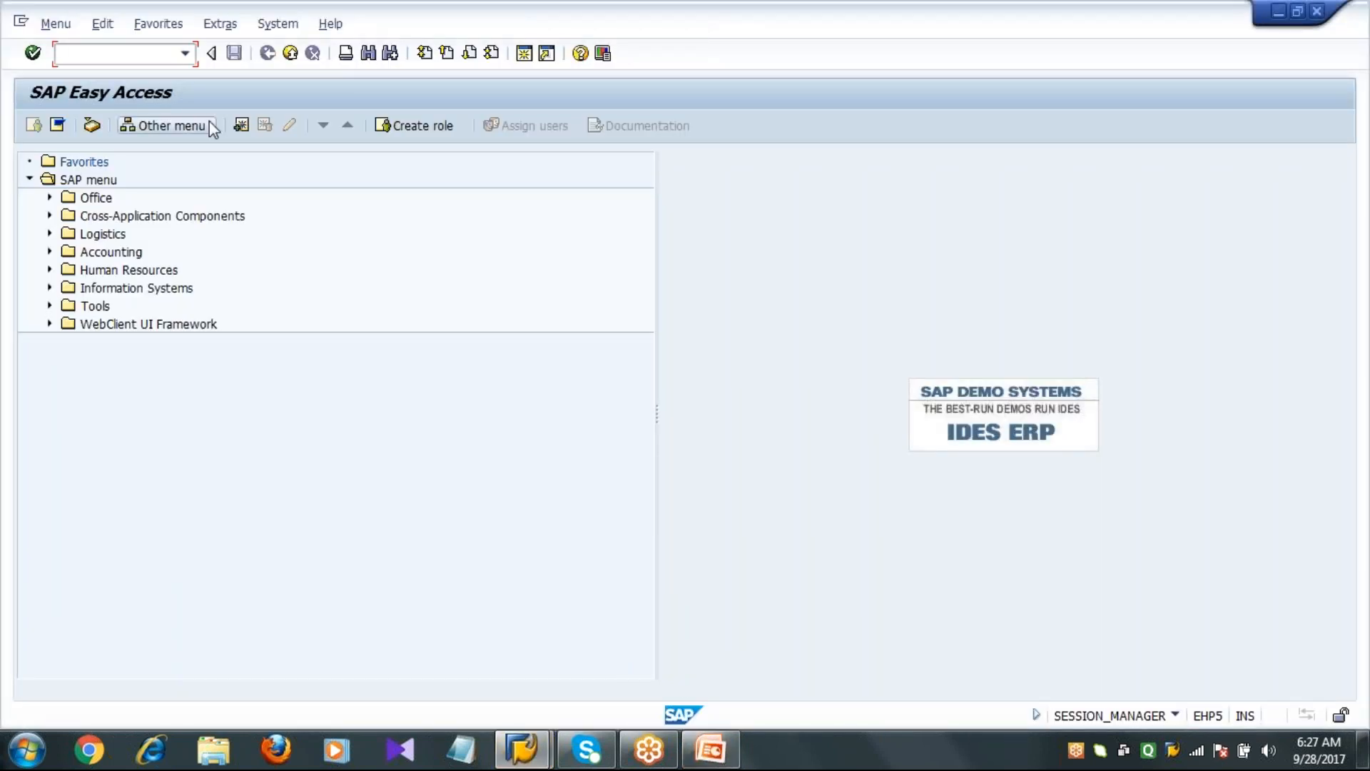
text(CL01)
key(Return)
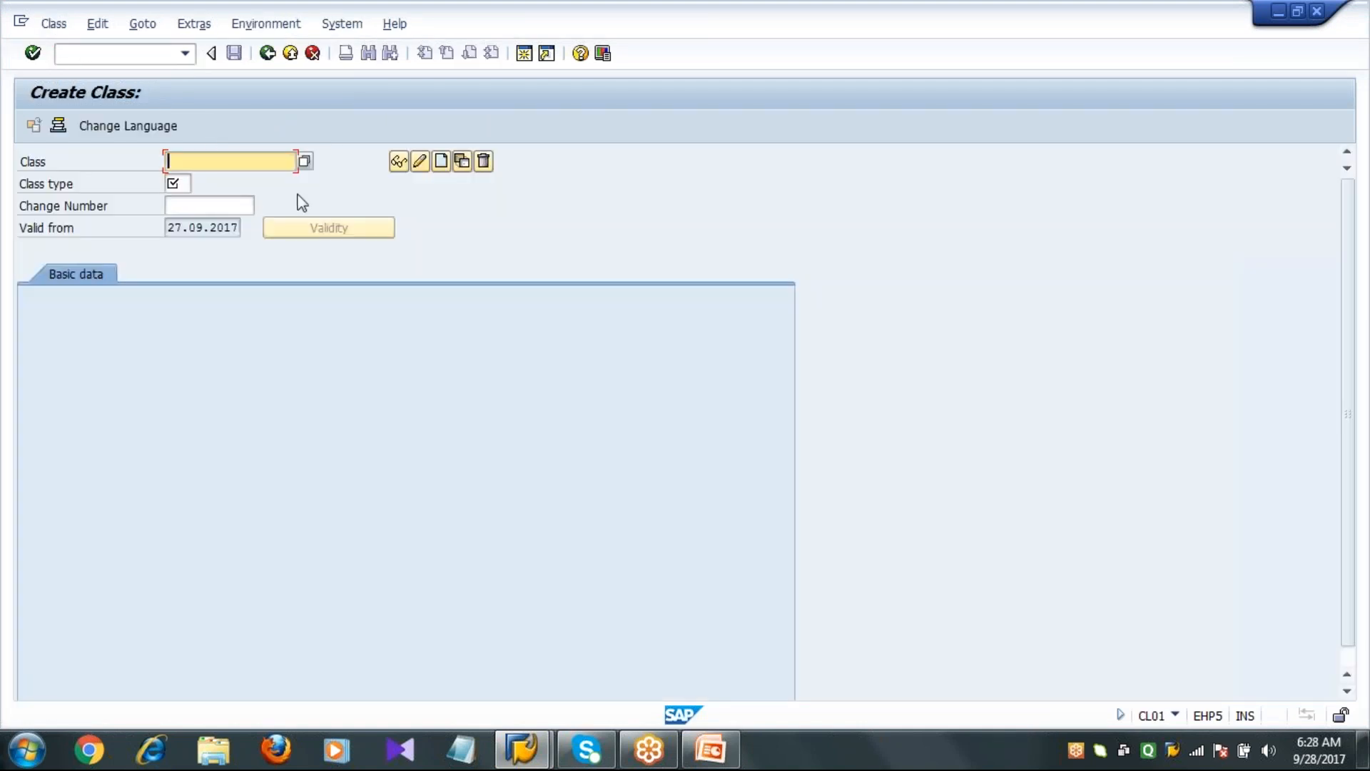
Enter CLASS_BATCH_PP1 as the class name and choose class type 023 Batch
text(CLASS)
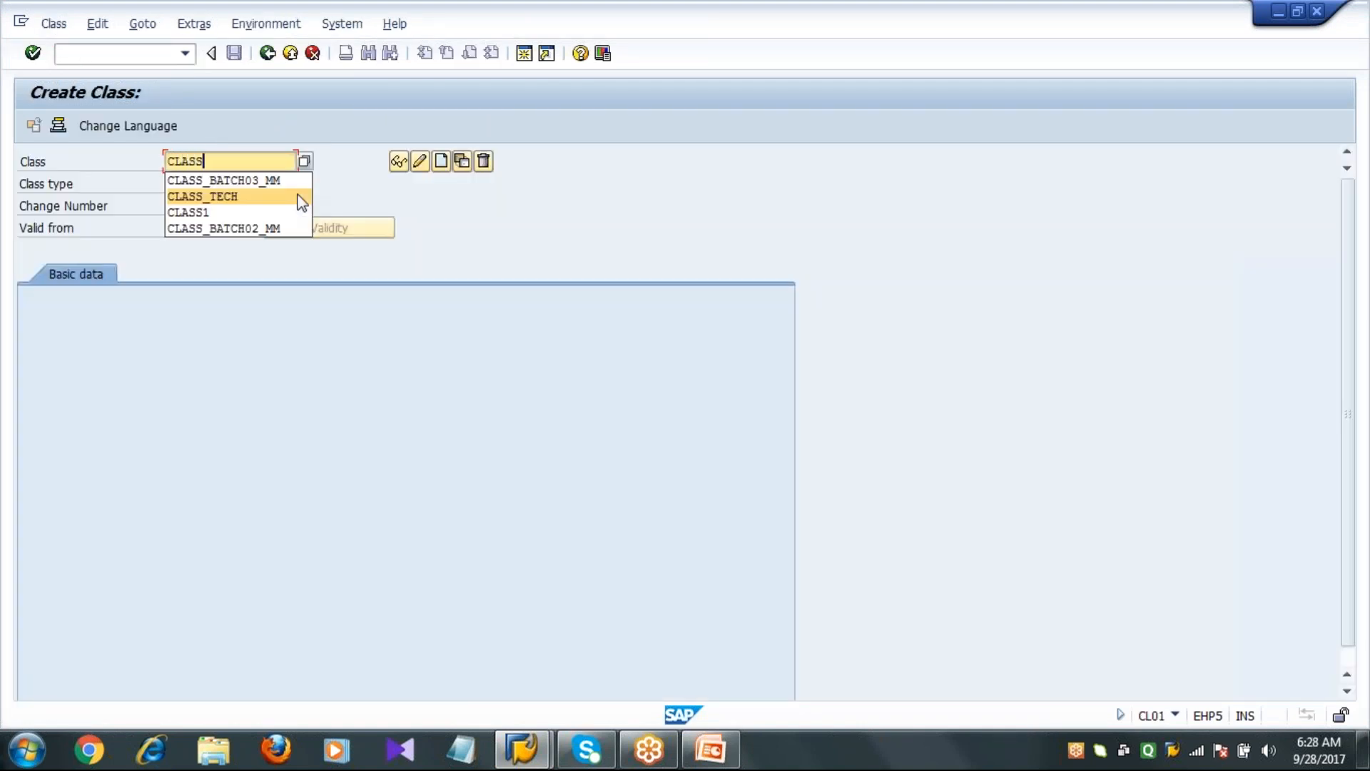
text(_BATCH_PP1)
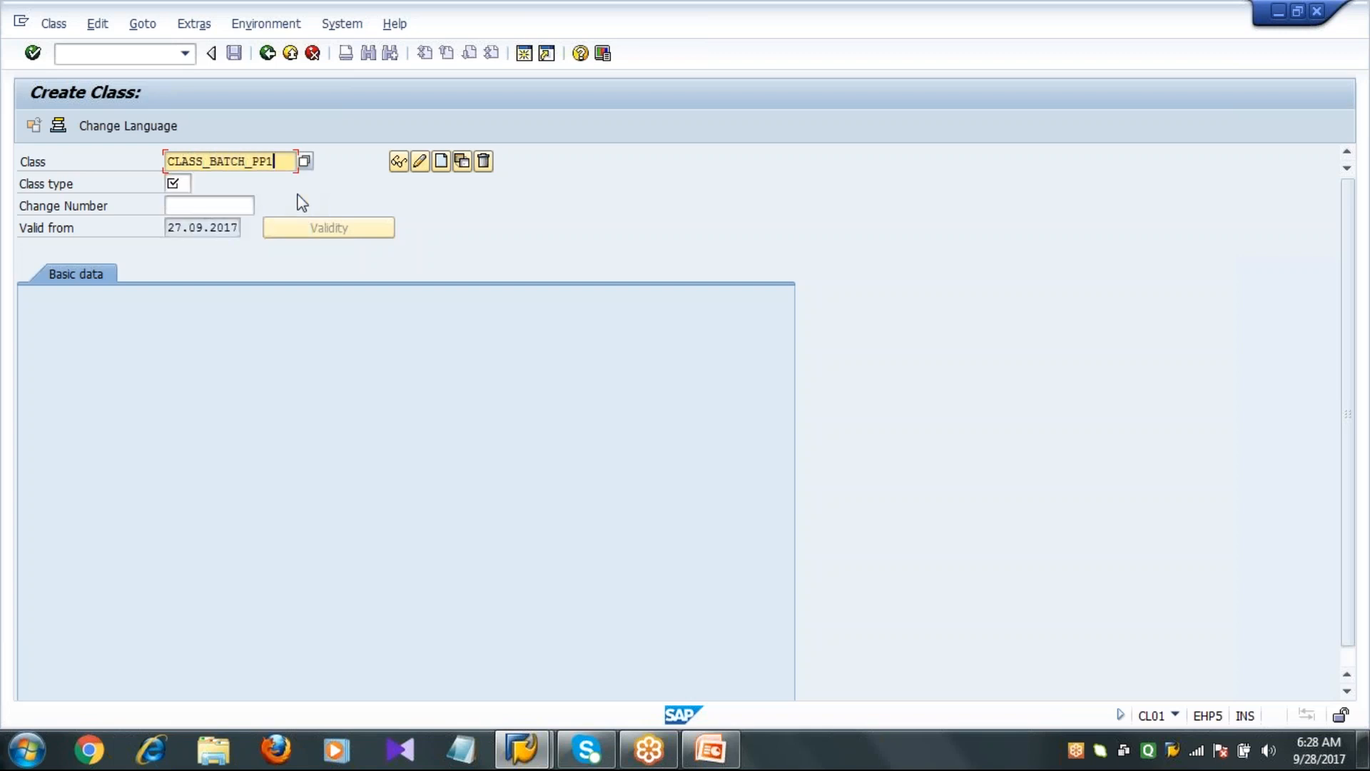
key(Tab)
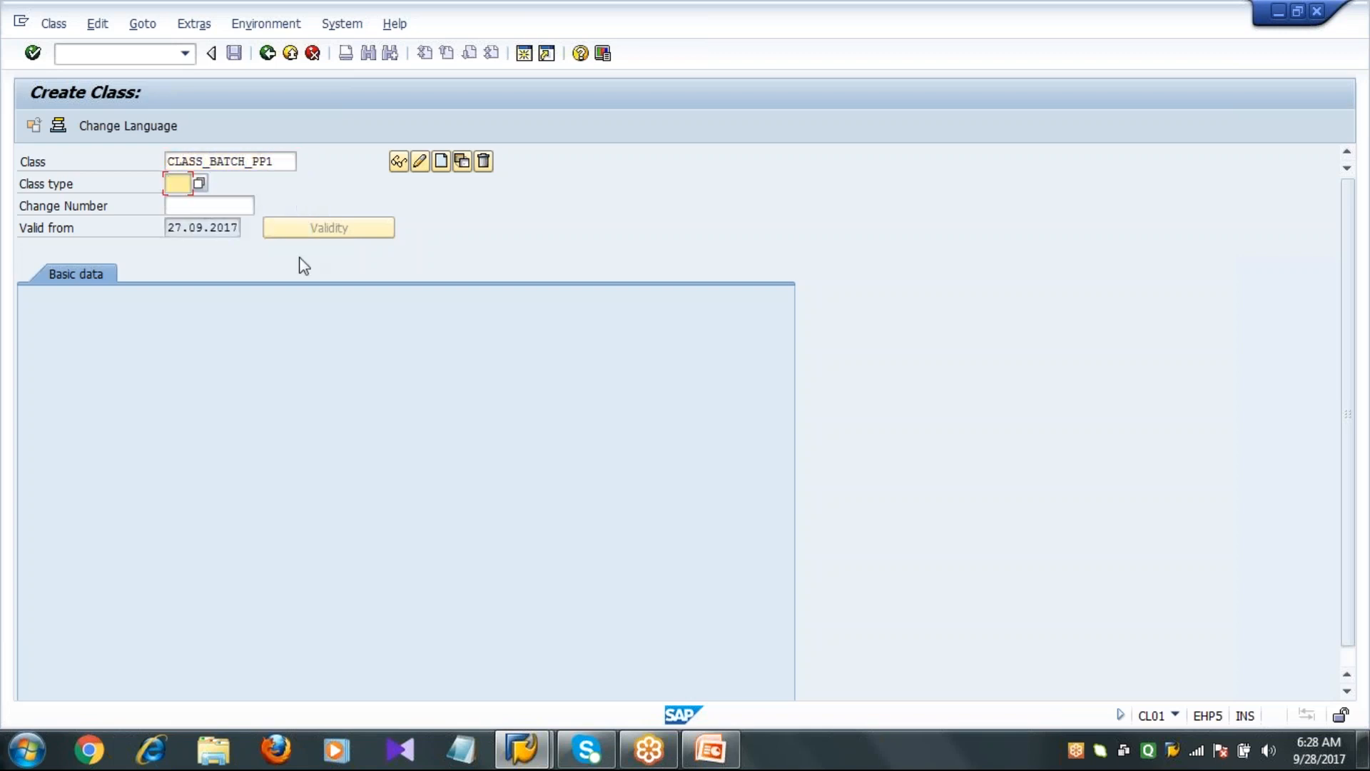
click(199, 184)
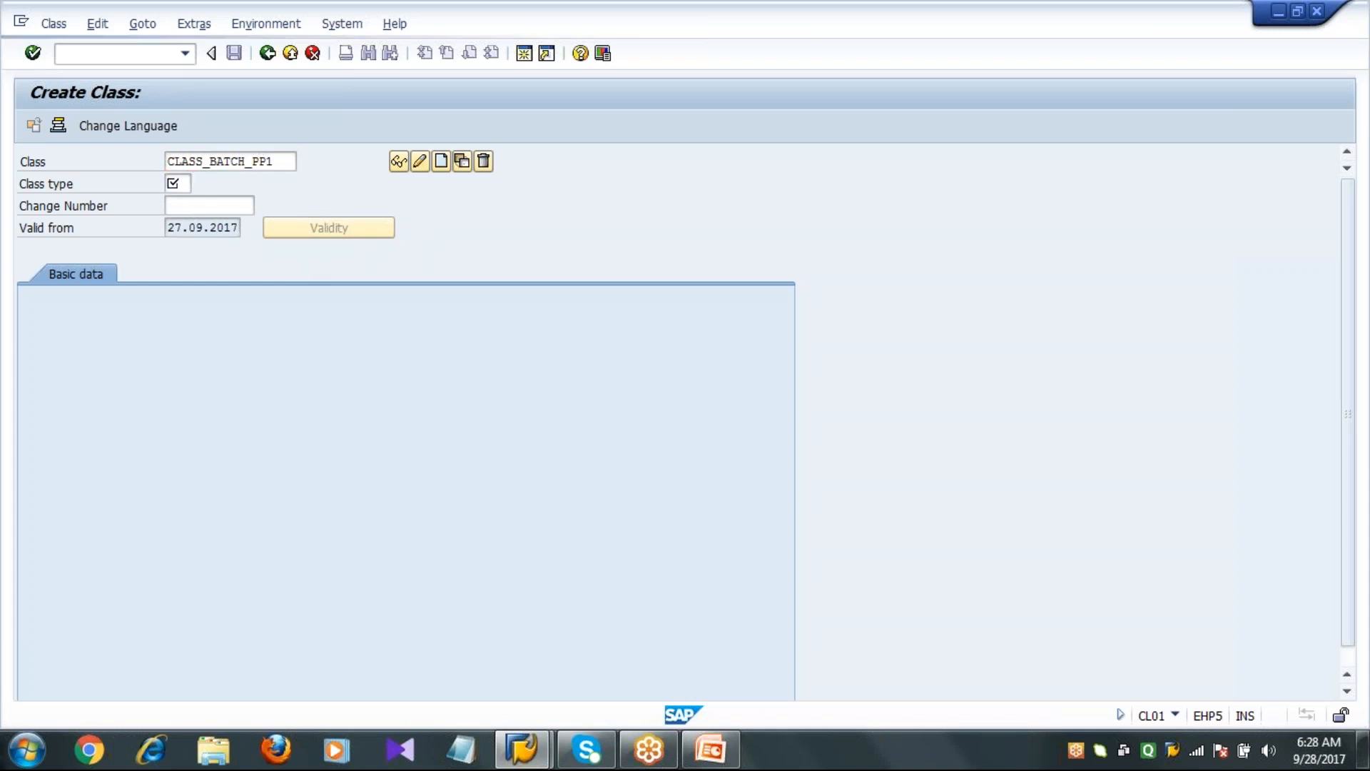
key(Page_Down)
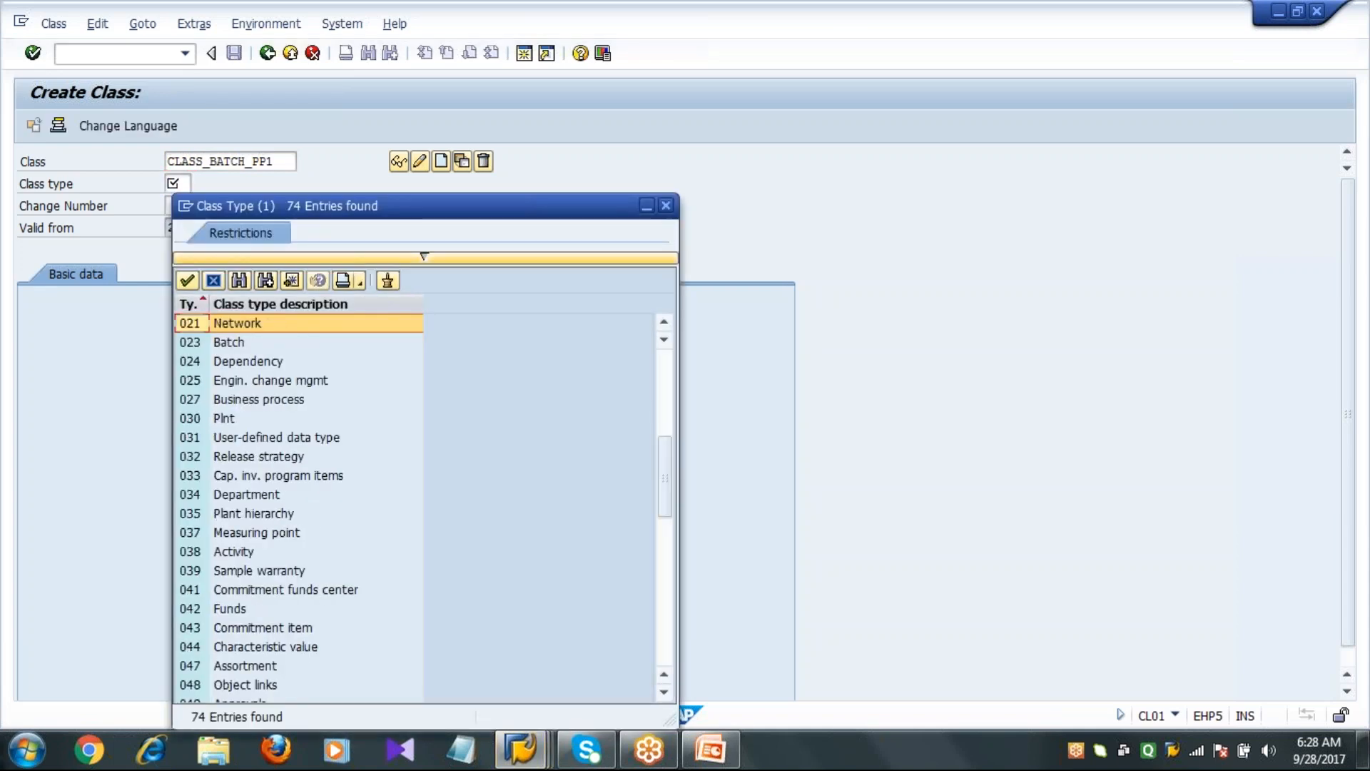
click(243, 344)
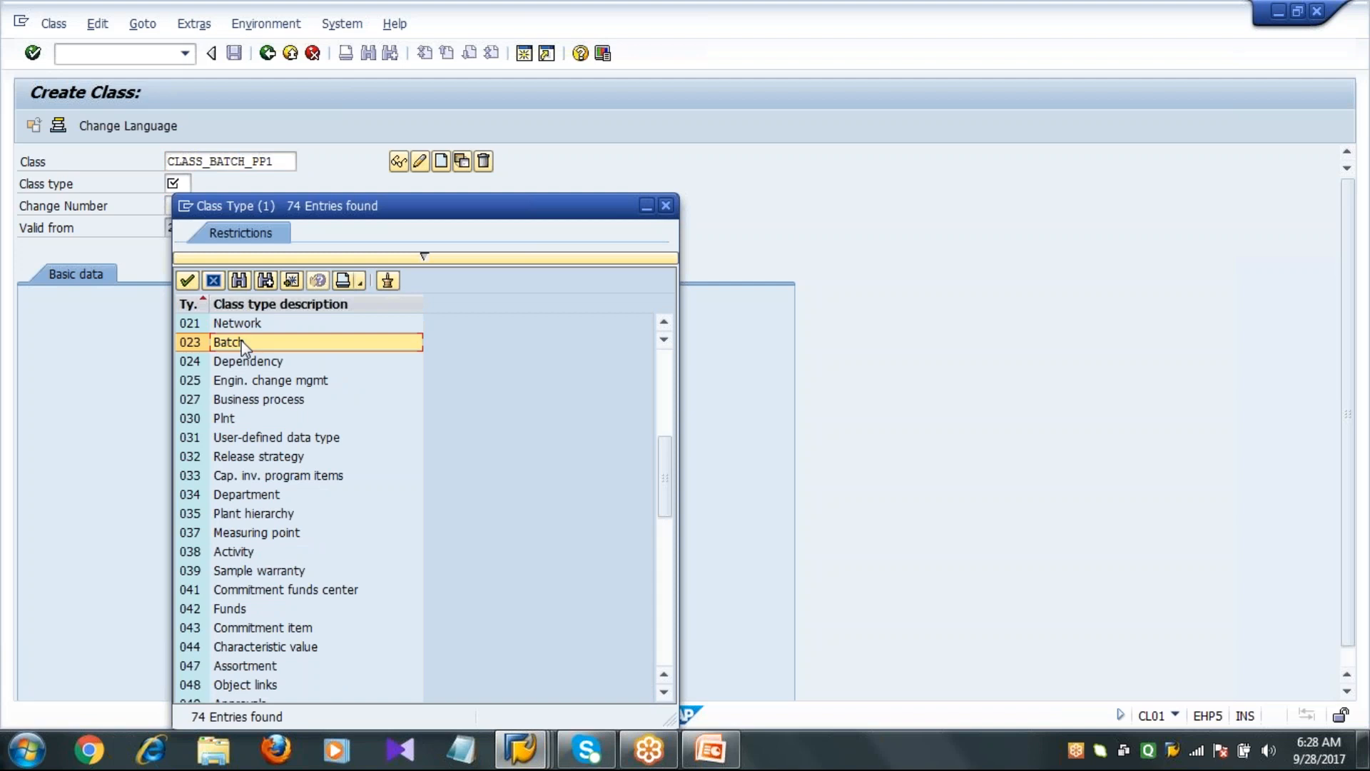
double_click(242, 345)
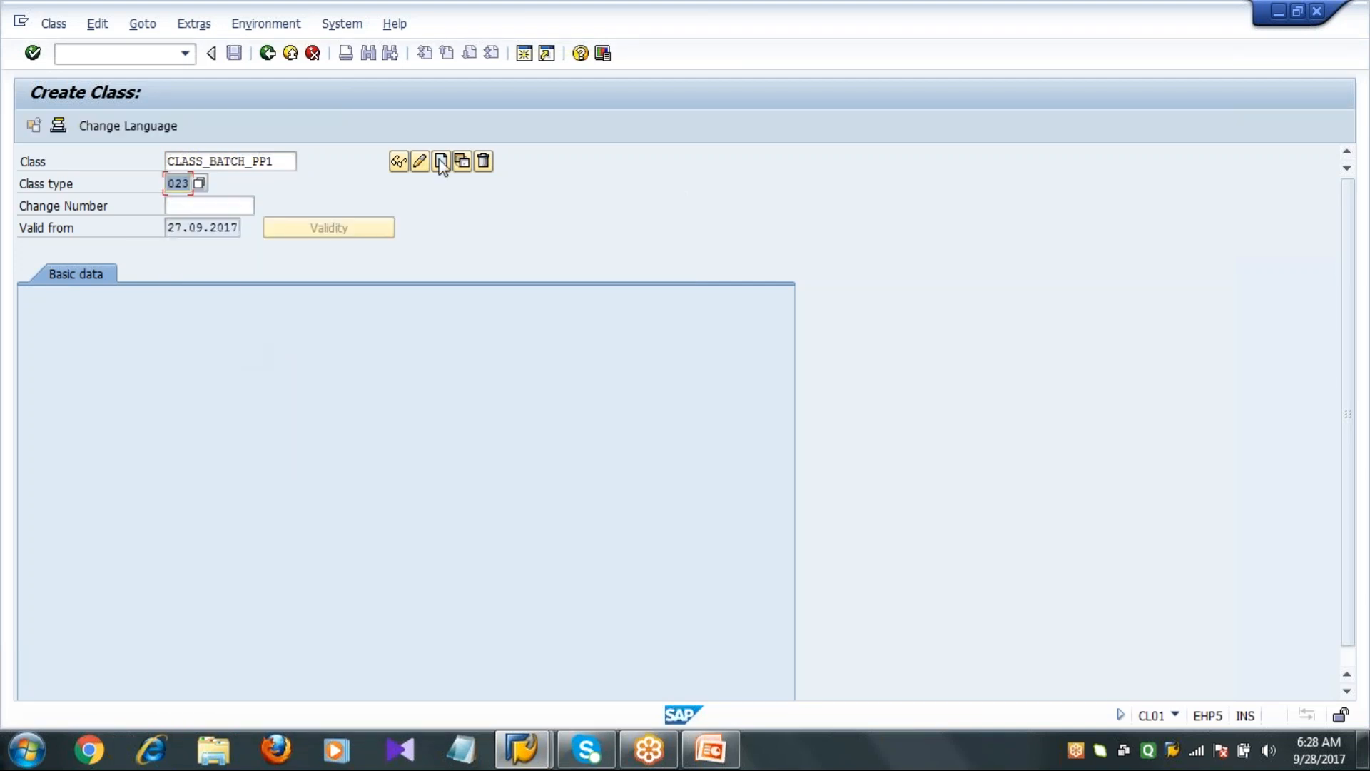
Start creating the class and describe it as CLASS FOR THE BATCH PP, based on the earlier MM description
click(443, 162)
click(258, 341)
text(CL)
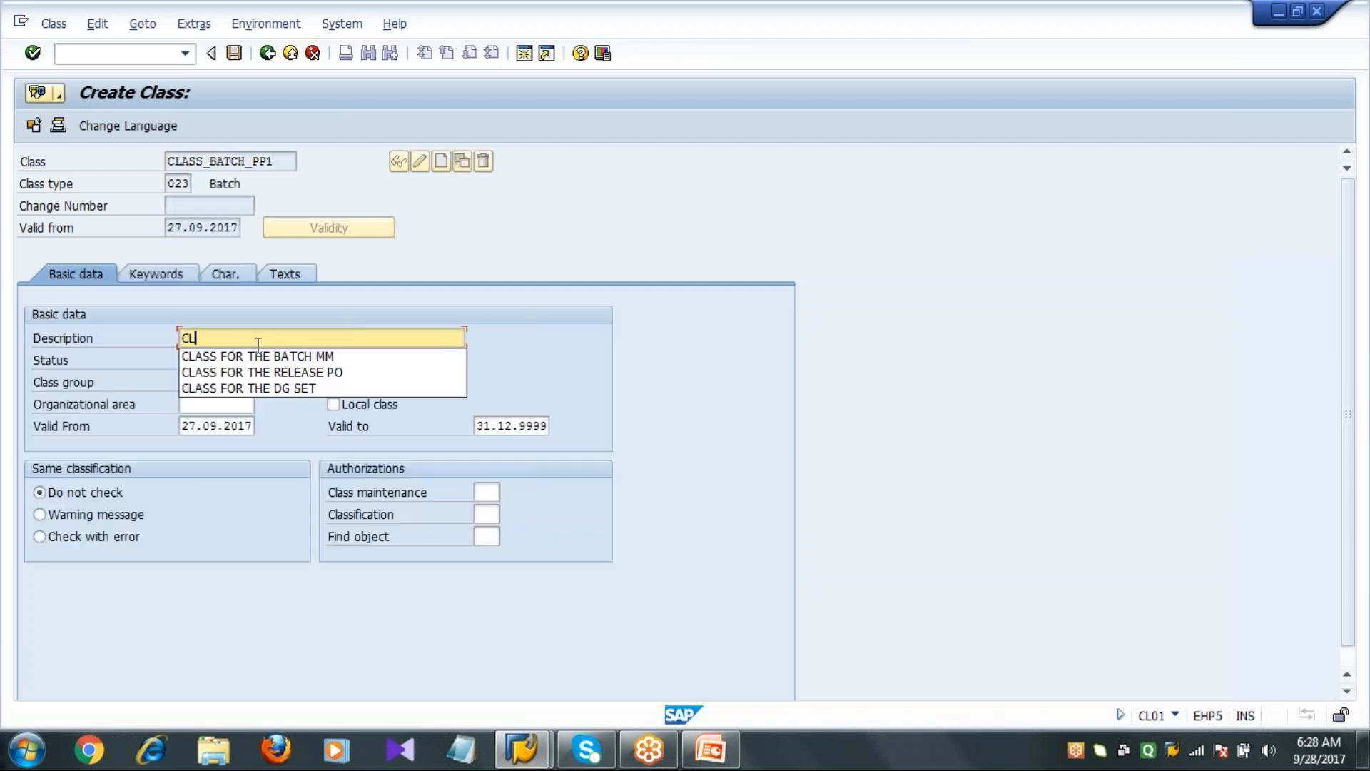
key(Down)
key(Return)
key(BackSpace)
key(BackSpace)
text(PP)
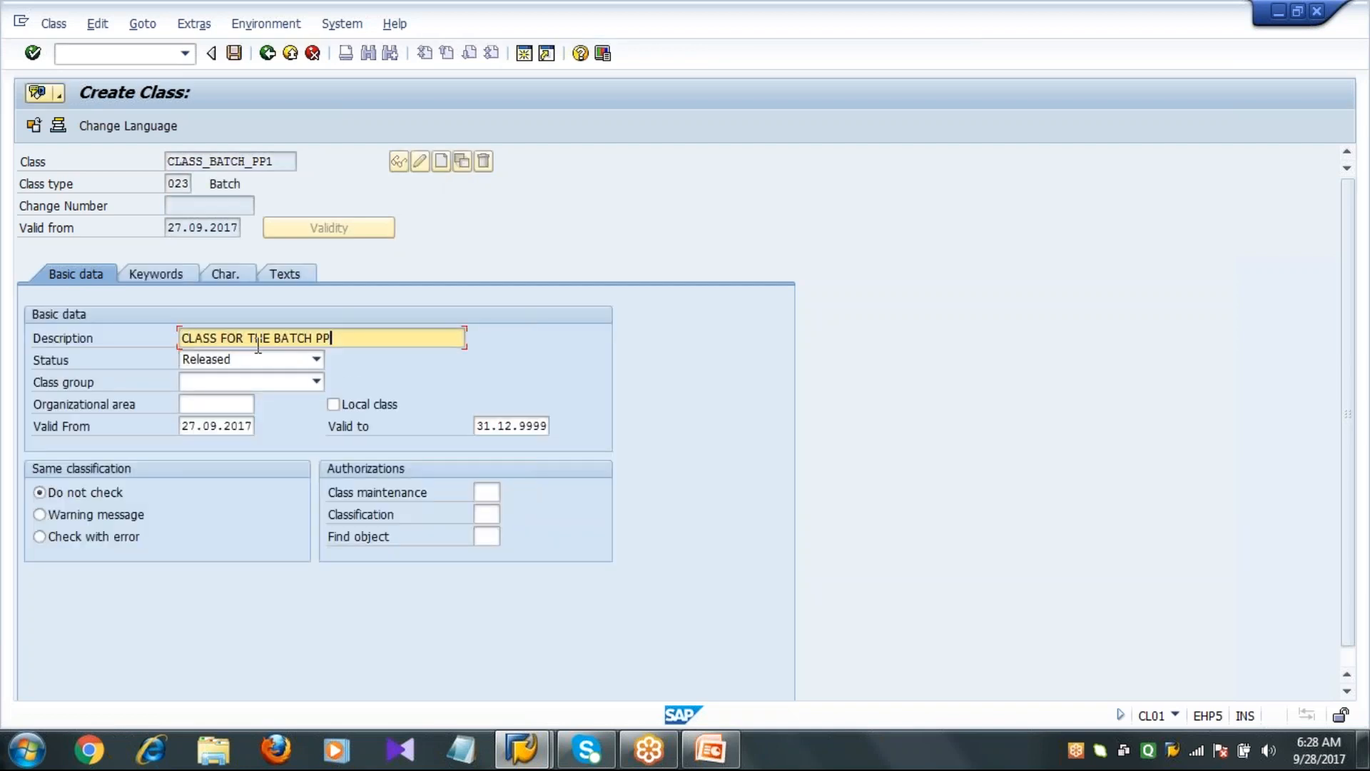
key(Tab)
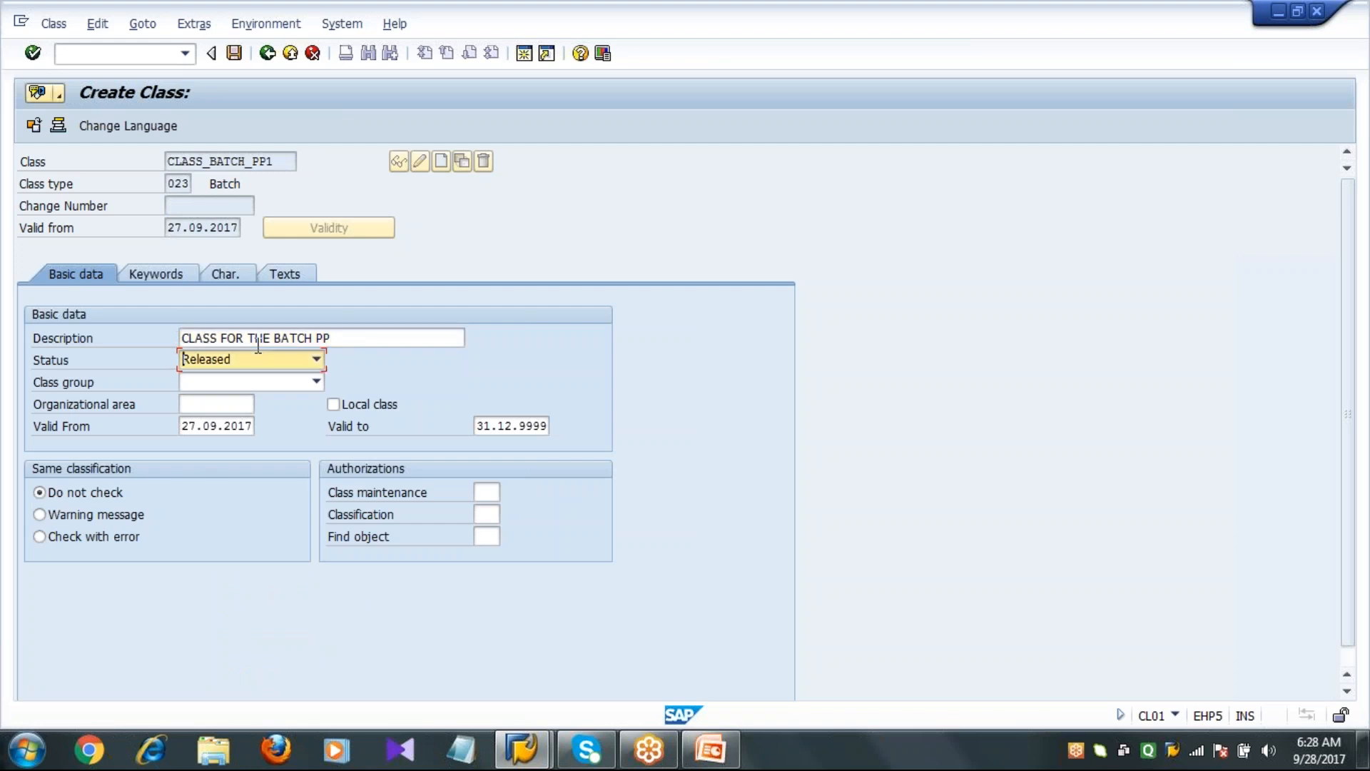
Assign the characteristic COLOR_BATCH_PP1 to the class
click(226, 274)
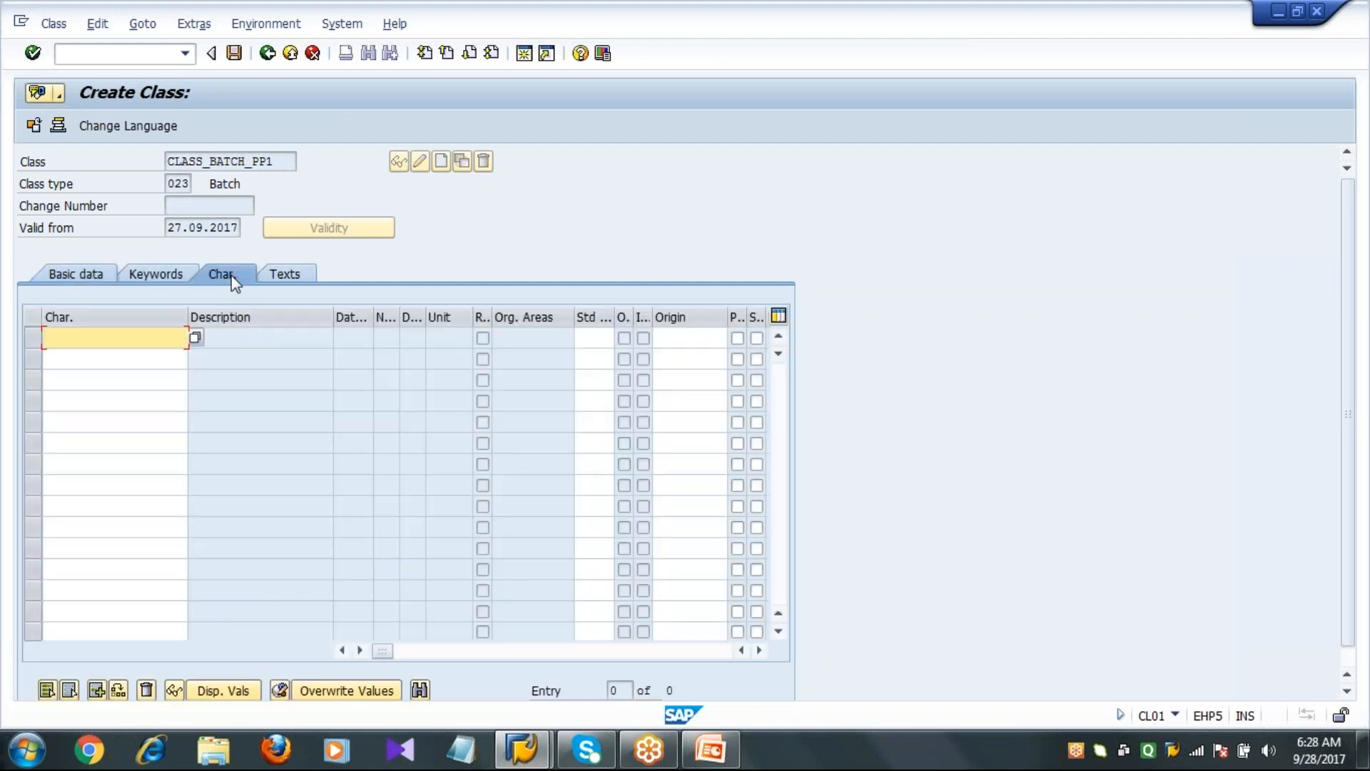
text(COLOR_BATCH)
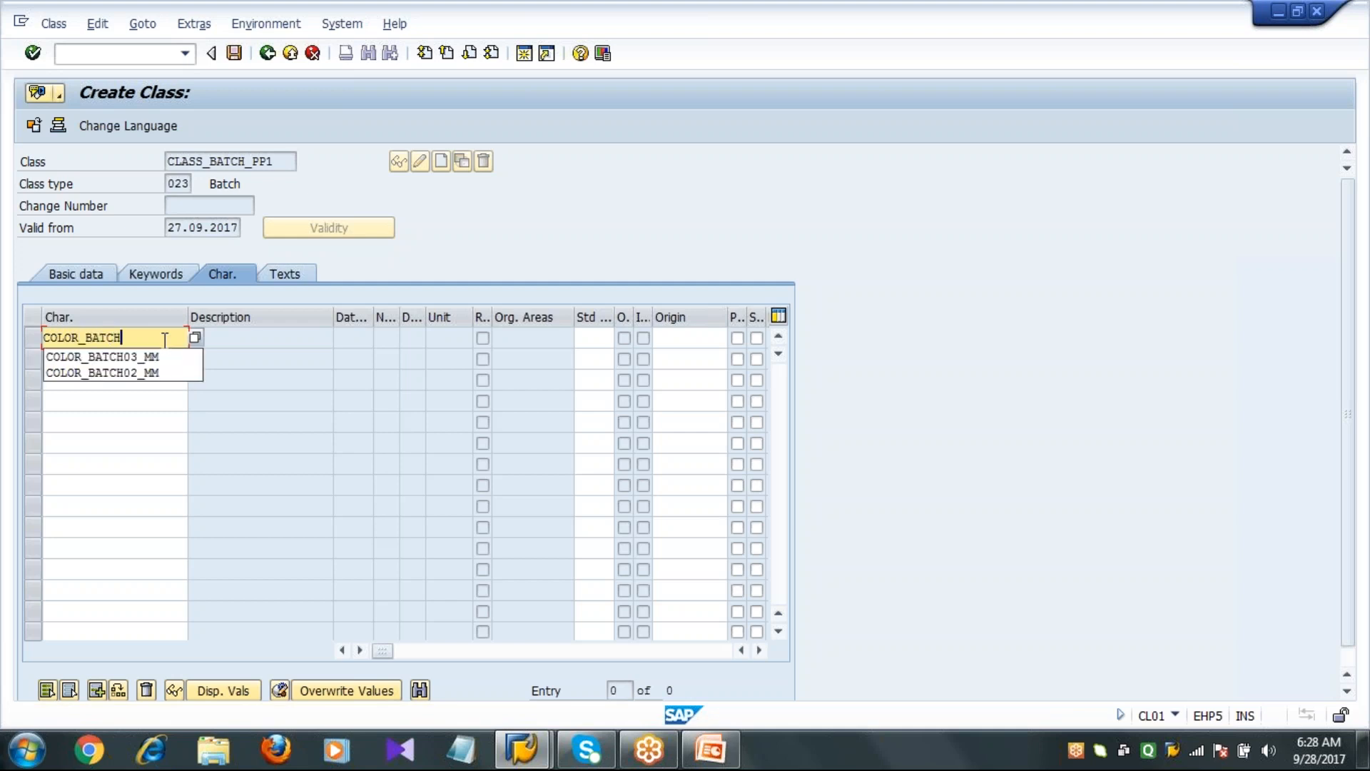
text(_PP1)
key(Return)
Assign CLARITY_BATCH_PP1 as the second characteristic, save the class and return to SAP Easy Access
click(150, 359)
text(CLARITY_BATCH)
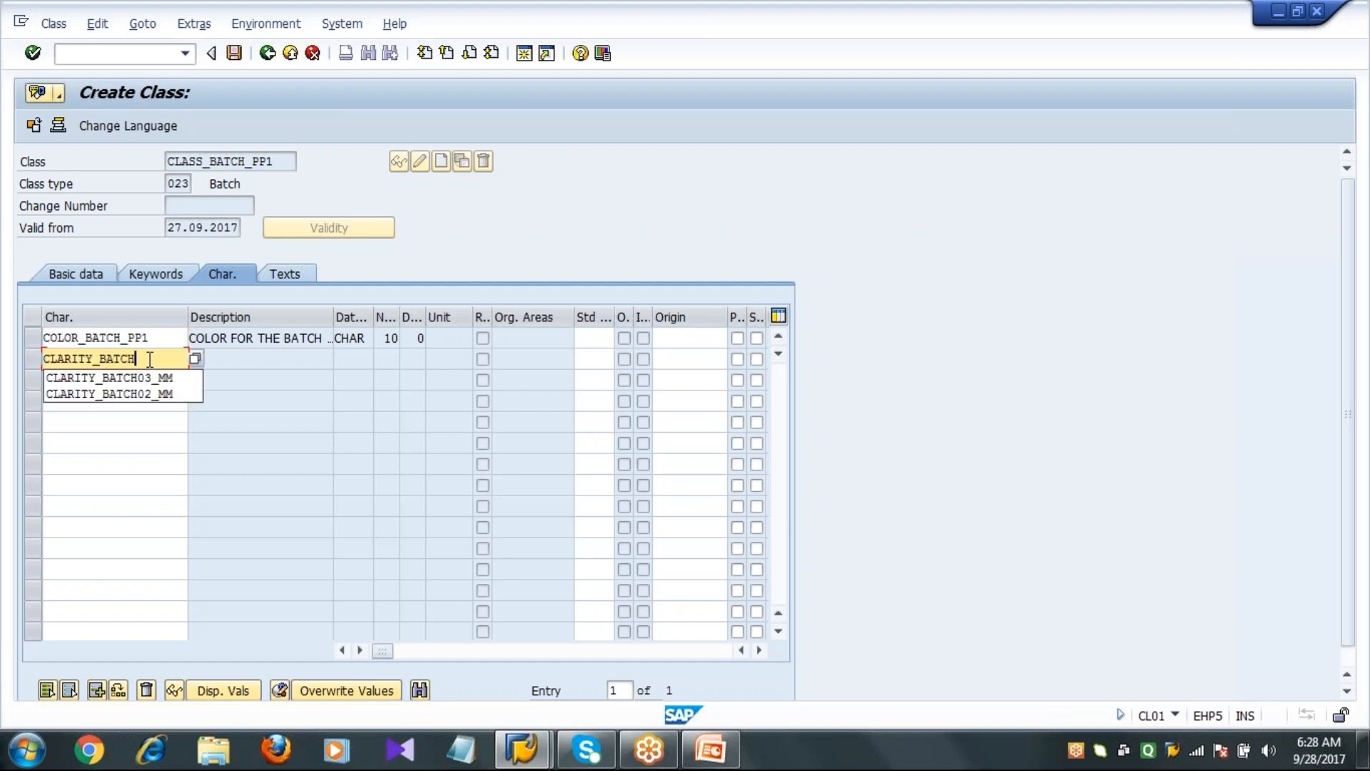
text())
key(BackSpace)
text(_PP1)
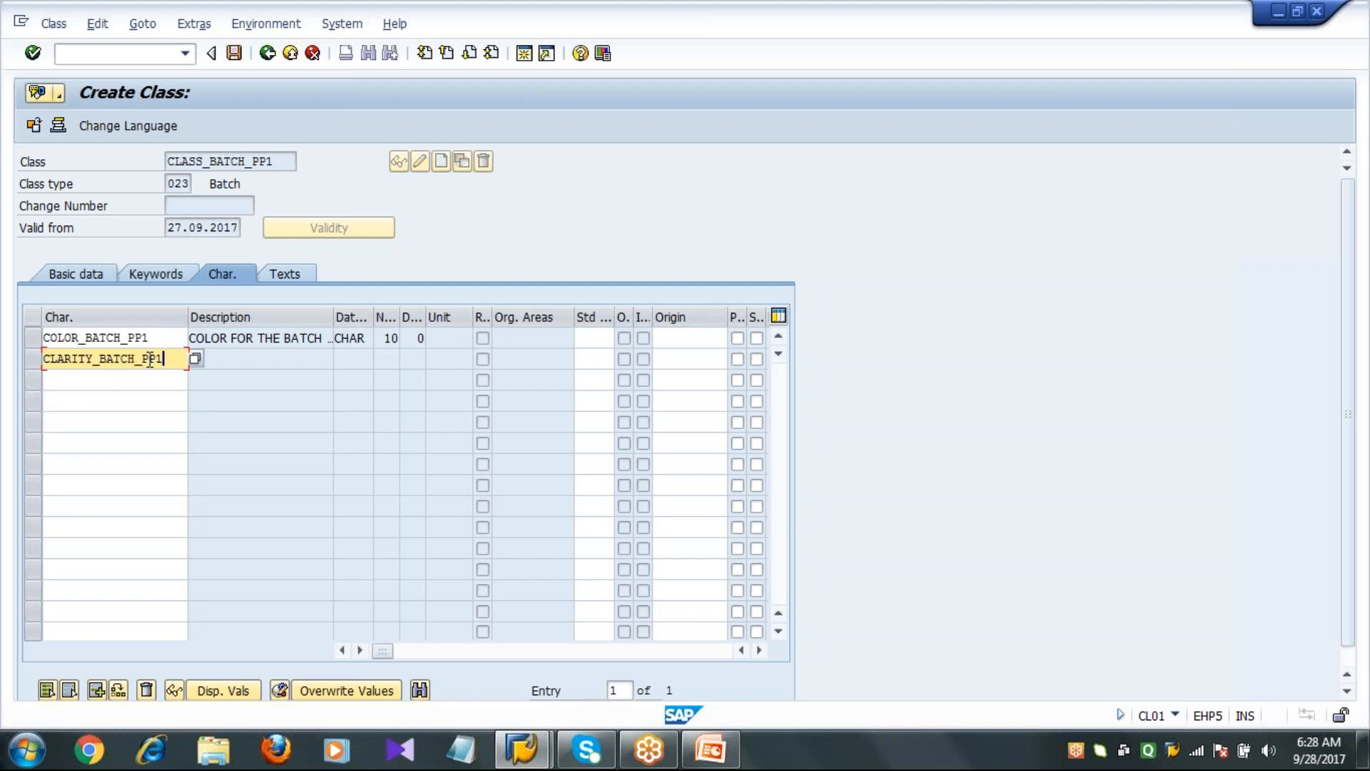
key(Return)
click(168, 359)
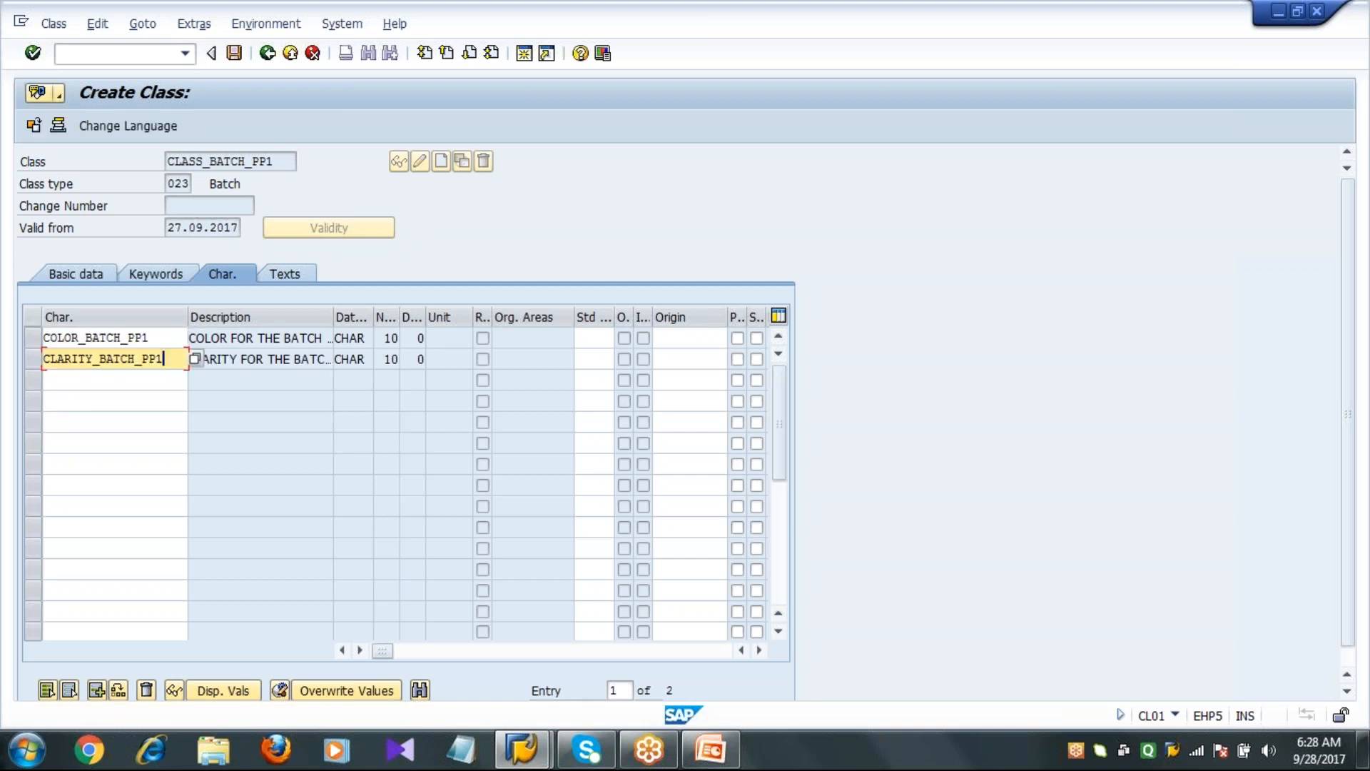
click(230, 359)
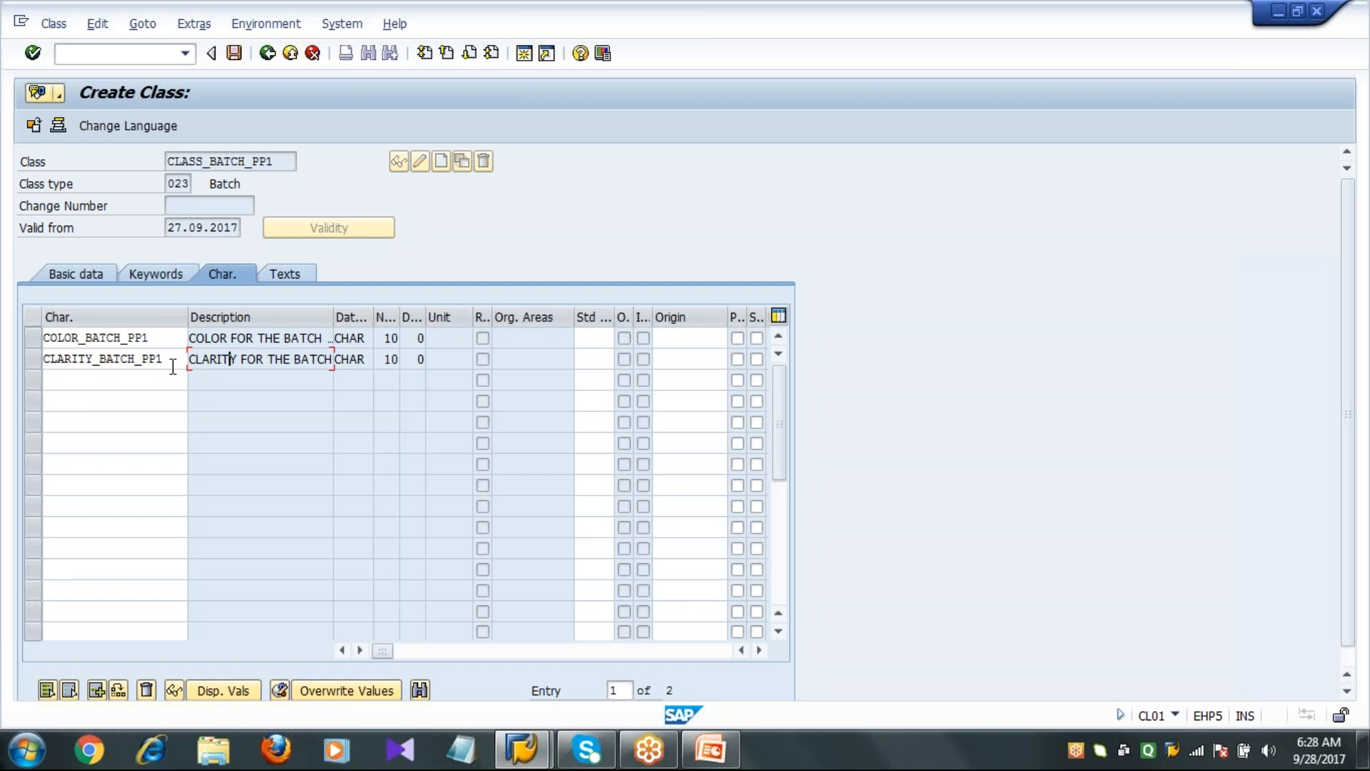
click(235, 53)
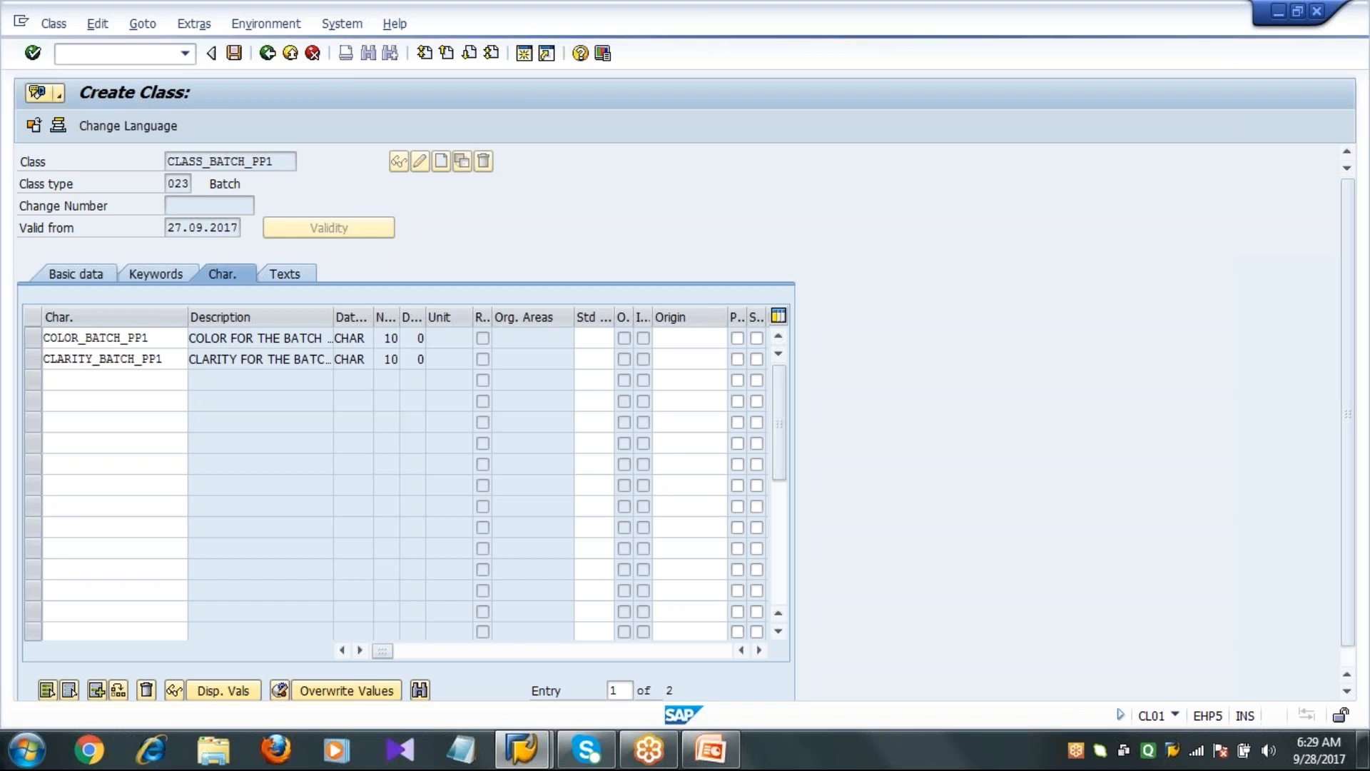
click(268, 53)
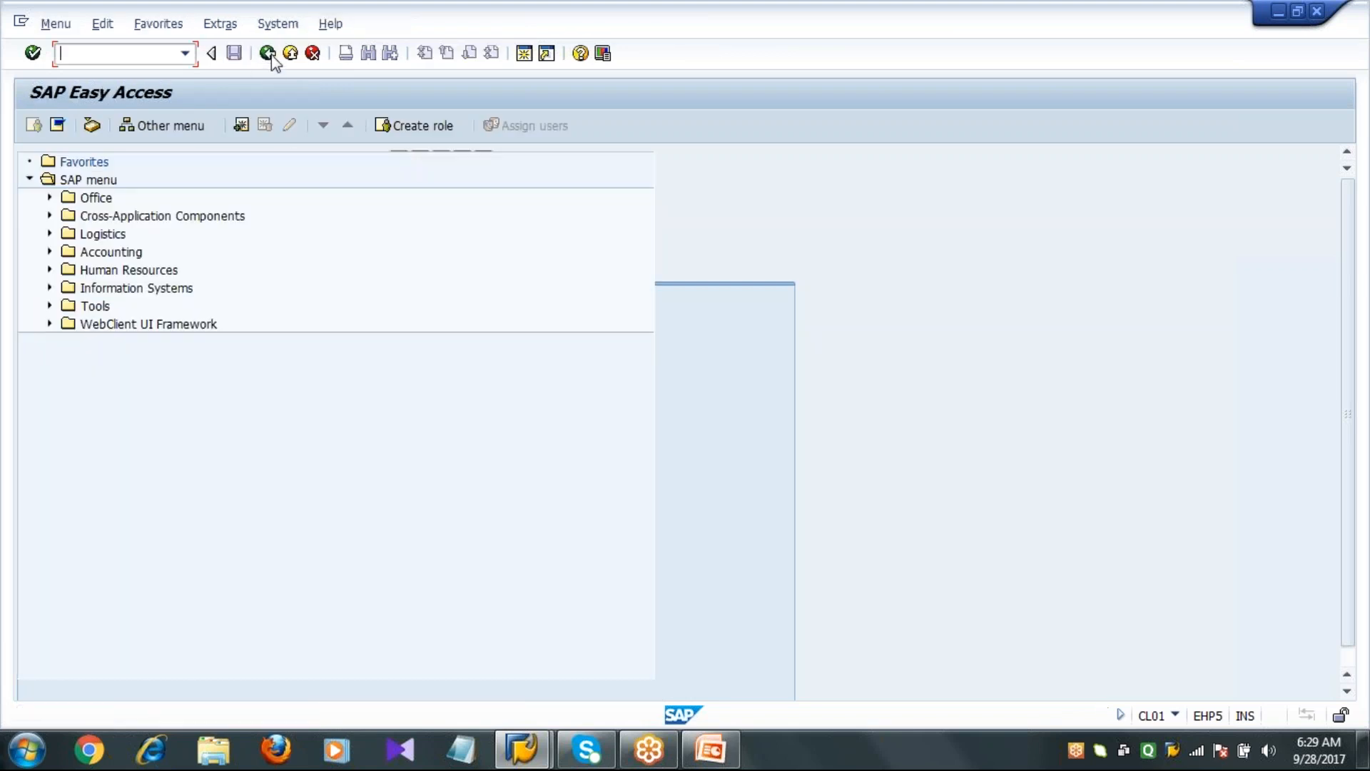
Check the sort sequence transaction in the PowerPoint notes, open CU70 in SAP and enter SORT_BATCH_PP1 as the sort sequence name
click(710, 750)
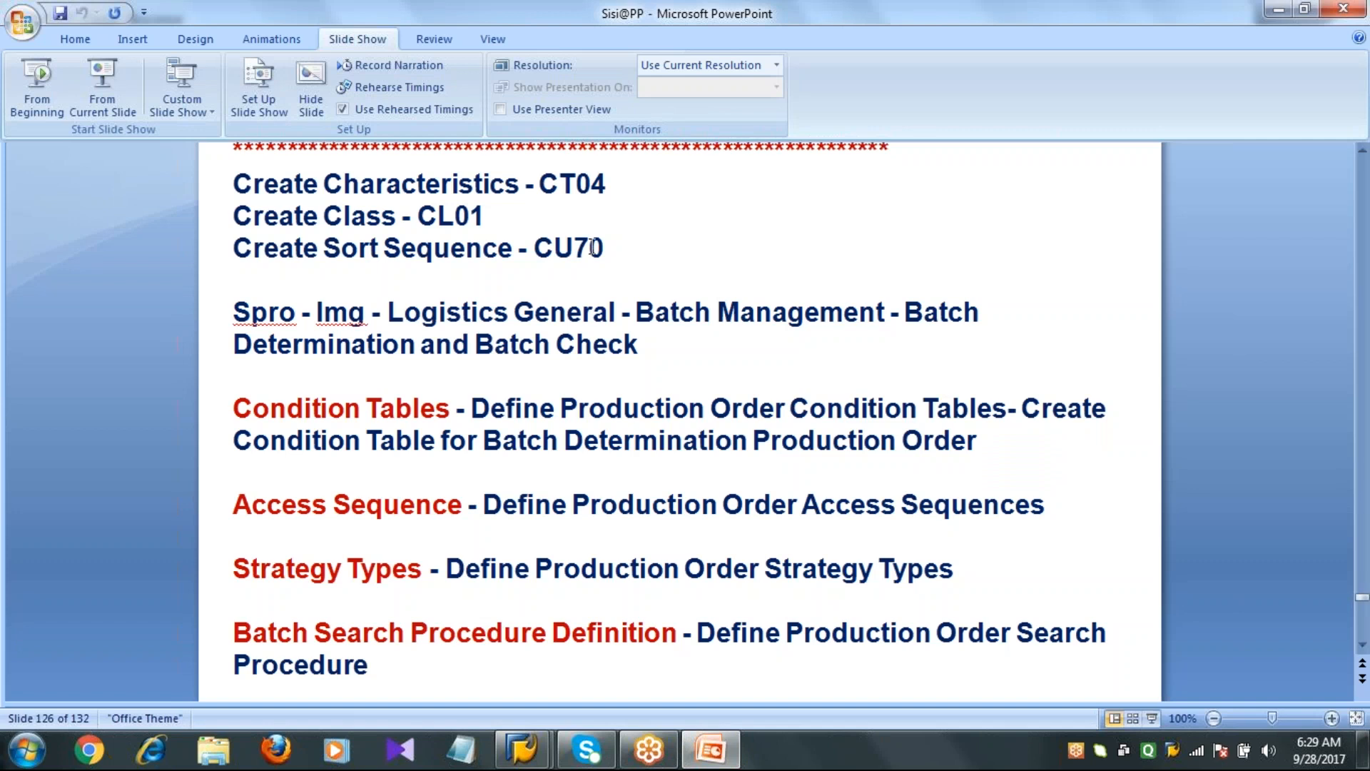
mouse_move(521, 748)
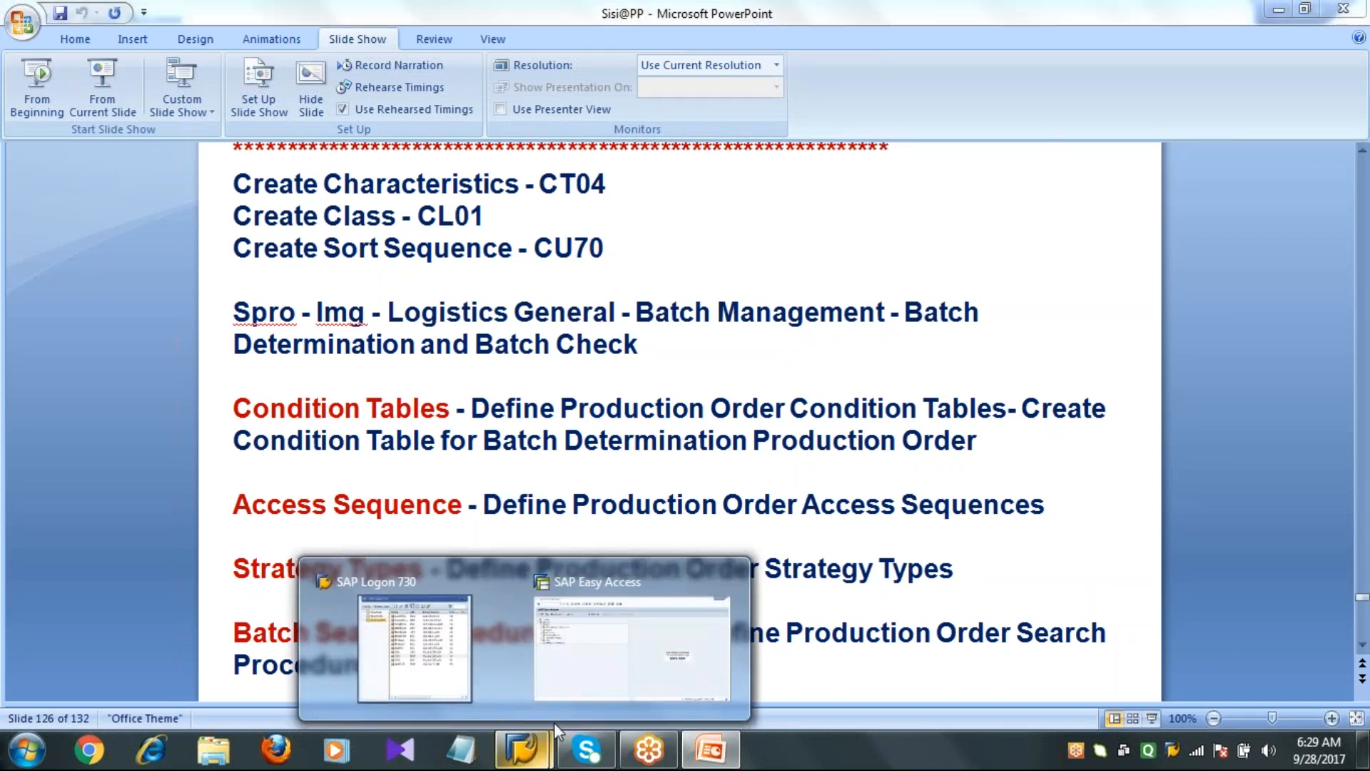
click(592, 704)
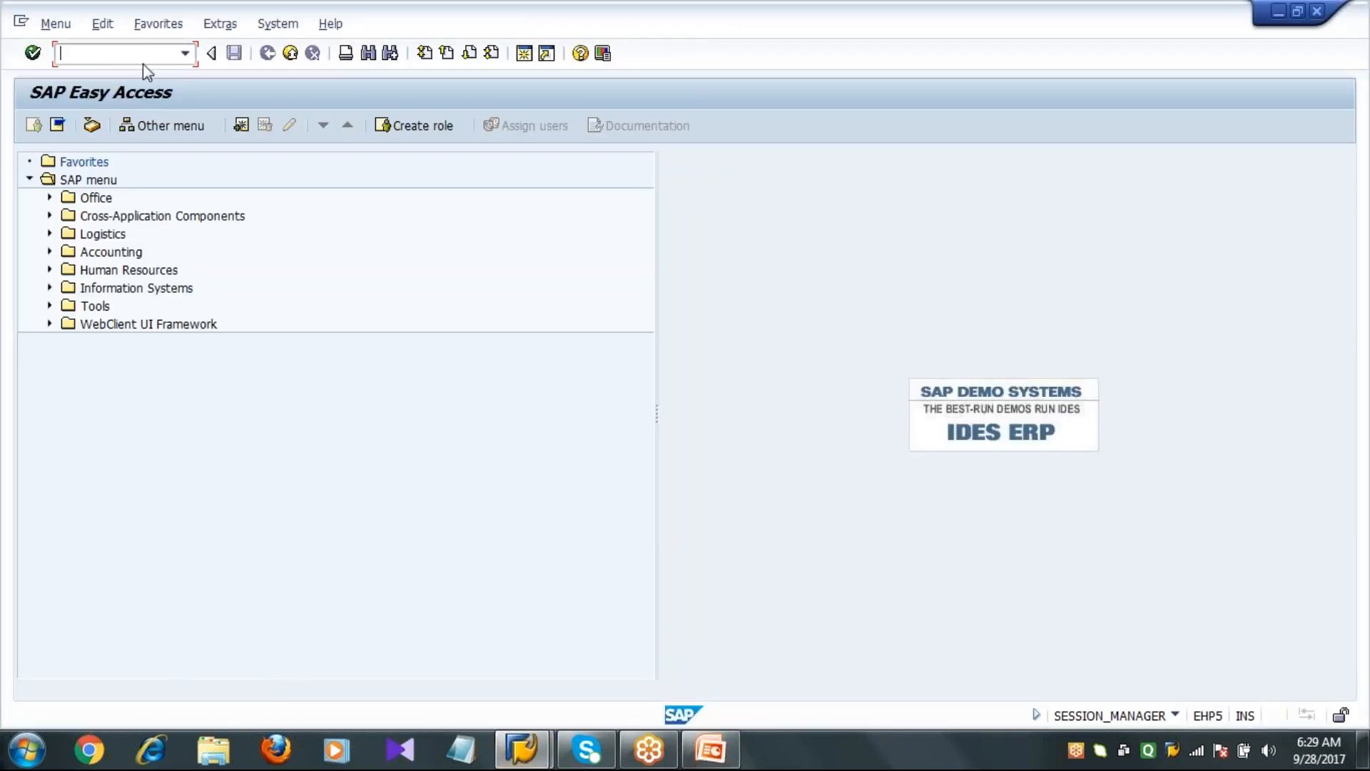
text(CU70)
key(Return)
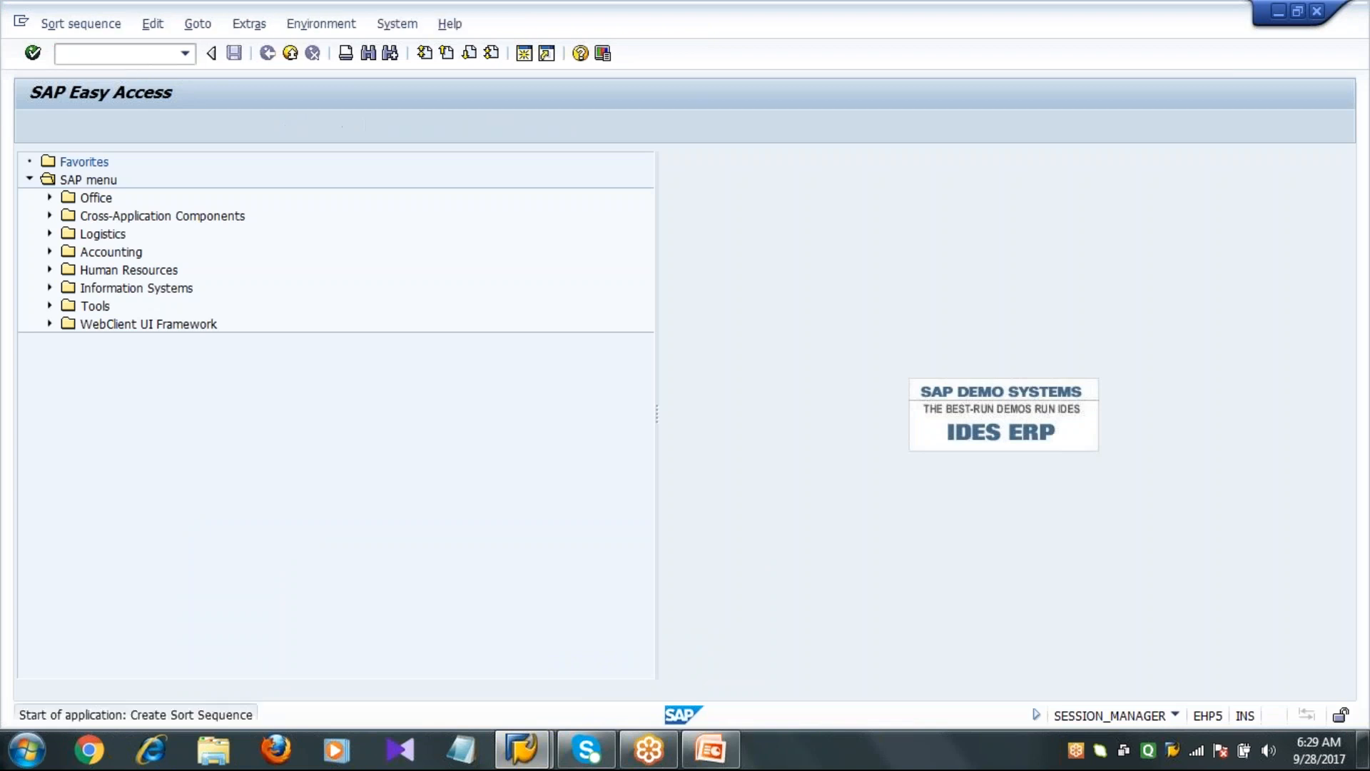
text(S)
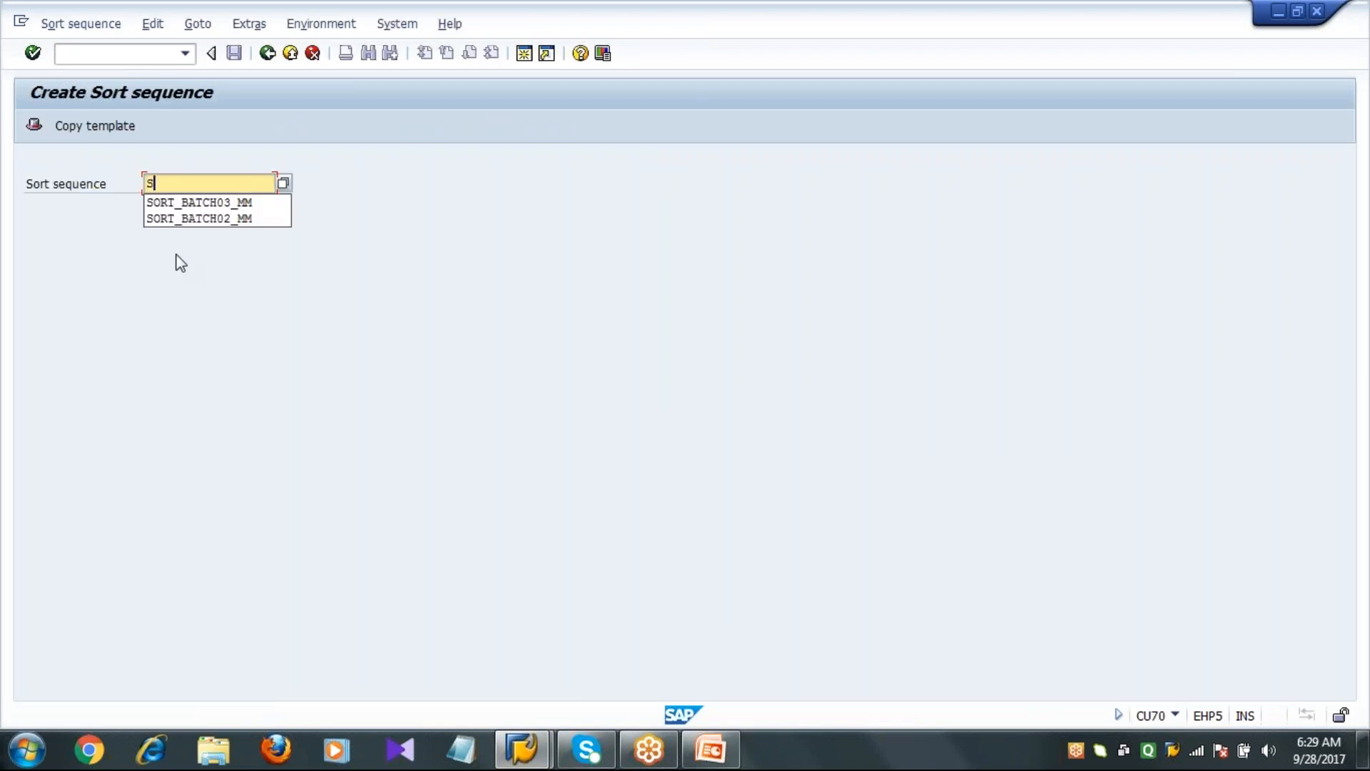
text(ORT_BATCH_PP1)
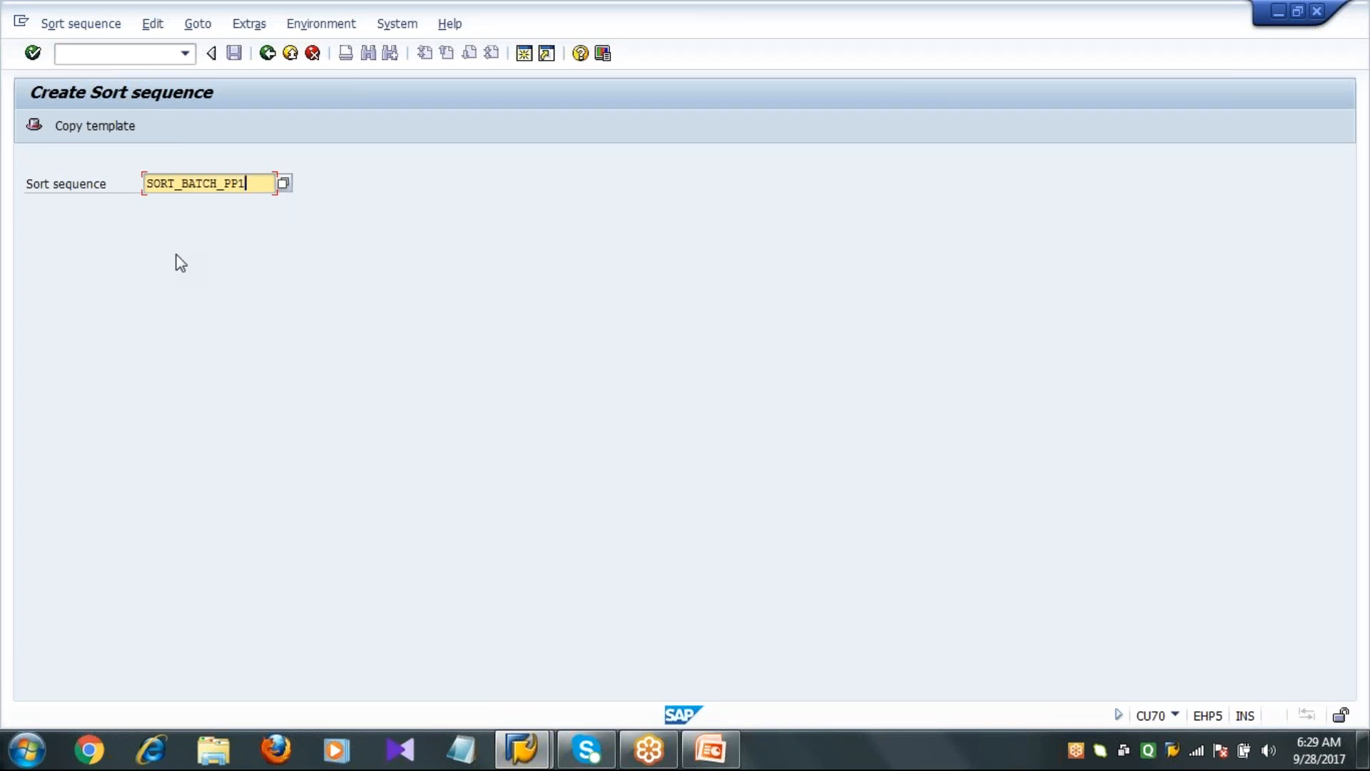
Start creating the sort sequence and describe it as SORT SEQUENCE FOR THE BATCH PP, based on the earlier MM description
key(Return)
text(S)
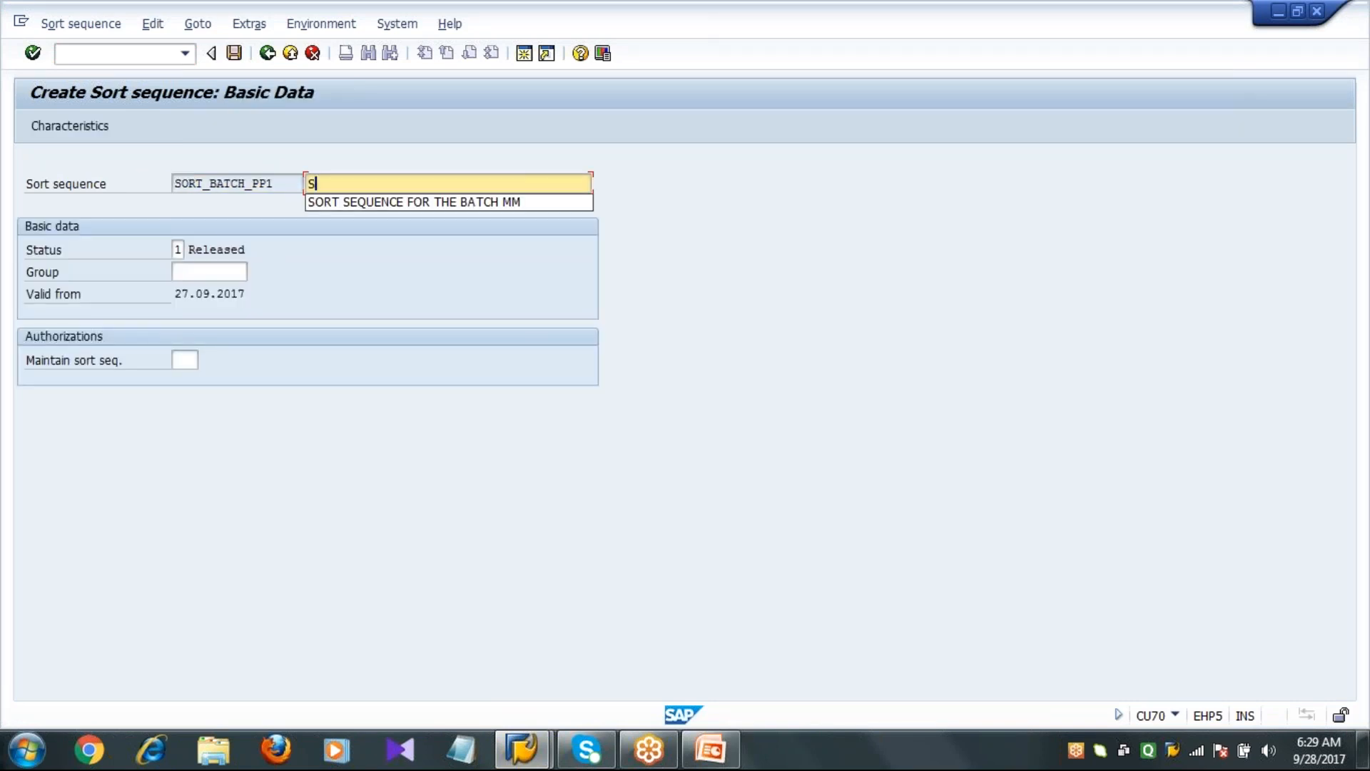
key(Down)
key(BackSpace)
key(BackSpace)
text(PP)
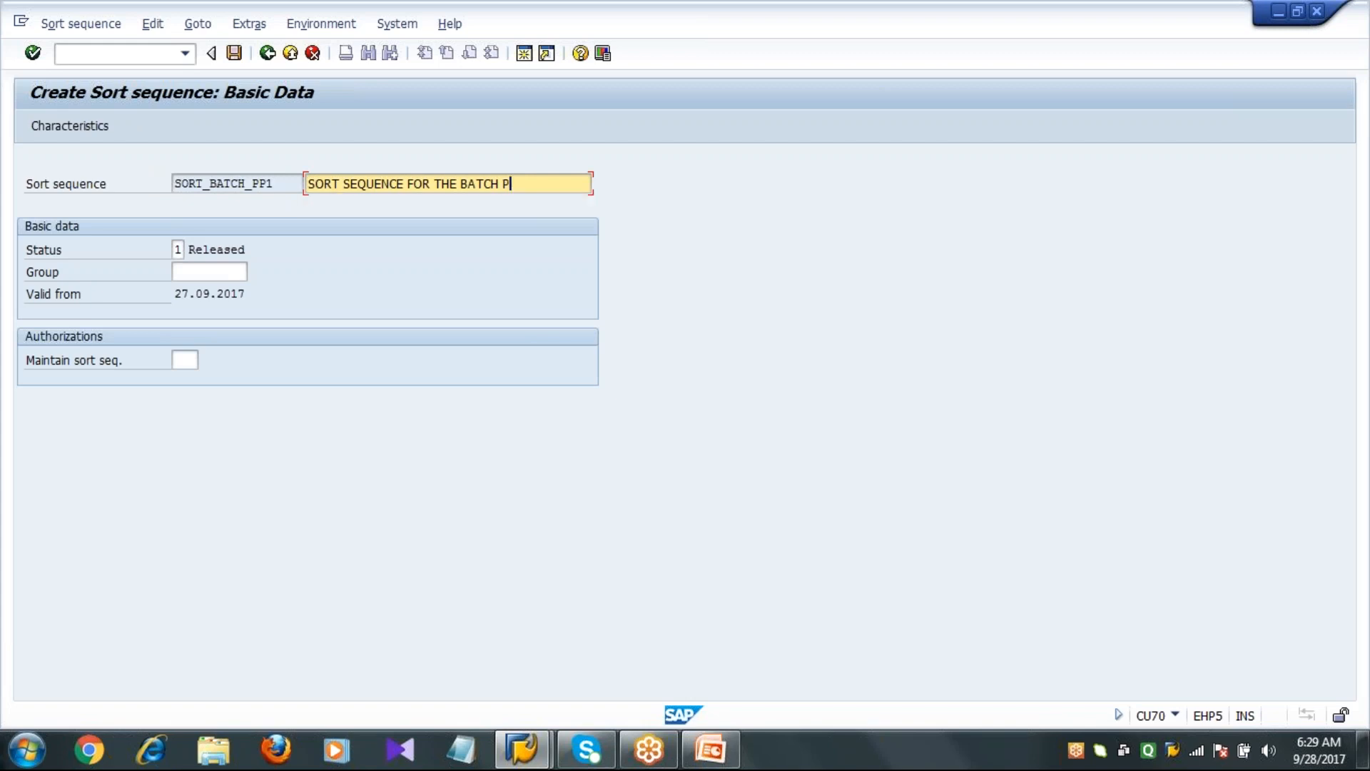
click(178, 249)
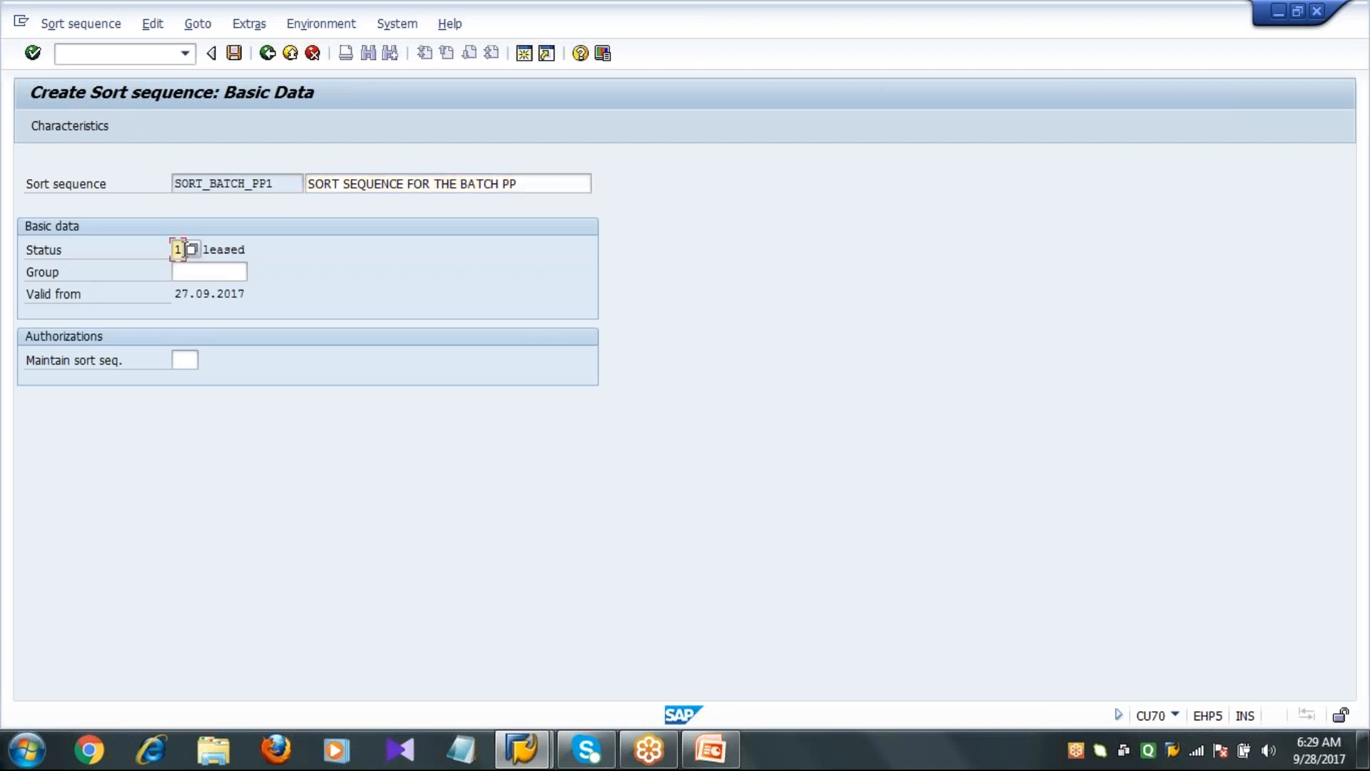
Assign the characteristics COLOR_BATCH_PP1 and CLARITY_BATCH_PP1 to the sort sequence
click(76, 127)
click(91, 248)
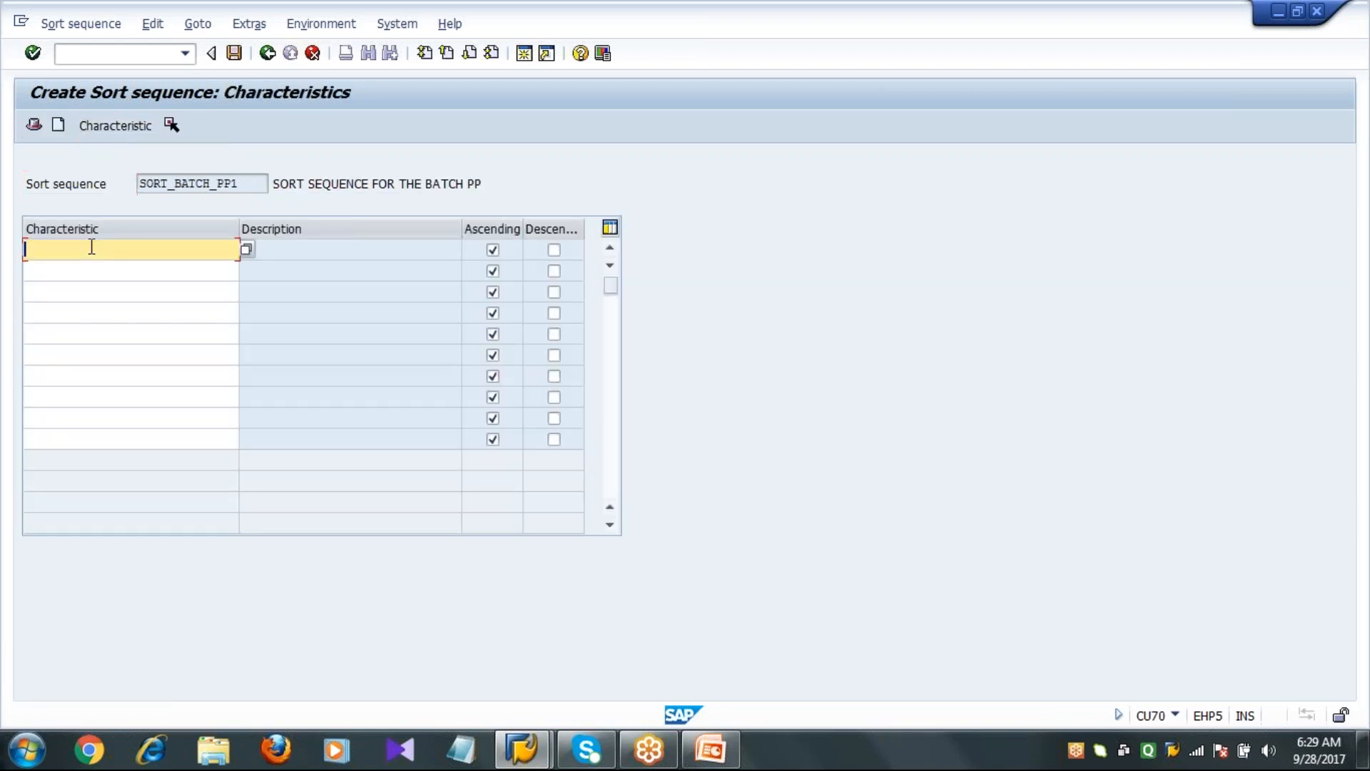
text(COLOR_BATCH)
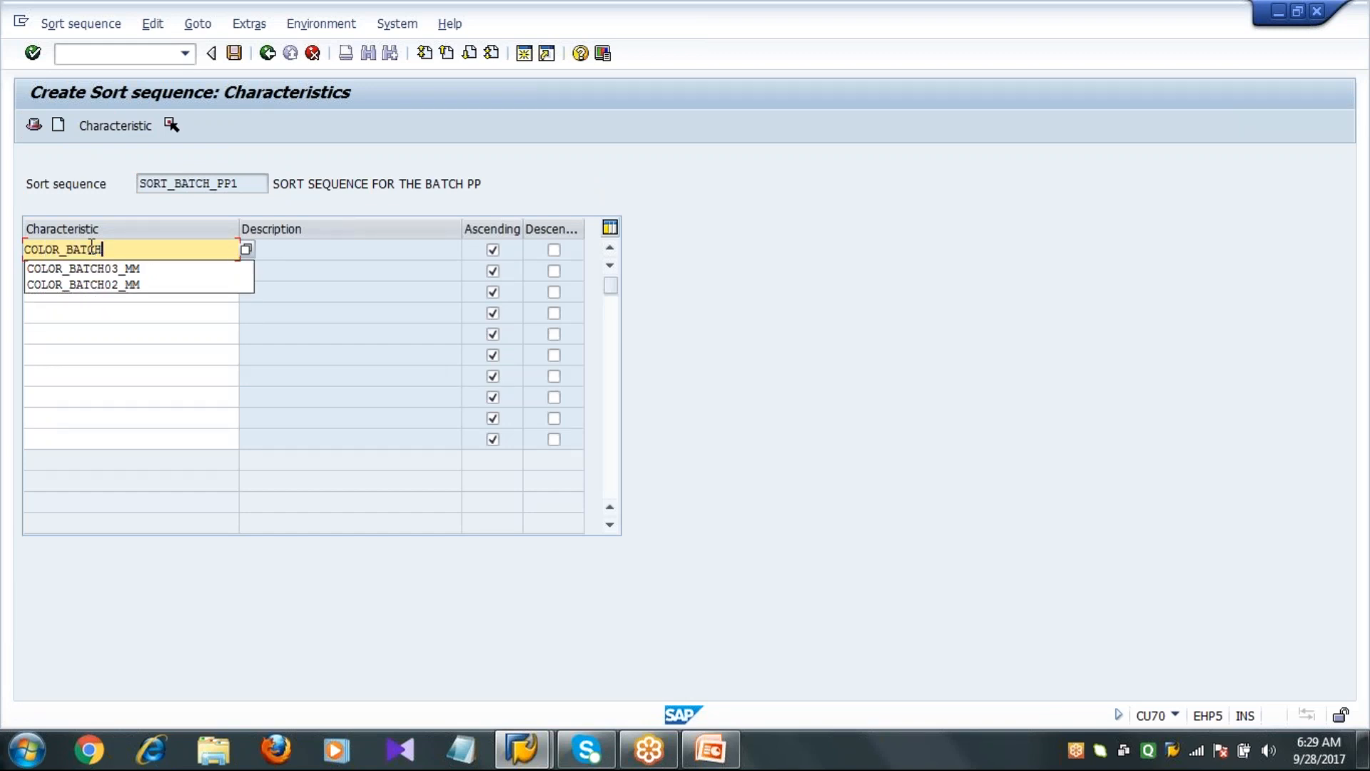
text(_PP1)
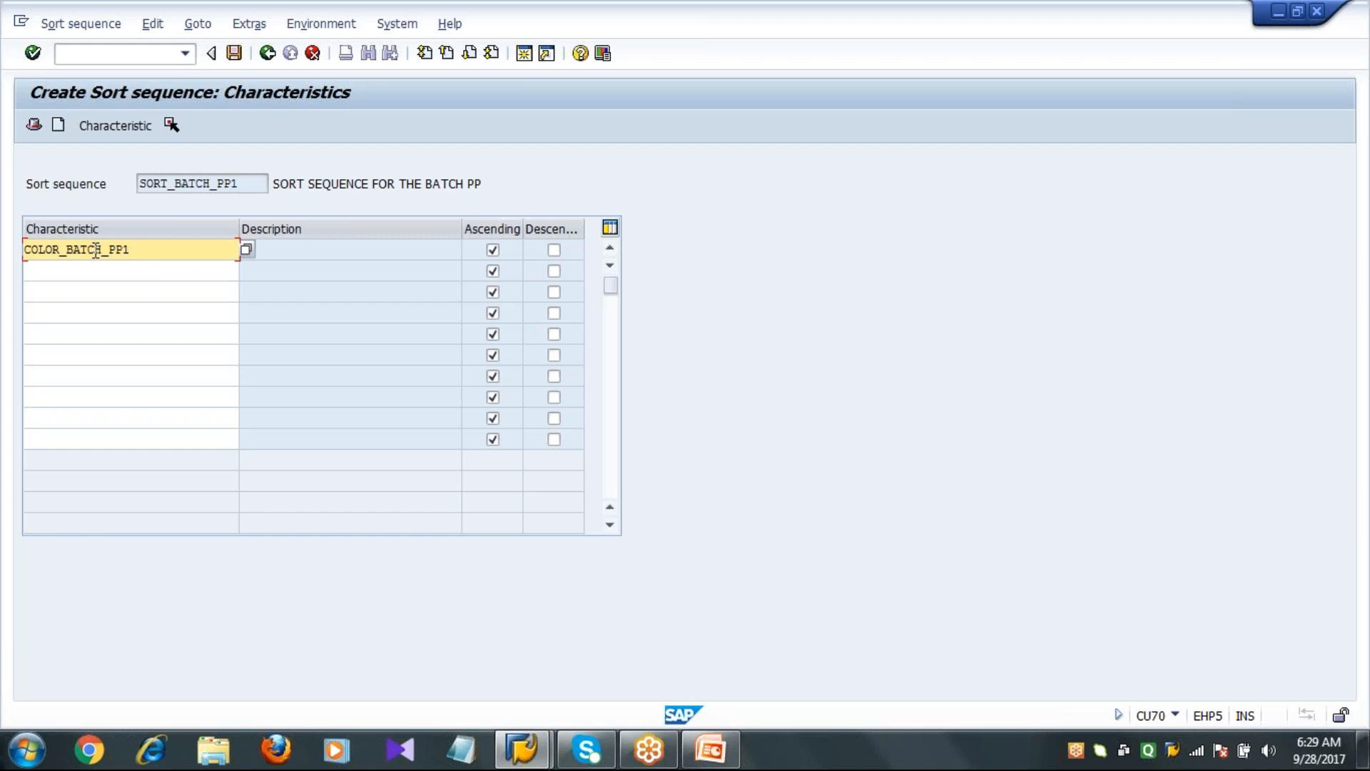
click(101, 271)
text(CLA)
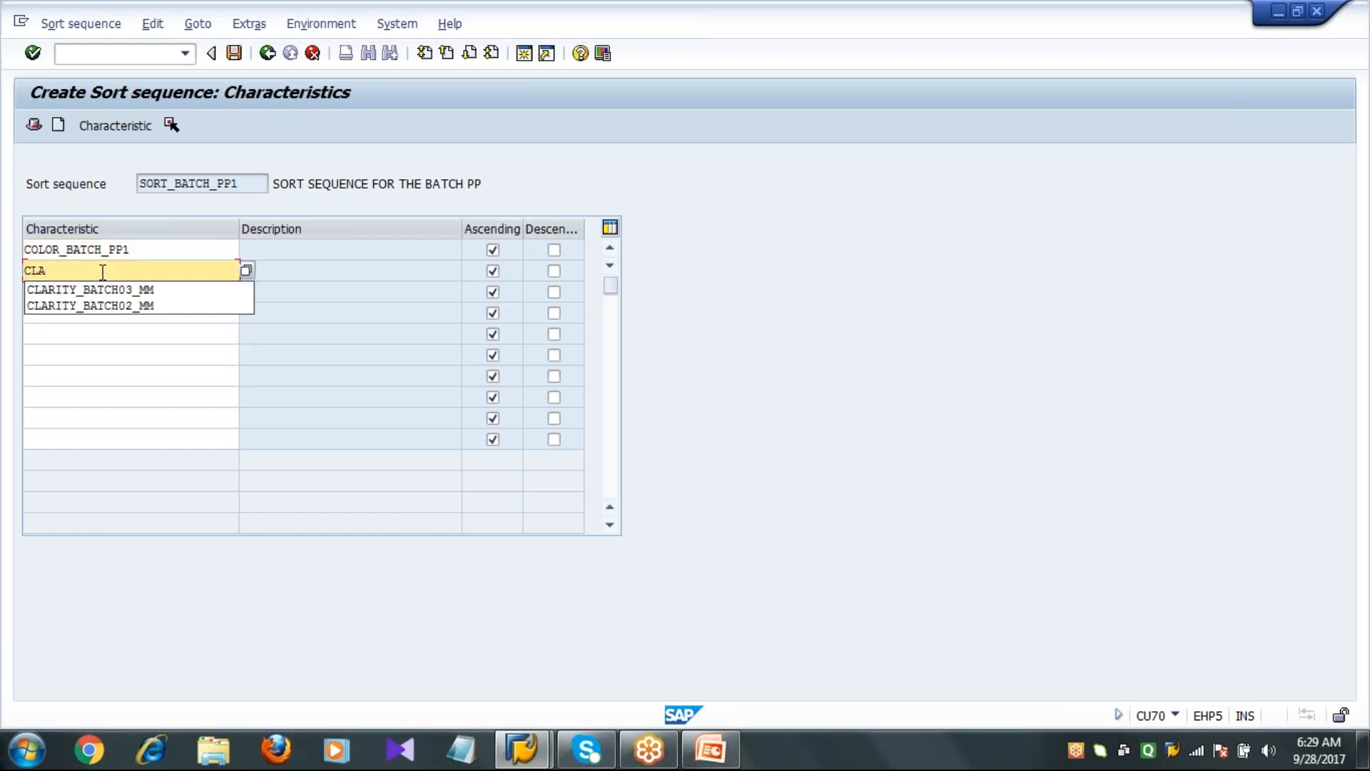
text(RITY_BATCH_PP1)
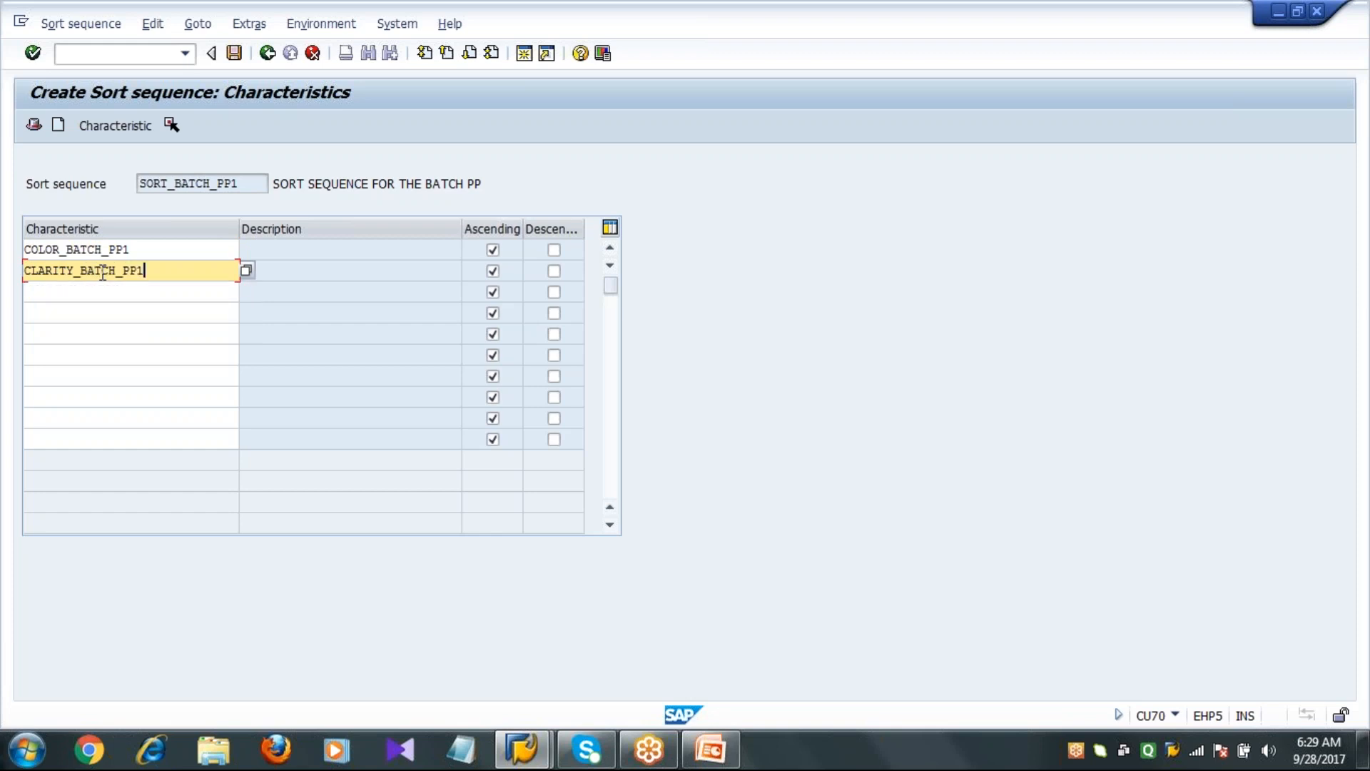
key(Return)
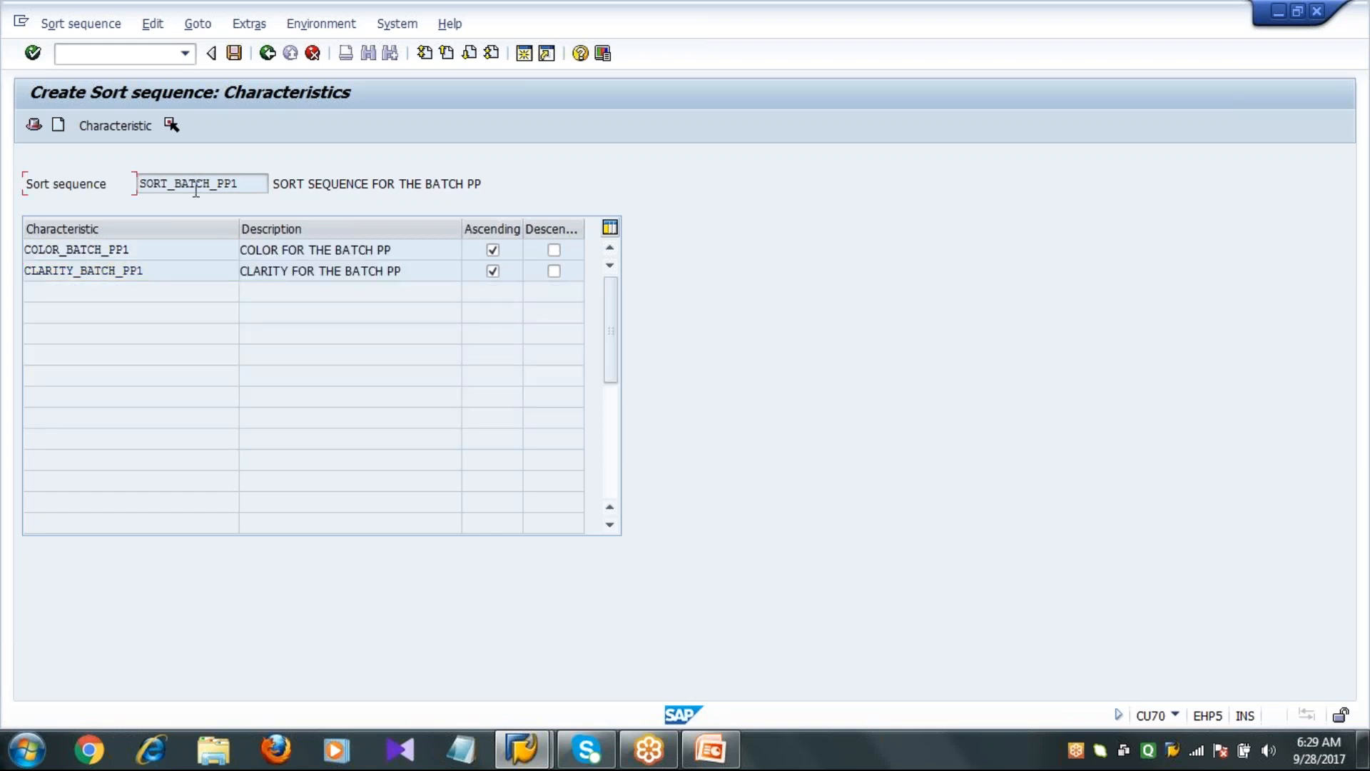
Narrow the Description column, save the sort sequence and return to SAP Easy Access
drag(460, 383, 406, 389)
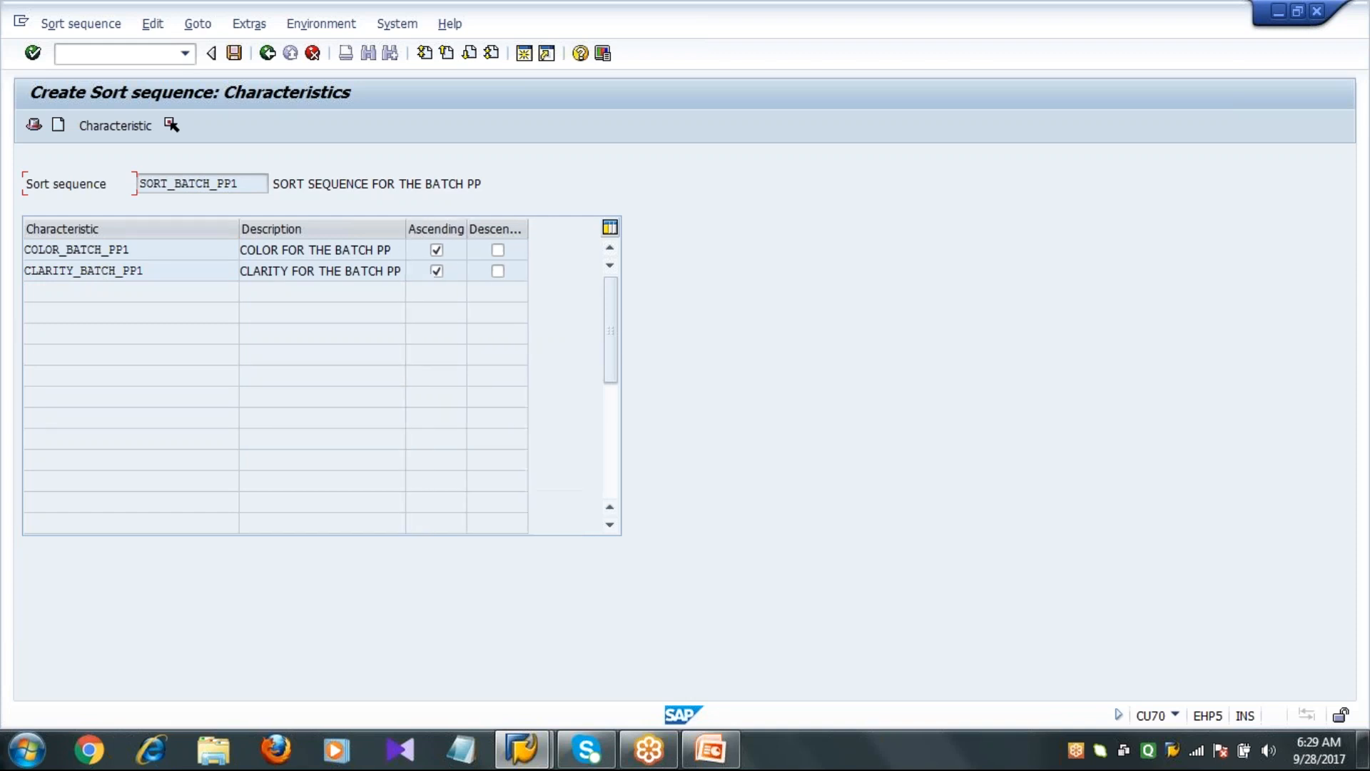
click(235, 53)
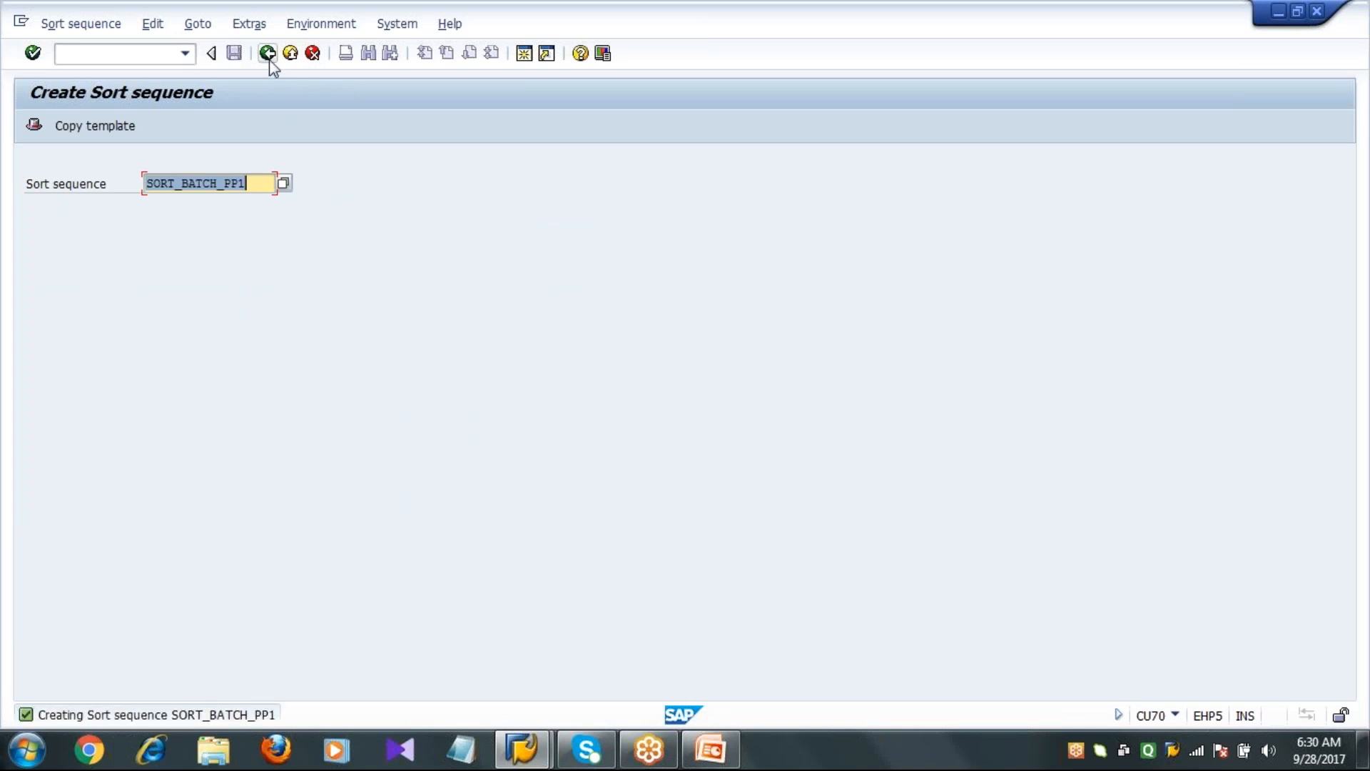
click(268, 54)
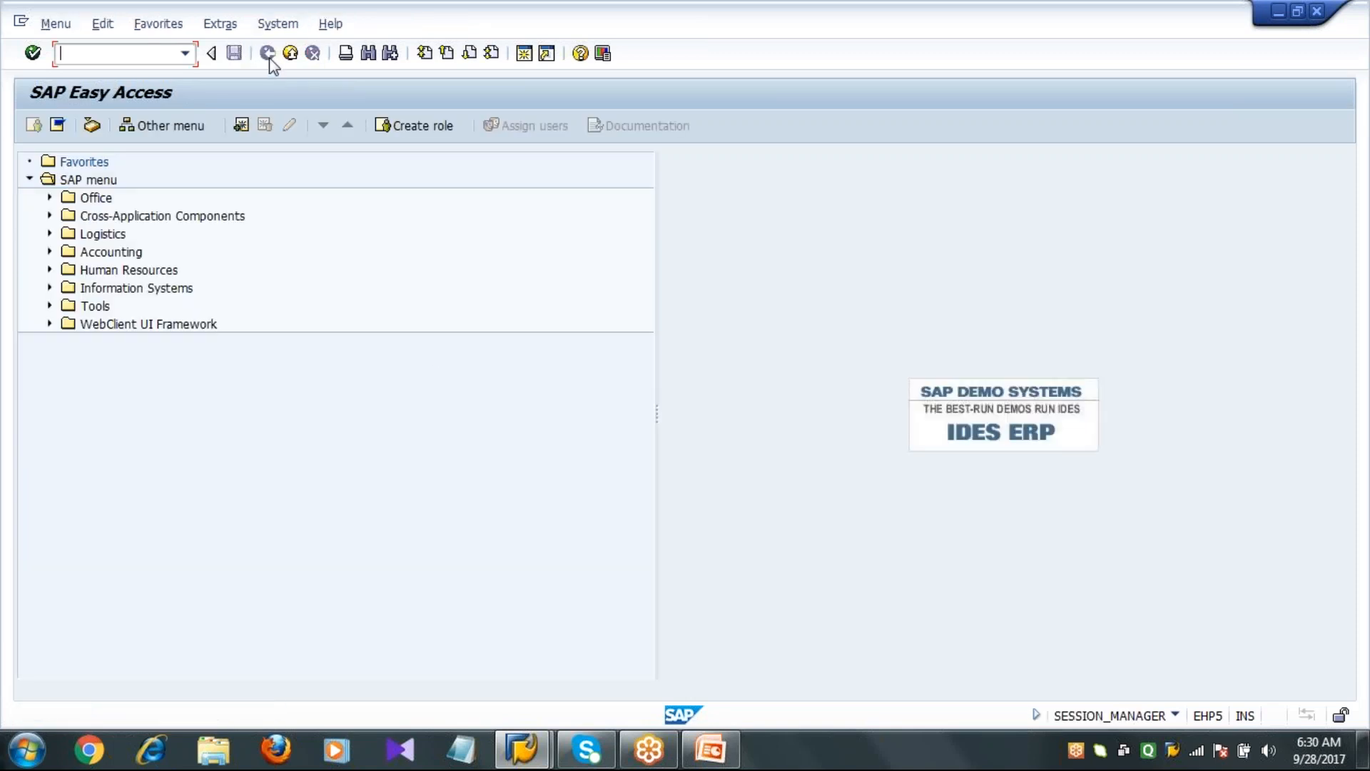
Check the customizing path in the PowerPoint notes, and open the implementation guide in SAP through transaction SPRO
click(711, 749)
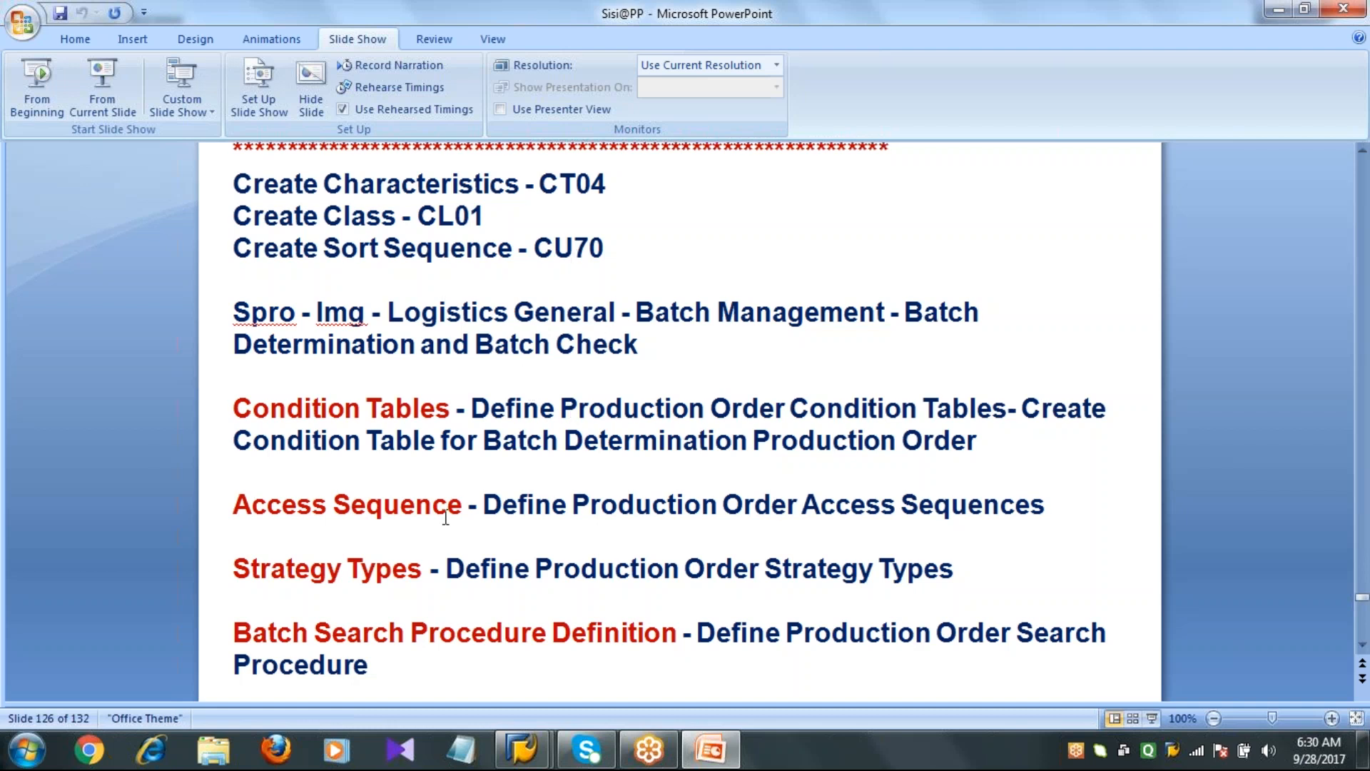
mouse_move(522, 749)
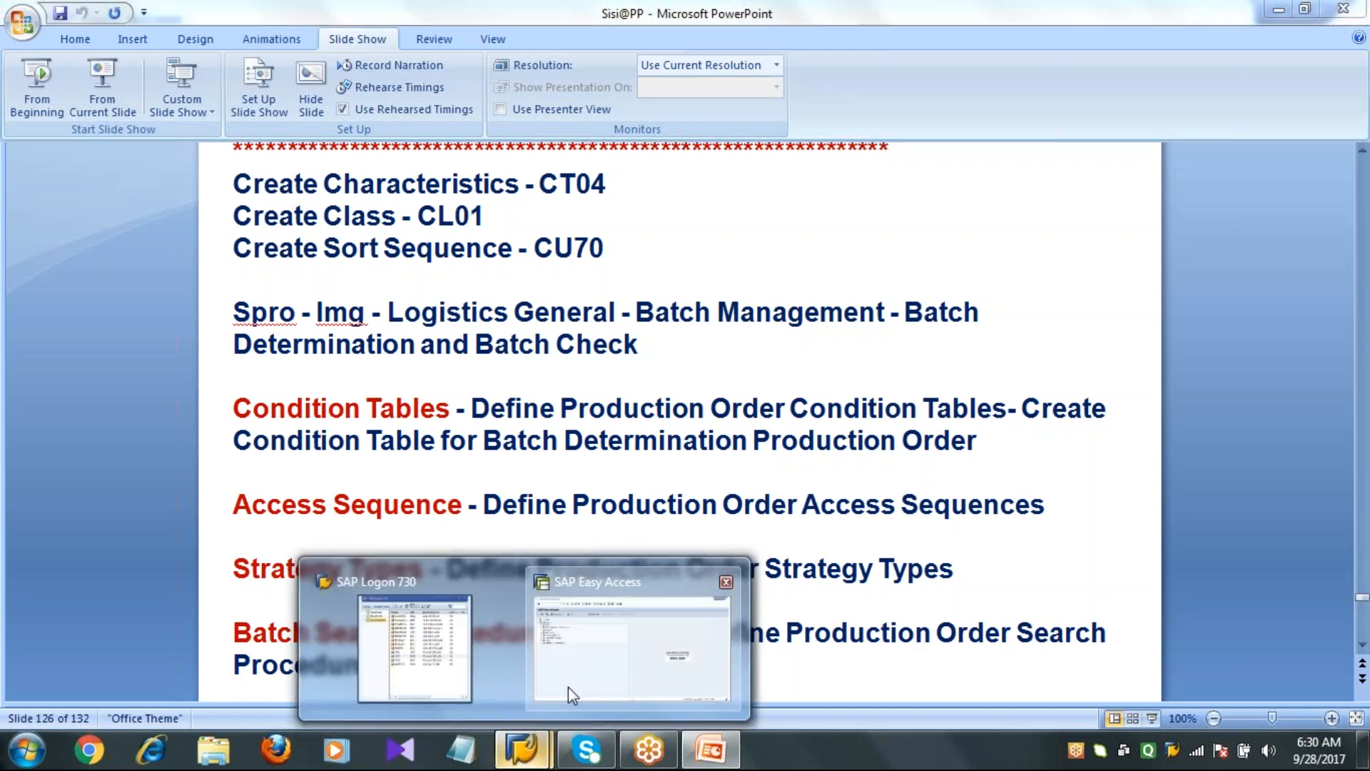
click(568, 686)
text(spro)
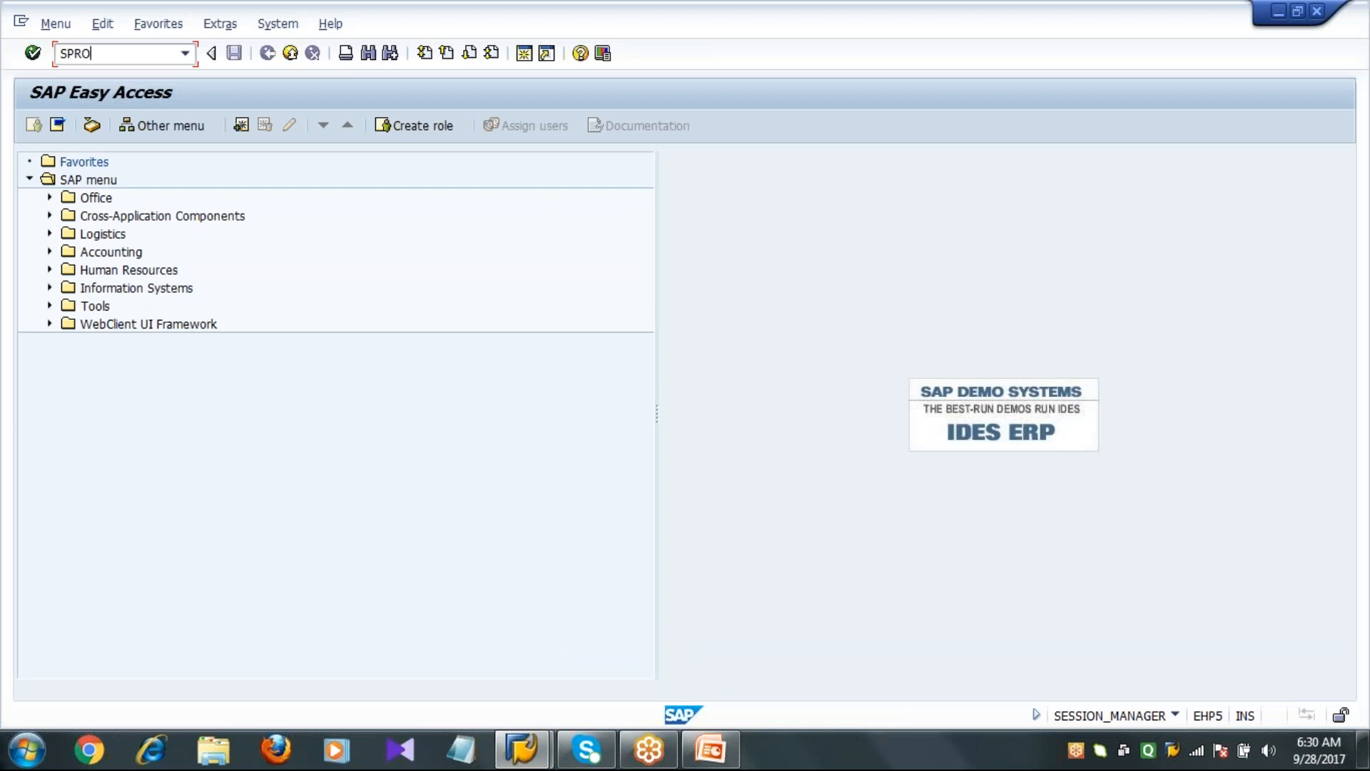
key(Return)
click(96, 125)
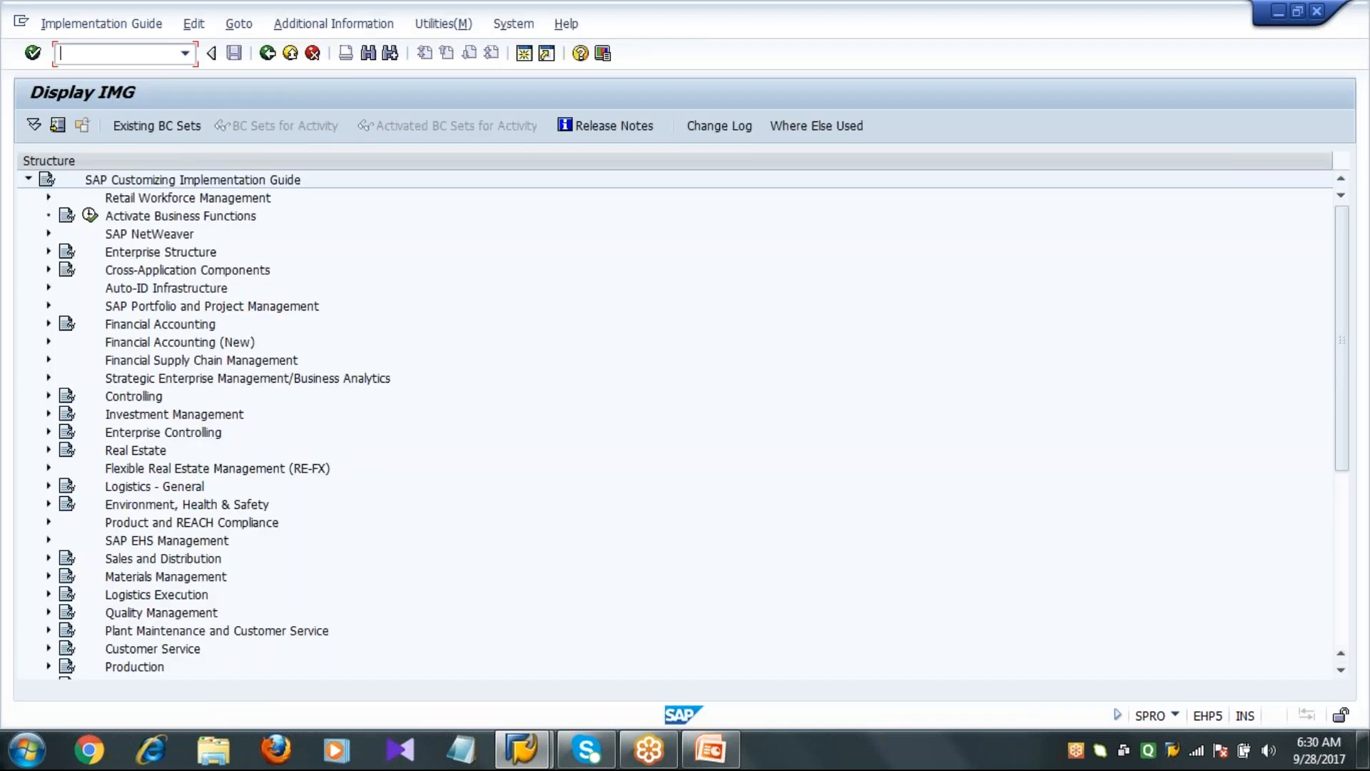
Expand the IMG path Logistics - General, Batch Management, Batch Determination and Batch Check, down to the Condition Tables activities
click(49, 486)
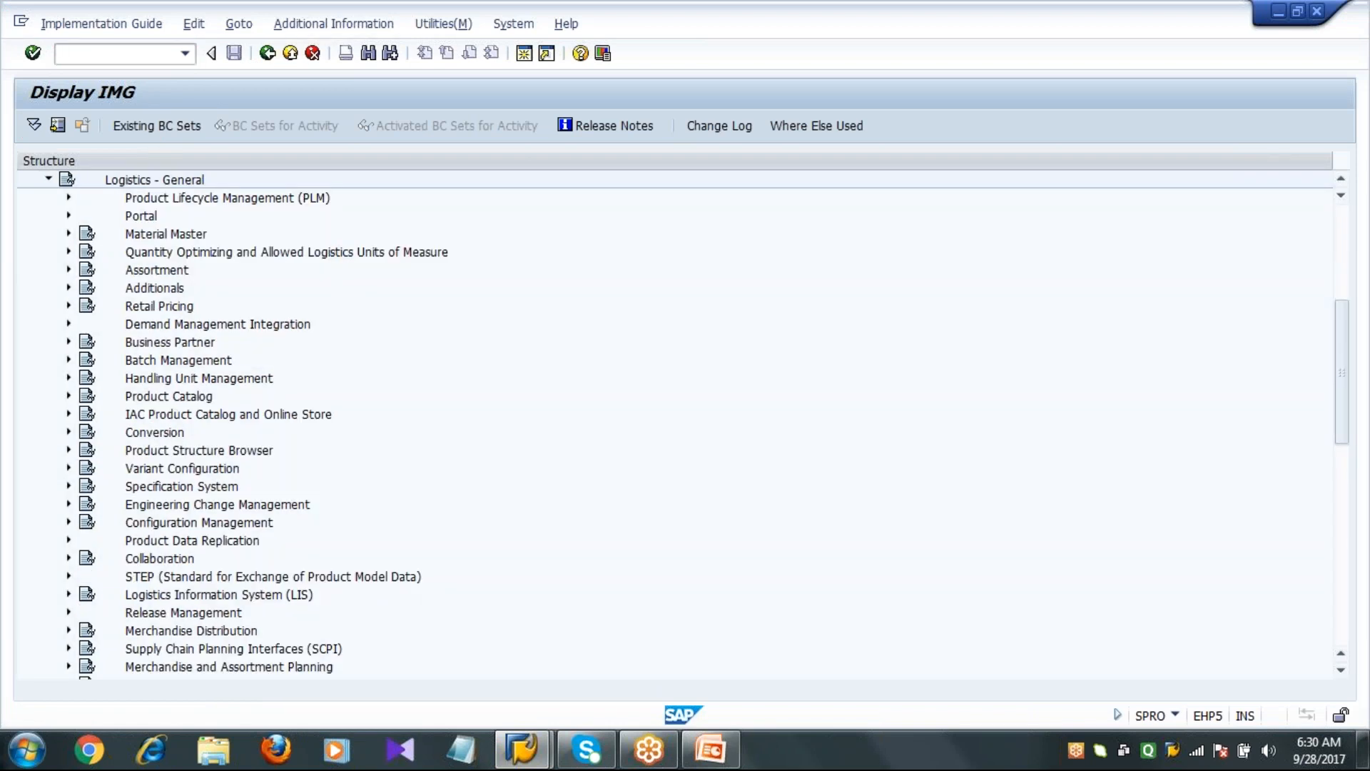
click(69, 361)
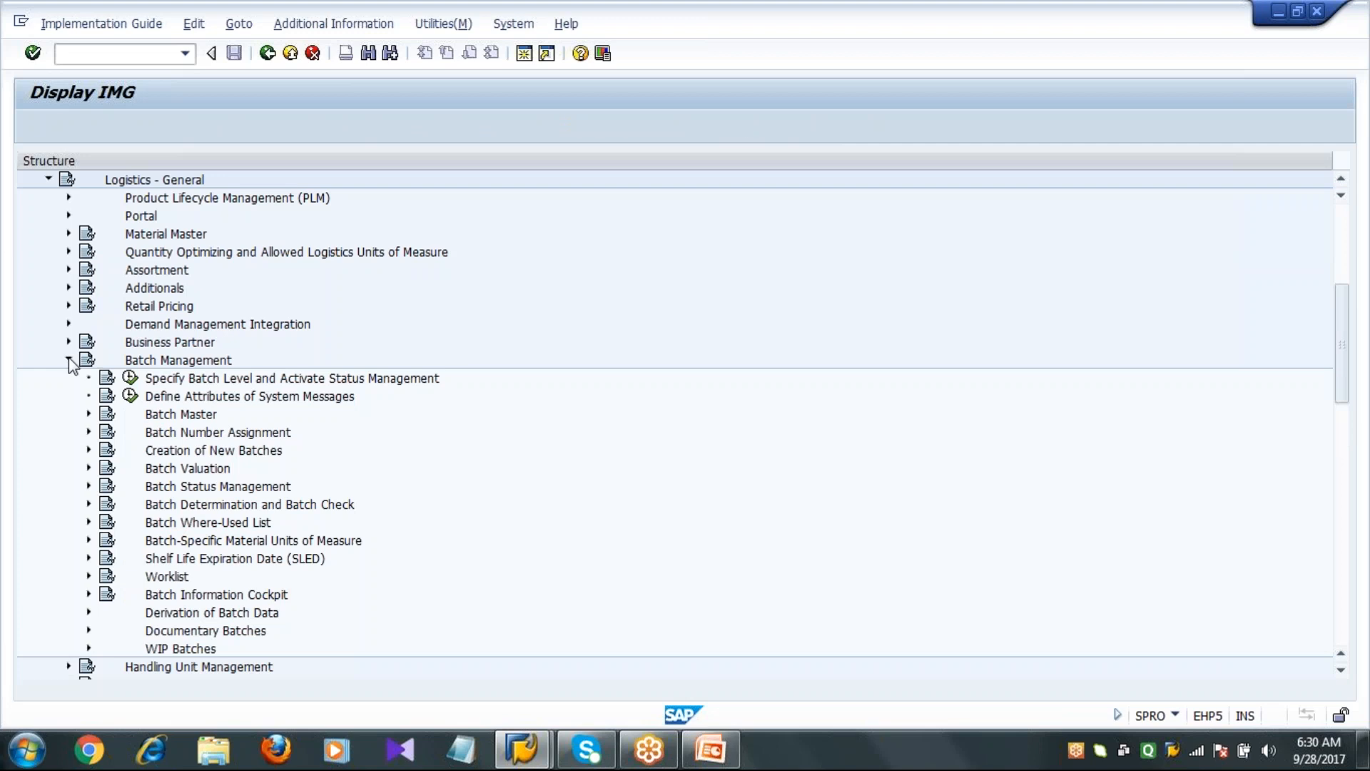
click(88, 504)
click(223, 471)
click(233, 490)
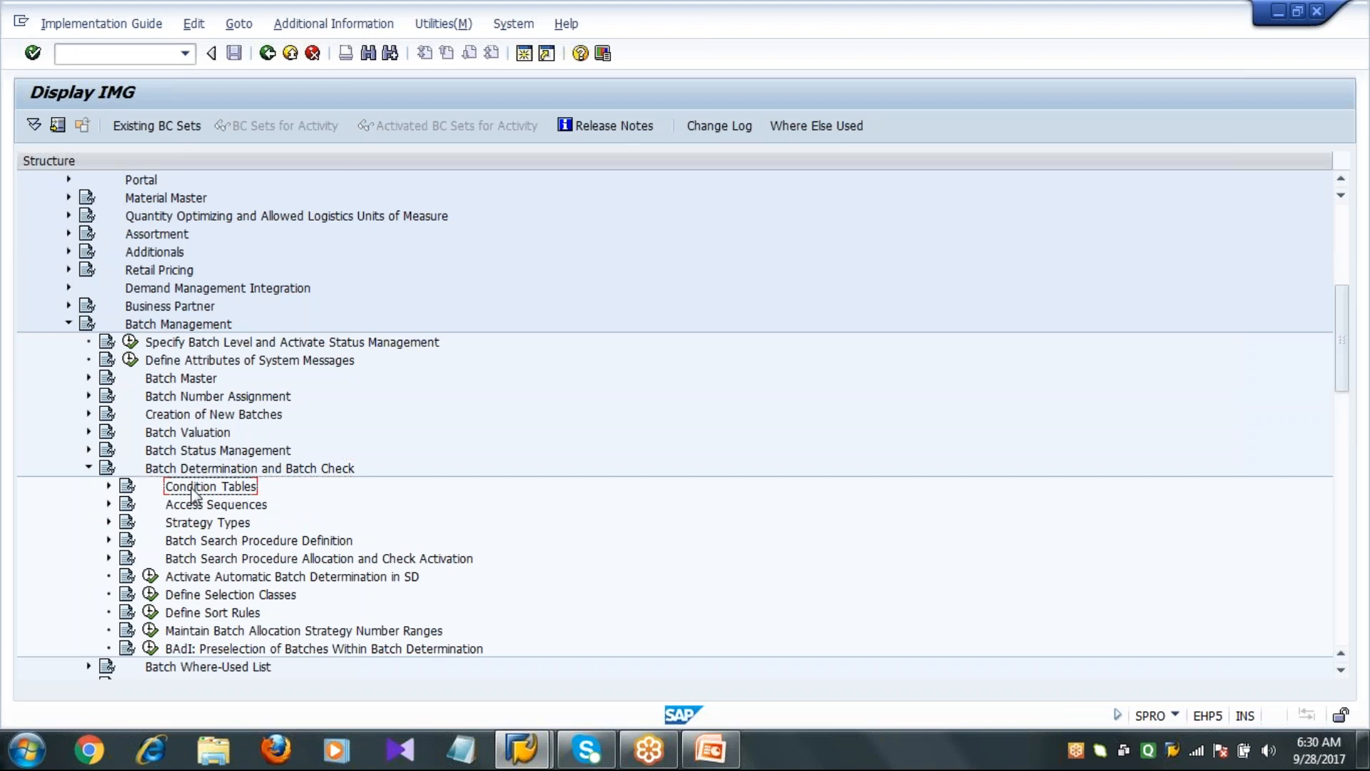
click(109, 485)
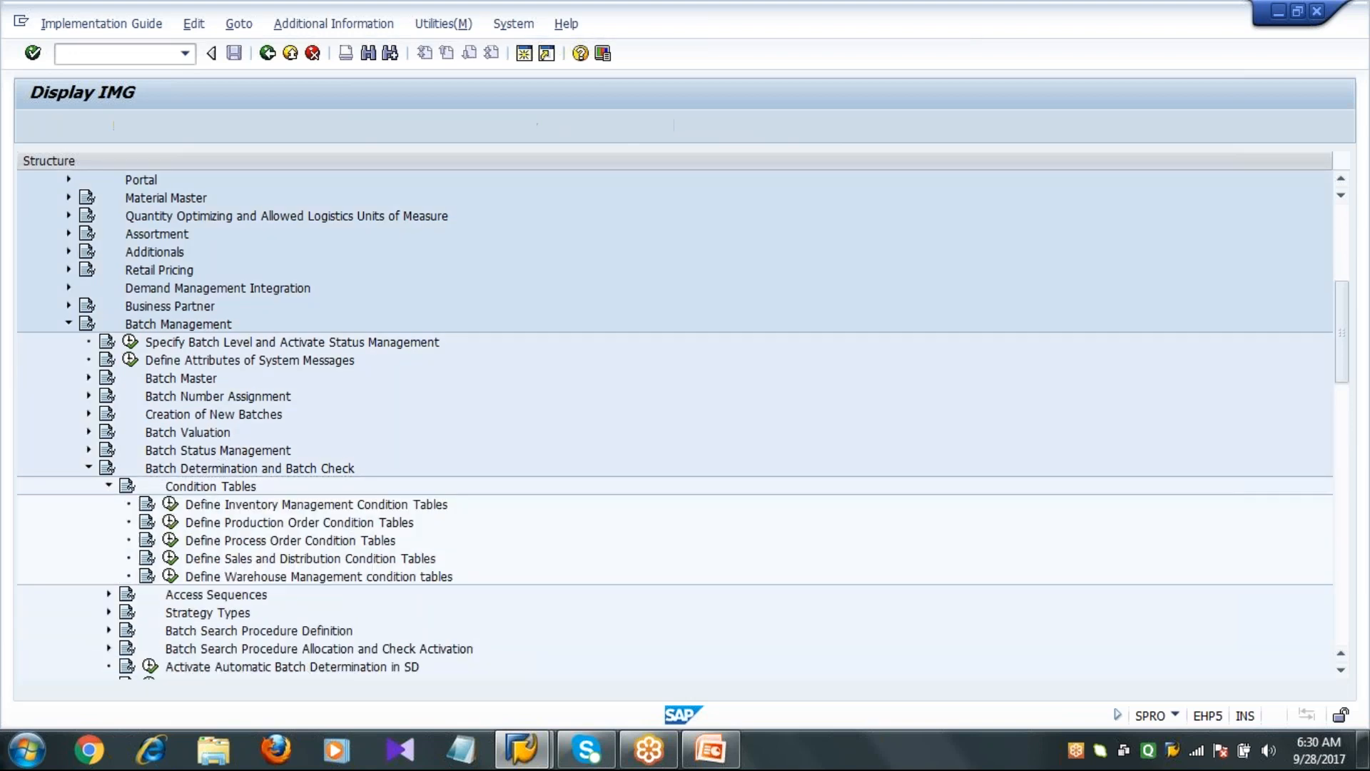
Open the Create Condition Table for Batch Determination activity of Define Production Order Condition Tables
click(1342, 671)
click(1341, 671)
click(1341, 671)
click(1341, 671)
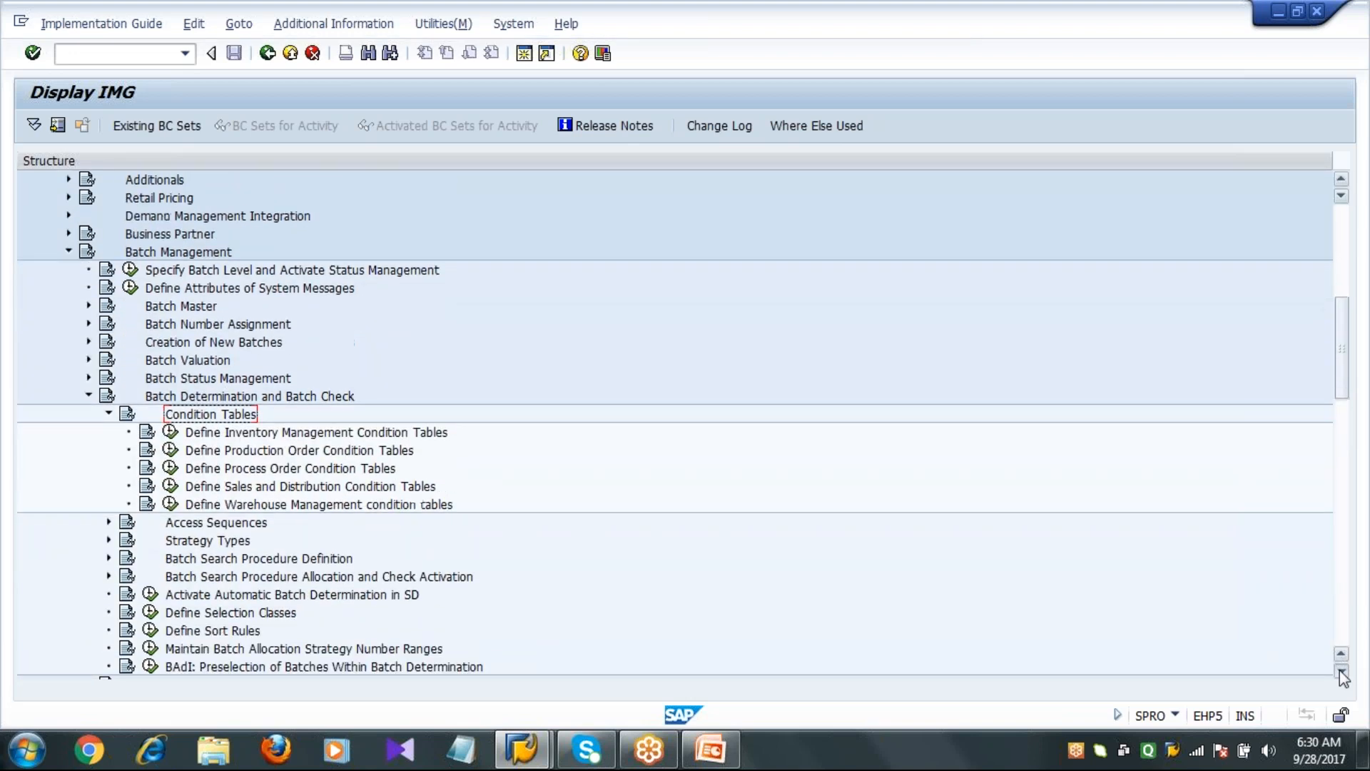
click(1341, 672)
click(1341, 672)
click(1340, 672)
click(1341, 672)
click(1341, 671)
click(1341, 671)
click(1341, 671)
click(1341, 671)
click(1341, 672)
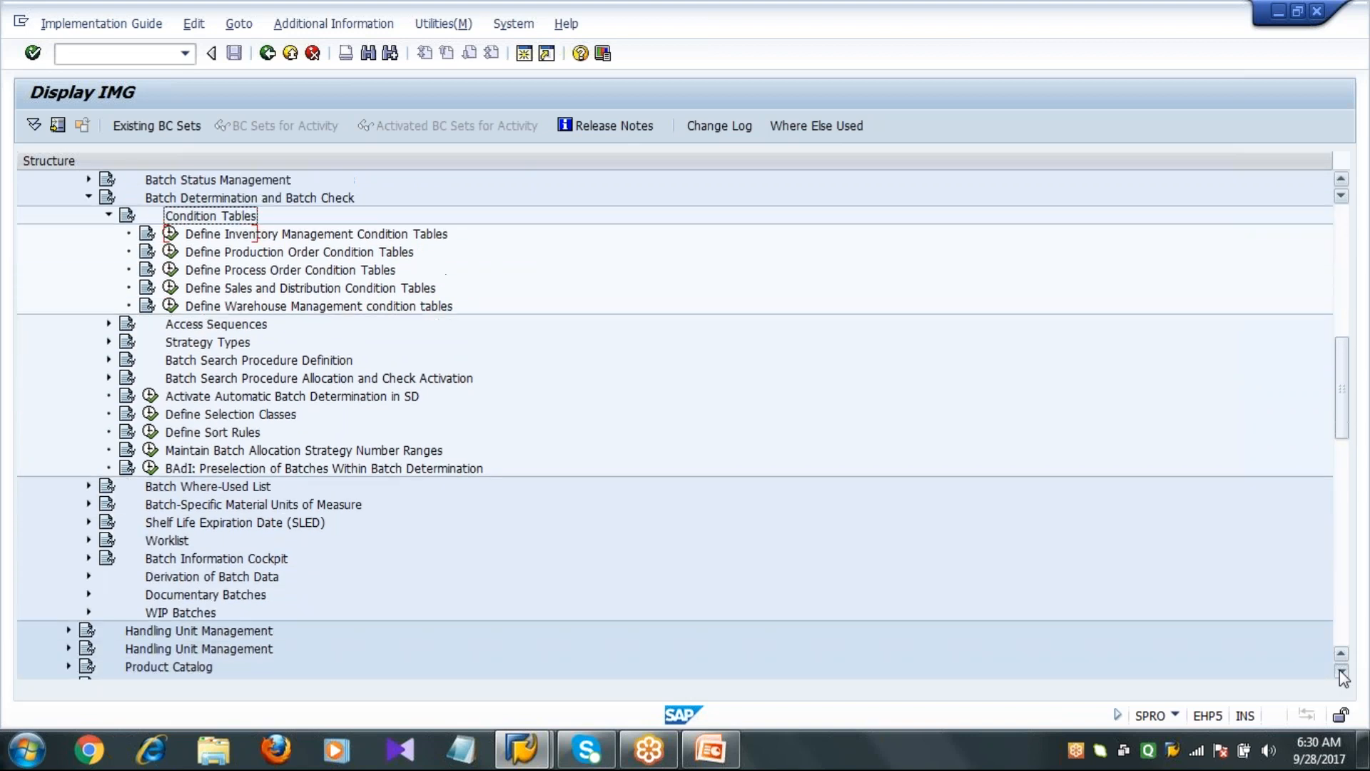
click(295, 258)
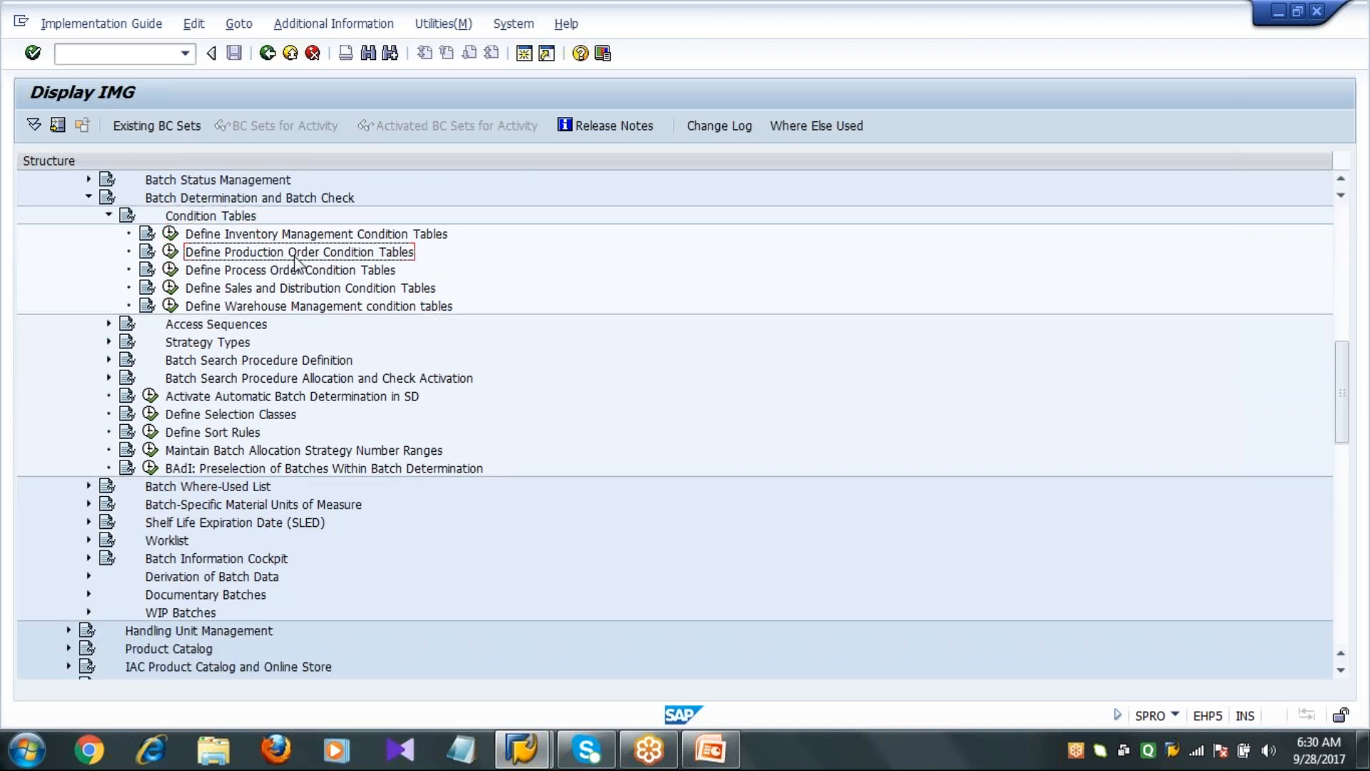
click(172, 254)
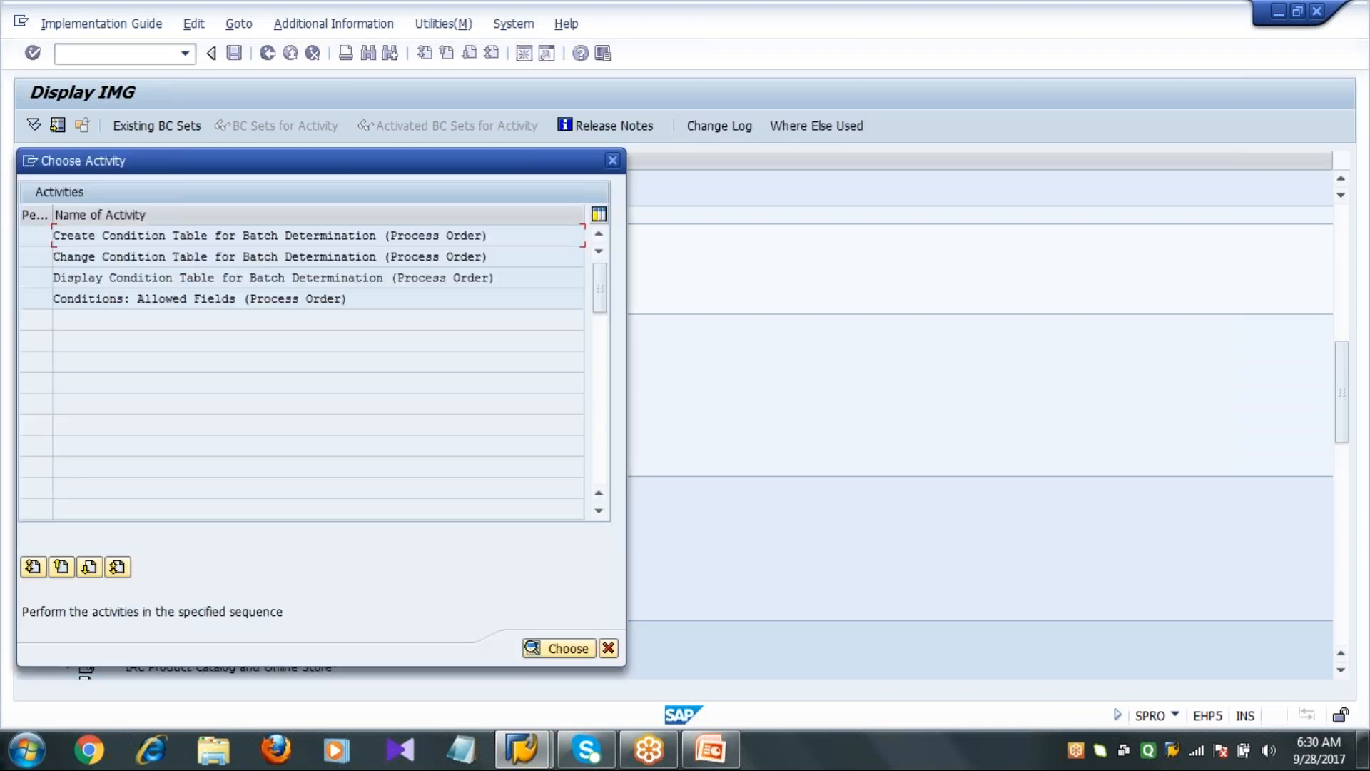
double_click(515, 241)
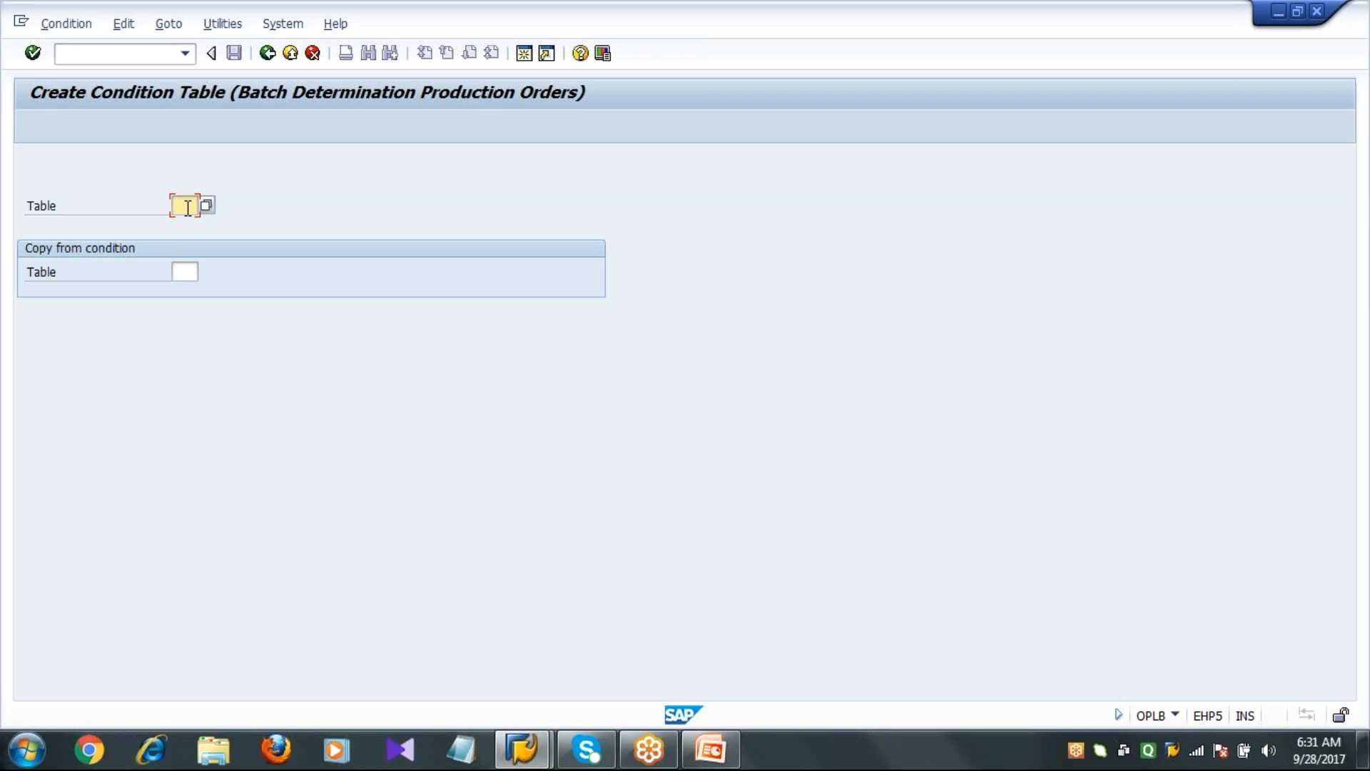
Start condition table 616 and select Plant, Planning plant, Order Type and Material as its fields, in that order
text(616)
key(Return)
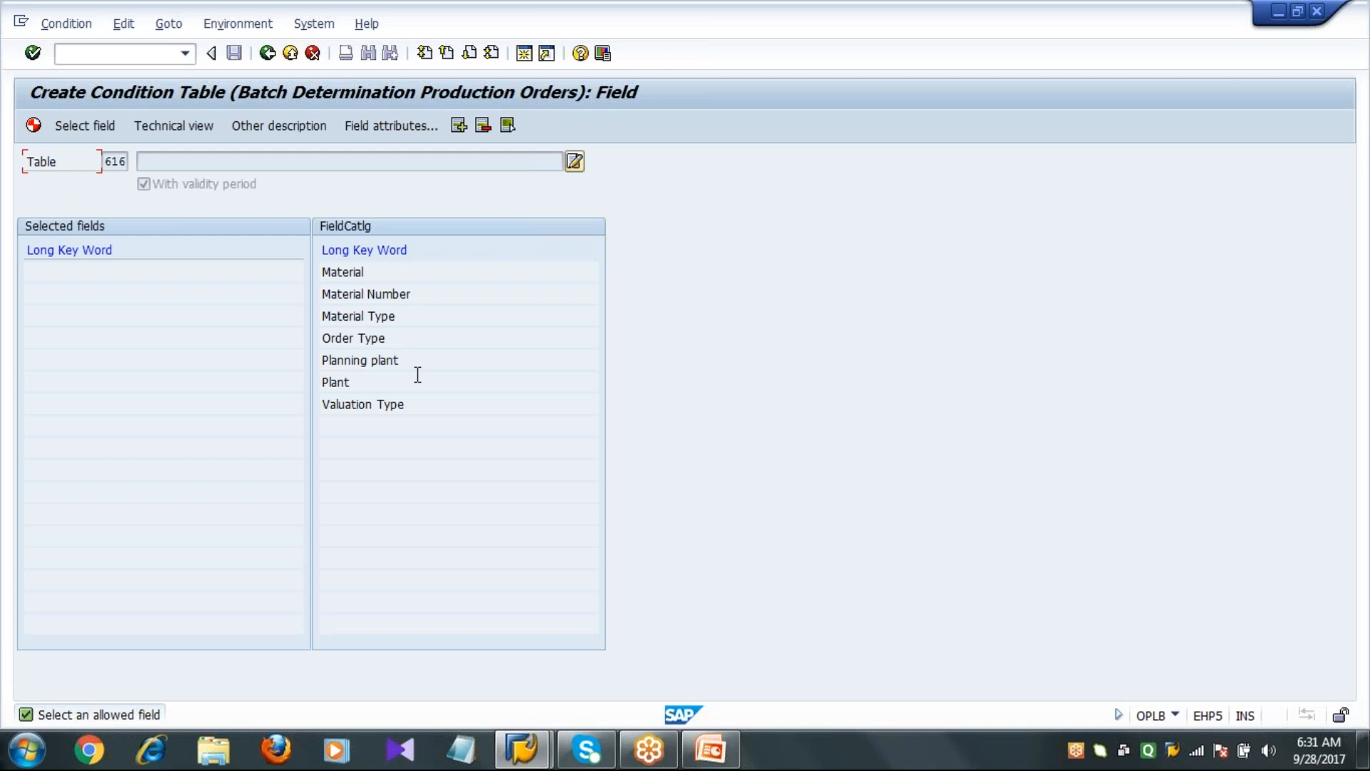
double_click(364, 384)
double_click(373, 359)
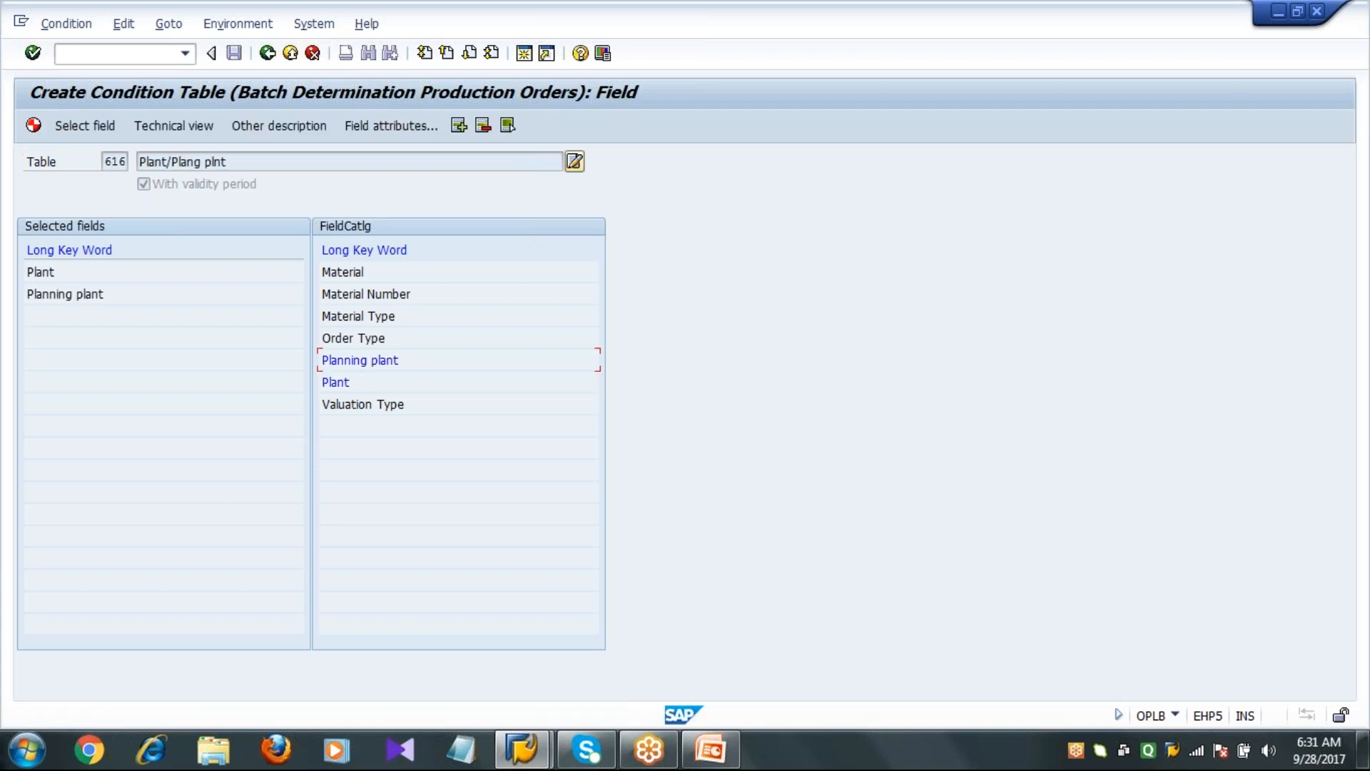
double_click(371, 338)
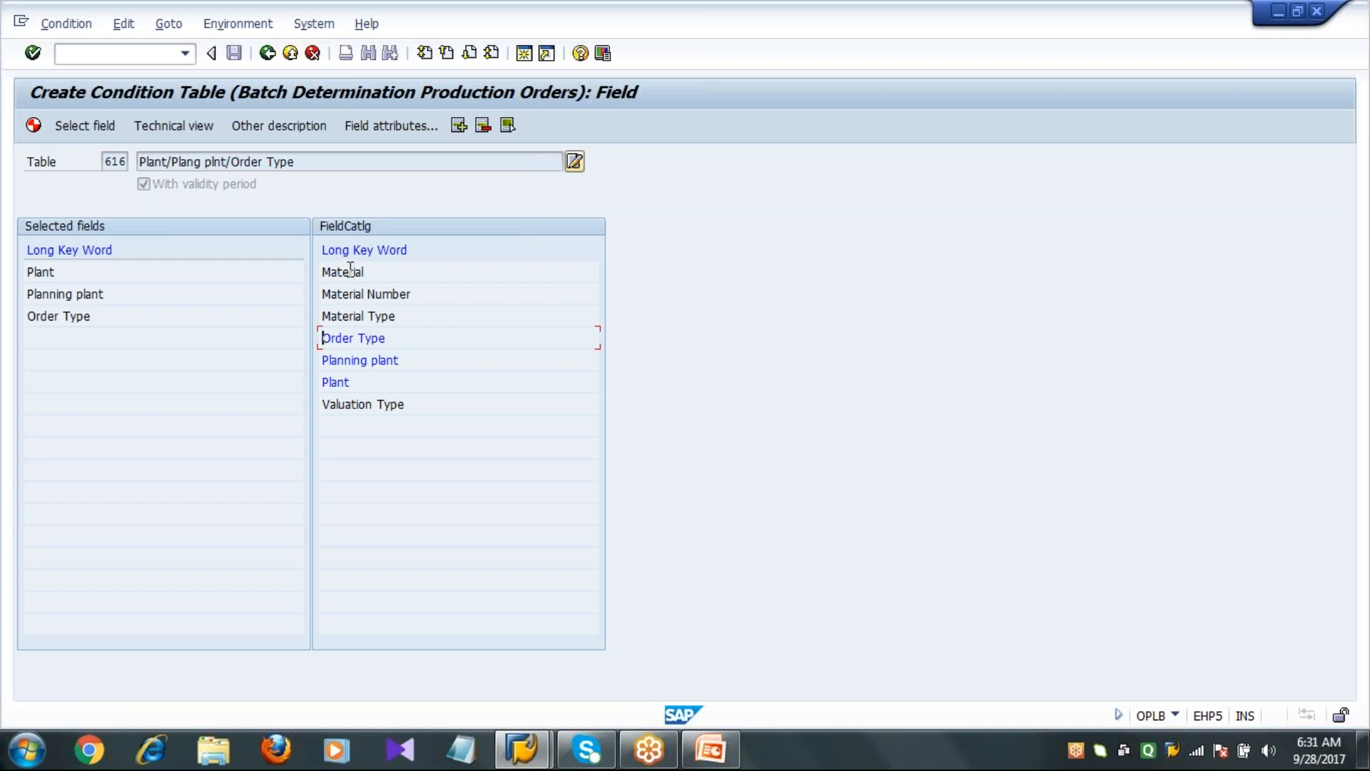
double_click(350, 272)
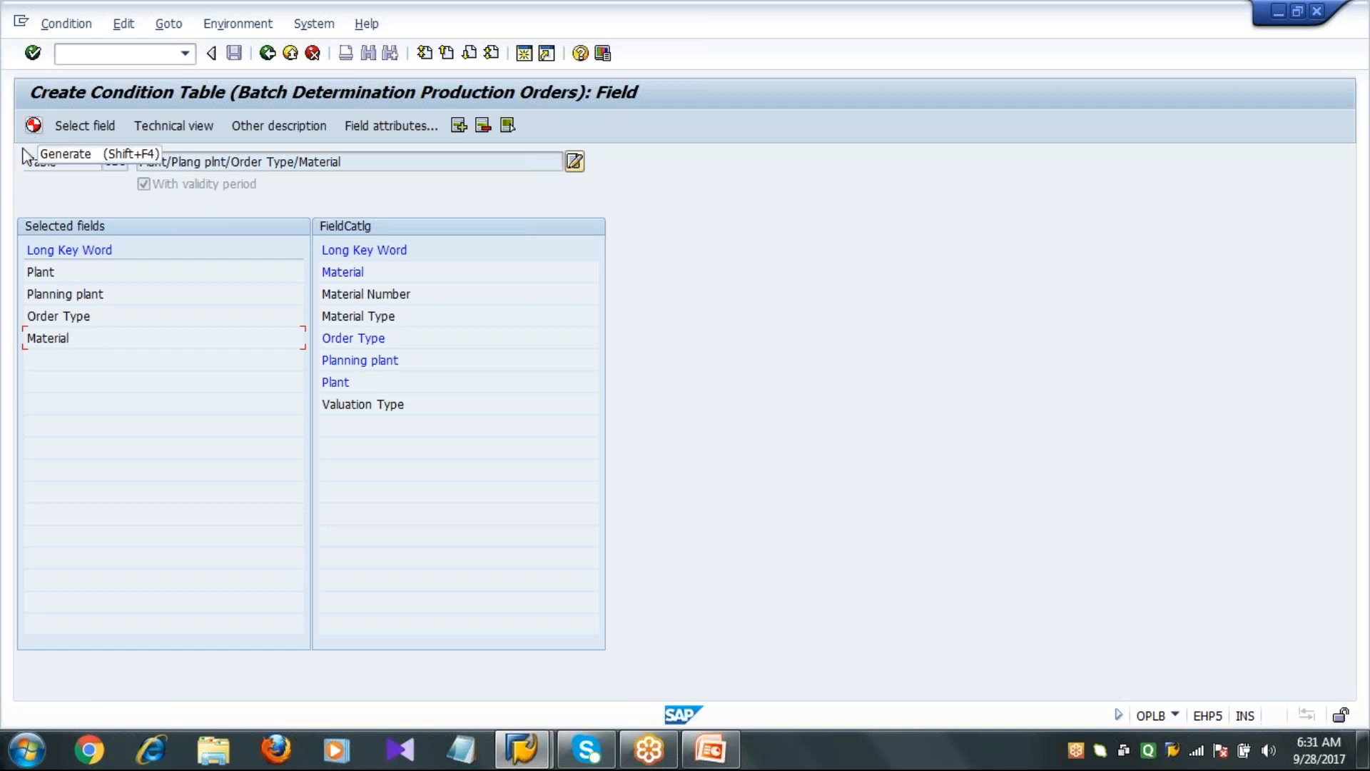
Generate condition table 616 as a local object and check the table entry in the generation log
click(33, 127)
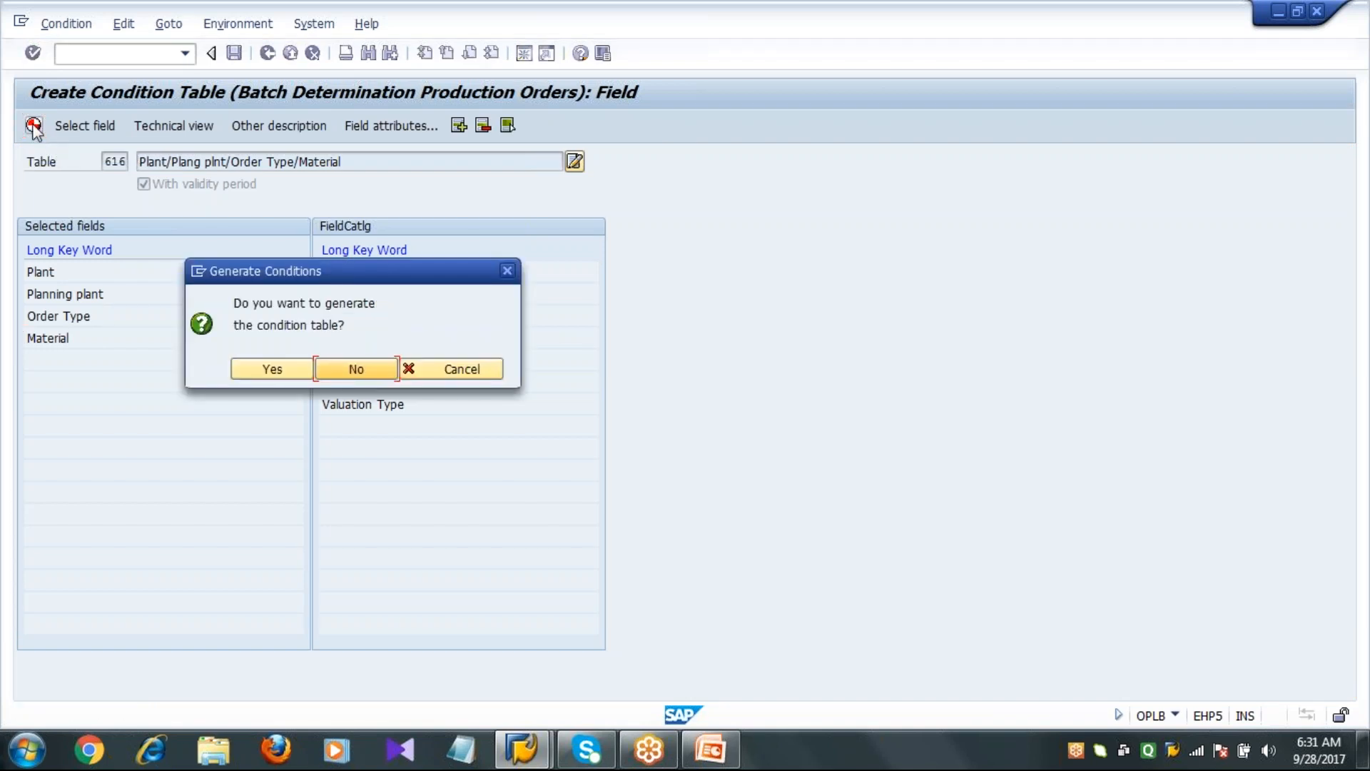
click(271, 370)
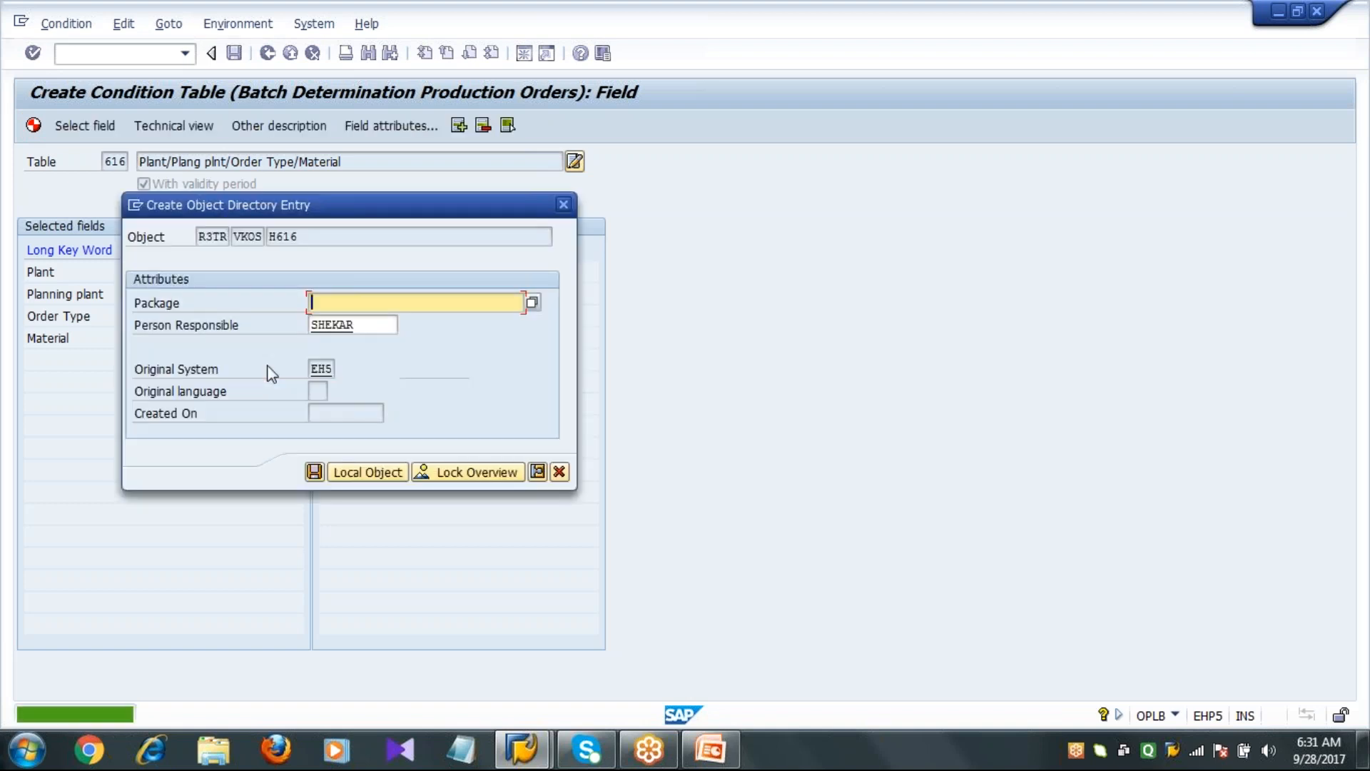
click(365, 470)
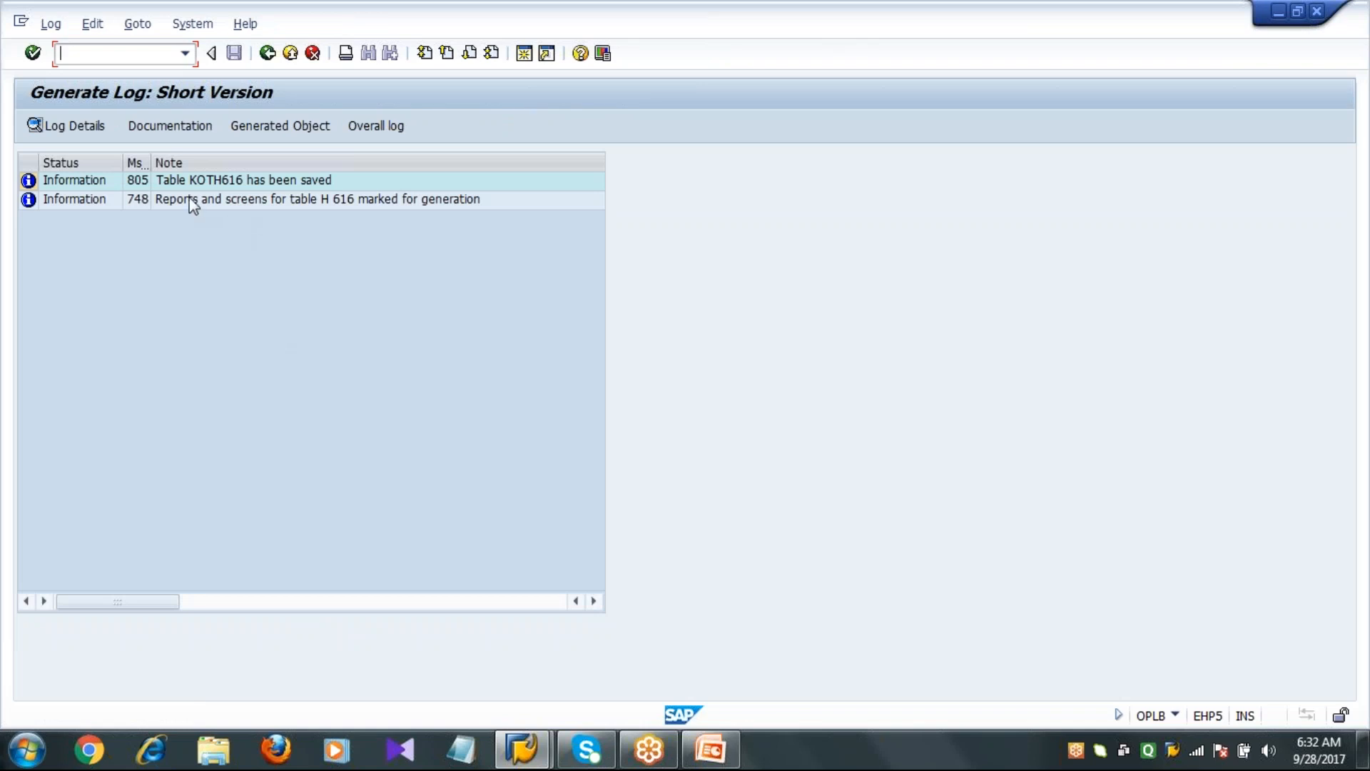
click(197, 187)
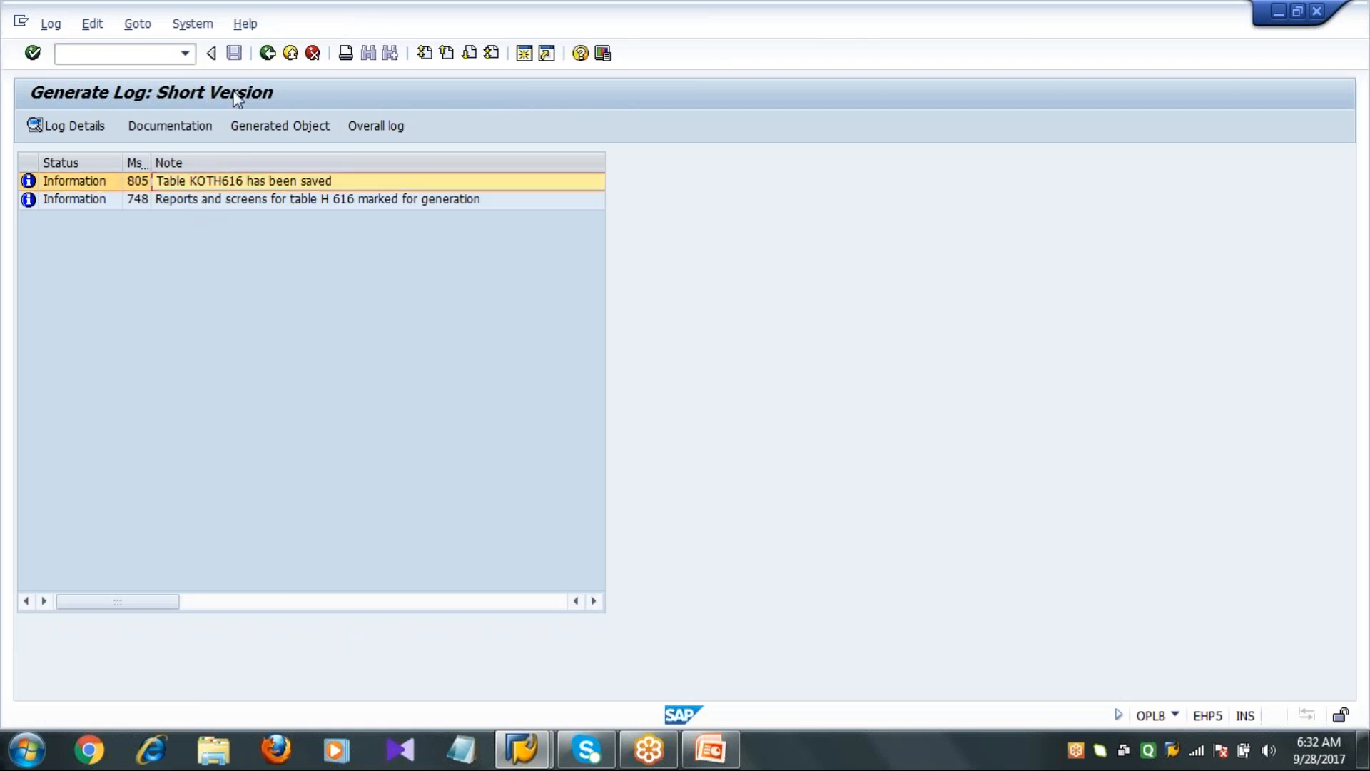
Return from the generation log to the IMG, close the activity selection and collapse Condition Tables
click(269, 53)
click(268, 53)
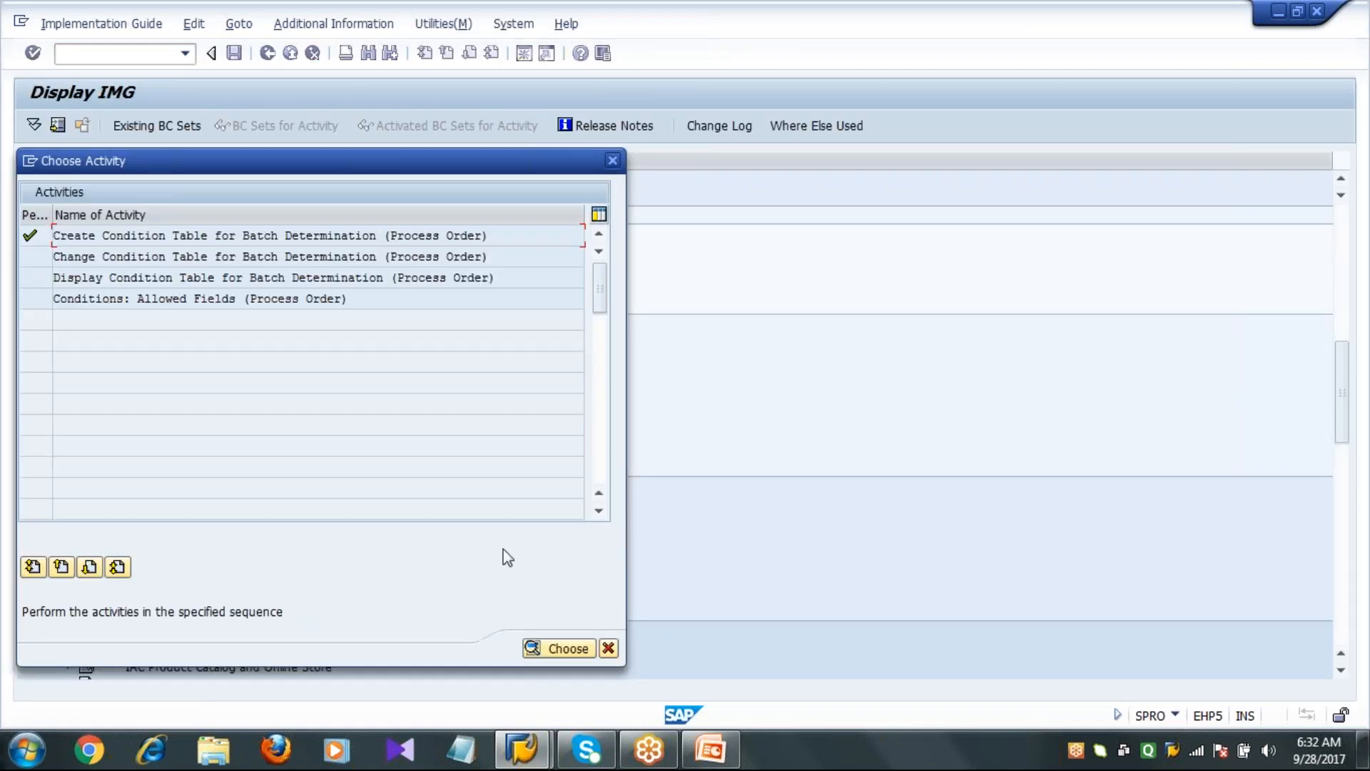
click(608, 649)
click(107, 216)
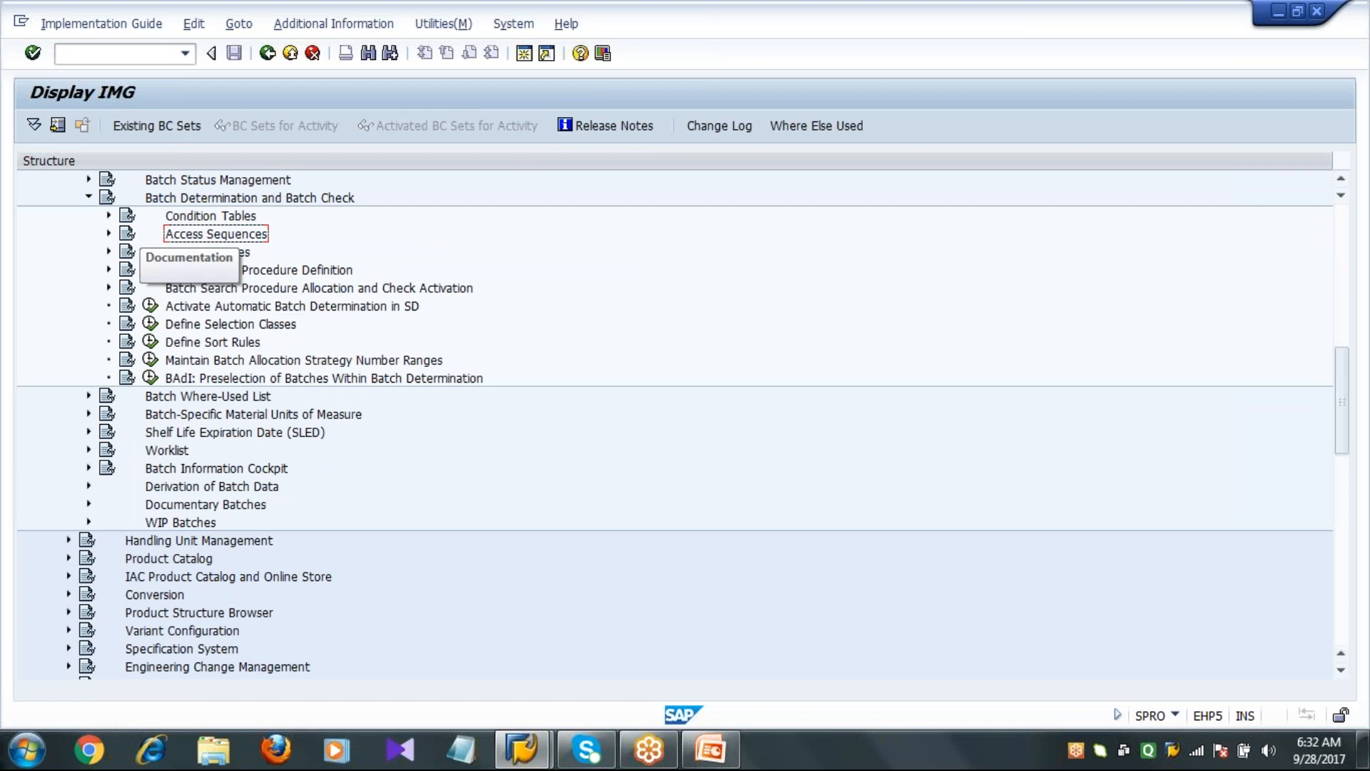
Open the Define Production Order Access Sequences activity under Access Sequences
click(108, 234)
click(246, 277)
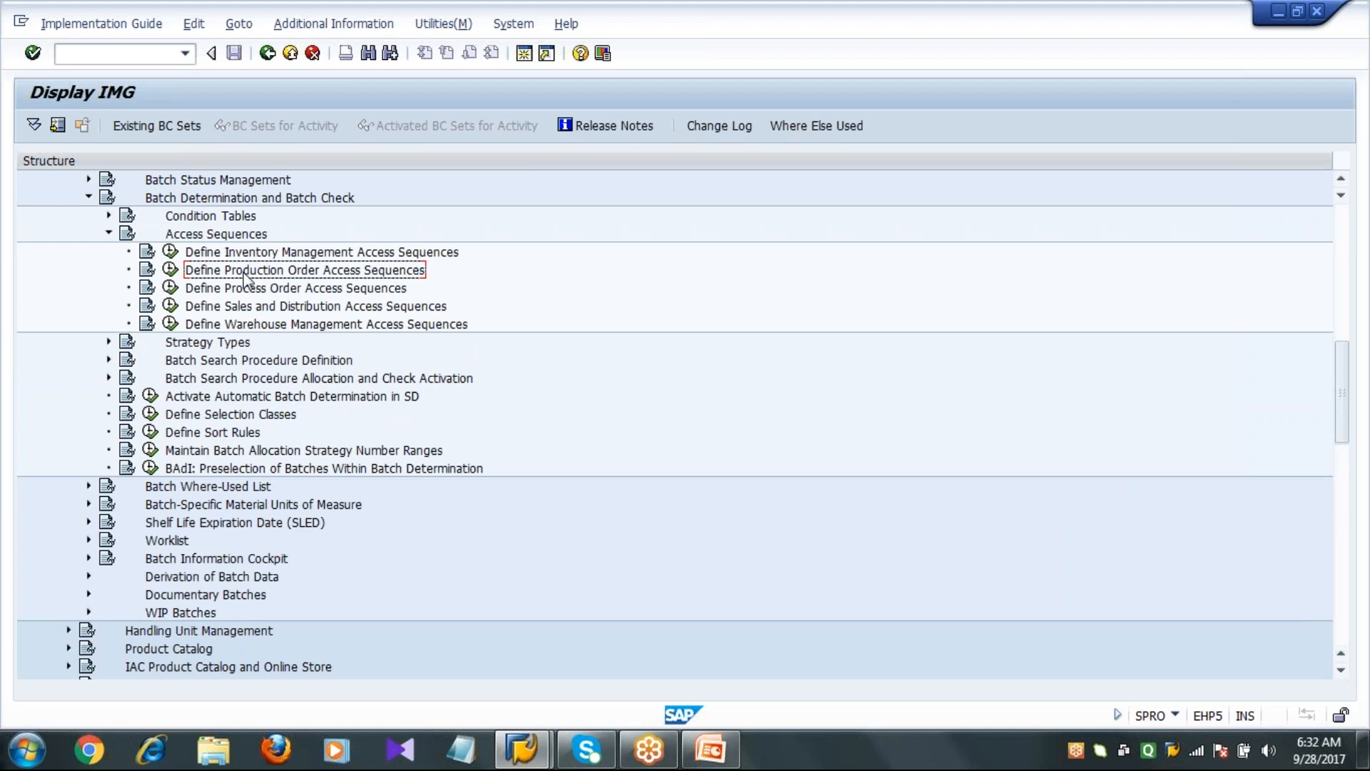
click(172, 271)
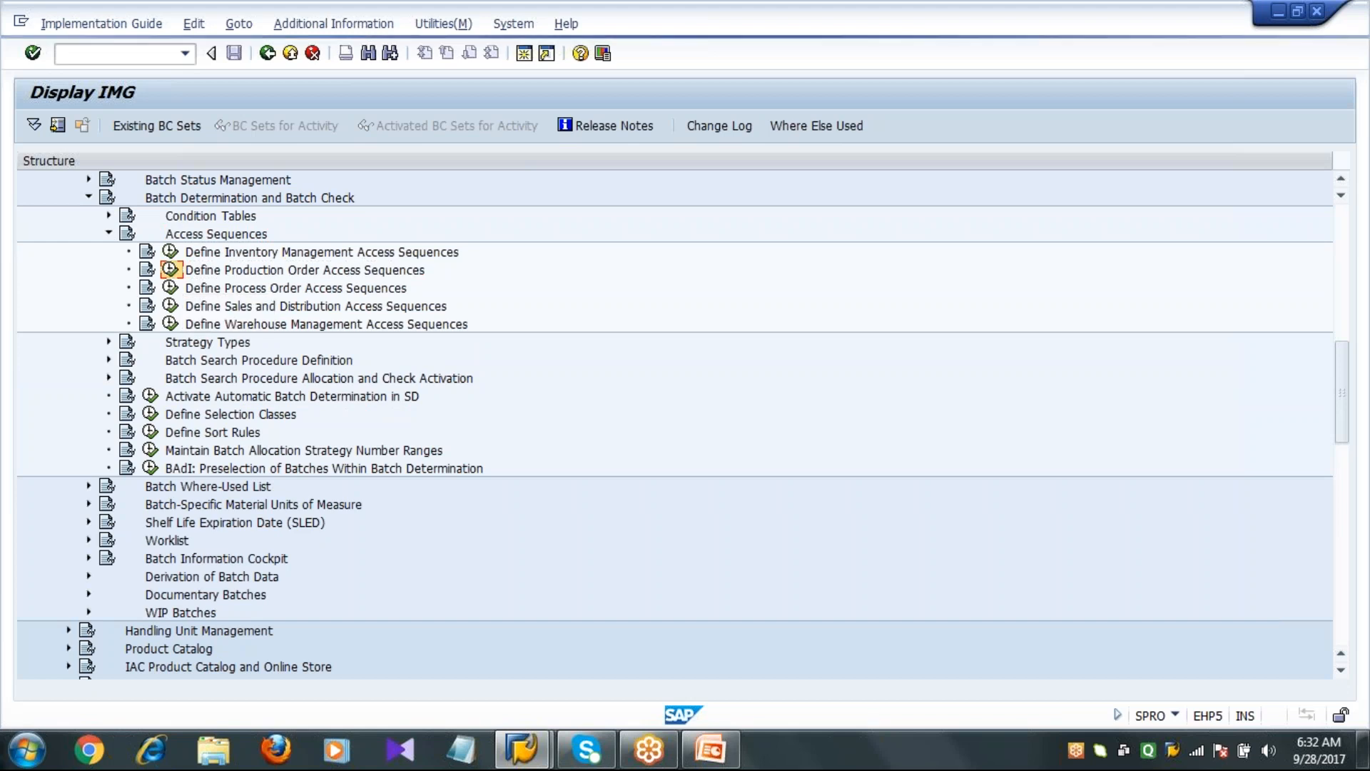
key(Return)
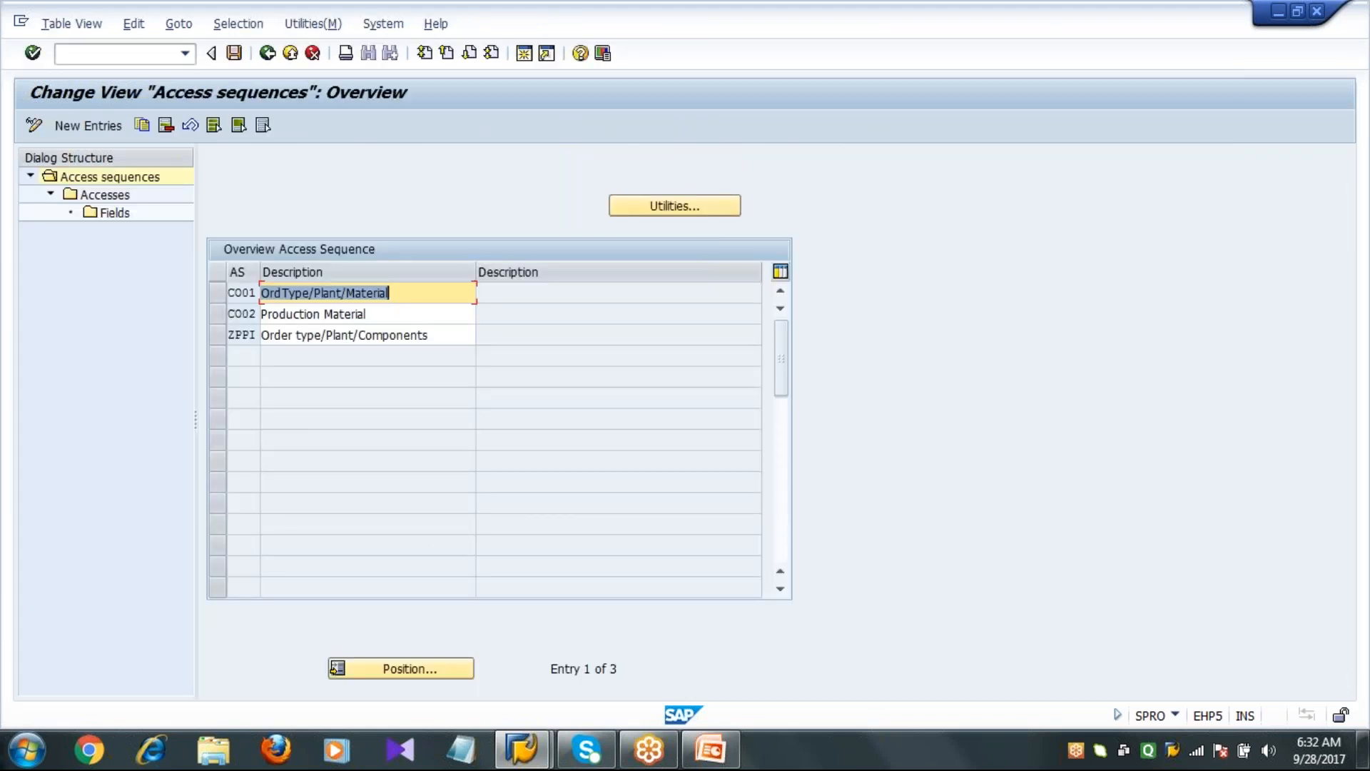
Create access sequence P000 with the description "Access sequence BATCH PP" and save it
click(89, 125)
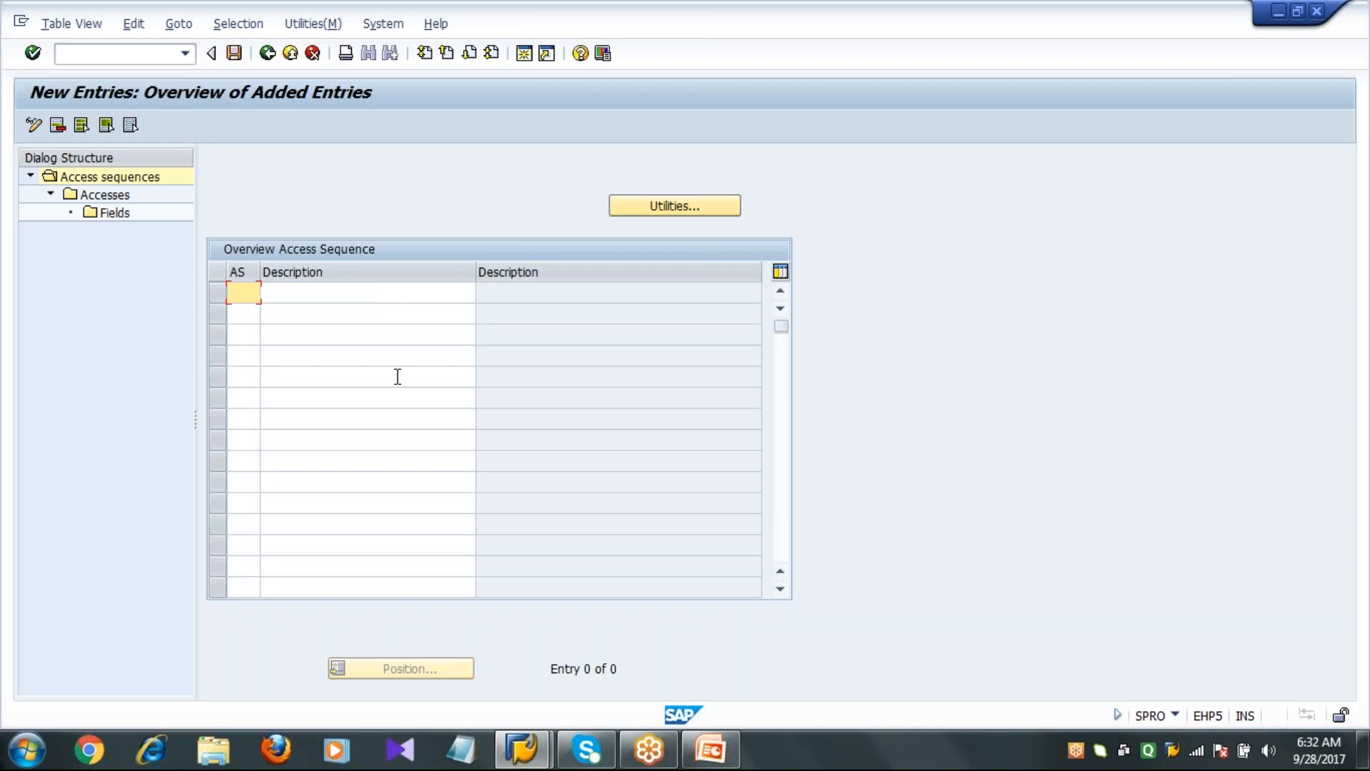
text(P000)
key(Tab)
text(A)
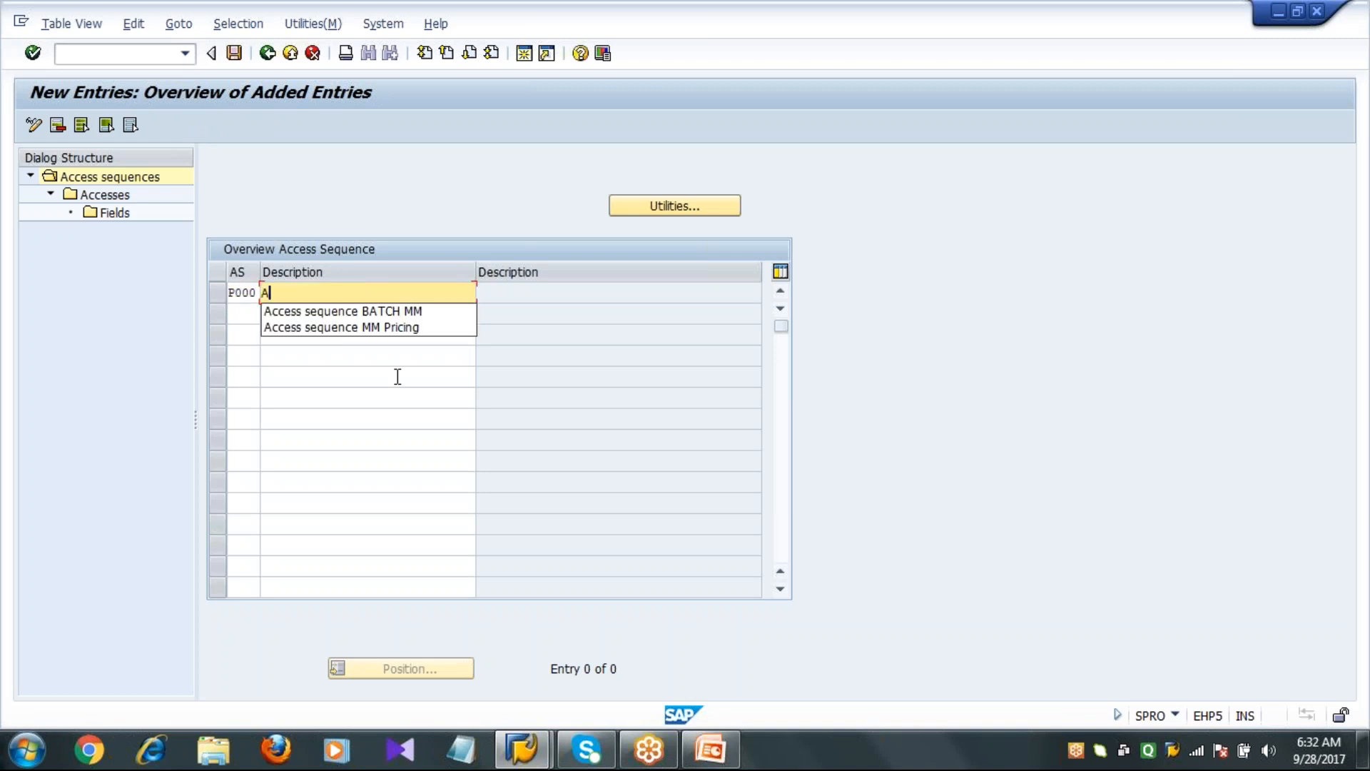
key(Down)
key(Return)
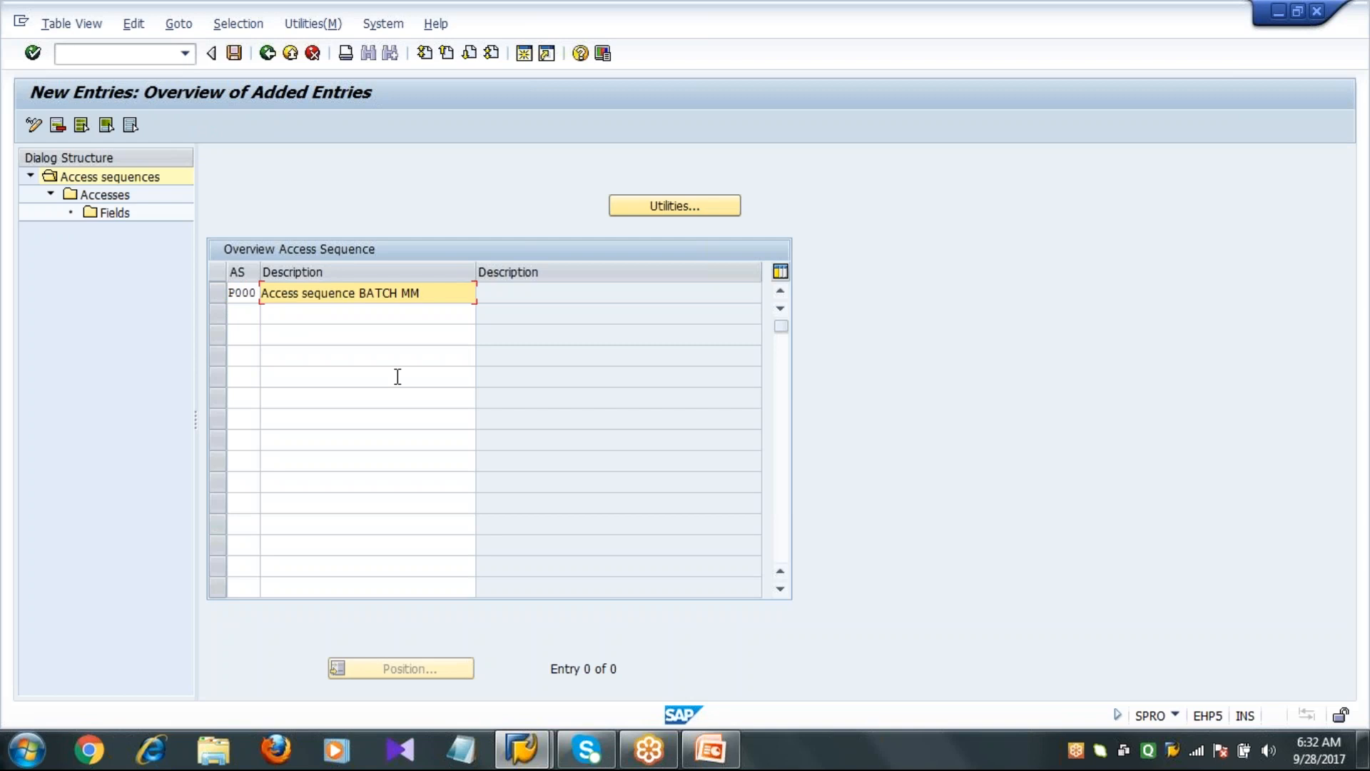
key(BackSpace)
key(BackSpace)
text(PP)
key(Return)
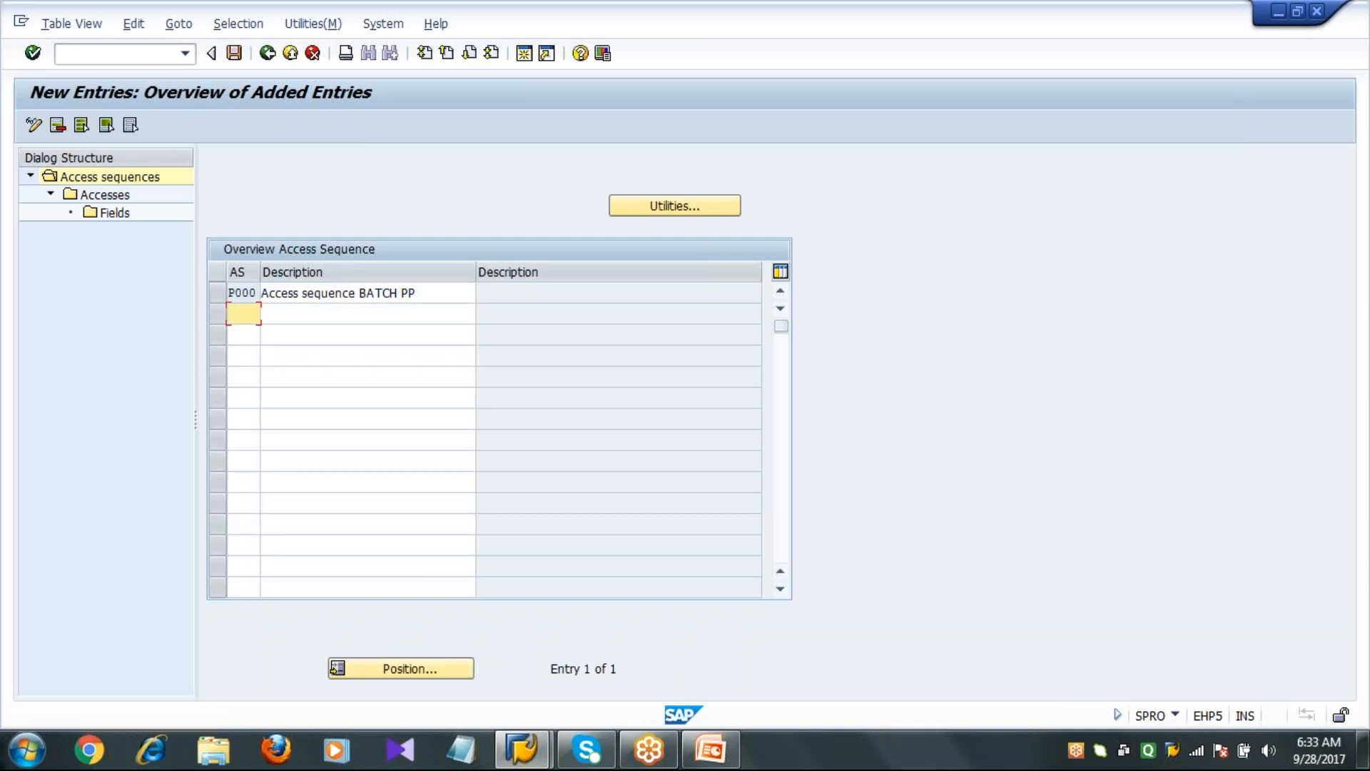
click(235, 54)
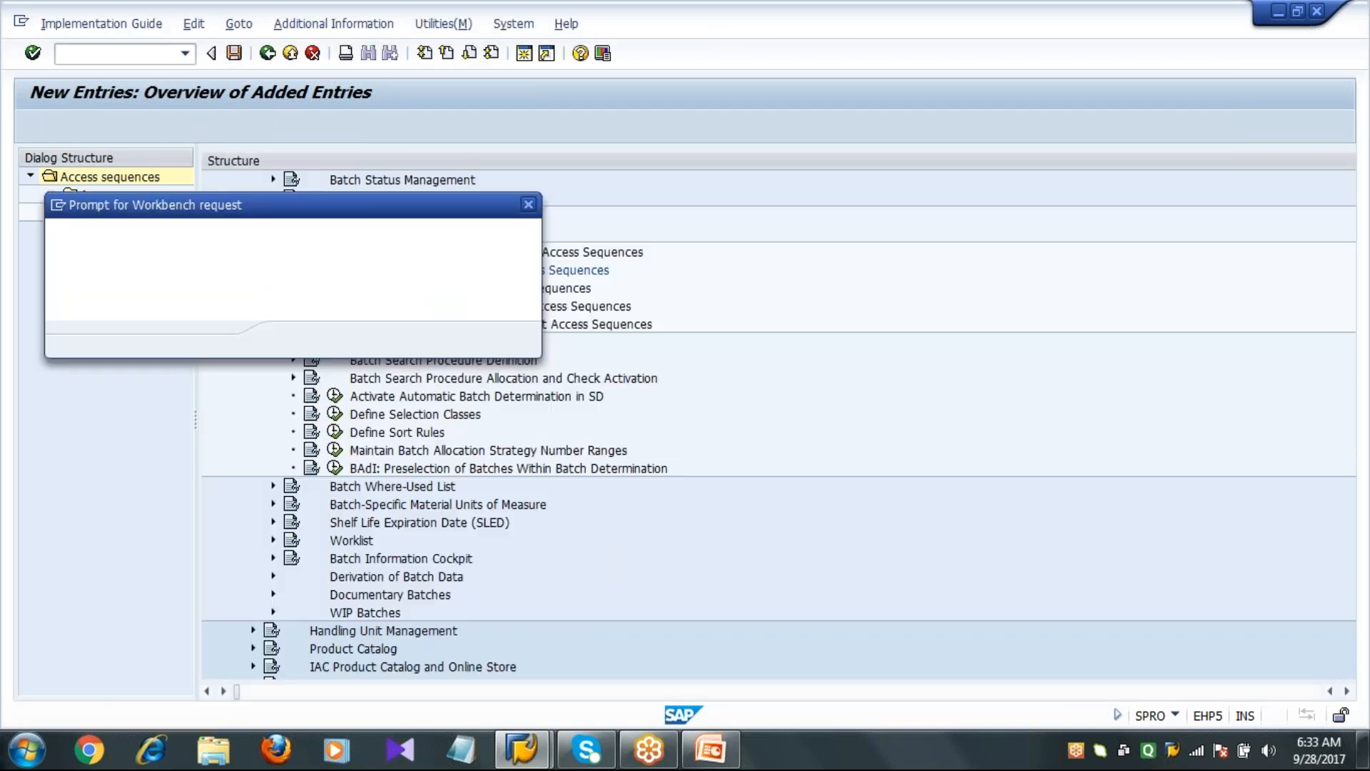
click(295, 339)
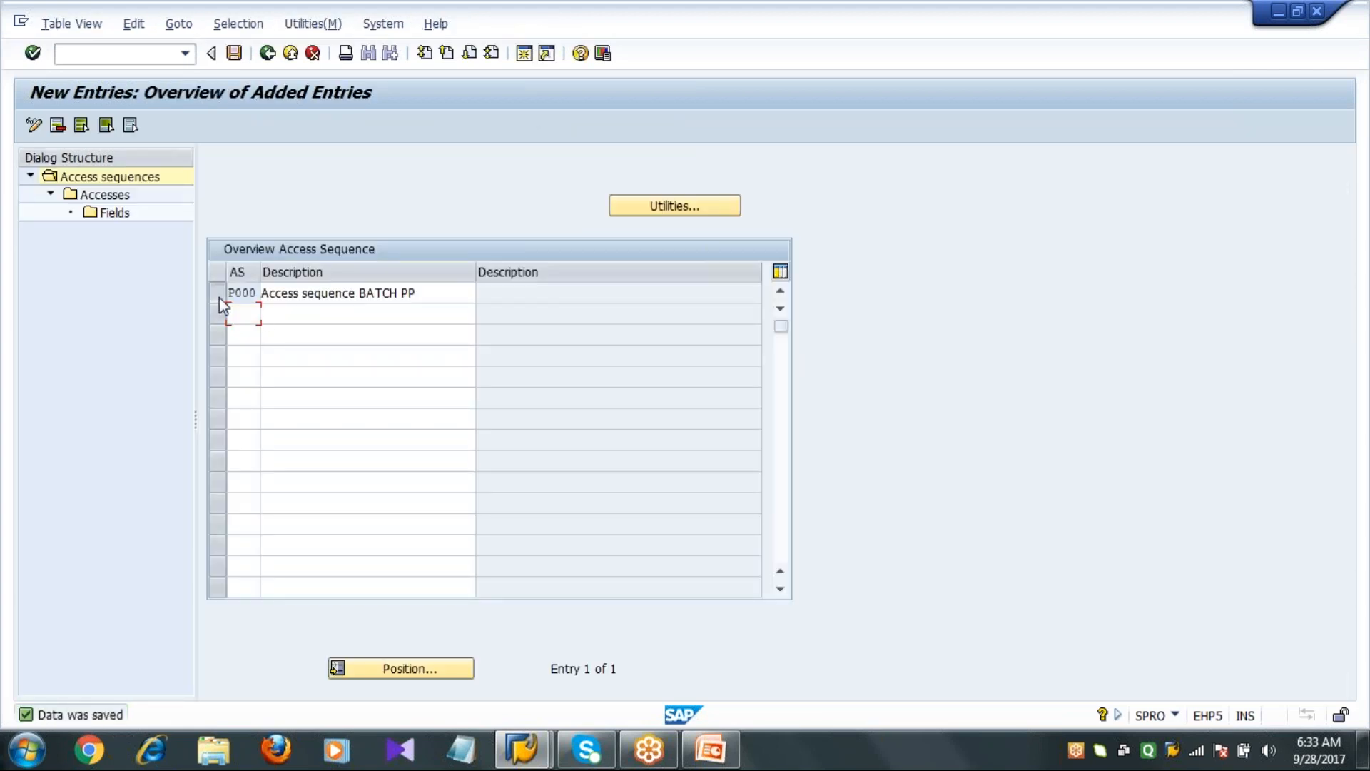
Add access 10 with condition table 616 to access sequence P000, save it and return to the access sequence overview
click(220, 297)
click(122, 197)
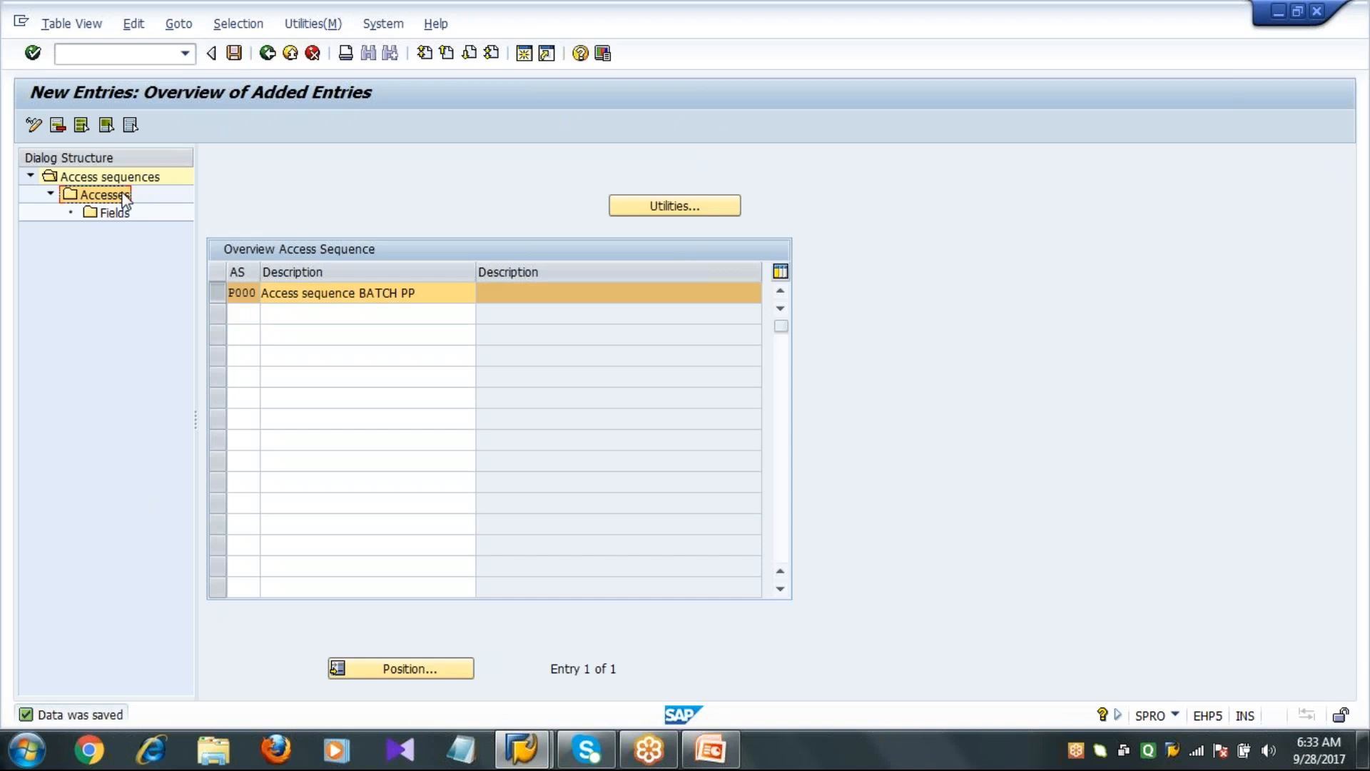
double_click(124, 201)
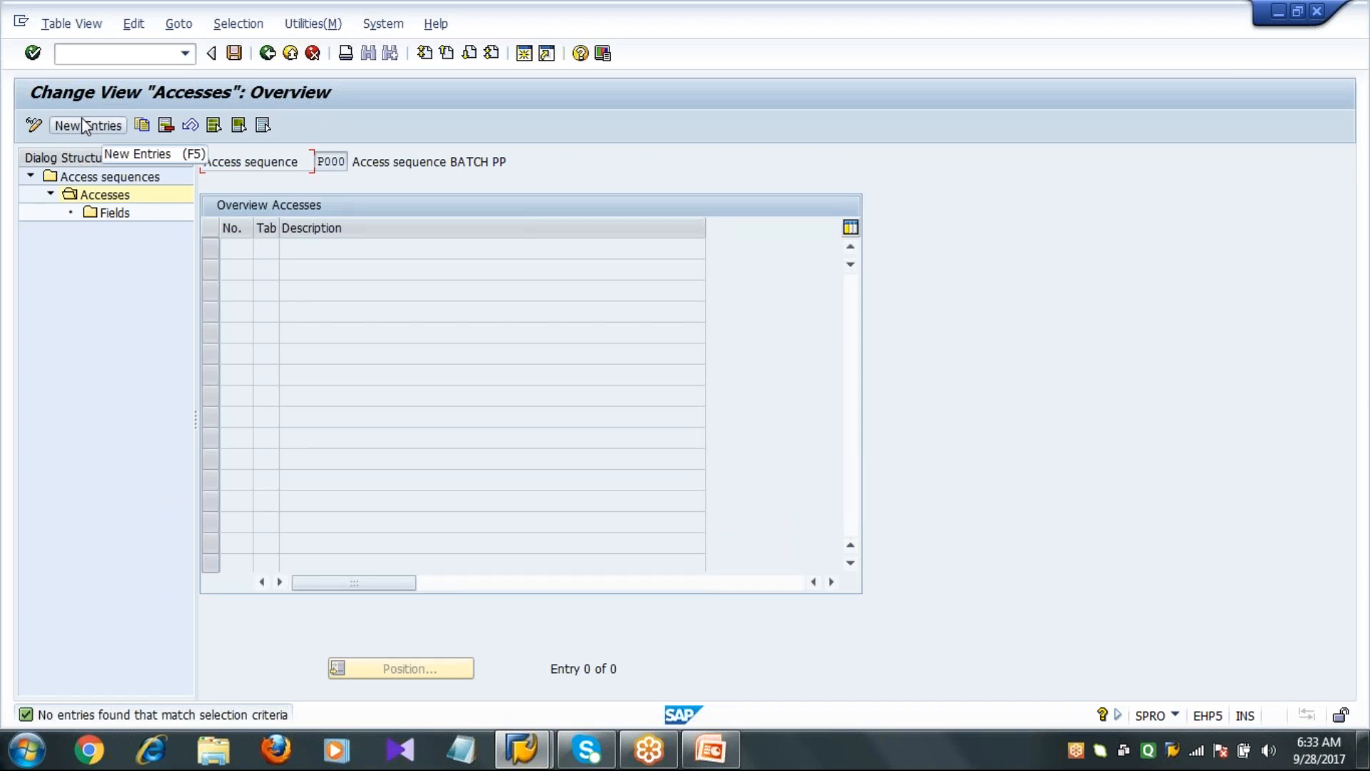
click(83, 121)
text(10)
key(Tab)
text(616)
key(Return)
key(Return)
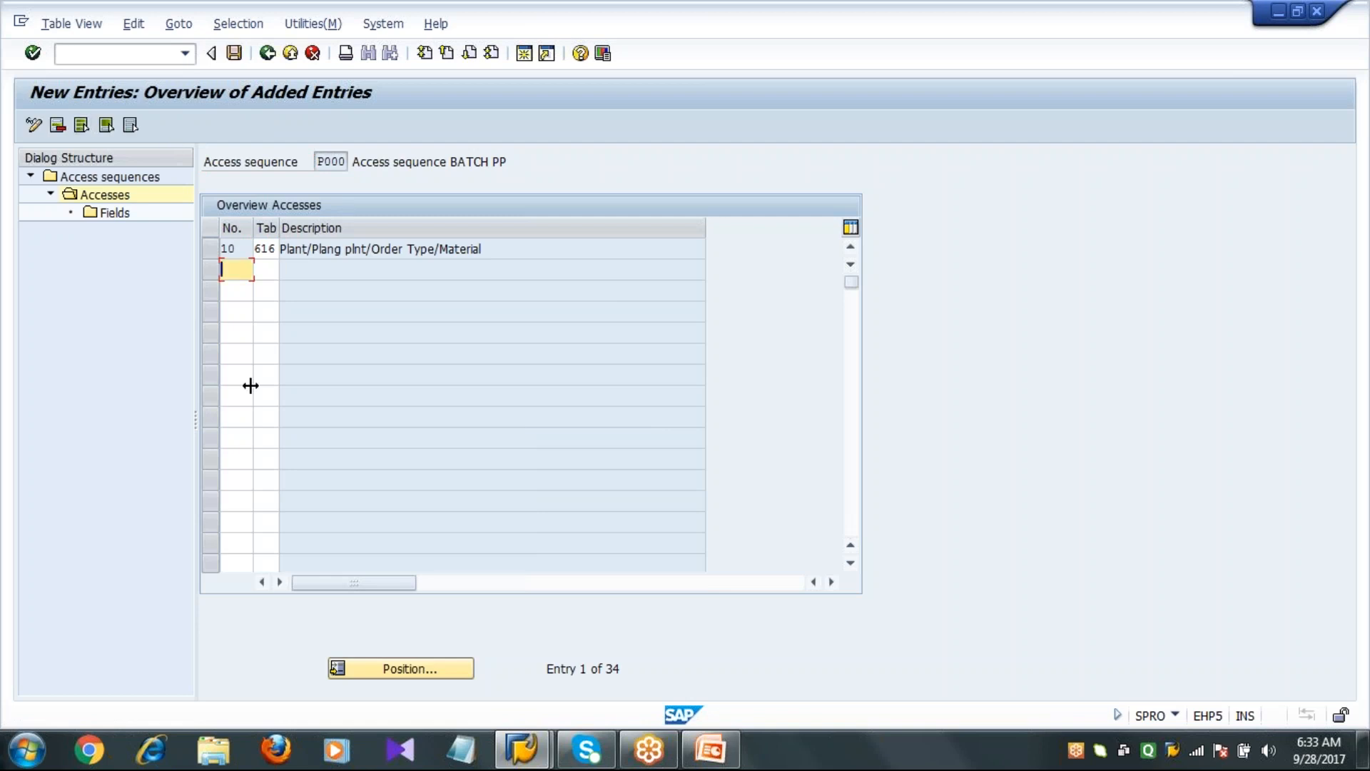
drag(279, 385, 306, 386)
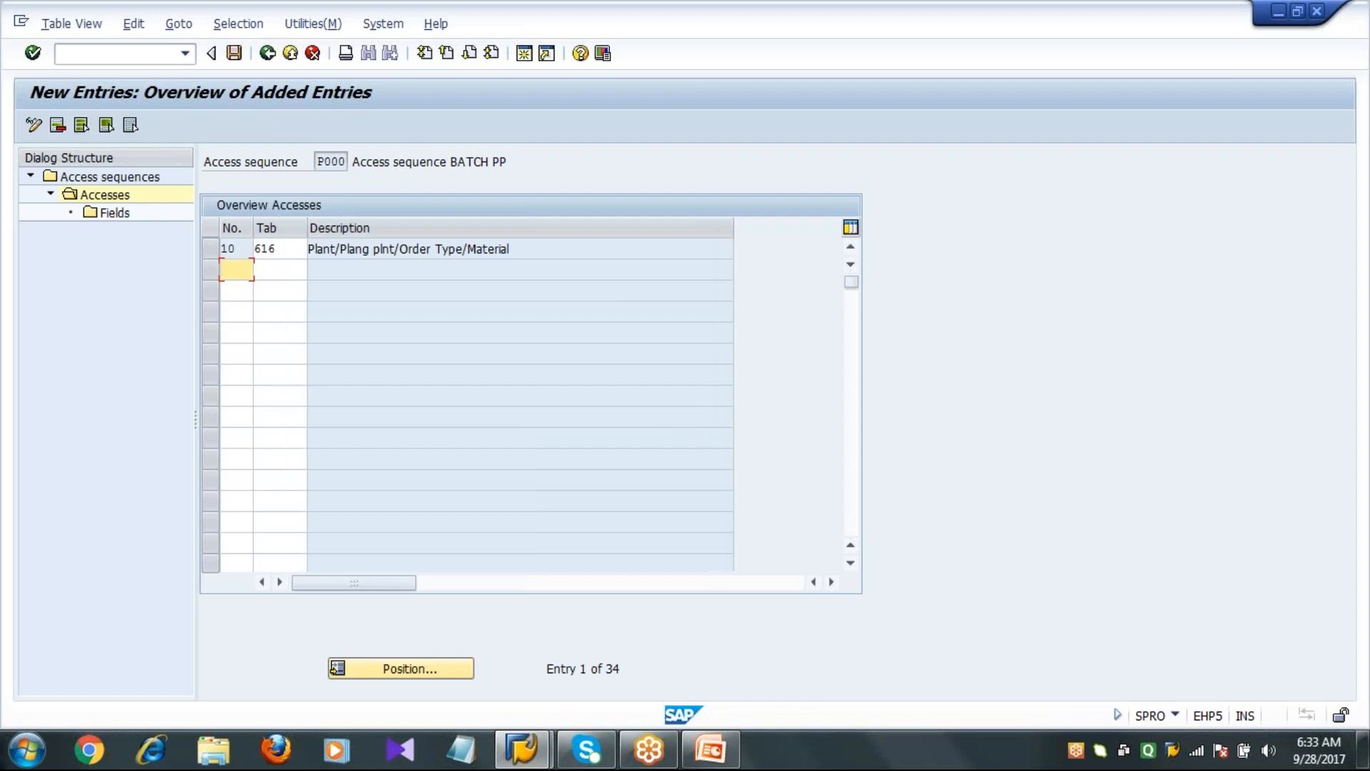
click(237, 56)
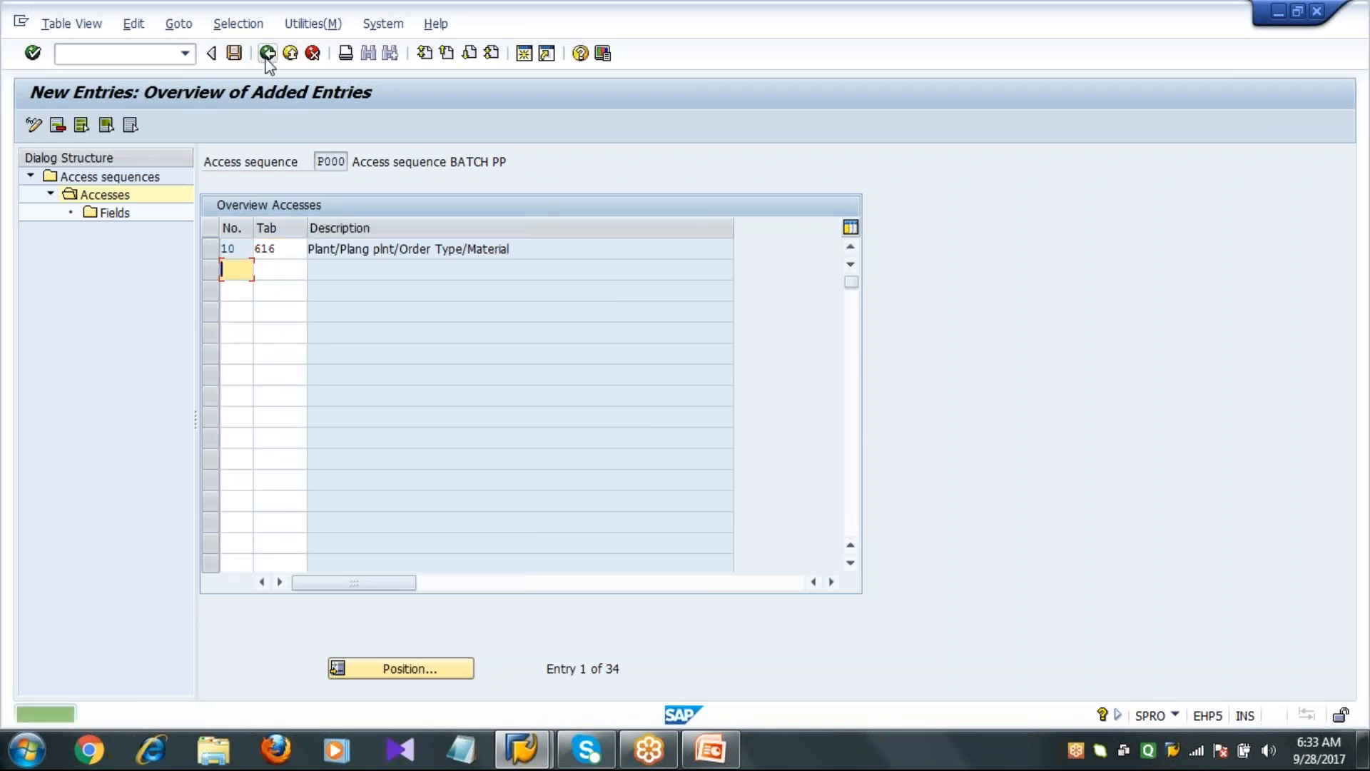
click(267, 54)
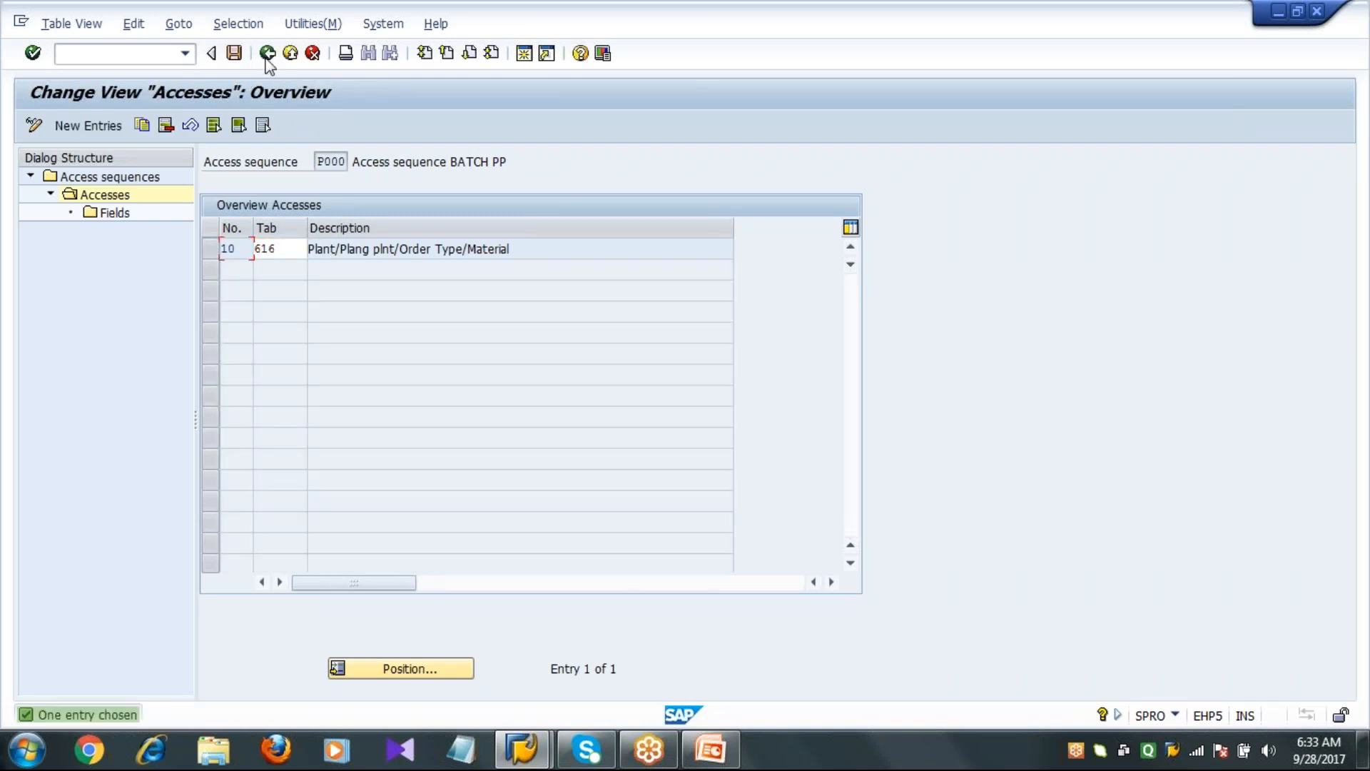
click(267, 54)
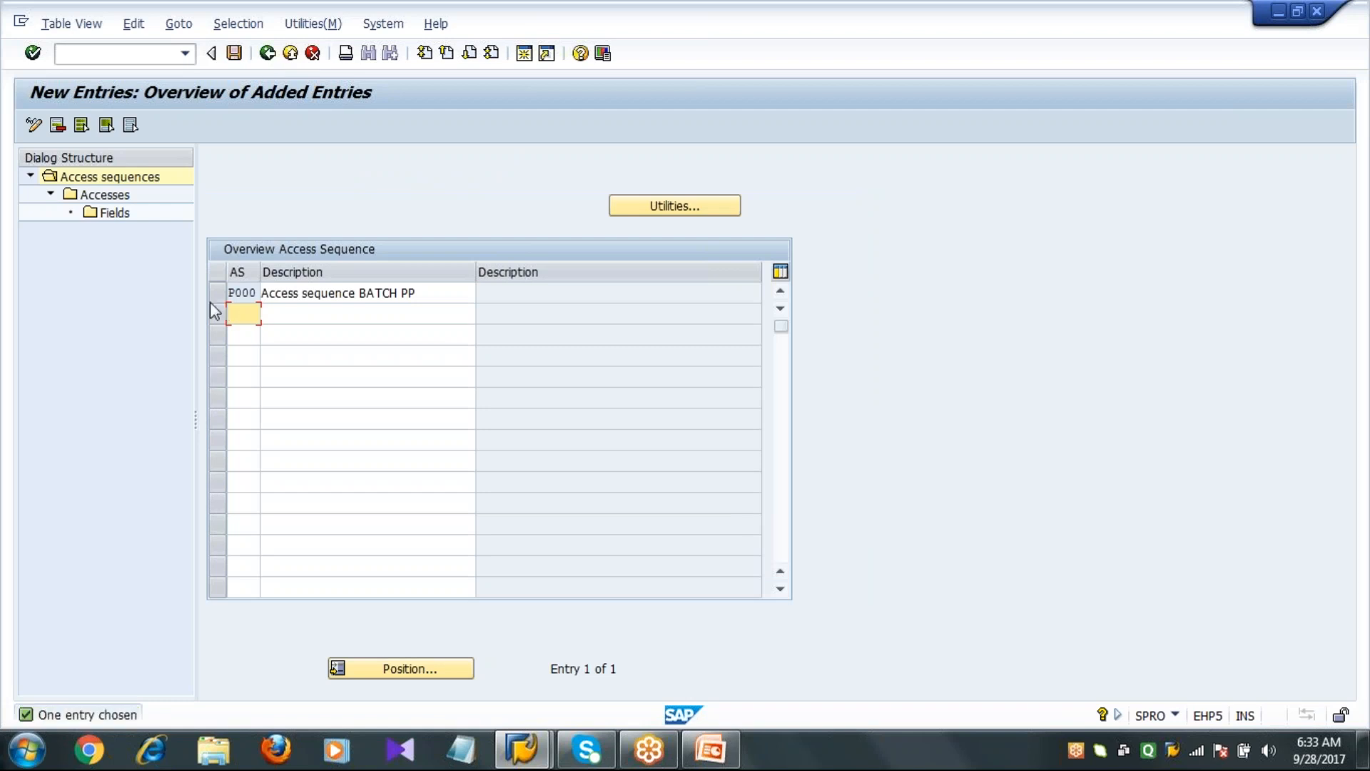
Open the Fields view for access 10 of access sequence P000
click(217, 292)
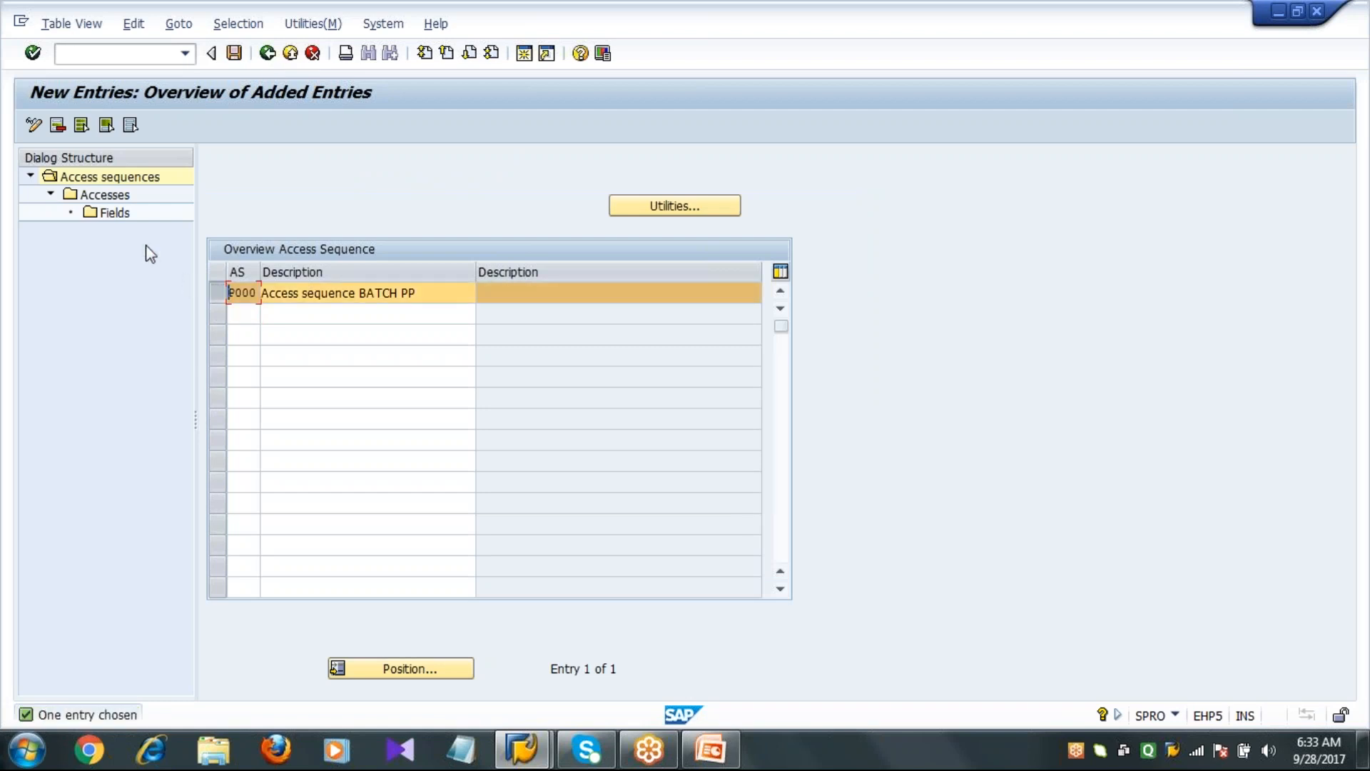
click(118, 216)
double_click(119, 216)
click(318, 391)
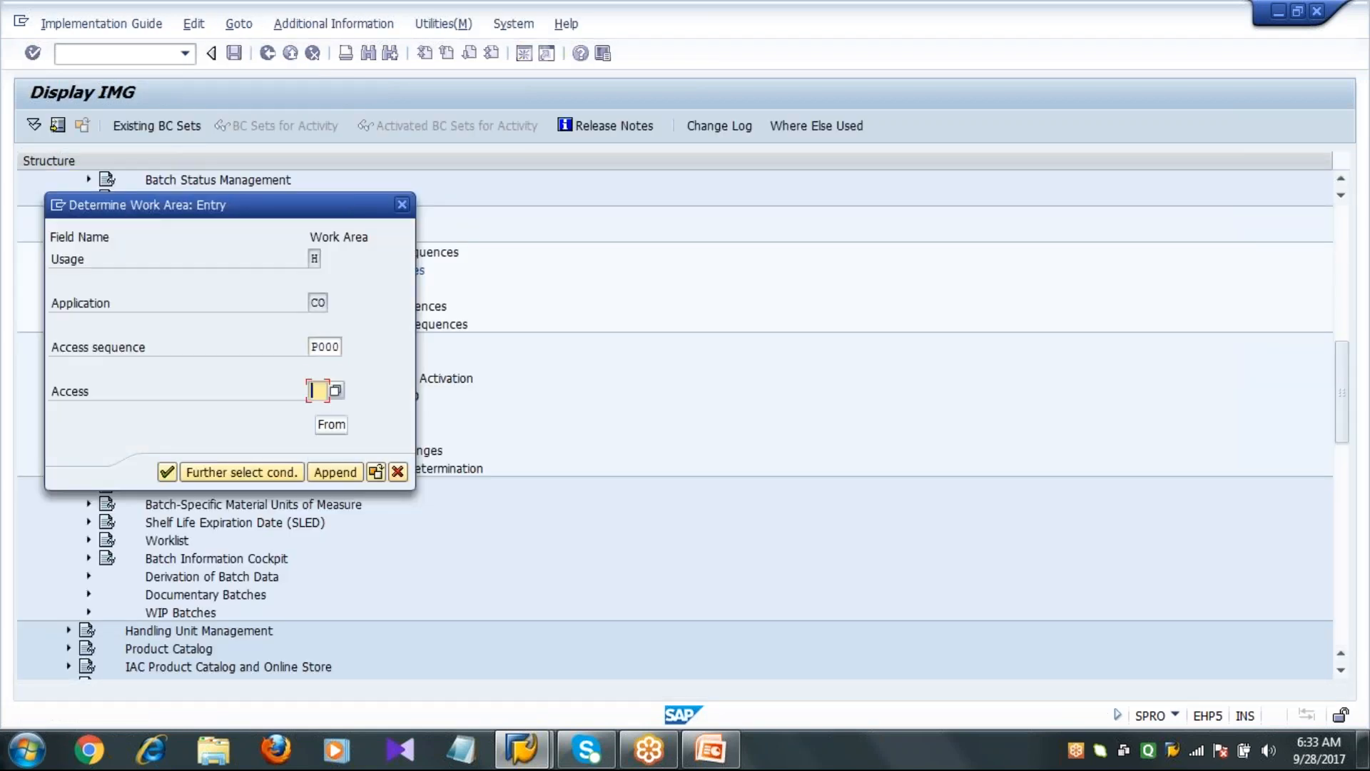
text(10)
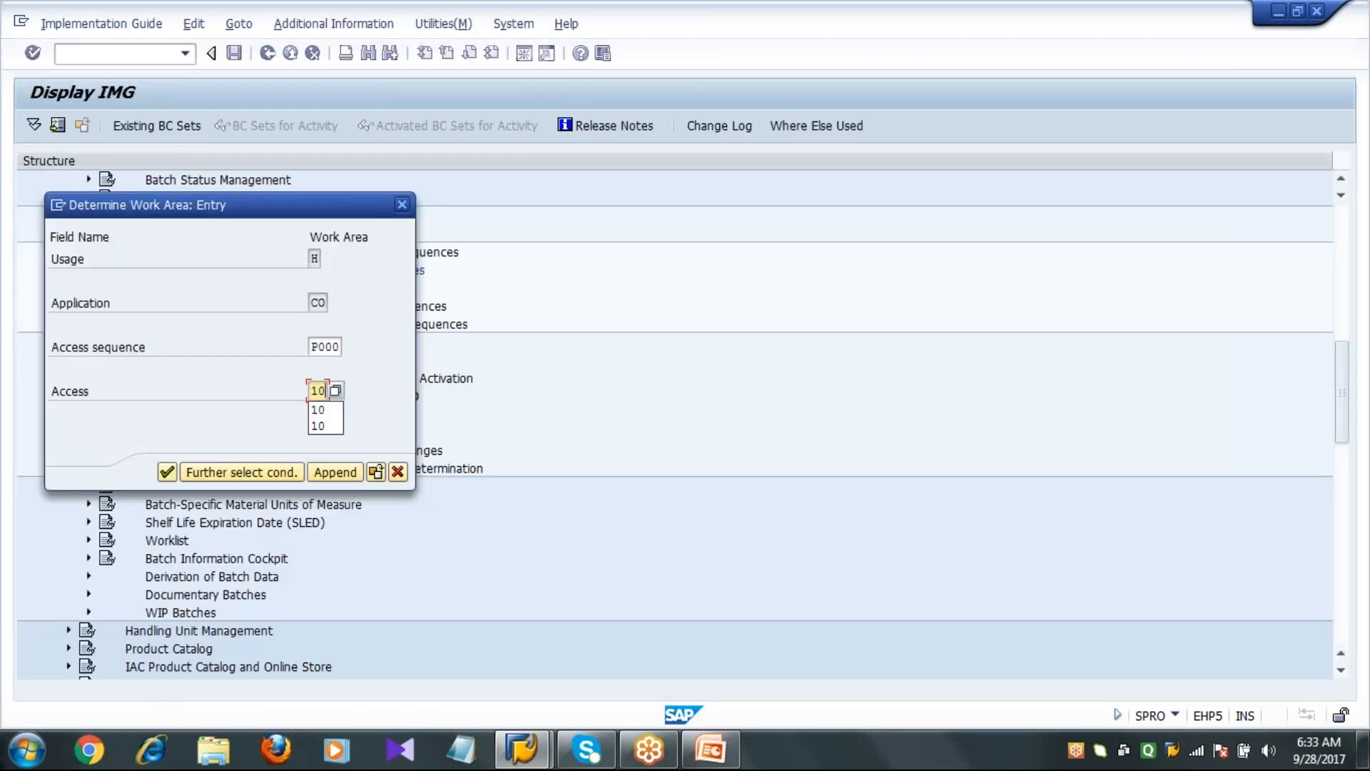
key(Return)
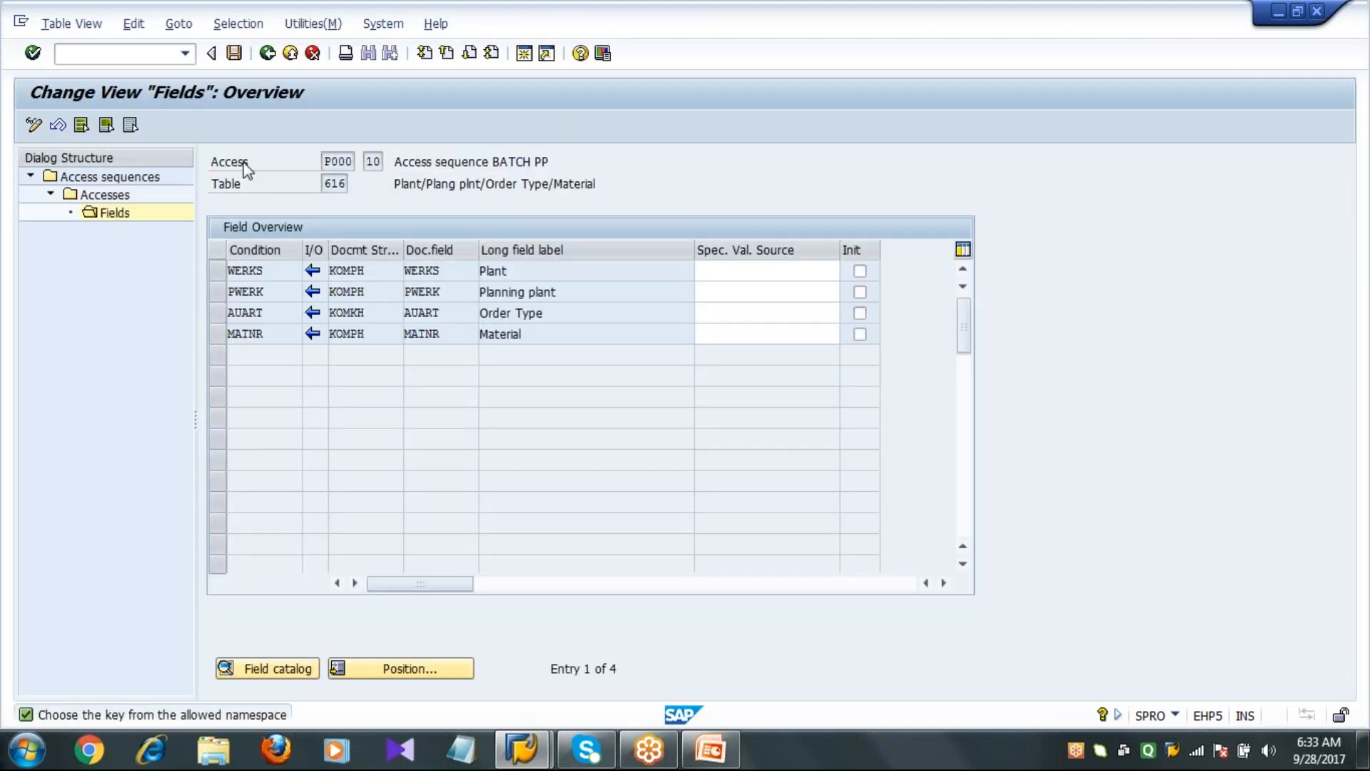
Check the access sequence, access number and condition table shown above the field overview
click(427, 183)
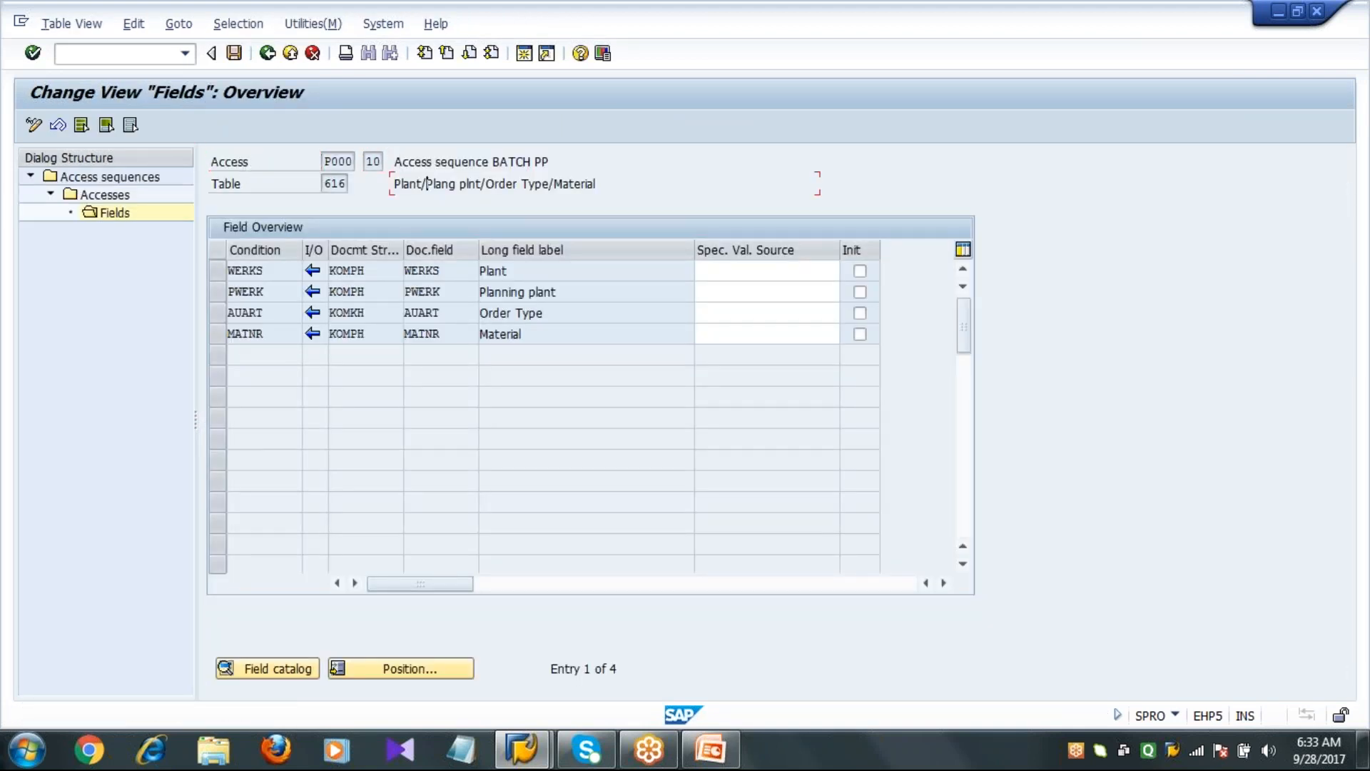
click(333, 160)
click(375, 161)
key(shift+Tab)
click(339, 183)
click(372, 162)
Save the access fields, return to the IMG and collapse Access Sequences
click(232, 55)
click(269, 56)
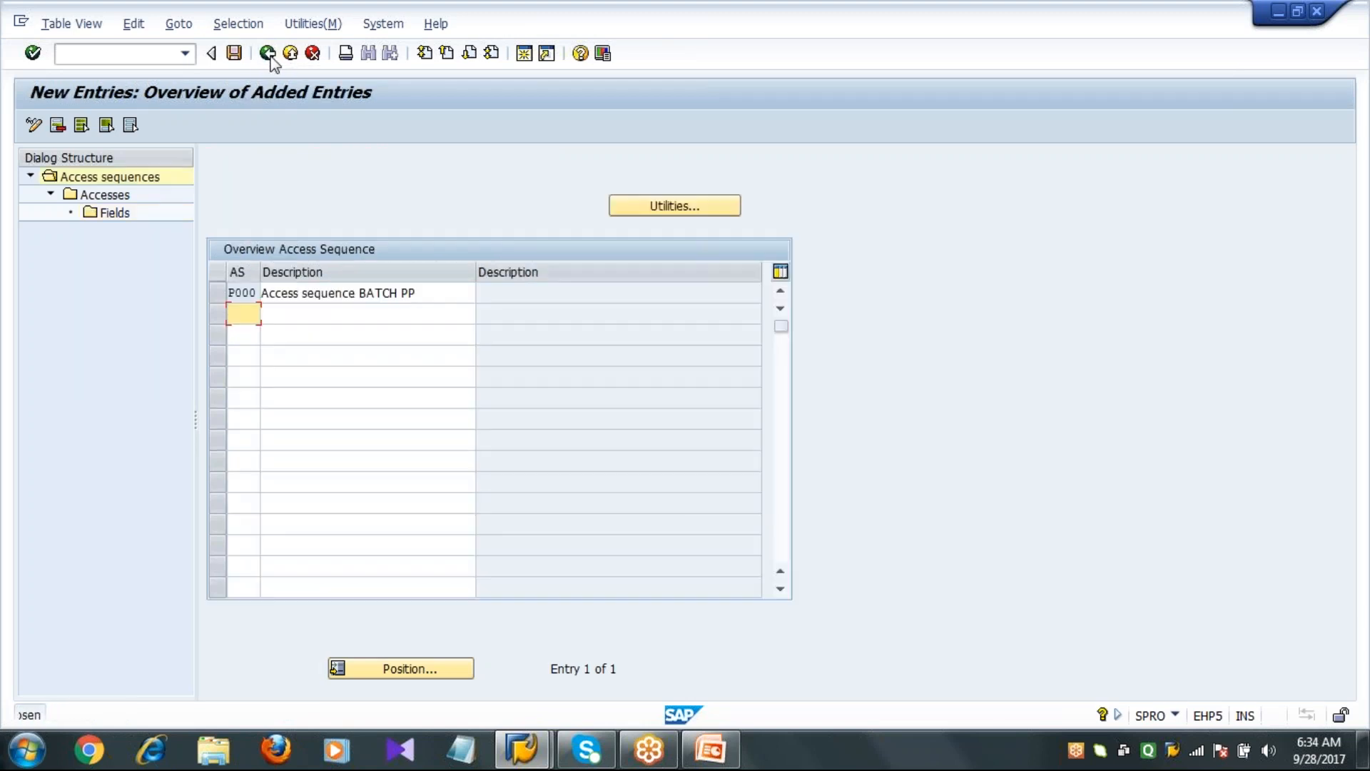
click(269, 55)
click(269, 55)
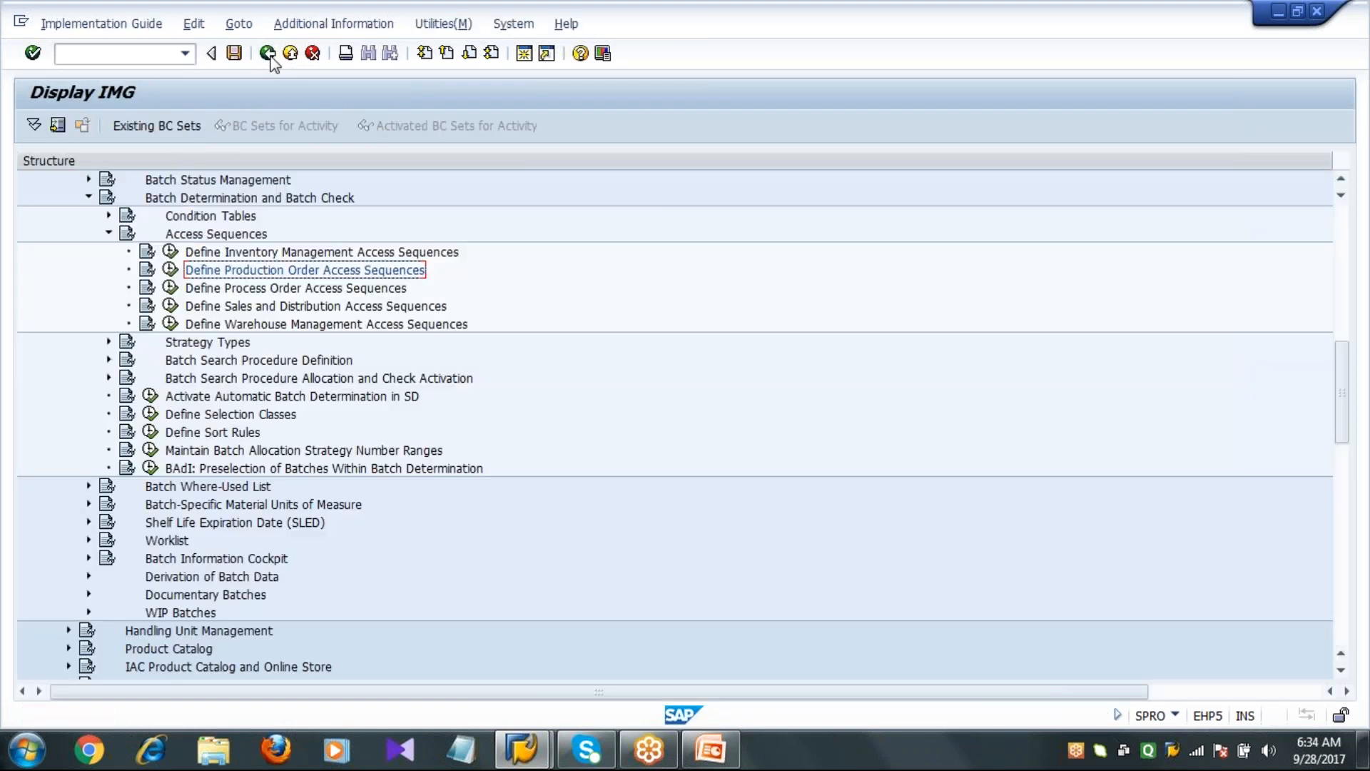
click(109, 233)
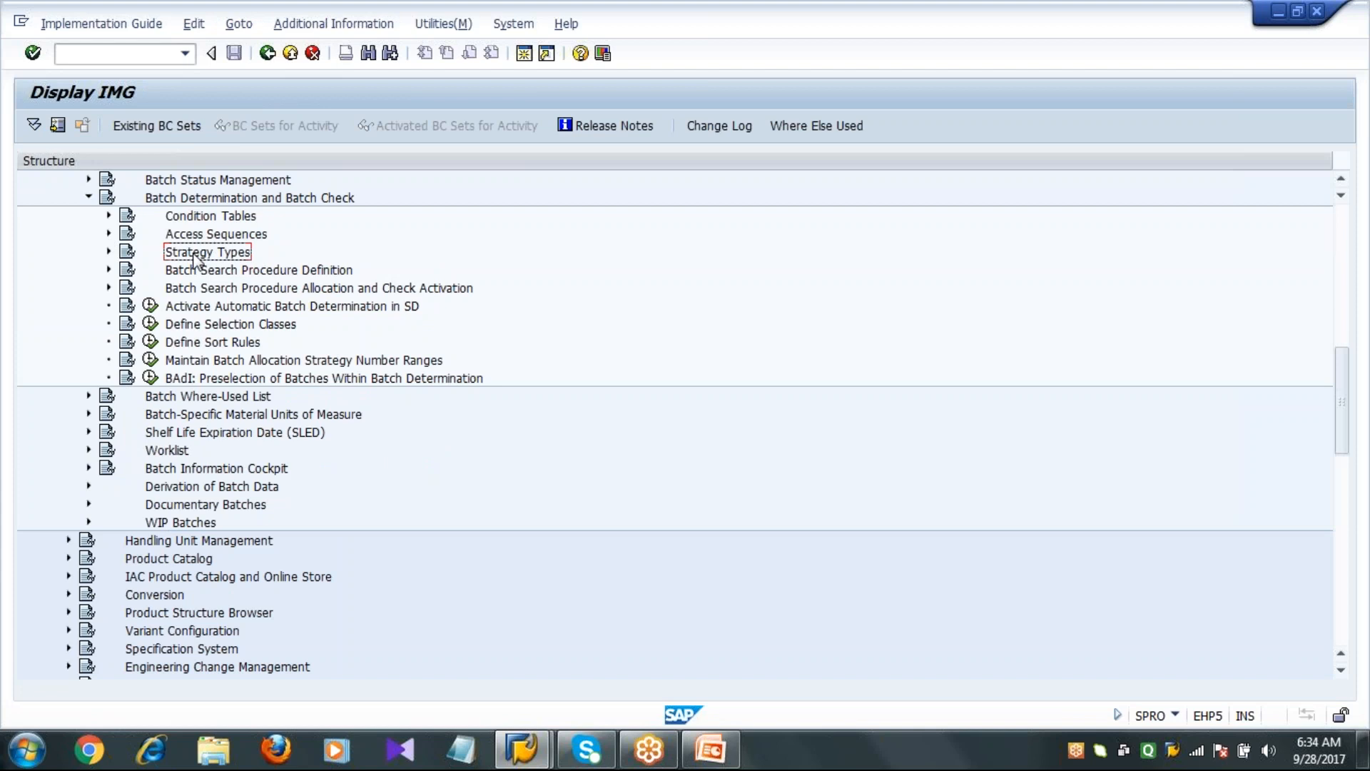
Open the Define Production Order Strategy Types activity under Strategy Types
click(108, 252)
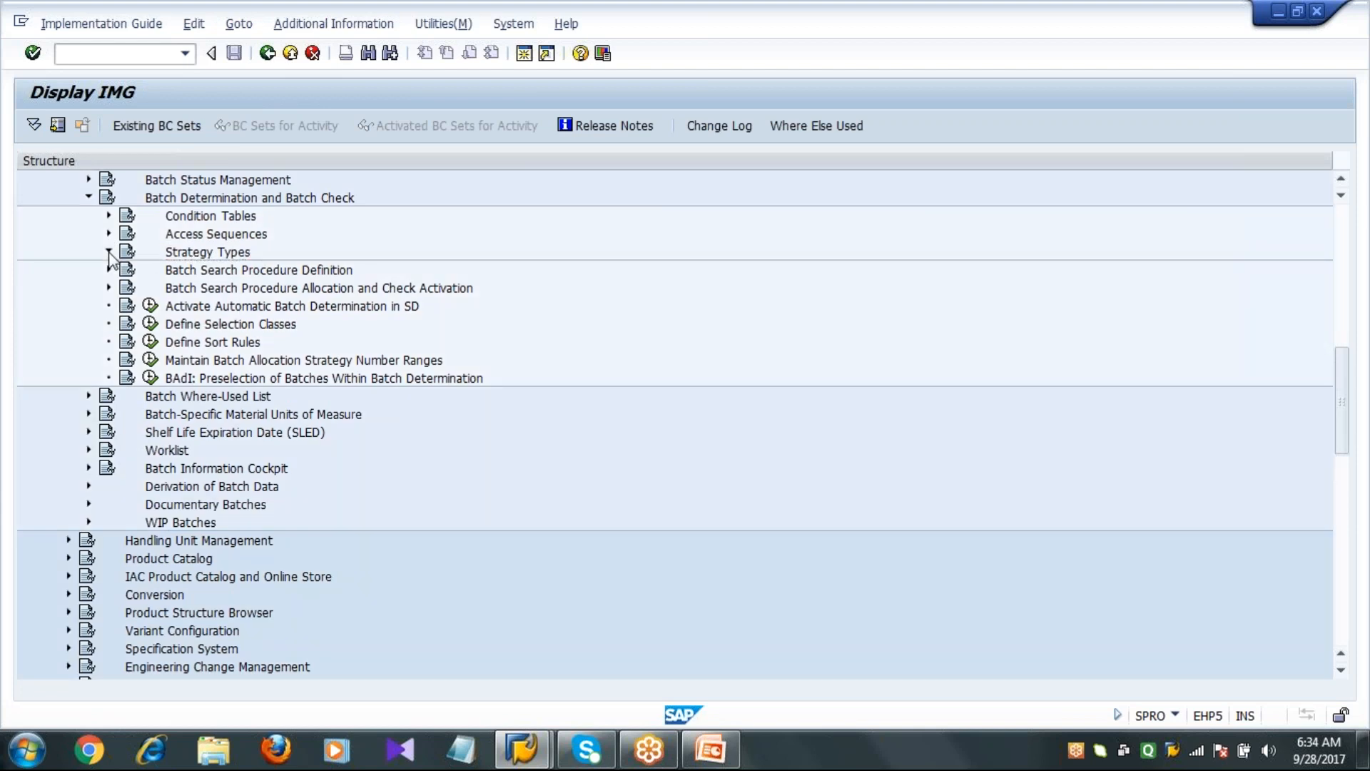
click(270, 291)
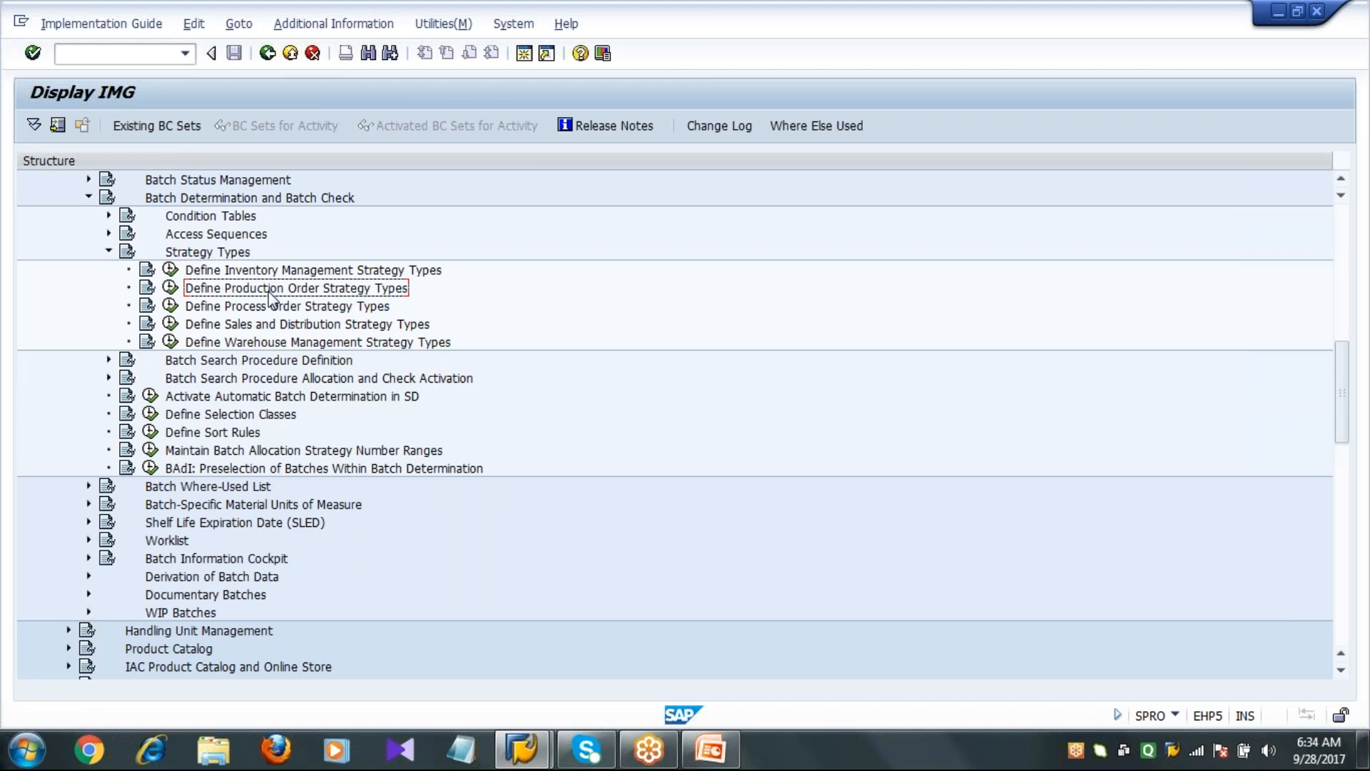
click(171, 290)
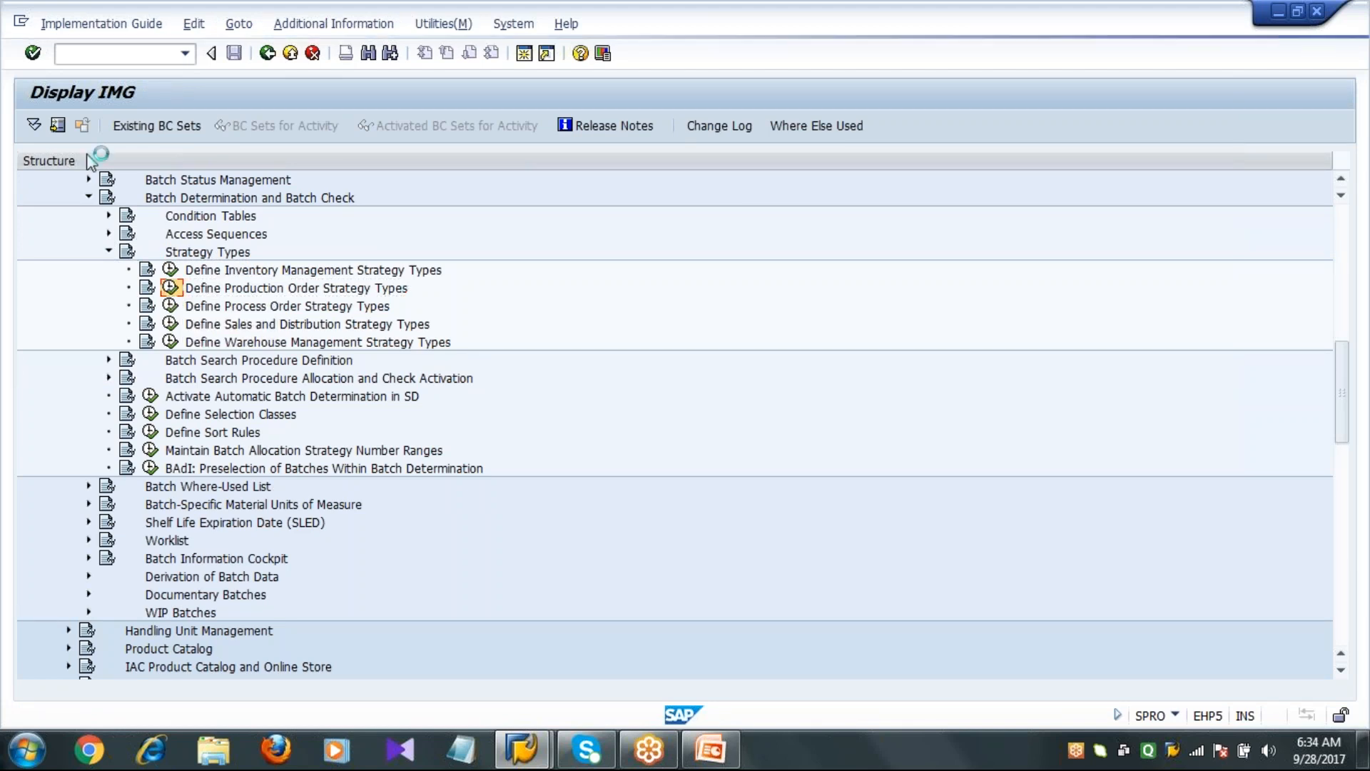
Start a new strategy type P001 with the description "Strategy Type PP" and access sequence P000
click(110, 125)
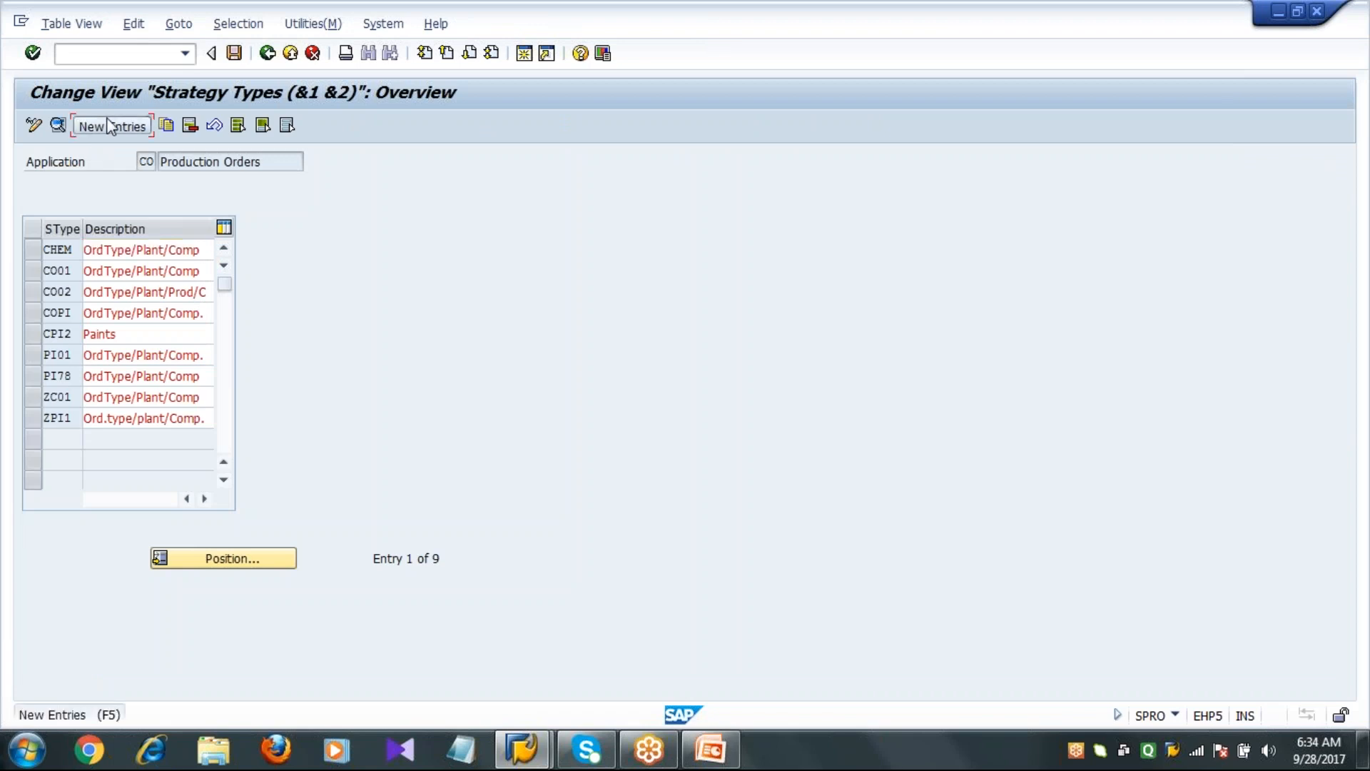
text(P001)
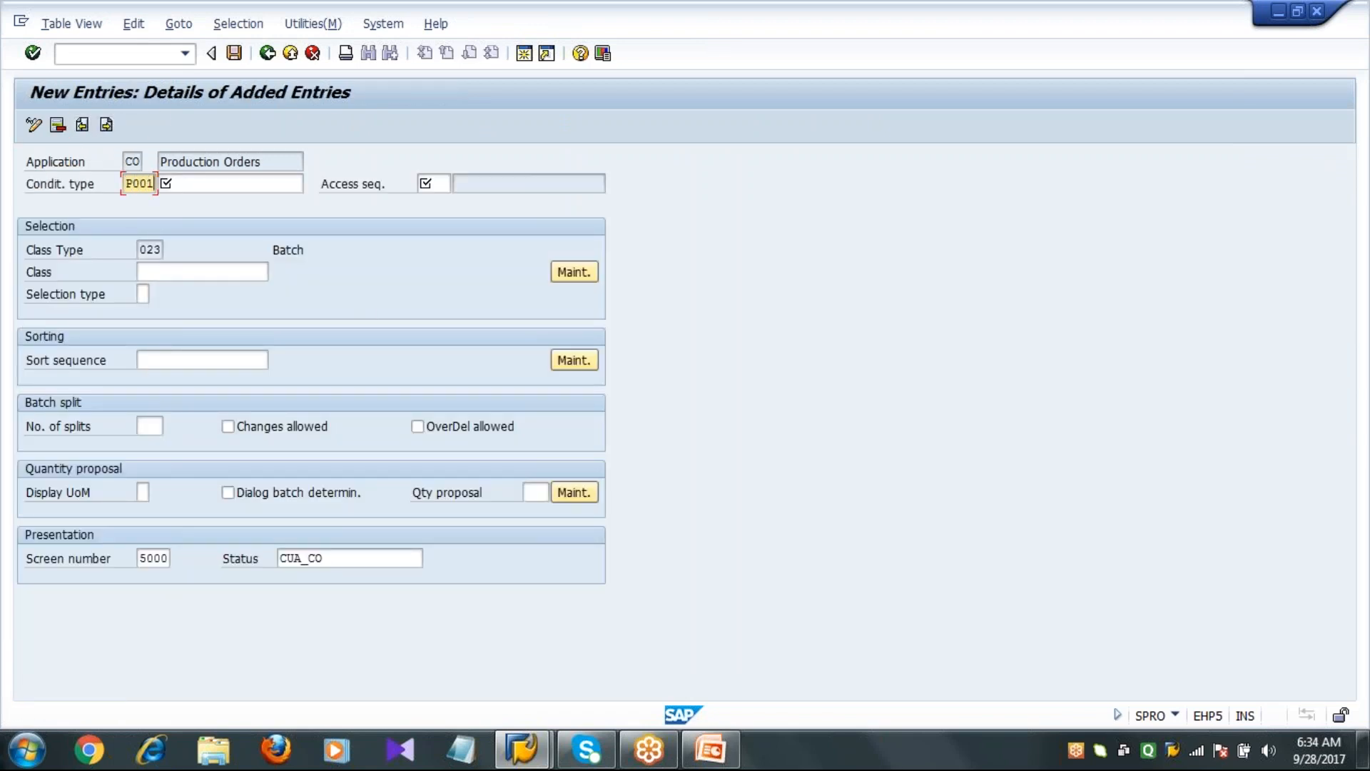
text(S)
key(Down)
key(Return)
key(BackSpace)
key(BackSpace)
text(P)
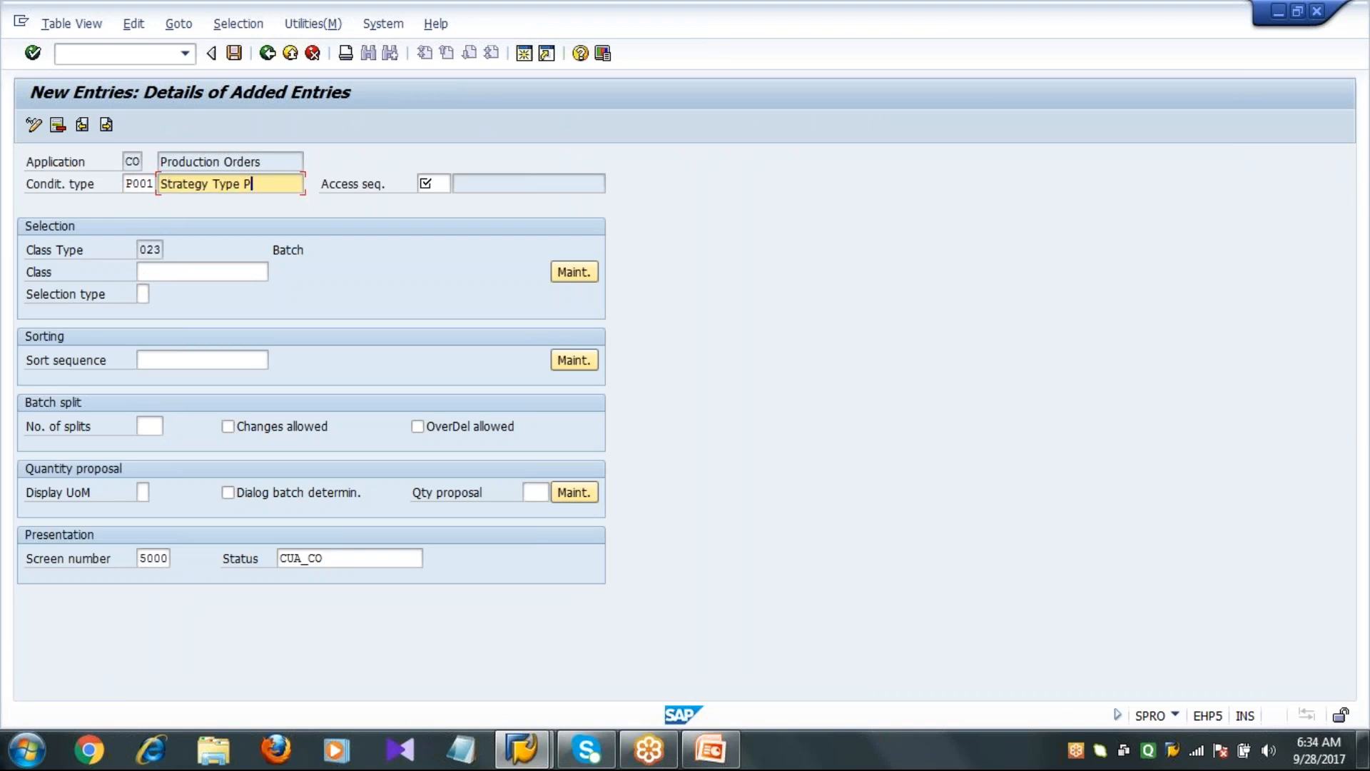
text(P)
key(Tab)
text(P000)
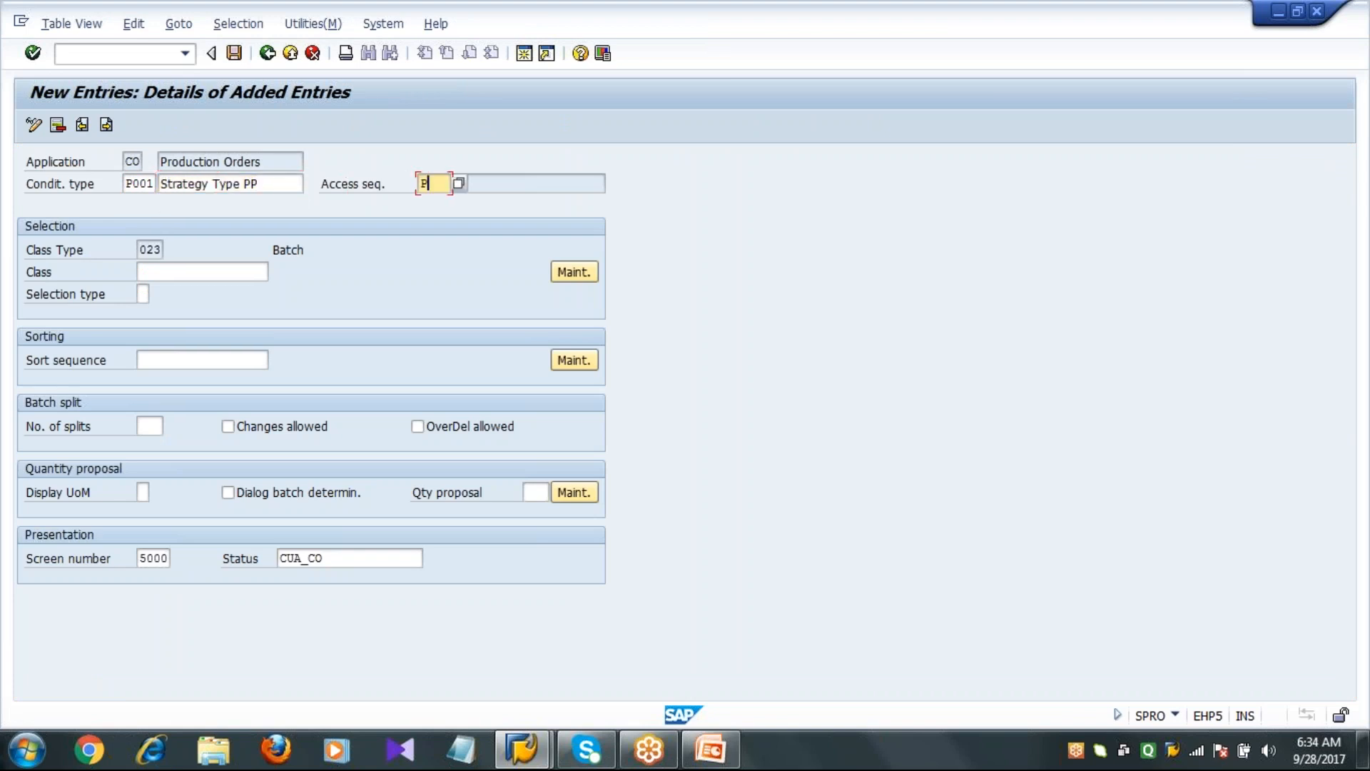
Assign class CLASS_BATCH_PP1 and sort sequence SORT_BATCH_PP1 to strategy type P001
key(Tab)
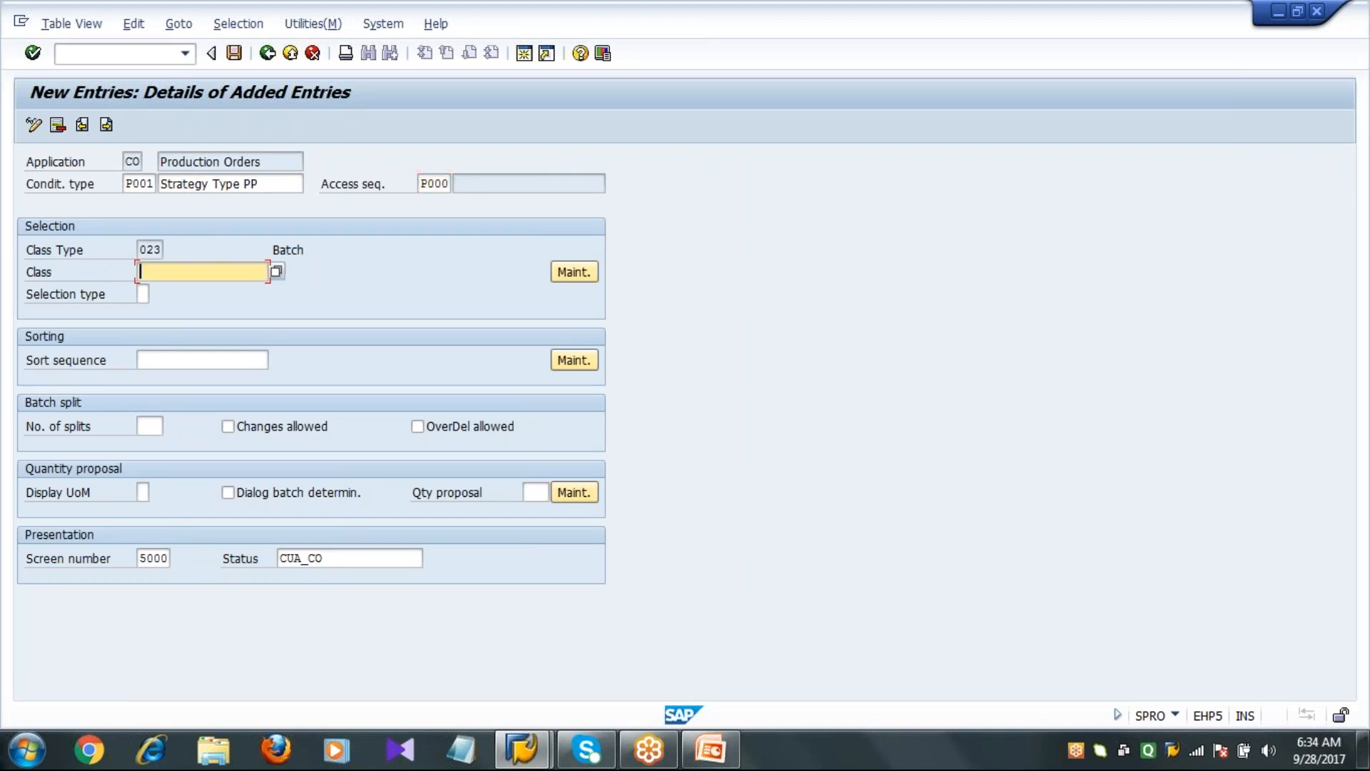
text(CLAS)
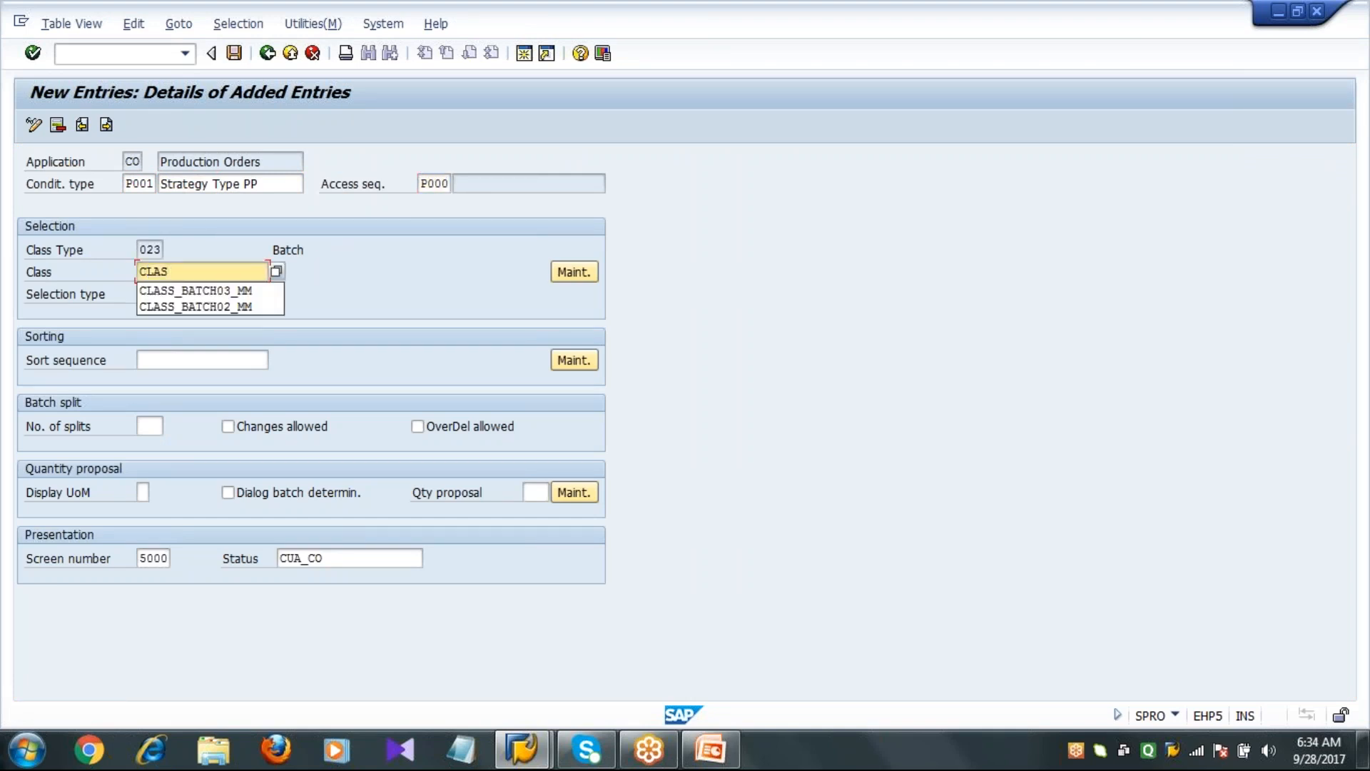
text(S_BATCH_PP1)
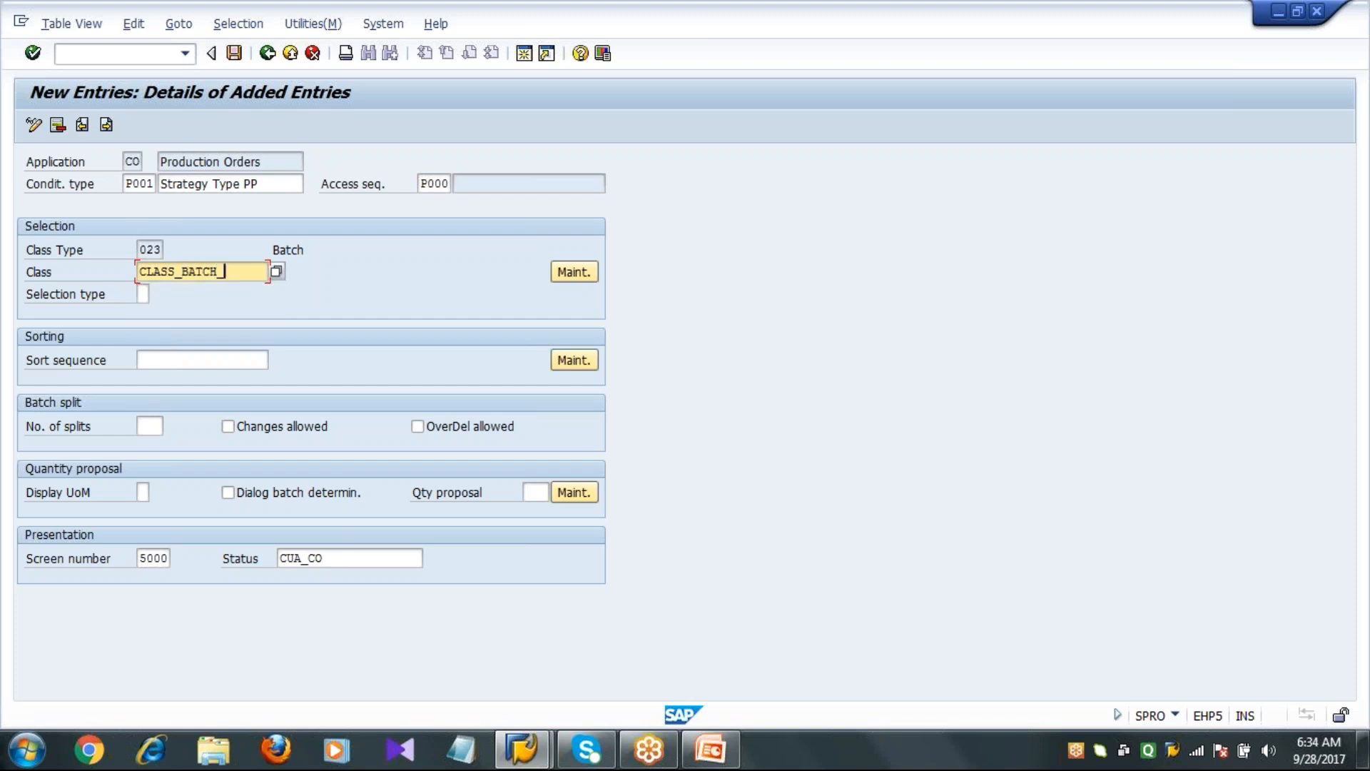
click(230, 358)
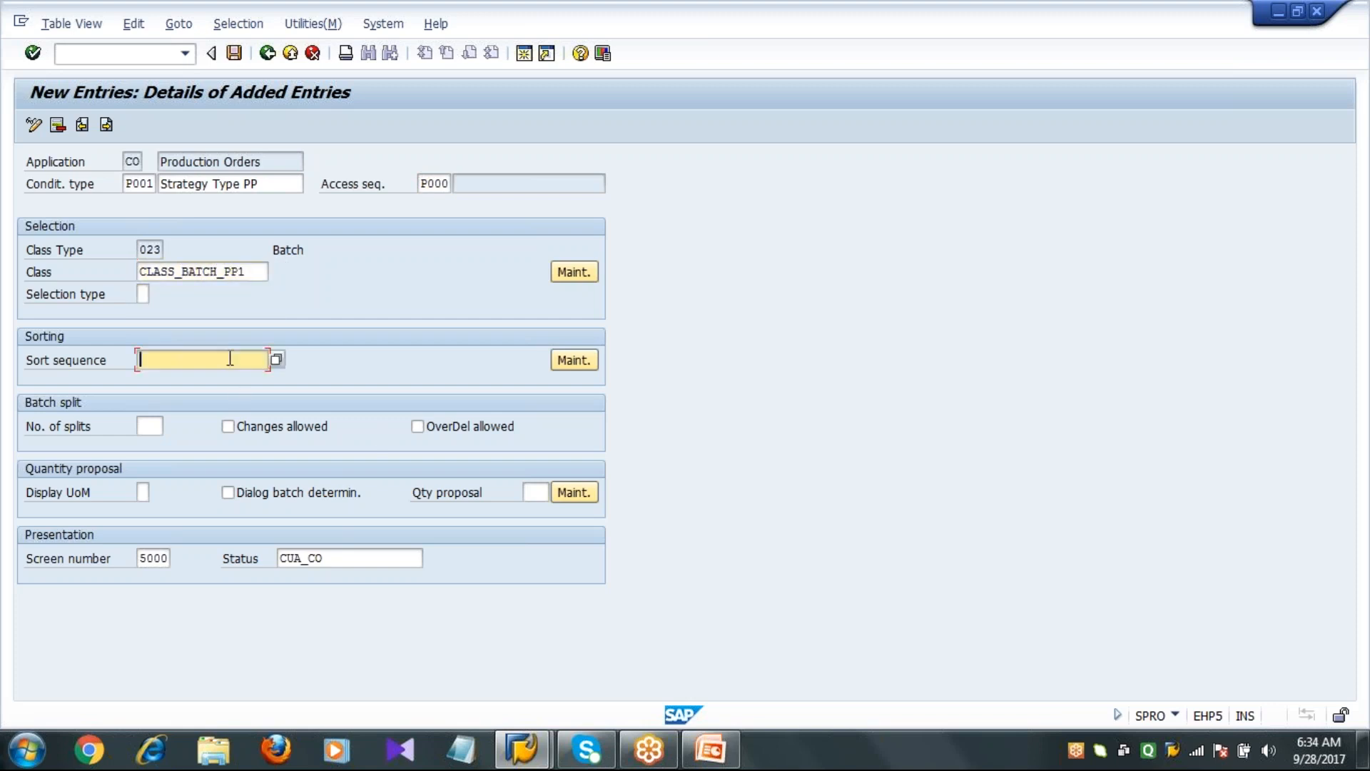
text(SORT_BATCH)
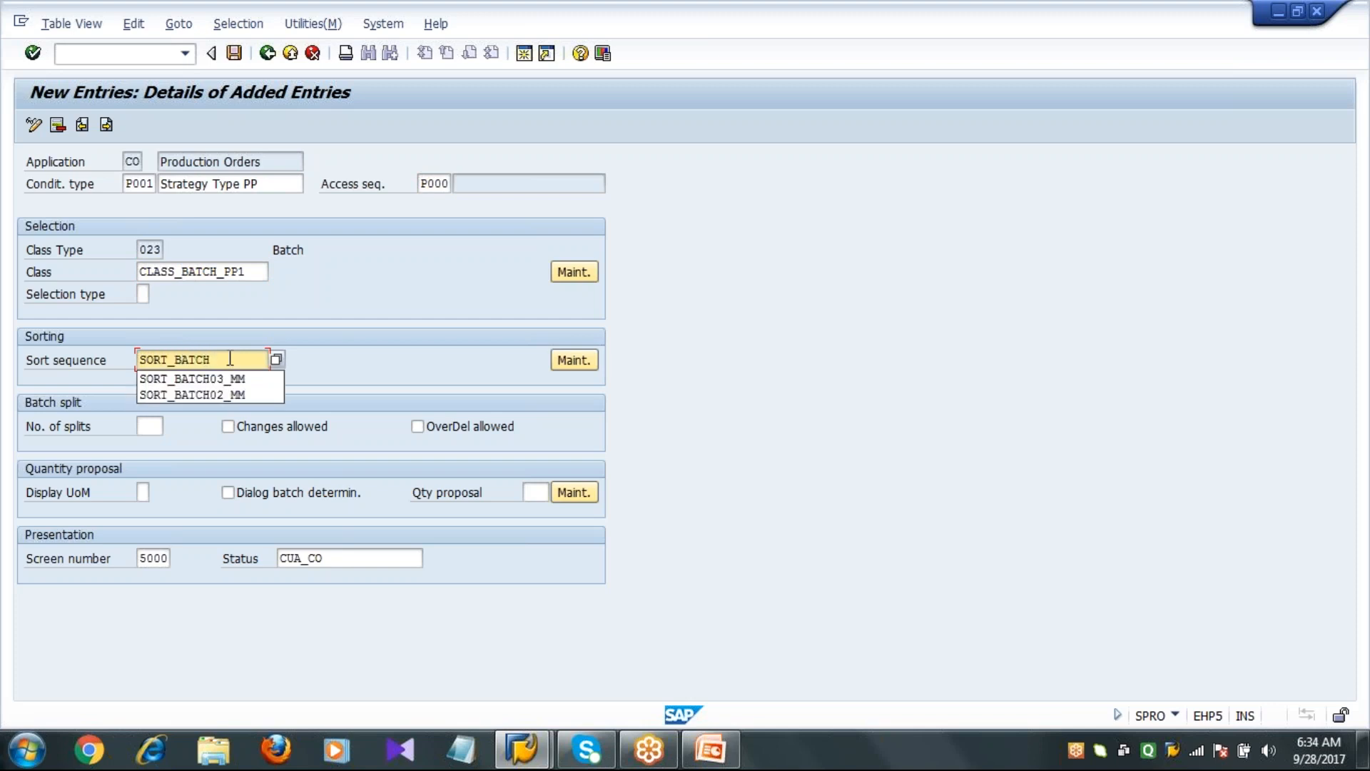
text(_PP1)
key(Return)
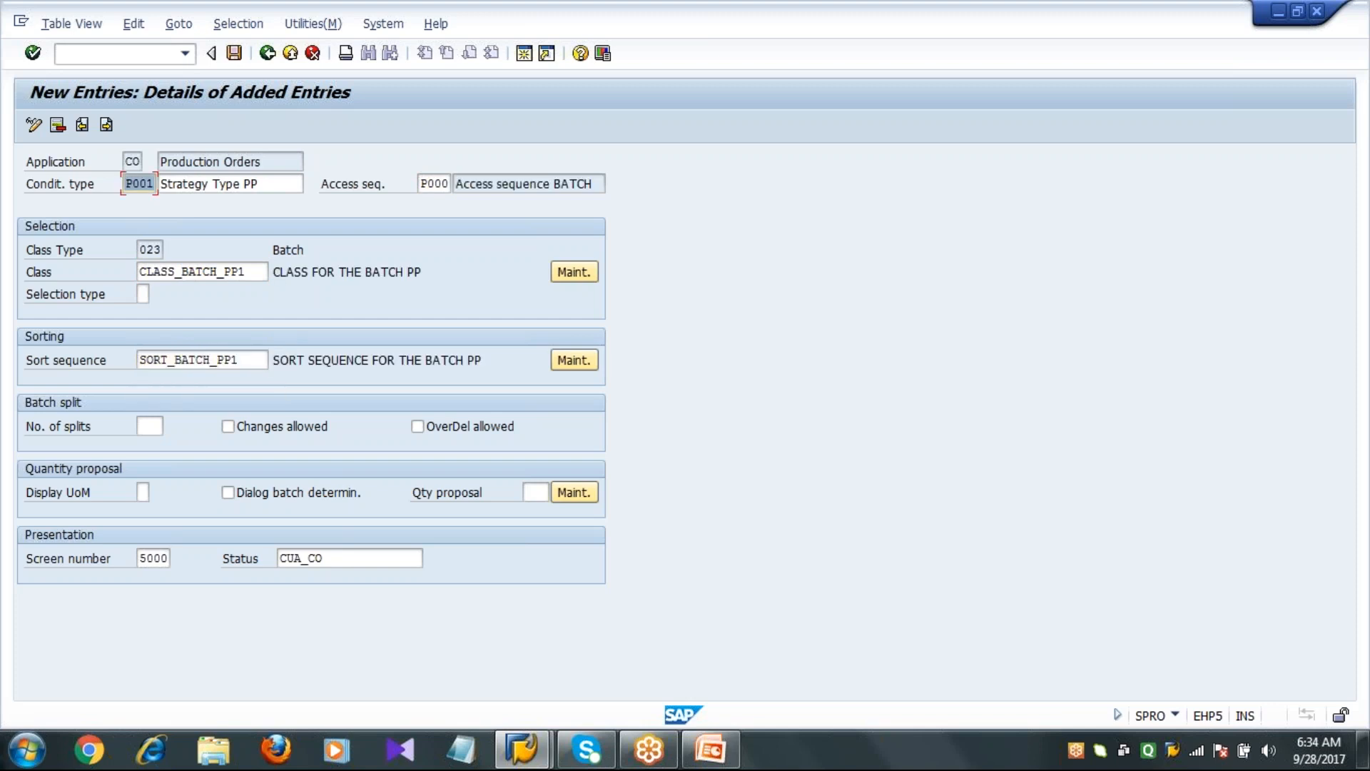
key(Return)
click(291, 362)
click(243, 360)
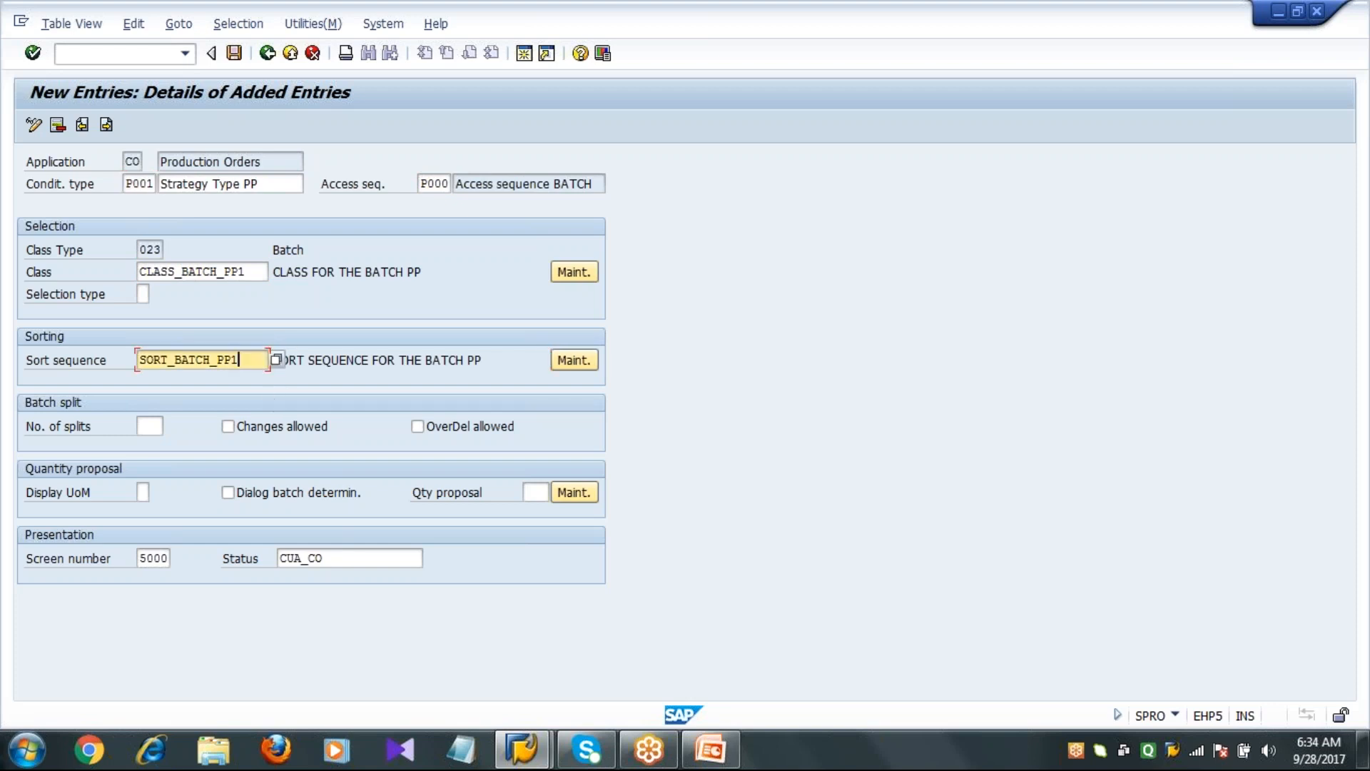
Save the strategy type in the proposed customizing request and return to the IMG structure
click(236, 58)
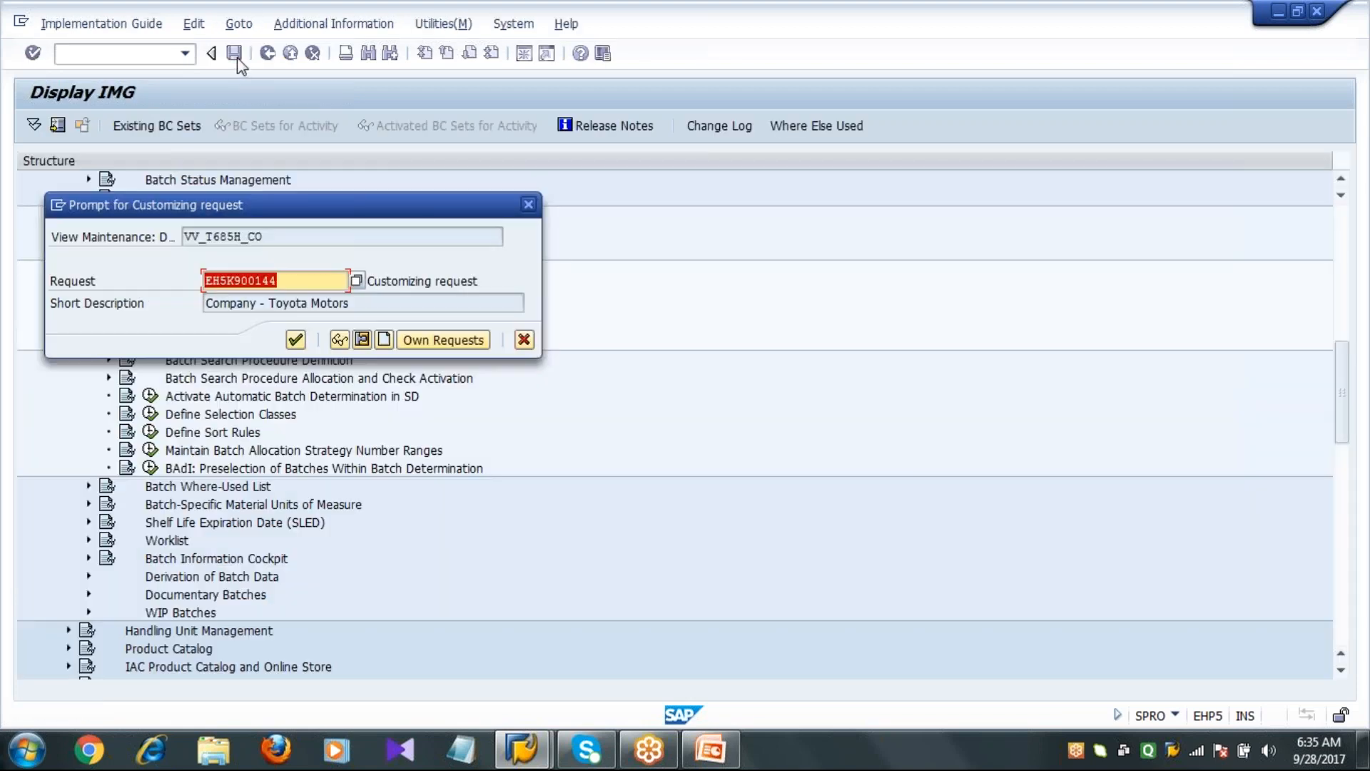
click(295, 340)
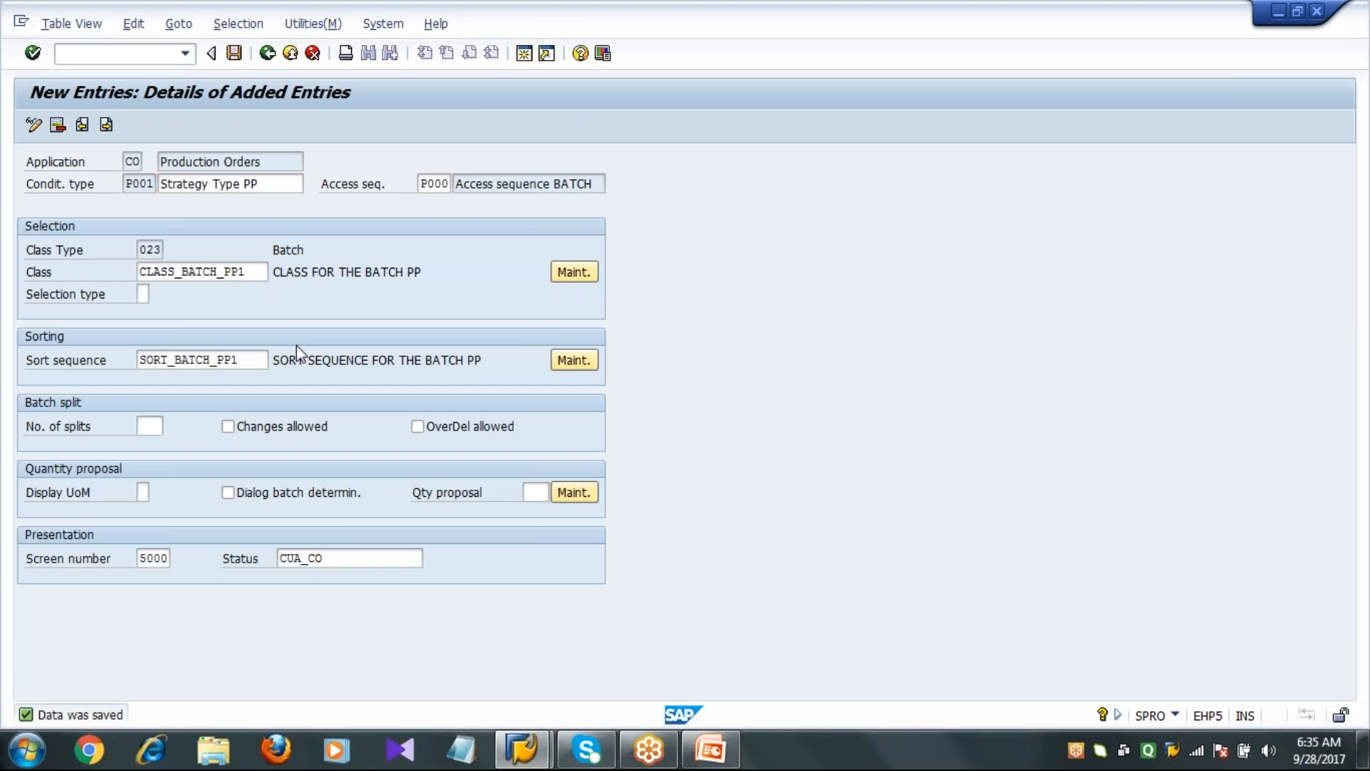
key(F3)
key(F3)
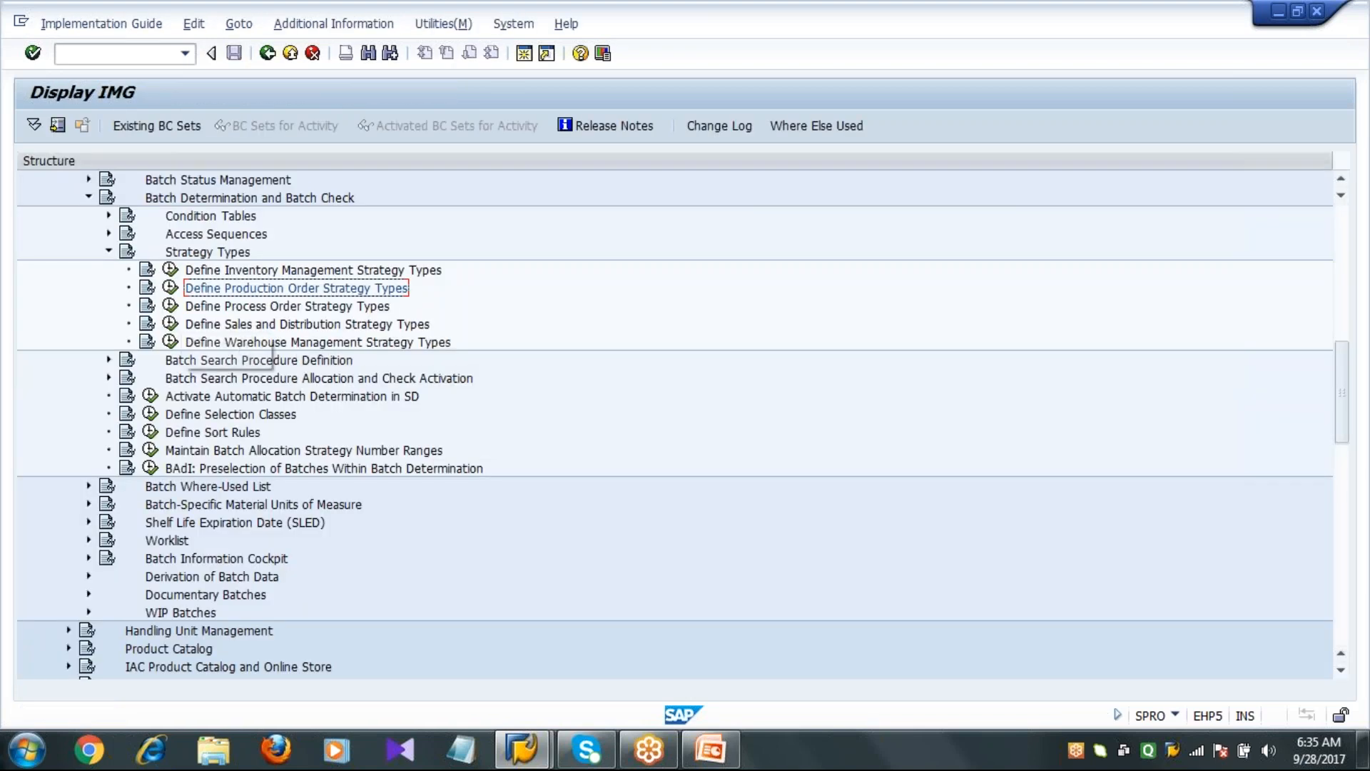
Collapse Strategy Types and open the Define Production Order Search Procedure activity under Batch Search Procedure Definition
click(109, 252)
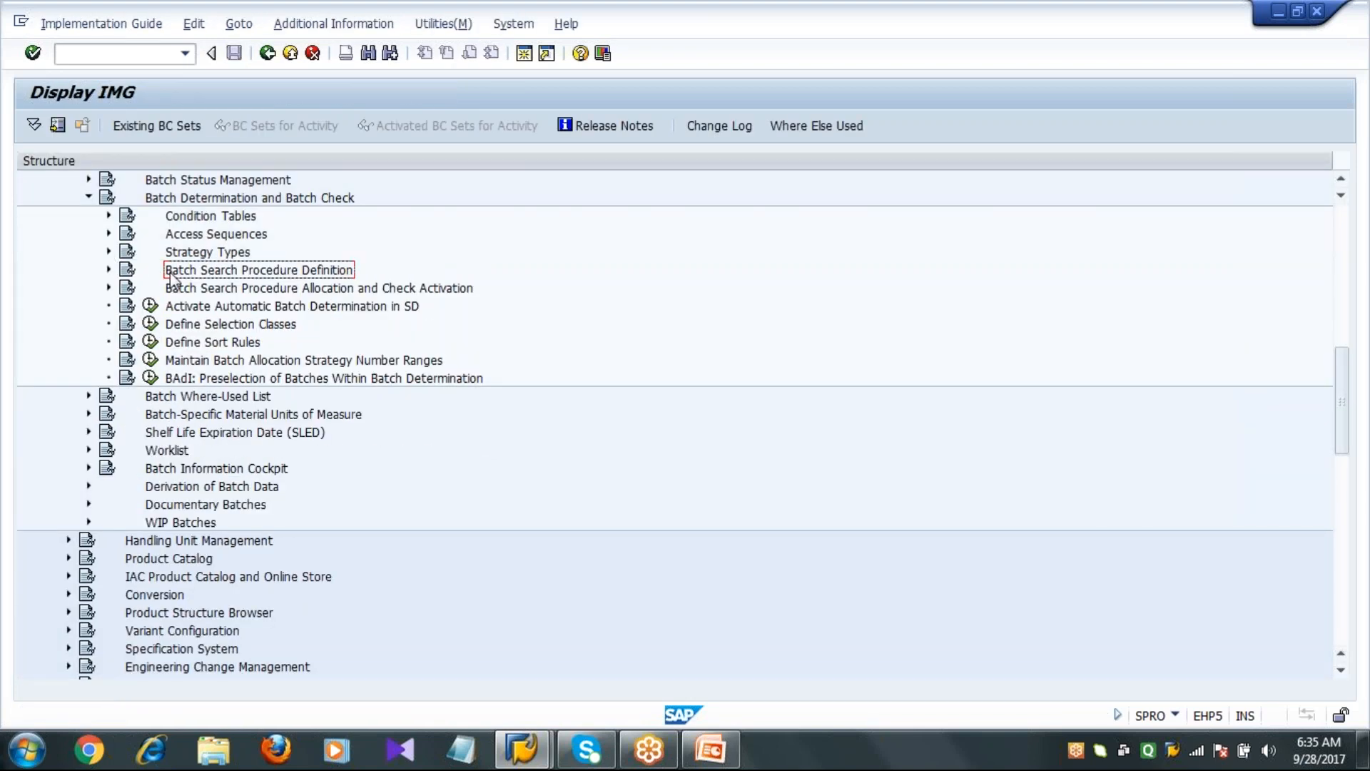
click(109, 271)
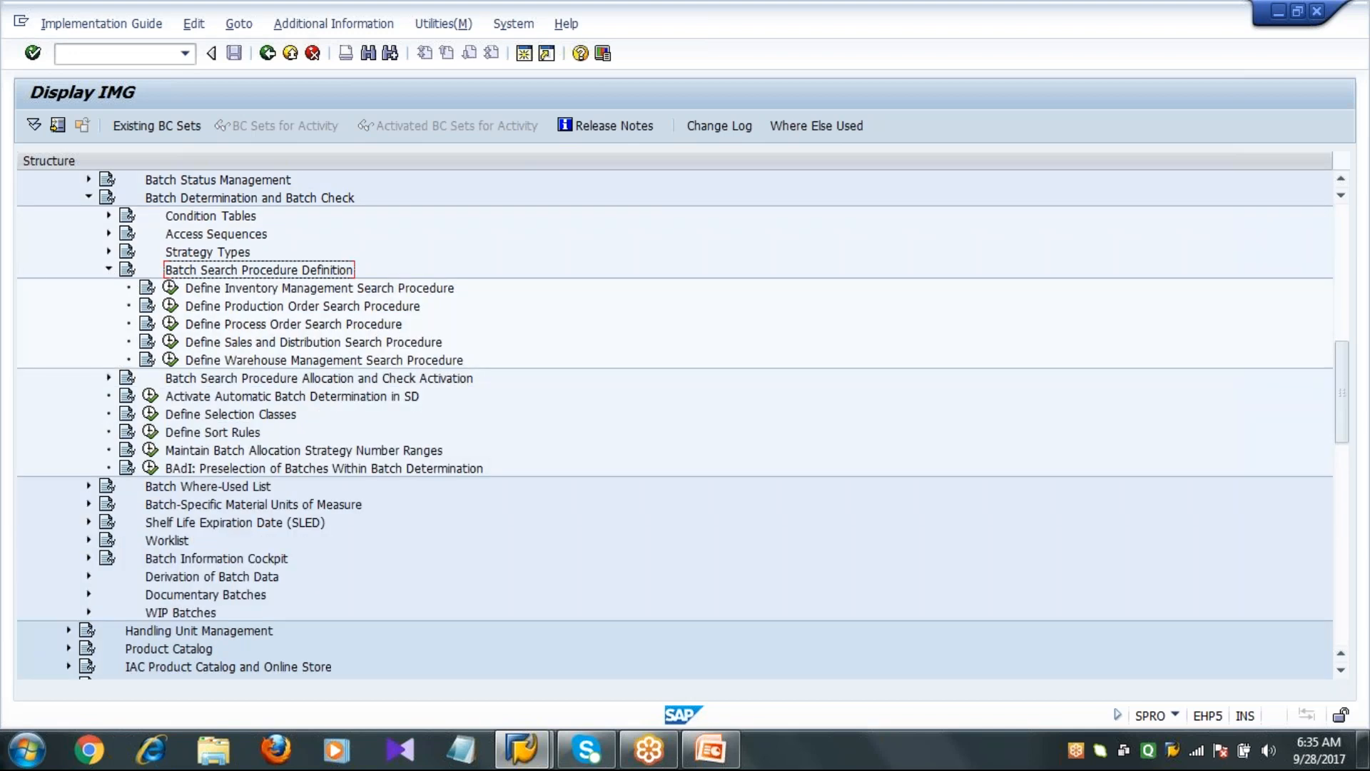
click(203, 309)
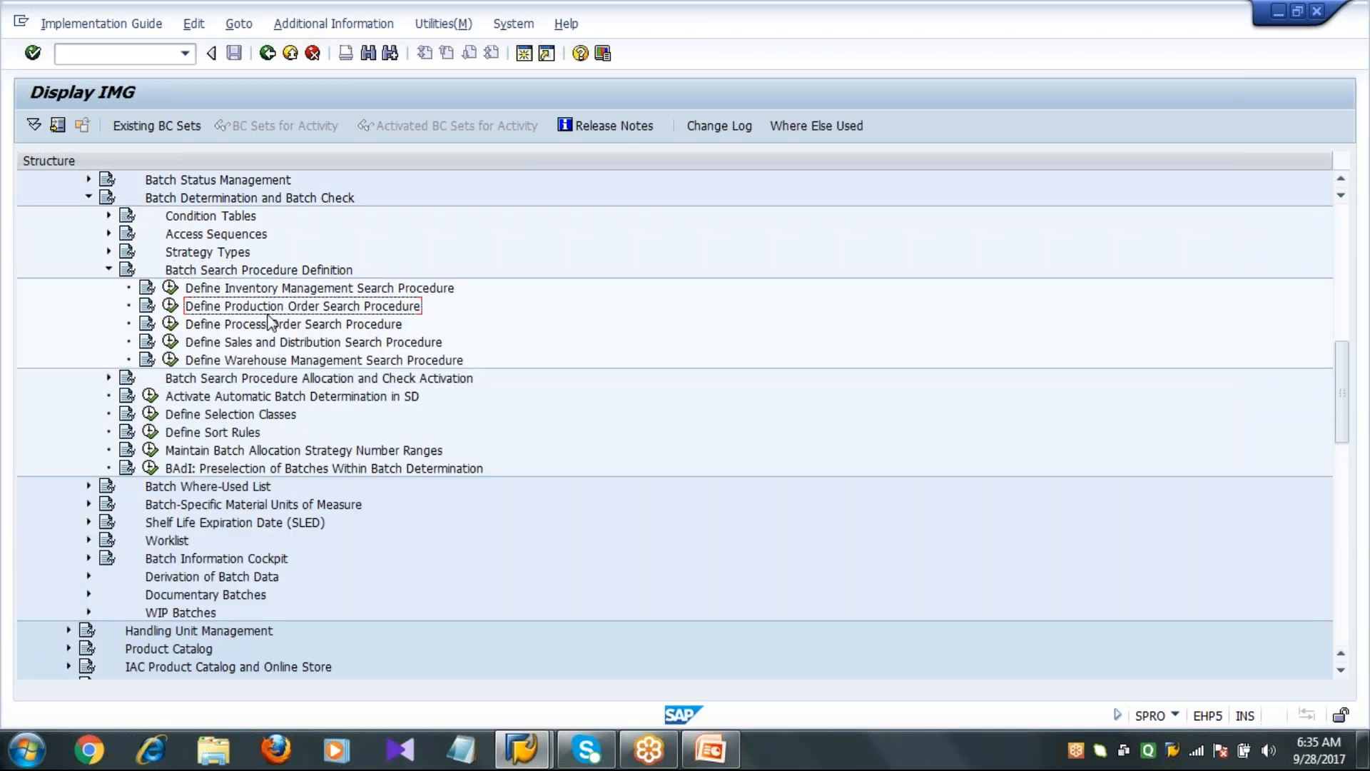
click(170, 307)
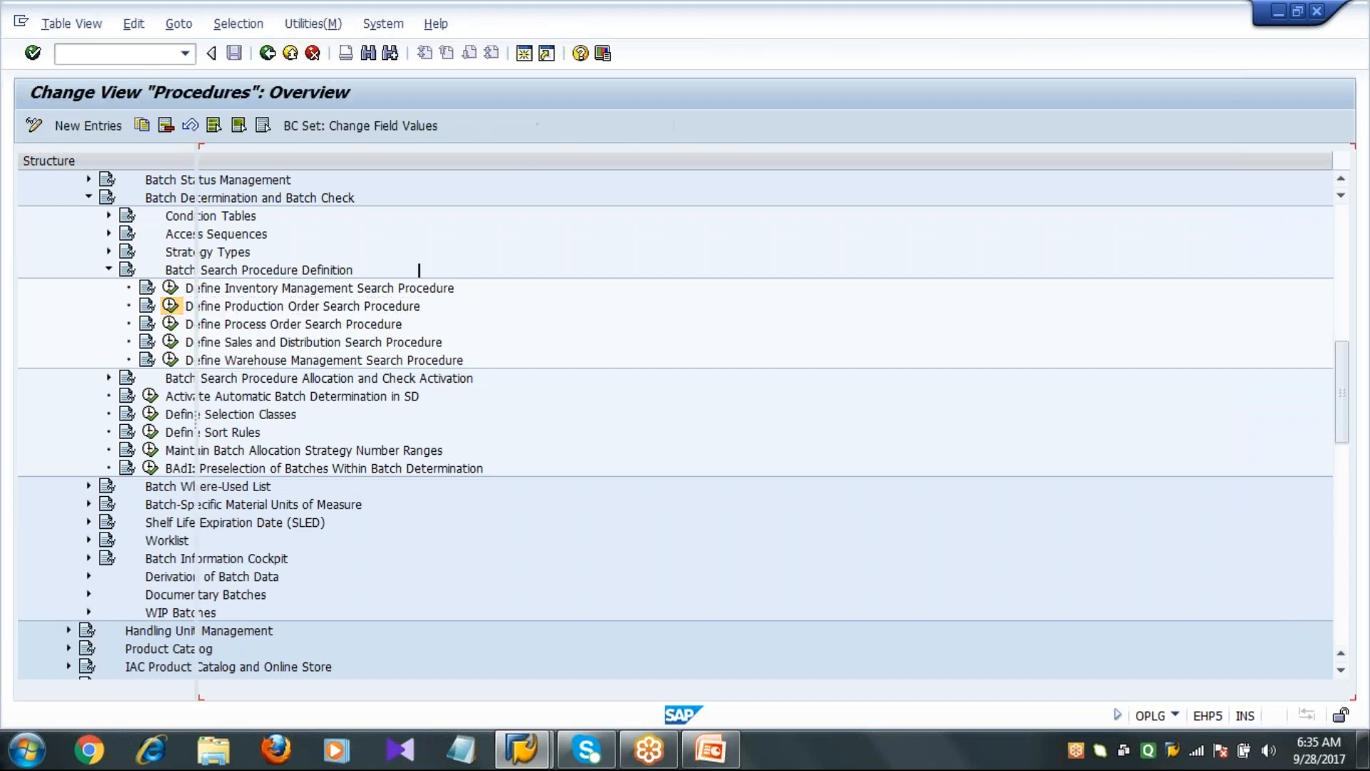
Add a new search procedure PP0000 with the description "Search Procedure Batch PP"
click(96, 128)
text(PP000)
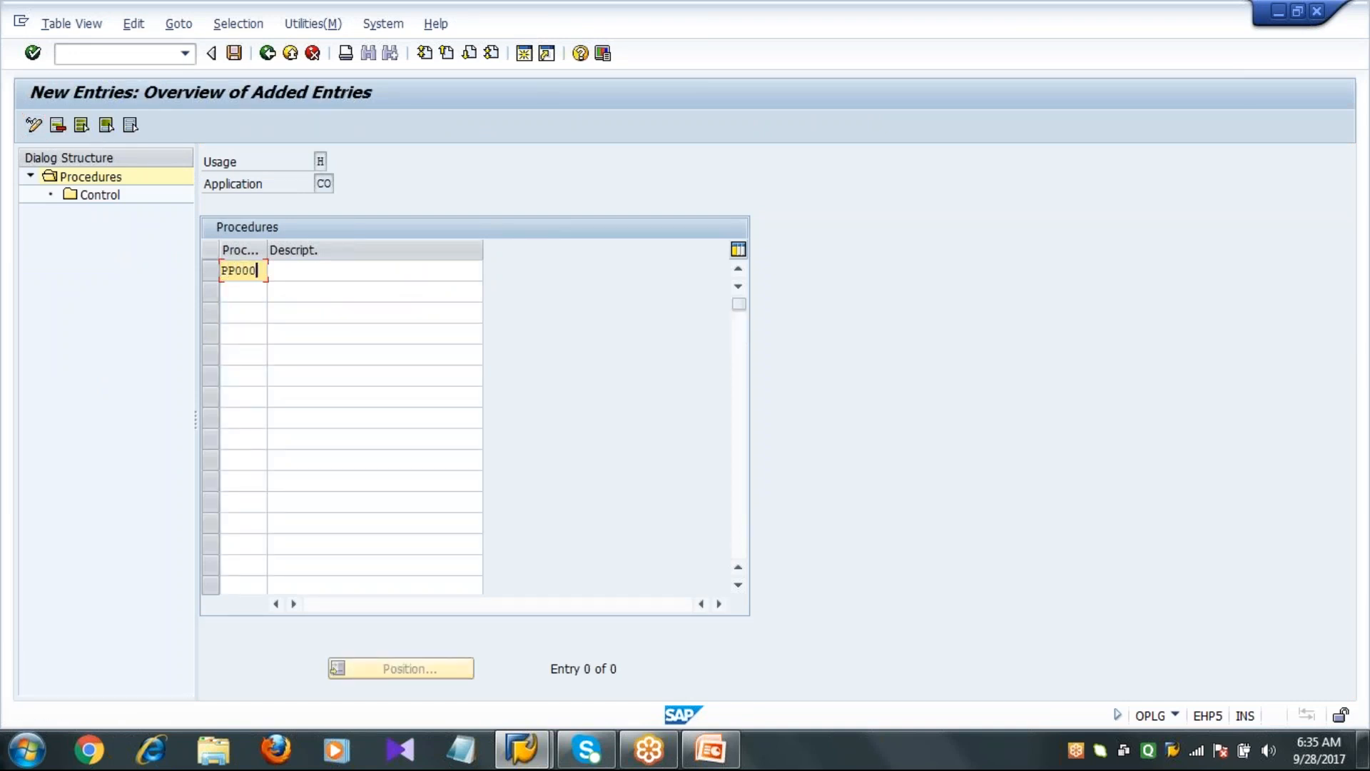
text(0)
key(Tab)
text(S)
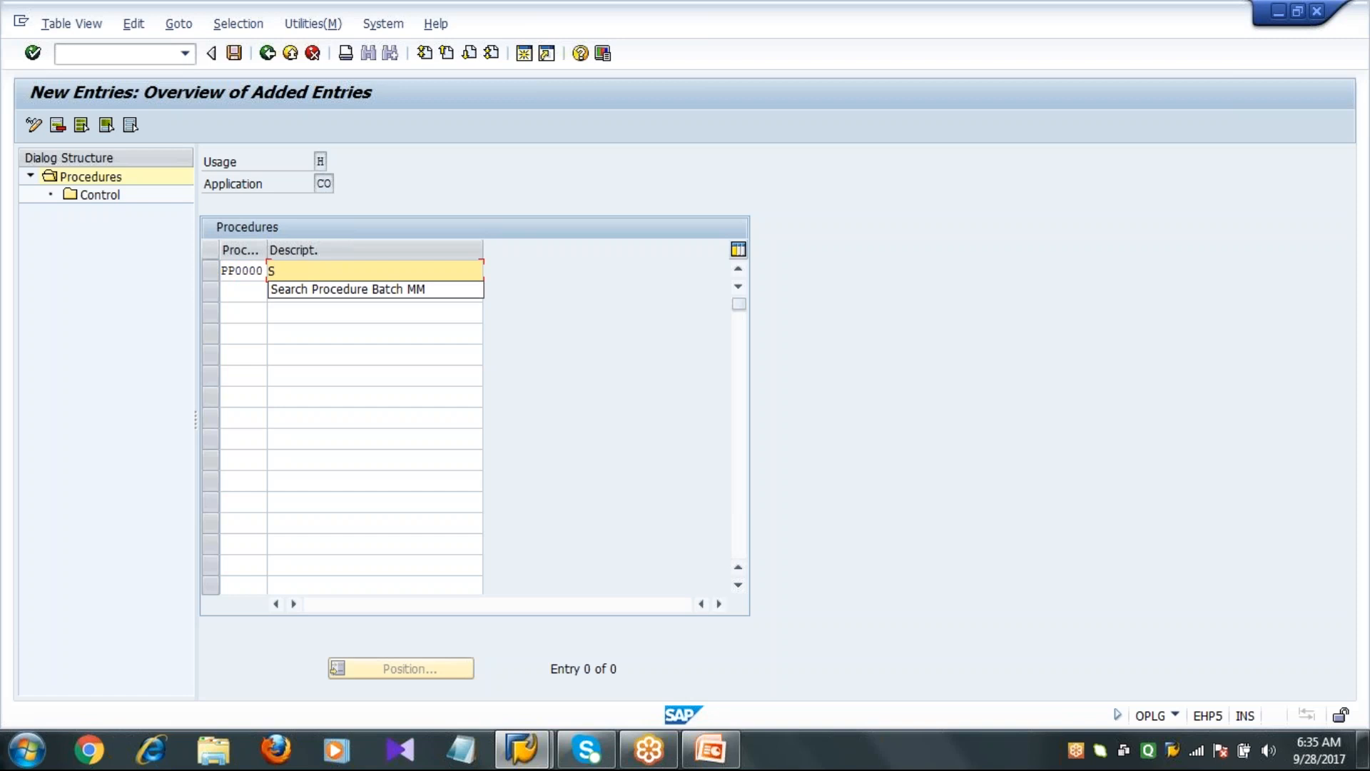
key(Down)
key(Return)
key(BackSpace)
key(BackSpace)
key(BackSpace)
text(PP)
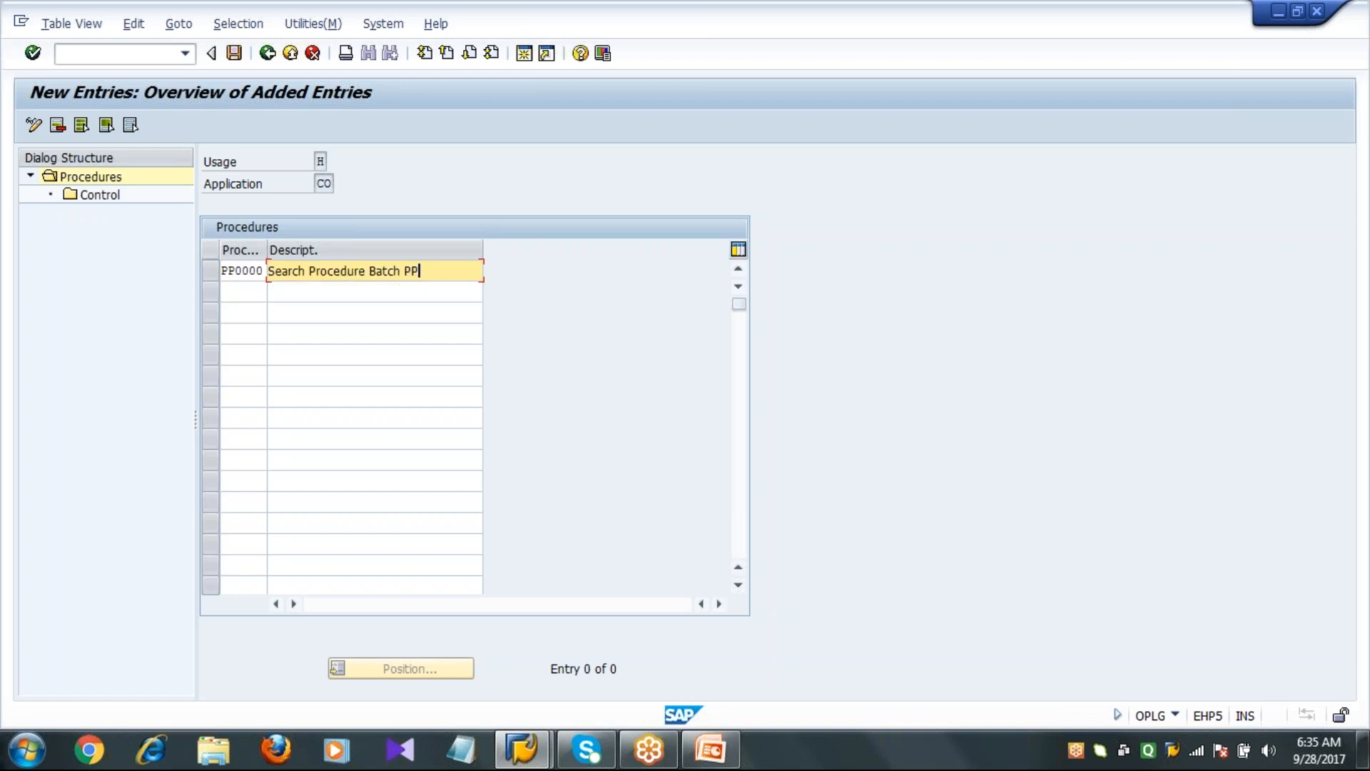
key(Return)
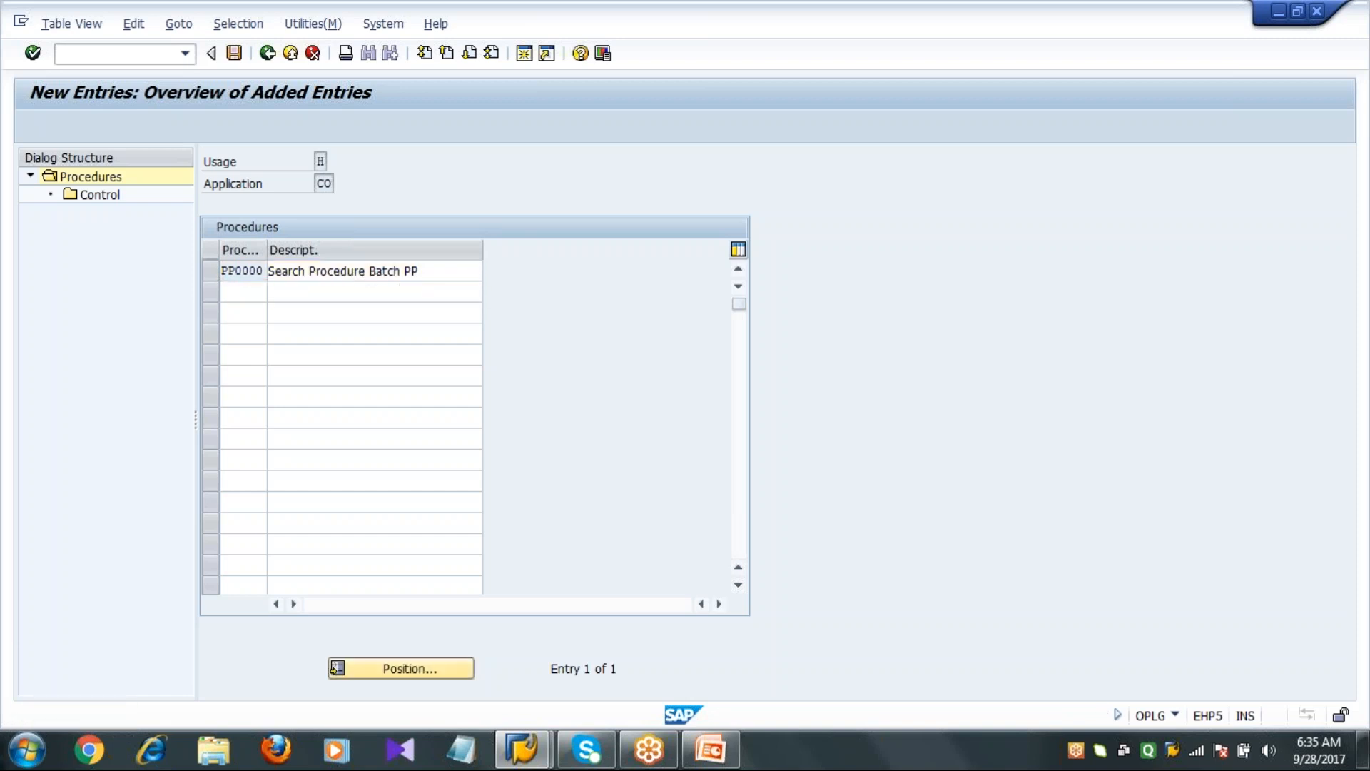
Add condition type P001 as a new control entry of search procedure PP0000
click(210, 269)
click(100, 198)
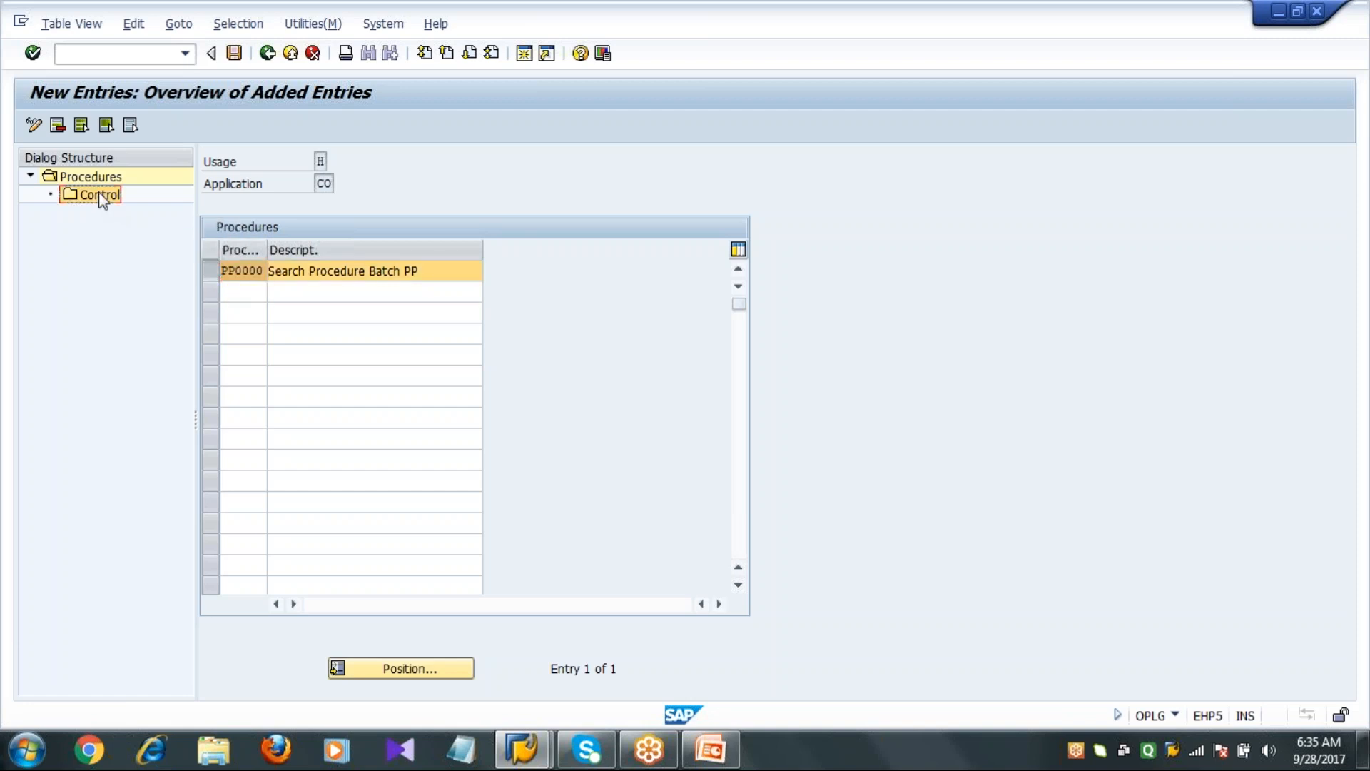
double_click(101, 196)
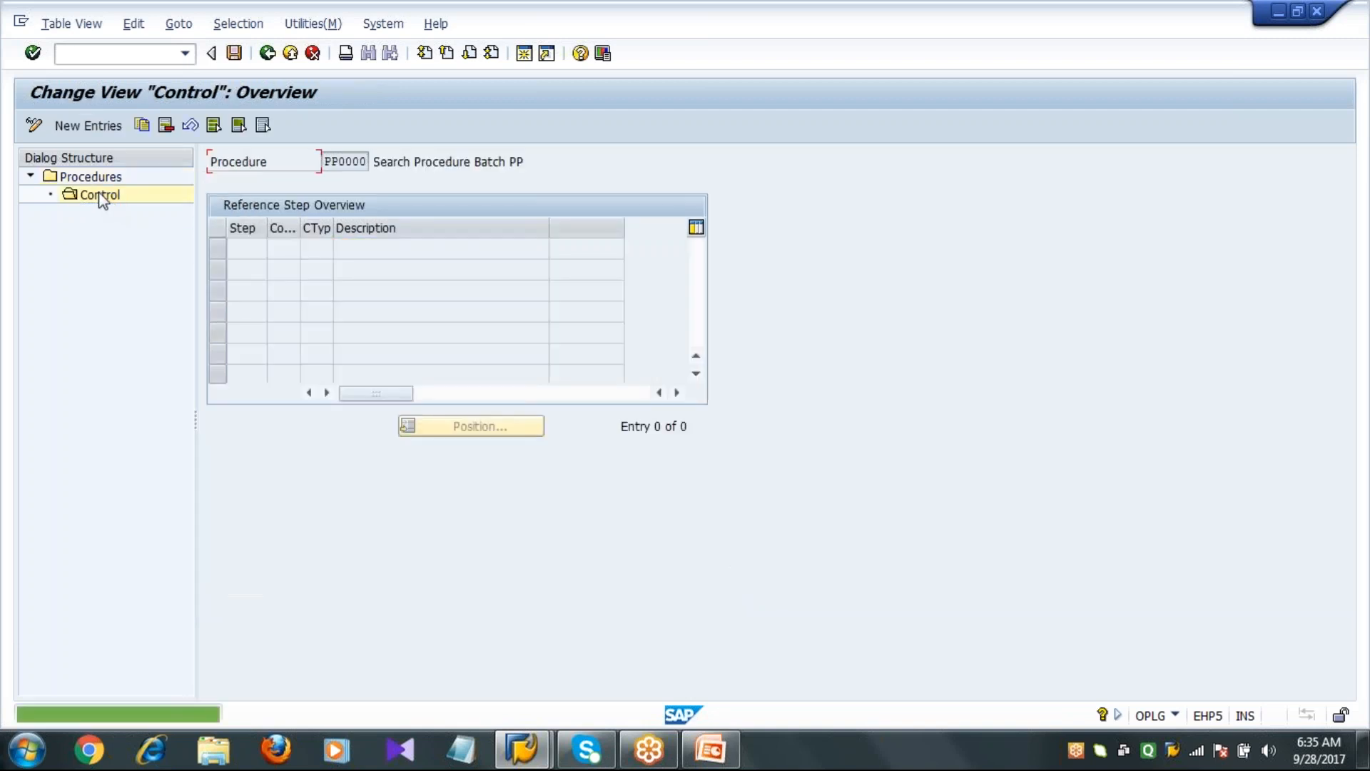
click(90, 126)
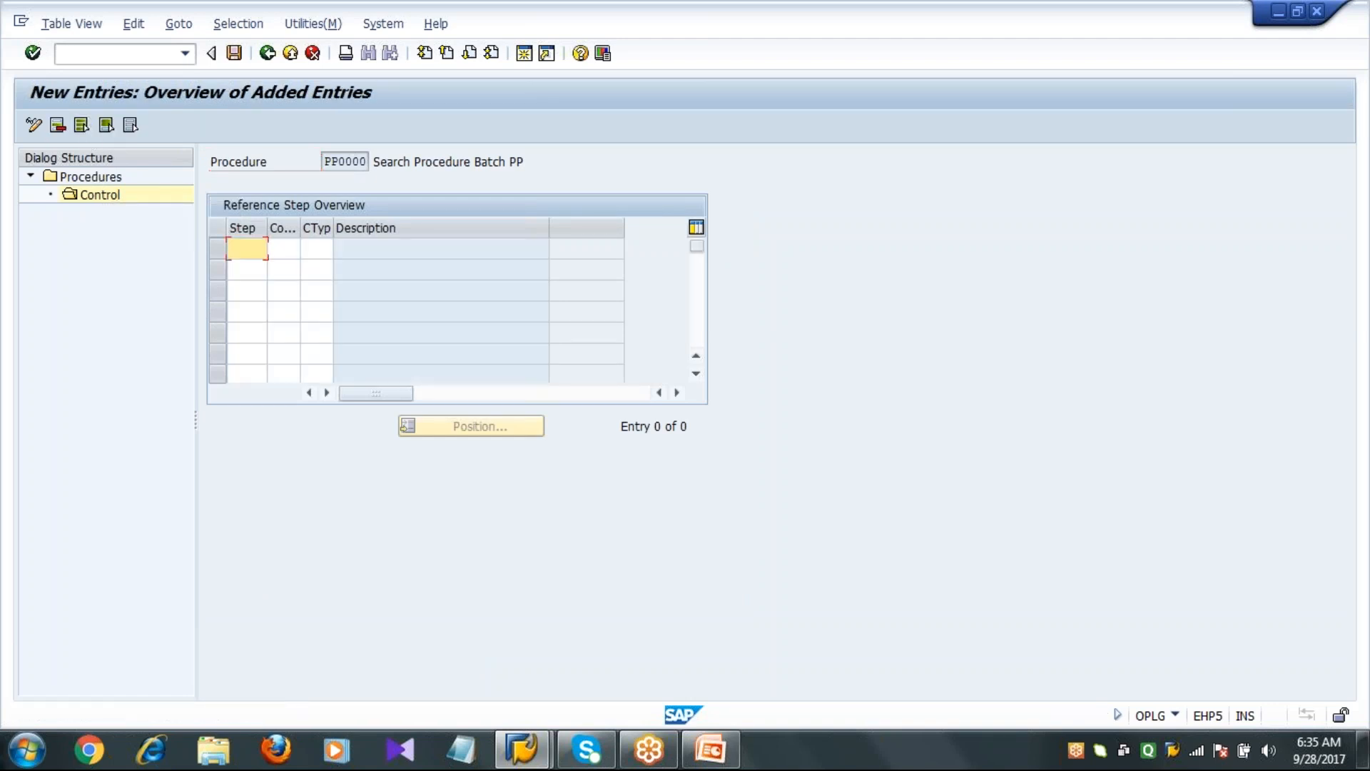
click(317, 250)
text(P001)
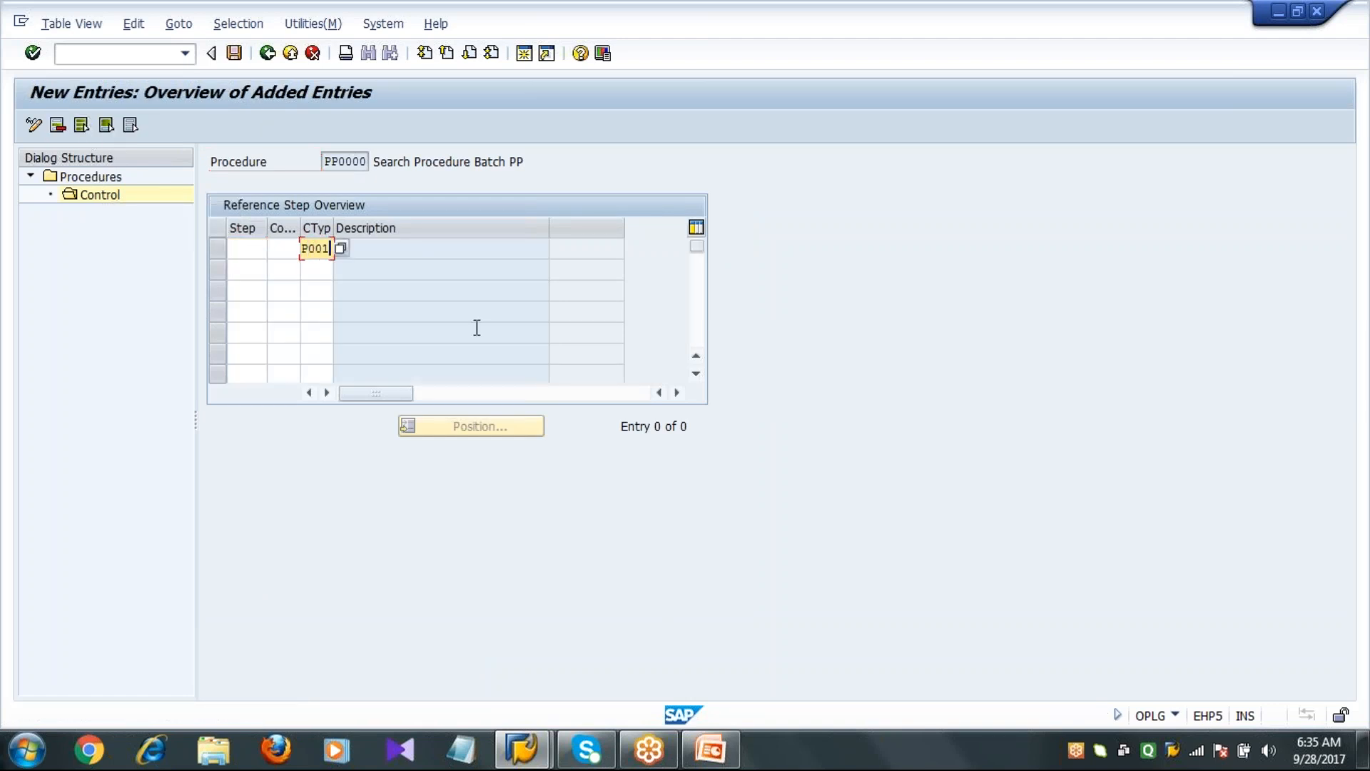
key(Return)
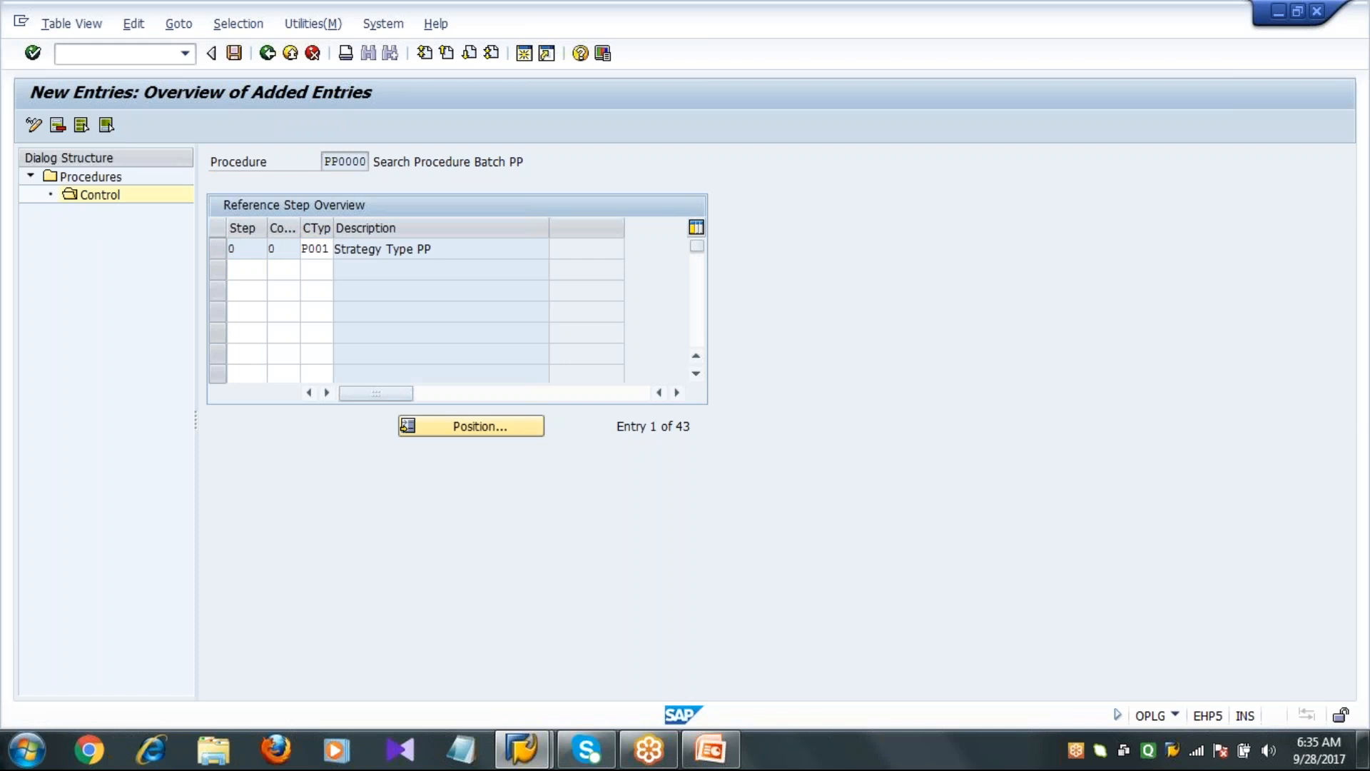
Save the search procedure in the proposed customizing request and return to the IMG structure
click(235, 53)
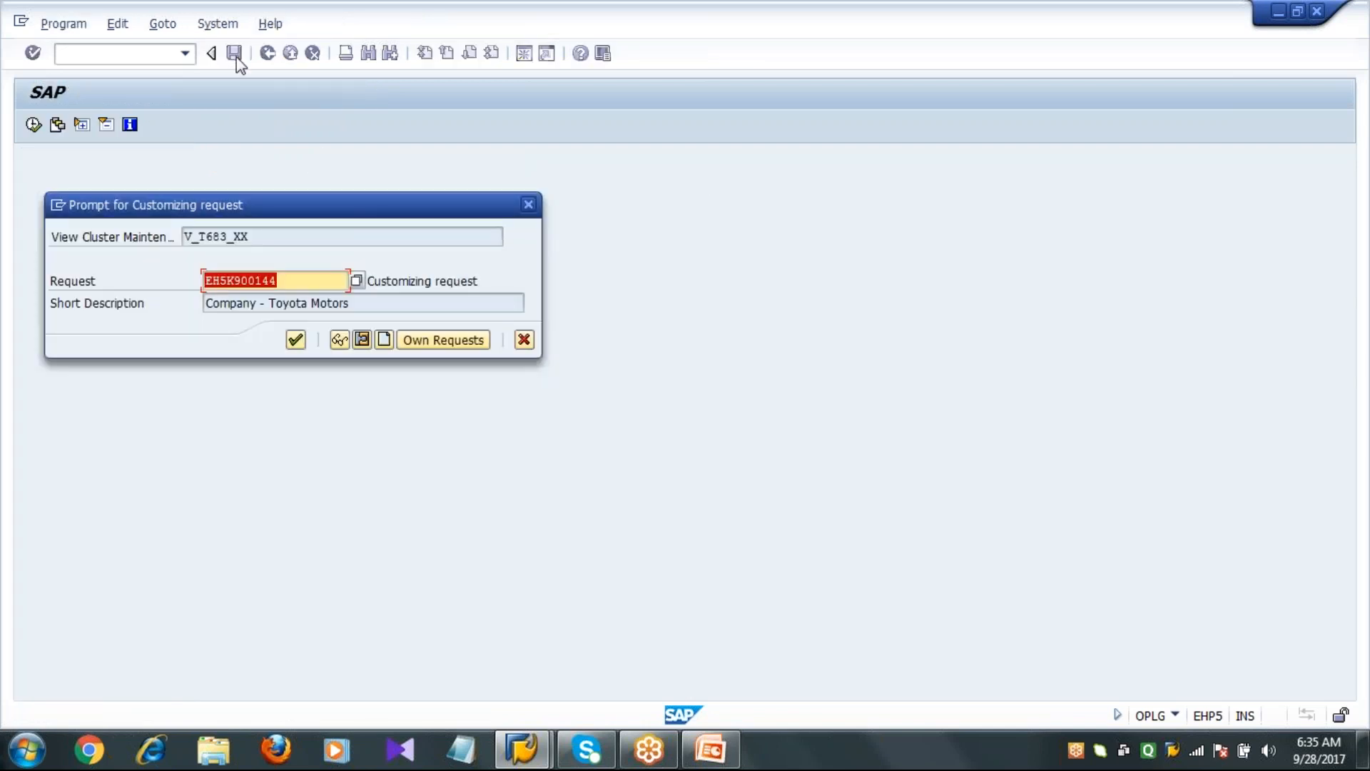
click(294, 340)
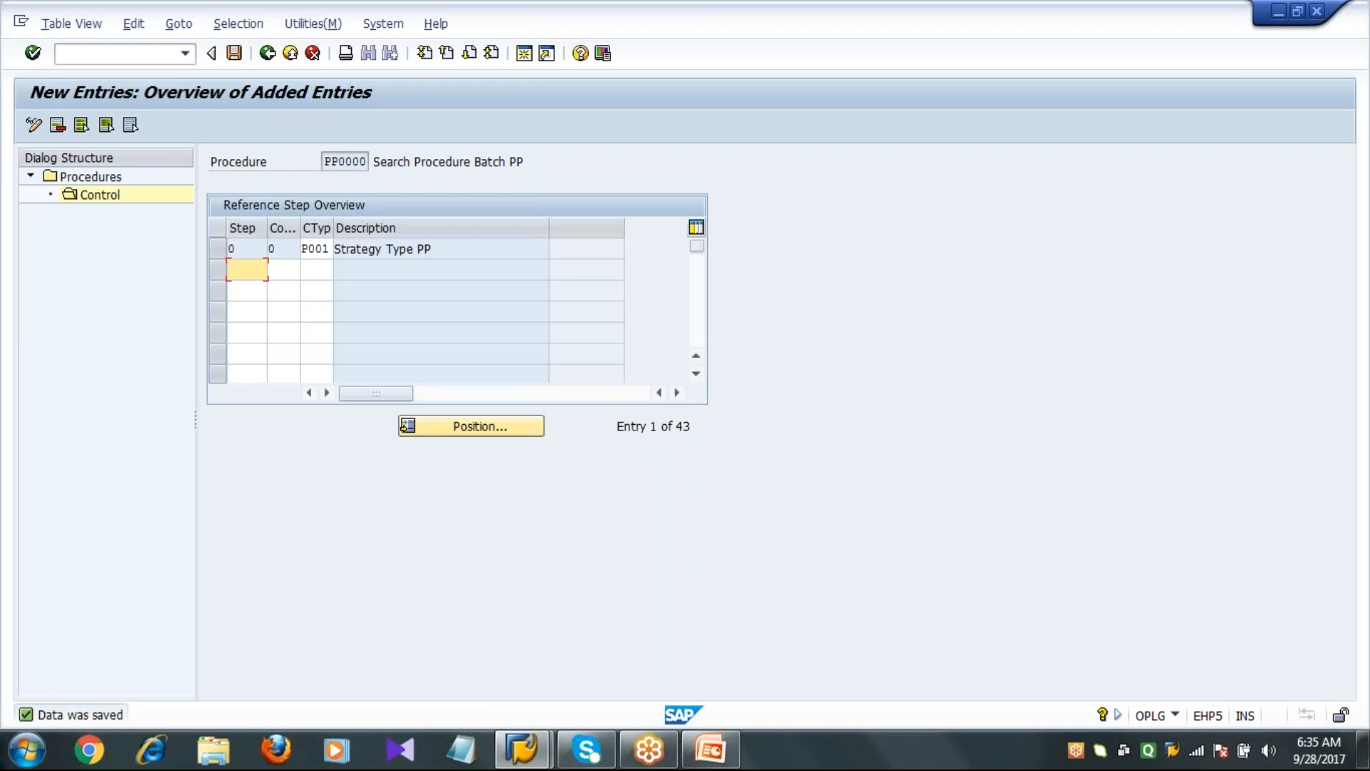
click(267, 54)
click(267, 55)
click(268, 54)
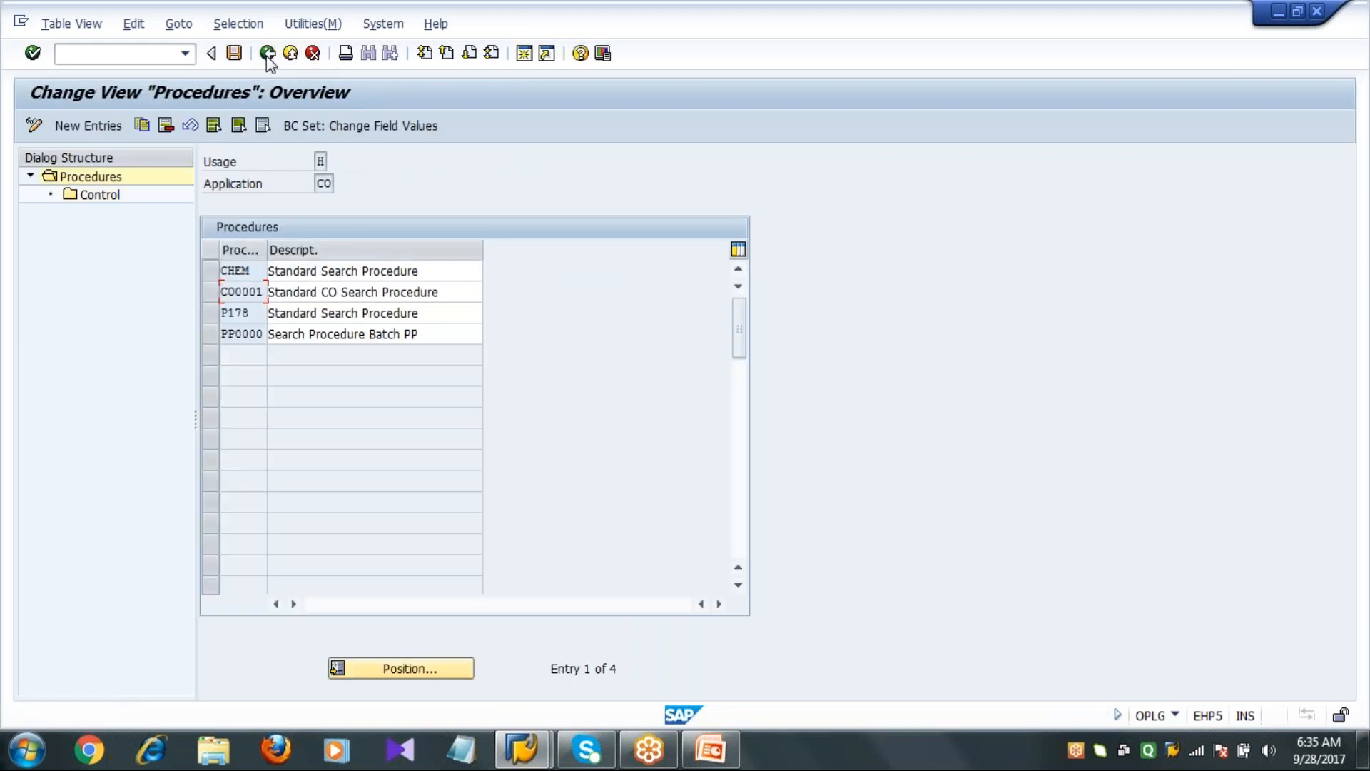
click(267, 55)
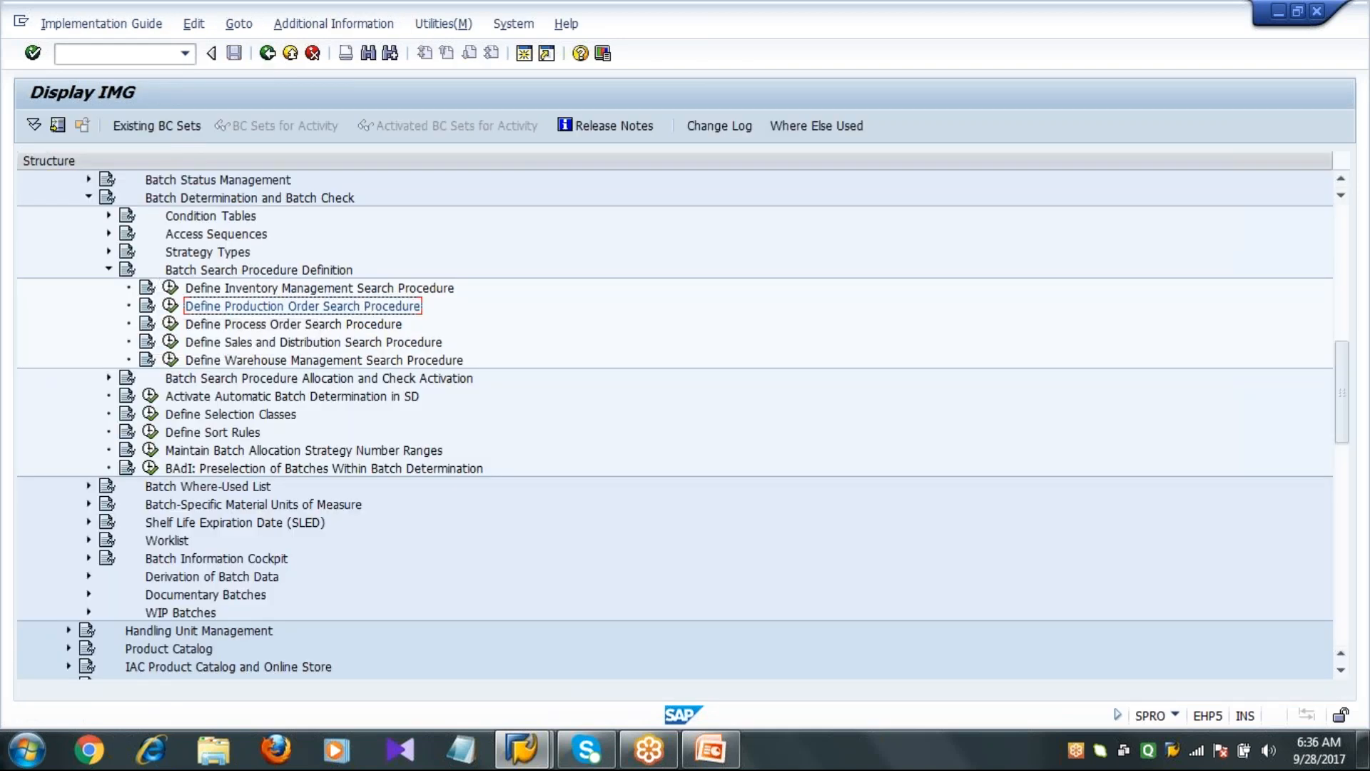
Open the Assign Search Procedure to Production Order and Activate Check activity under Batch Search Procedure Allocation and Check Activation
click(110, 269)
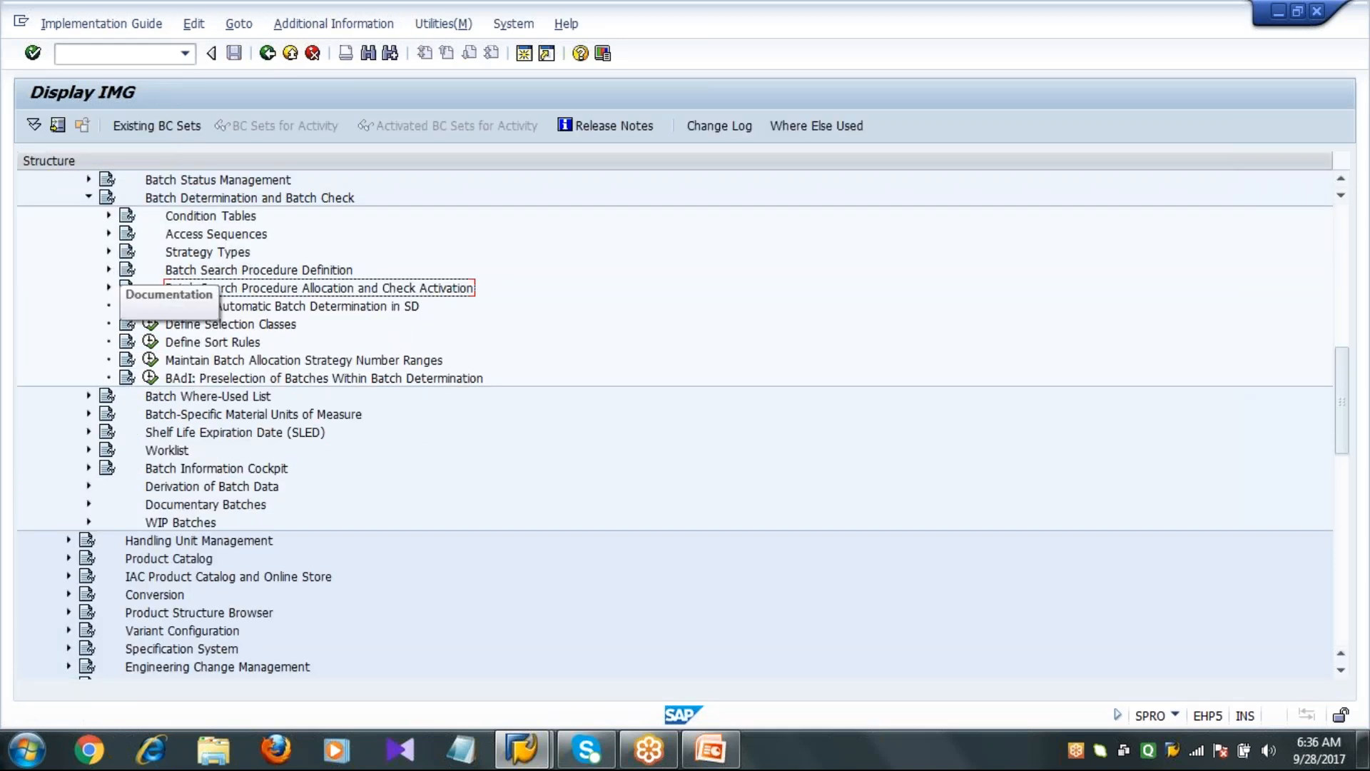
click(109, 288)
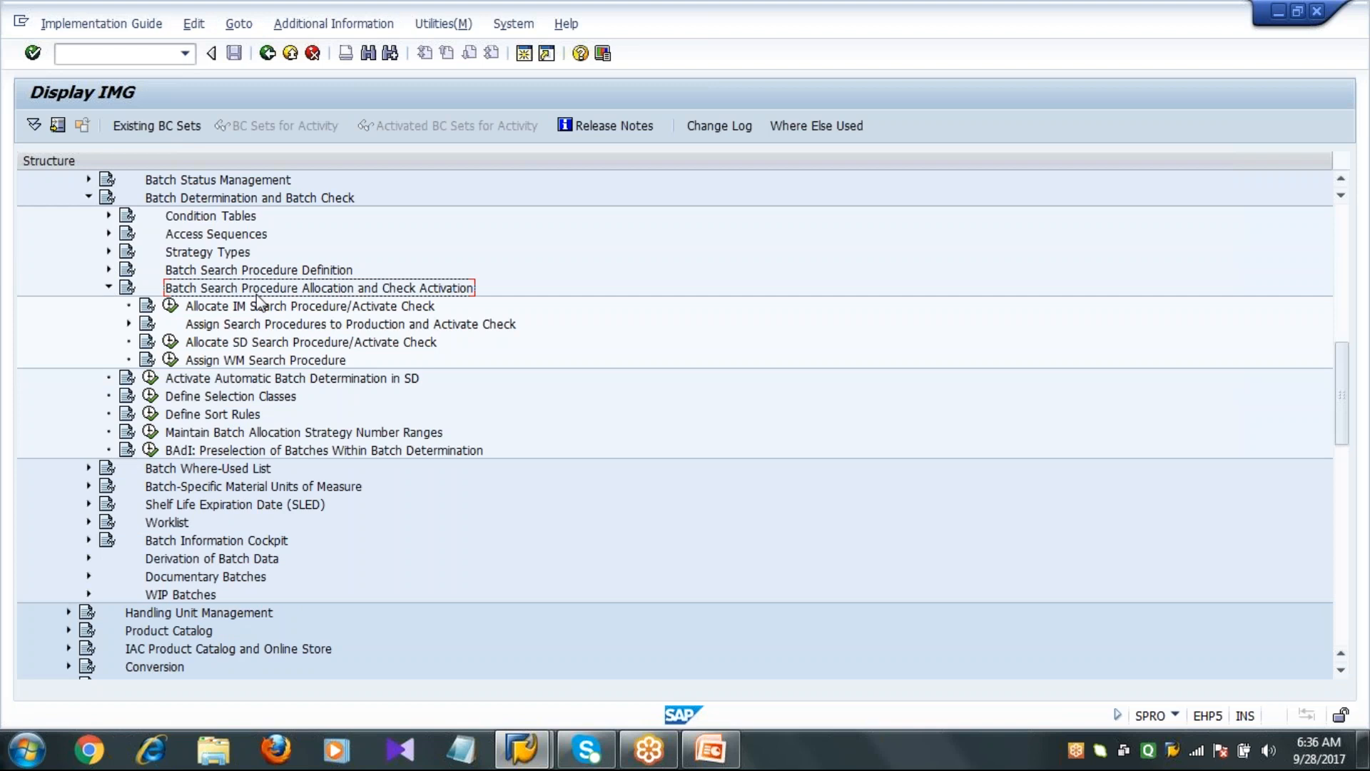
click(129, 329)
click(300, 329)
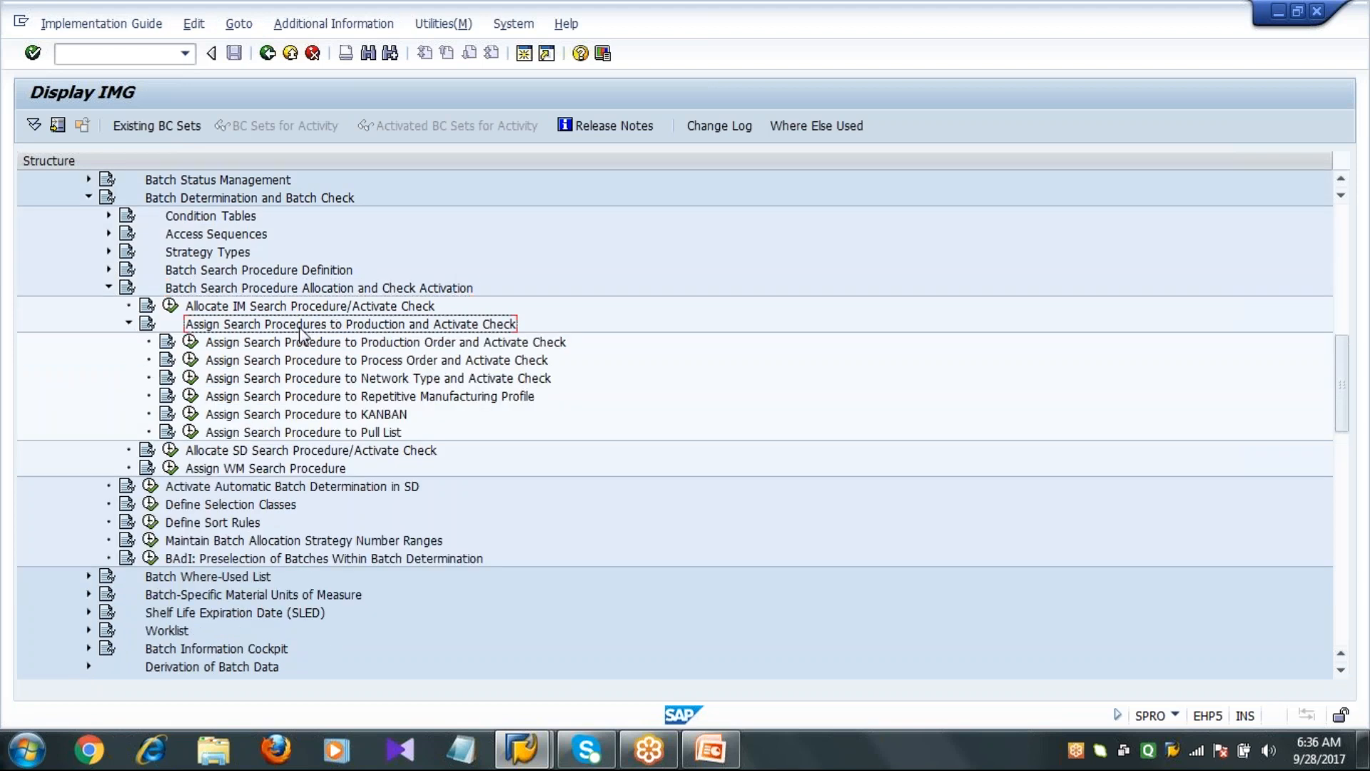
click(244, 344)
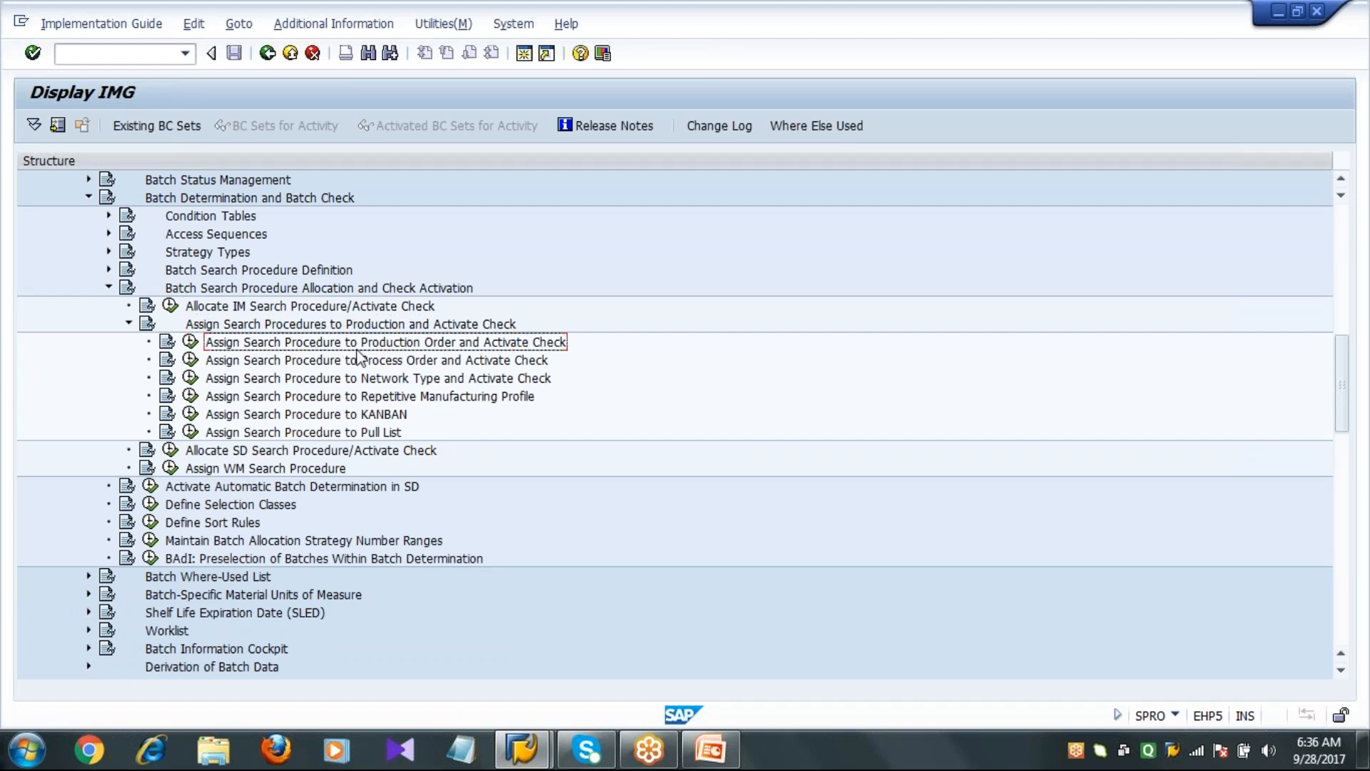
click(190, 342)
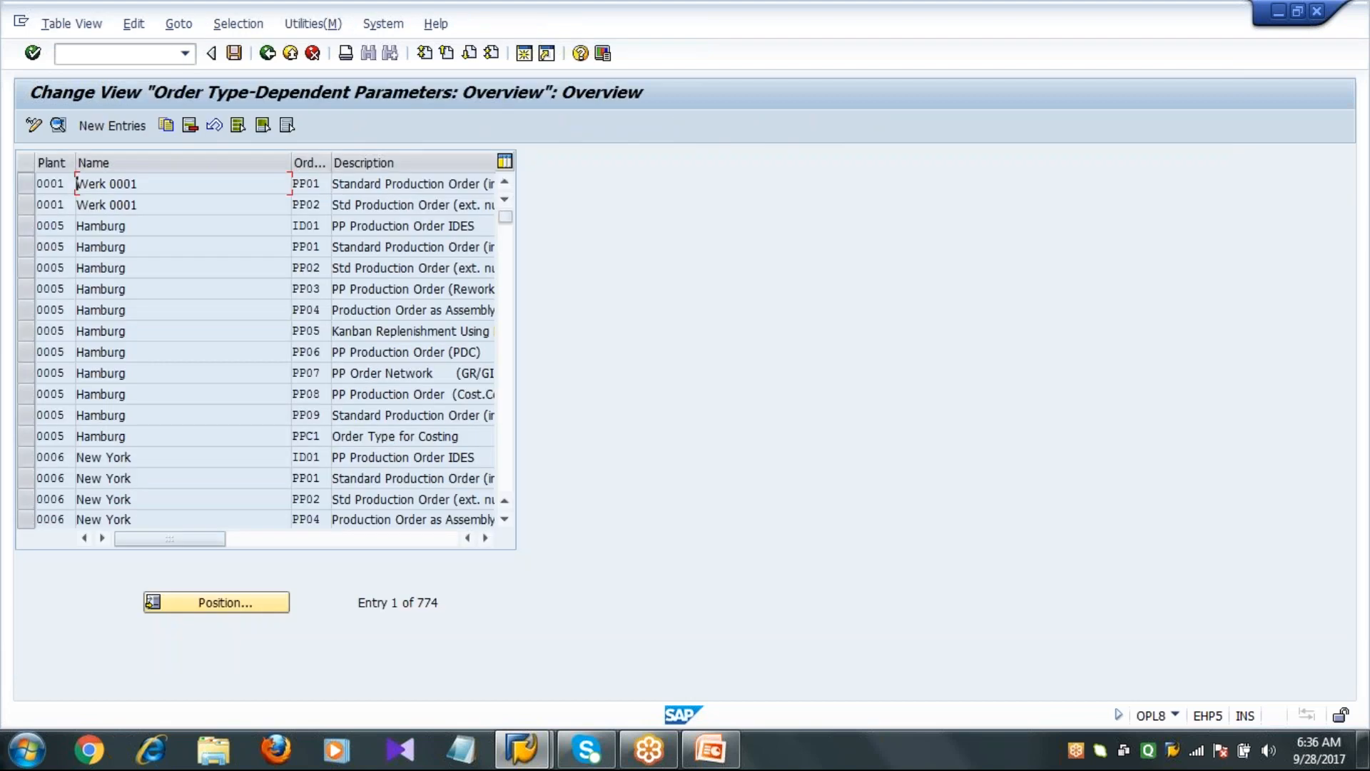
Find the entry for plant 1000 and order type PP01 and open its order type-dependent parameter details
click(246, 606)
text(1000)
key(Tab)
text(PP01)
key(Return)
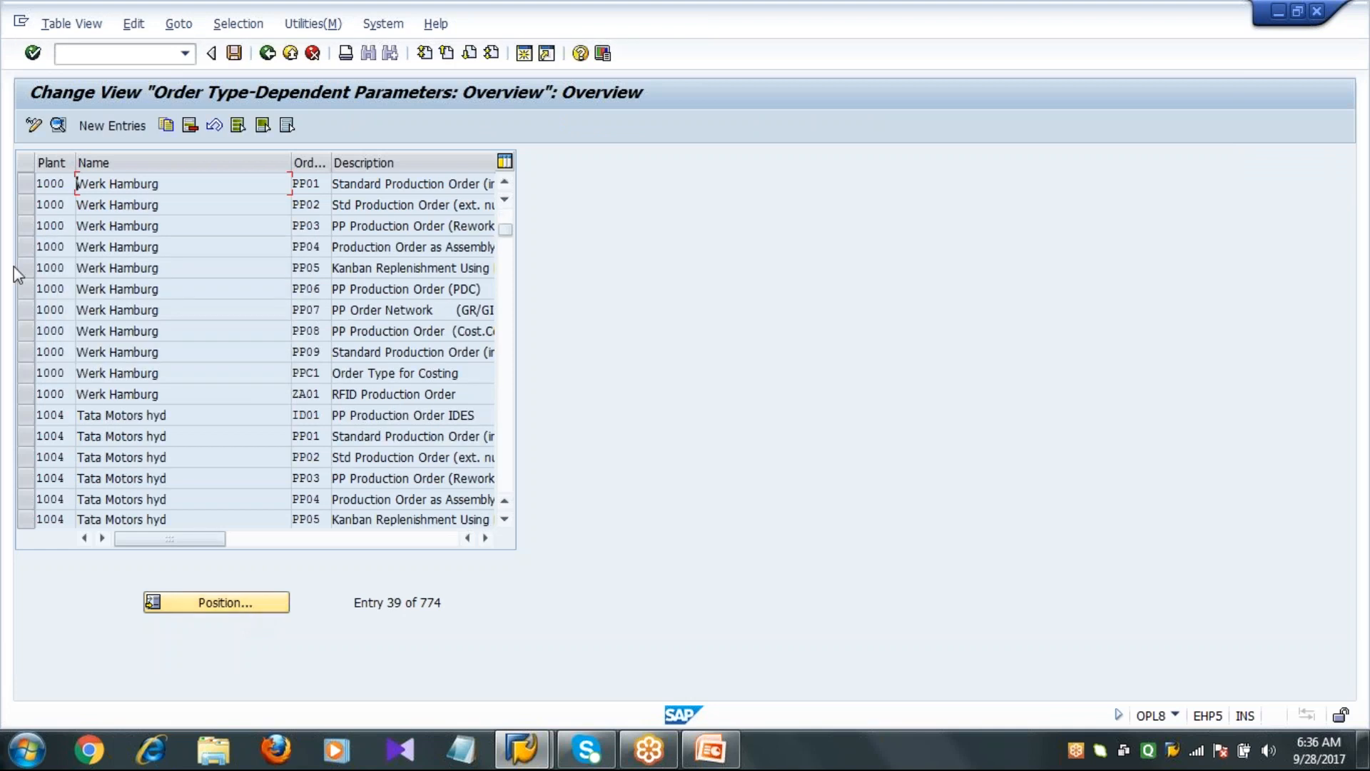
click(27, 188)
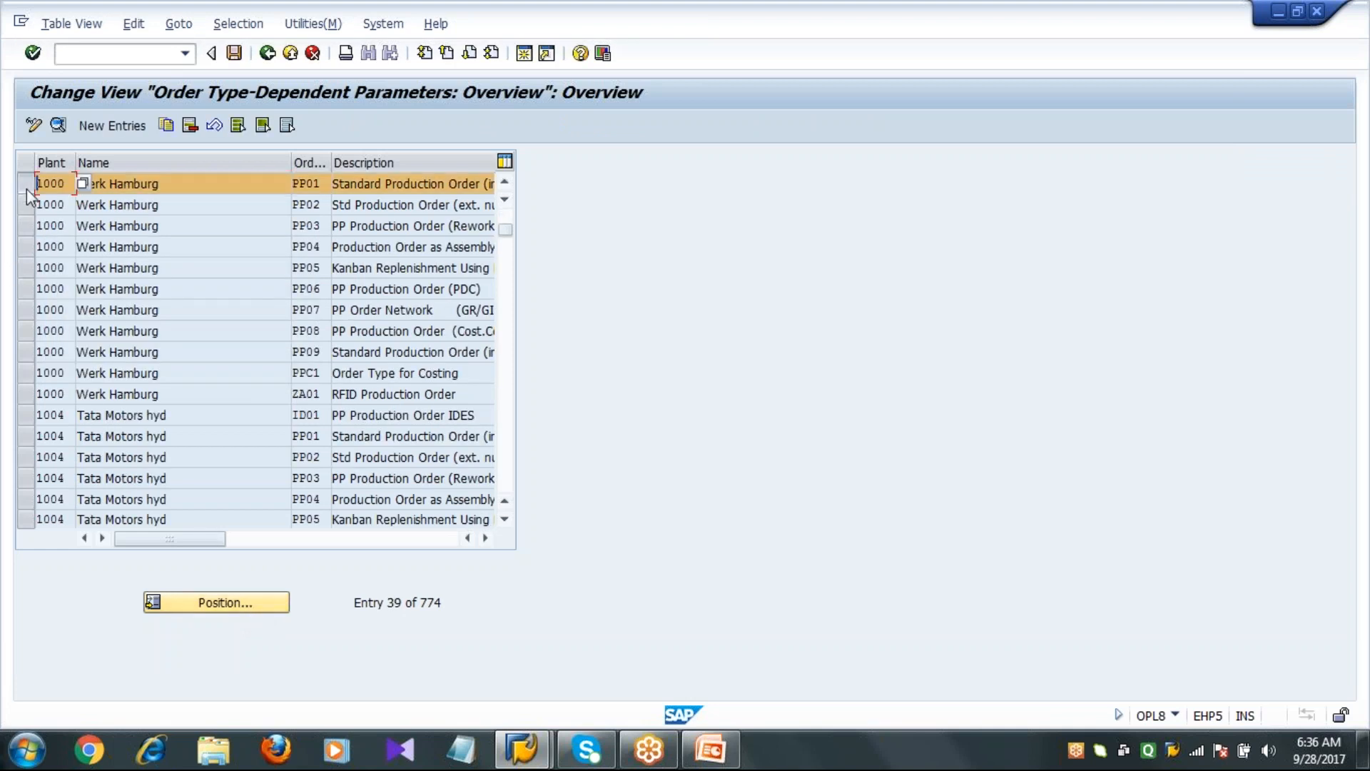
click(58, 123)
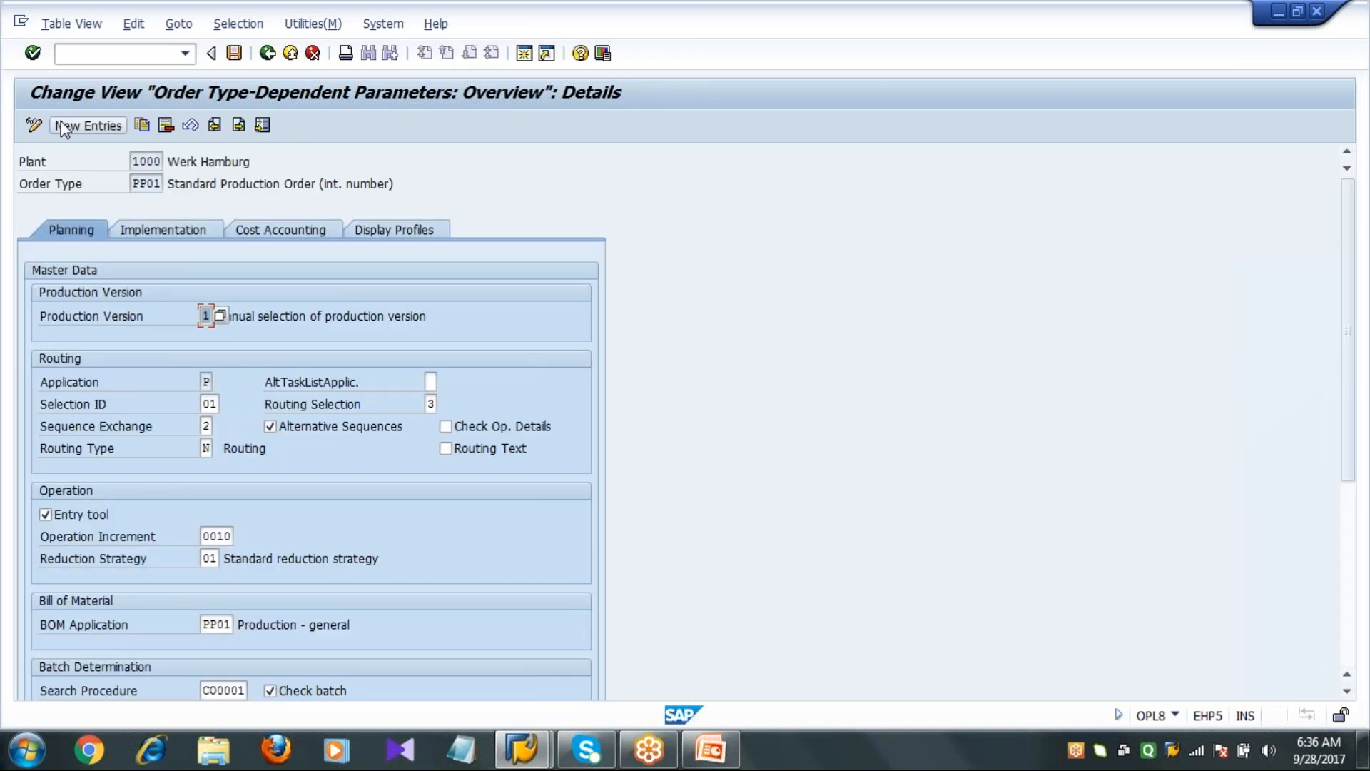
Set the batch determination search procedure to PP0000 for plant 1000 and order type PP01
click(1351, 675)
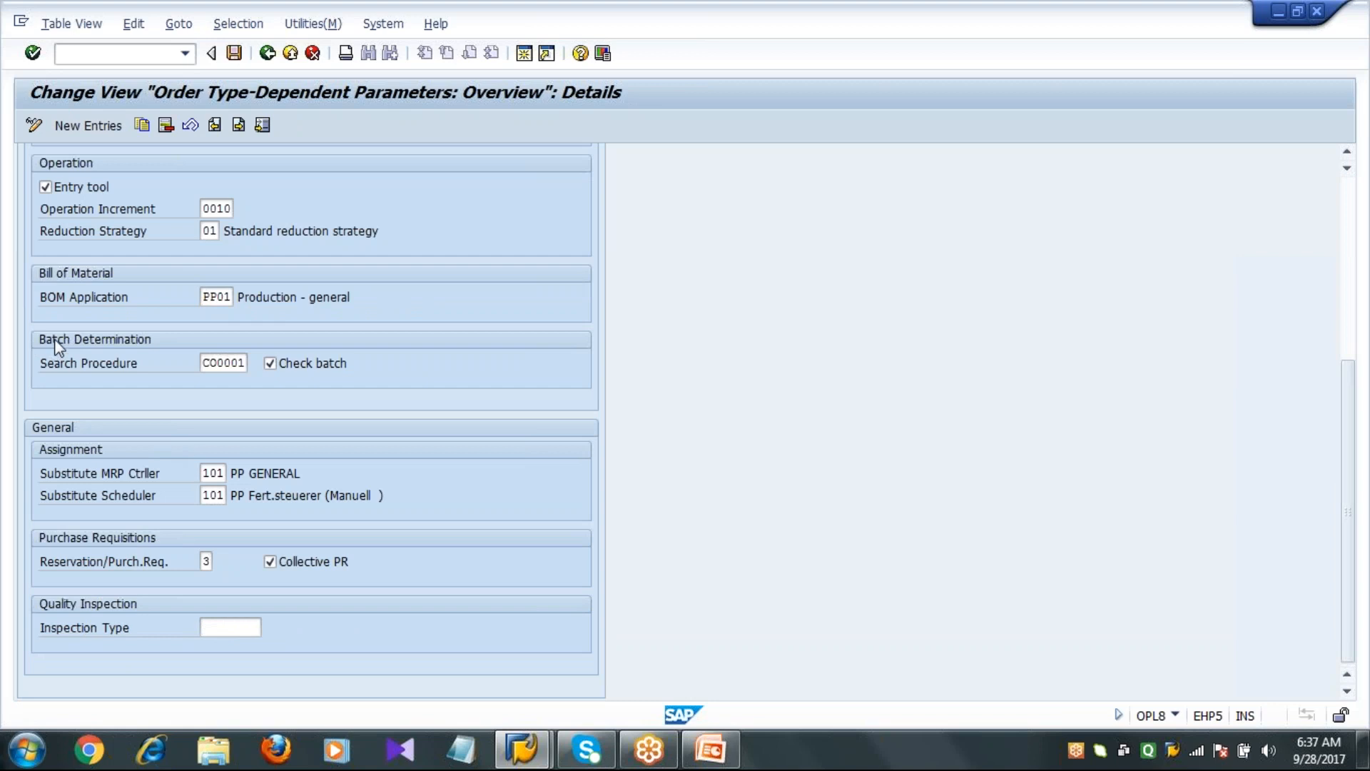
click(203, 364)
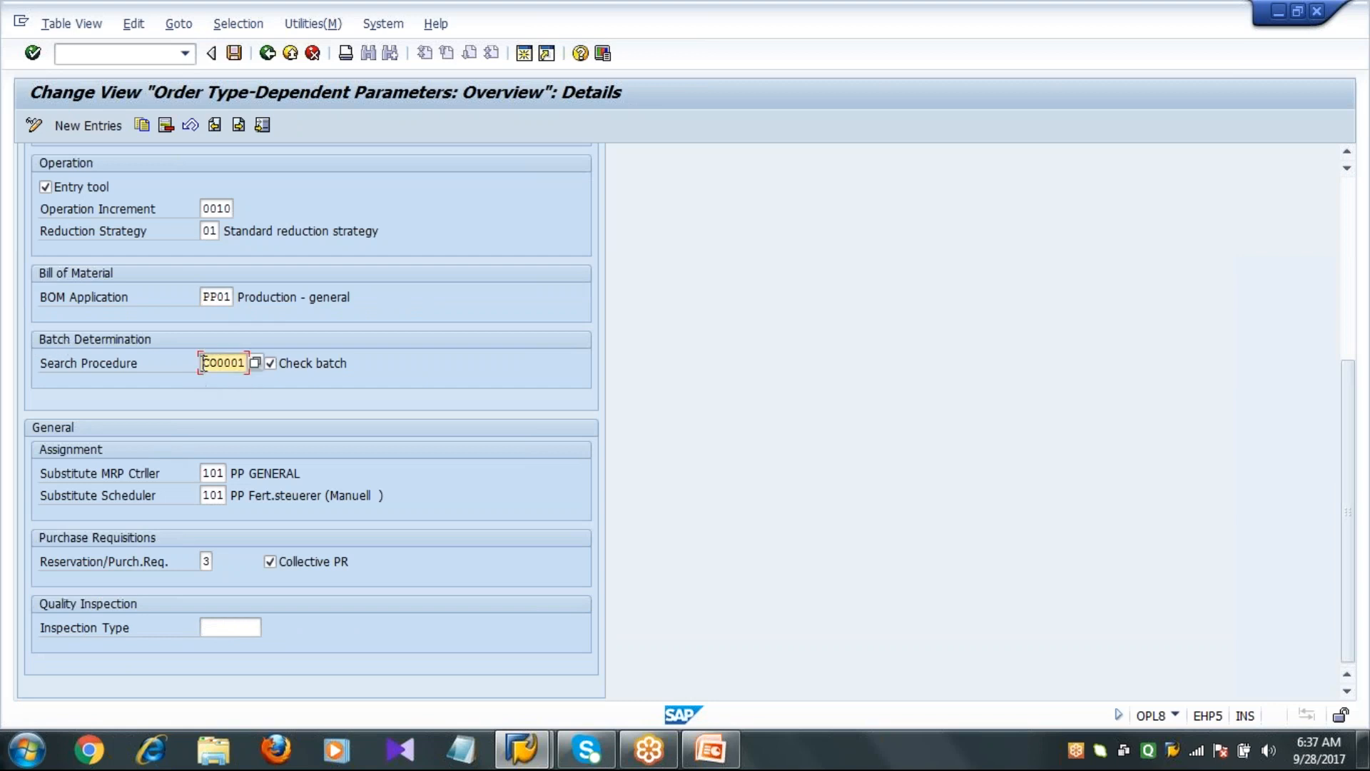
key(Delete)
key(Delete)
key(Delete)
key(Delete)
key(Delete)
key(Delete)
text(PP0000)
Save the order type parameters in the proposed customizing request and return to the SAP Easy Access screen
click(234, 55)
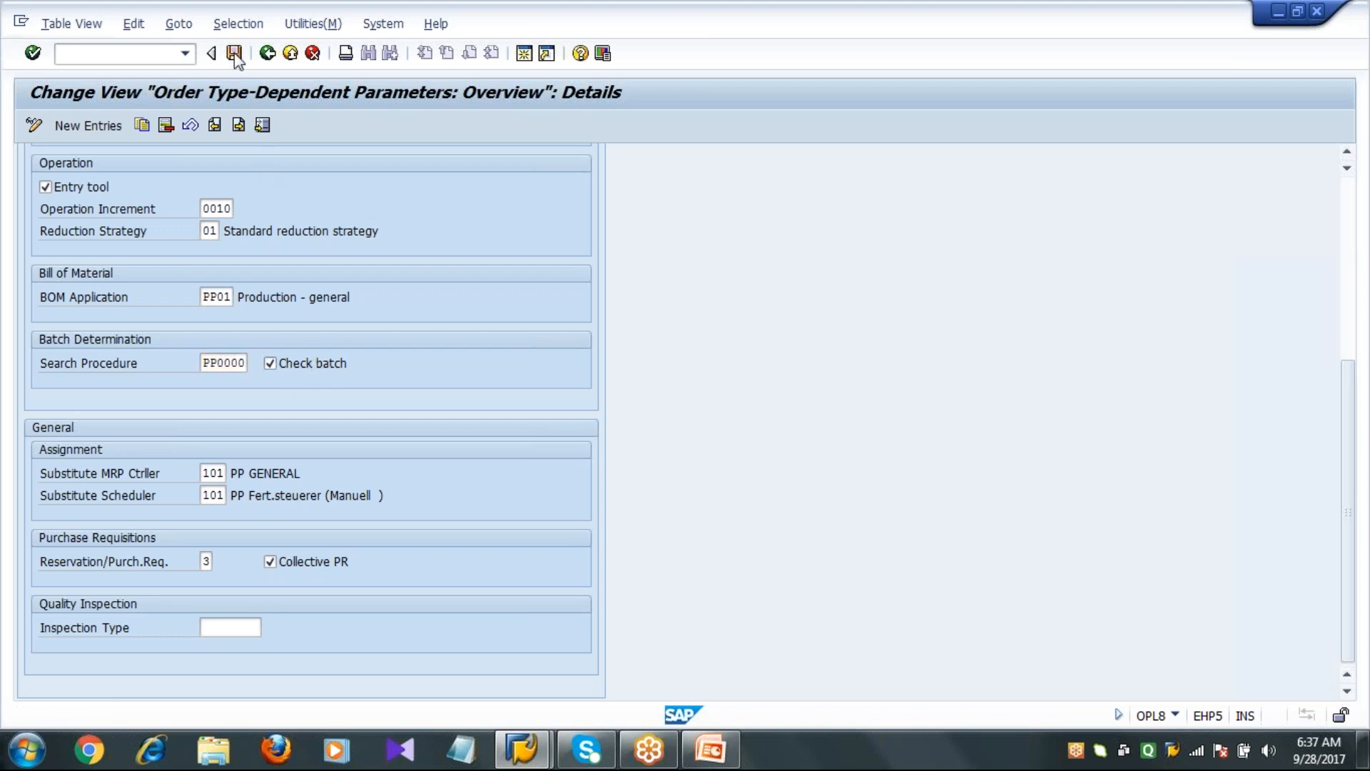
key(Return)
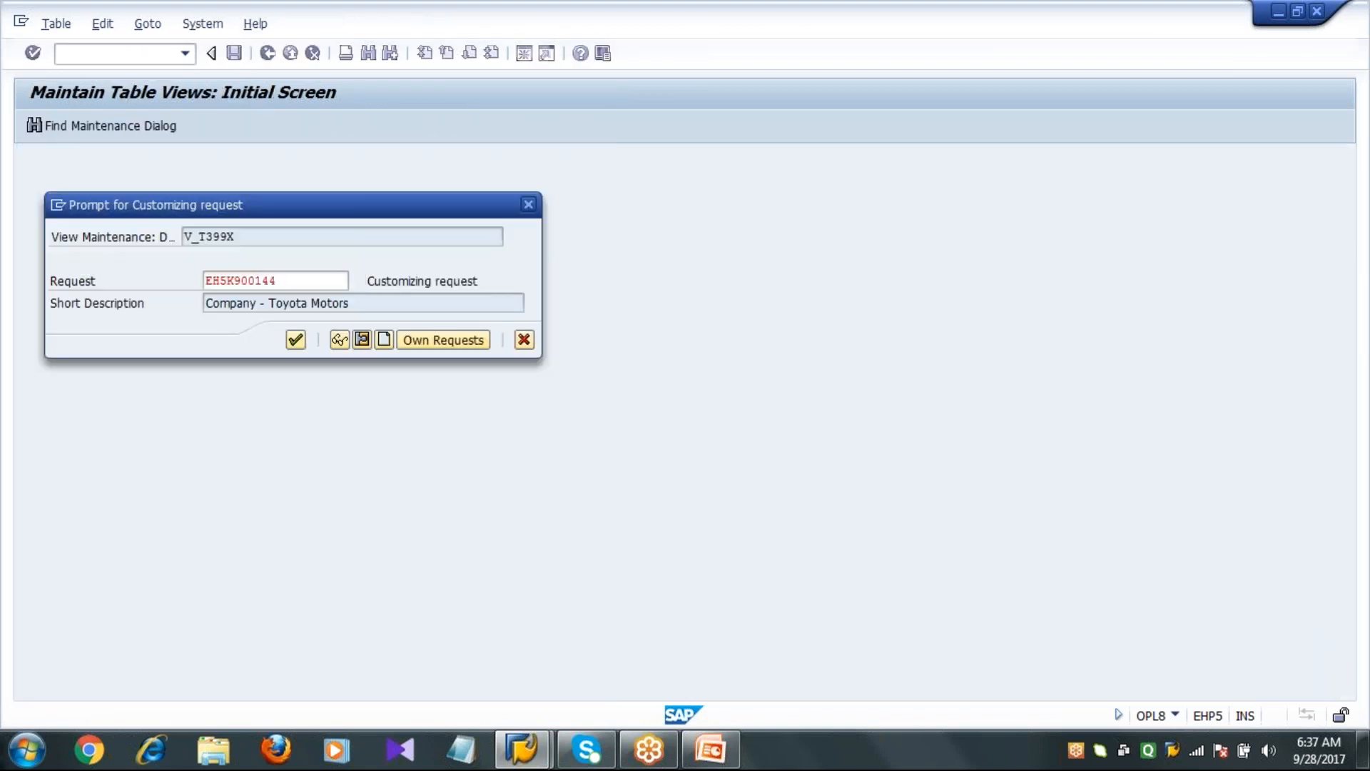
click(267, 54)
click(268, 54)
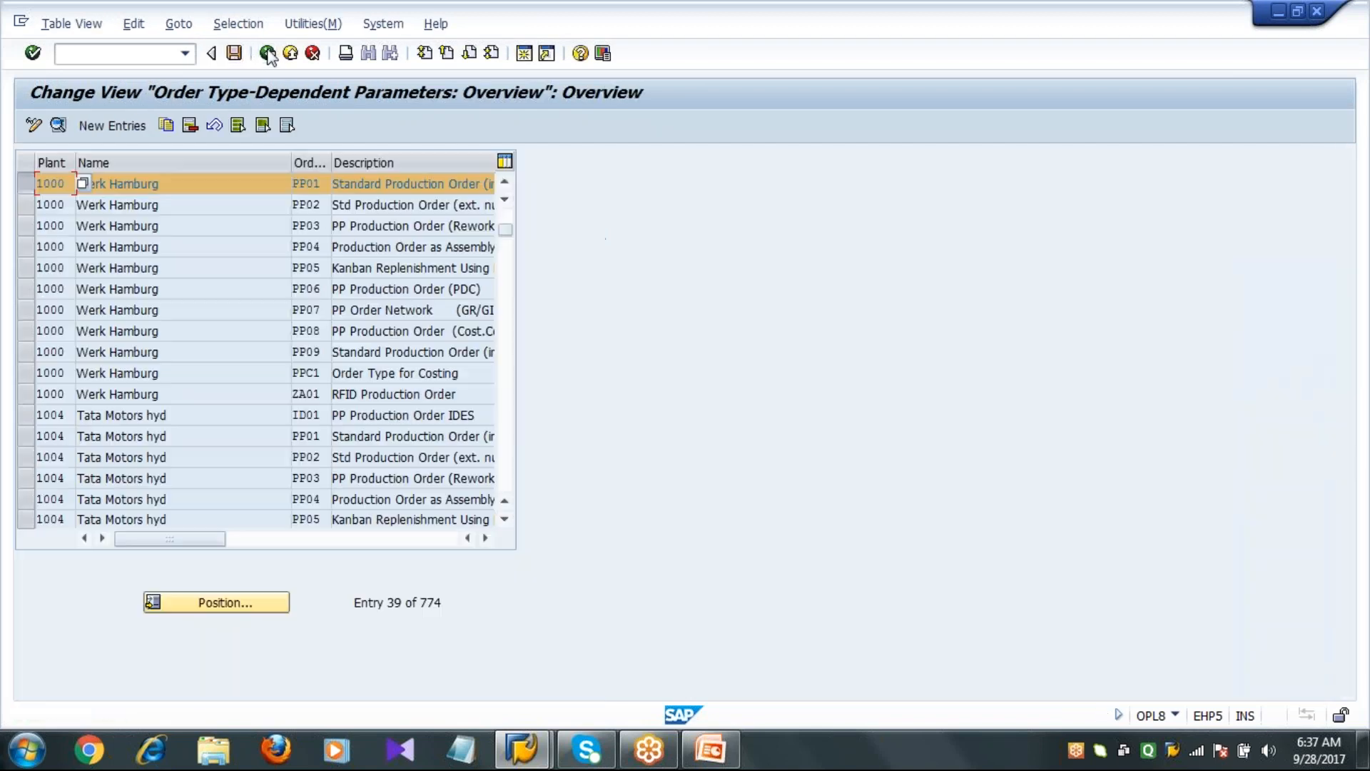
click(268, 54)
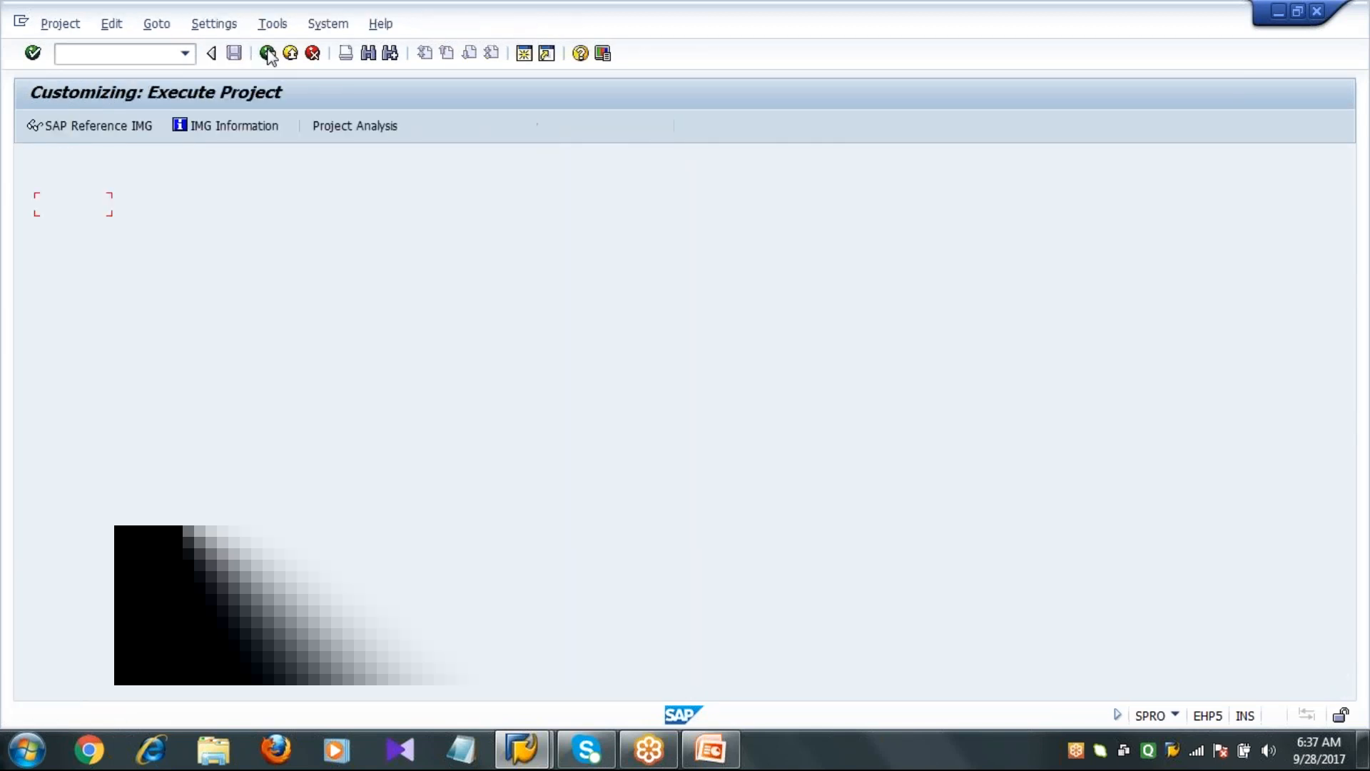
click(268, 54)
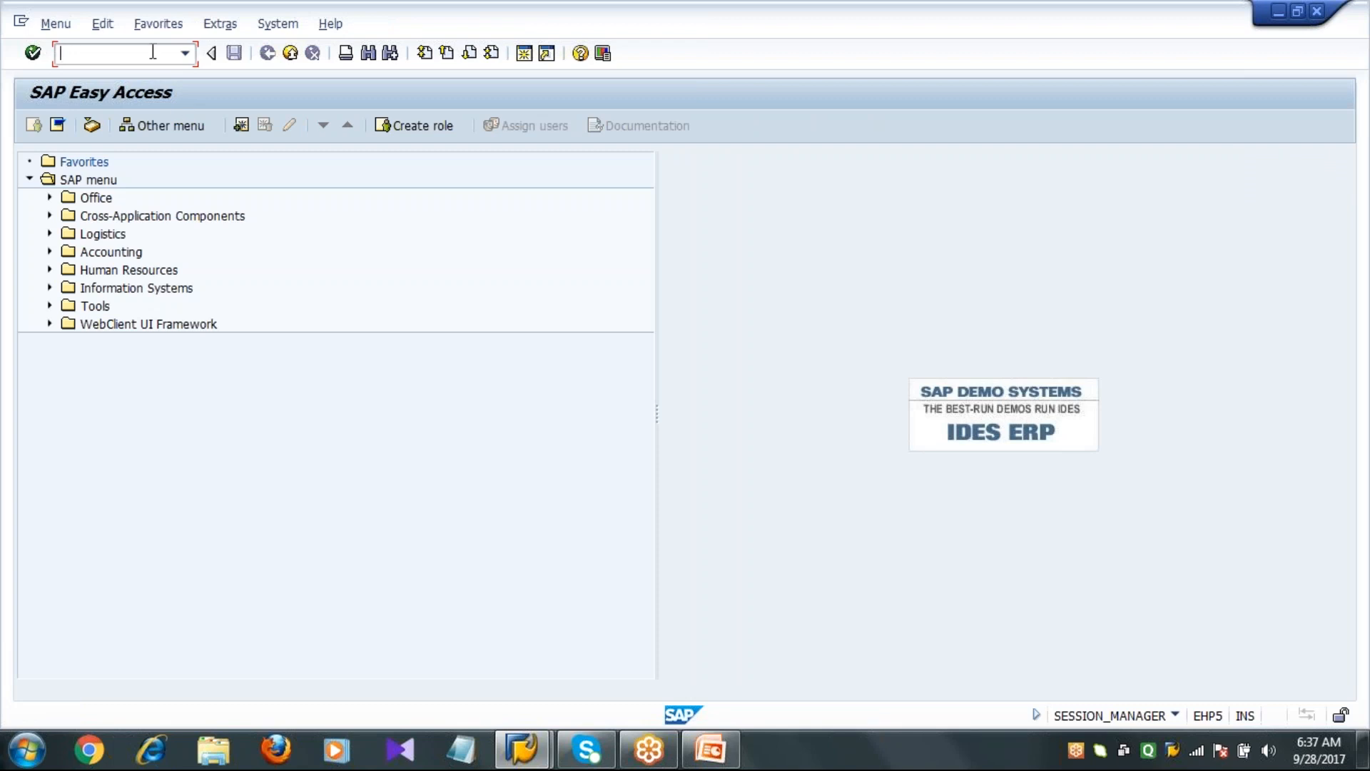
Switch to the PowerPoint presentation and review the slides on batch configuration and the steps to perform batch
click(711, 750)
click(113, 104)
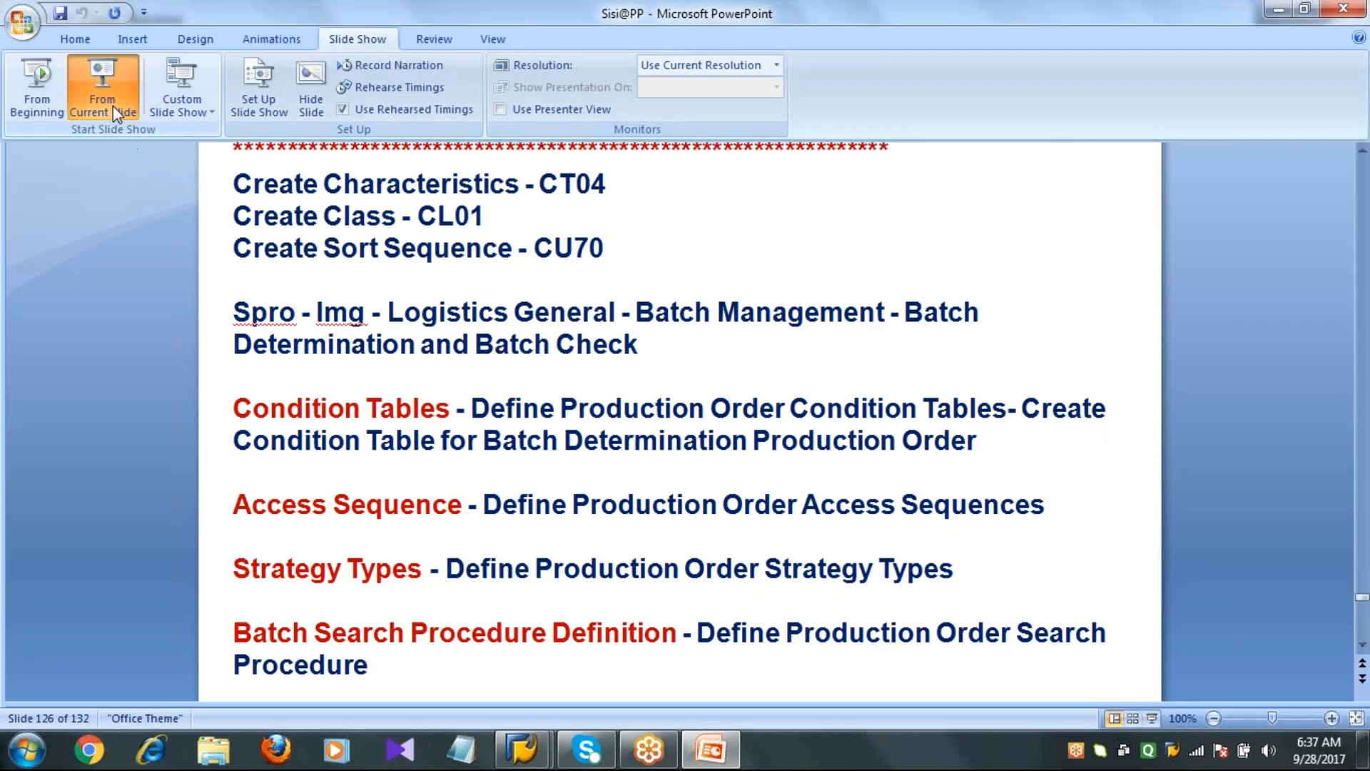
key(Right)
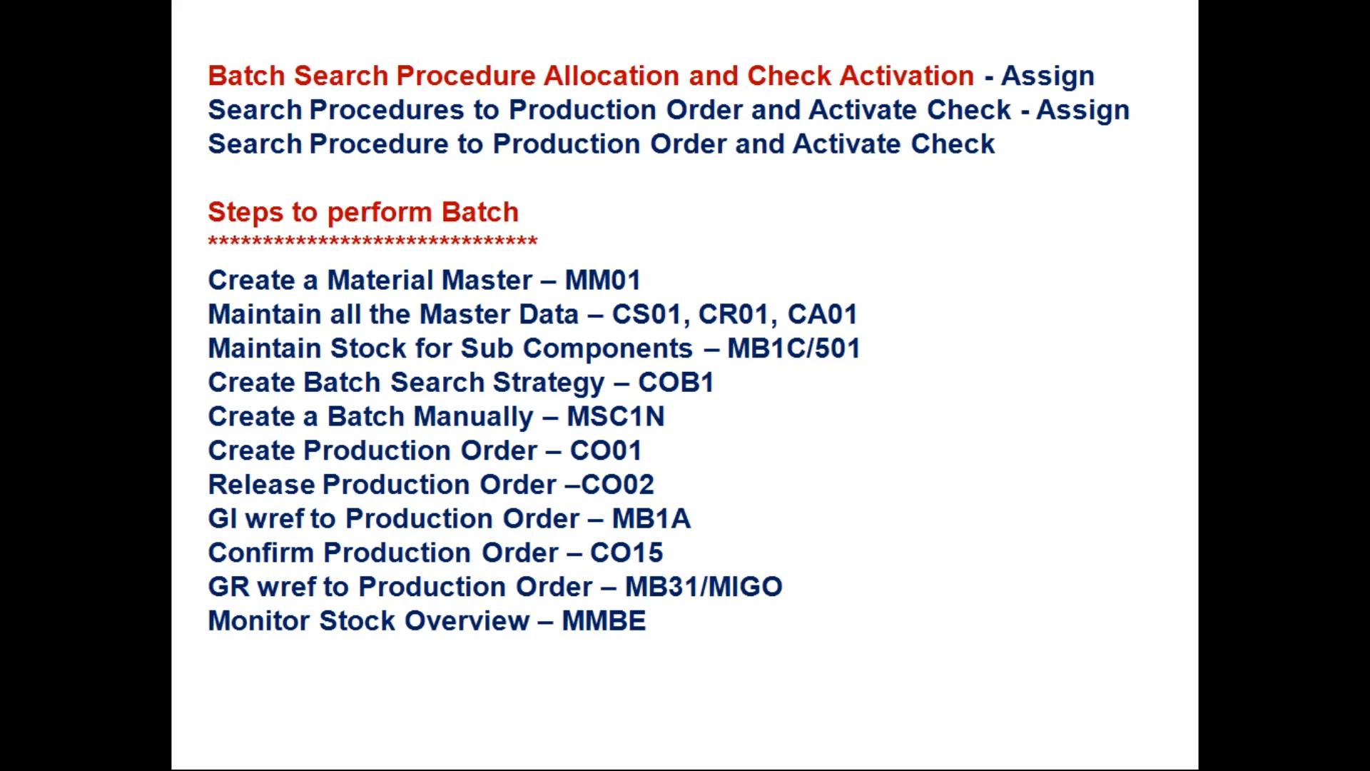
key(Escape)
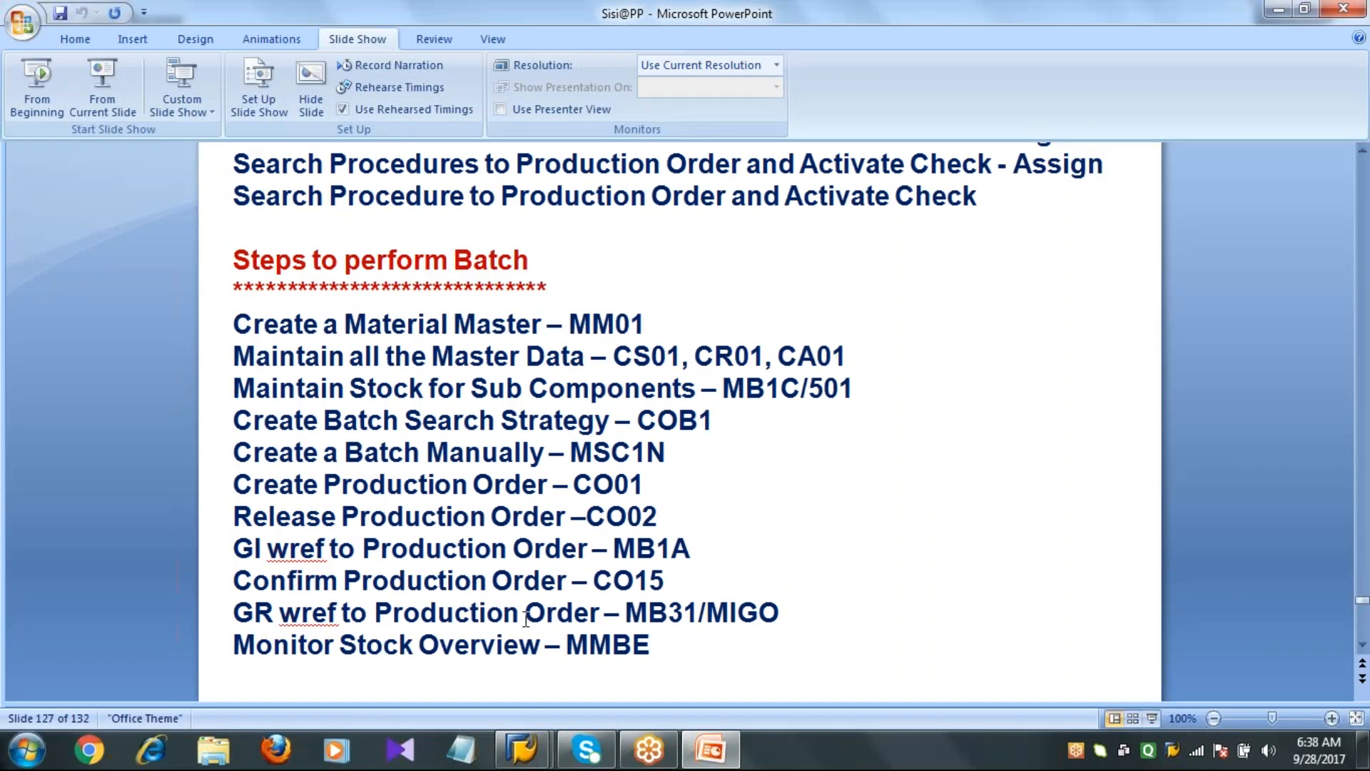
Switch back to SAP, start material creation in MM01 for Mechanical Engineering, and check the Finished product entries among the material types
mouse_move(529, 758)
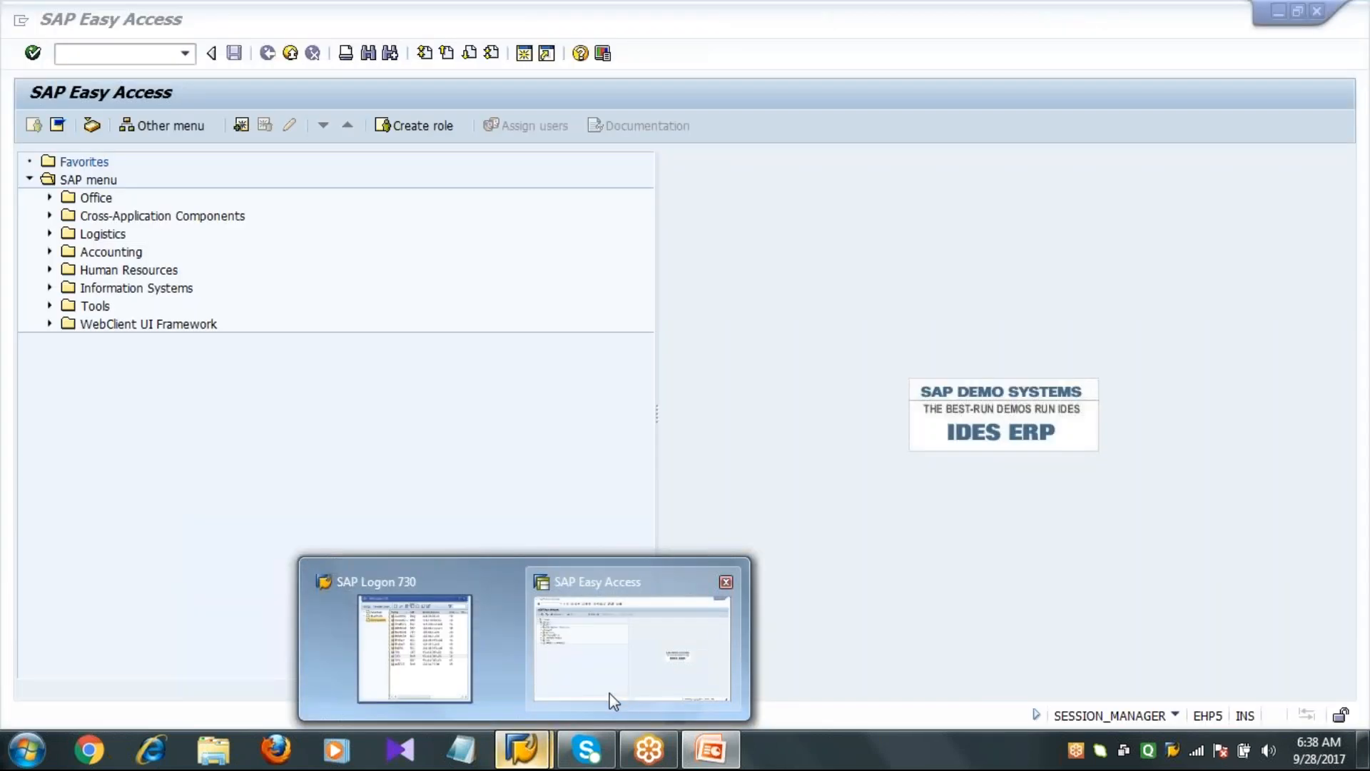
click(612, 700)
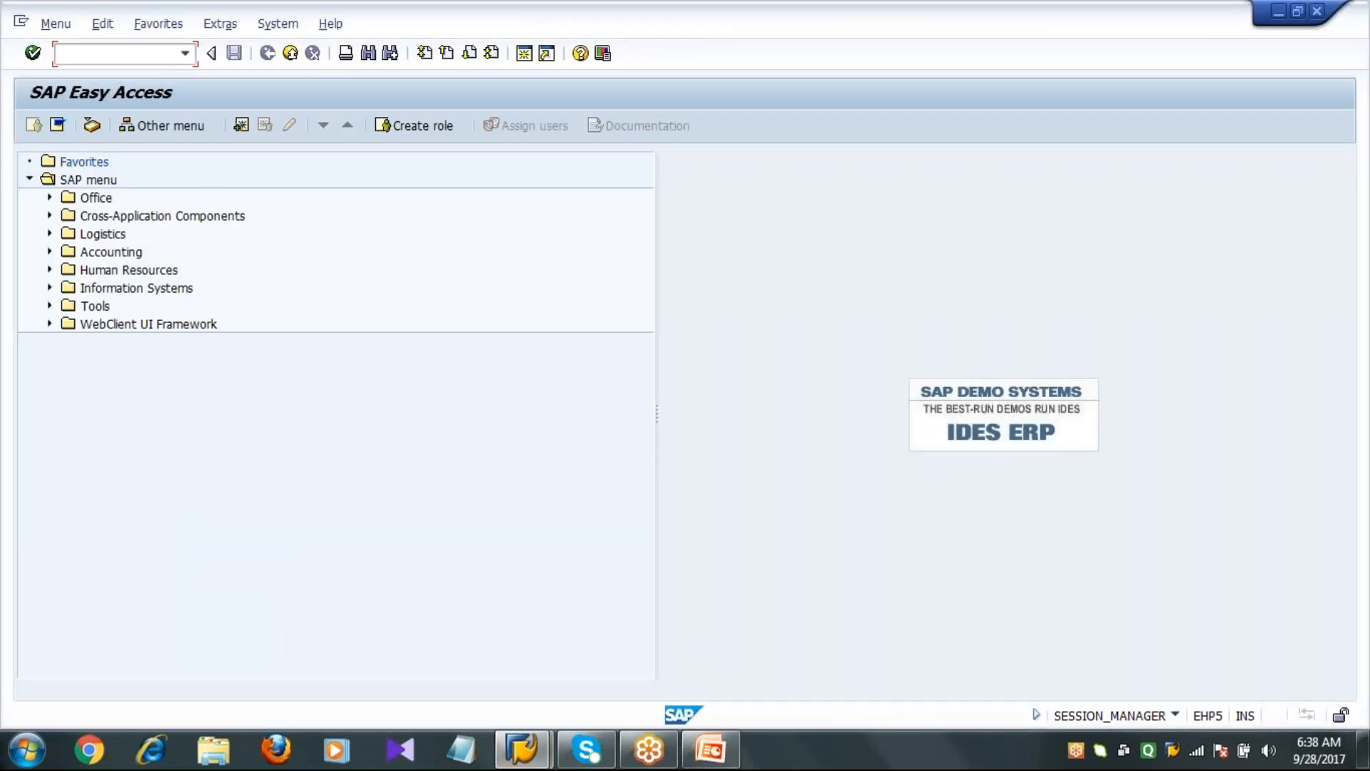
text(MM01)
key(Return)
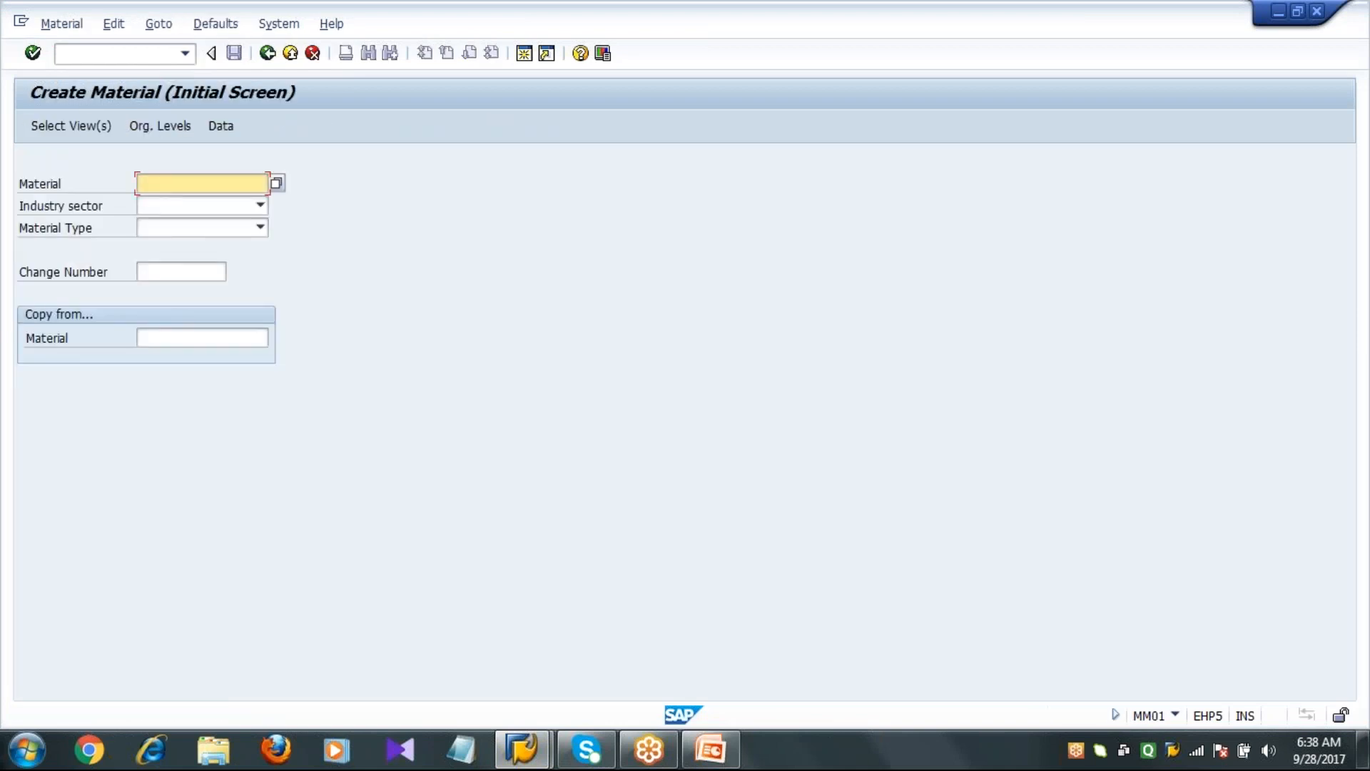
key(Tab)
key(m)
key(Tab)
key(f)
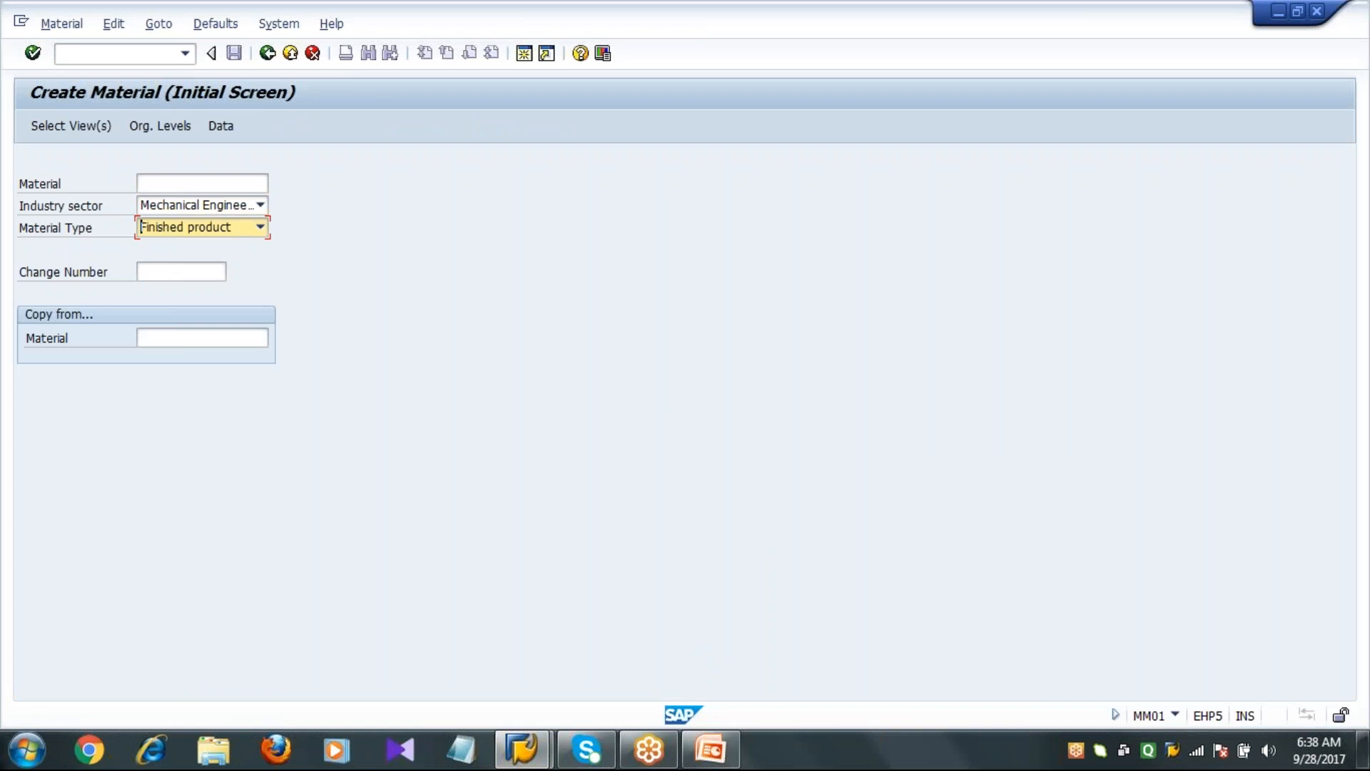
click(259, 227)
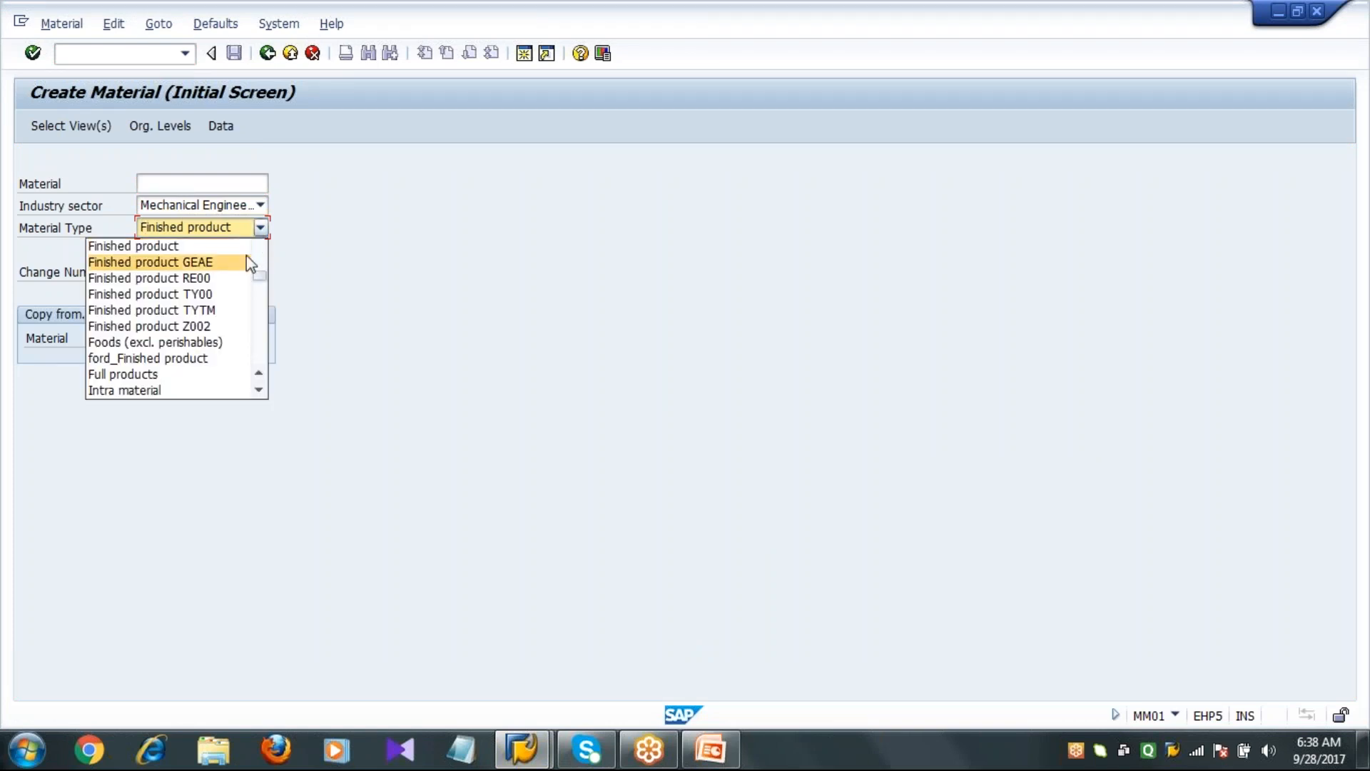
click(328, 319)
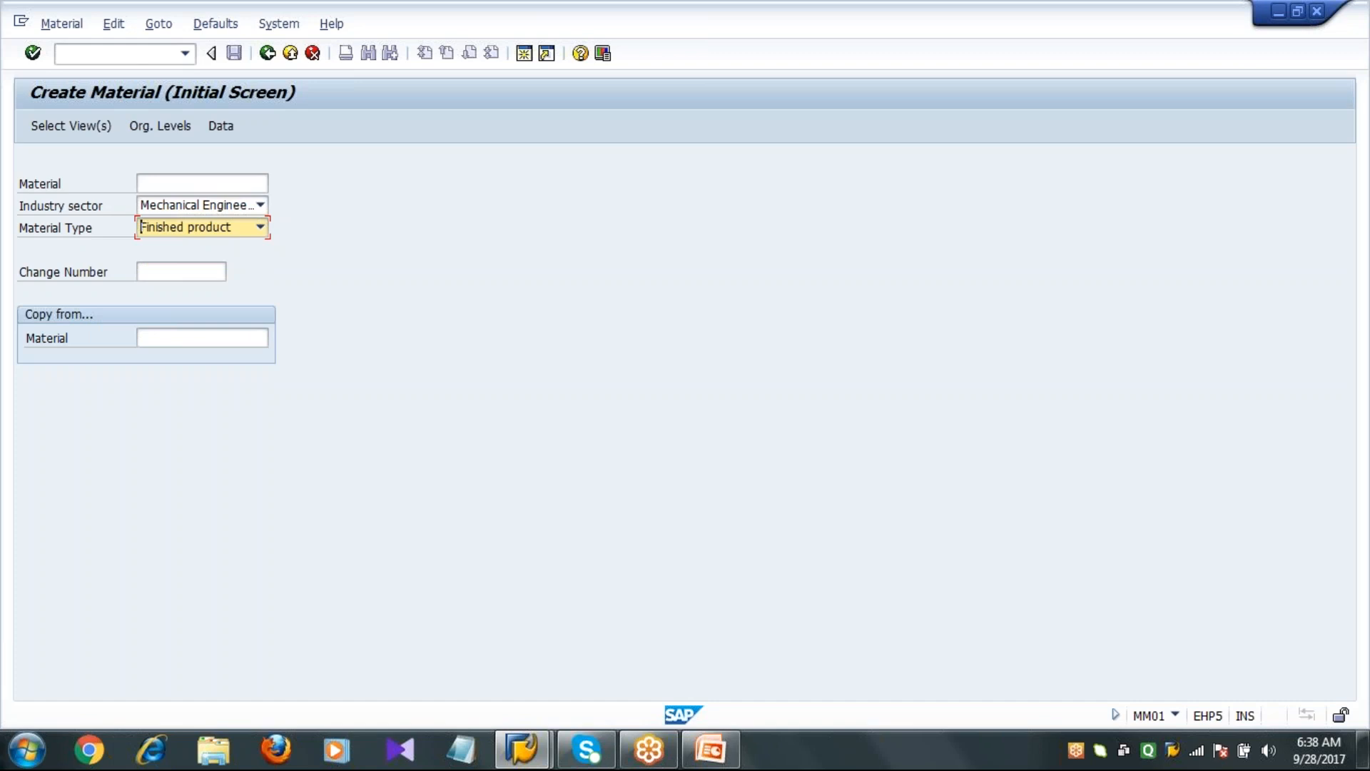
Open the material types customizing with transaction OMS2 and position the list on FERT
click(118, 57)
text(/nmm01)
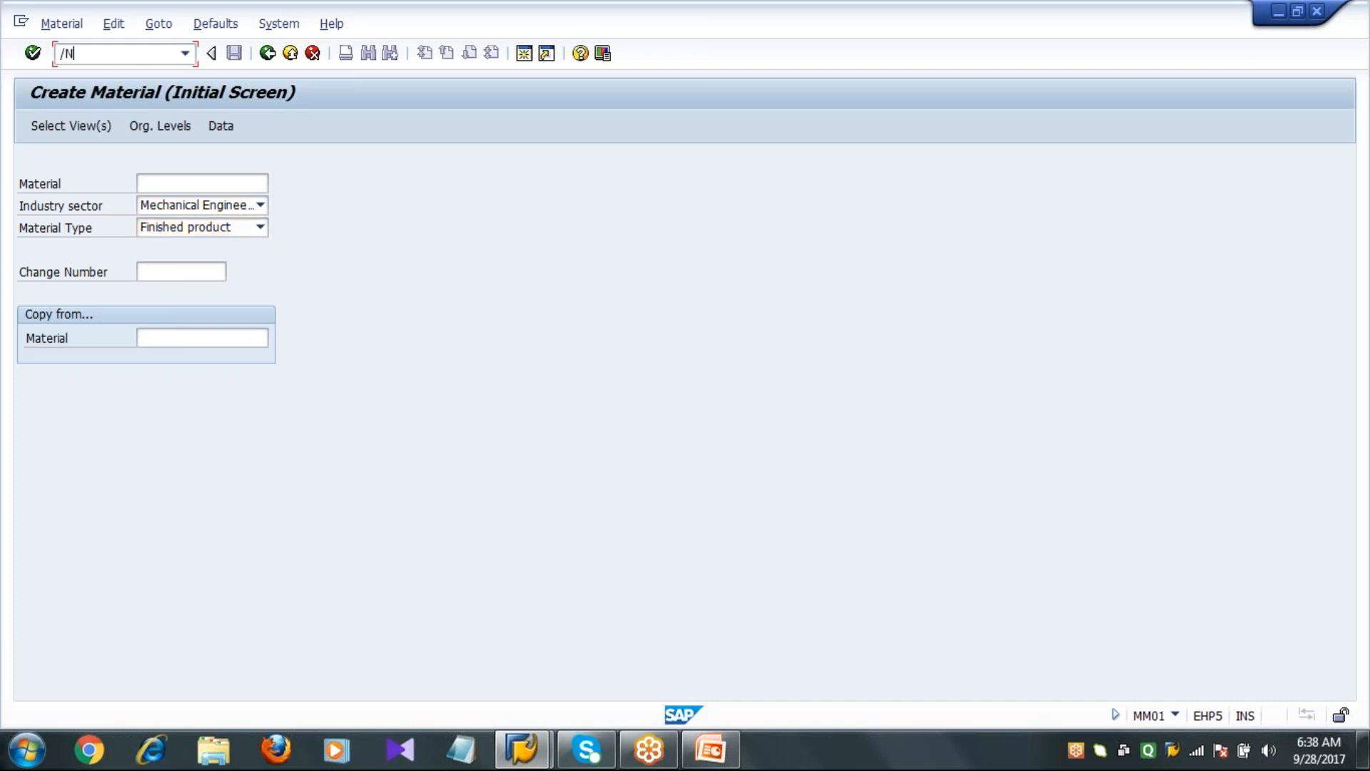
key(Return)
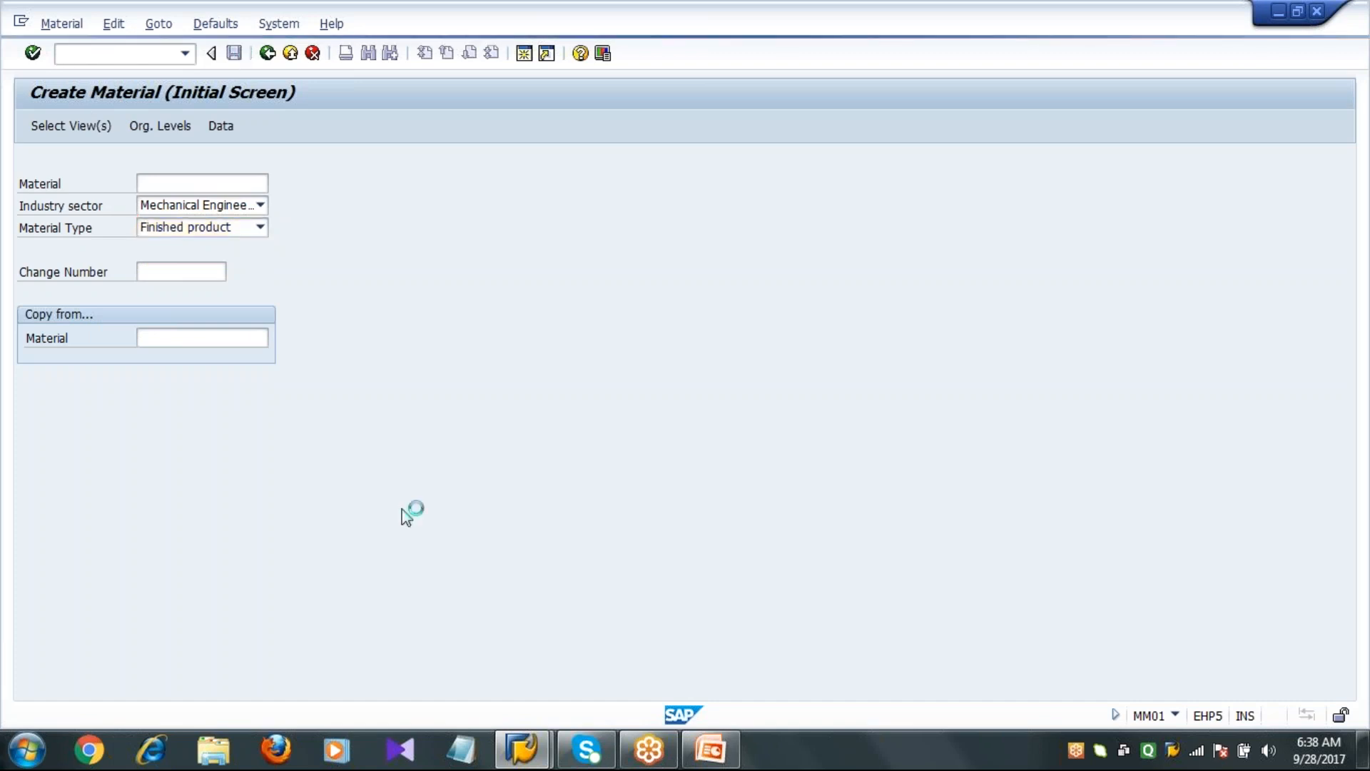
click(393, 517)
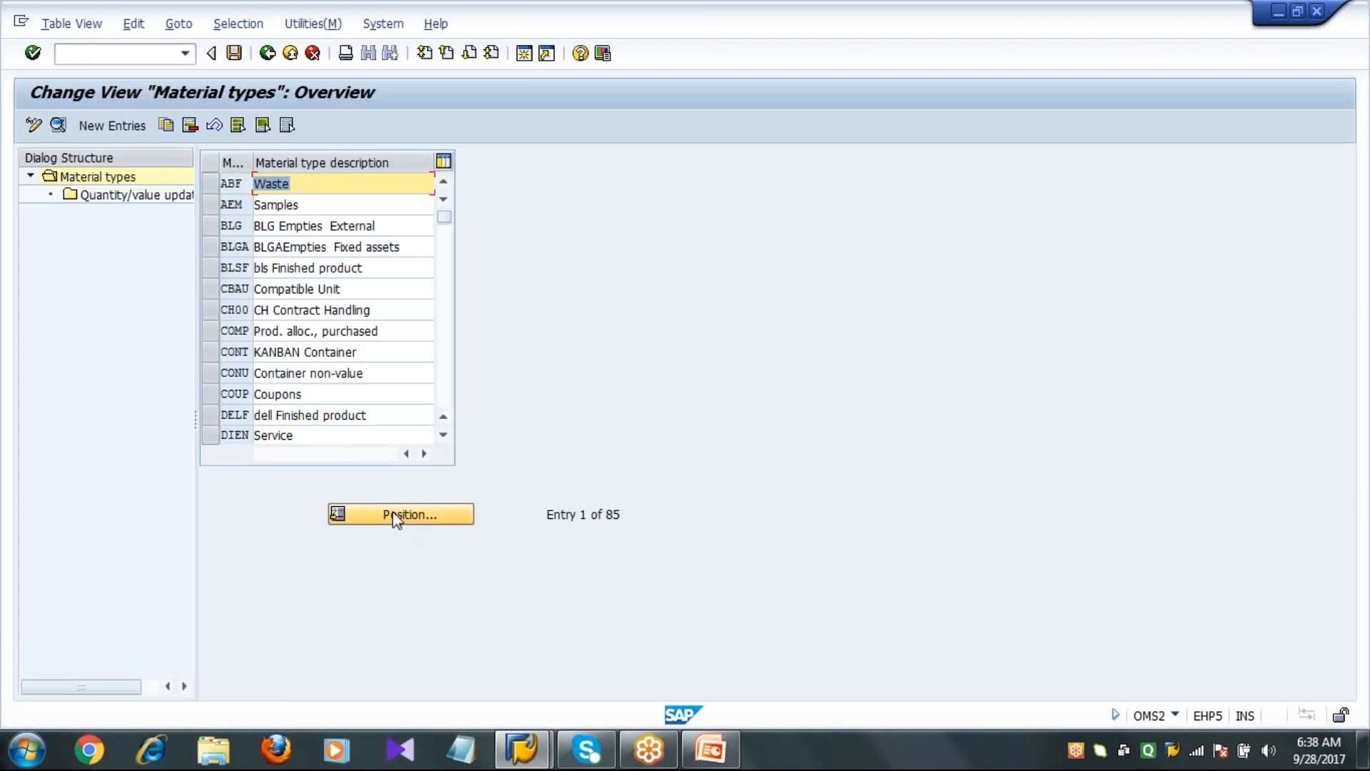
key(Return)
text(FERT)
key(Return)
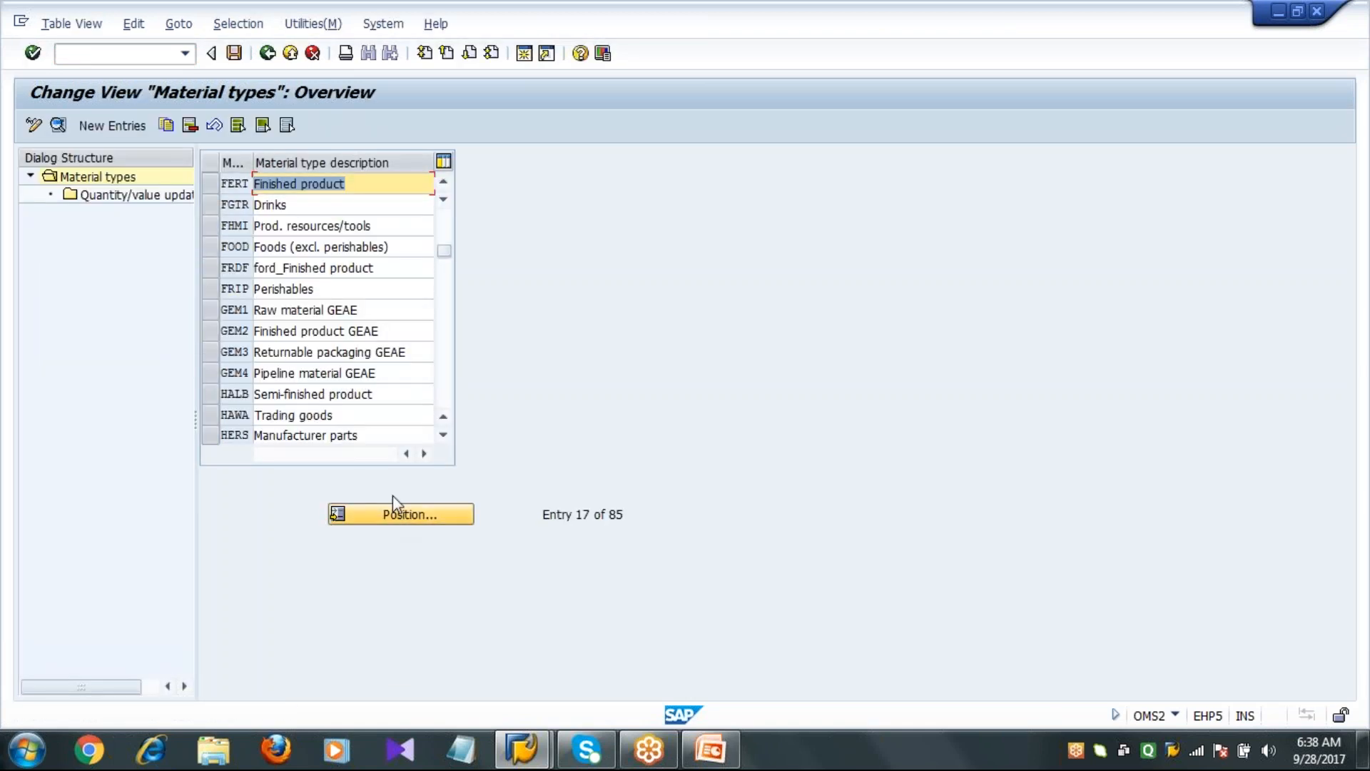
Set the description of material type FERT to Finished product FERT and save the change
click(394, 187)
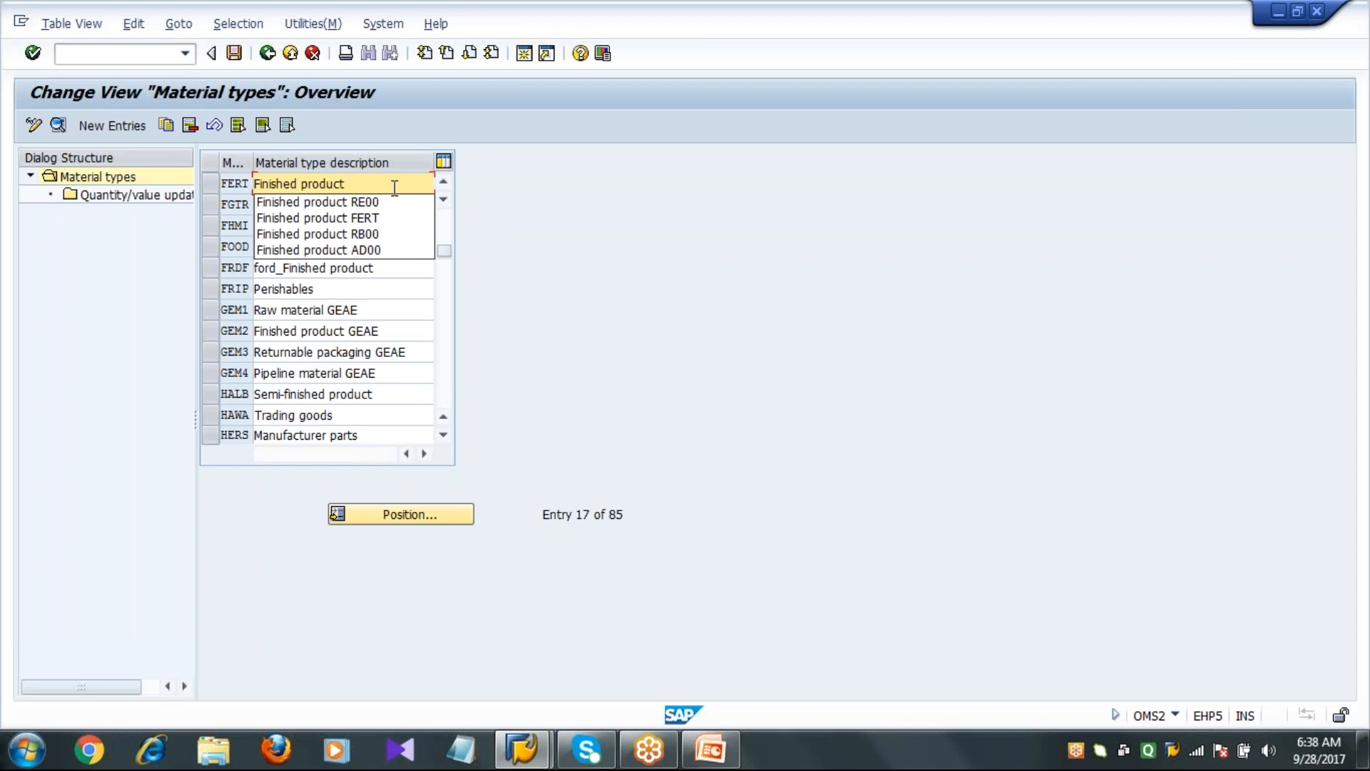
click(384, 216)
click(234, 53)
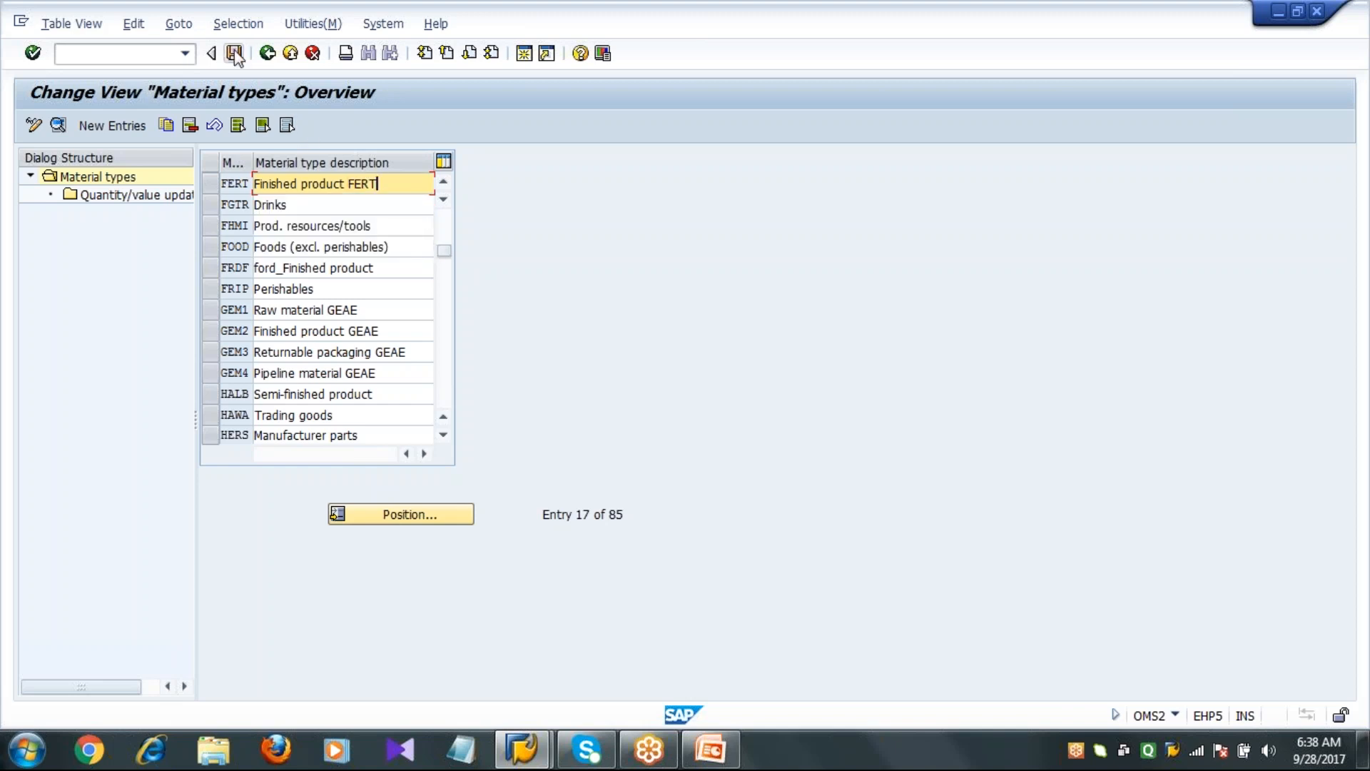
key(Return)
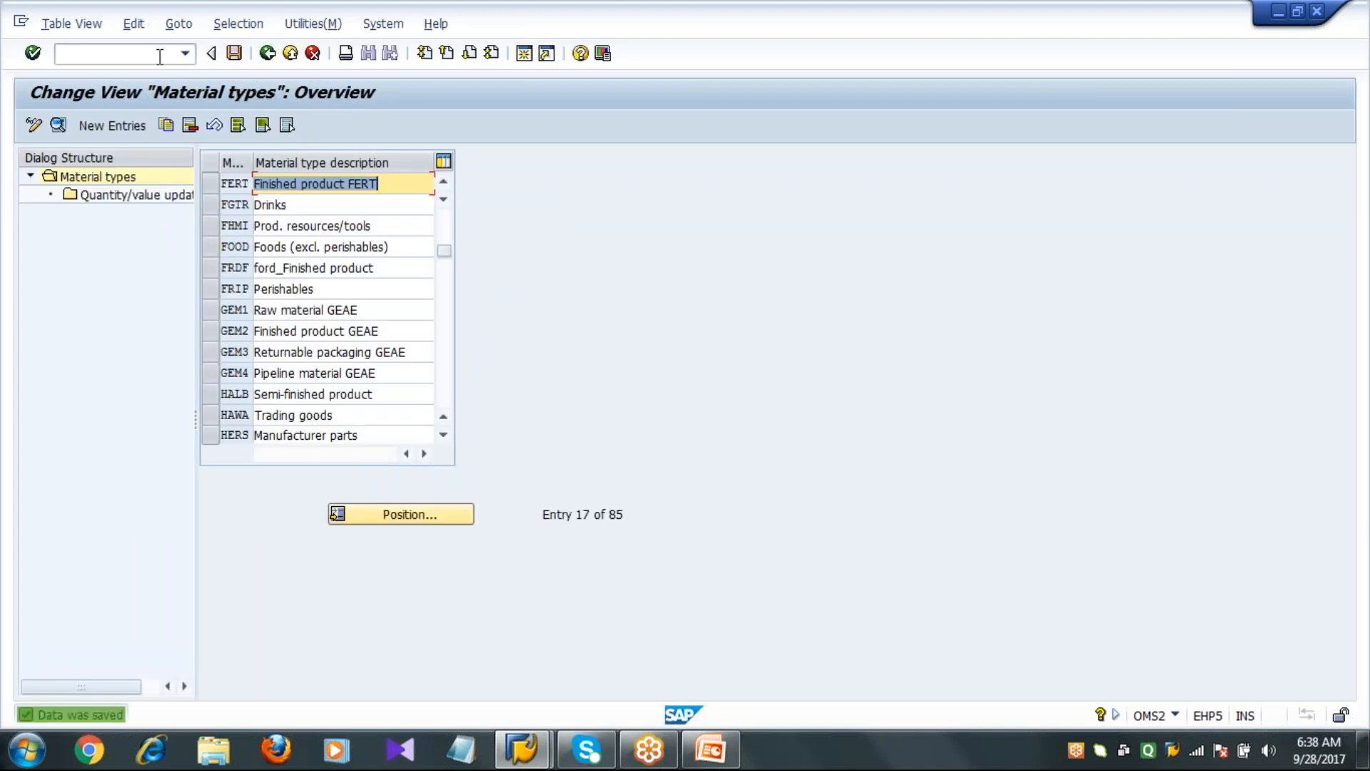
Open transaction MM01 and set the industry sector to Mechanical Engineering and the material type to Finished product FERT
click(159, 52)
text(/NM)
text(M01)
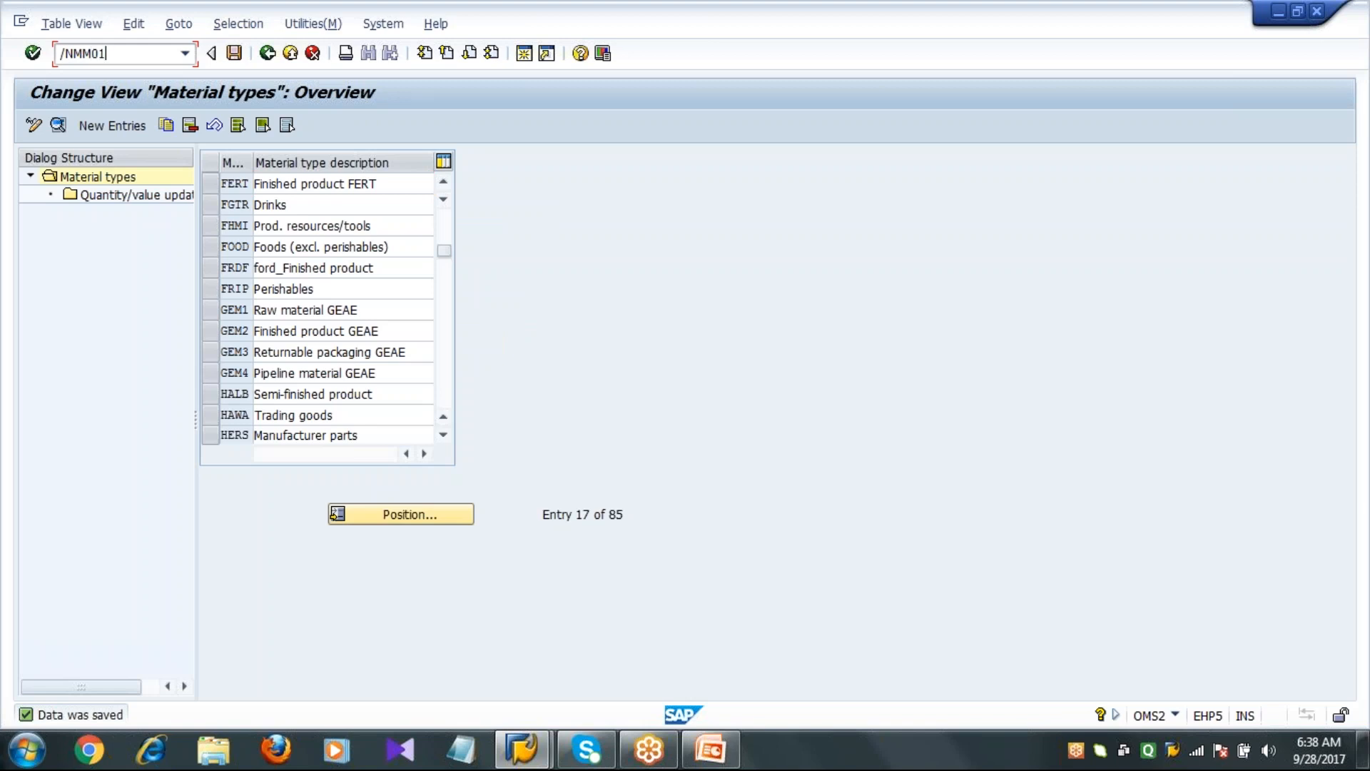
key(Return)
text(m)
key(Tab)
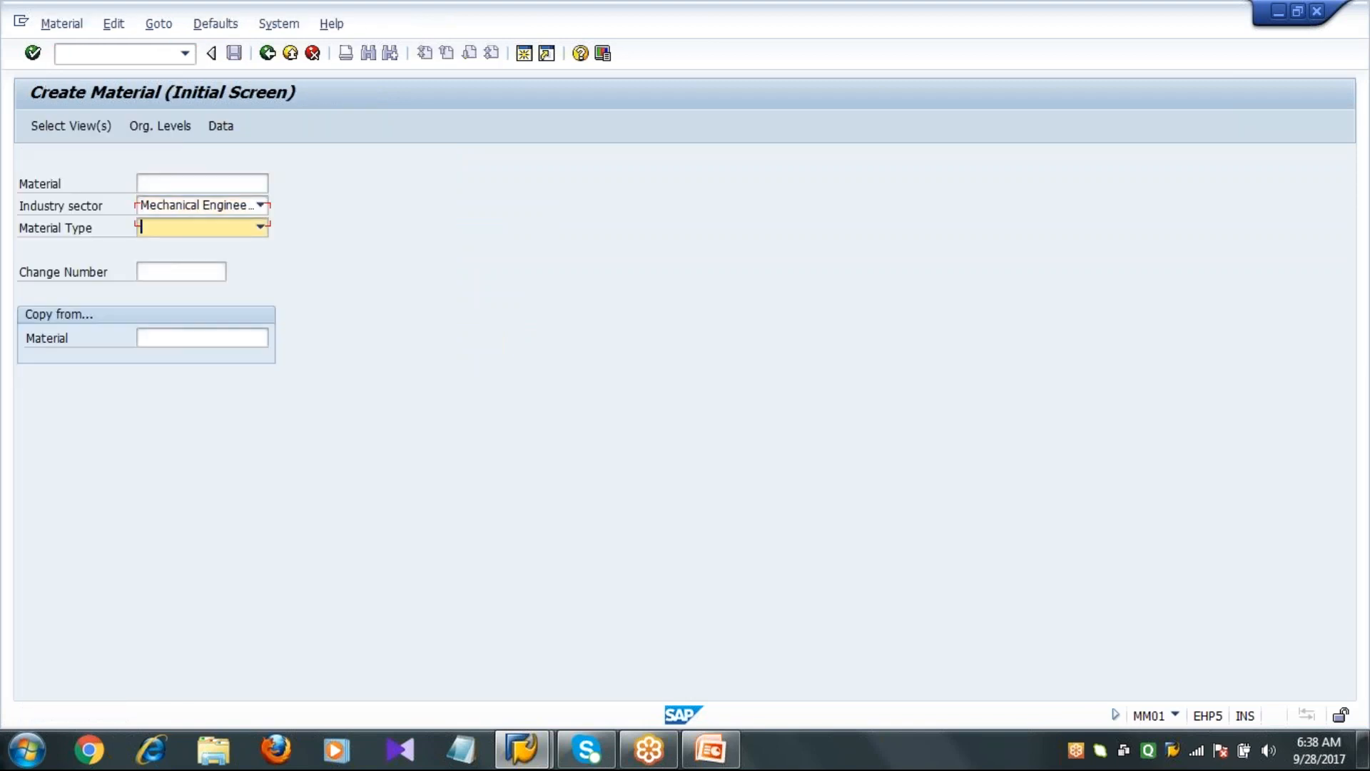
text(f)
click(234, 230)
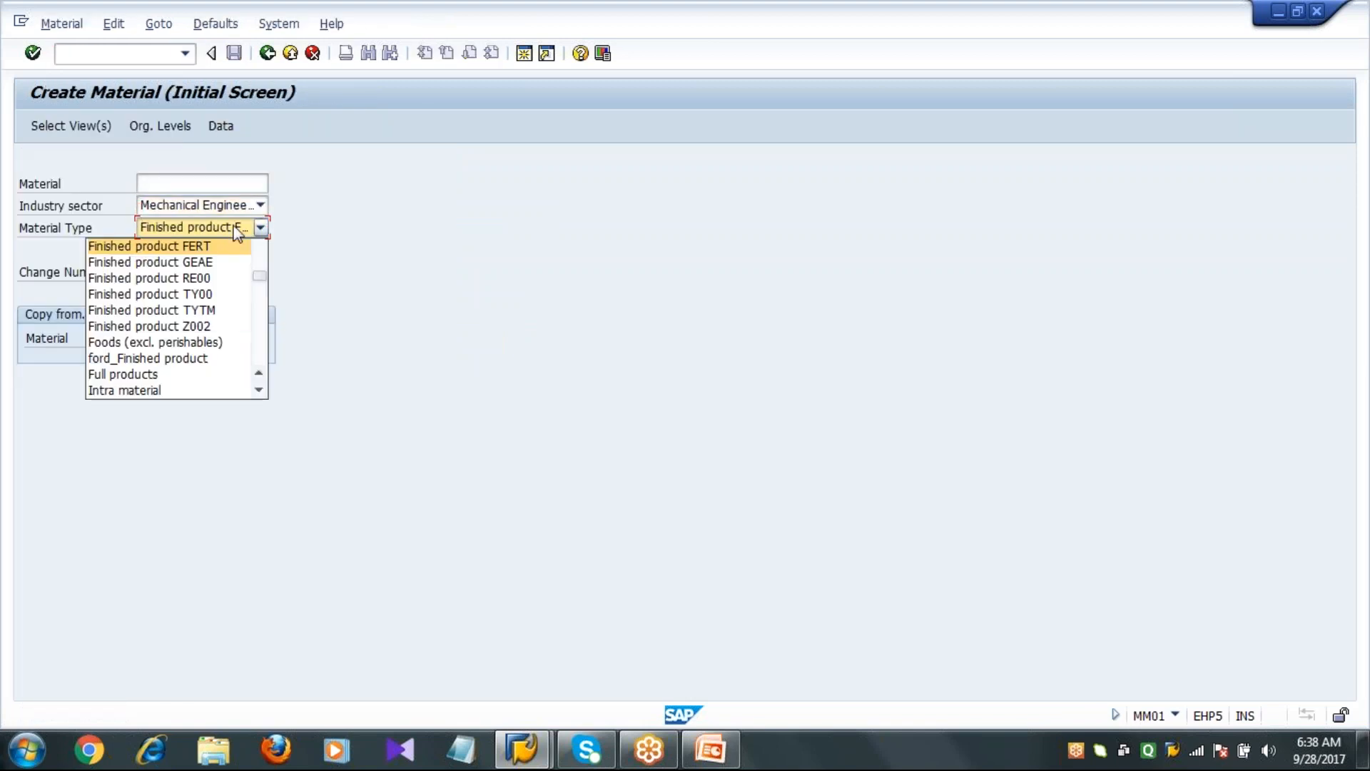
click(233, 250)
Select the material views Basic Data 1, Classification, Purchasing, MRP 1, MRP 2, MRP 3 and Work Scheduling
click(96, 130)
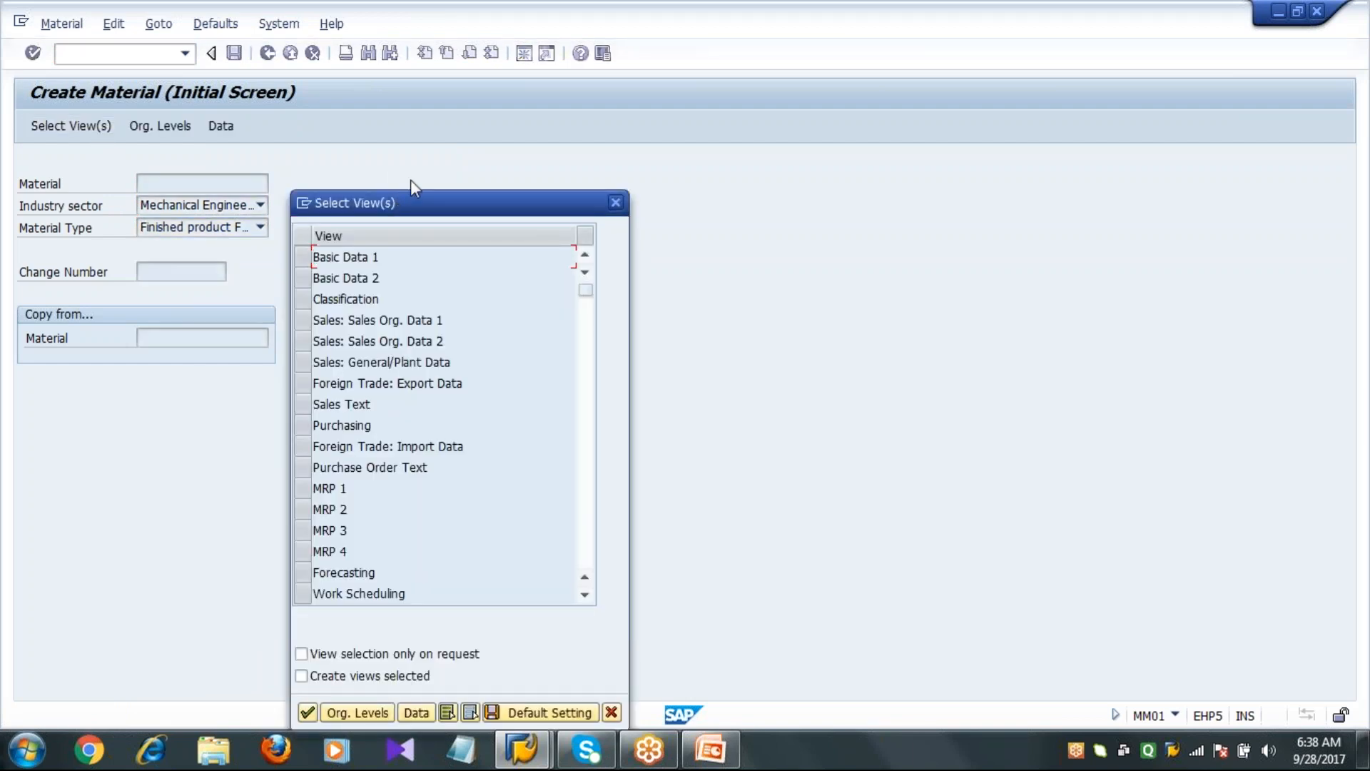
drag(399, 207, 427, 111)
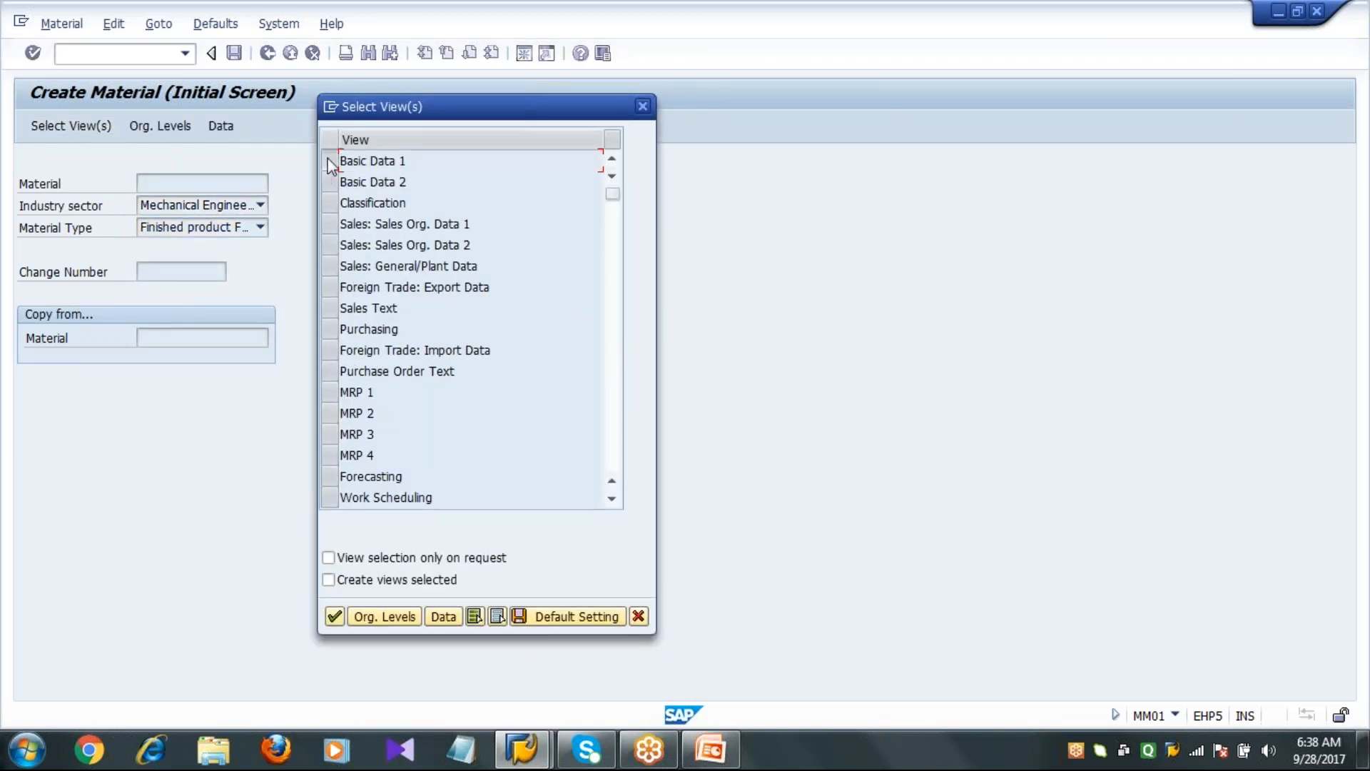
click(330, 161)
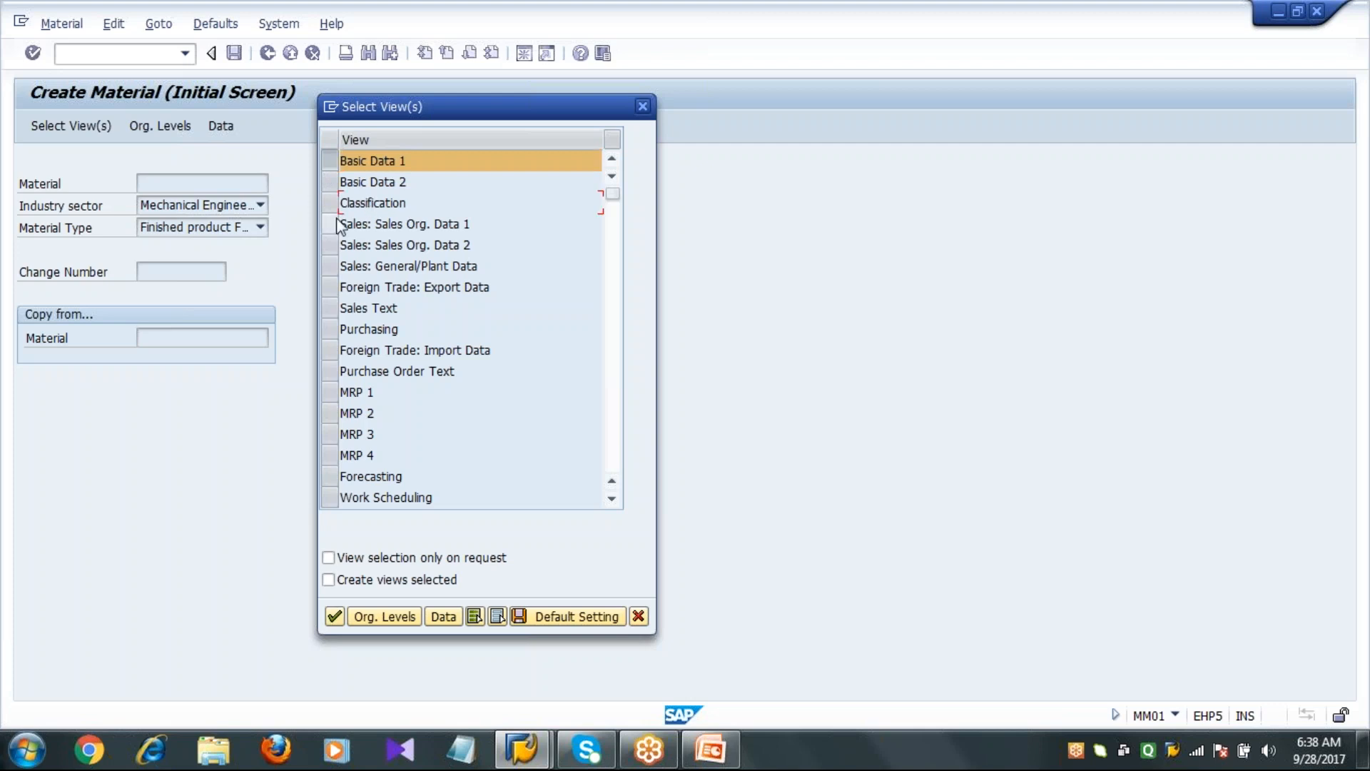
click(331, 203)
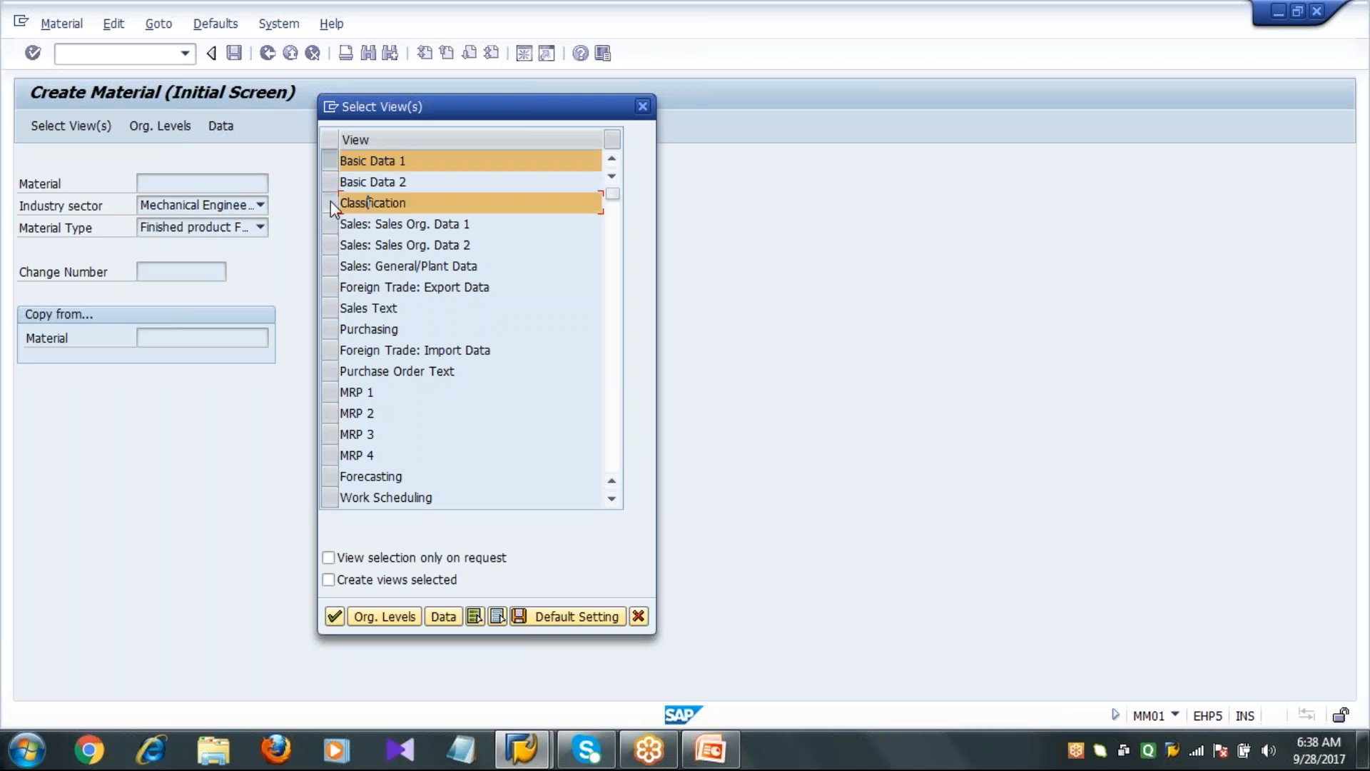
click(331, 331)
click(331, 392)
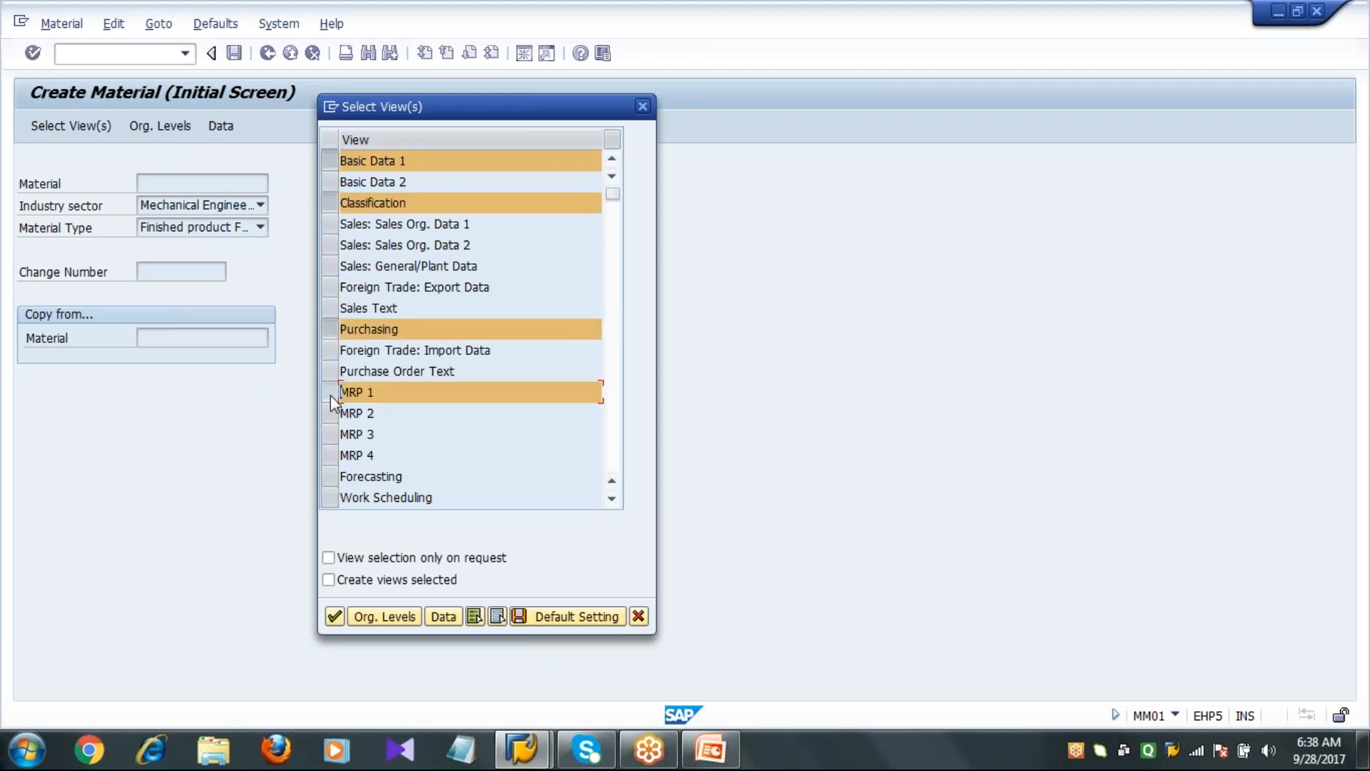
click(331, 413)
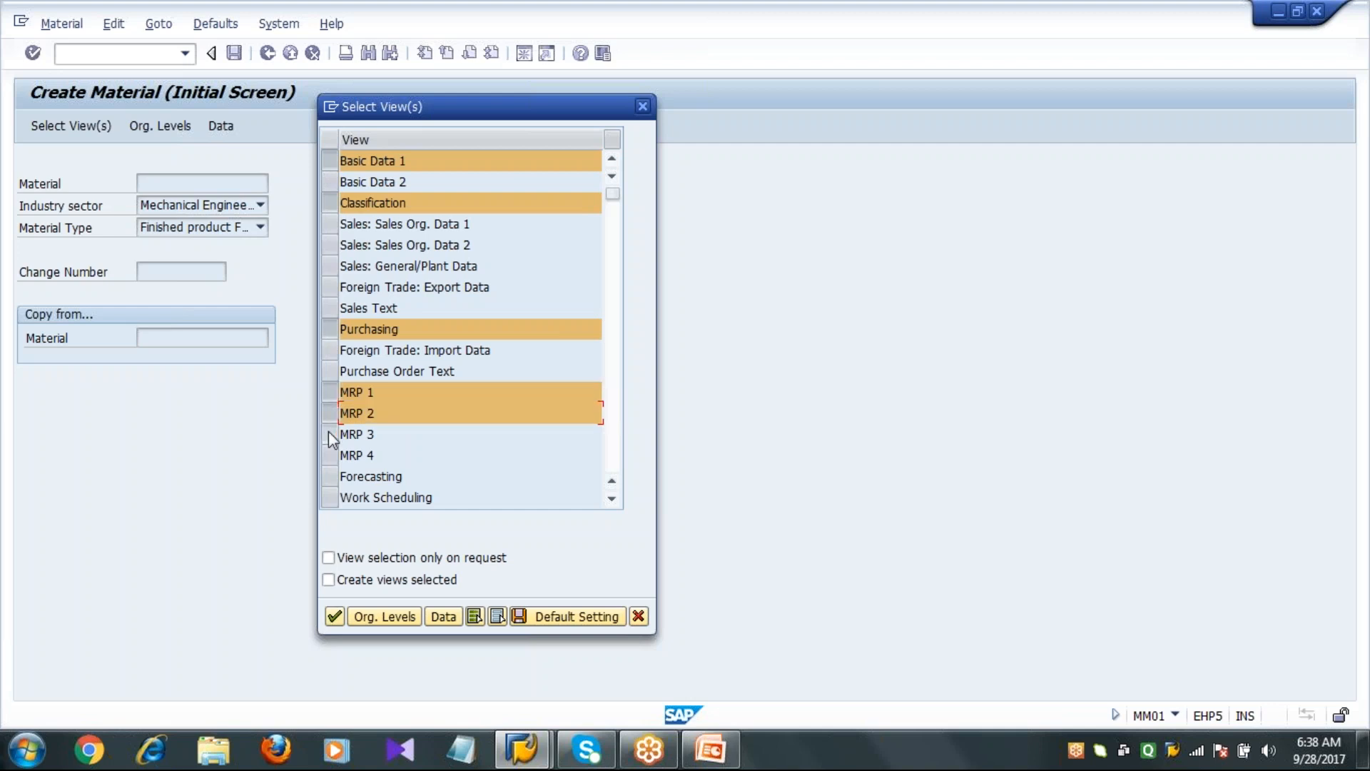
click(331, 435)
click(331, 497)
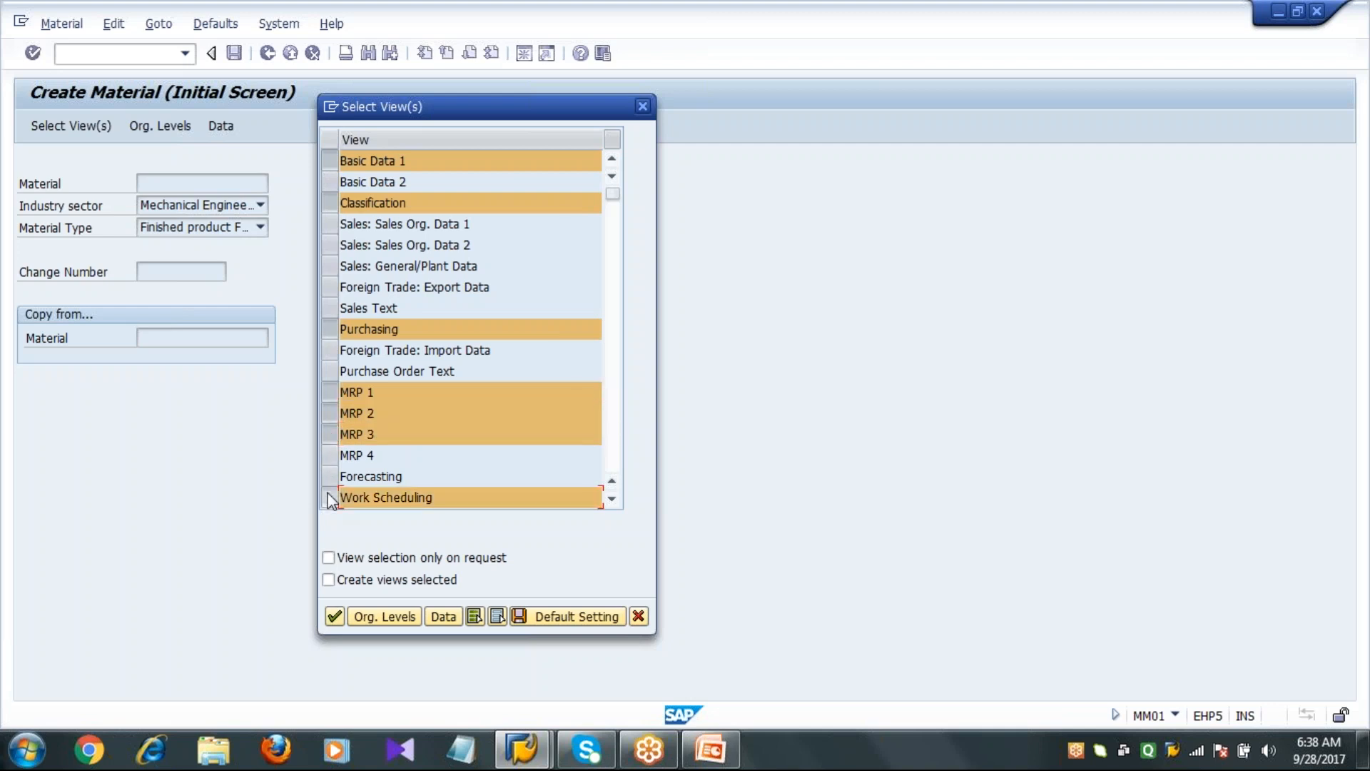
Add the views Sales Org. Data 1 and 2, Sales General/Plant Data, General Plant Data / Storage 1 and 2, and Accounting 1
click(330, 225)
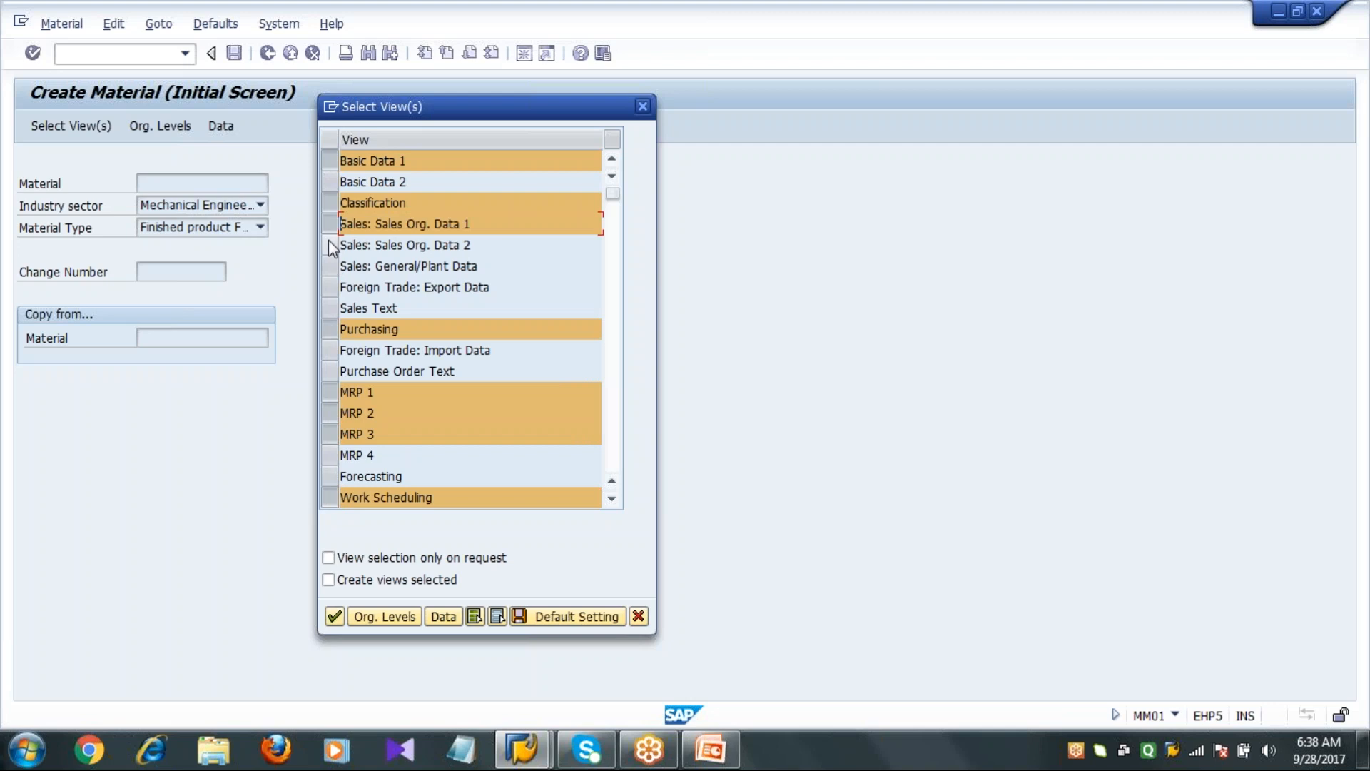
click(329, 245)
click(331, 267)
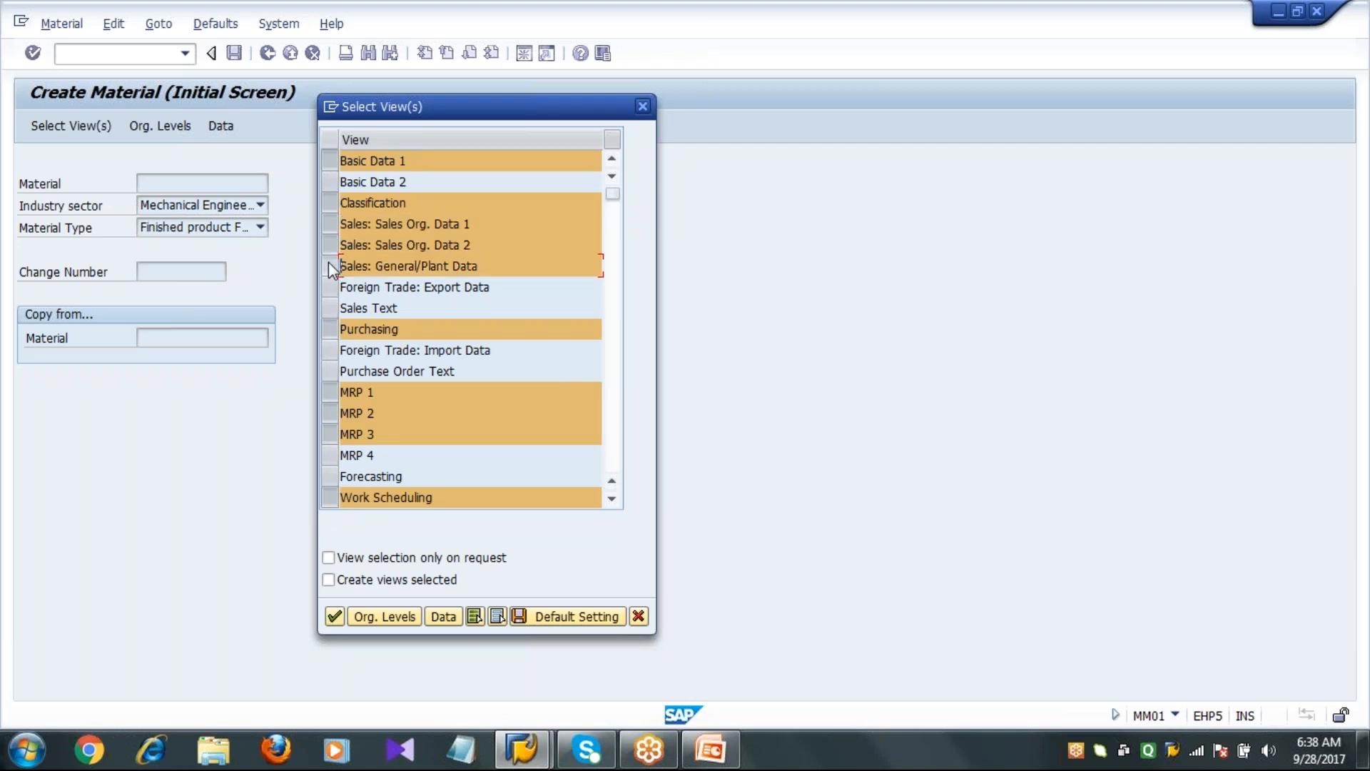
scroll(330, 265, down, 5)
click(330, 182)
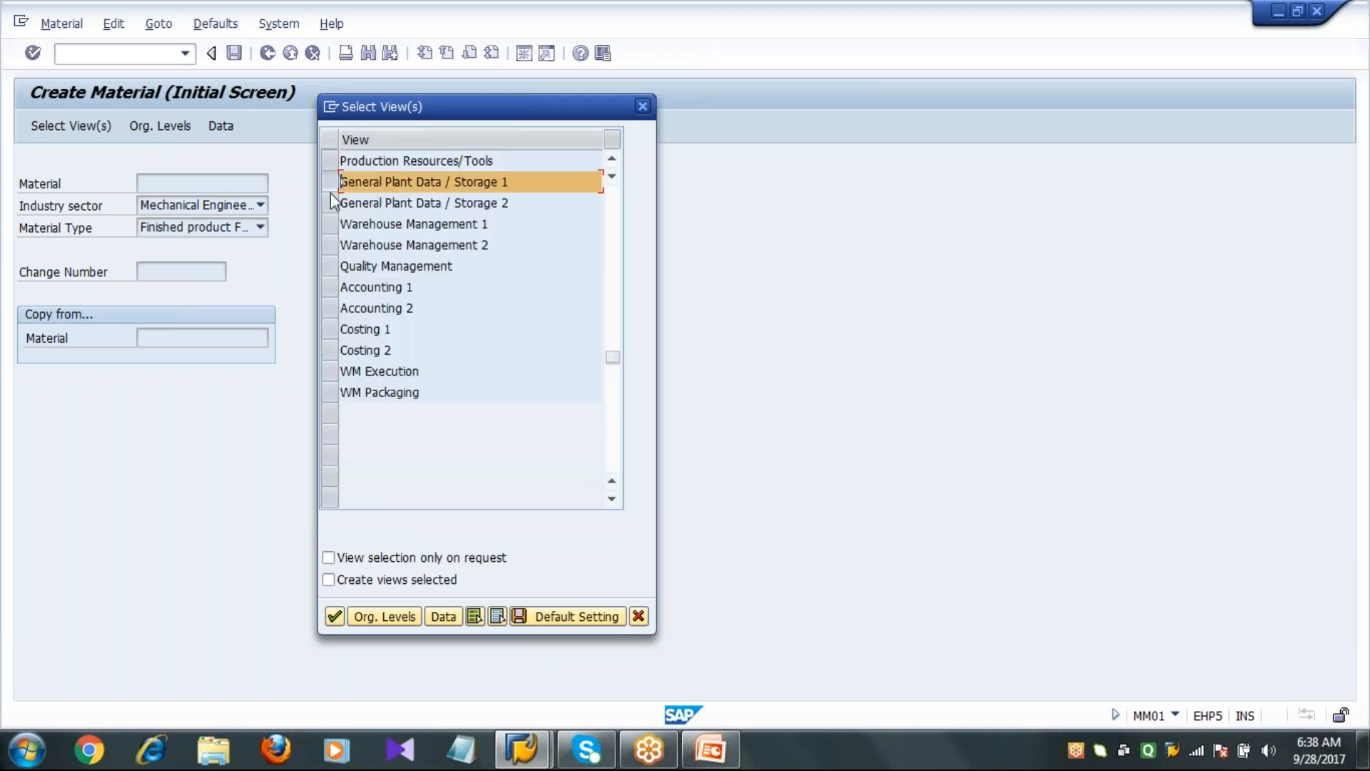
click(329, 203)
click(329, 287)
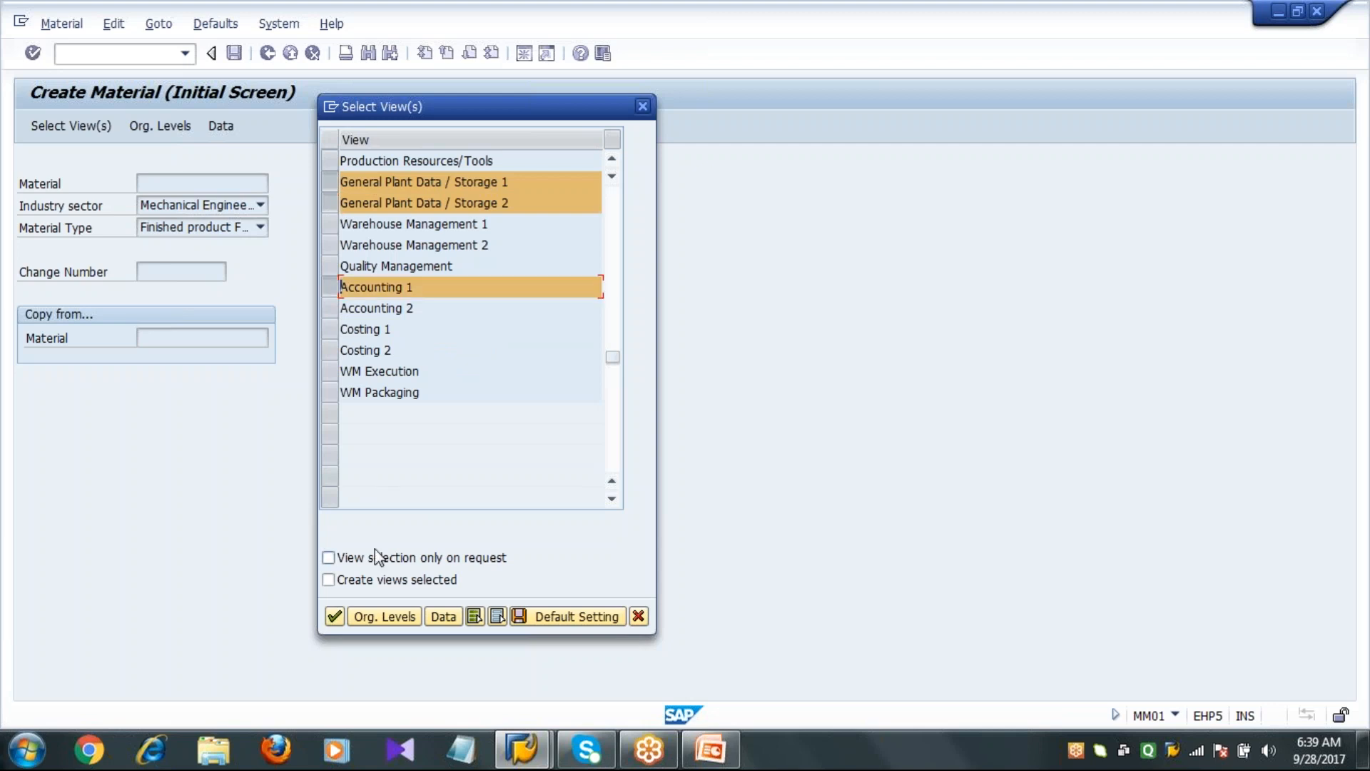
Set the organizational levels to plant 1000, storage location 0001, sales organization 1000 and distribution channel 10
click(377, 615)
text(1000)
key(Tab)
text(0001)
key(Tab)
text(1000)
key(Tab)
text(10)
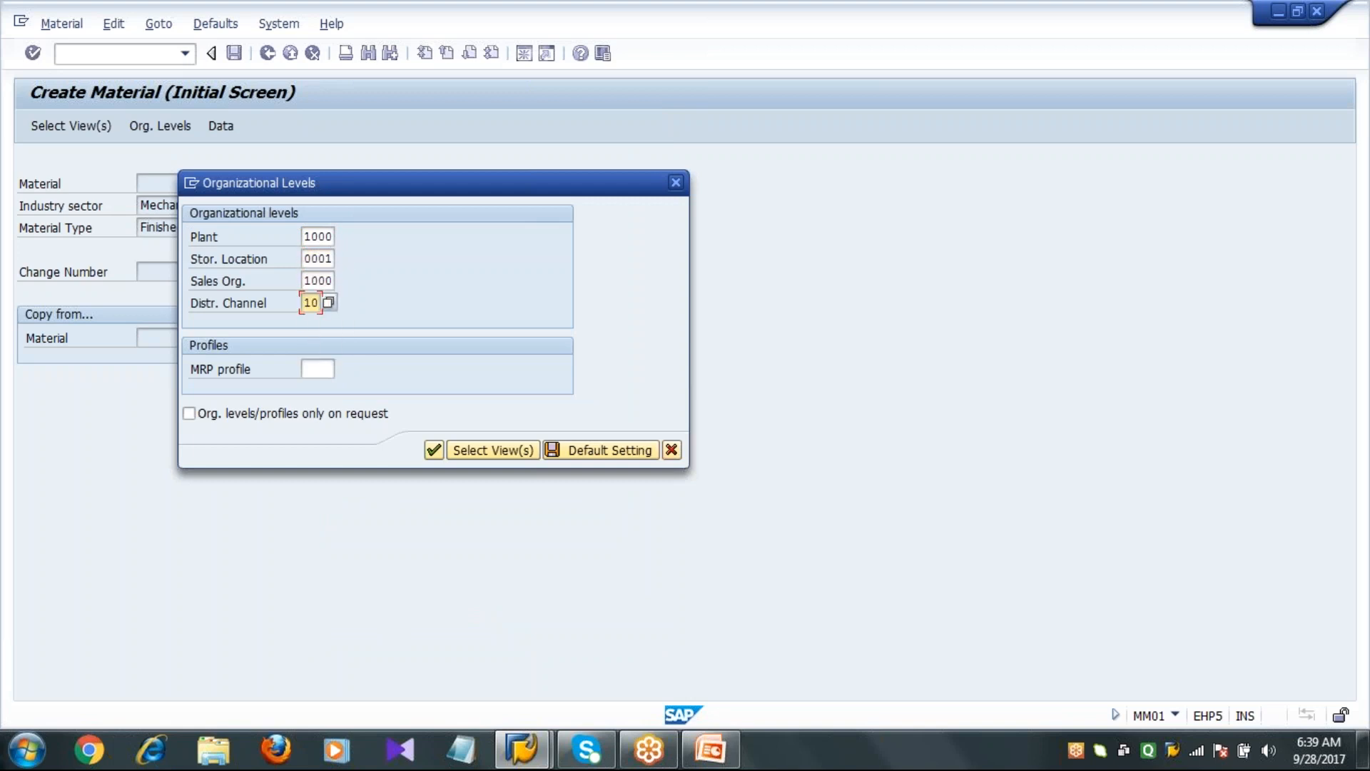
key(Return)
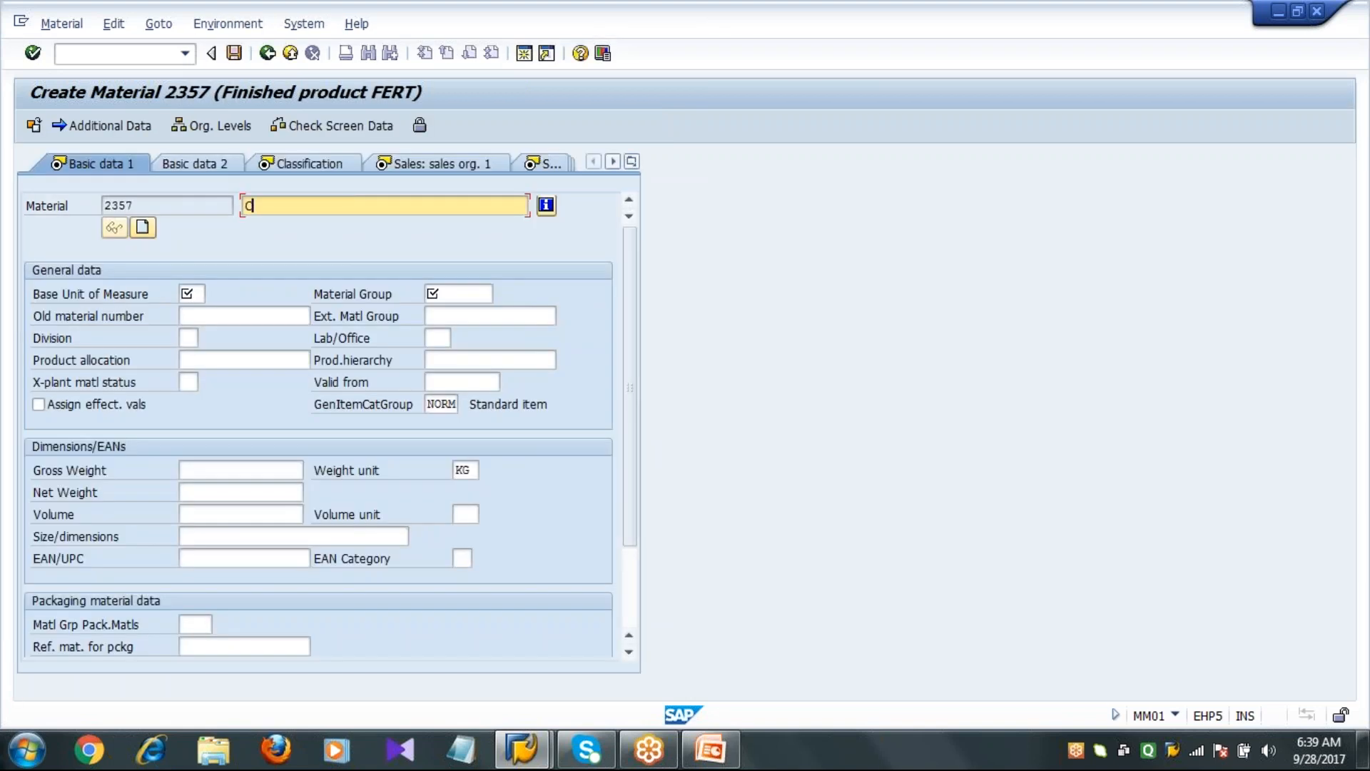
Enter the description COOLENT FOR ROLLING MILLS, base unit KG and material group 00101 in the basic data
text(c)
key(Down)
key(Return)
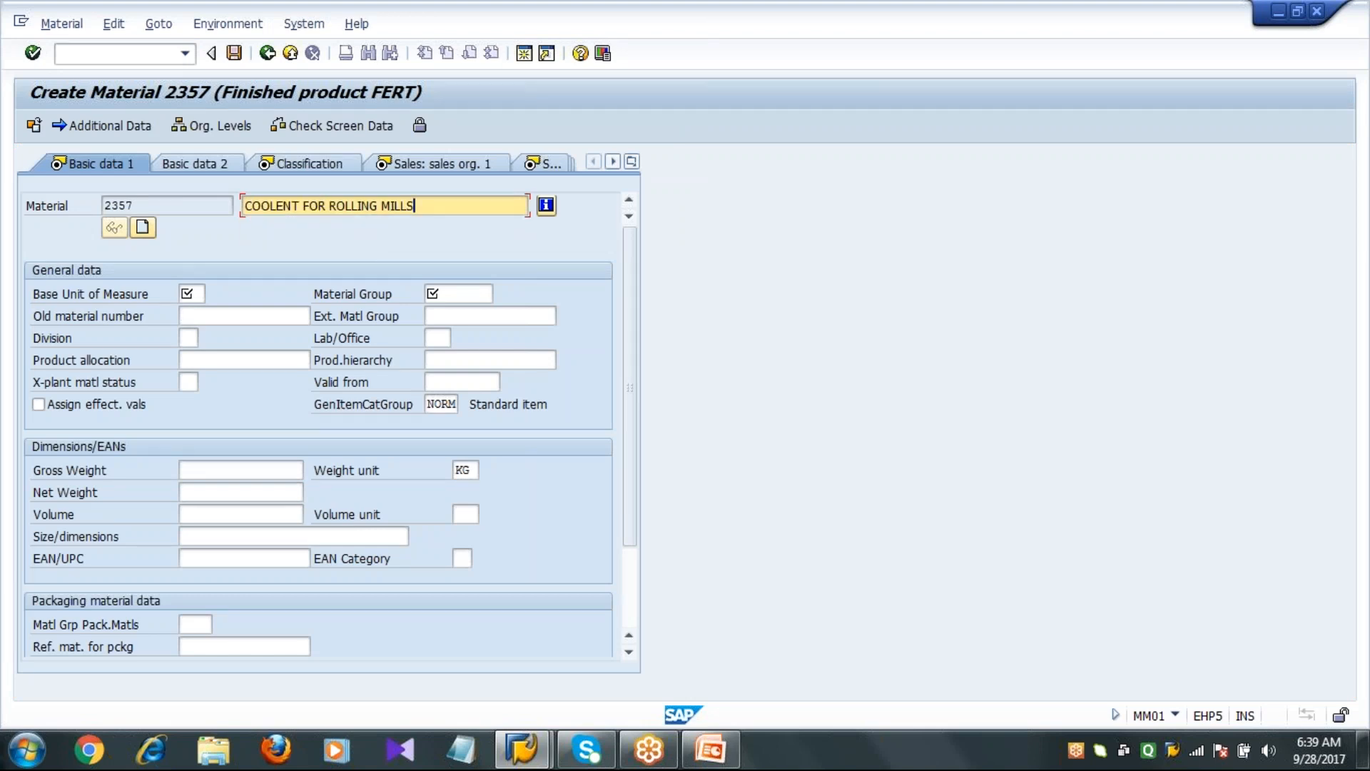
key(Tab)
key(Tab)
key(Tab)
text(kg)
key(Tab)
text(00101)
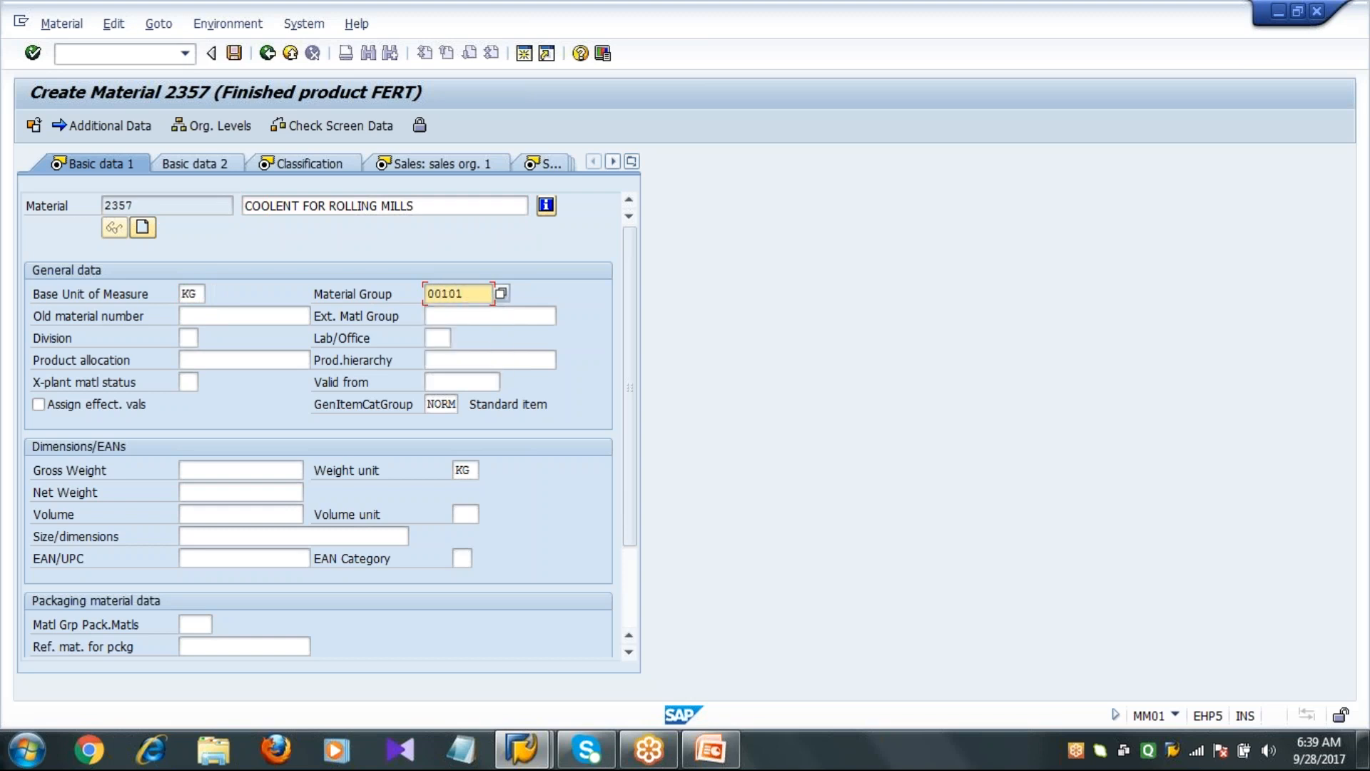
key(Return)
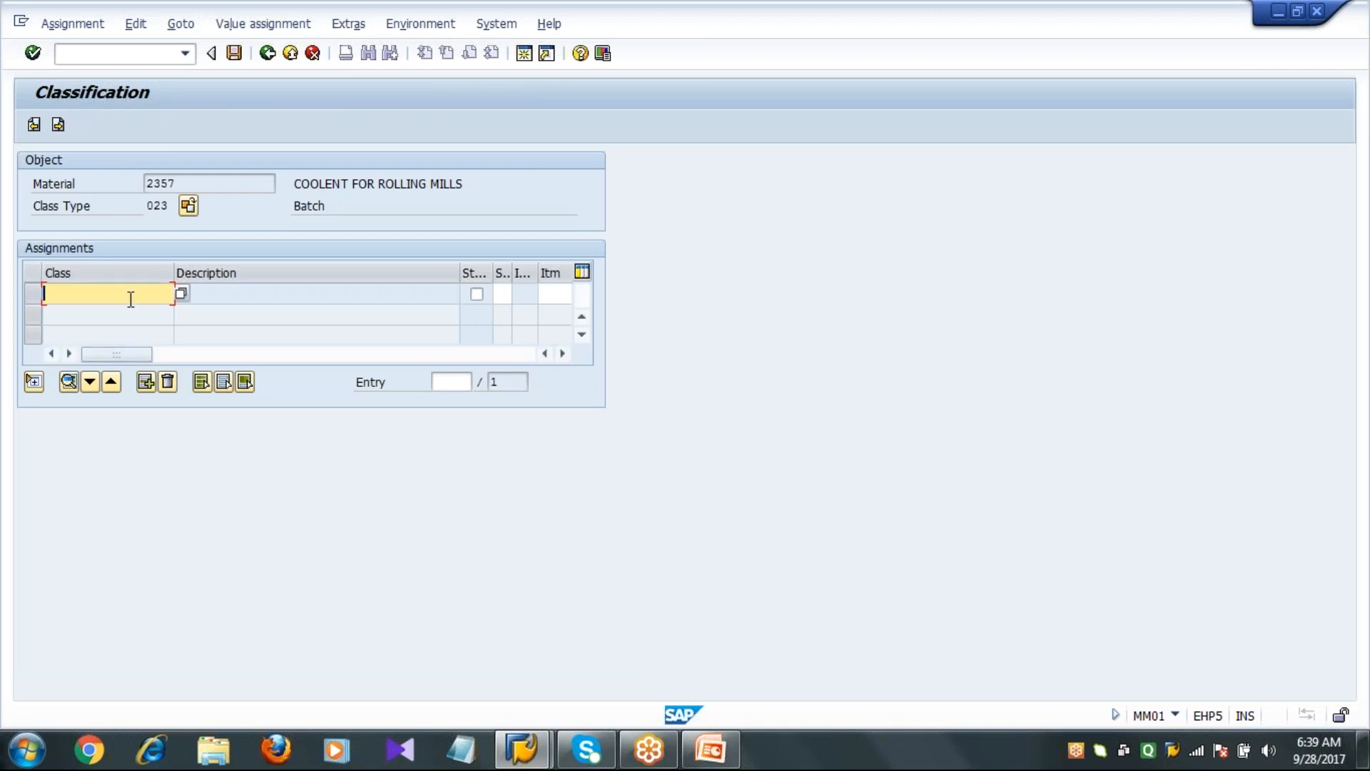
Assign the batch class CLASS_BATCH_PP1 to the material in its classification
text(CLA)
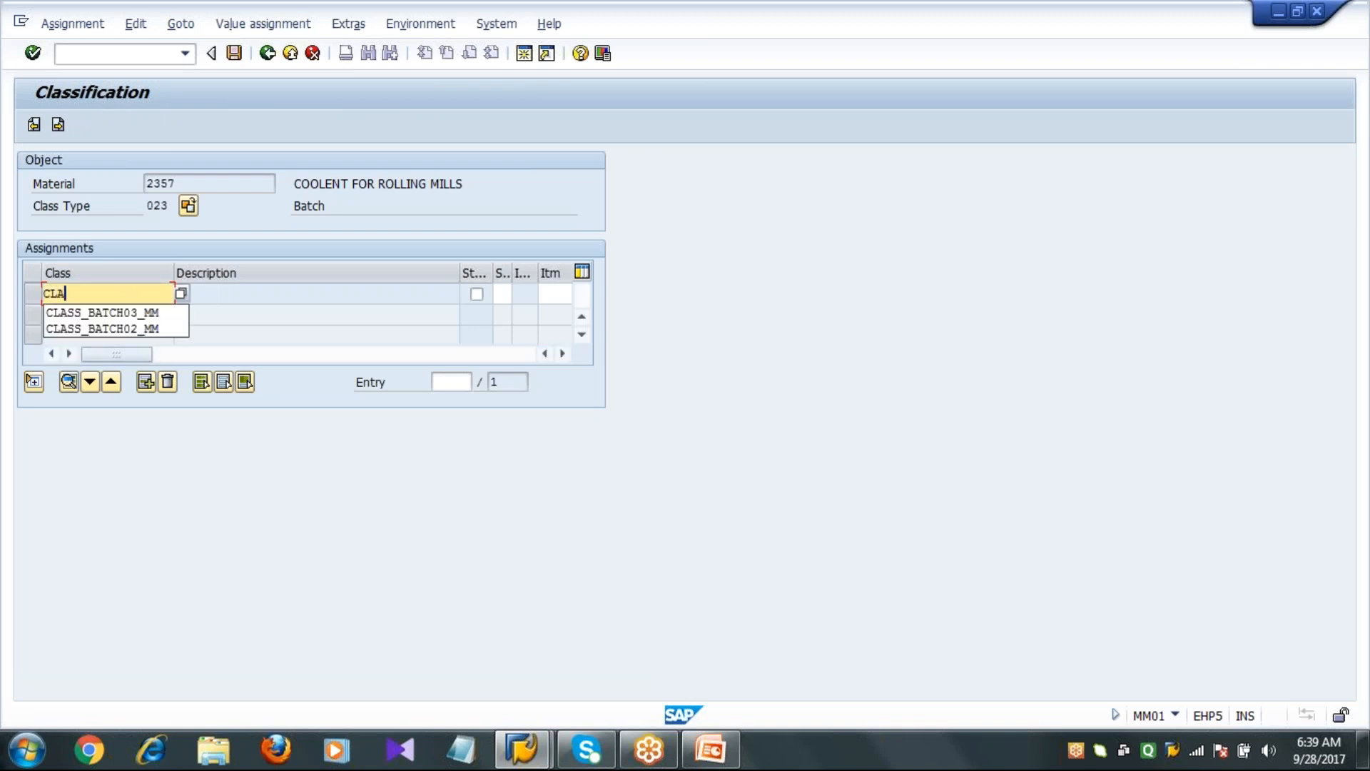
text(SS_BATCH_PP1)
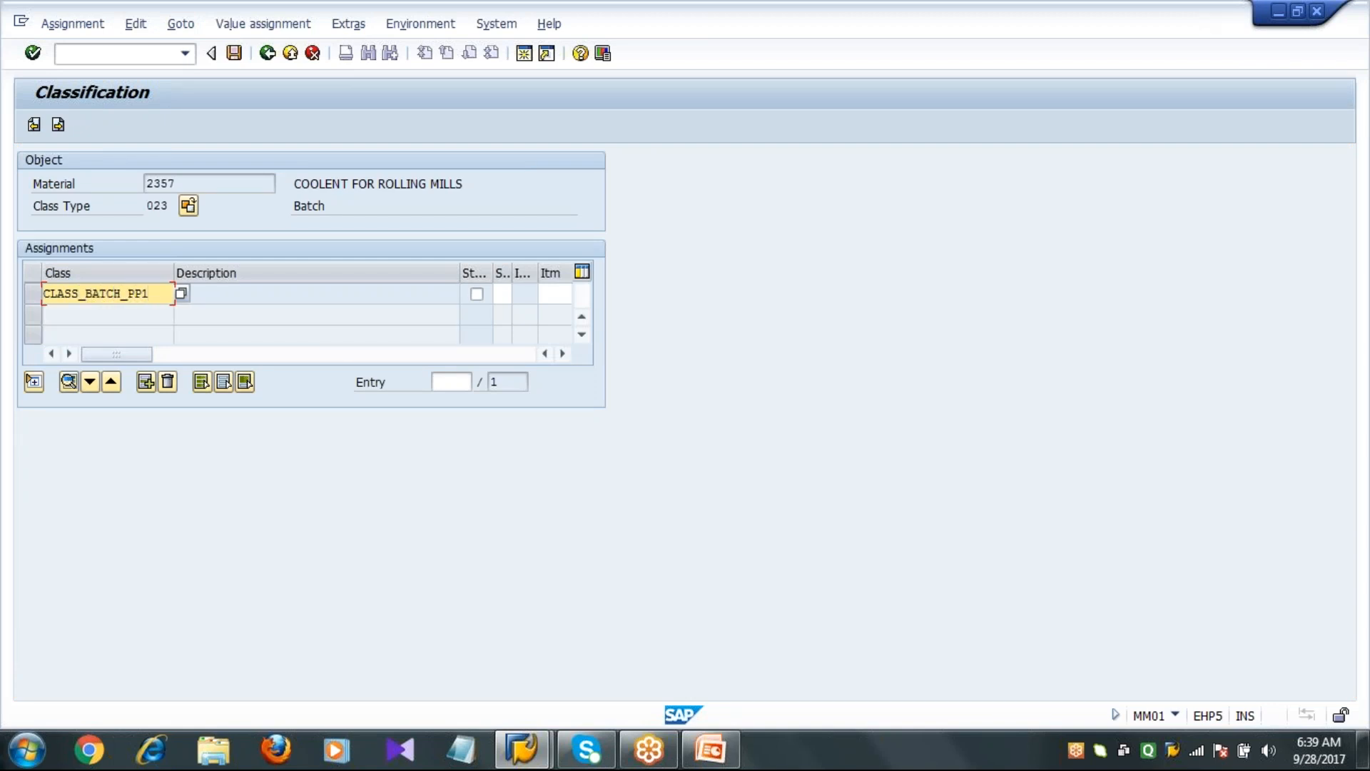
key(Return)
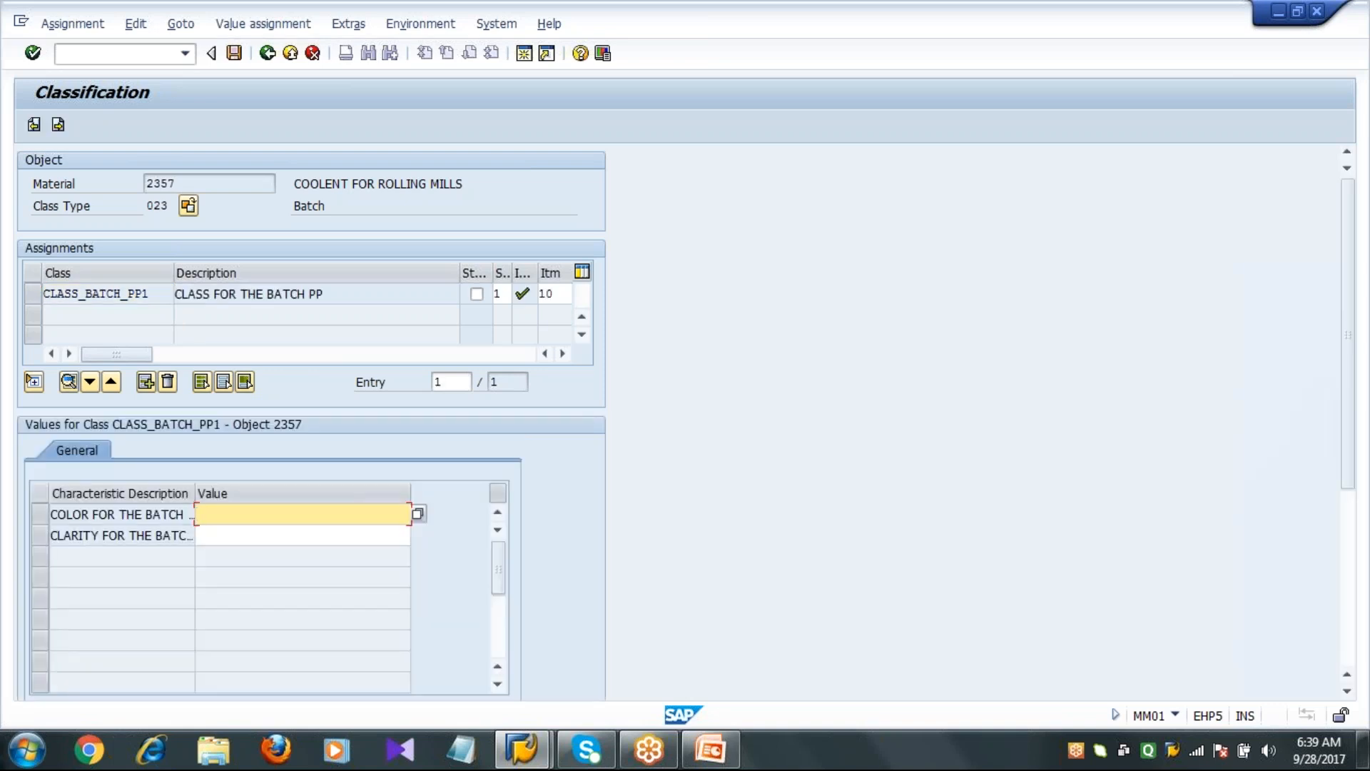
Assign all four color values to the batch color characteristic: dark red, light red, pale red and other color
click(418, 515)
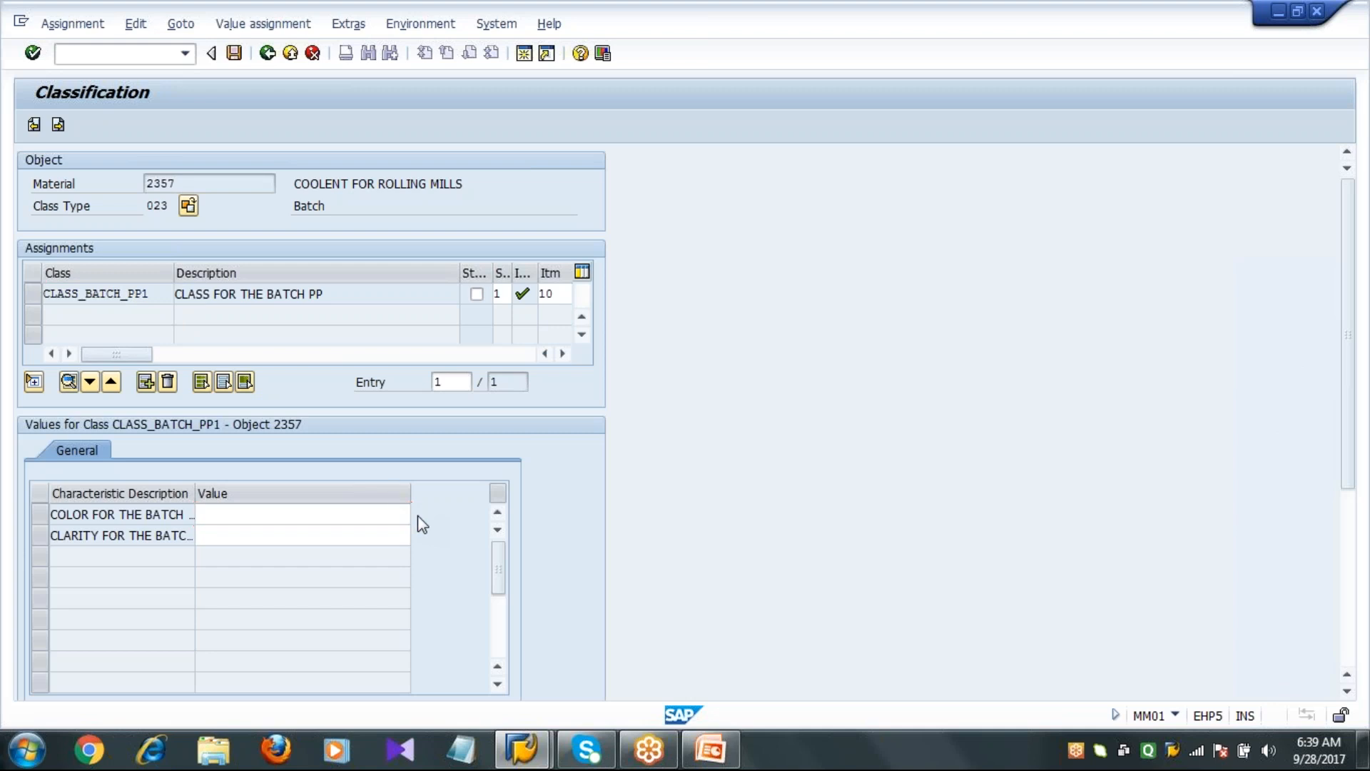
click(58, 392)
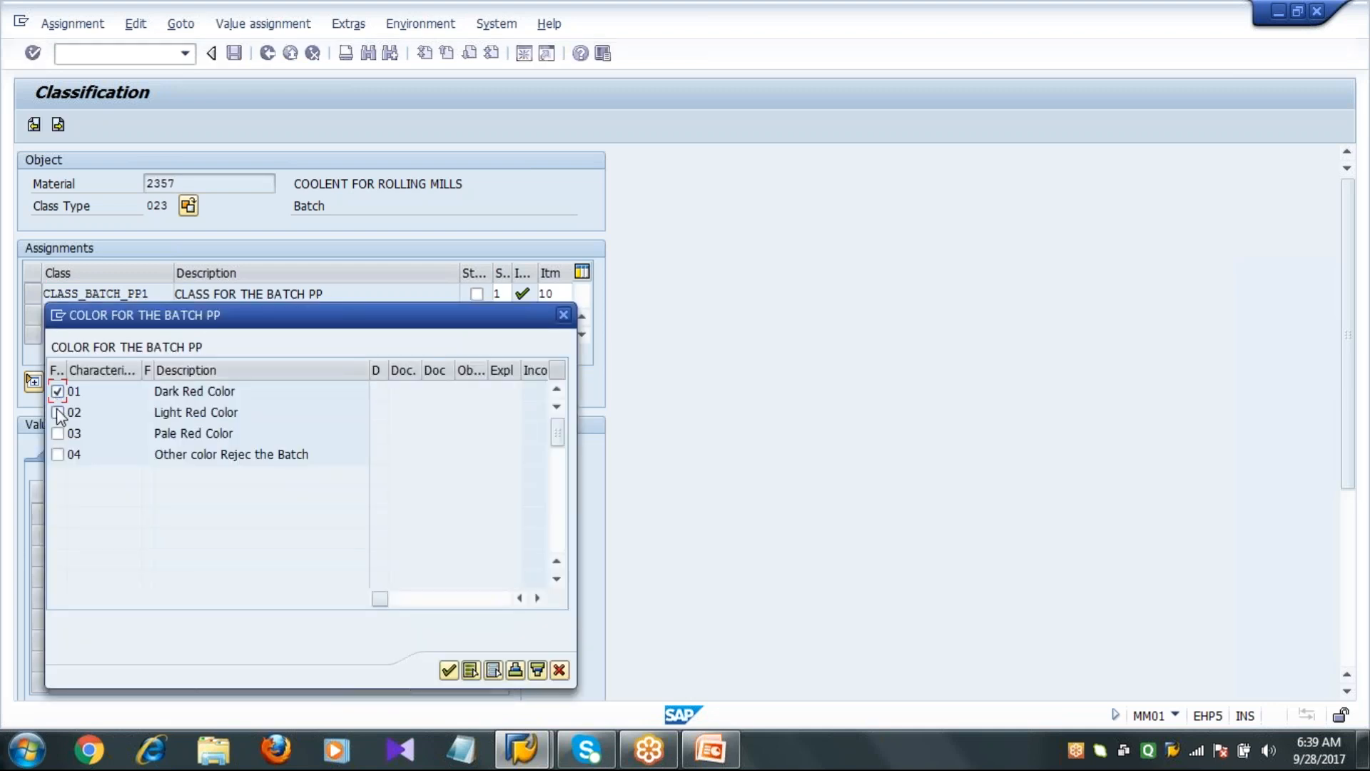
click(58, 412)
click(58, 433)
click(58, 455)
click(448, 669)
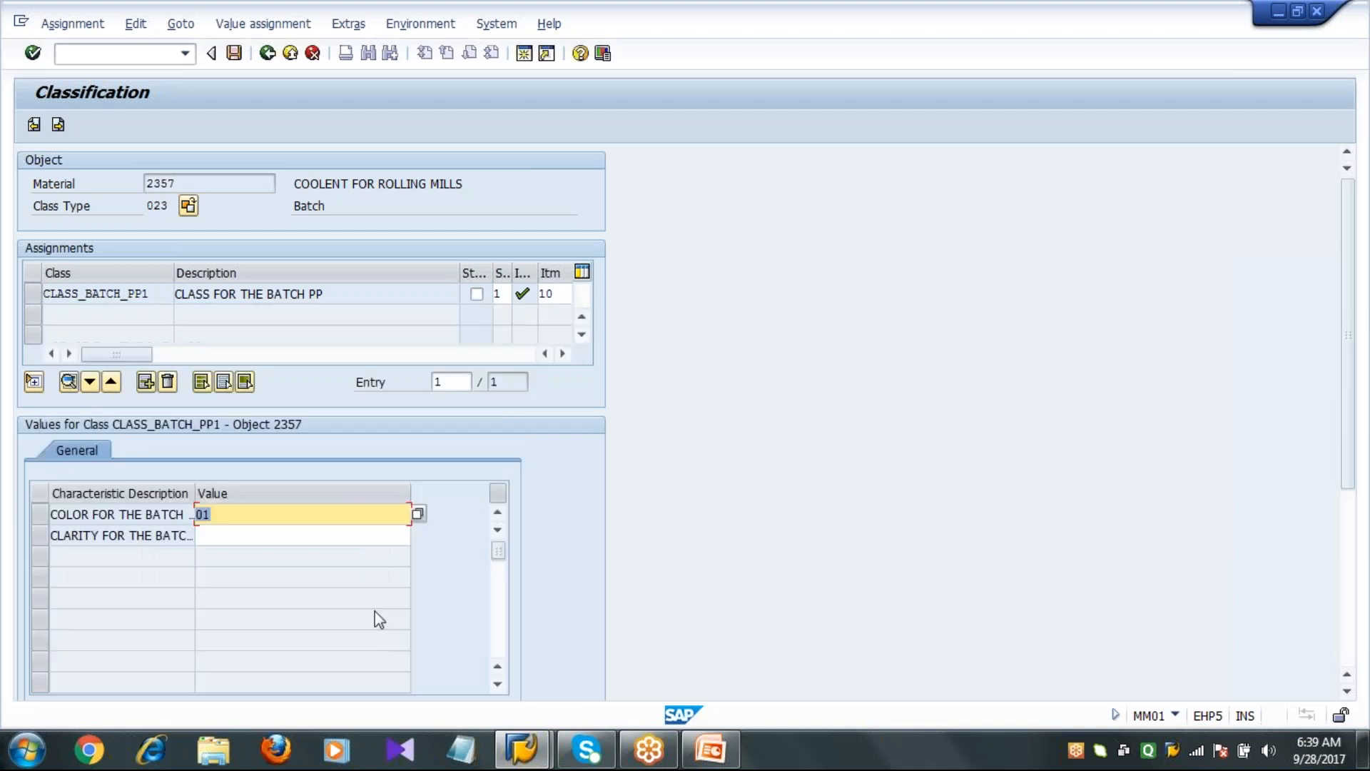
Assign Clear Solution and Not Clear with Particles to the batch clarity characteristic and continue to the first sales organization view
click(367, 539)
click(419, 537)
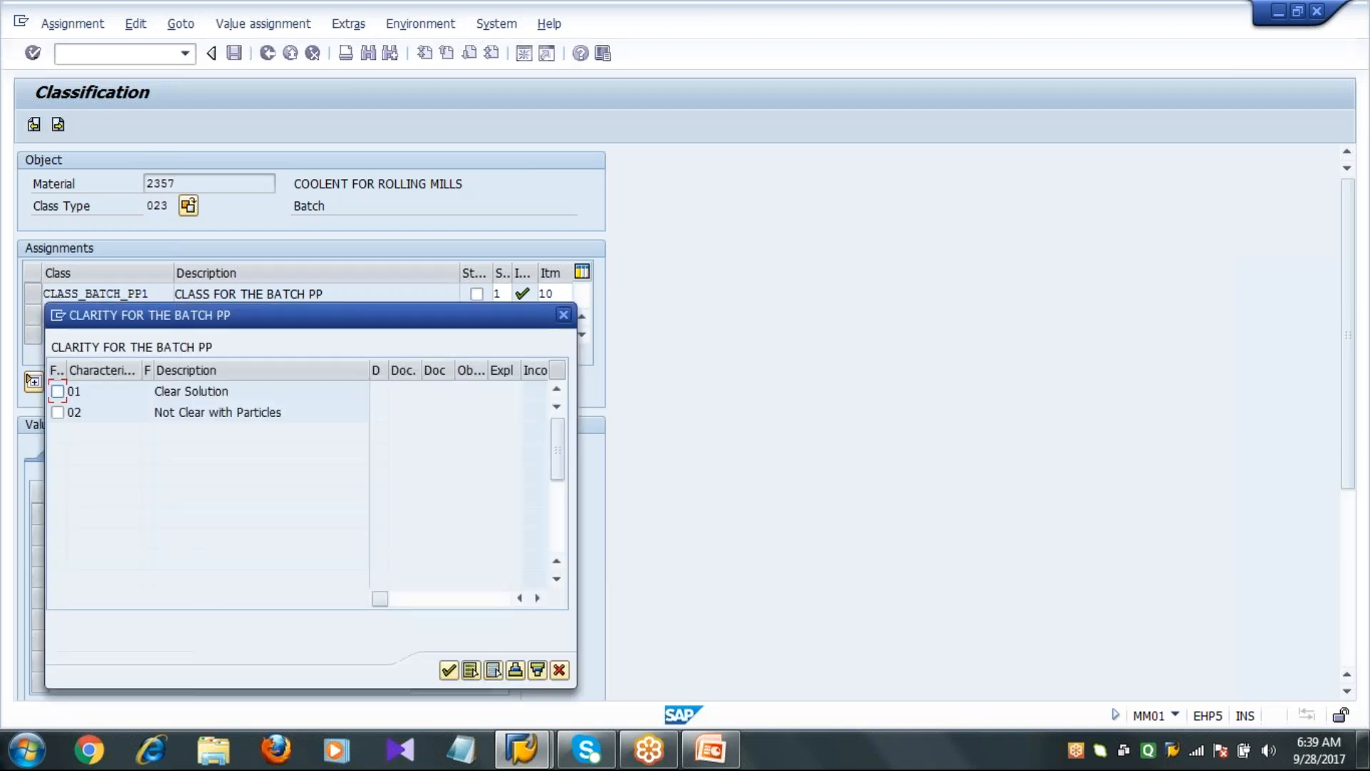
click(58, 413)
click(449, 669)
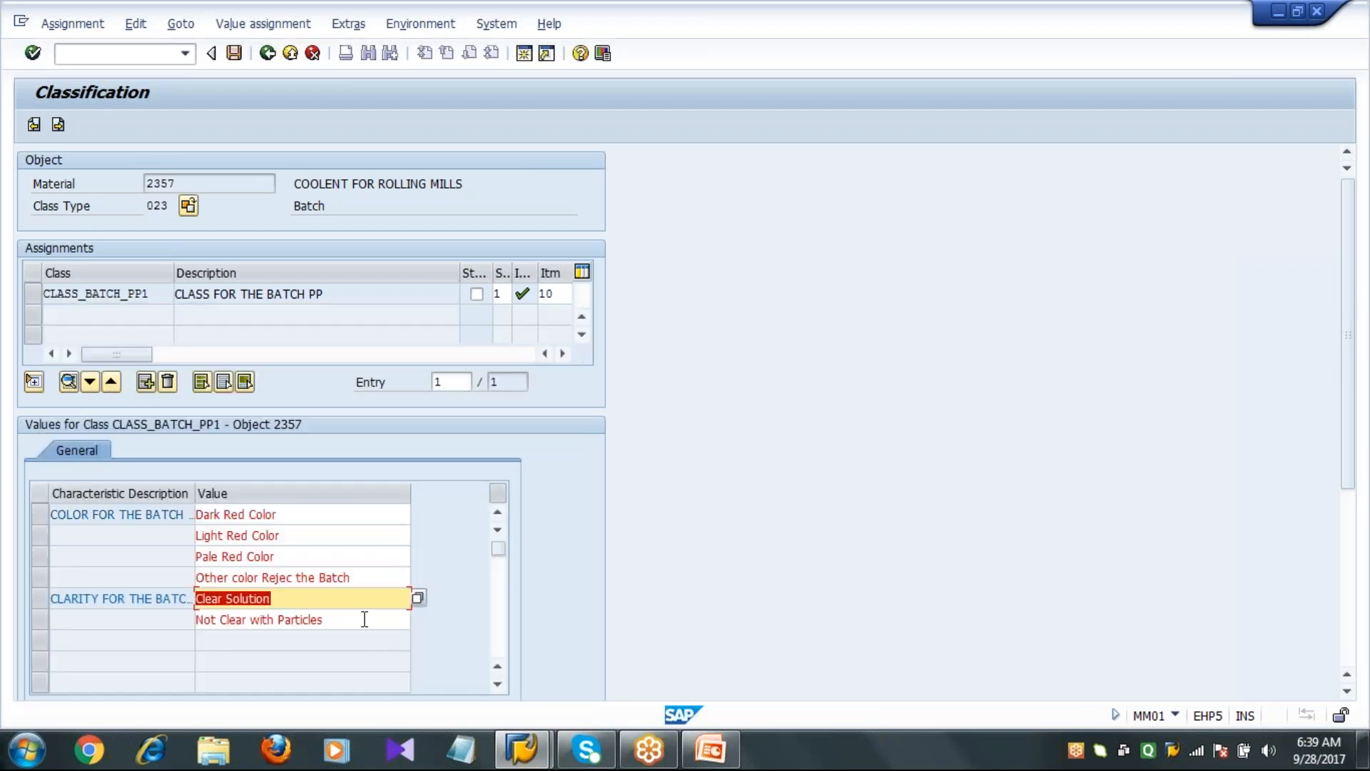
click(364, 619)
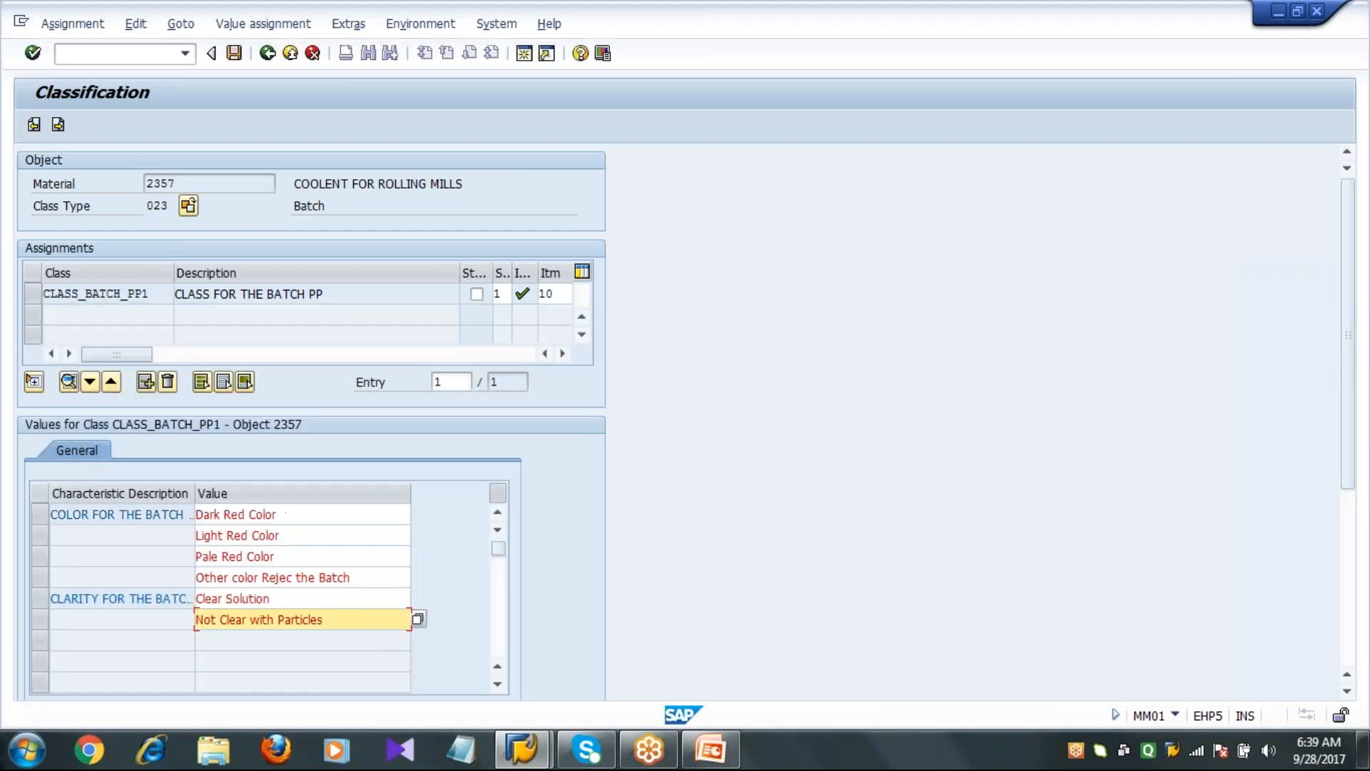
click(58, 125)
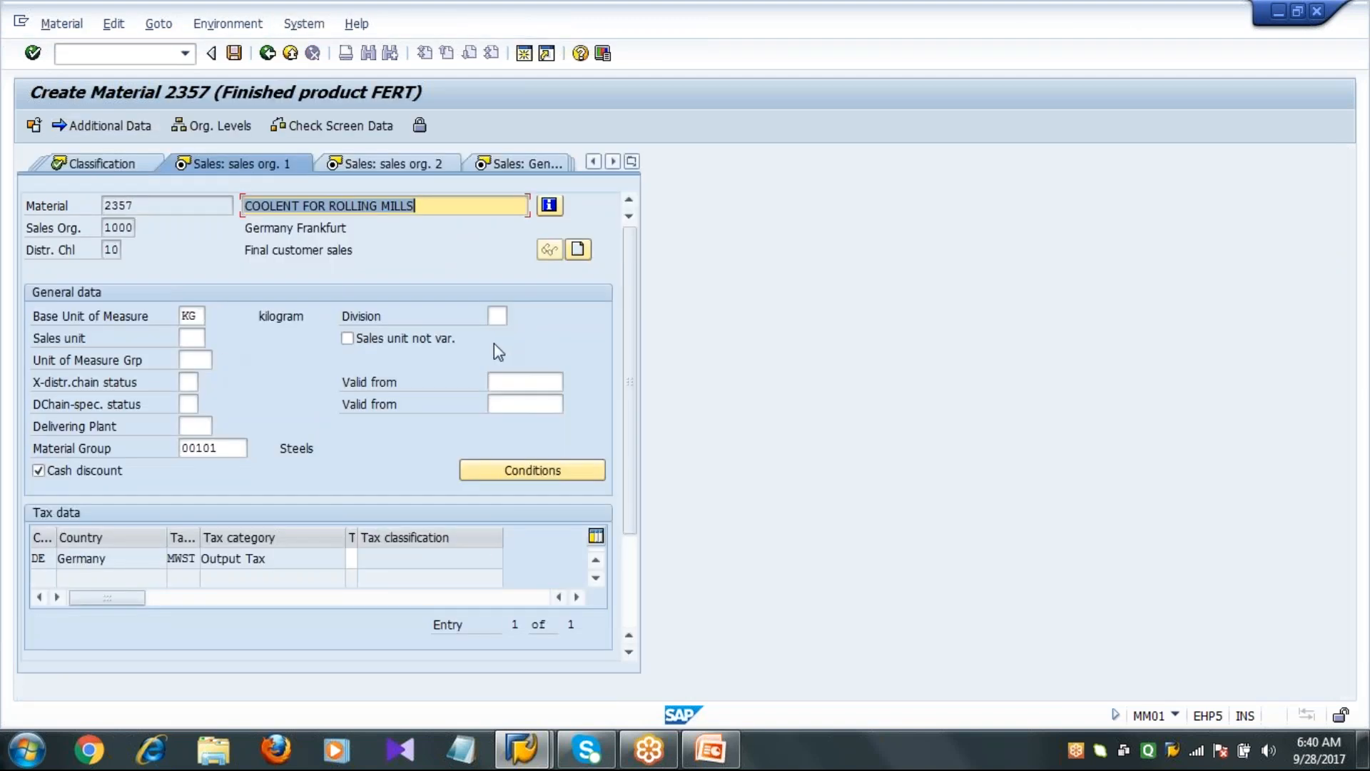
Set the sales data to division 00, delivering plant 1000 and output tax classification 1
click(497, 314)
text(00)
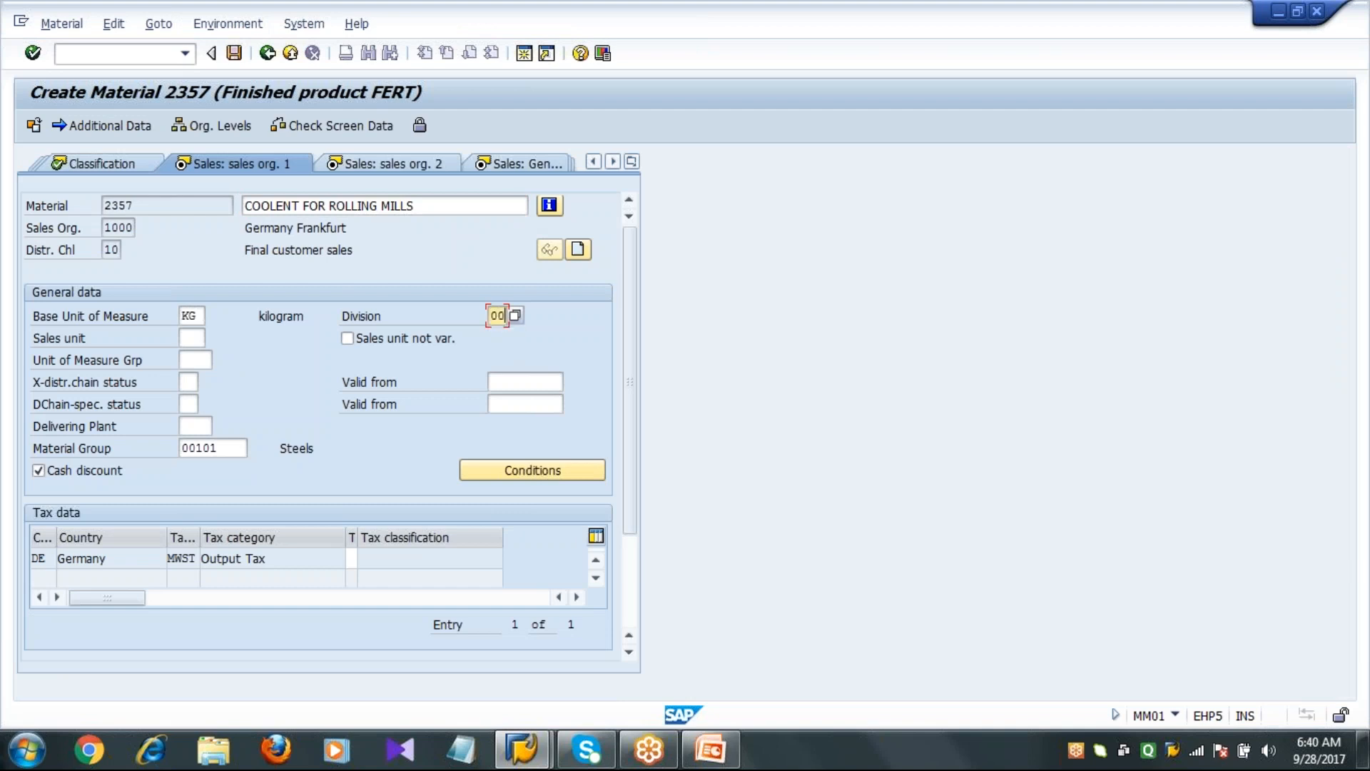
click(190, 427)
text(1000)
drag(357, 564, 407, 568)
click(375, 564)
text(1)
key(Return)
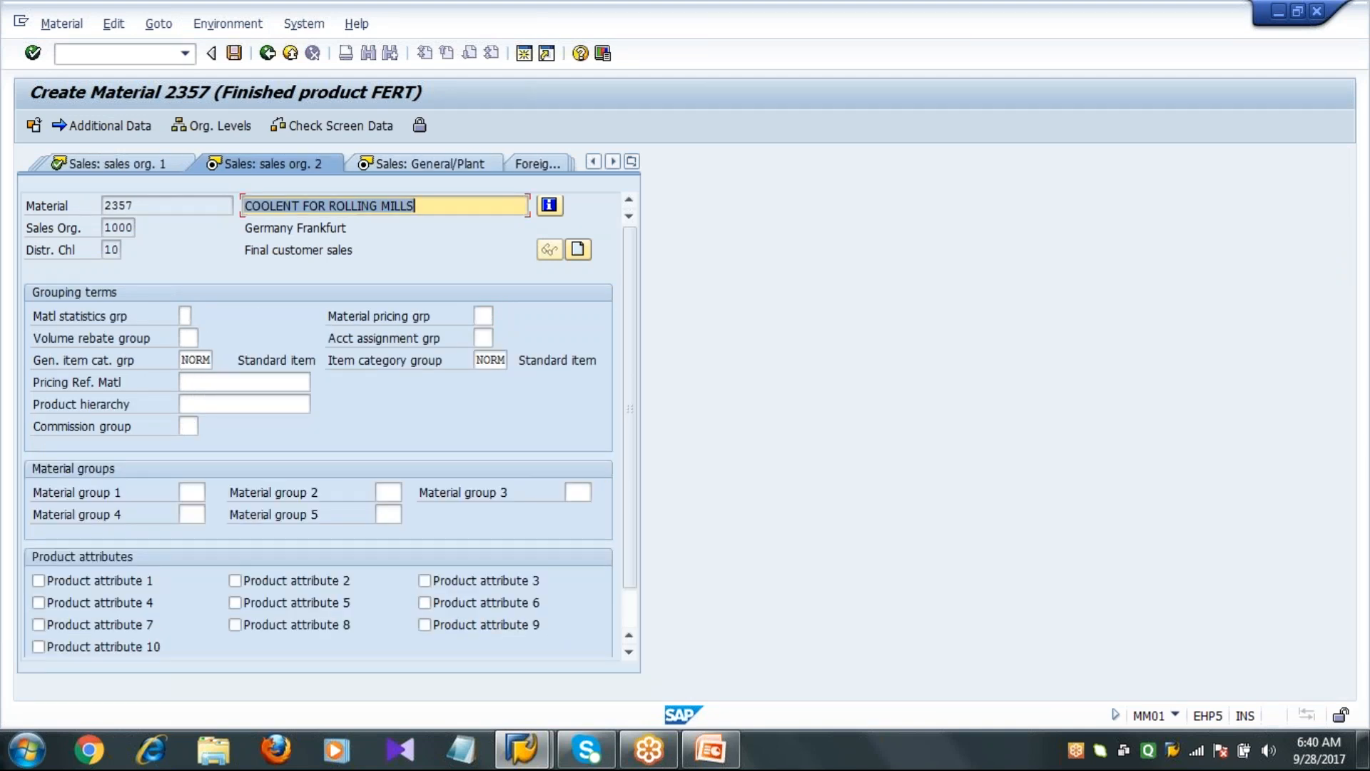
Keep item category group NORM in the second sales organization view and continue to the sales general/plant data
click(188, 361)
click(477, 360)
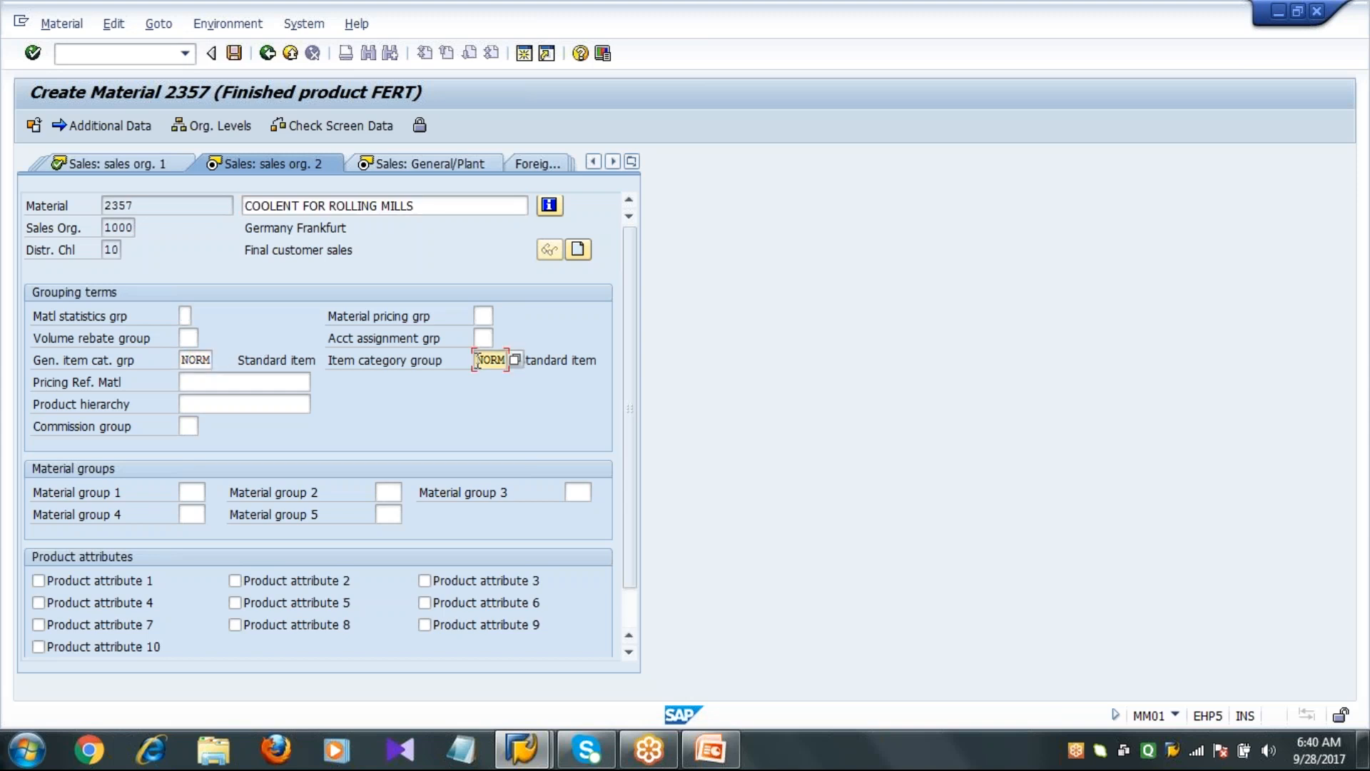
key(Return)
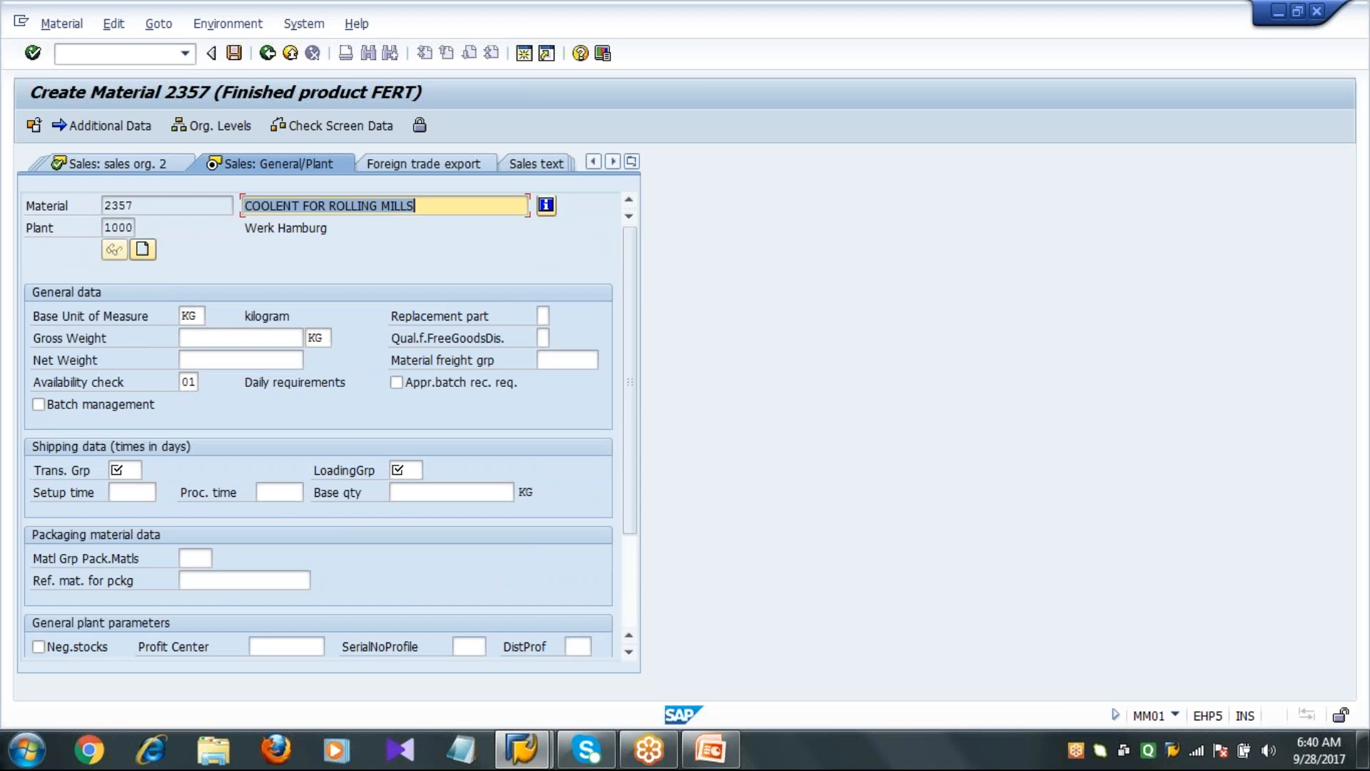
Set the transportation group to 0001, fill in the loading group, and continue to the purchasing data
click(190, 383)
click(127, 470)
text(0001)
key(Tab)
text(00101)
key(Return)
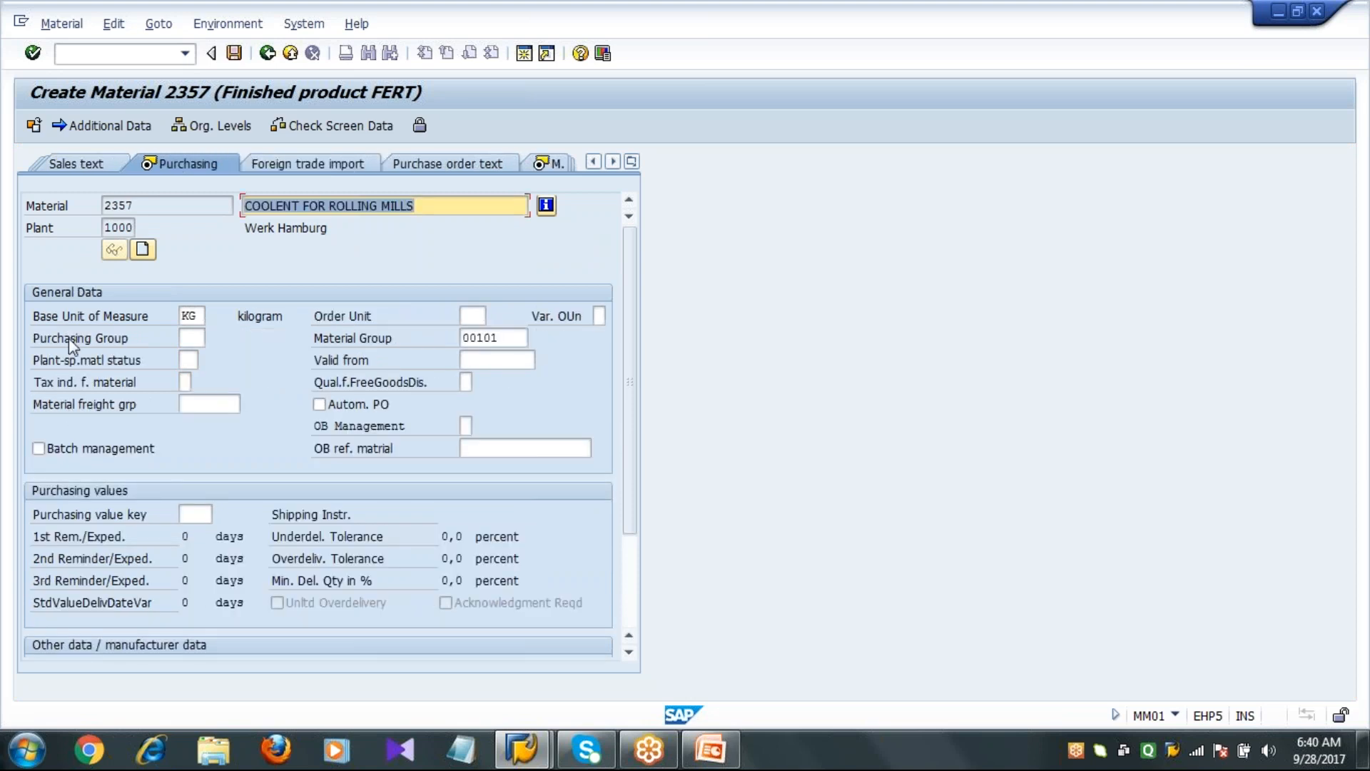
Set the purchasing group to 001 and continue to the MRP 1 view
click(194, 342)
text(001)
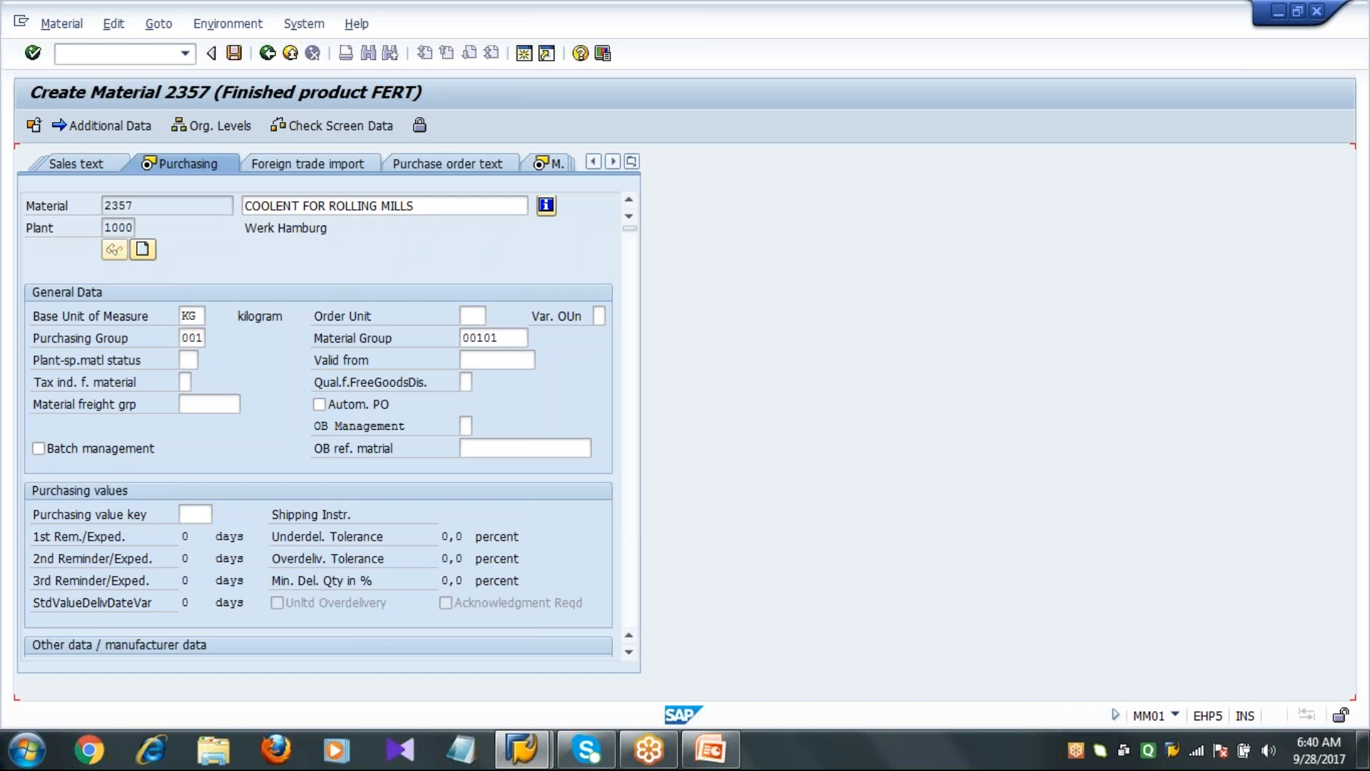
key(Return)
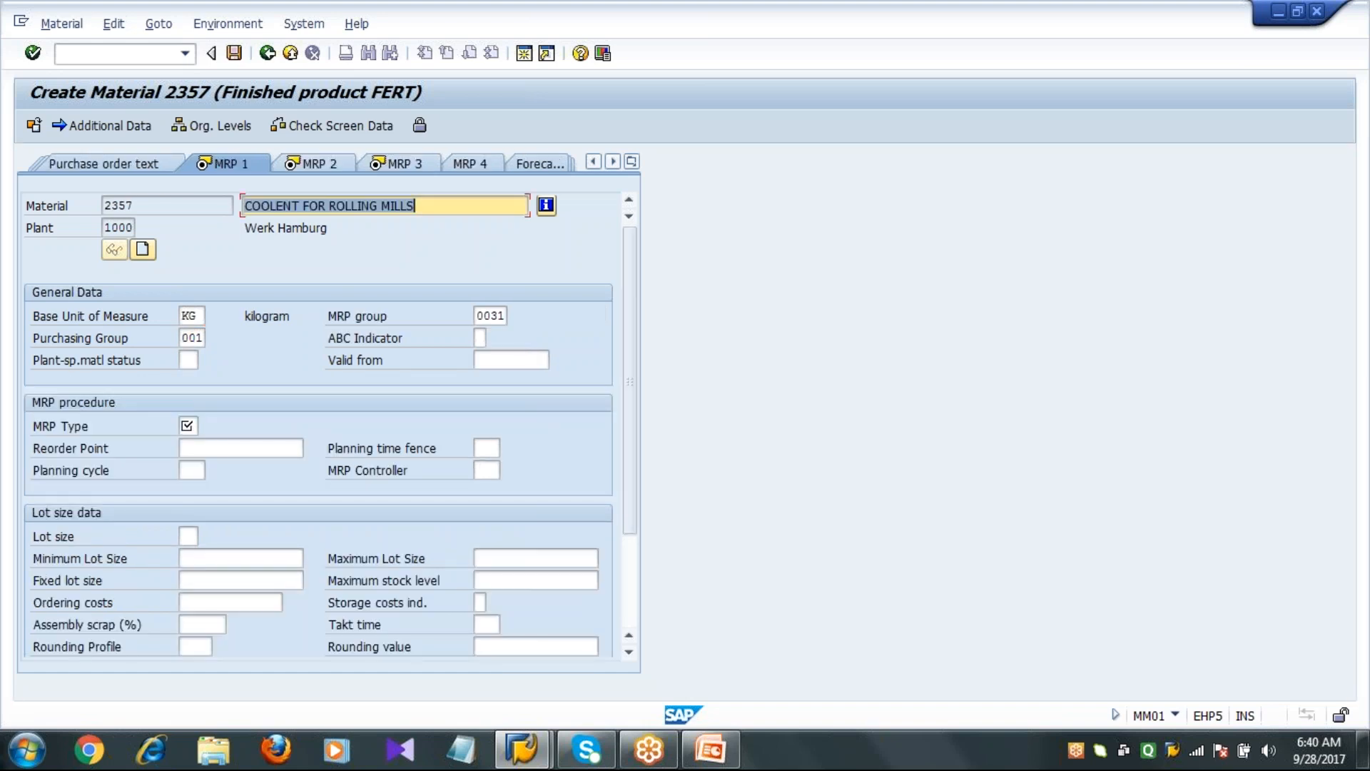
Set the MRP group to 0000 in the general data of MRP 1
key(Tab)
key(Tab)
key(Tab)
key(Tab)
text(0000)
key(Tab)
key(Tab)
key(Tab)
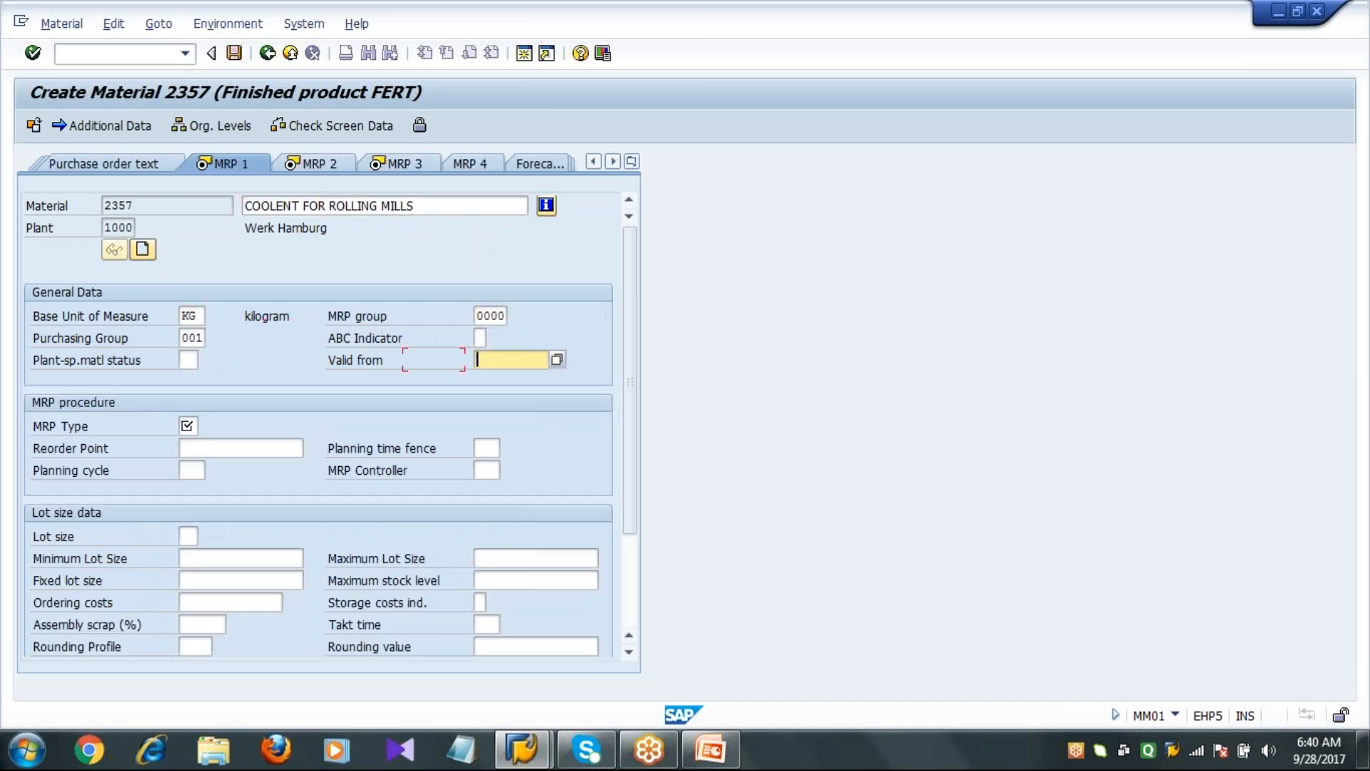
Set MRP type PD, MRP controller 000 and lot size EX for material 2357, and confirm the MRP 1 view
text(PD)
key(Tab)
key(Tab)
key(Tab)
key(Tab)
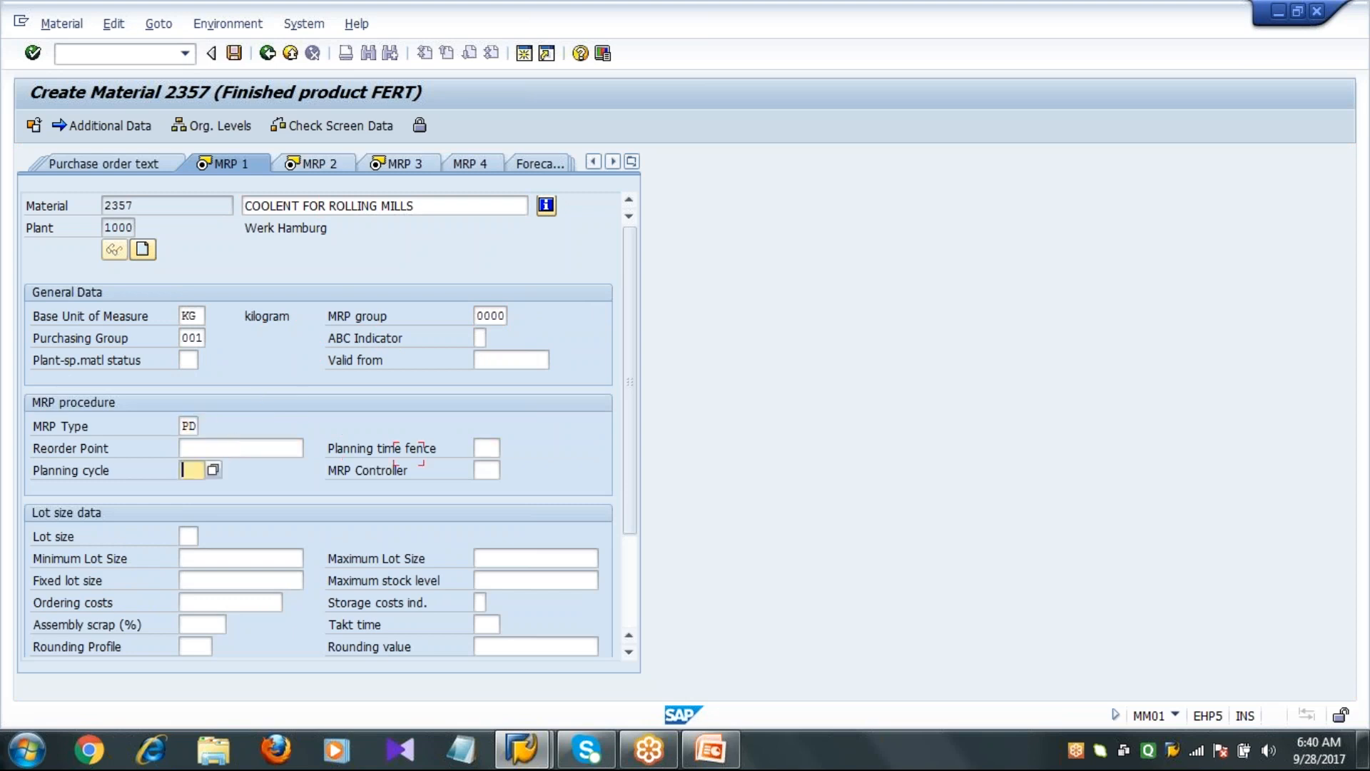
text(000)
key(Tab)
text(EX)
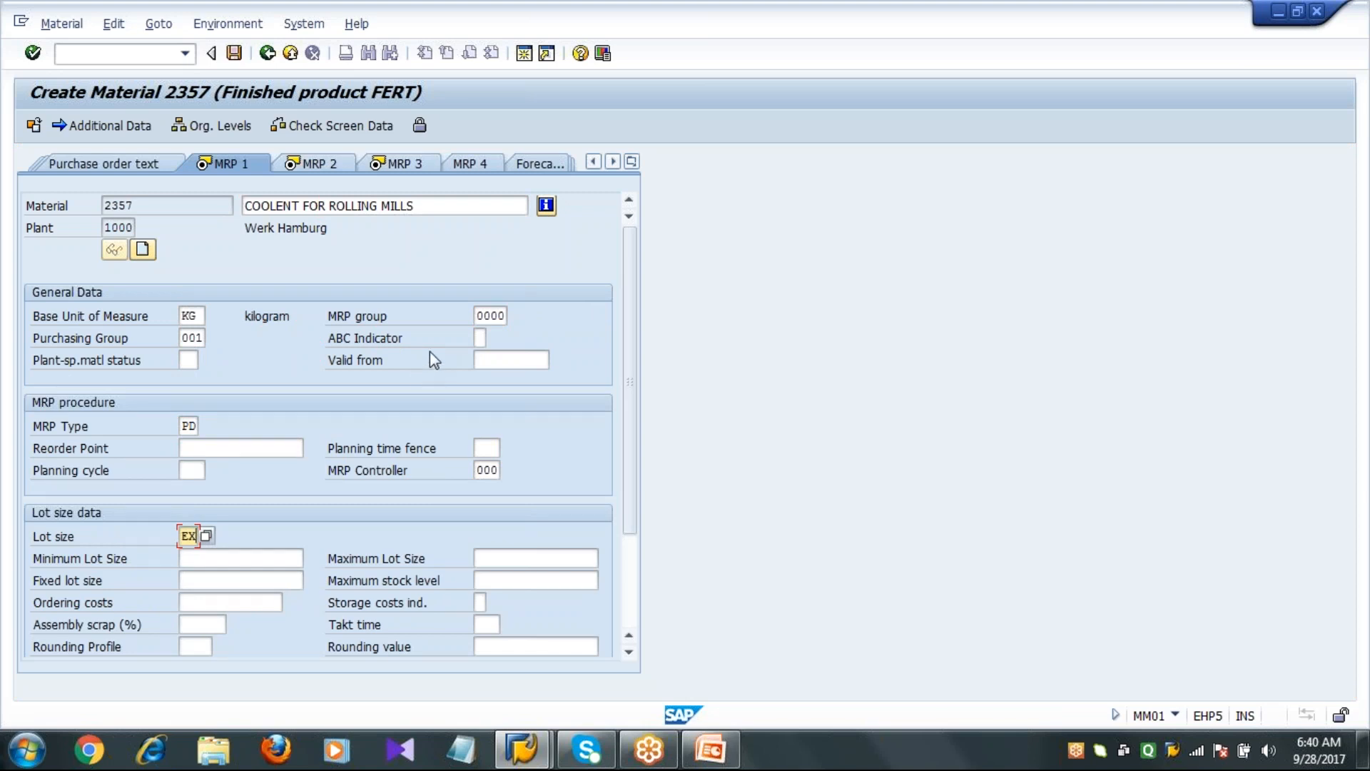
click(502, 315)
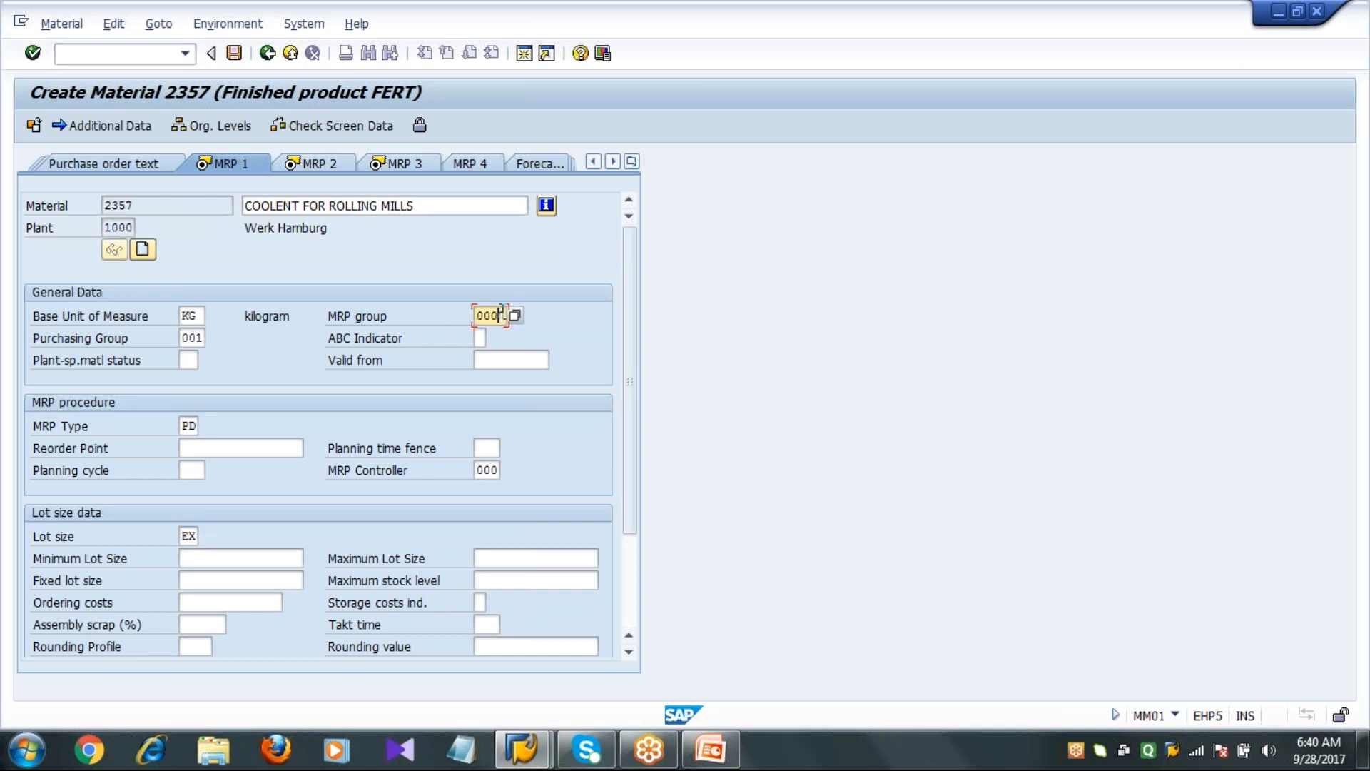
key(Return)
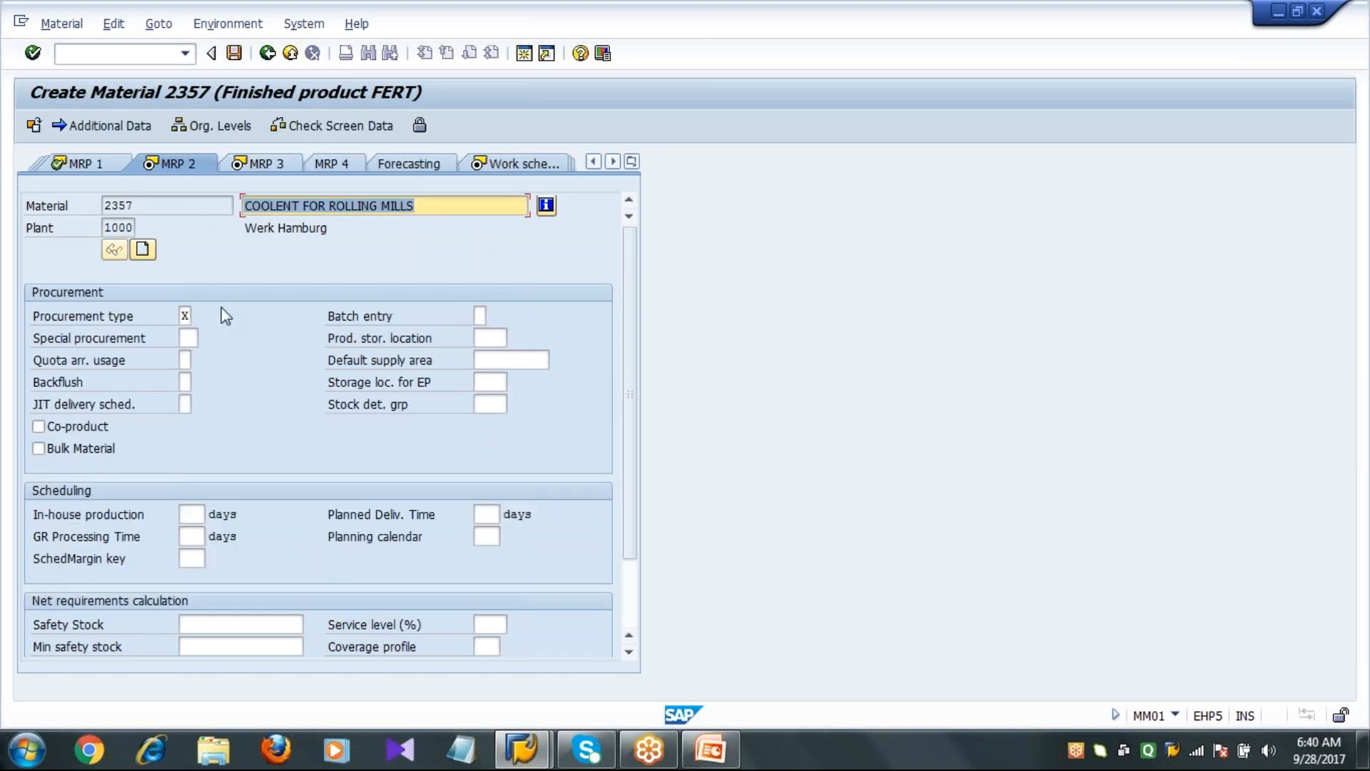
Set procurement type E, in-house production 10 days, GR processing time 2 days and SchedMargin key 000, and confirm the MRP 2 view
click(185, 315)
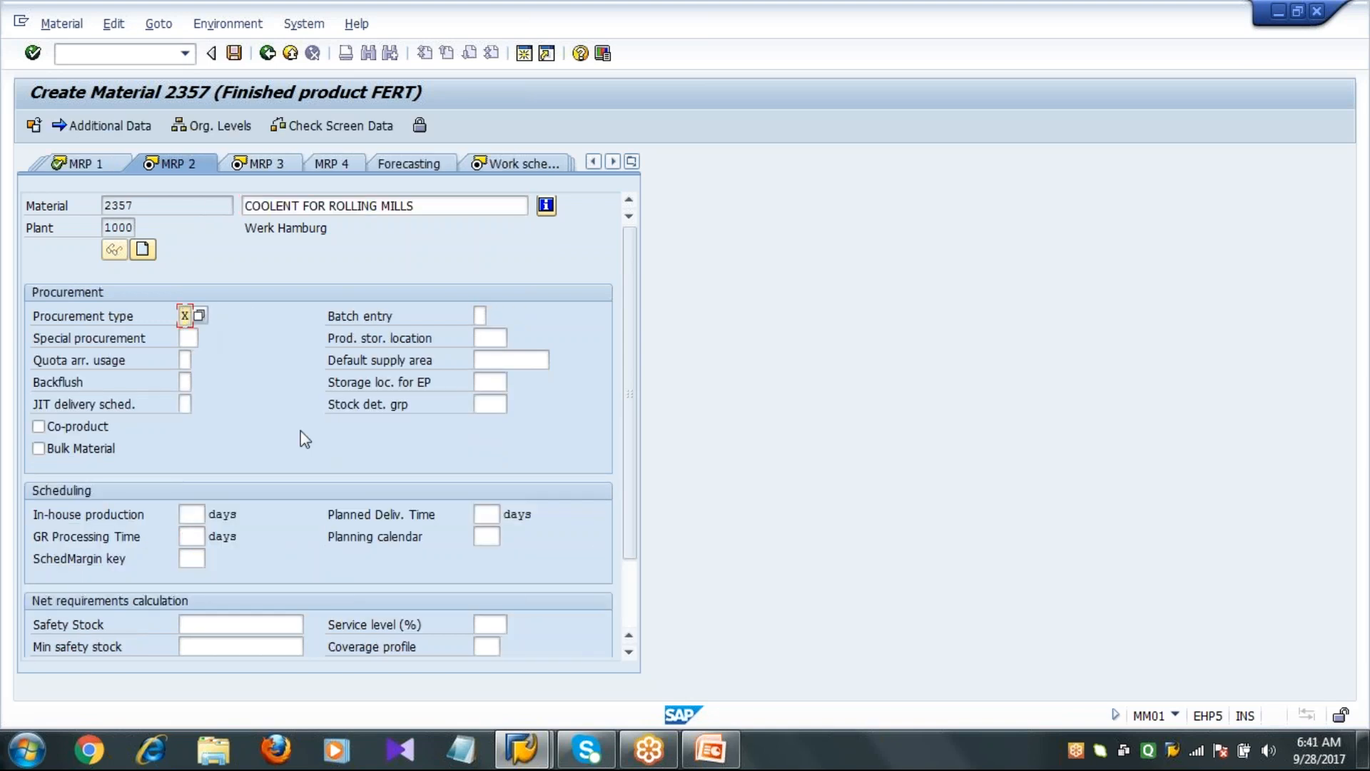
key(BackSpace)
text(E)
click(191, 514)
text(10)
click(190, 535)
text(2)
click(189, 557)
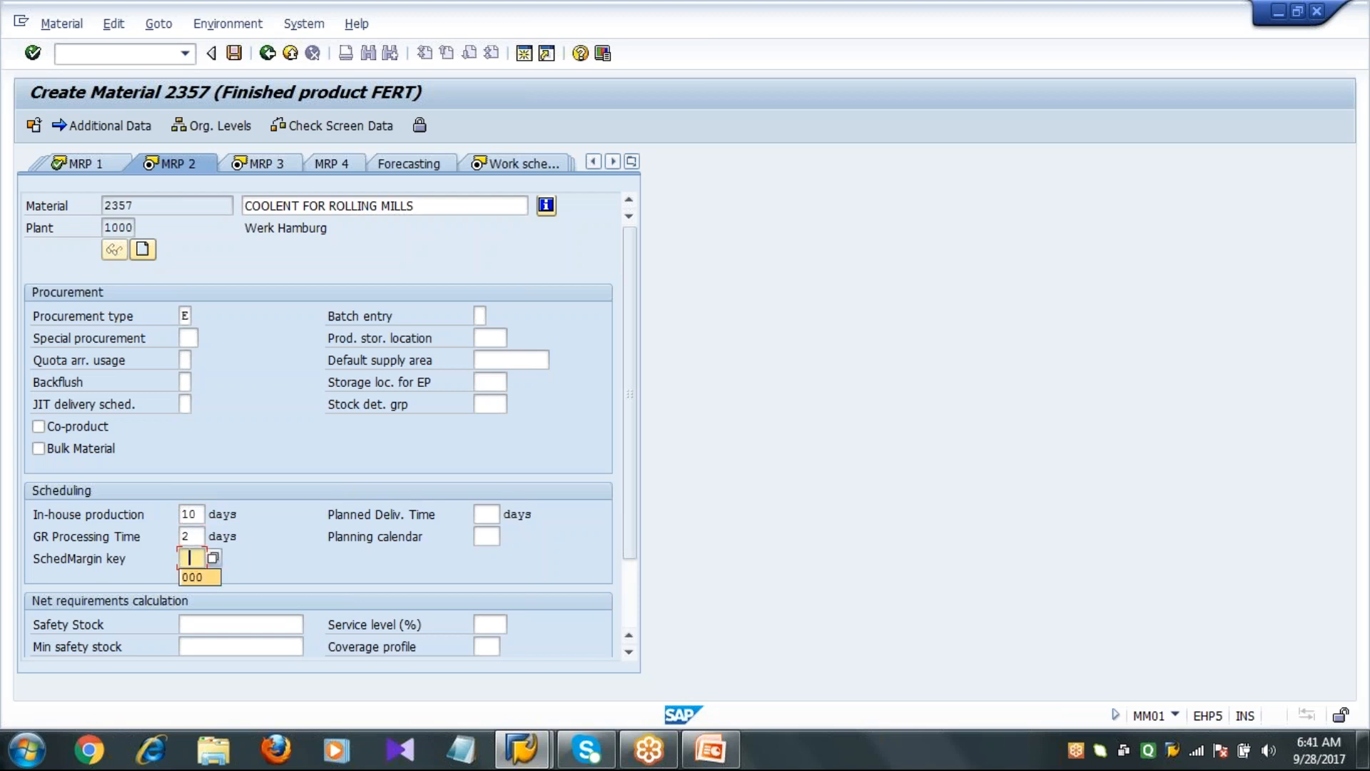
click(193, 580)
key(Return)
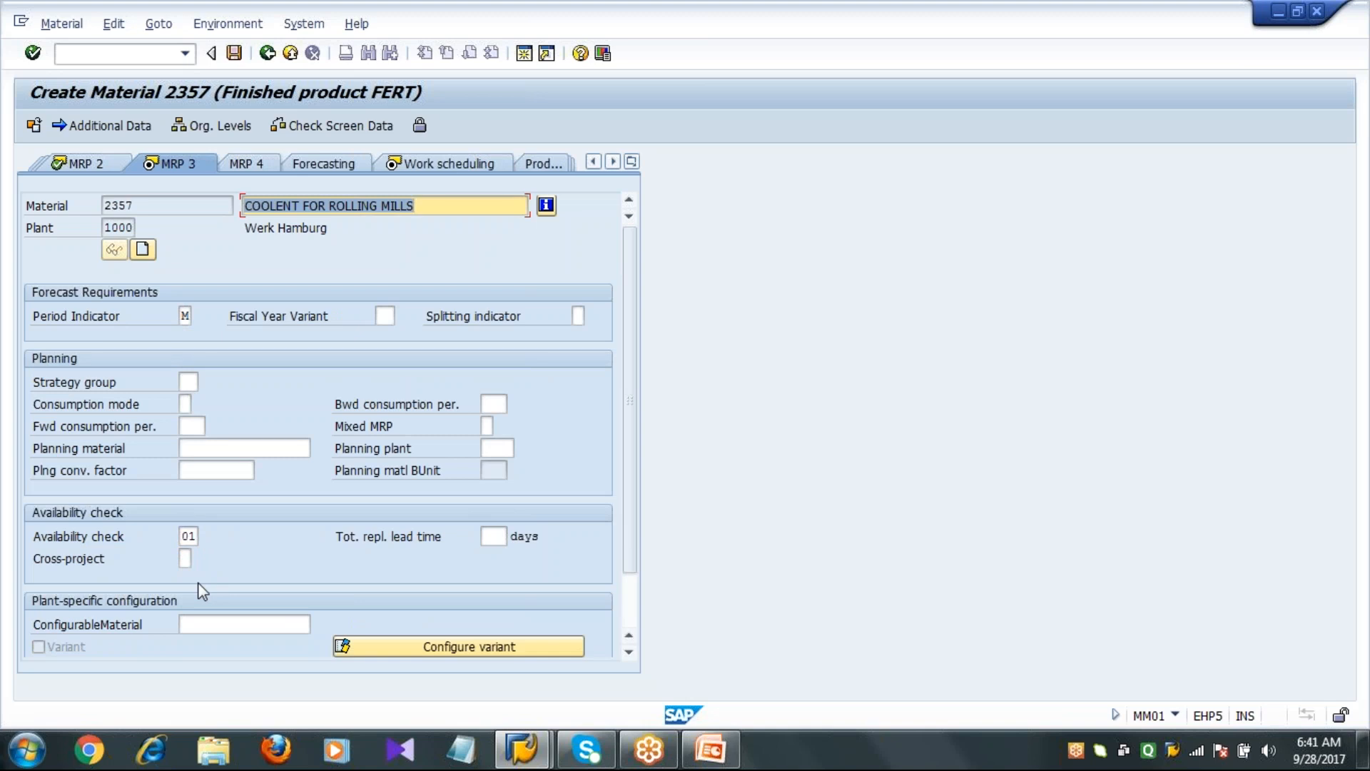
Accept the period indicator and availability check on the MRP 3 view and proceed to work scheduling
click(185, 315)
click(193, 534)
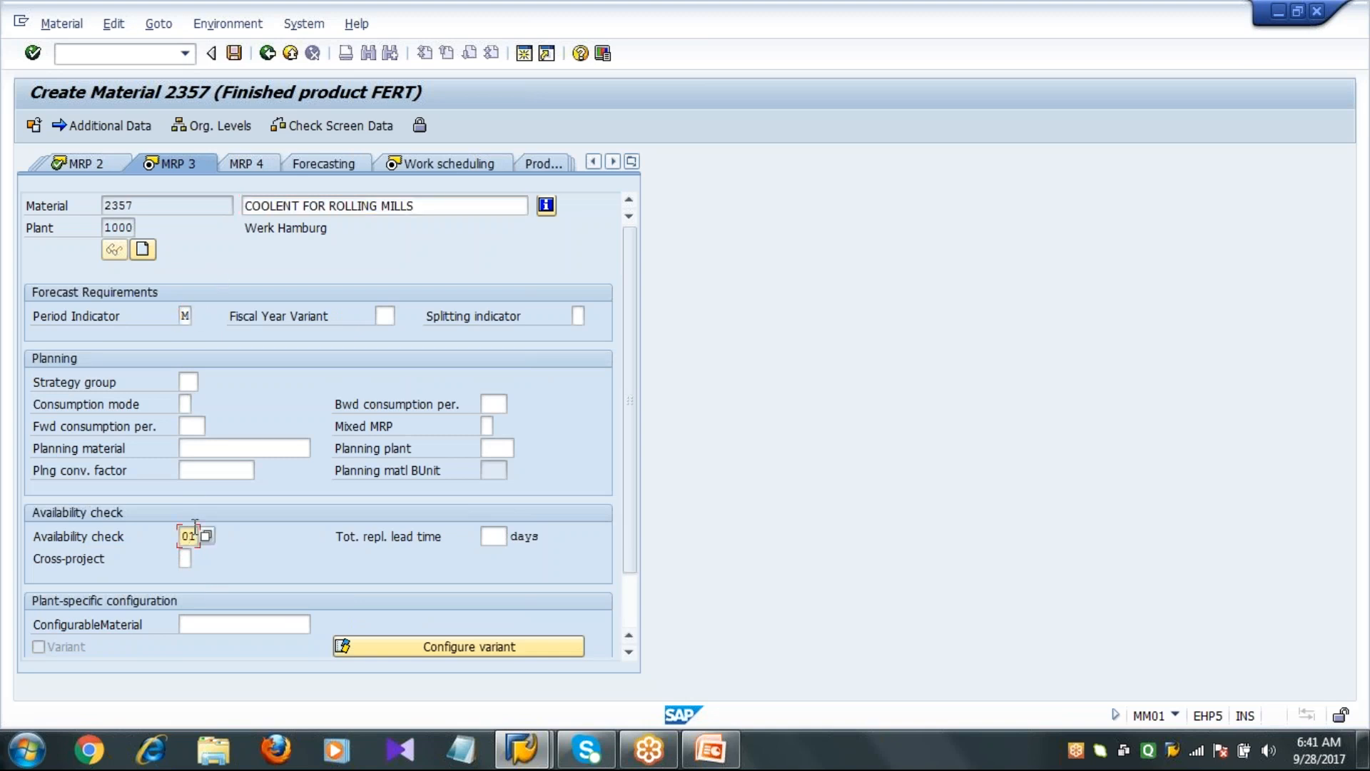
key(Return)
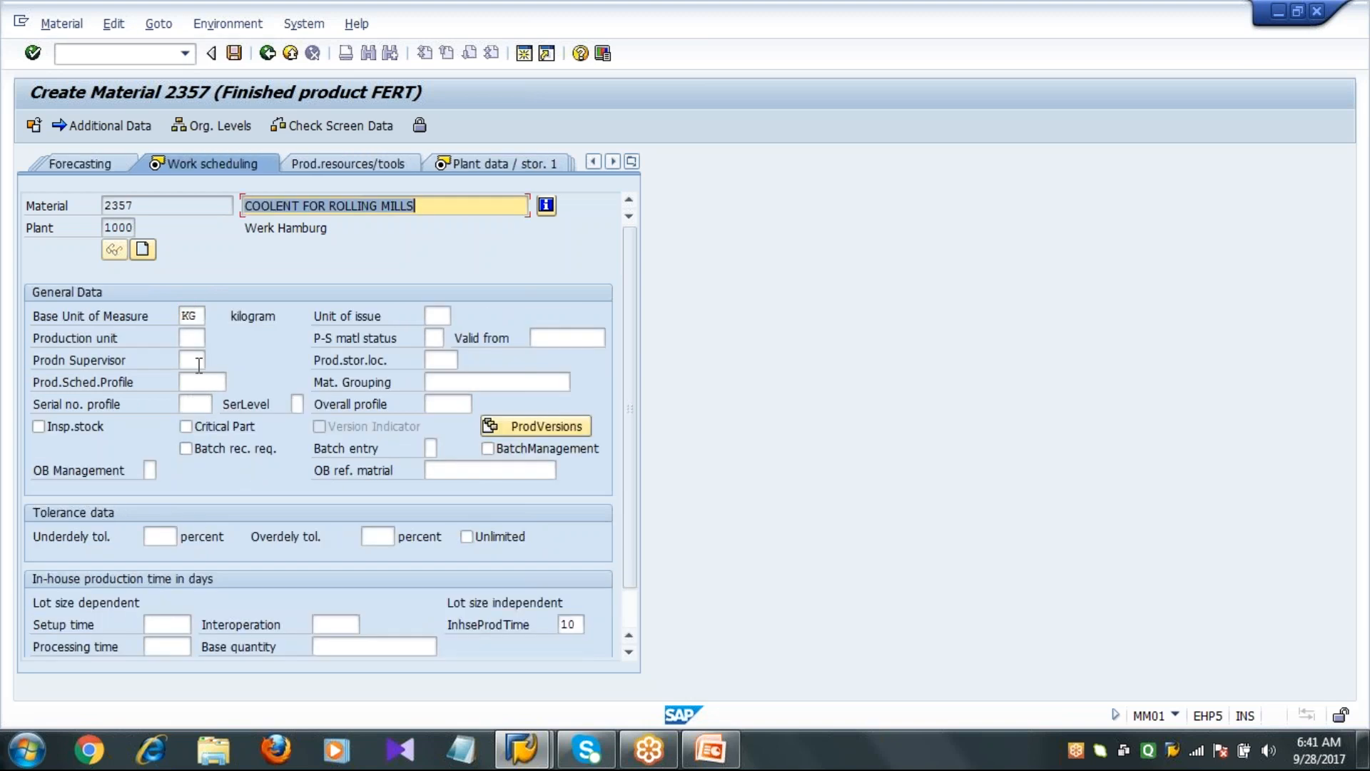
Enter production supervisor 000, storage location 0001 and scheduling profile 000001, enable batch management, and confirm the work scheduling view
click(191, 360)
text(000)
click(444, 358)
click(200, 382)
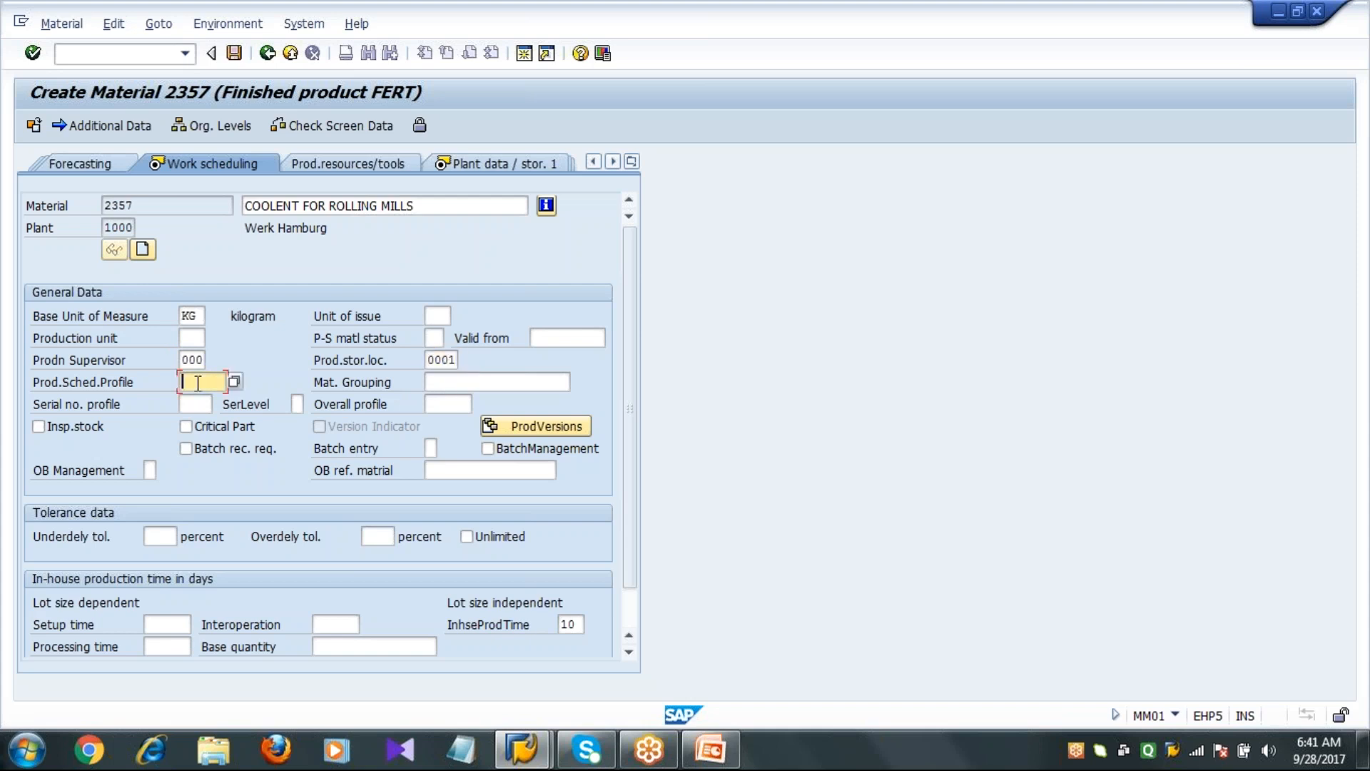
click(201, 402)
click(521, 448)
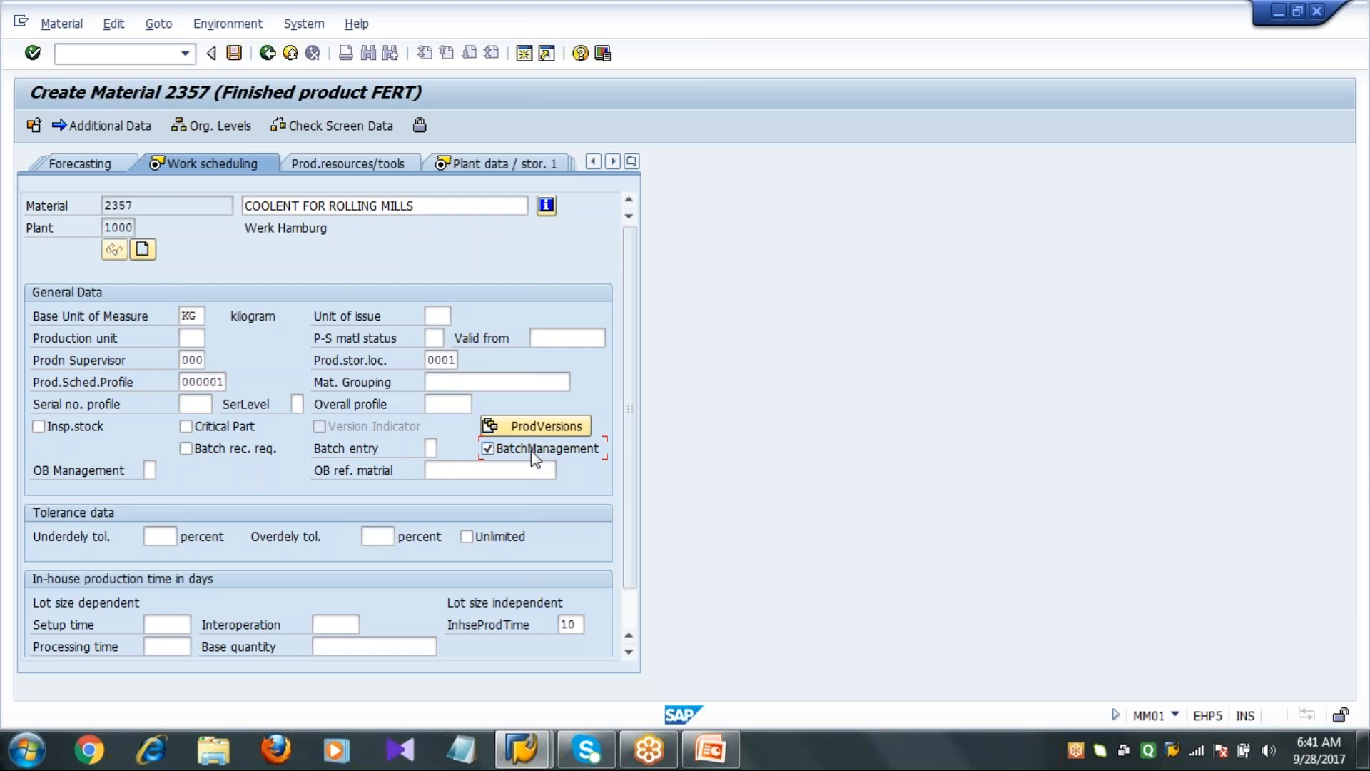
key(Return)
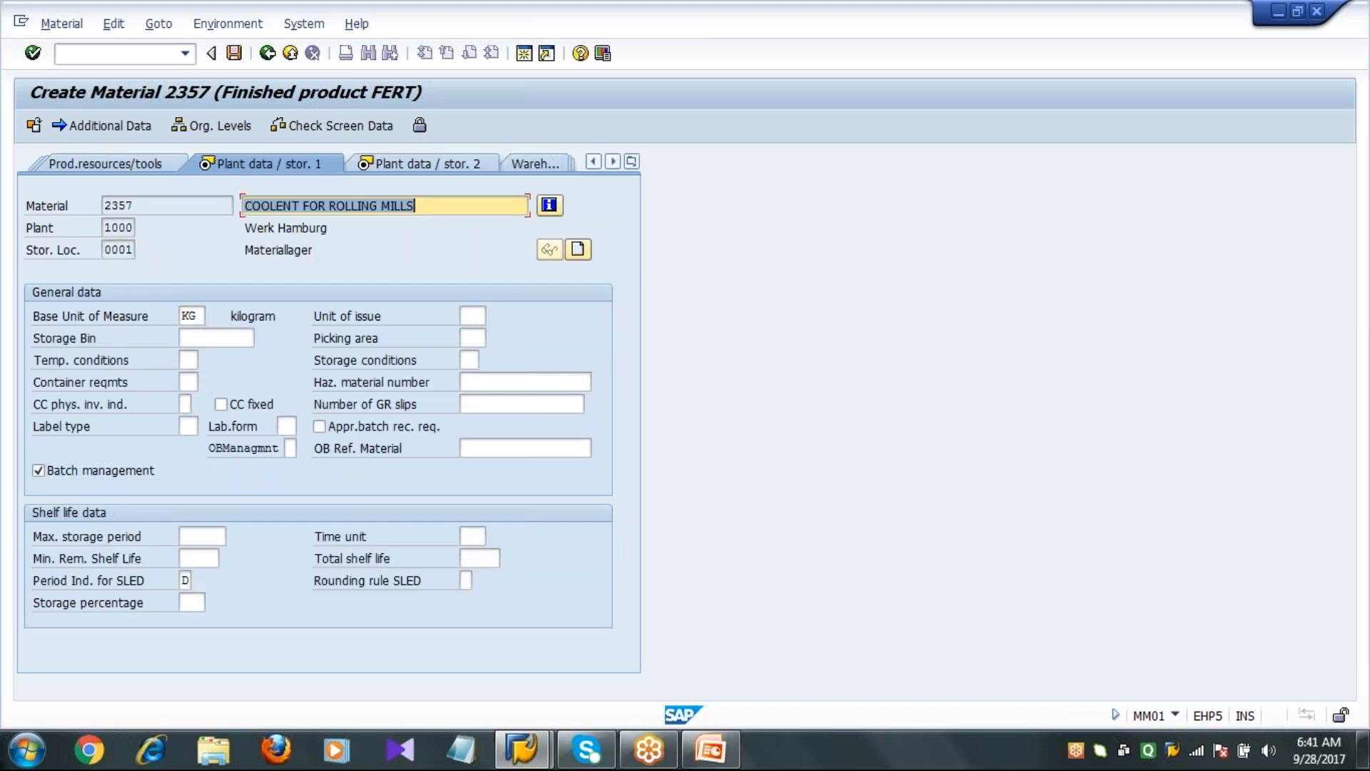
Set the minimum remaining shelf life to 1 and total shelf life to 11, and proceed through the plant data views to Accounting 1
click(187, 559)
text(1)
key(Tab)
text(11)
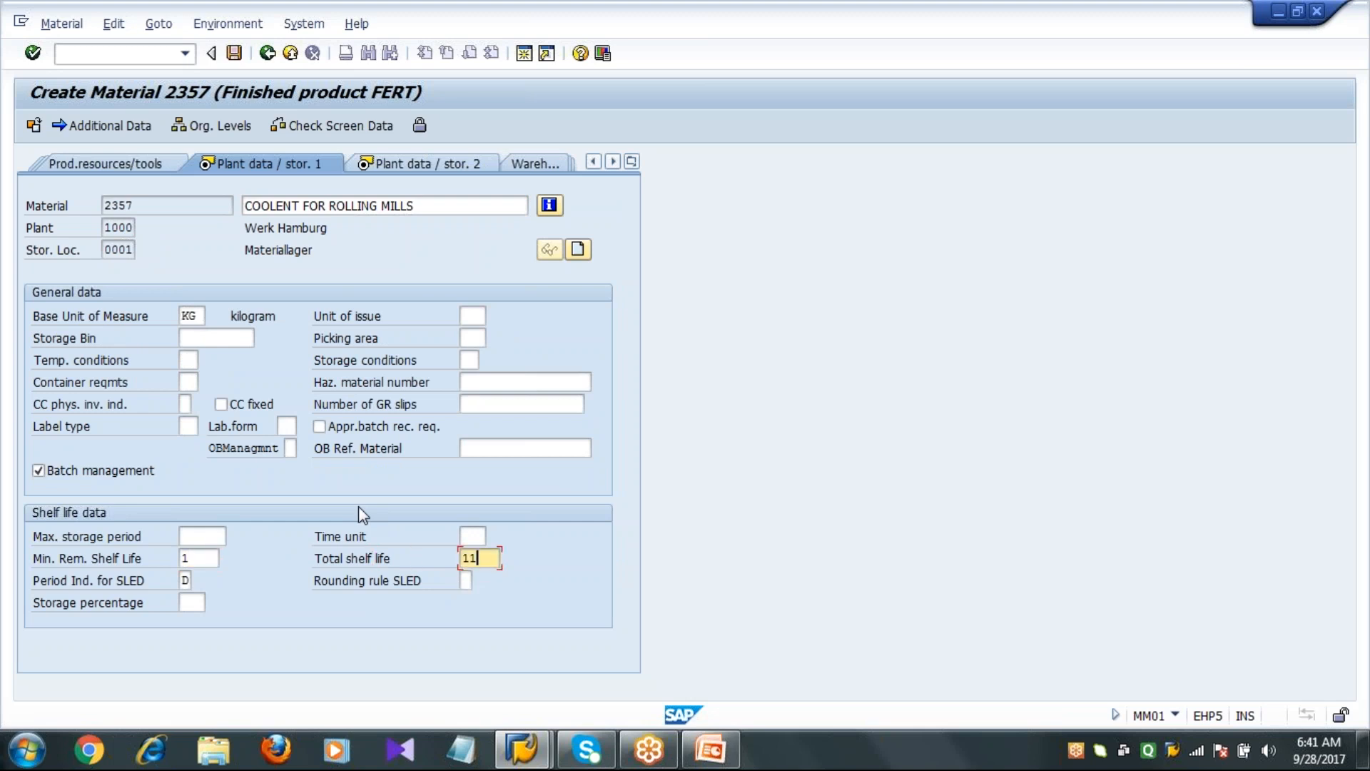
key(Return)
key(Return)
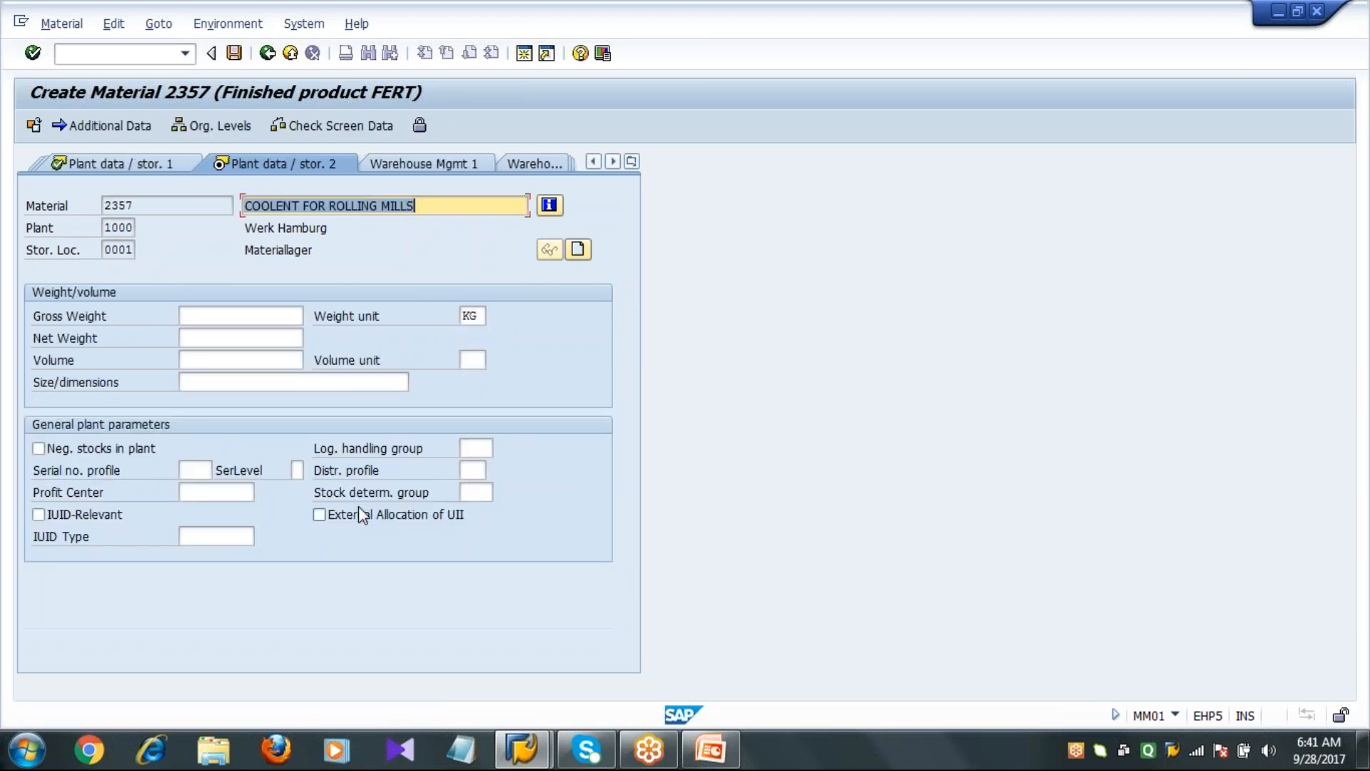
key(Return)
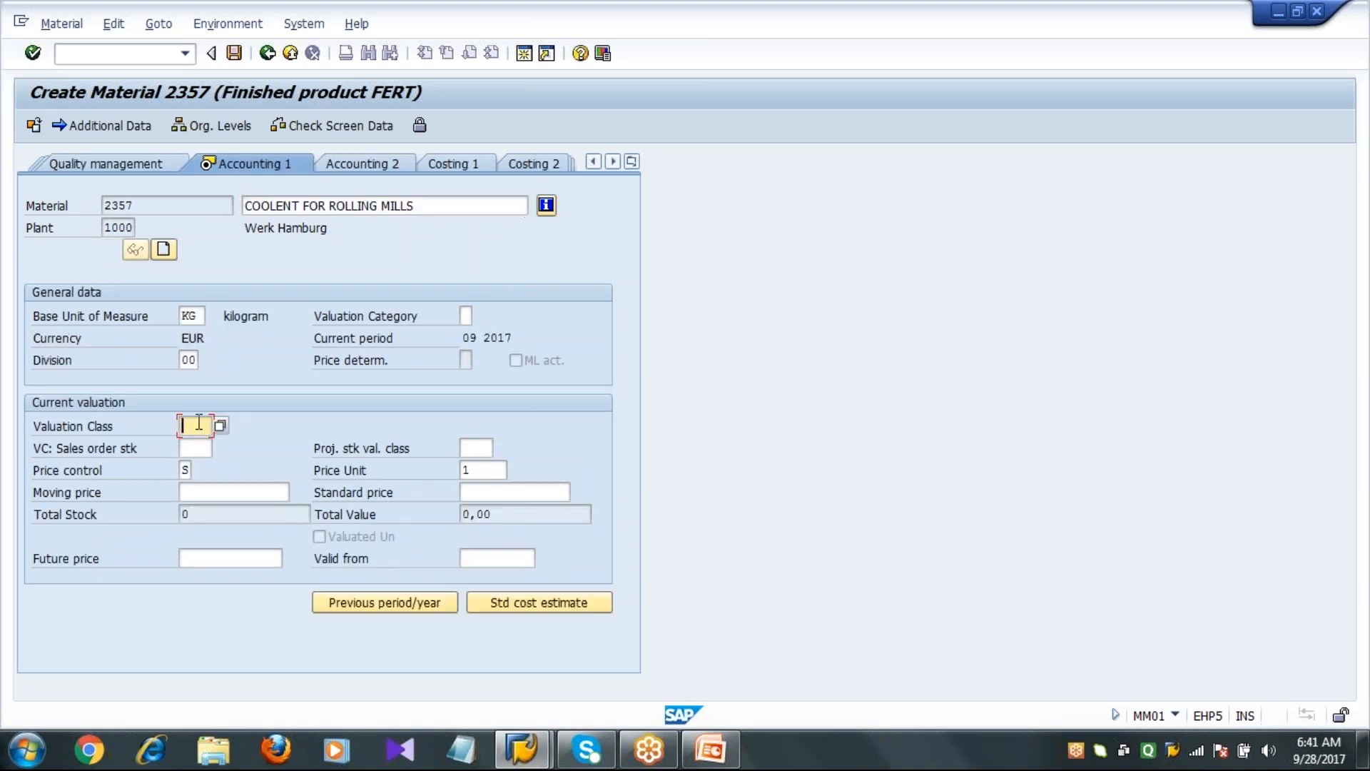
Enter valuation class 7920 and standard price 100 in the accounting data, and save the material
text(7920)
key(Tab)
key(Tab)
key(Tab)
key(Tab)
key(Tab)
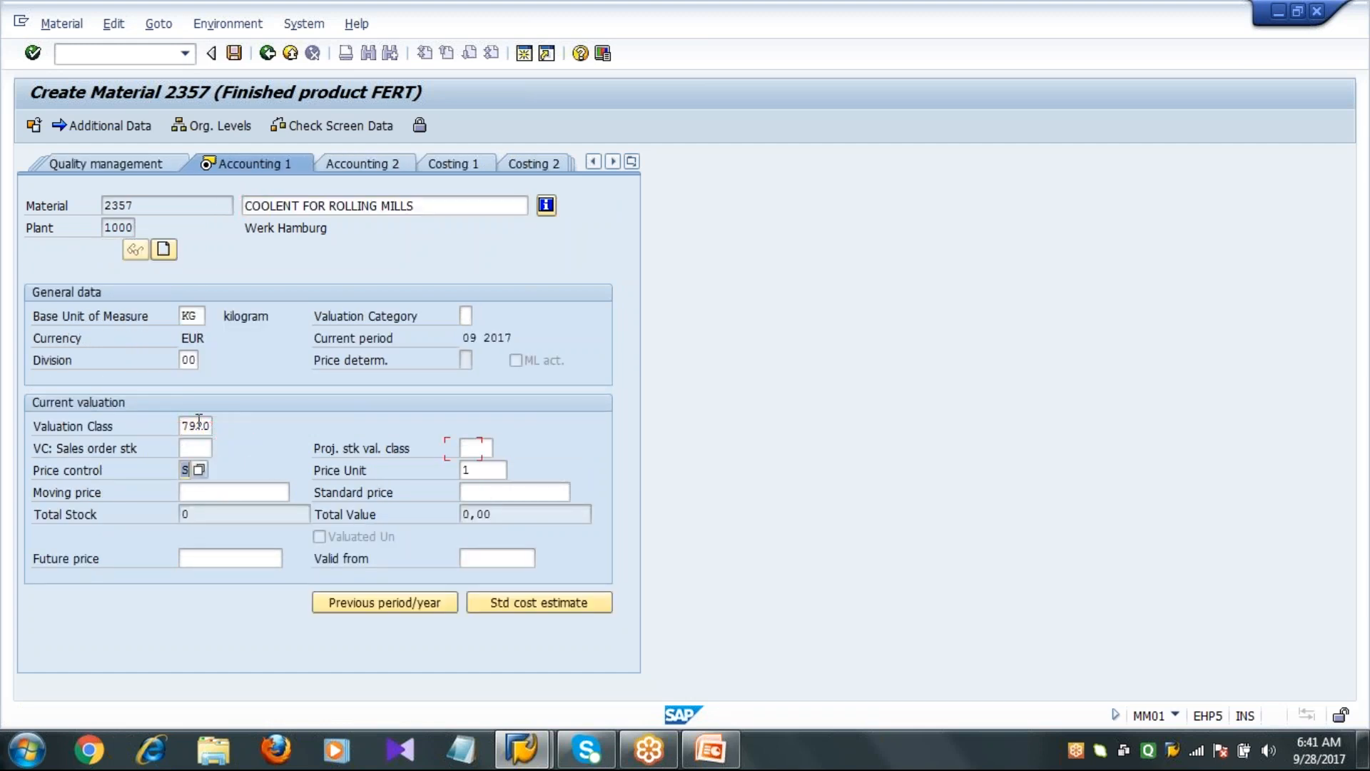
key(Tab)
text(100)
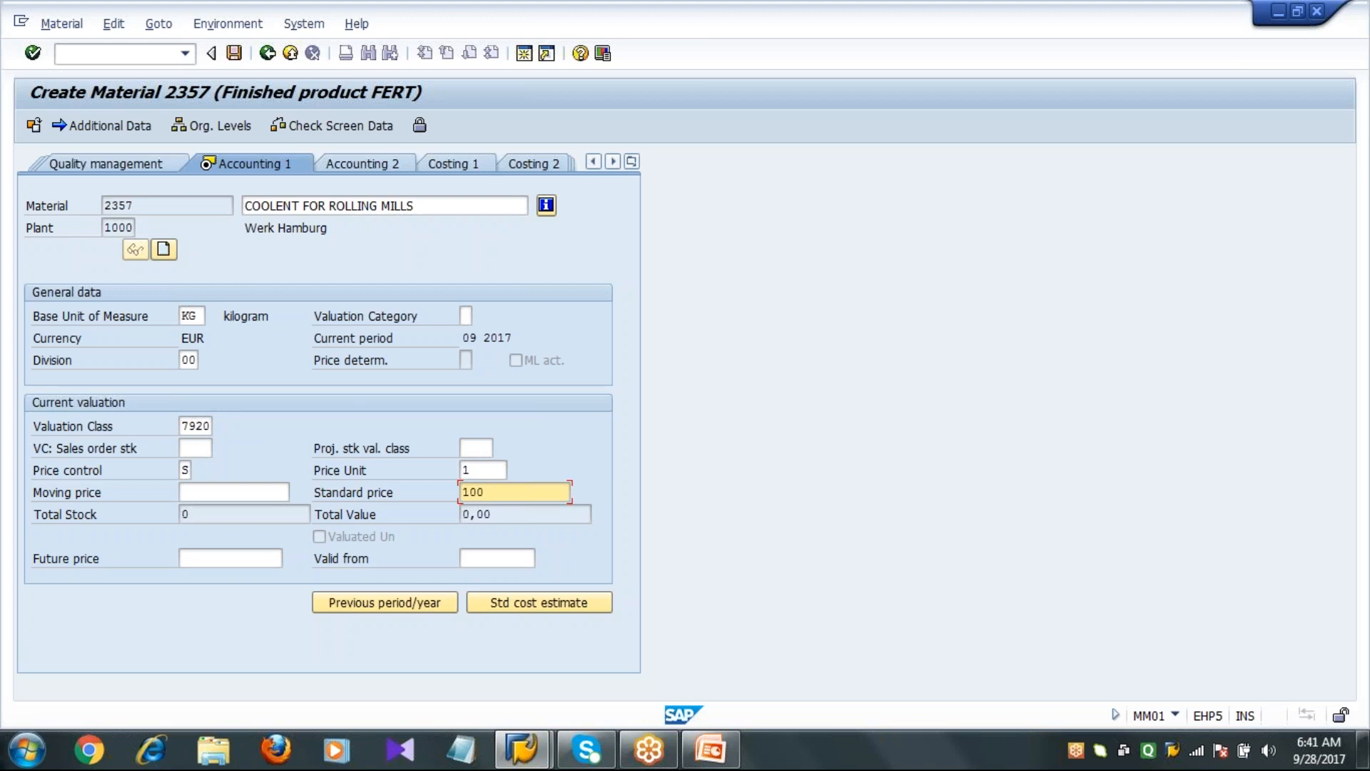
key(Return)
click(264, 414)
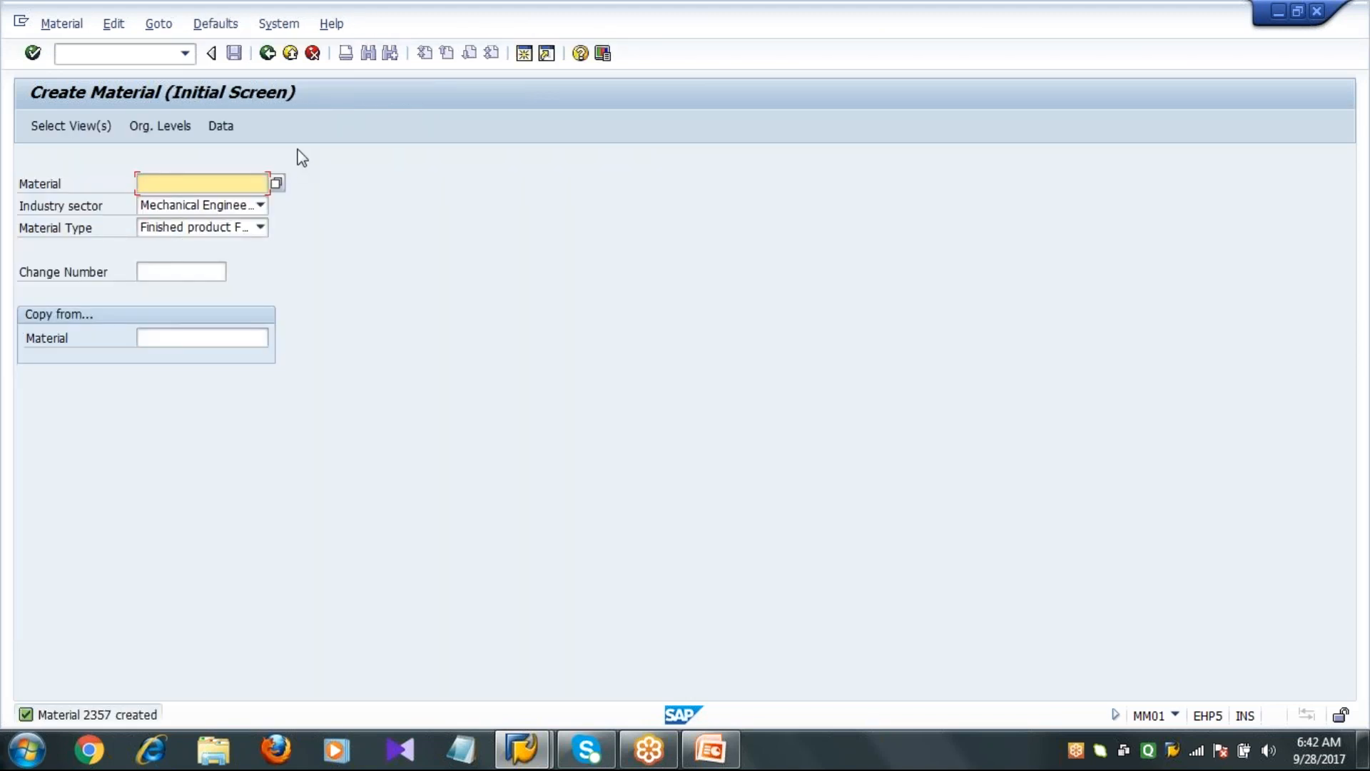
Start transaction CS01 to create a BOM for material 2357 in plant 1000 with BOM usage 1
click(267, 54)
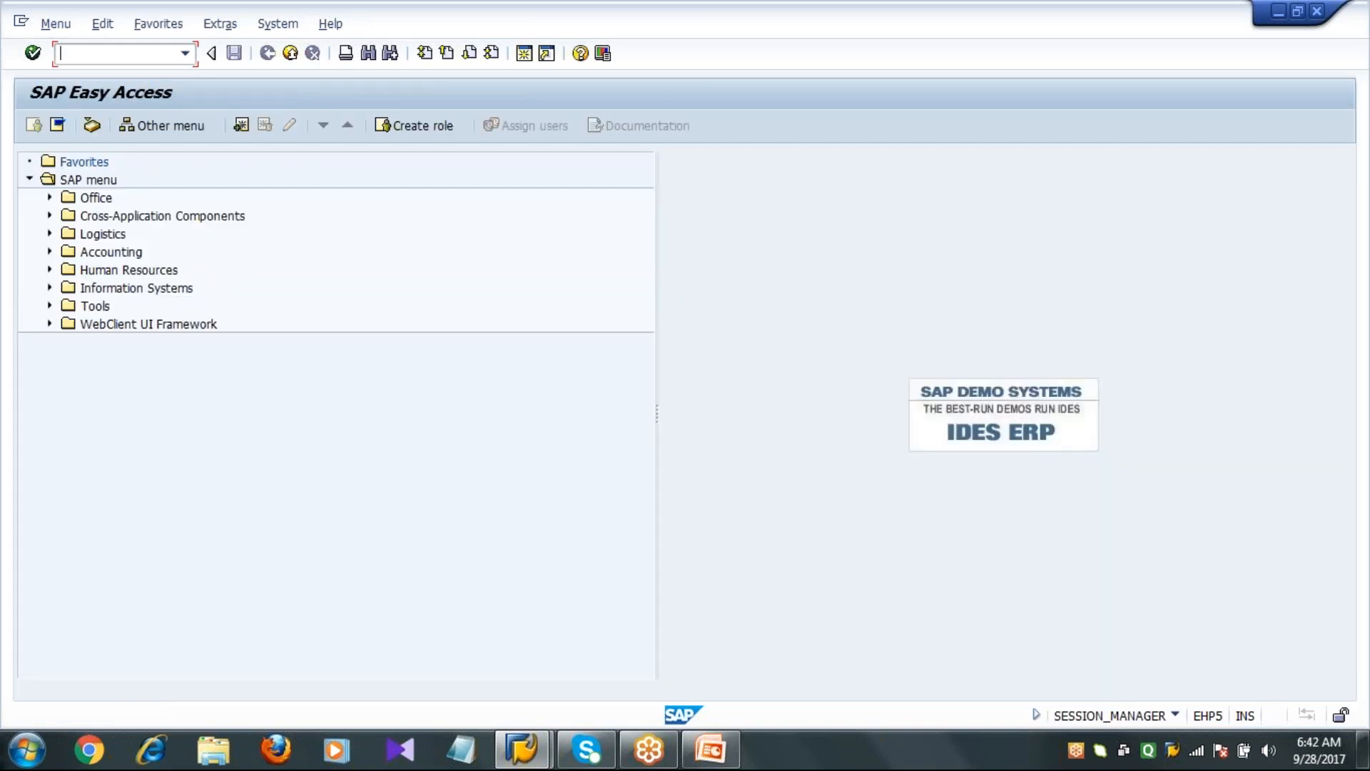
text(CS01)
key(Return)
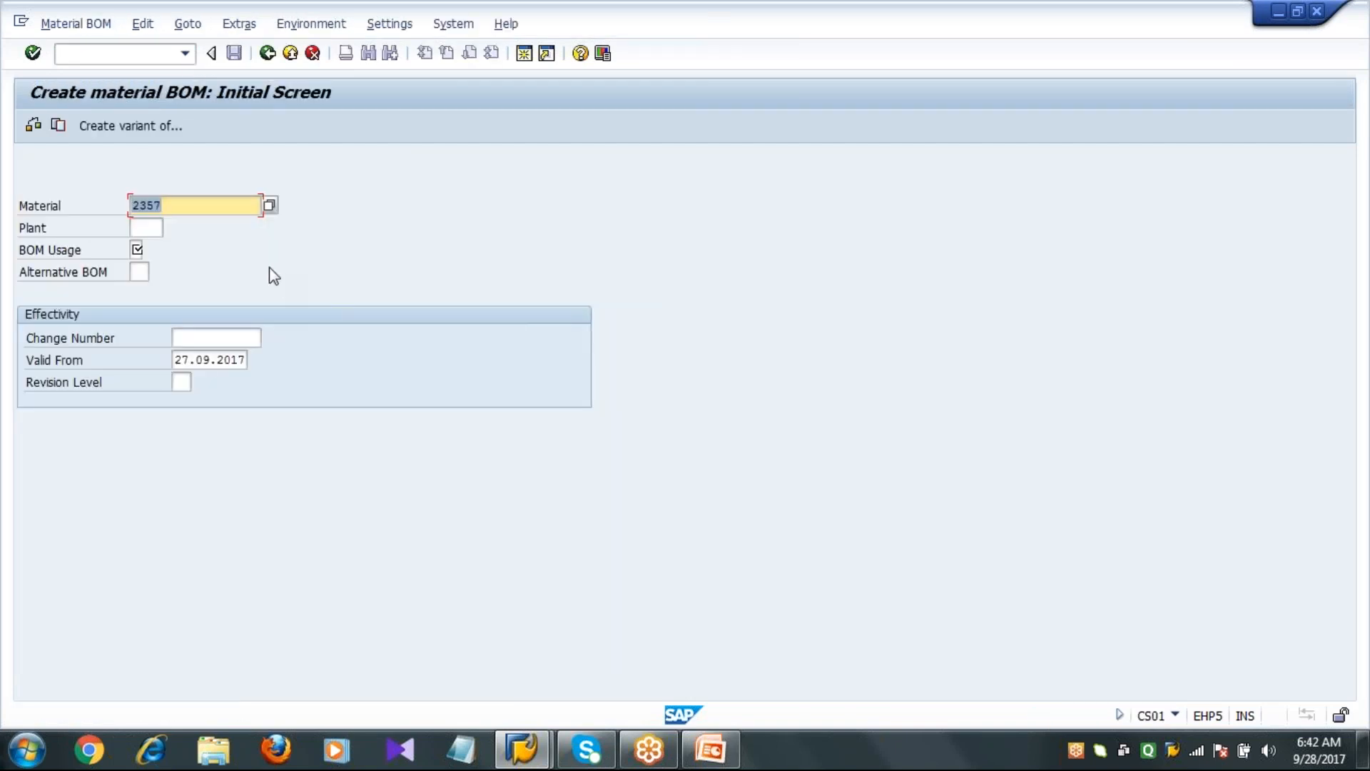
key(Tab)
text(1000)
key(Tab)
text(1)
key(Return)
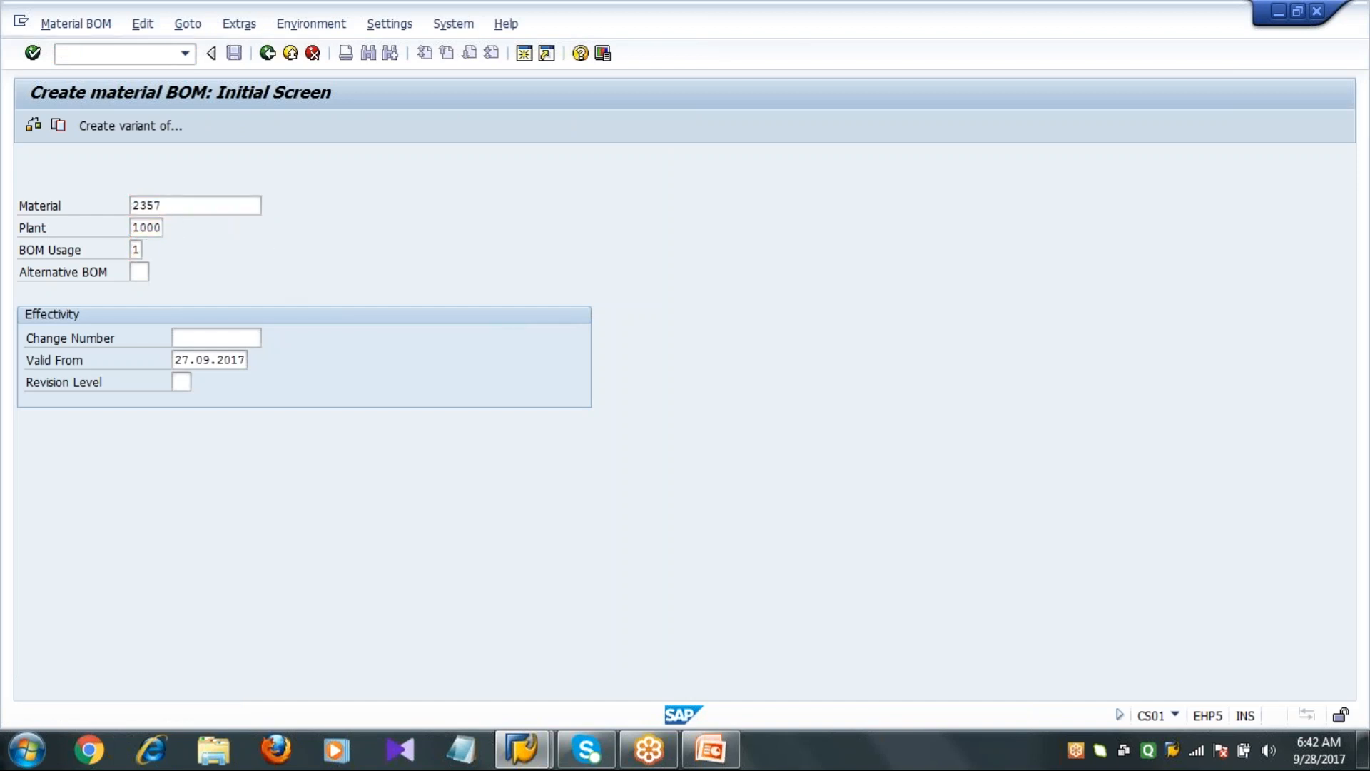
Add components R-TP01, R-TP02, R-TP03 and R-TP04 as BOM items 0010 to 0040
click(150, 338)
text(R)
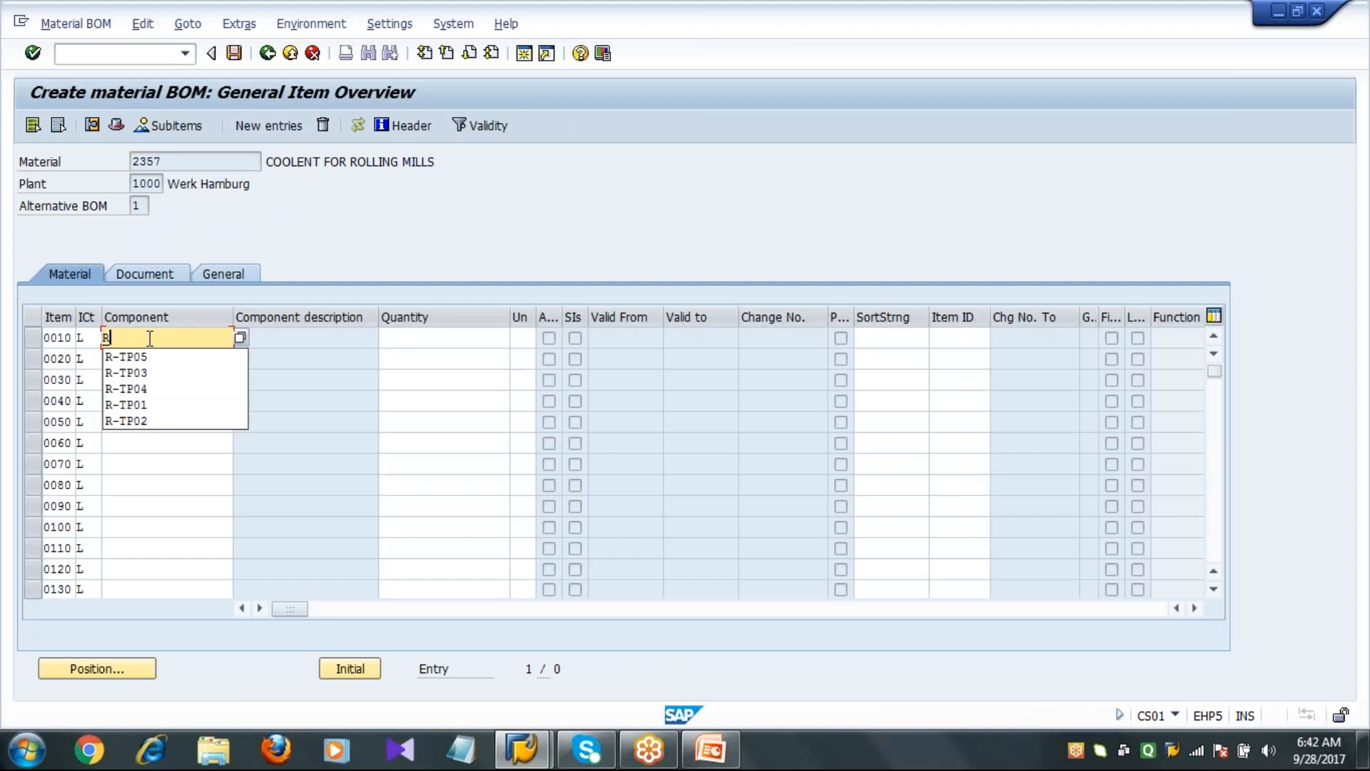
click(149, 404)
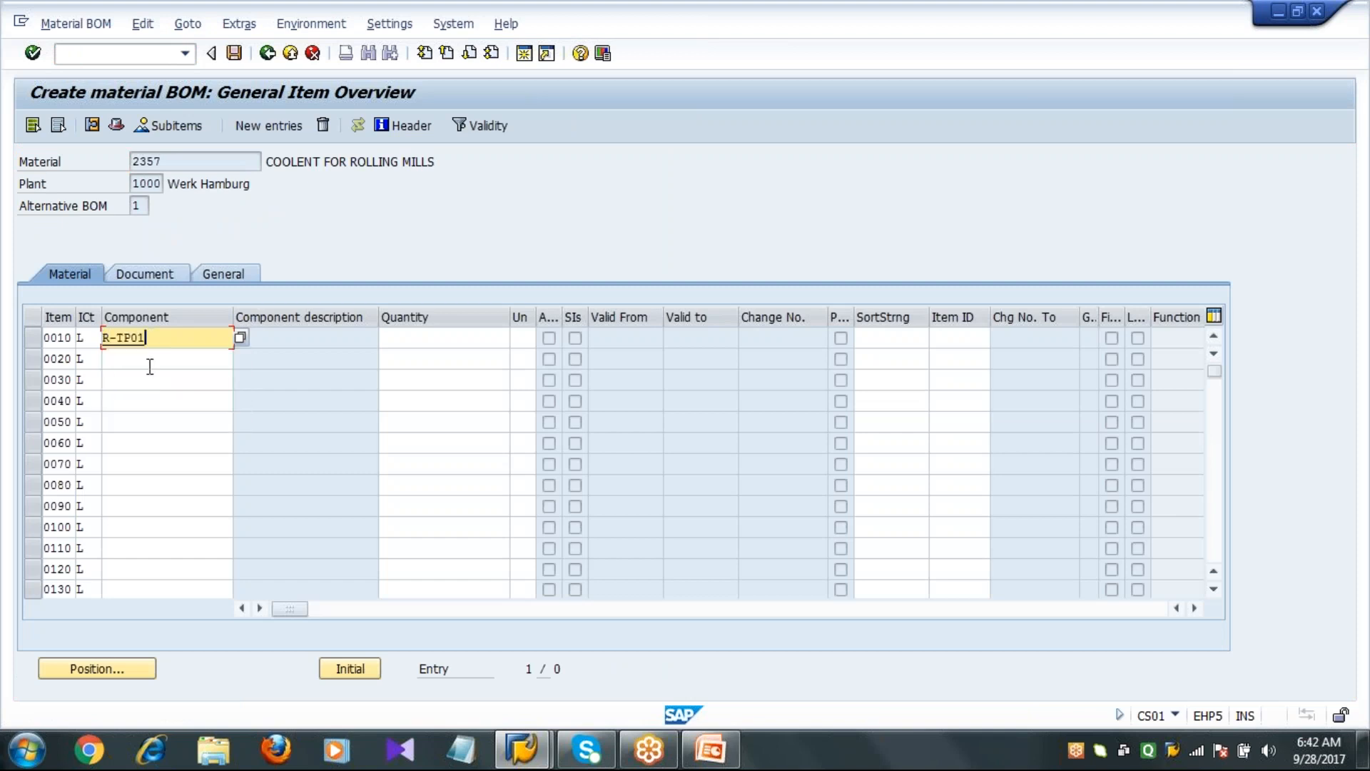
click(150, 366)
text(R)
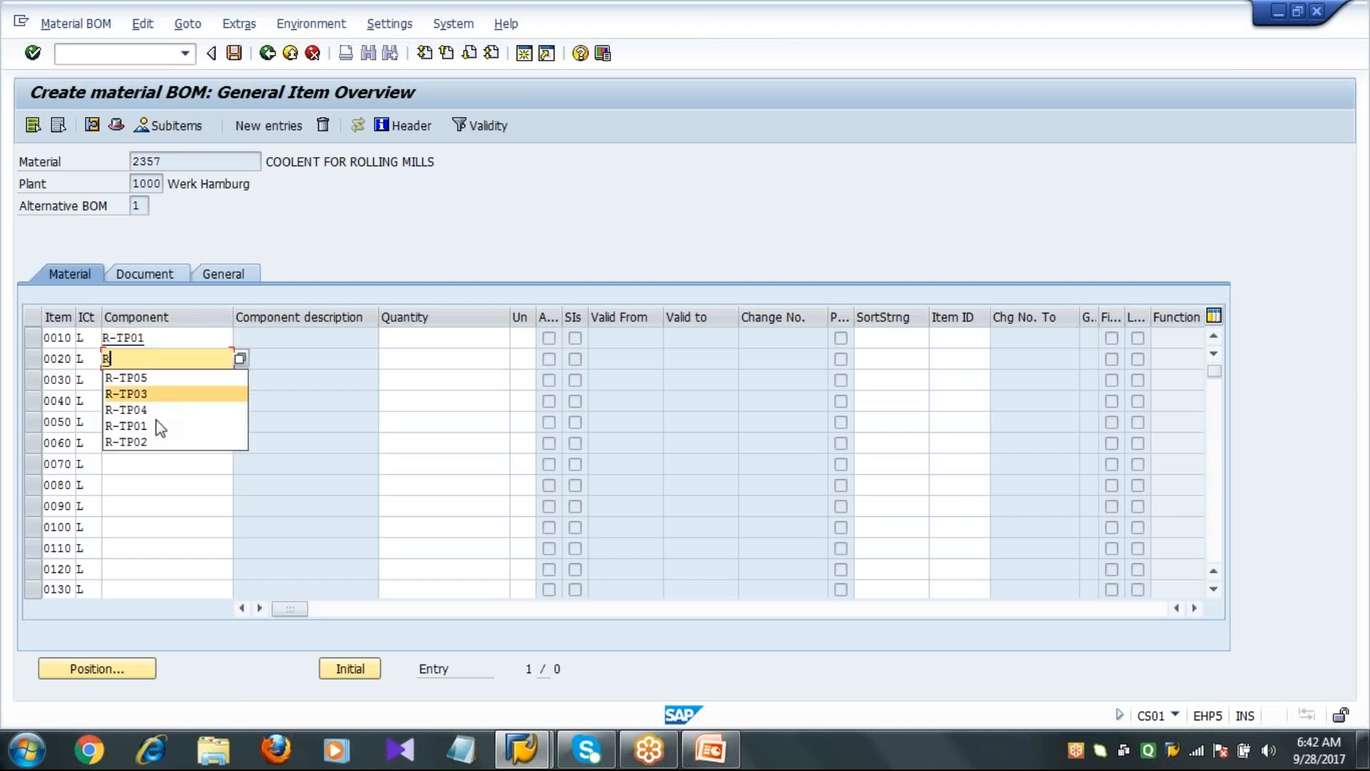
click(152, 443)
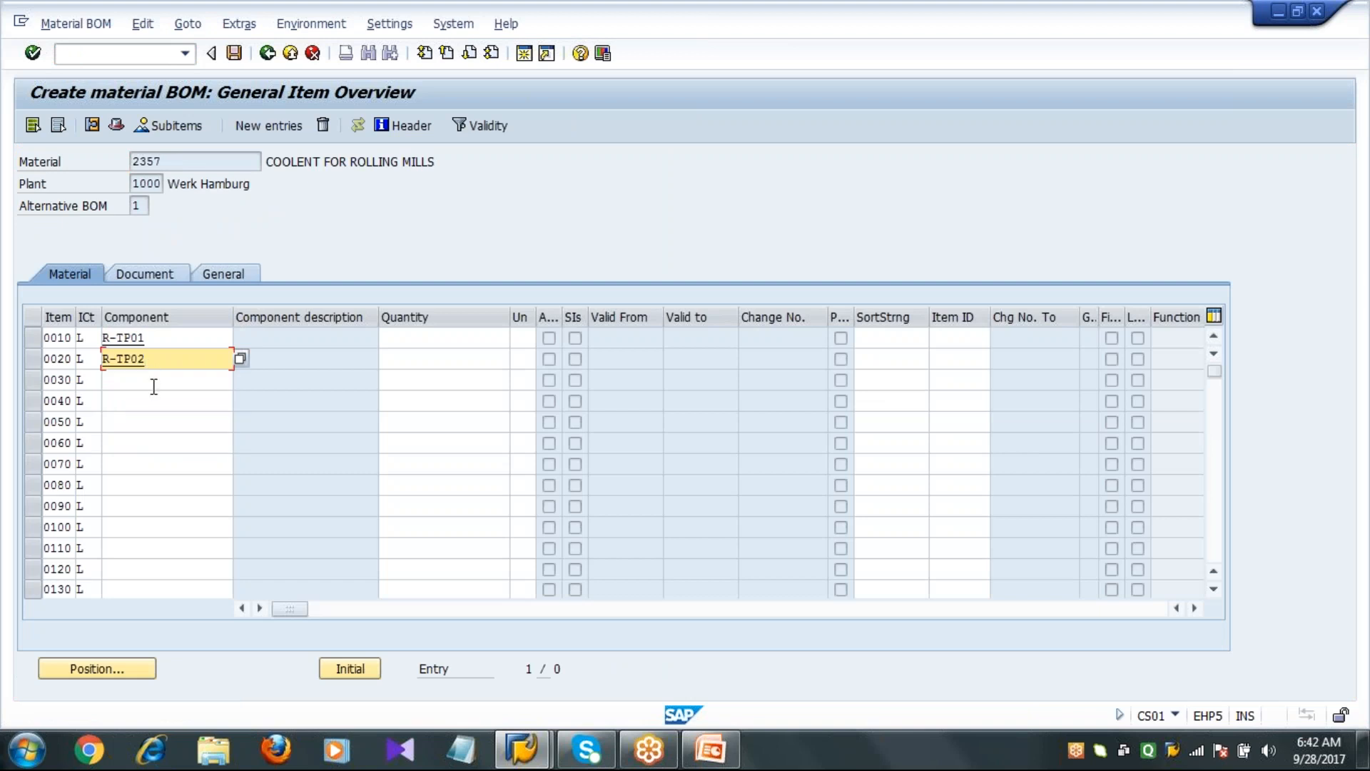
click(153, 384)
text(R)
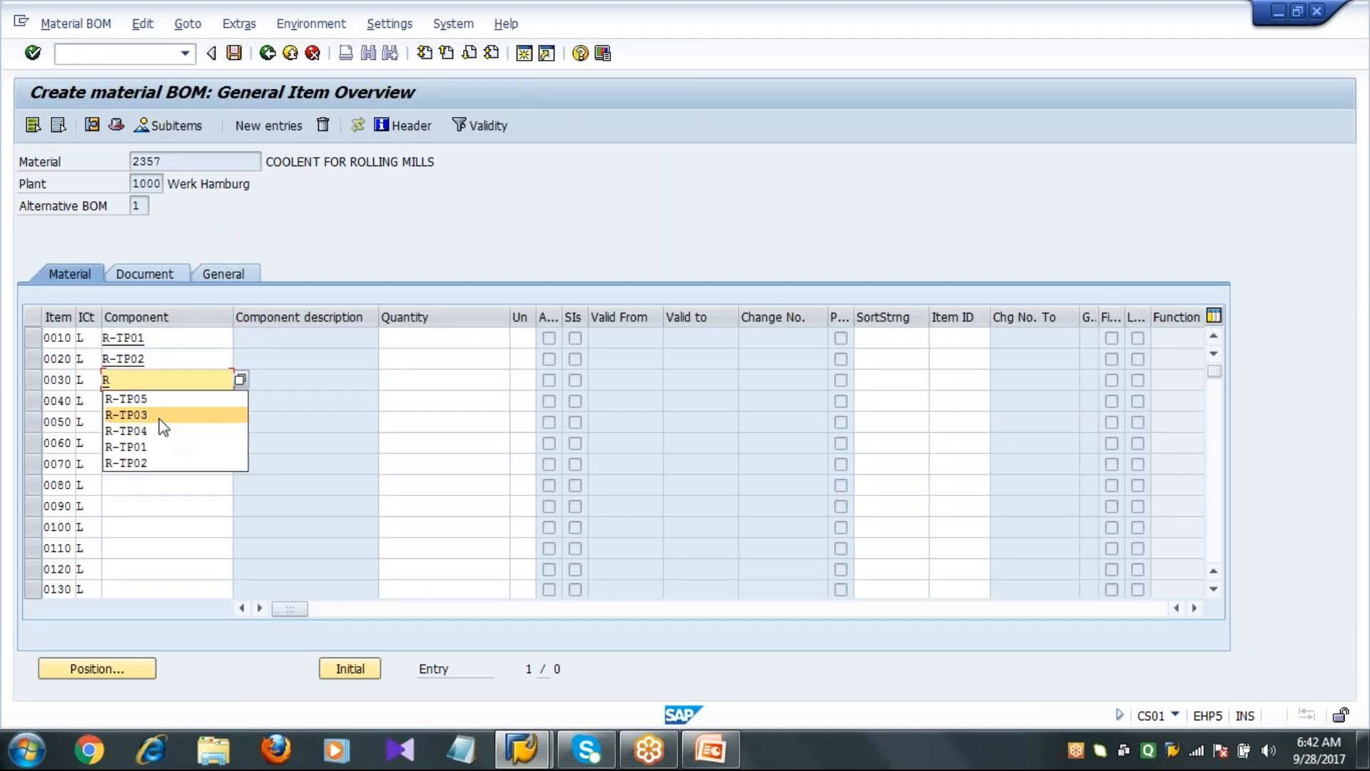
click(164, 421)
click(155, 401)
text(R)
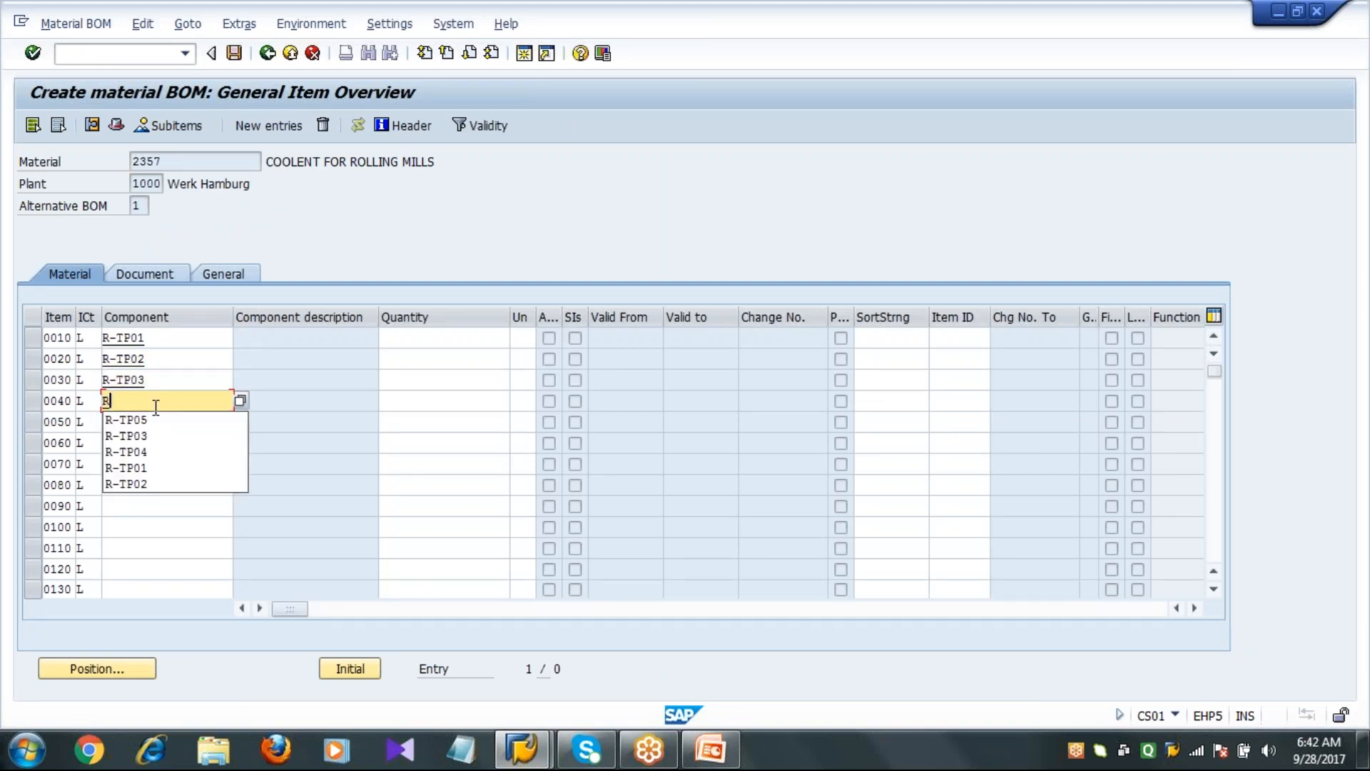
click(153, 452)
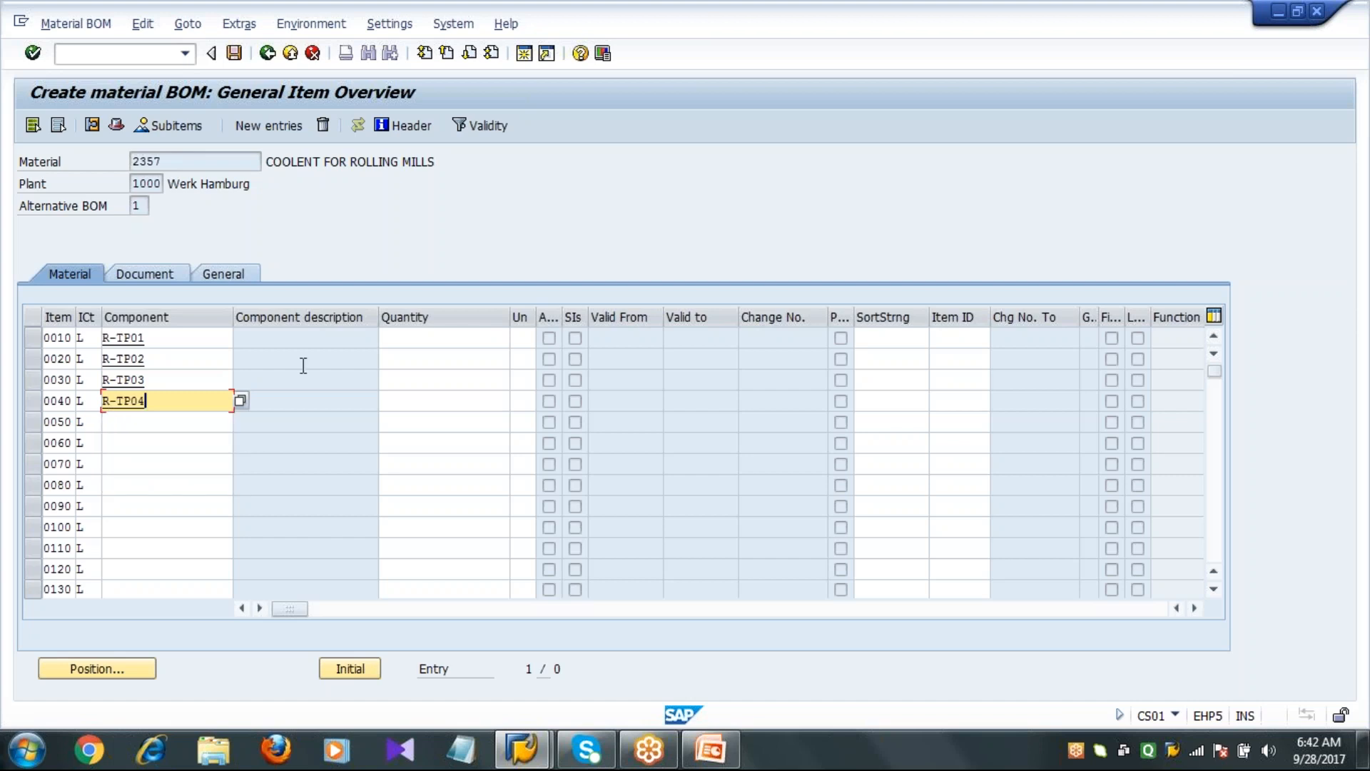
Set the quantity of all four BOM components to 1 and save the BOM
click(402, 342)
text(1)
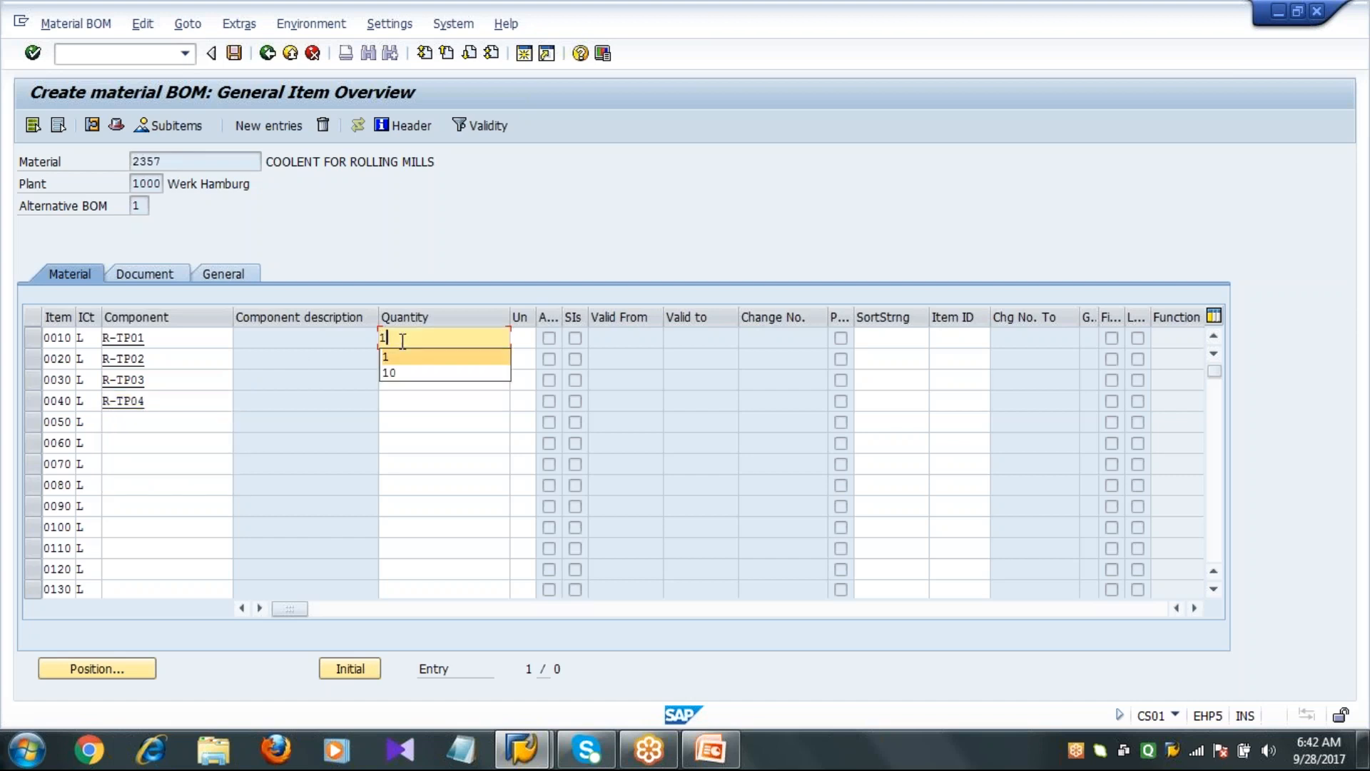
key(Down)
text(1)
key(Down)
text(1)
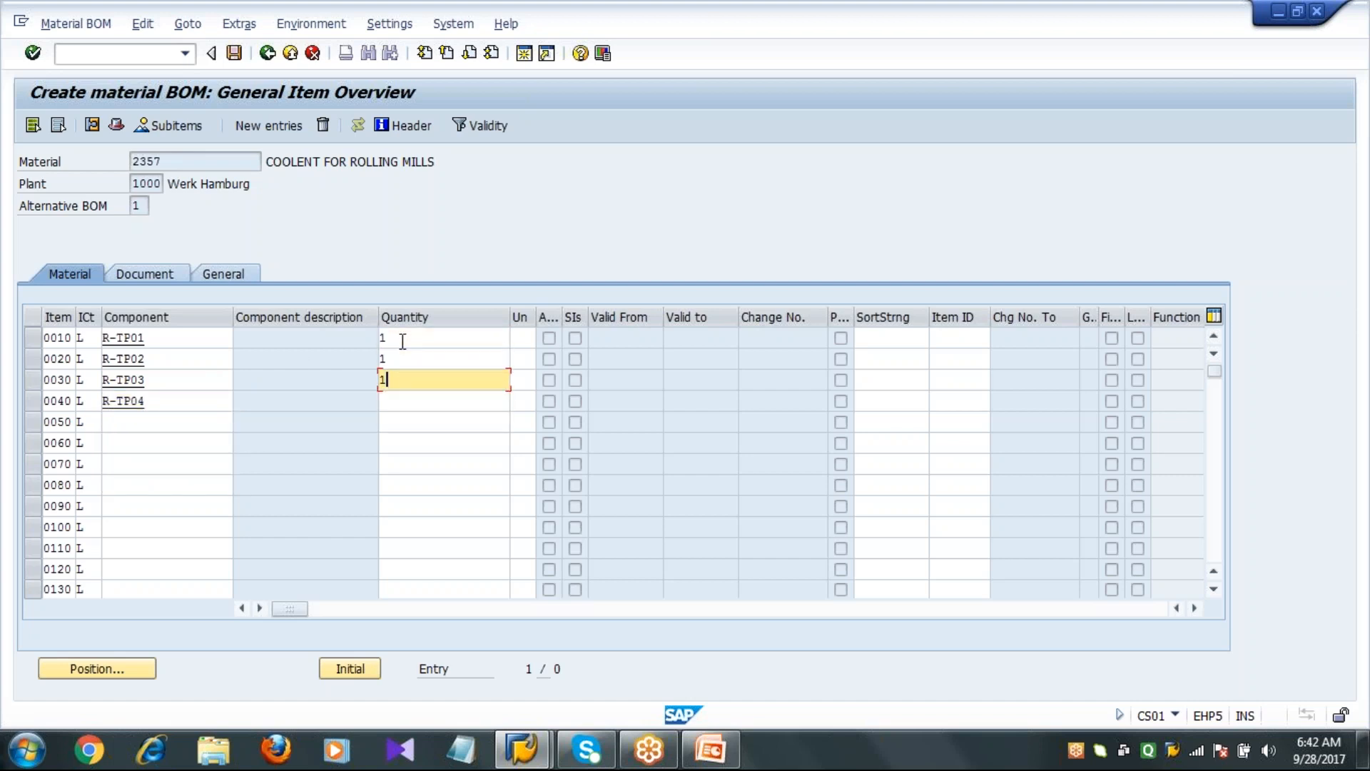
key(Down)
text(1)
key(Return)
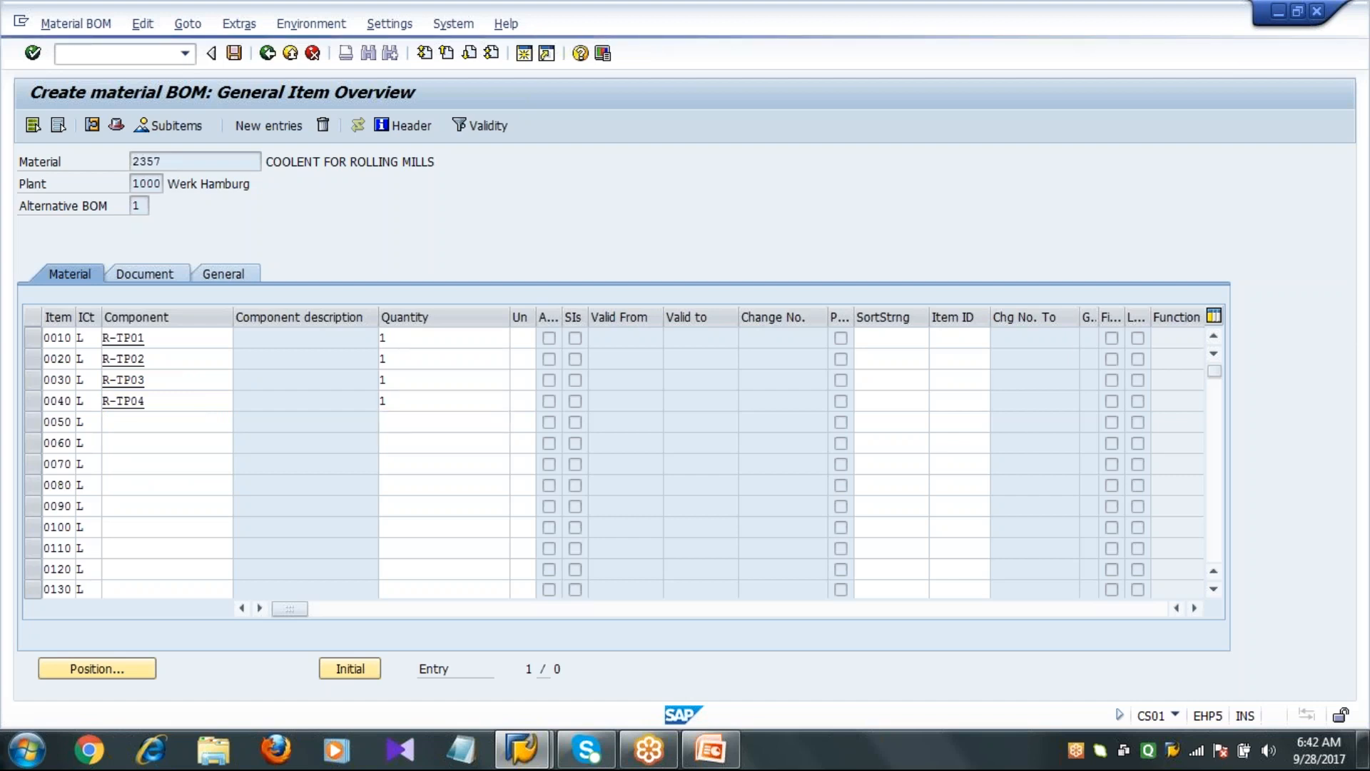
click(234, 55)
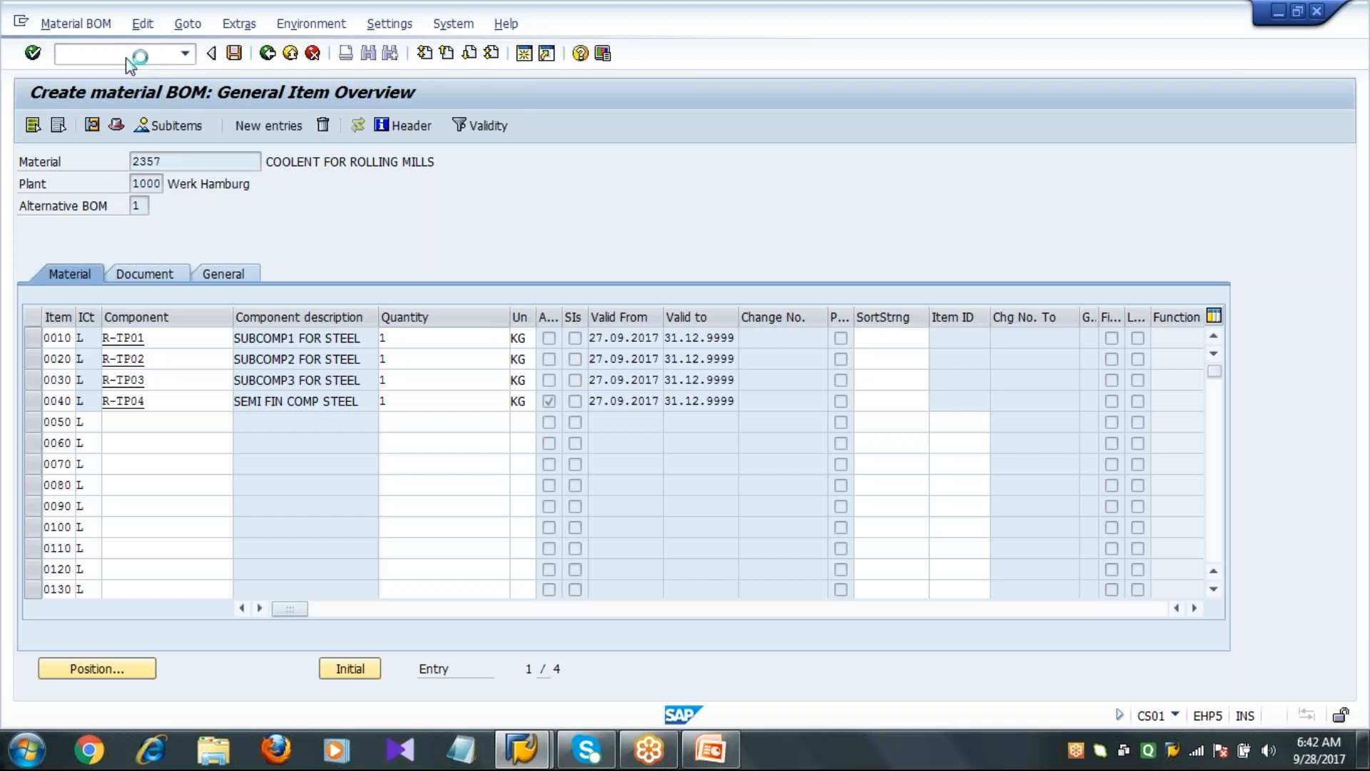
Start transaction CA01 to create a routing for material 2357 in plant 1000
text(/NCA01)
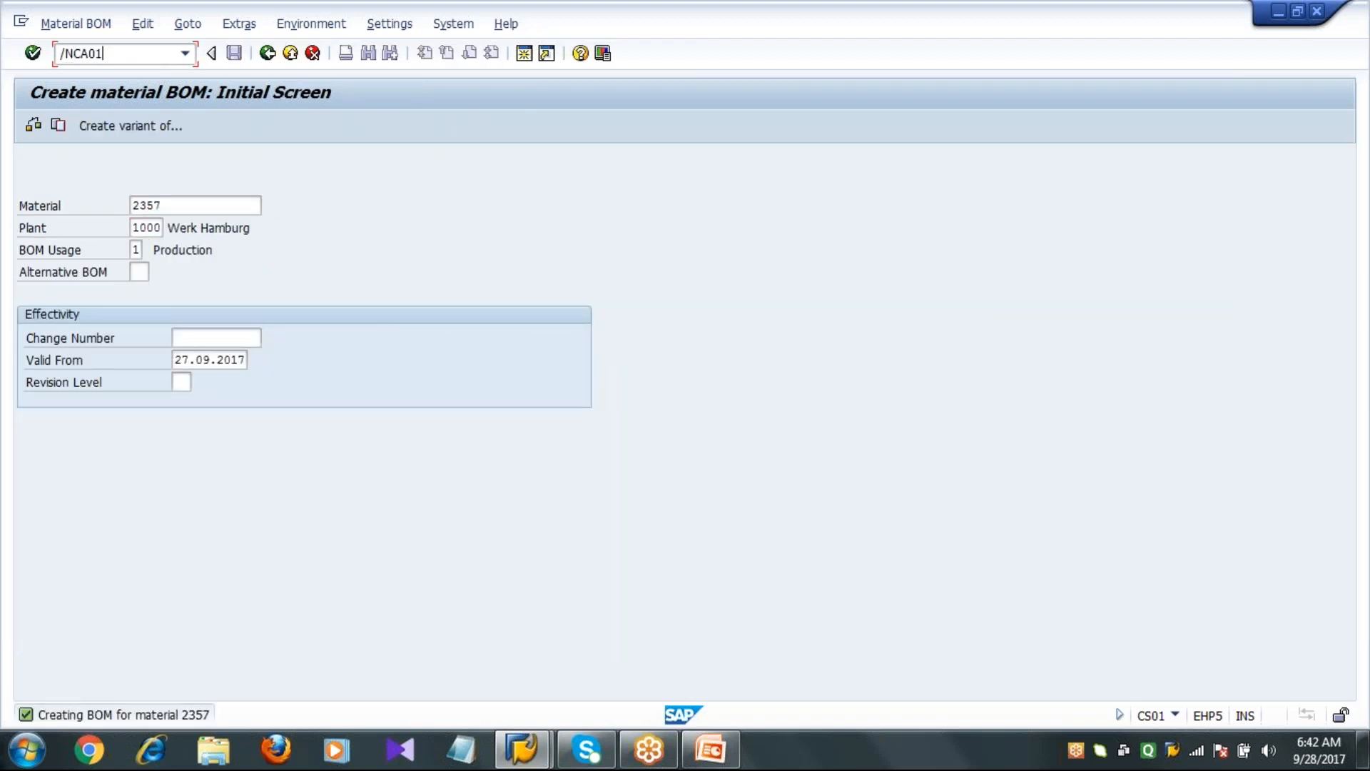
key(Return)
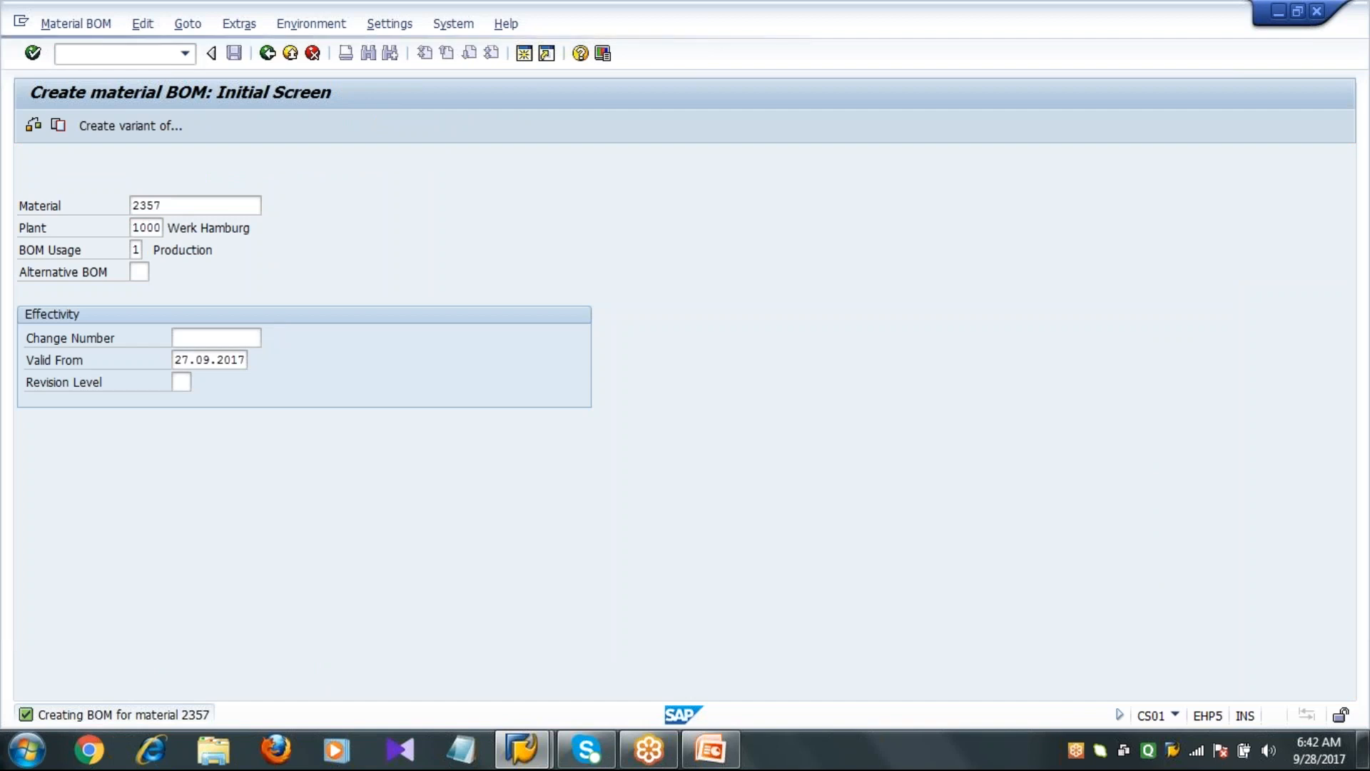
click(248, 180)
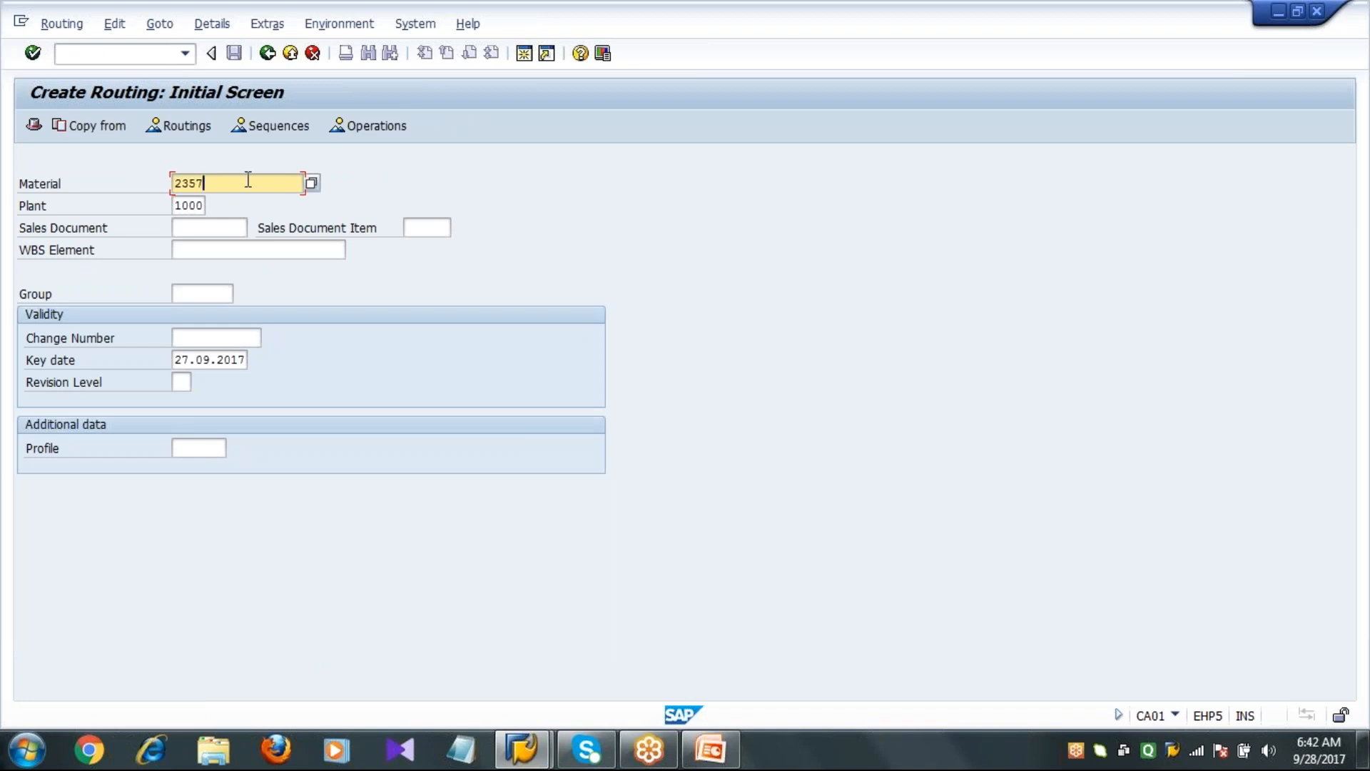
key(Return)
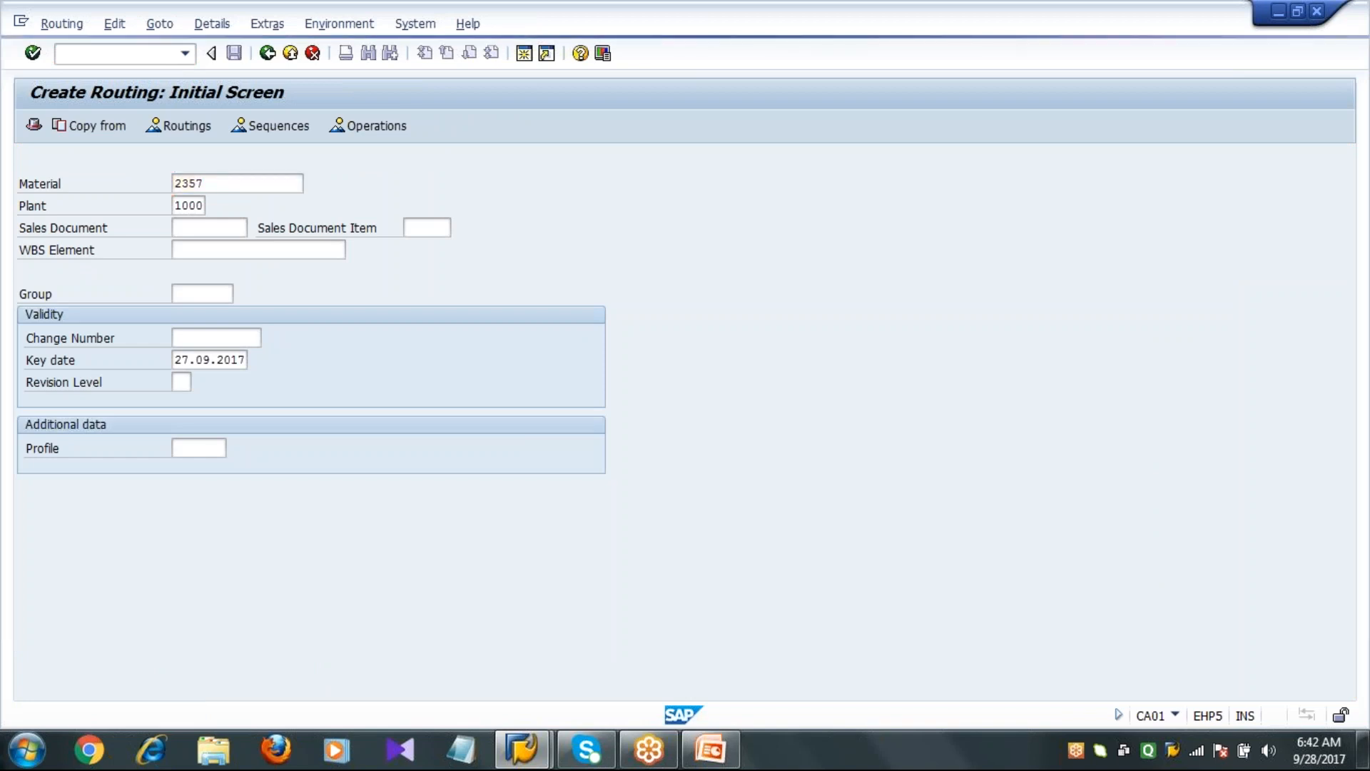
Set the routing header's usage to 1, status to 4 and from lot size to 1
click(185, 402)
text(1)
key(Tab)
text(4)
click(204, 520)
text(1)
Assign work center RPWC1 to operation 0010 in the routing's operation overview
click(440, 131)
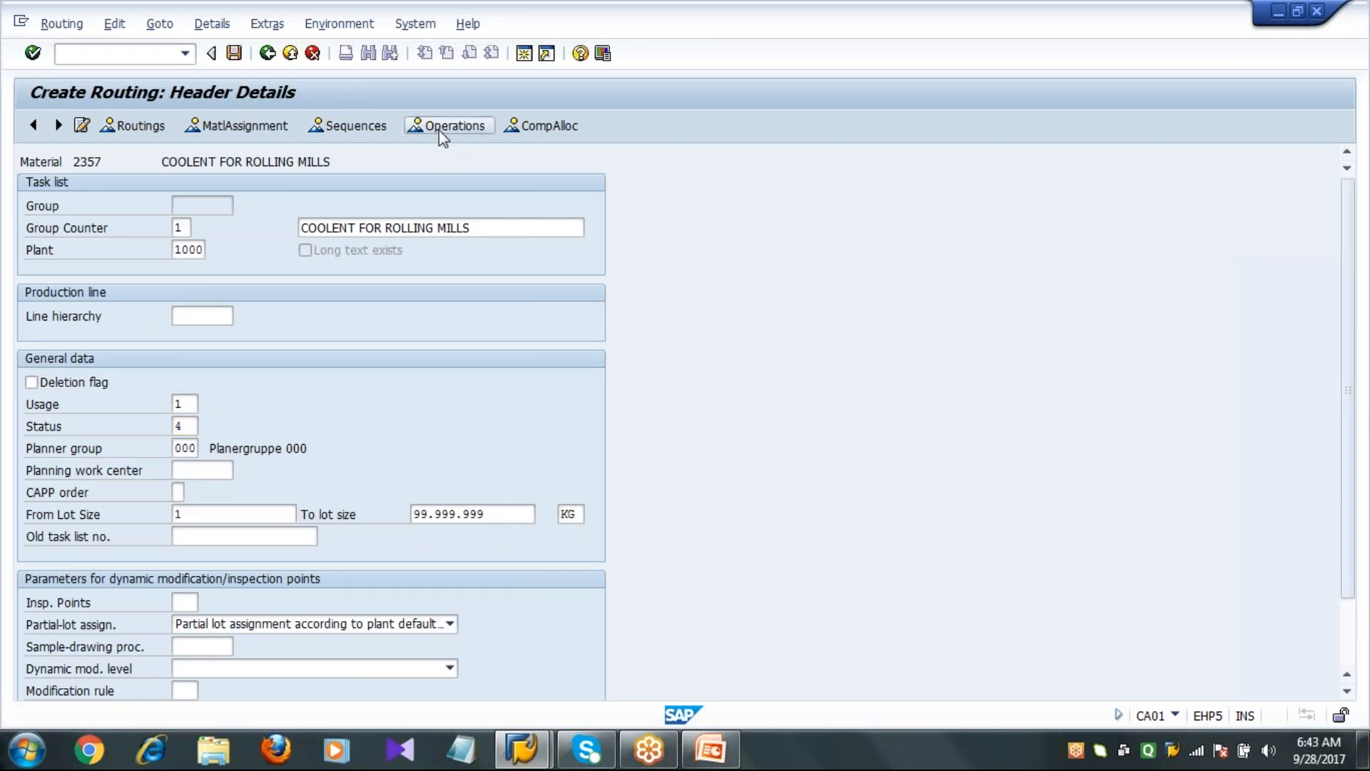
click(145, 273)
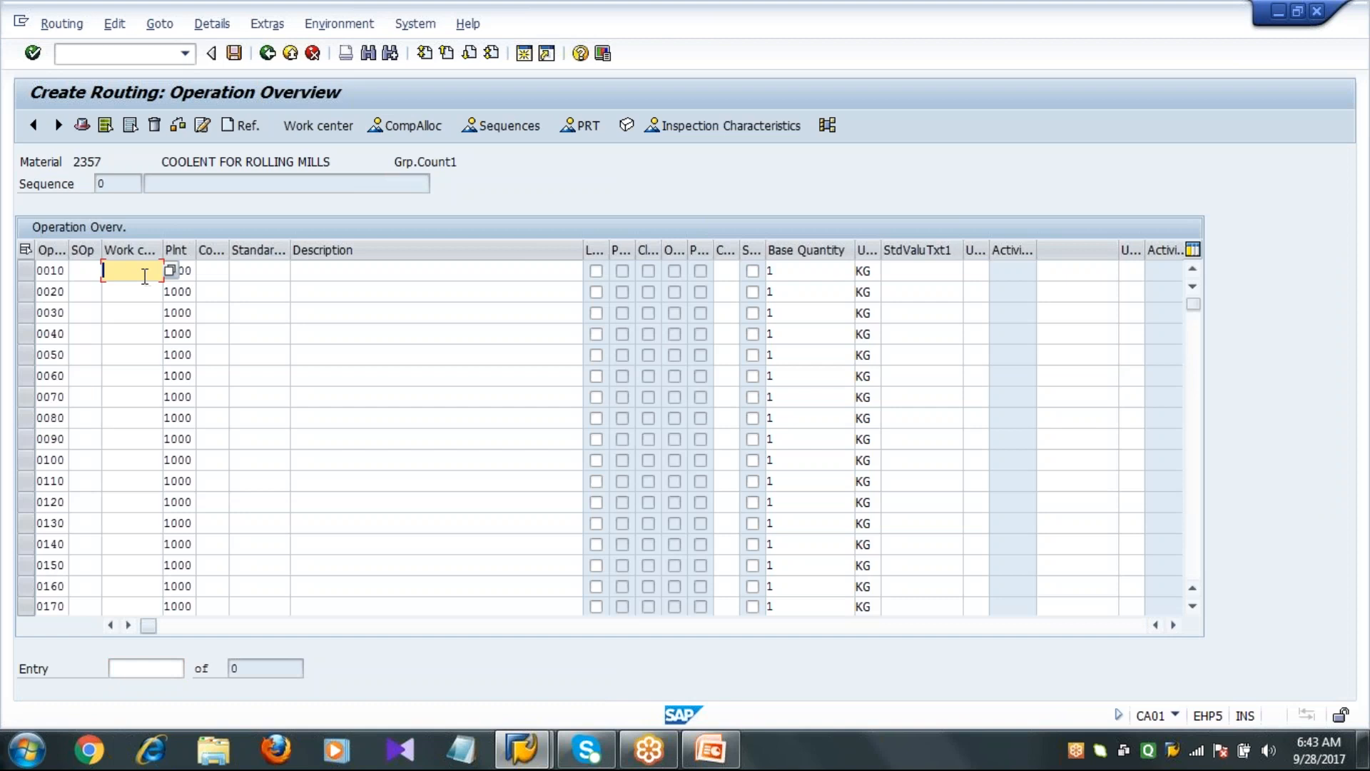
click(145, 275)
click(146, 370)
key(Return)
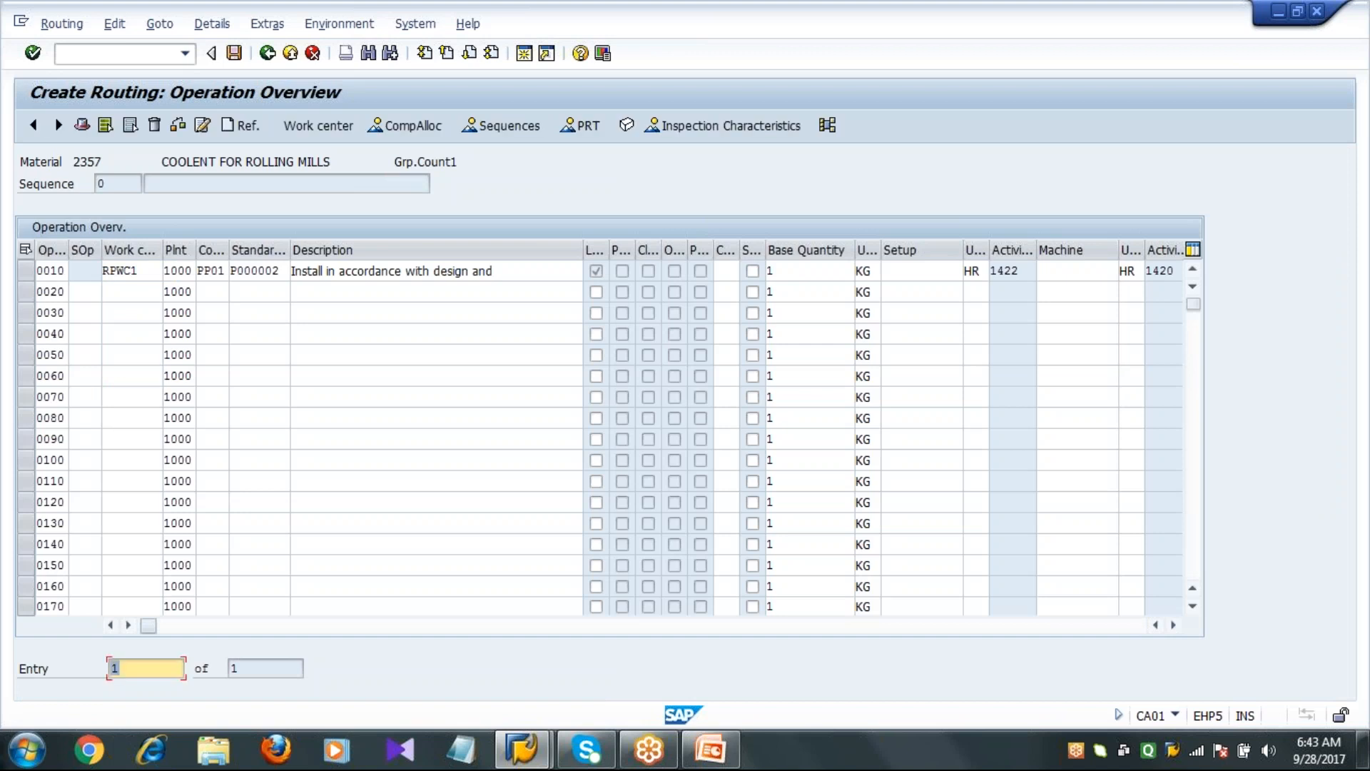
Enter operation 0010's standard values as setup 1, machine 2 and labor 4 hours, and save the routing
double_click(214, 270)
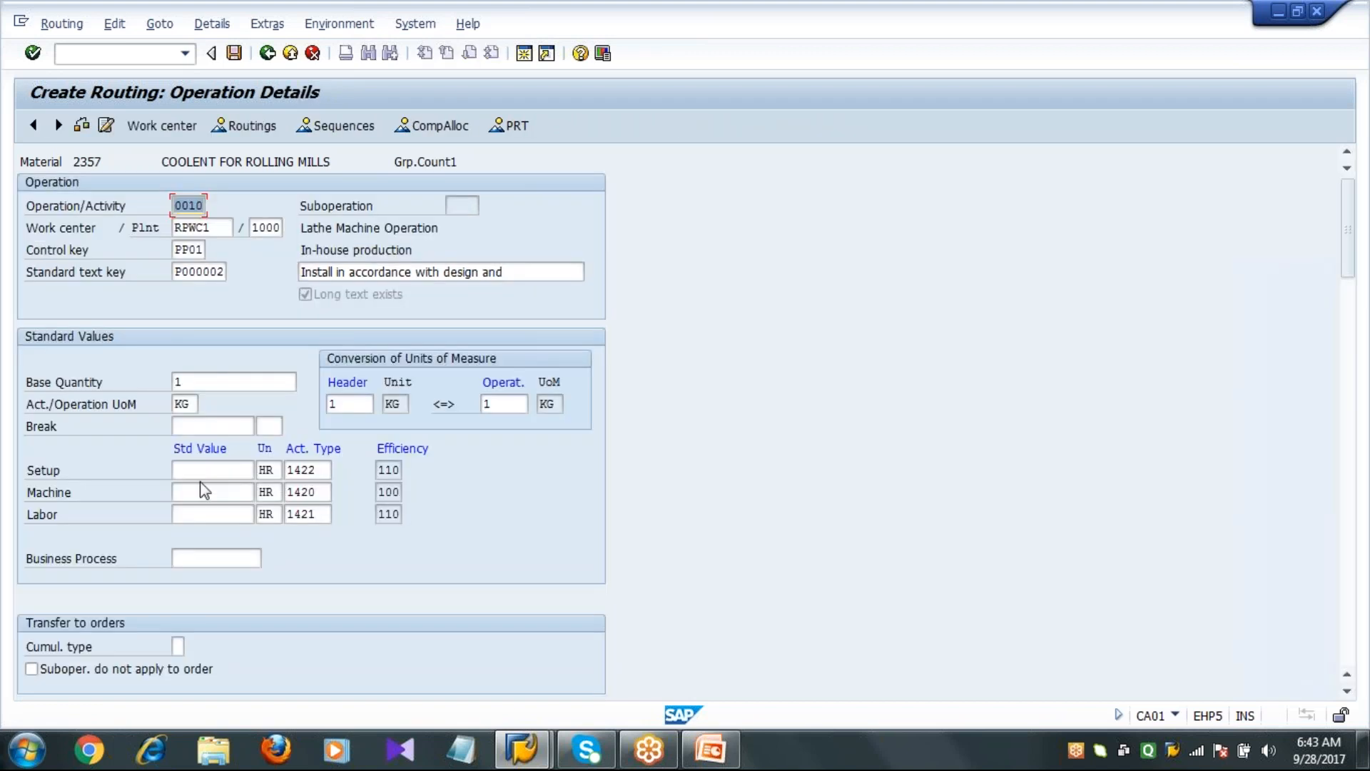
text(1)
key(Tab)
text(2)
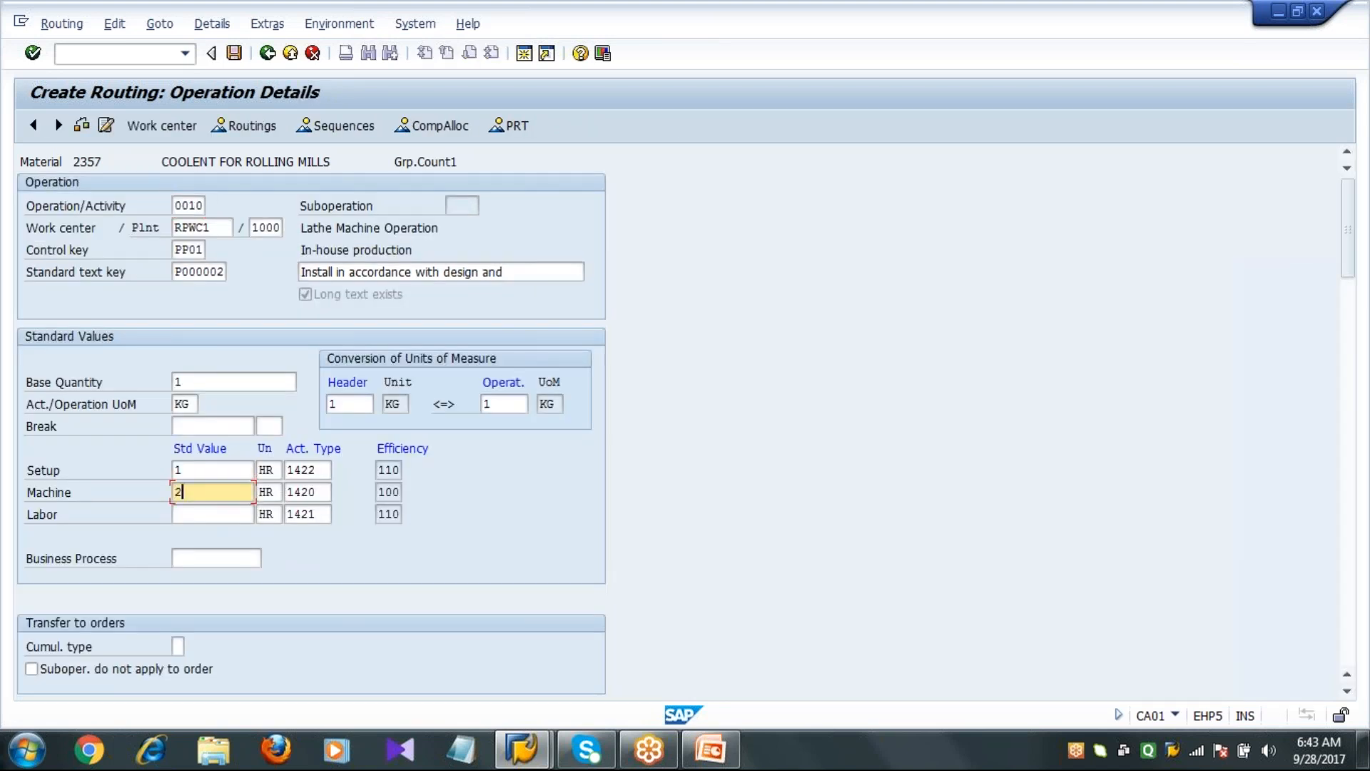
key(Tab)
text(3)
key(BackSpace)
text(4)
key(Return)
click(268, 52)
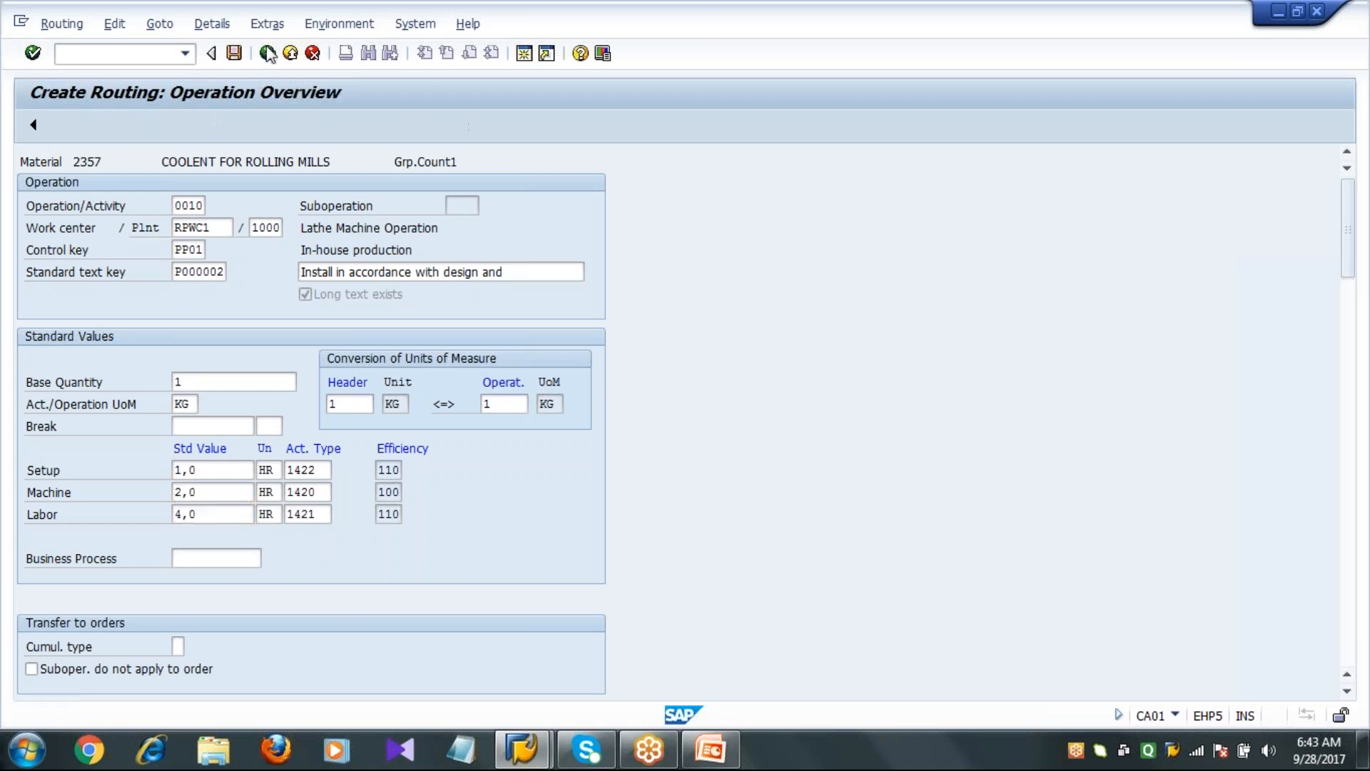
click(235, 54)
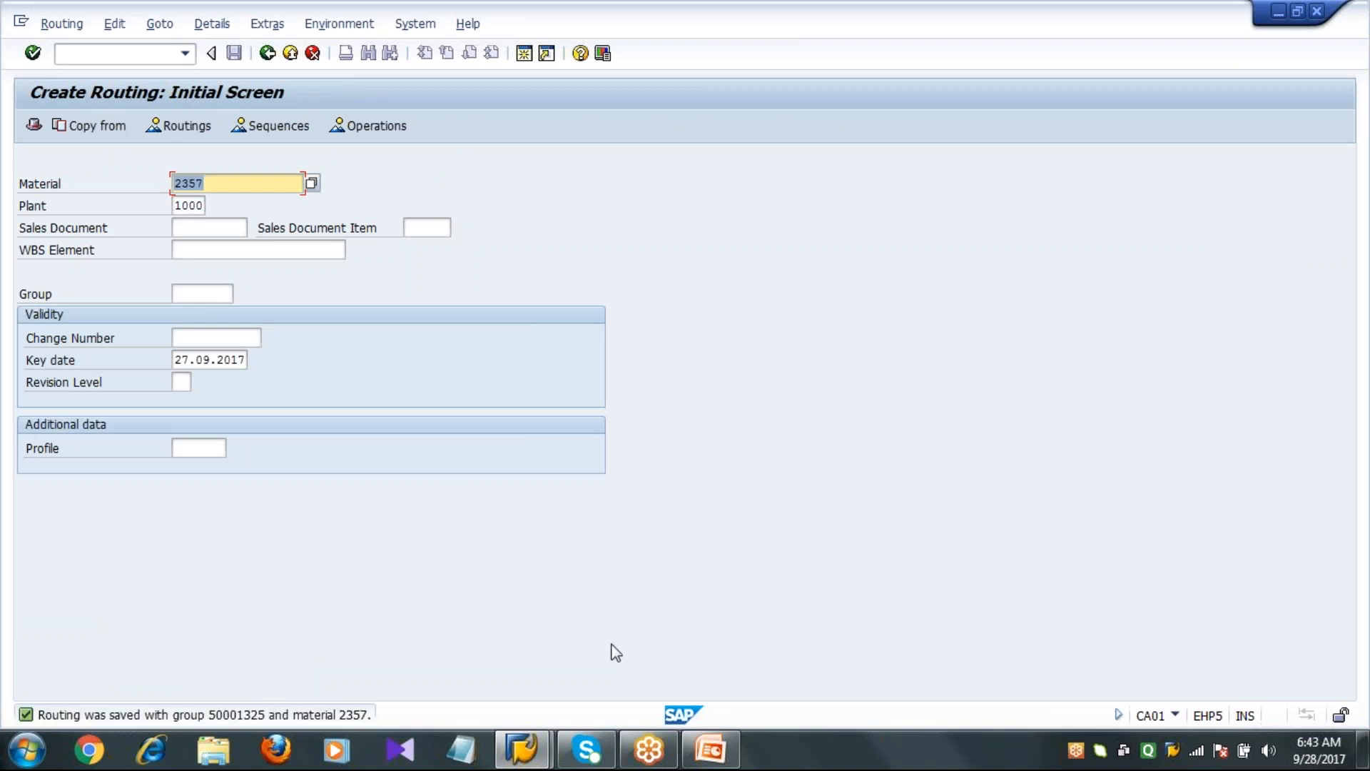
Check the batch procedure list in PowerPoint, return to SAP and start transaction COB1 to create a batch search strategy
click(702, 751)
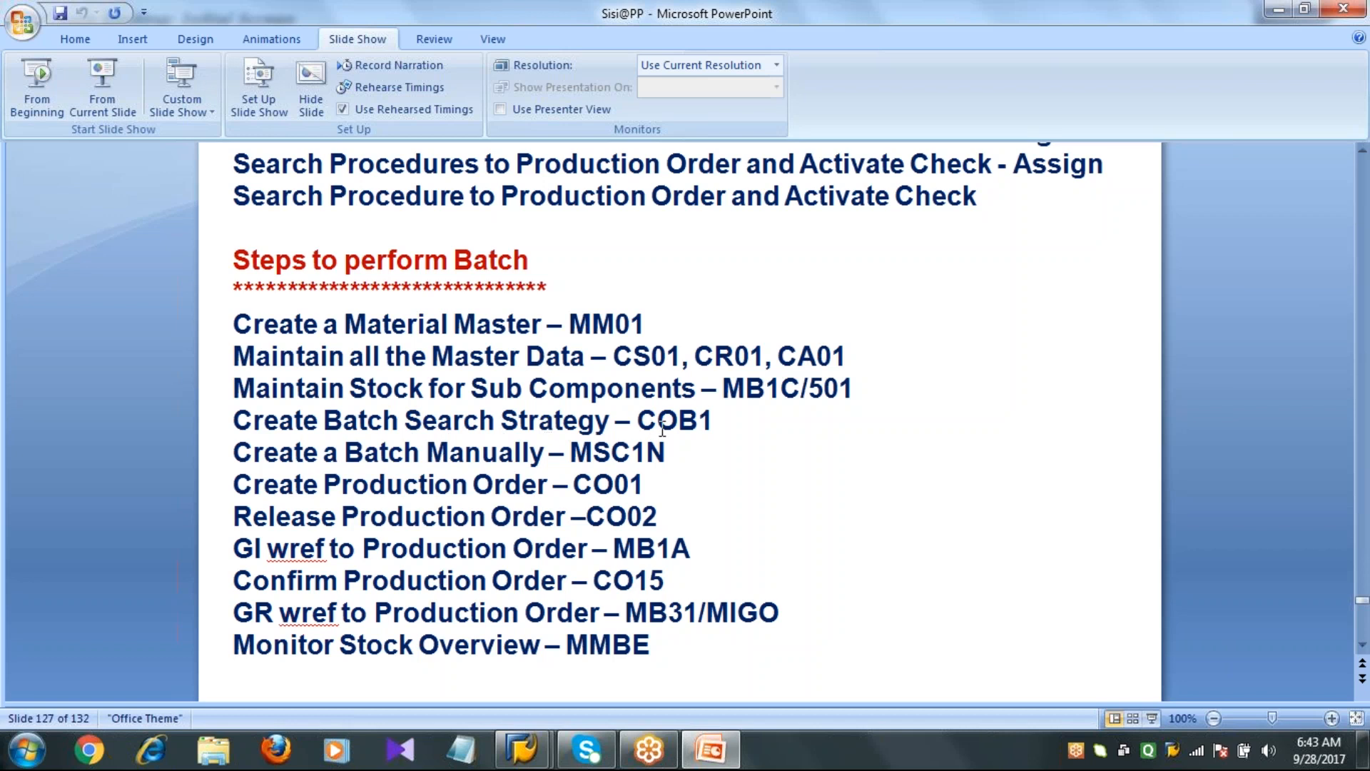
mouse_move(522, 749)
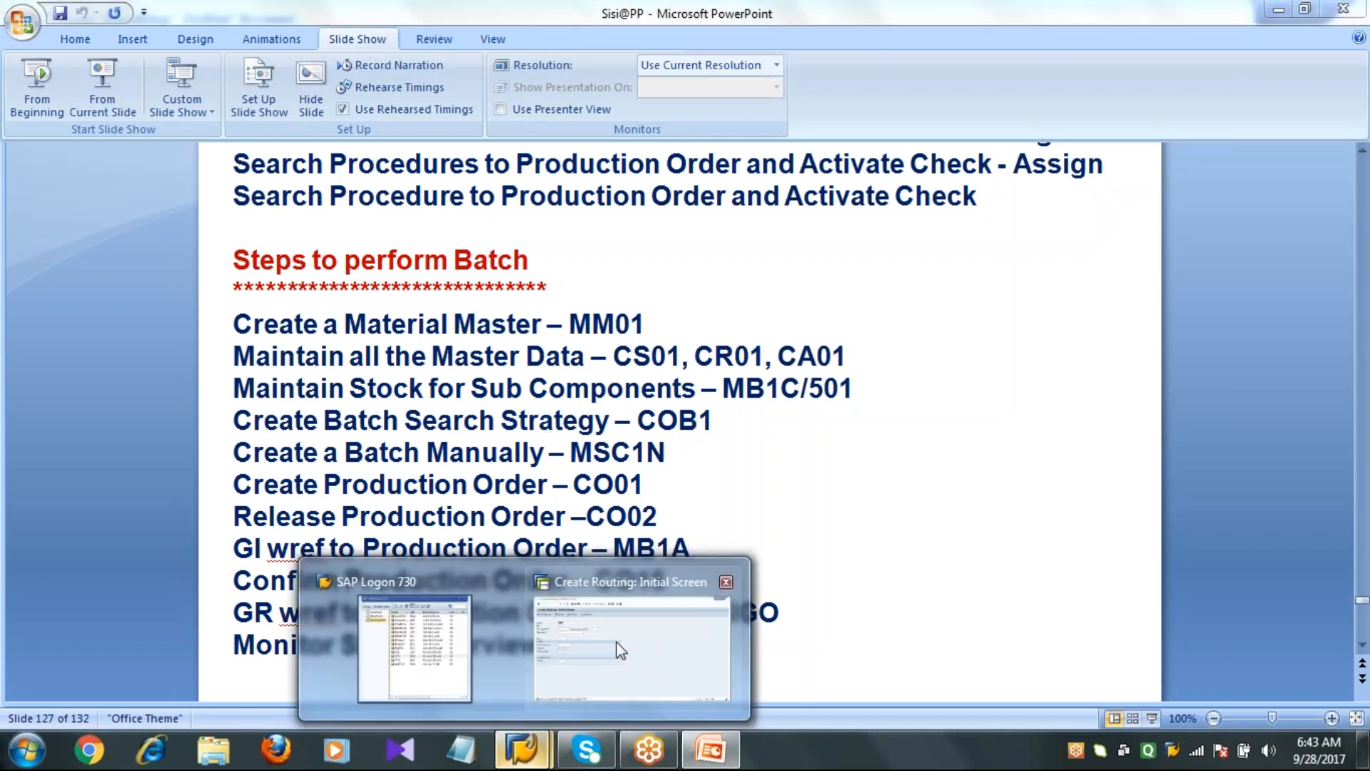
click(619, 650)
click(154, 54)
text(/NCOB1)
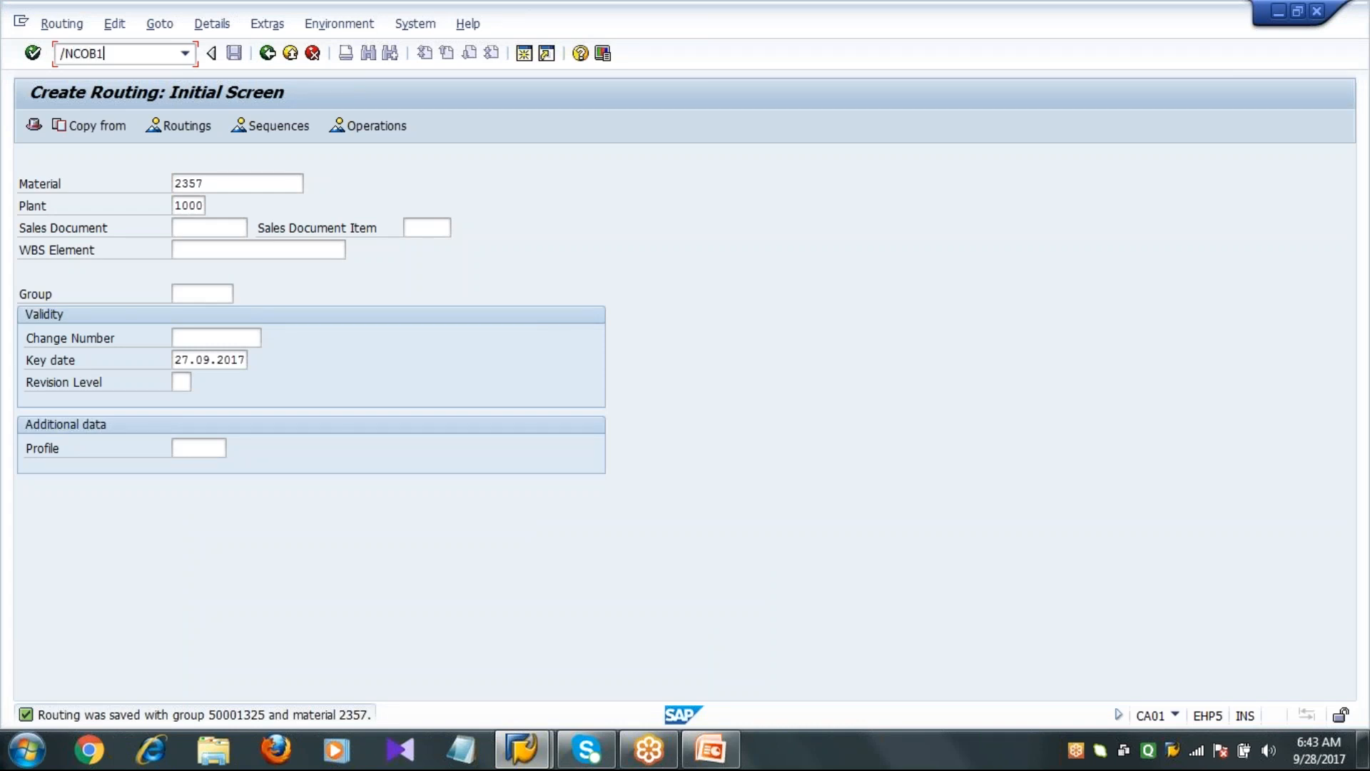
key(Return)
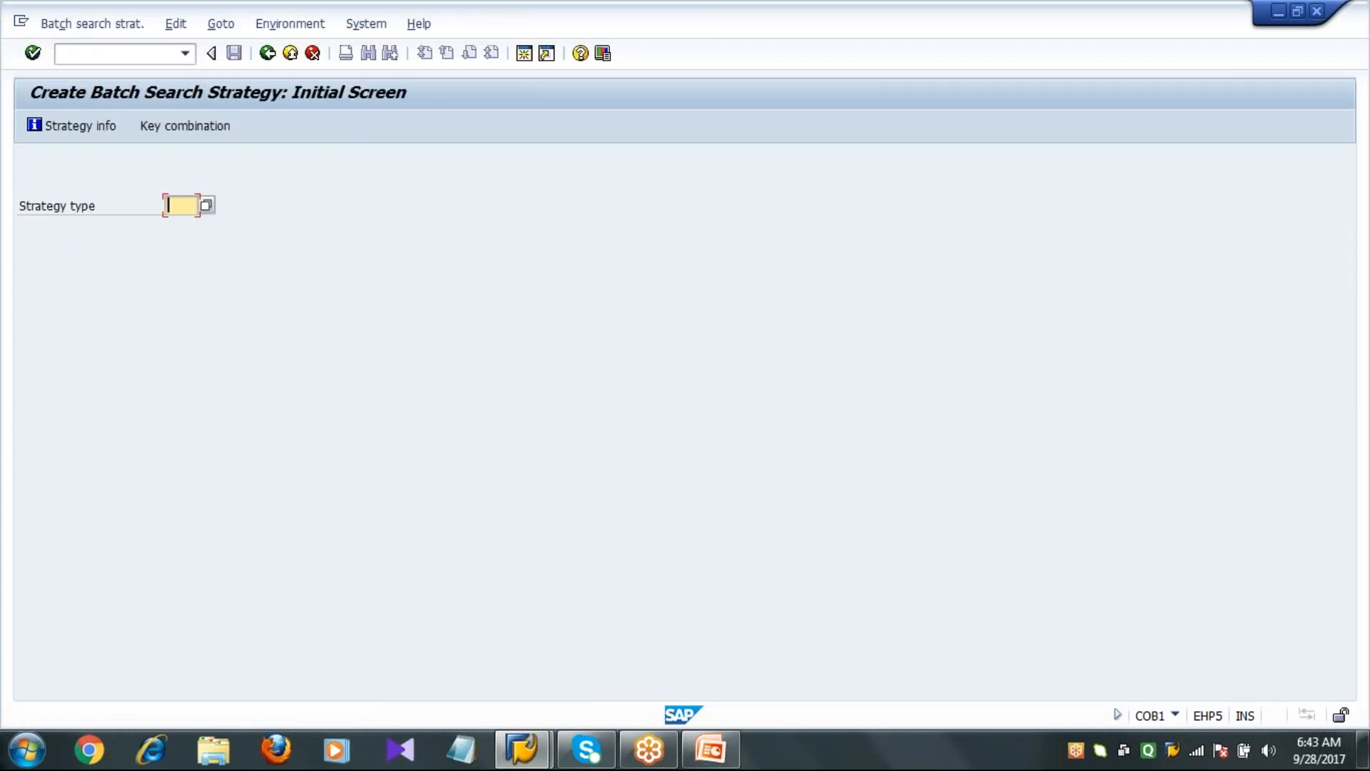
Open fast entry for strategy type P001 by plant, planning plant, order type and material
text(B)
text(00)
key(Return)
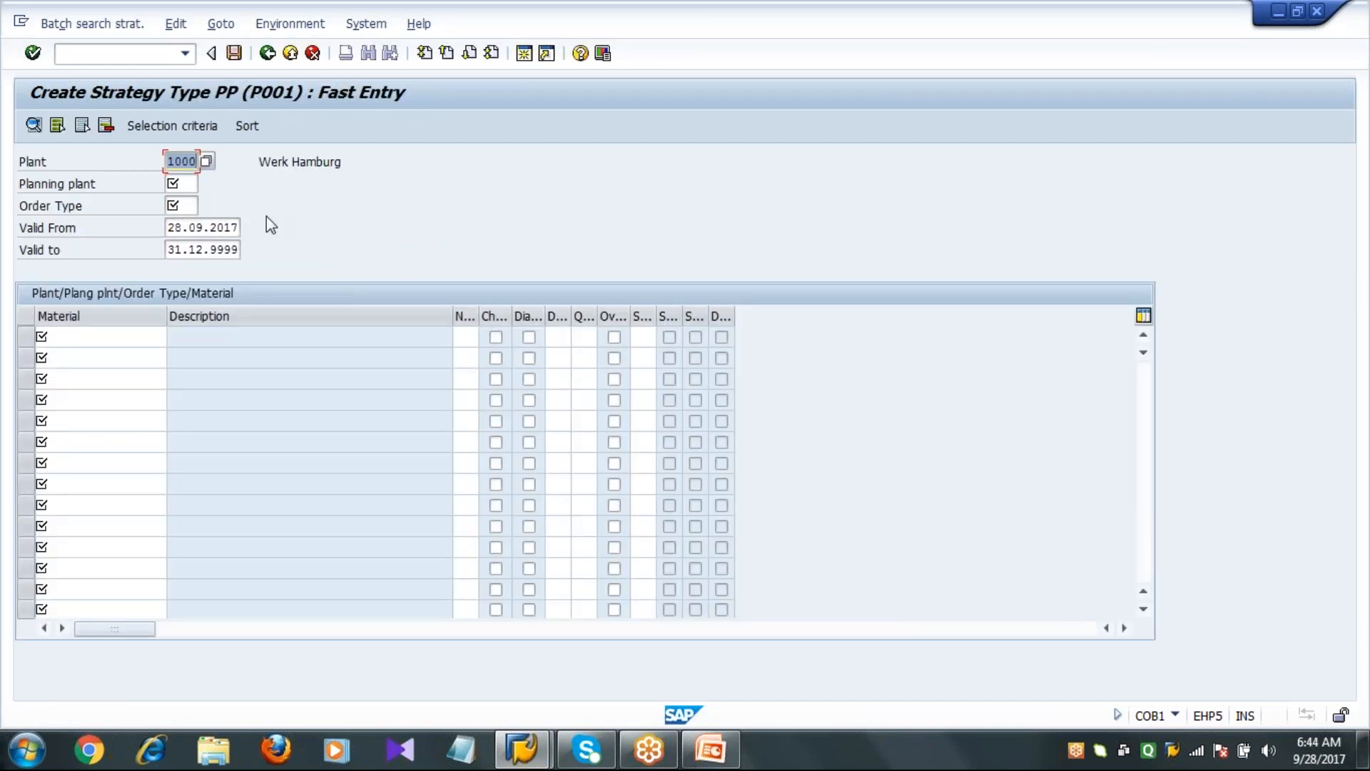
Set the strategy's planning plant to 1000, order type to PP01 and valid-from date to 27.09.2017
key(Tab)
text(1000)
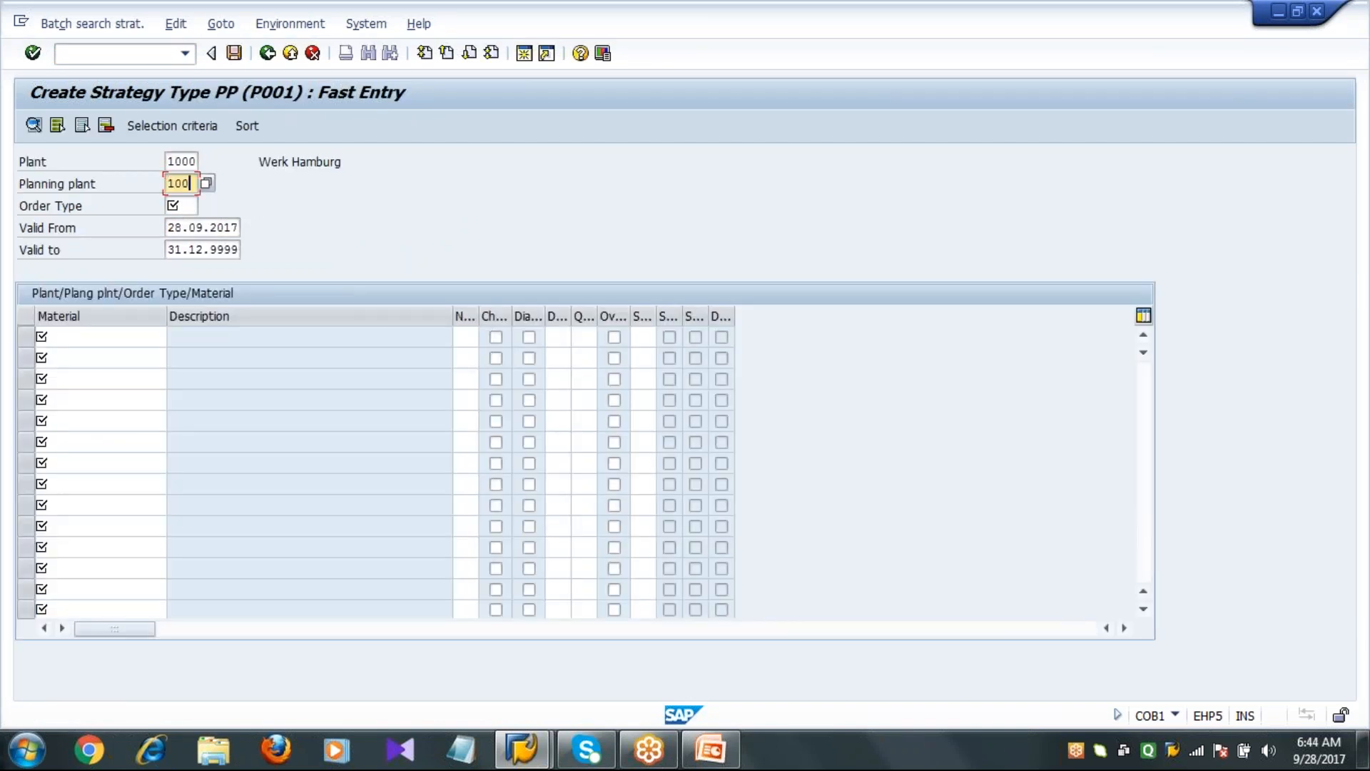
key(Tab)
text(PP01)
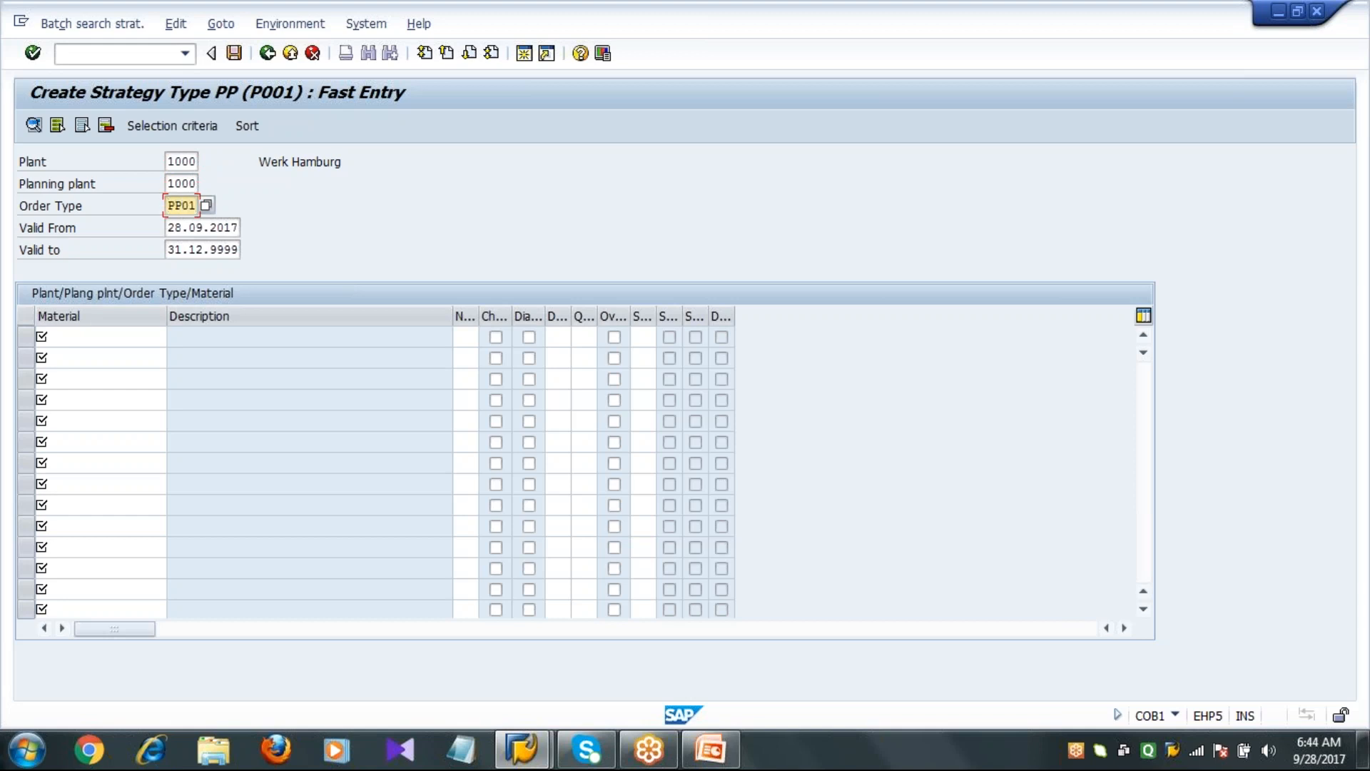
key(Tab)
text(2)
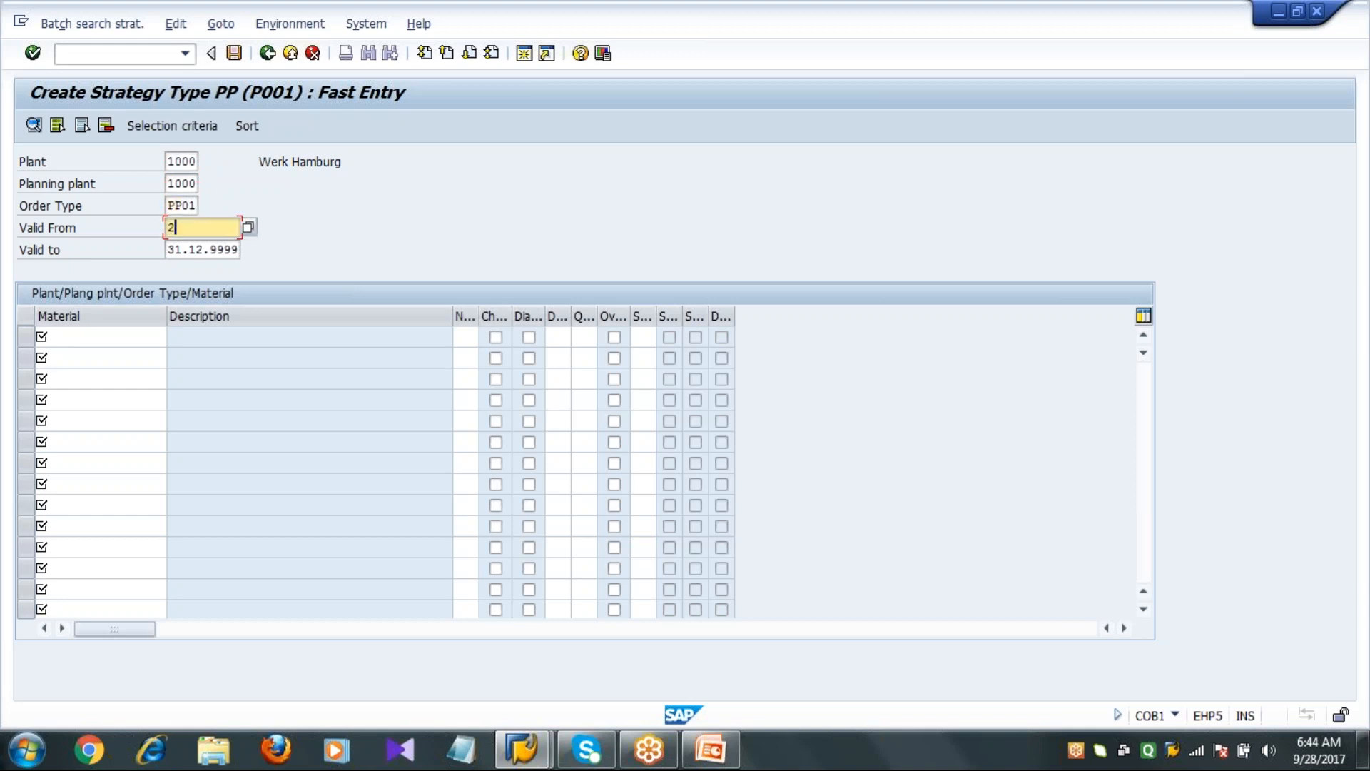
text(7.09.2017)
Add material 2357 to the batch search strategy and save the condition record
click(101, 341)
text(2357)
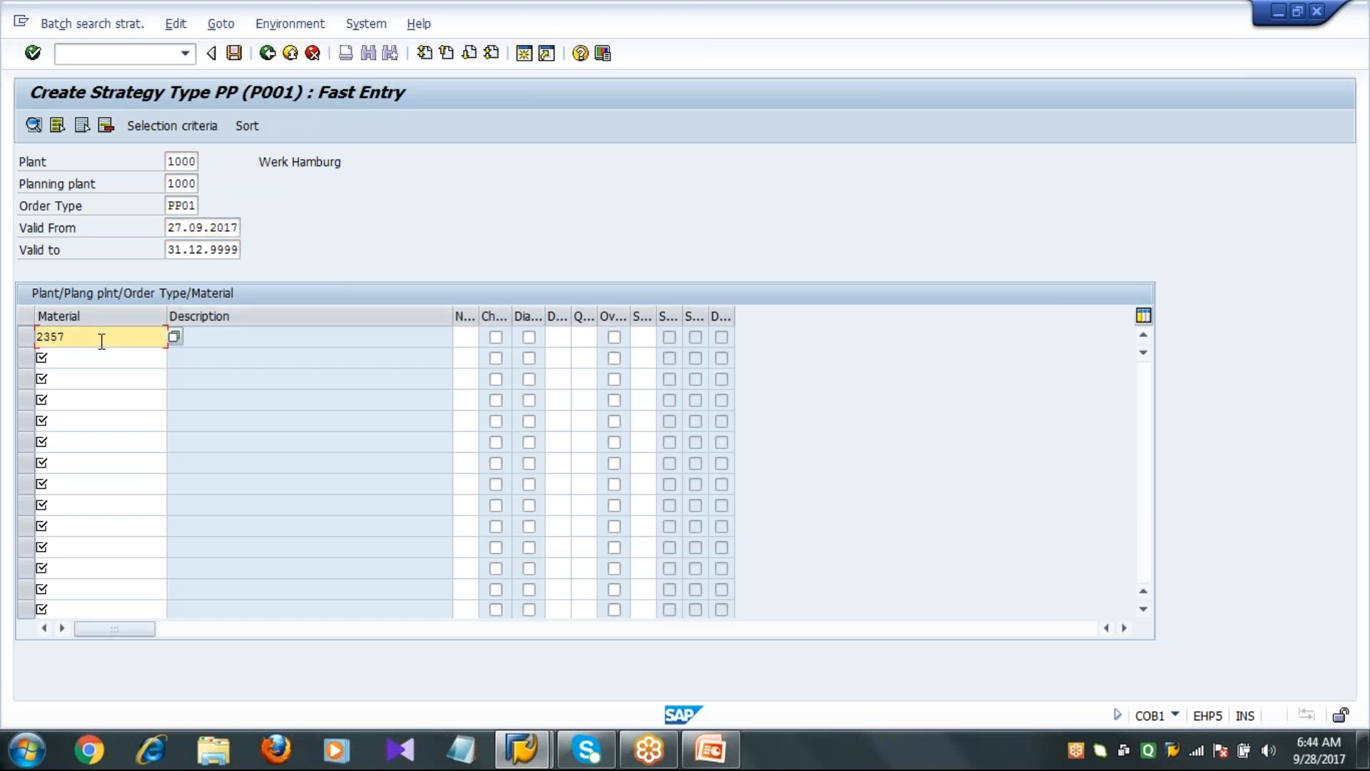
key(Return)
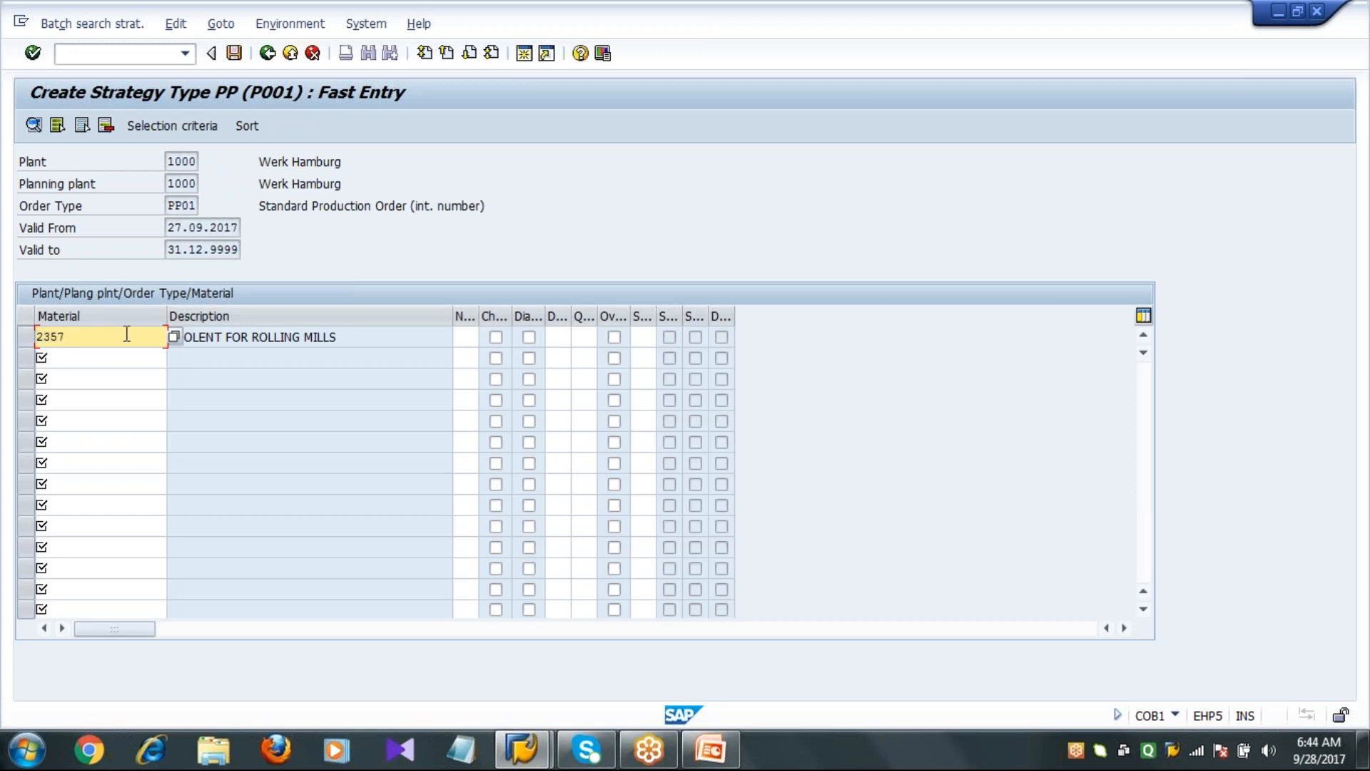
click(240, 55)
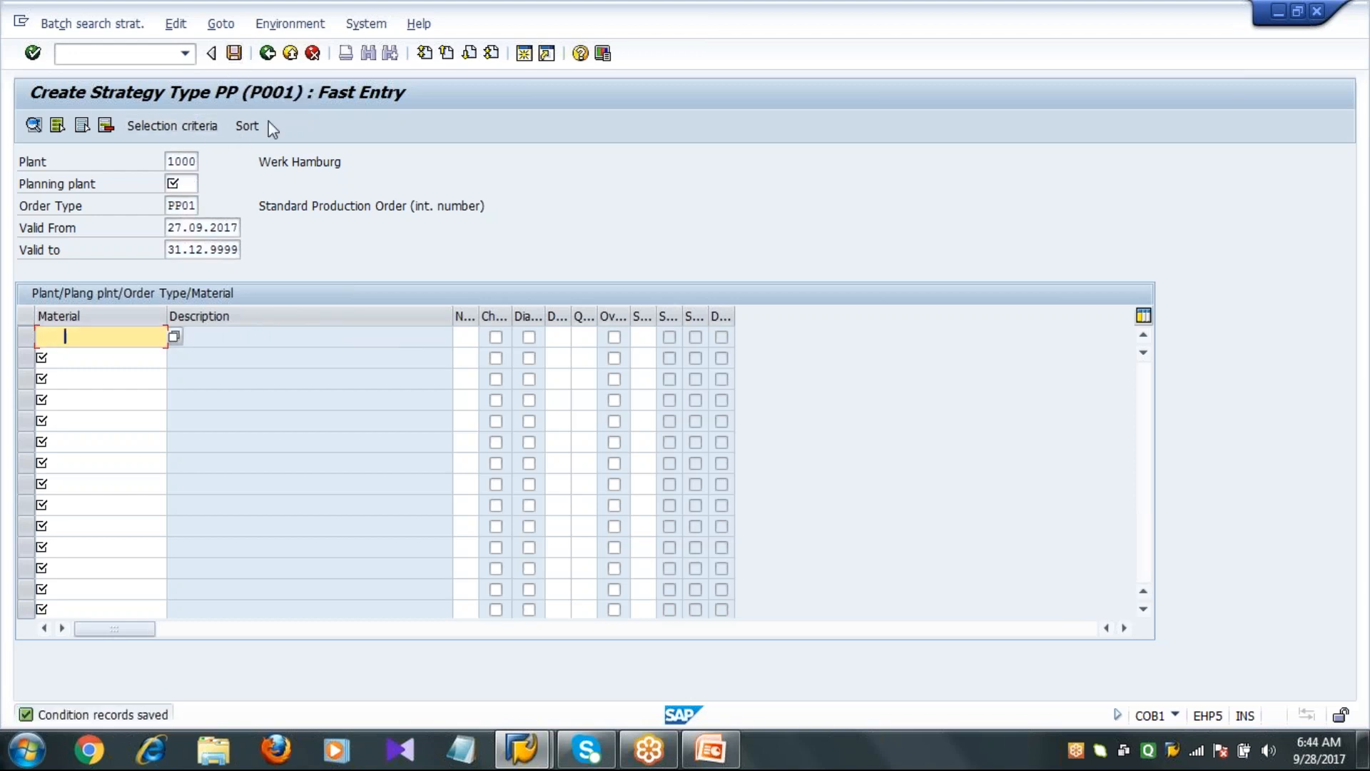
Exit the batch search strategy entry without keeping unsaved data and return to SAP Easy Access
click(290, 54)
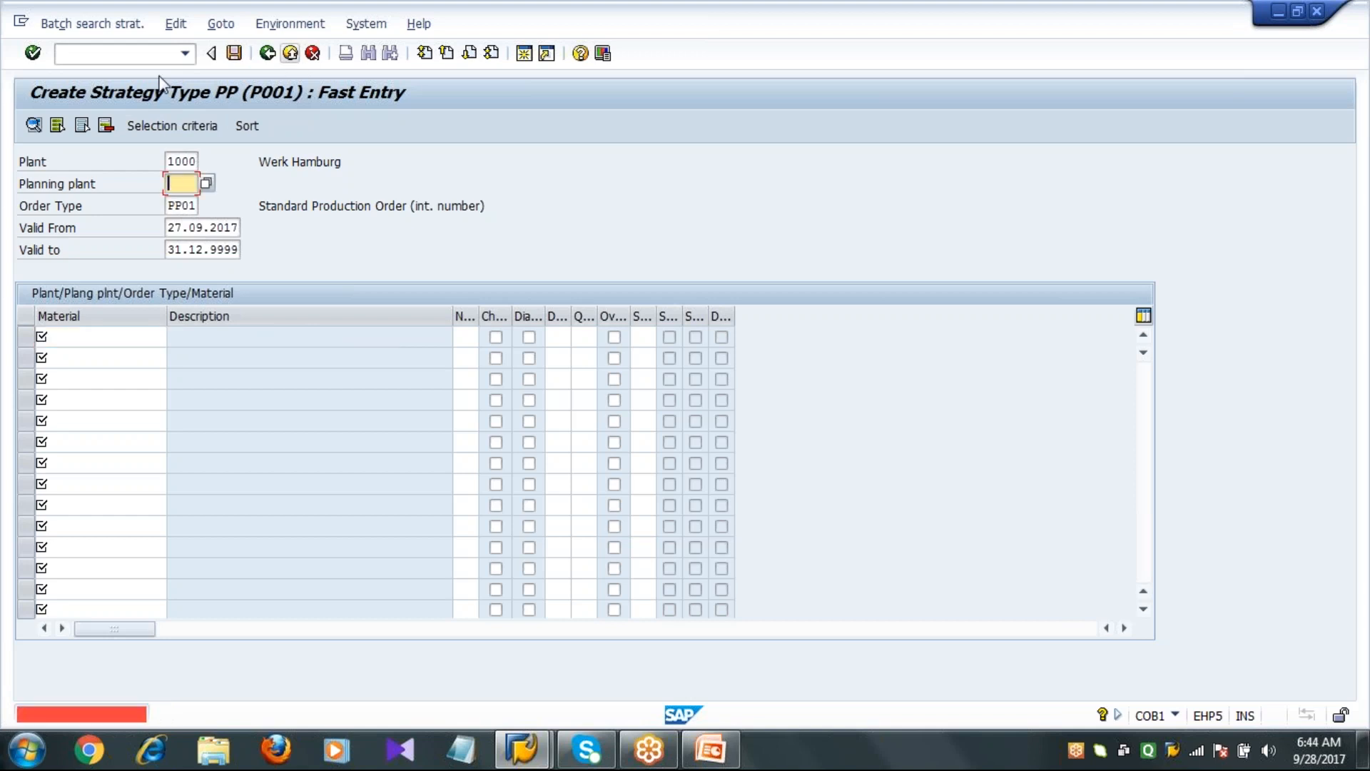
click(316, 55)
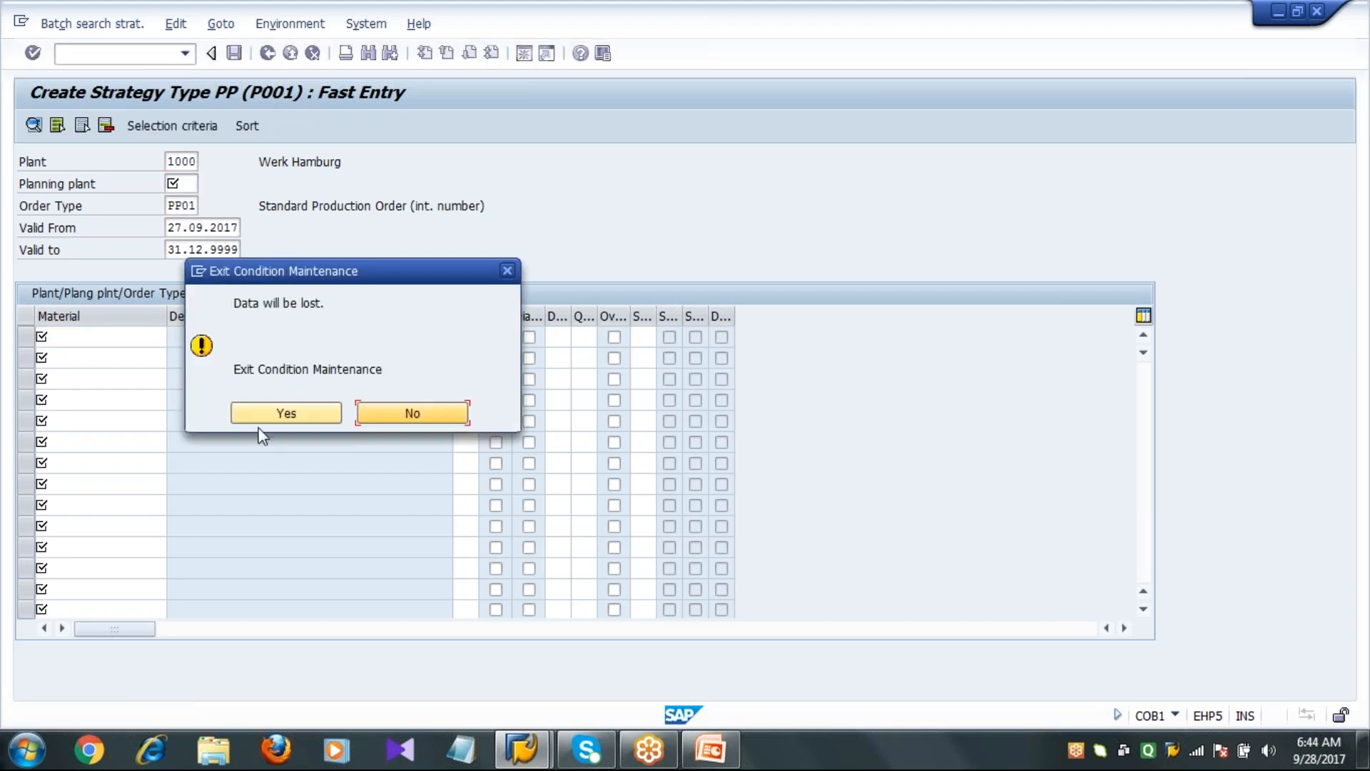
click(269, 409)
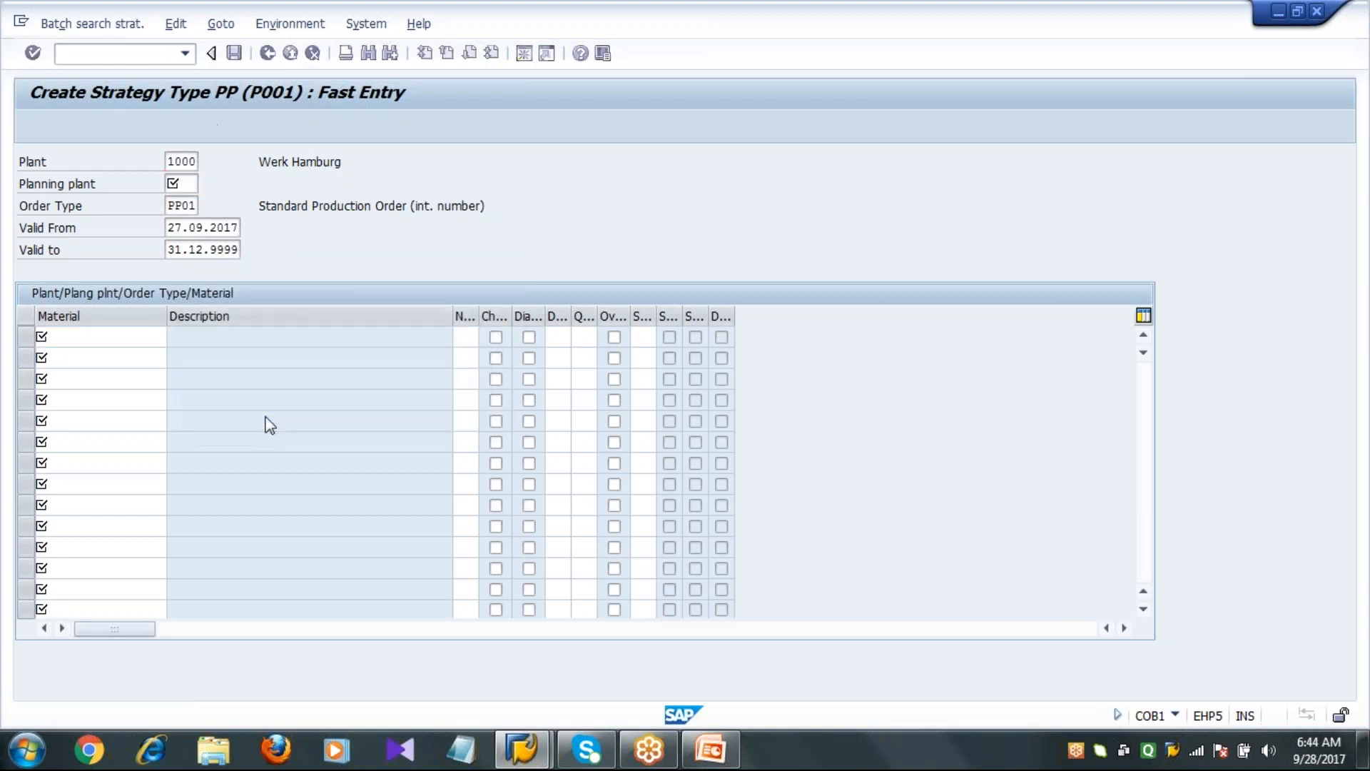
click(266, 53)
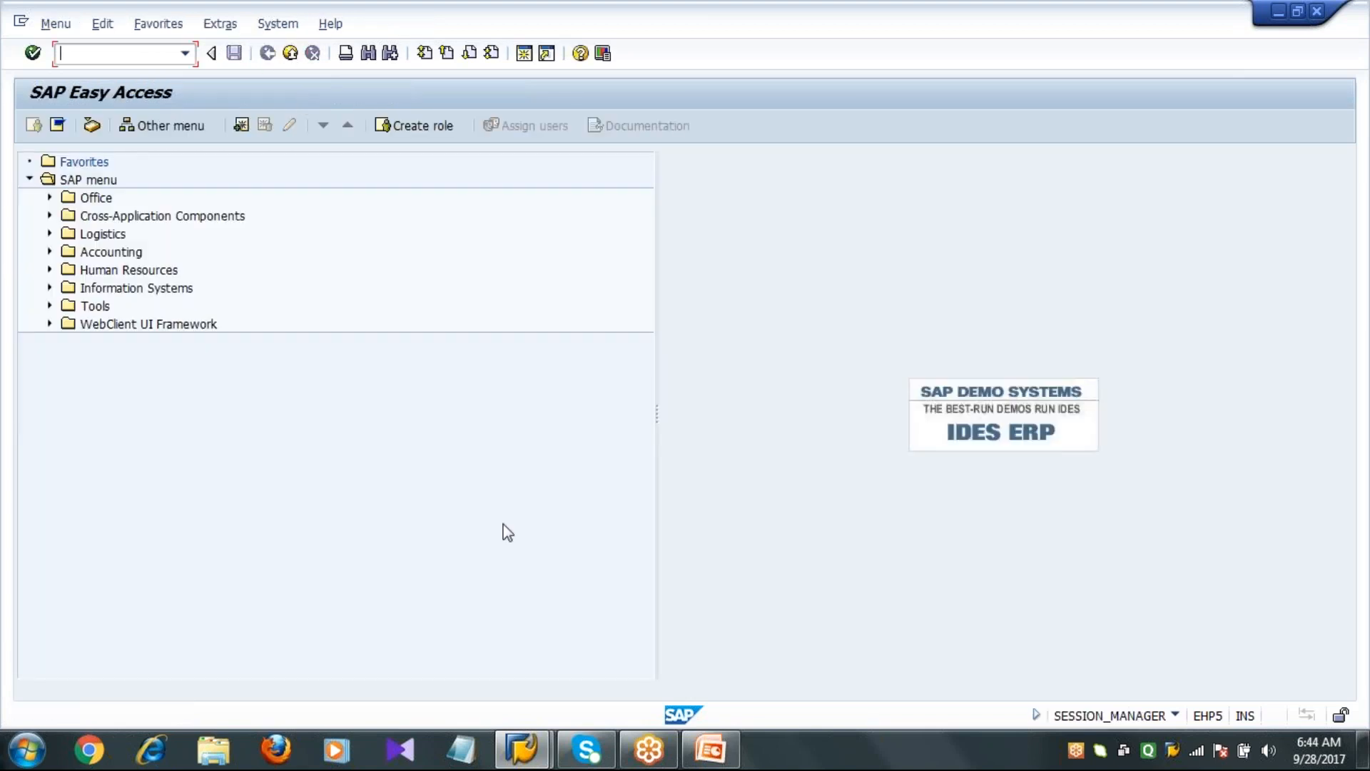
Check the batch procedure list in PowerPoint, return to SAP and start transaction MSC1N to create a batch
click(713, 750)
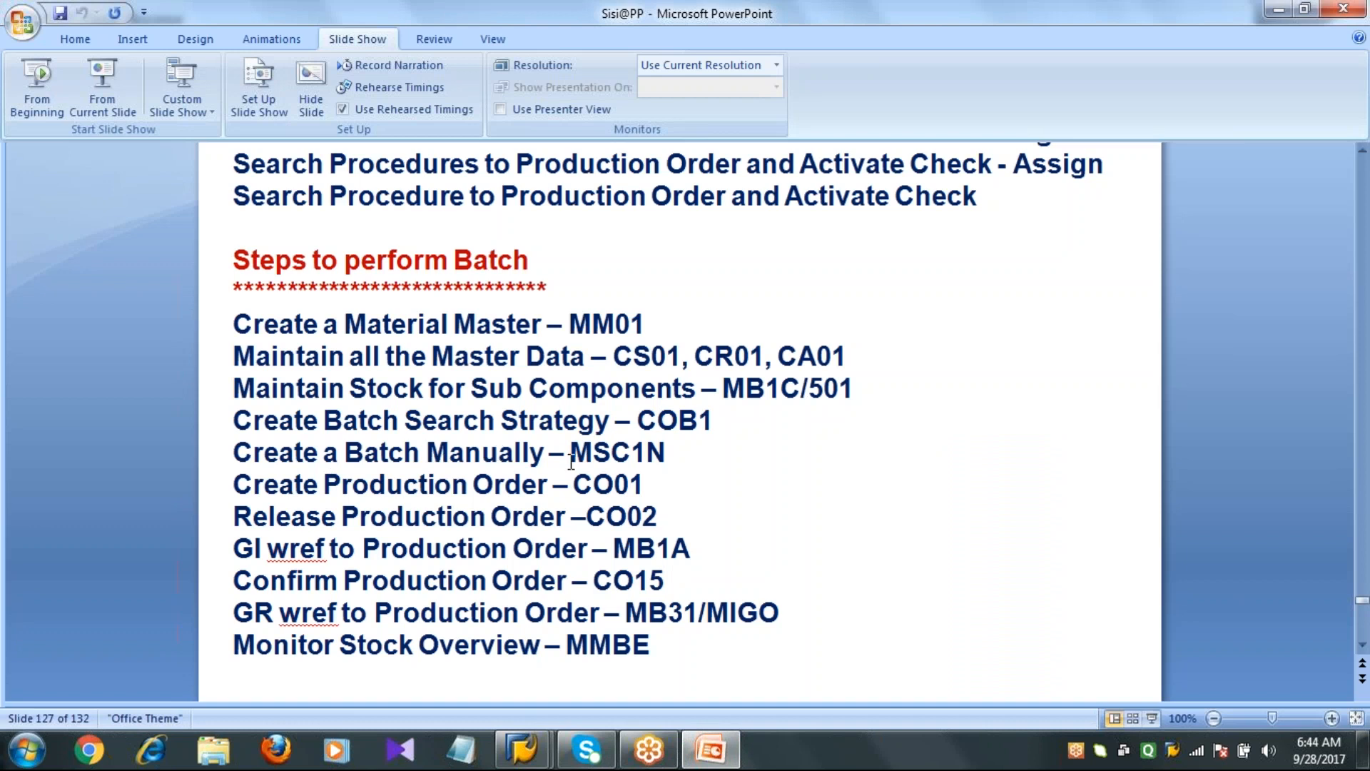
click(521, 749)
click(584, 679)
text(MSC1N)
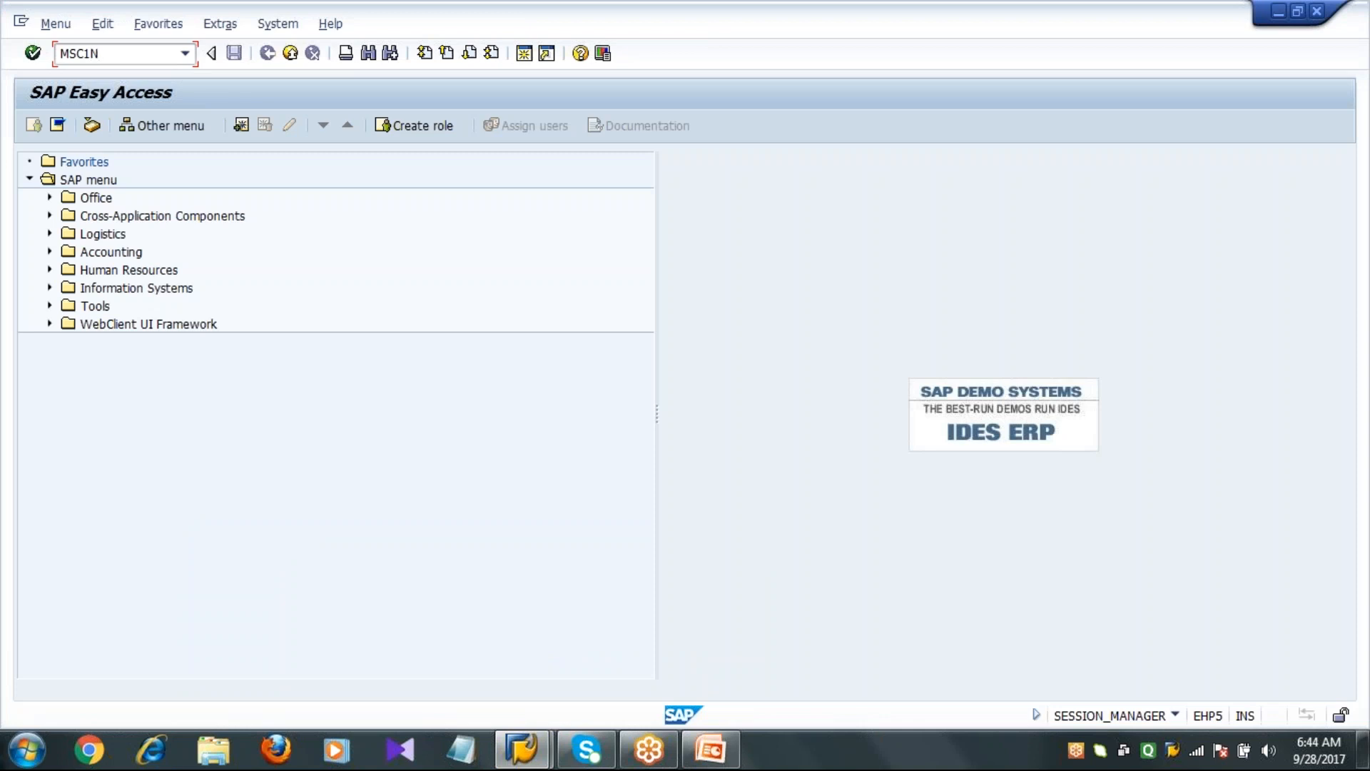
key(Return)
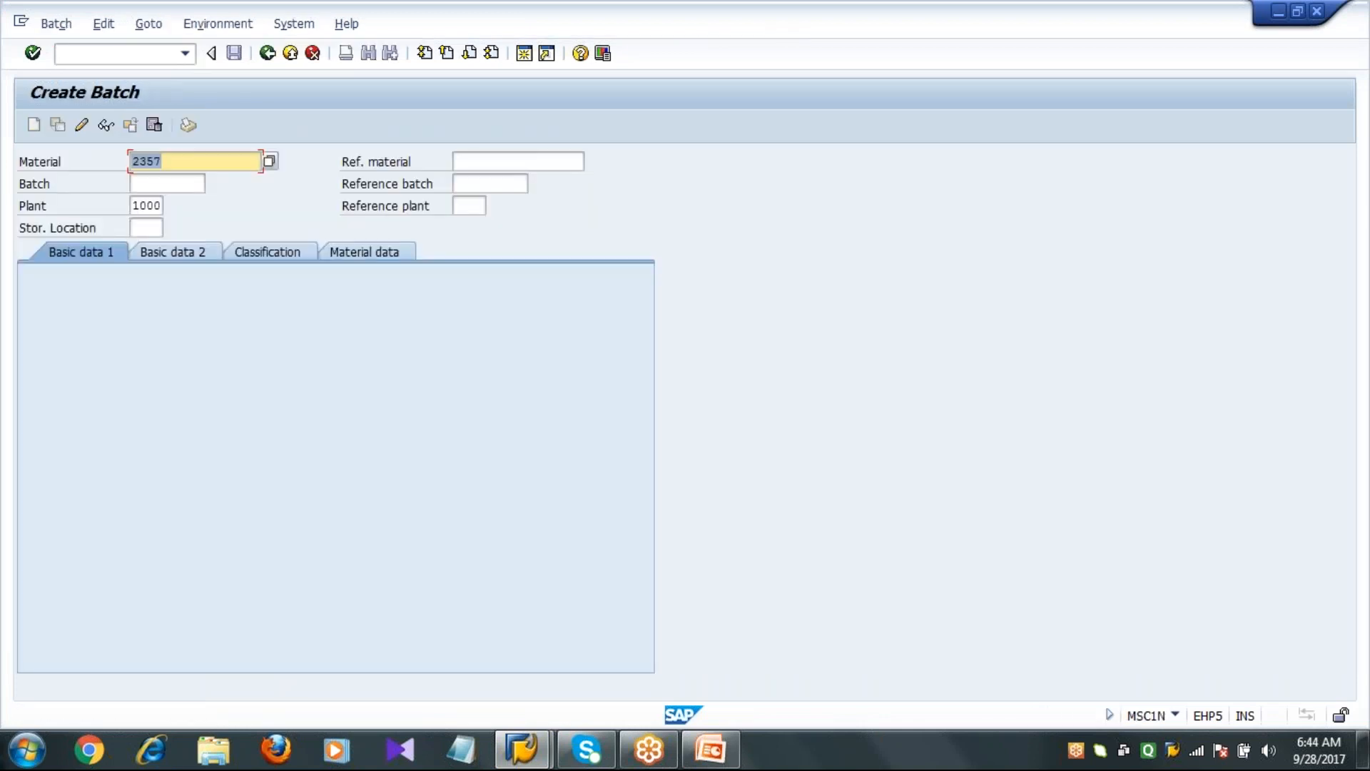
Create a batch for material 2357 in plant 1000, storage location 0001, accepting automatic batch number allocation
click(152, 227)
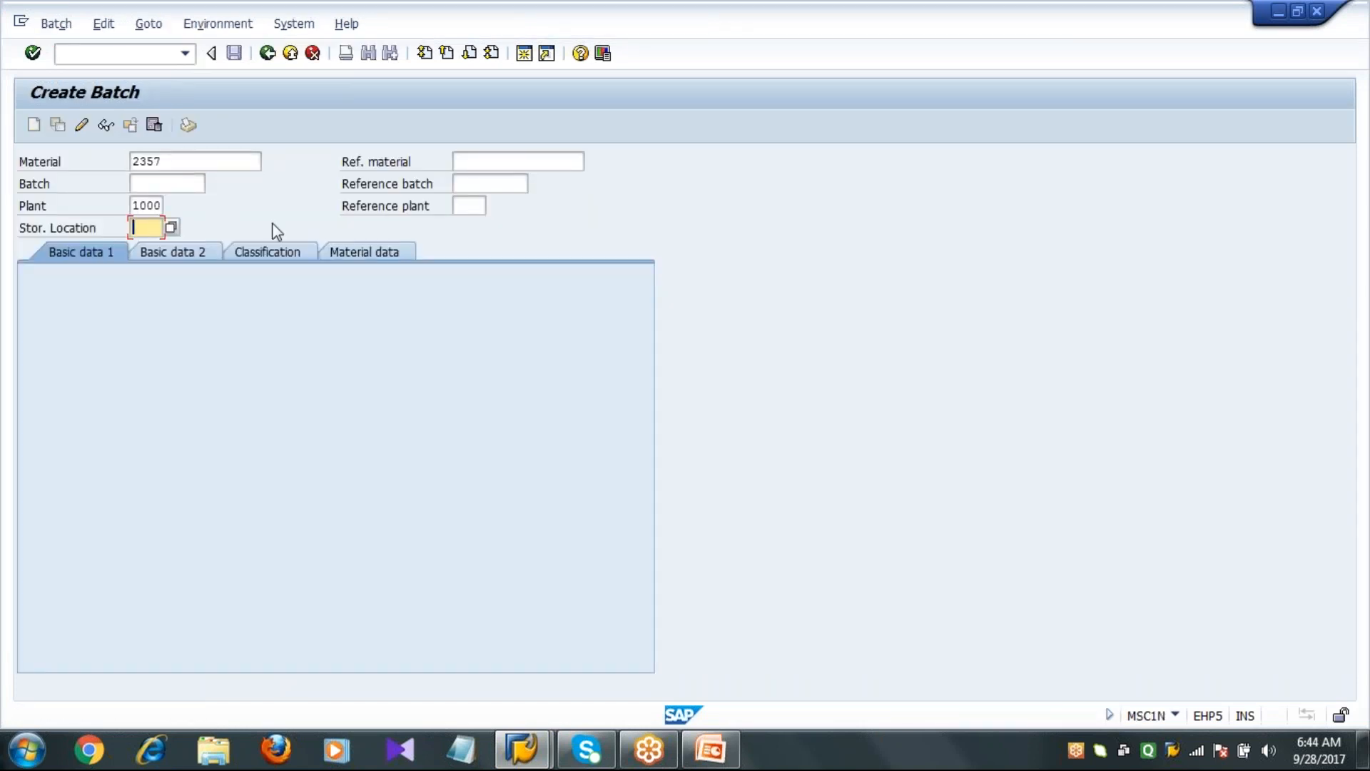
text(0001)
click(167, 184)
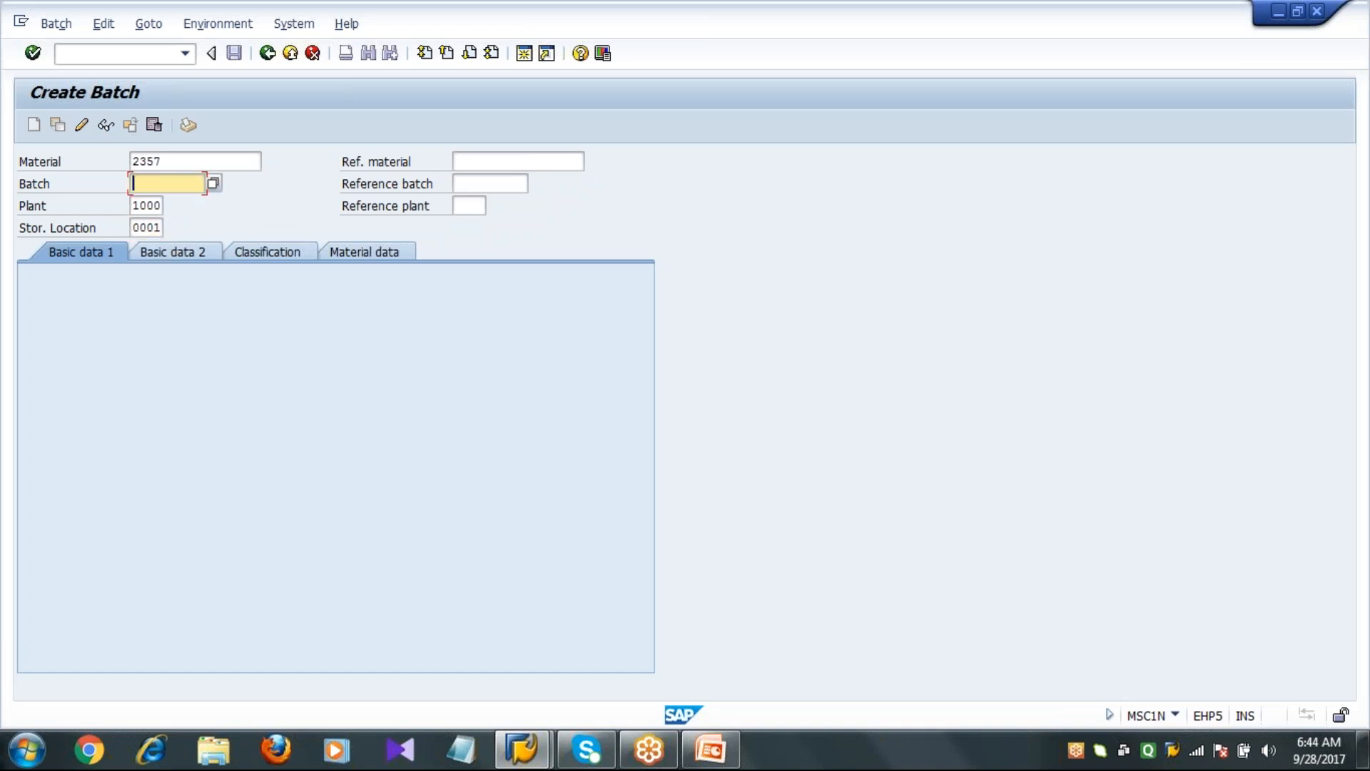
key(Return)
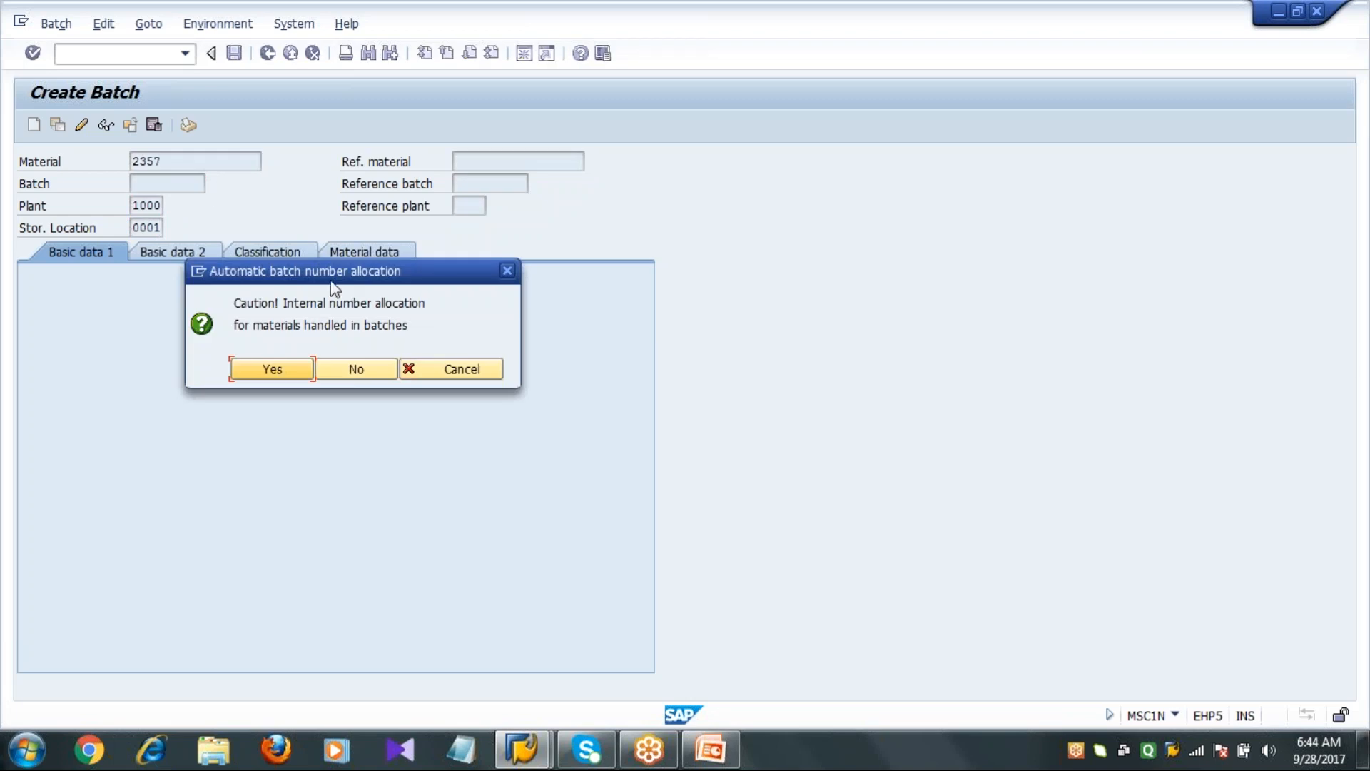
click(271, 368)
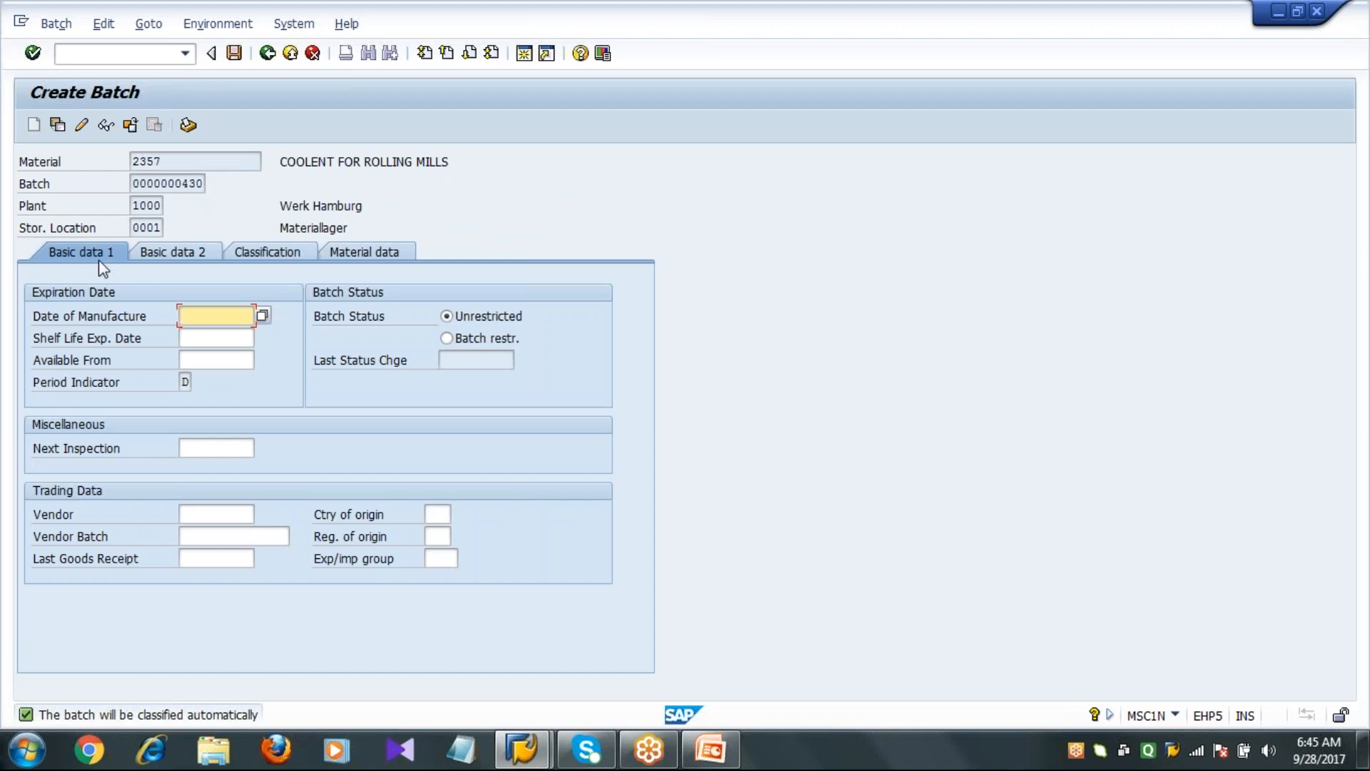
Enter 27.09.2017 as both the date of manufacture and the available-from date of the batch
key(Tab)
key(Tab)
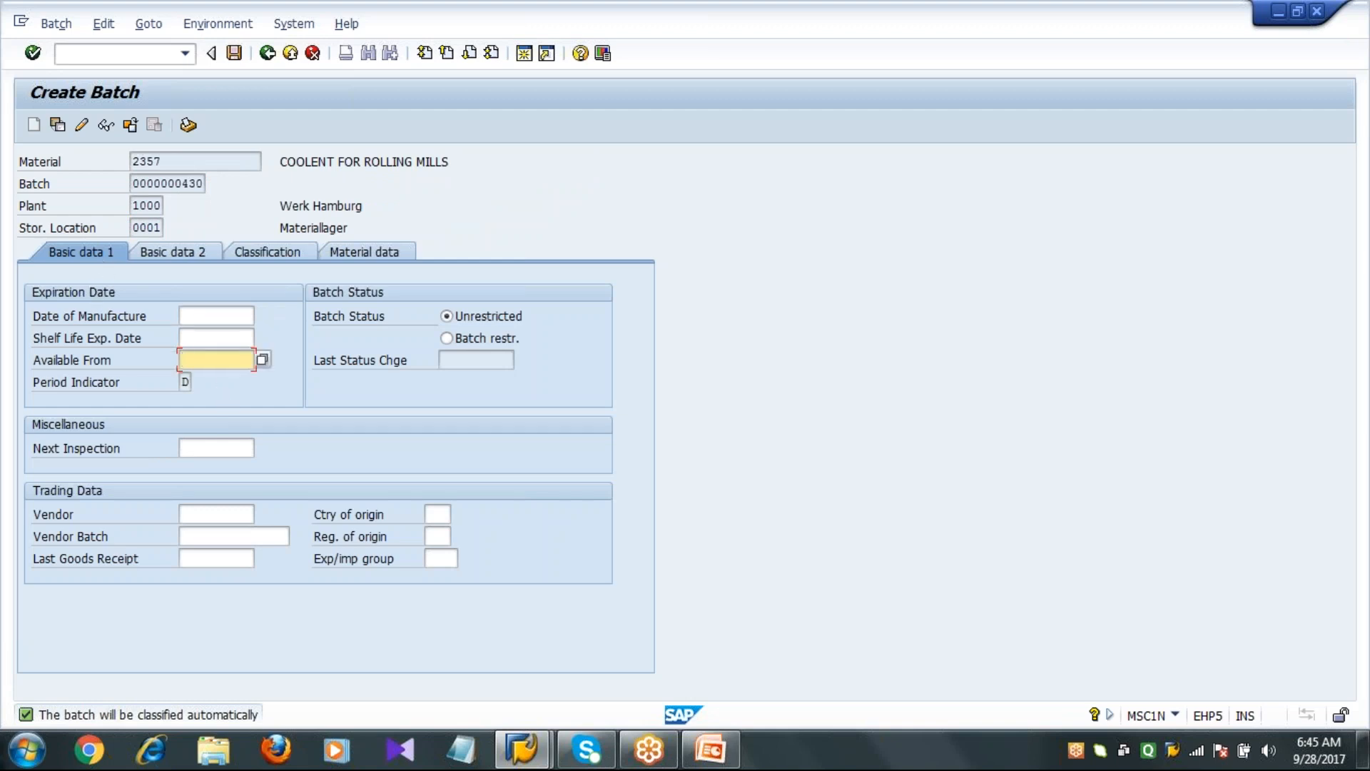
text(27.09.2017)
key(shift+Tab)
key(shift+Tab)
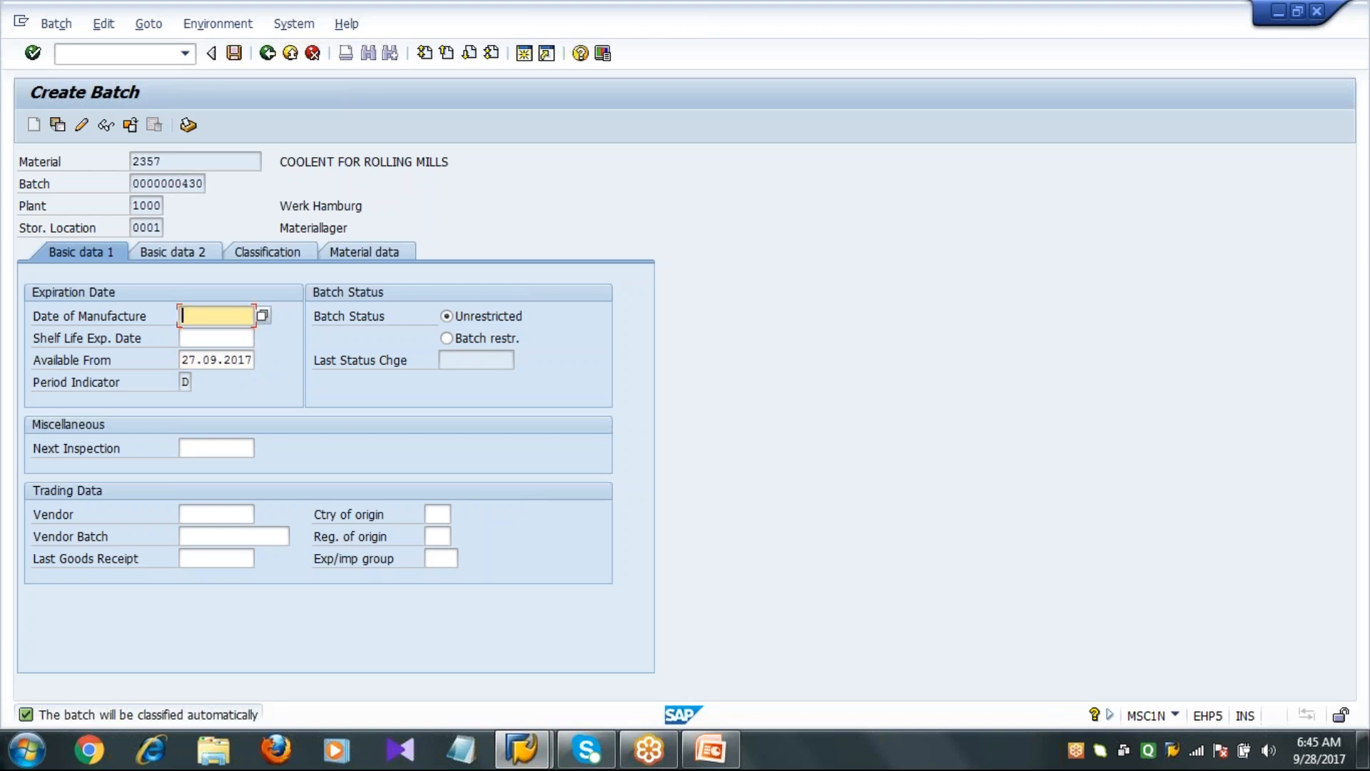
text(27.09)
text(7)
key(Return)
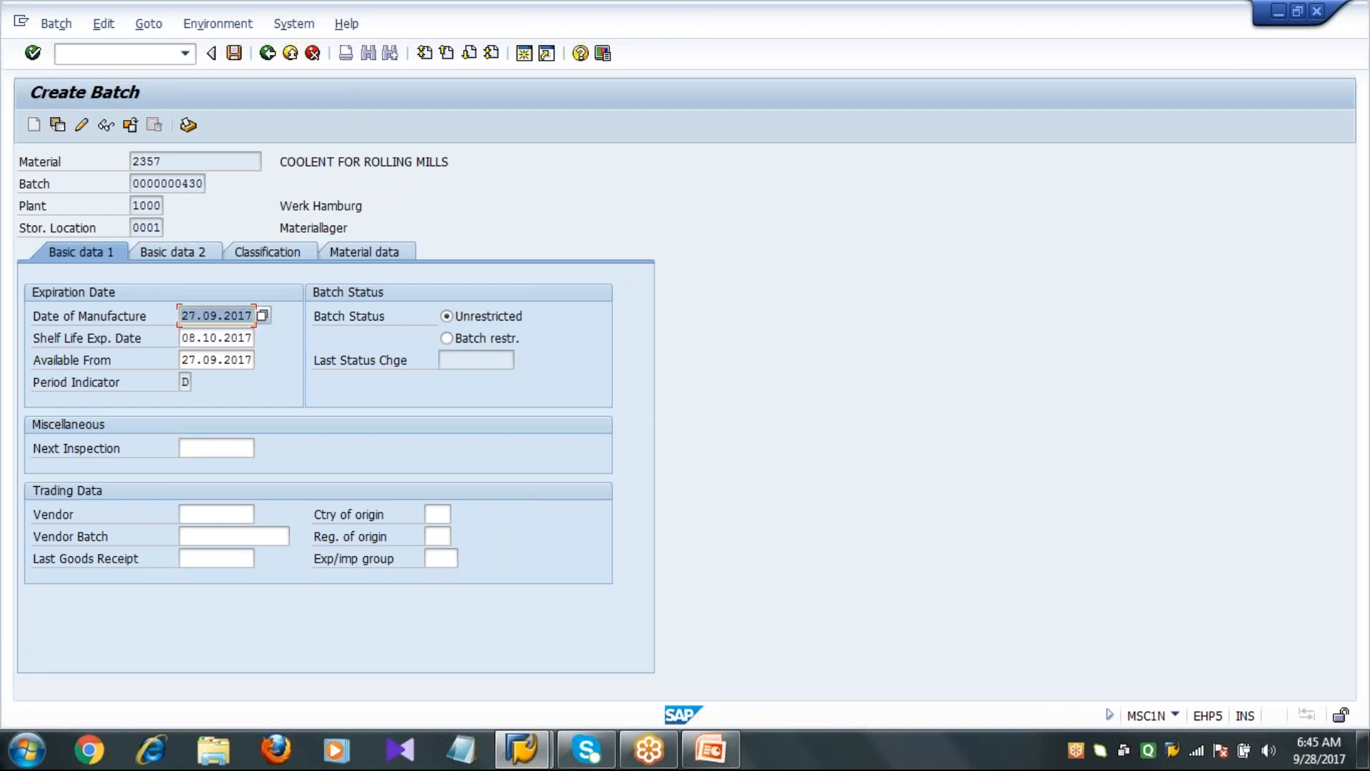
click(182, 338)
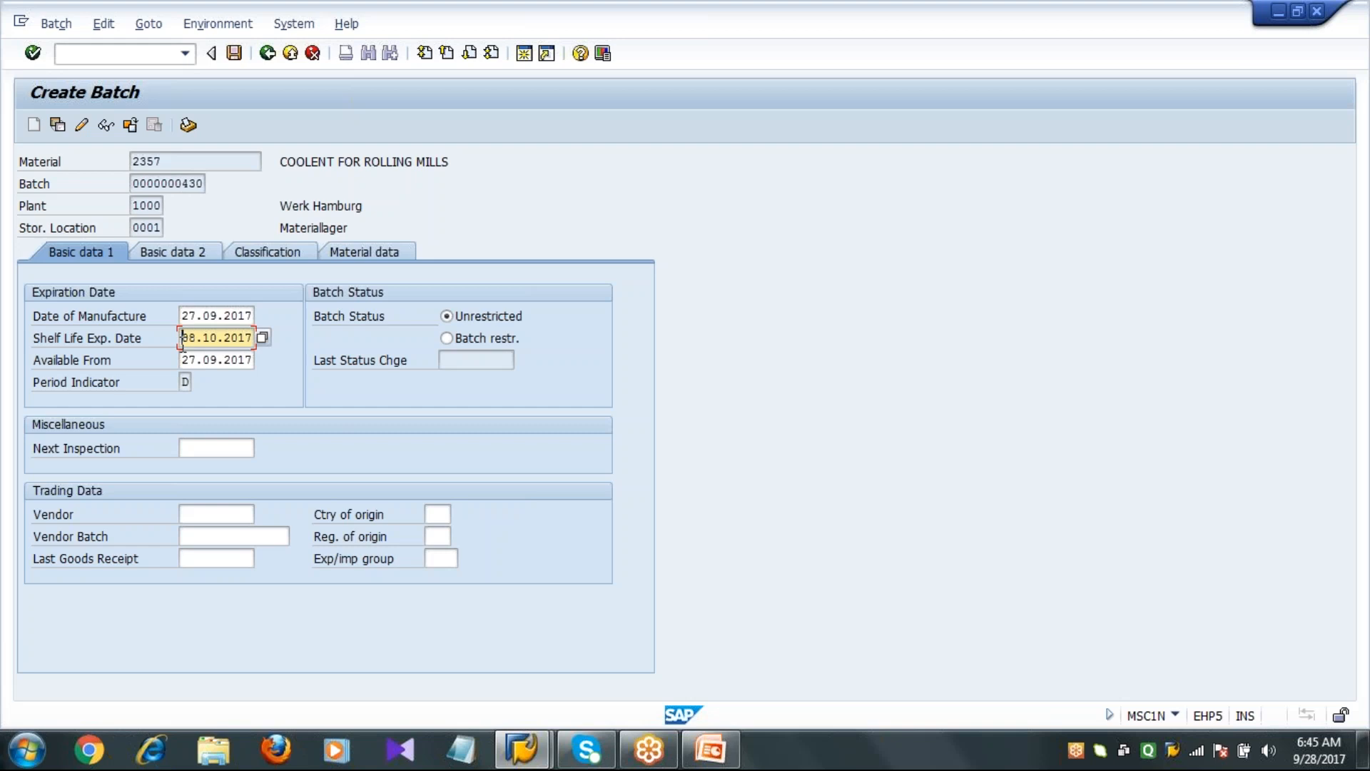
In the batch classification, assign value 01 to the batch color characteristic
click(280, 257)
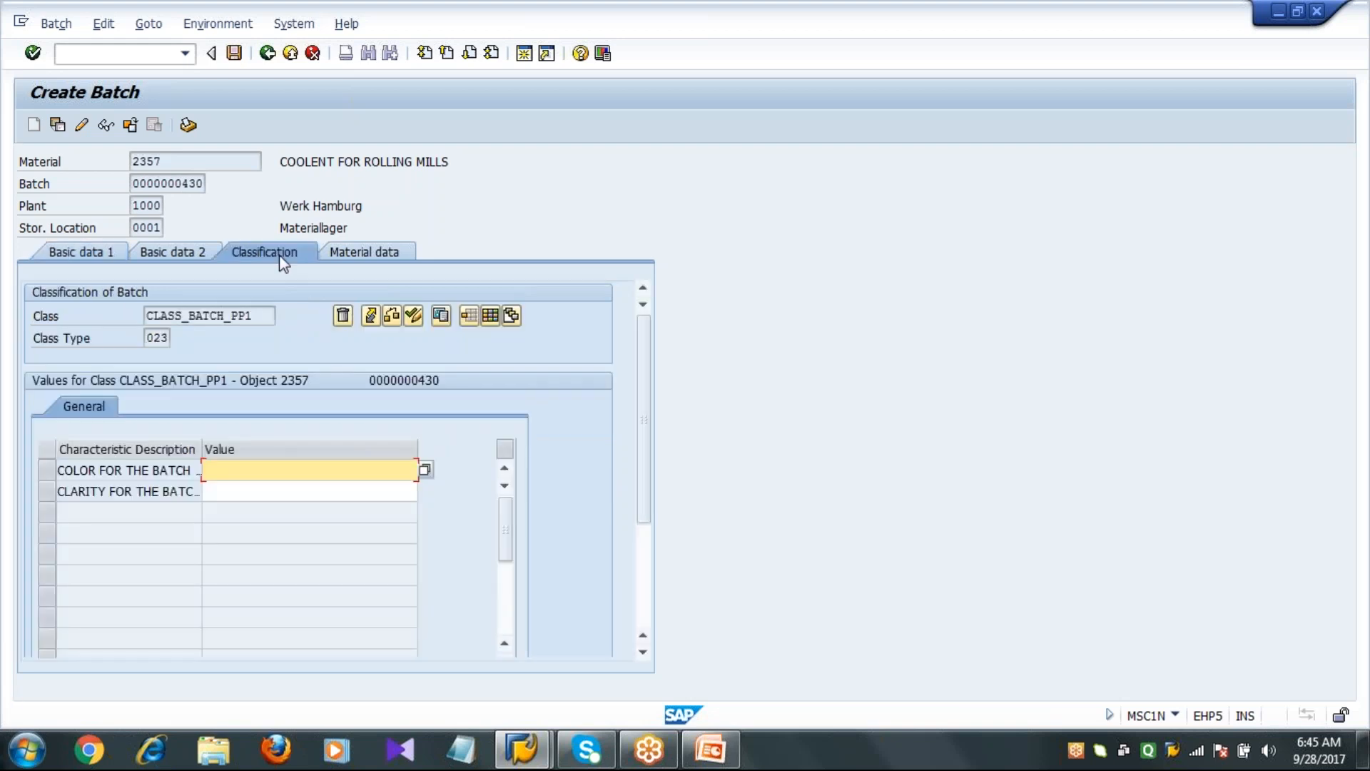
click(246, 315)
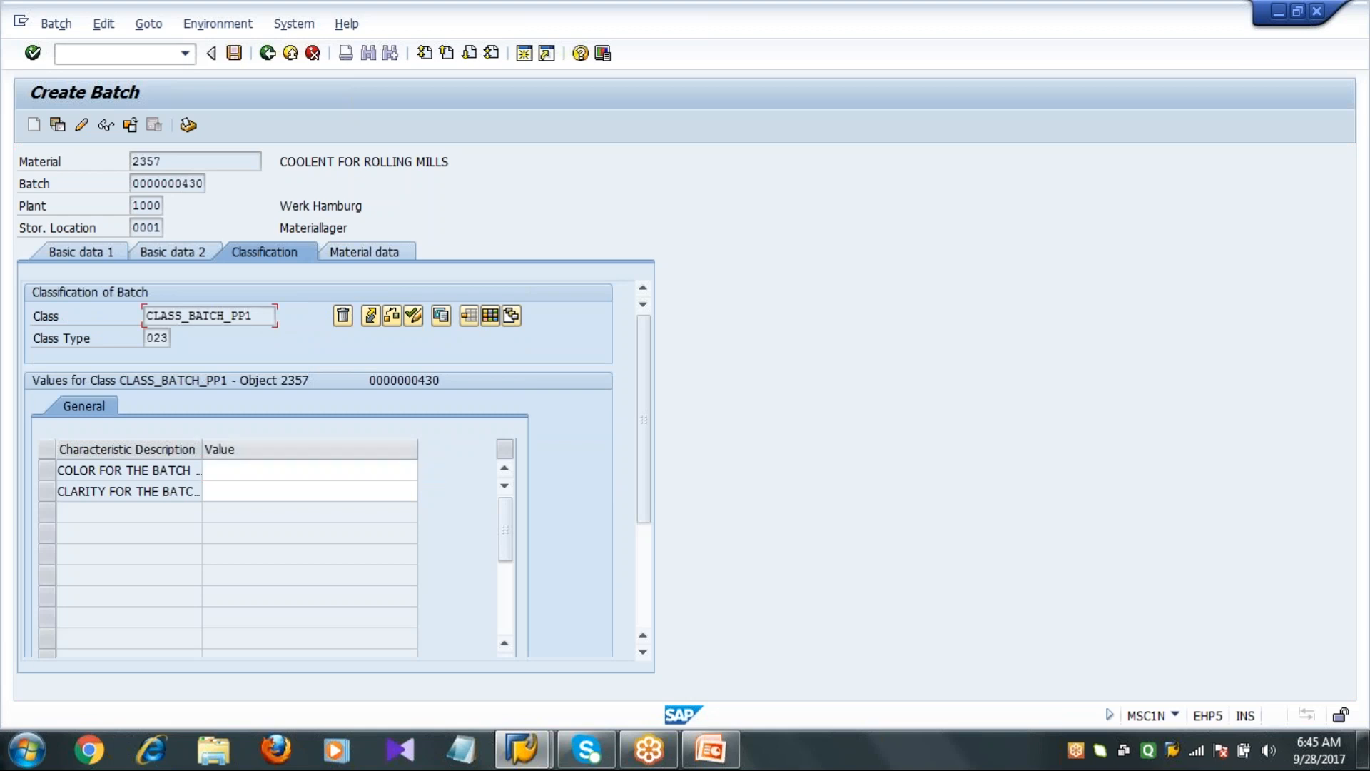
click(249, 471)
click(425, 469)
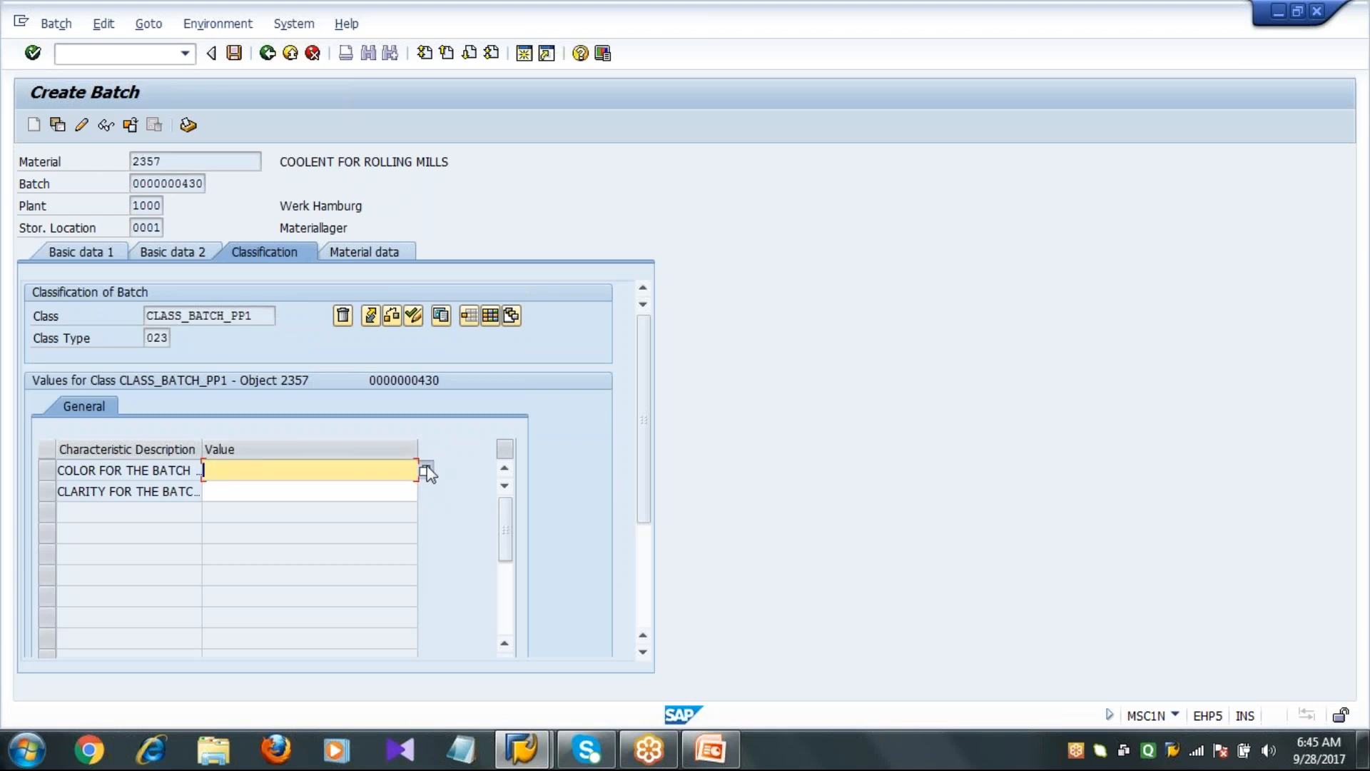
click(58, 391)
click(449, 671)
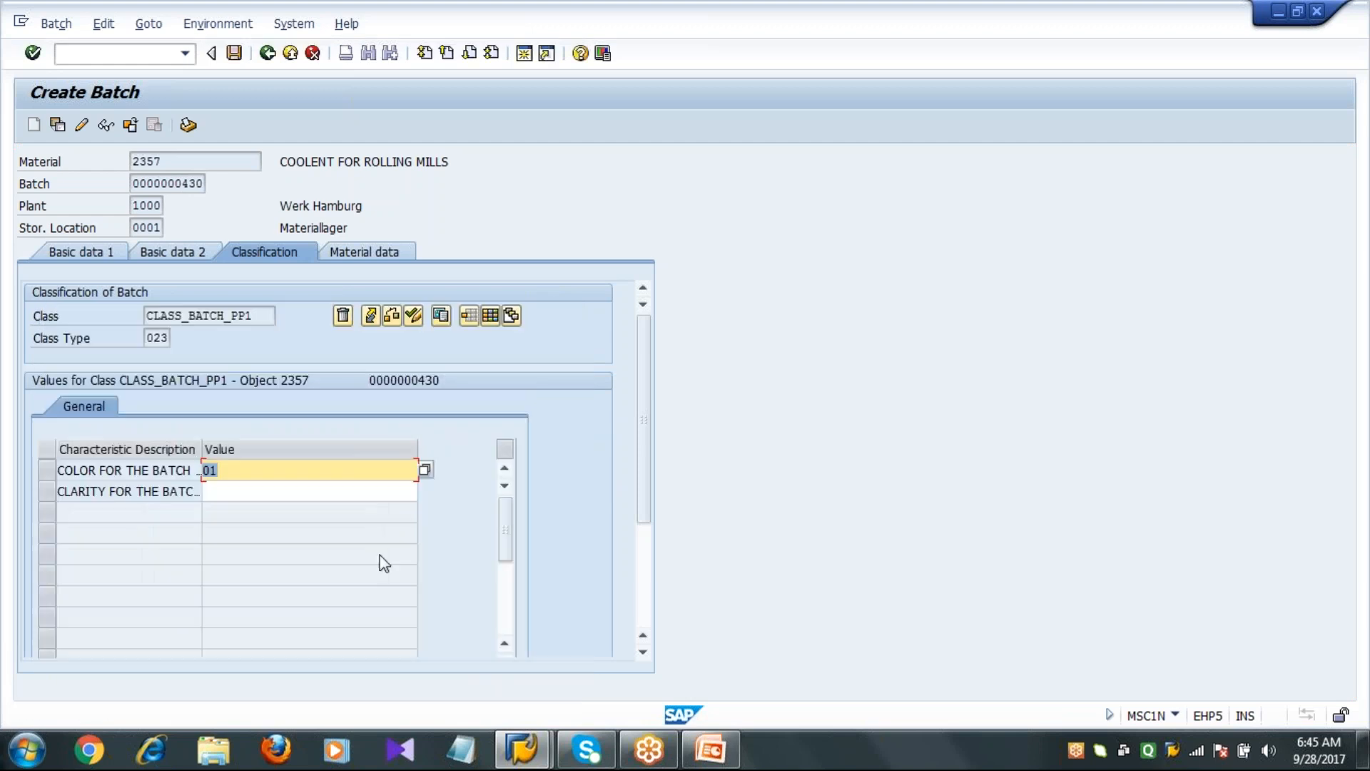
Assign value 01, Clear Solution, to the clarity characteristic, then save the batch and return to SAP Easy Access
click(344, 491)
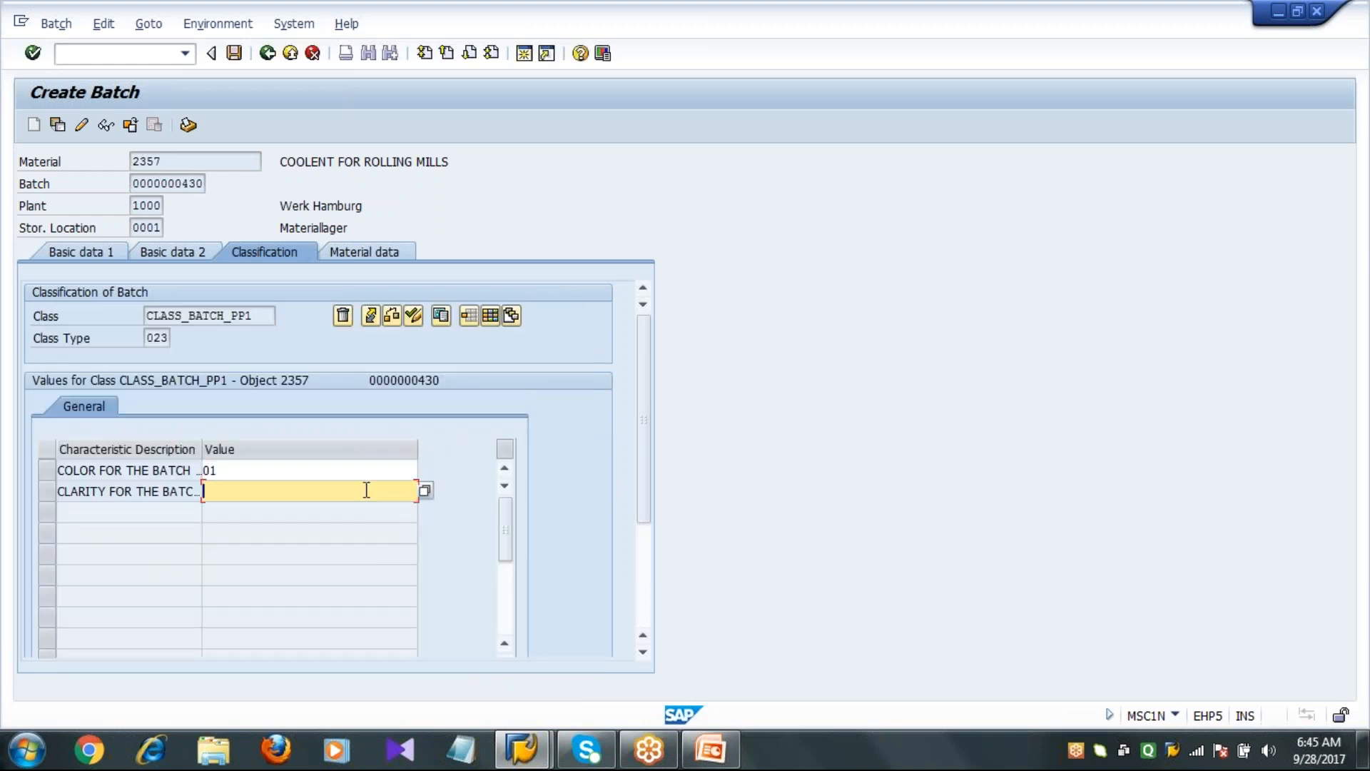
click(425, 490)
click(57, 391)
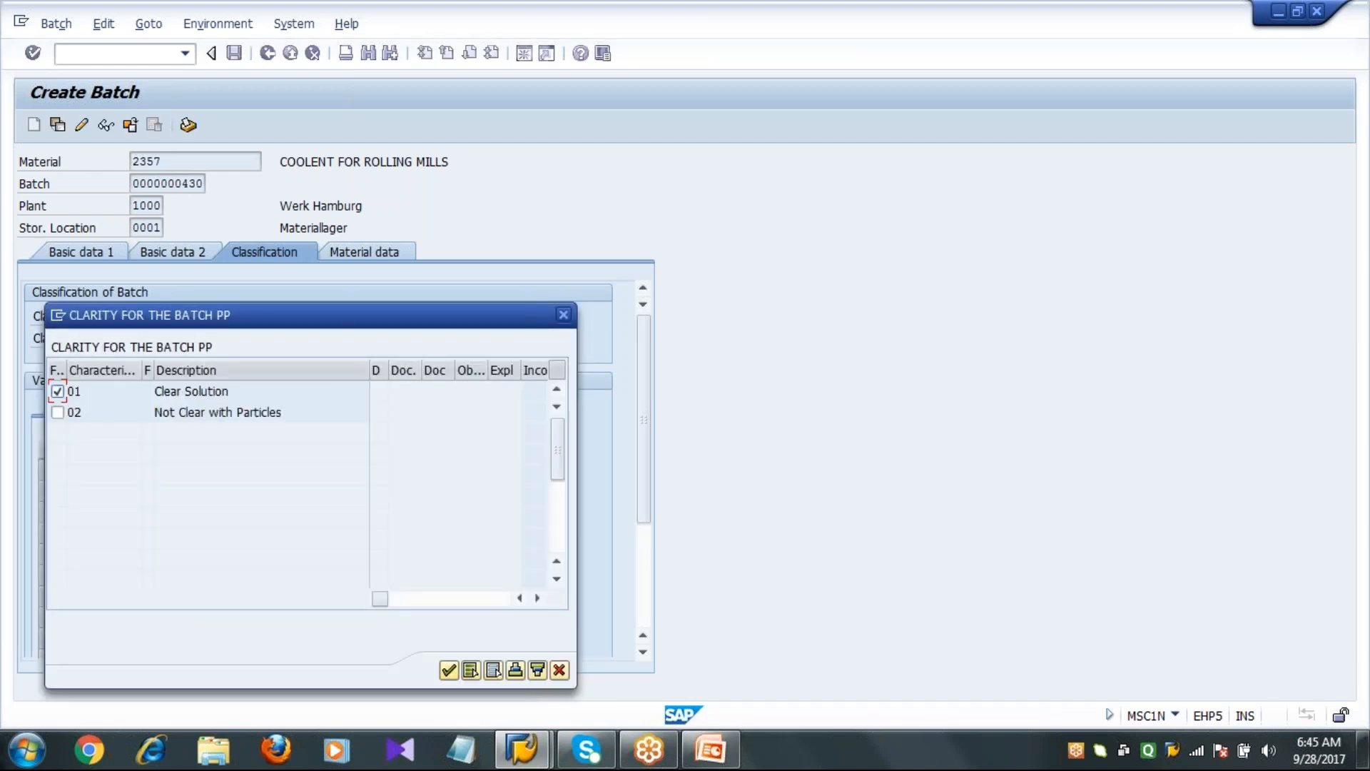
click(447, 672)
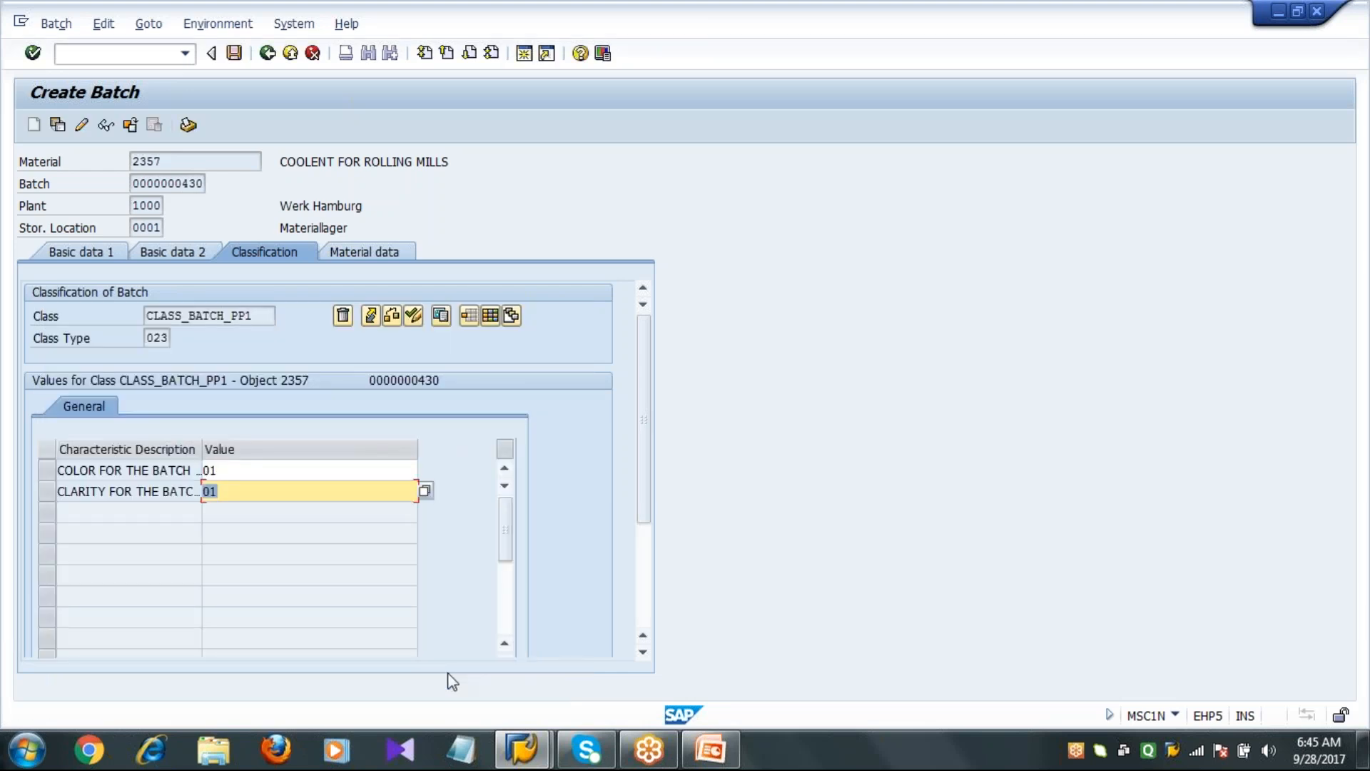
click(337, 490)
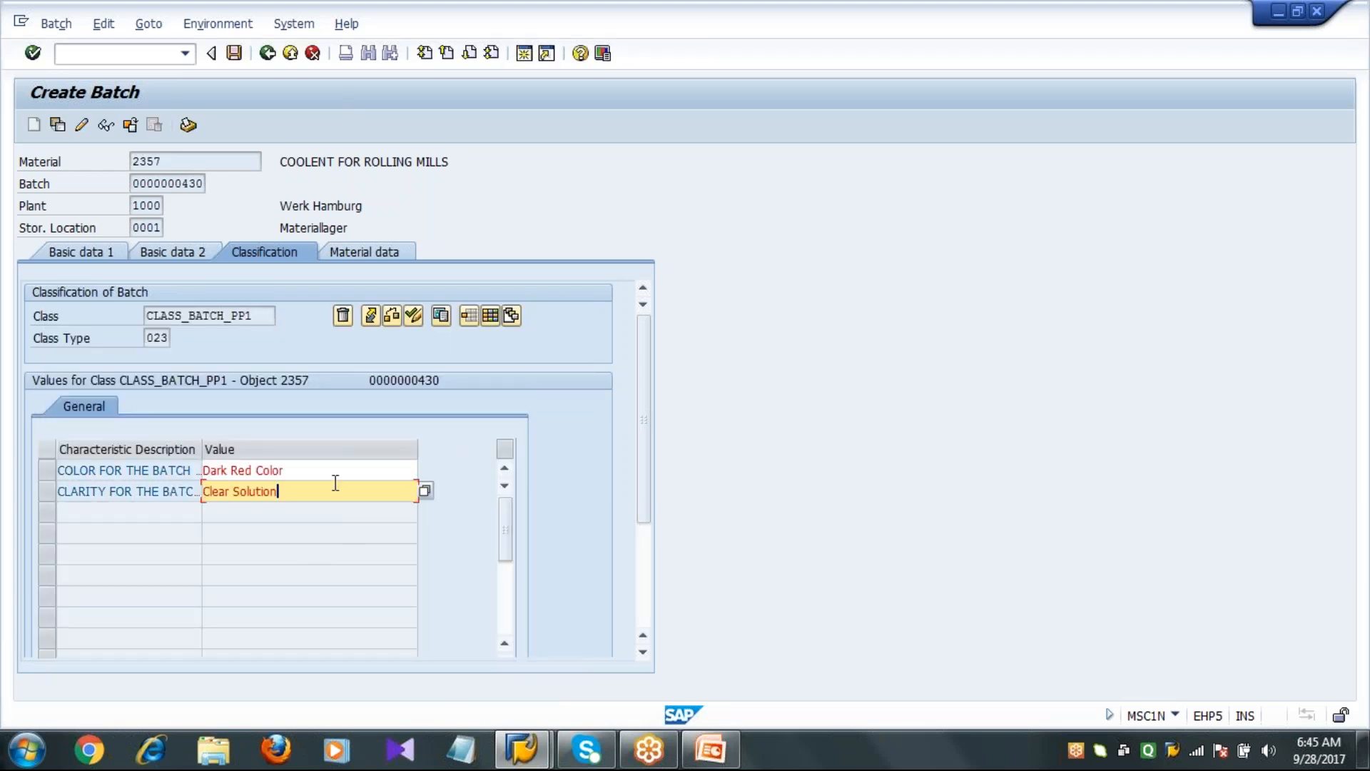
click(234, 53)
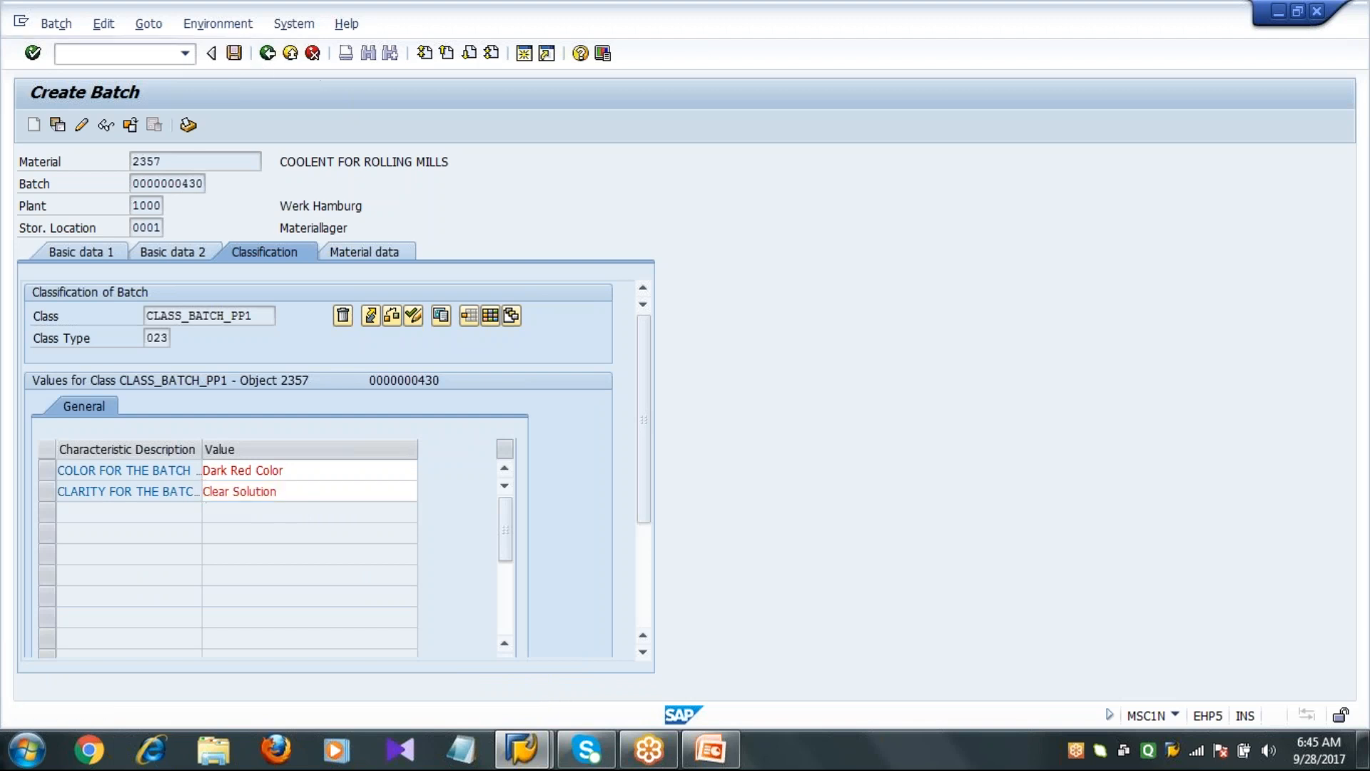
click(264, 66)
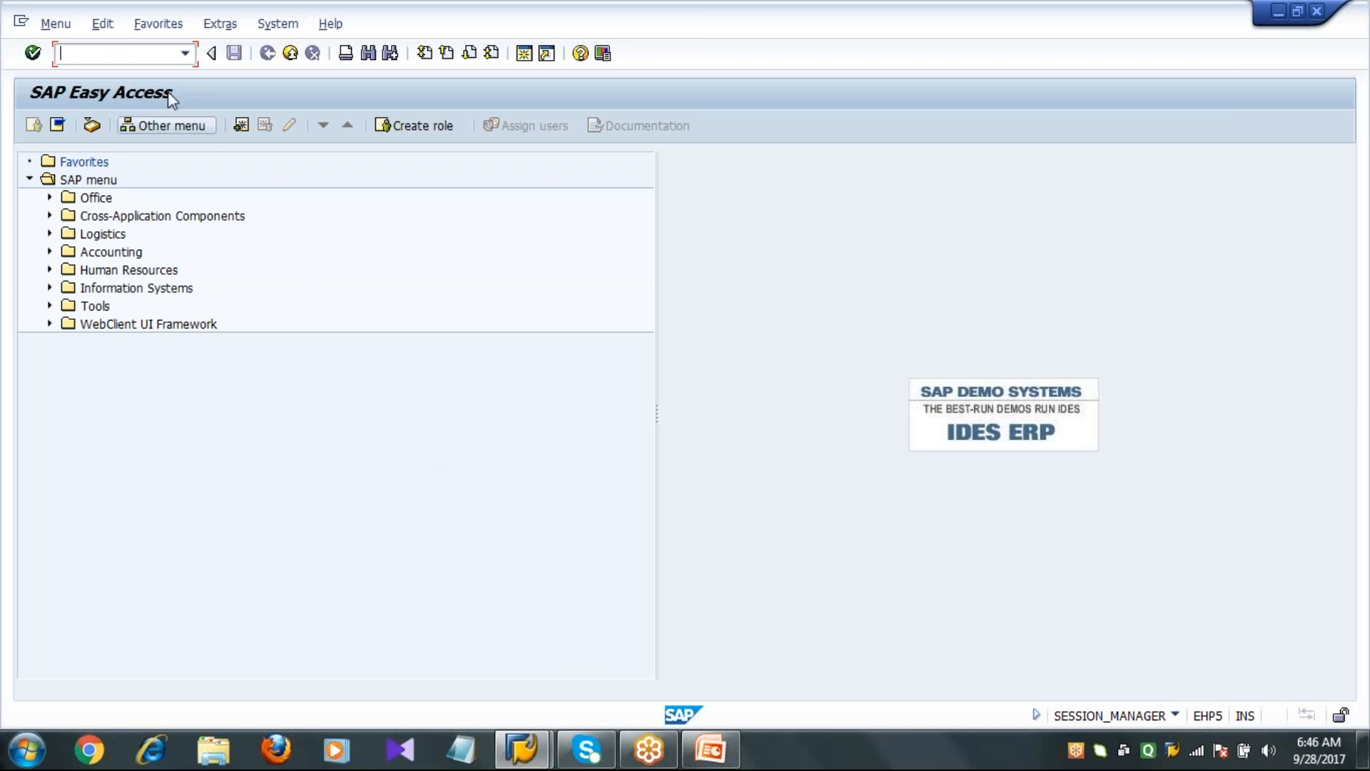
Start transaction OPKP and open the details of production scheduling profile 000001 for plant 1000
text(OPKP)
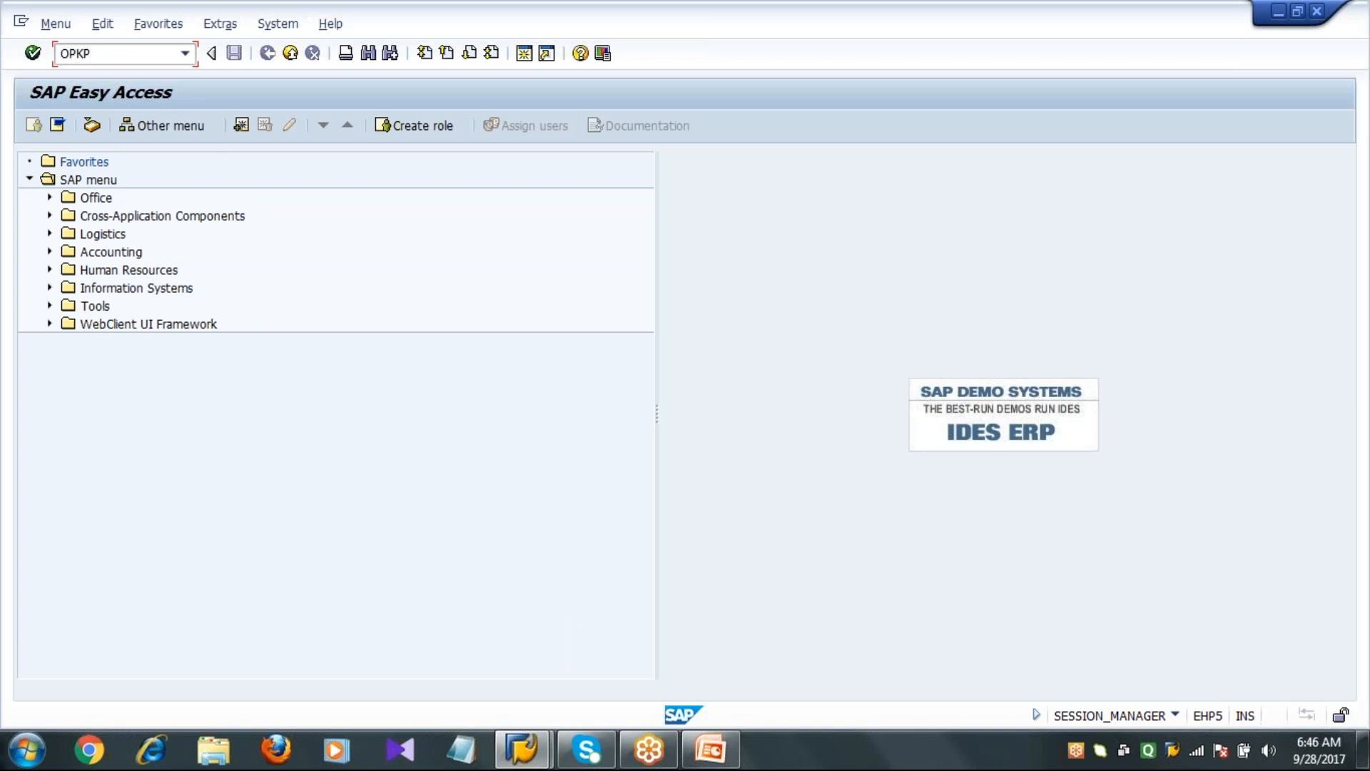
key(Return)
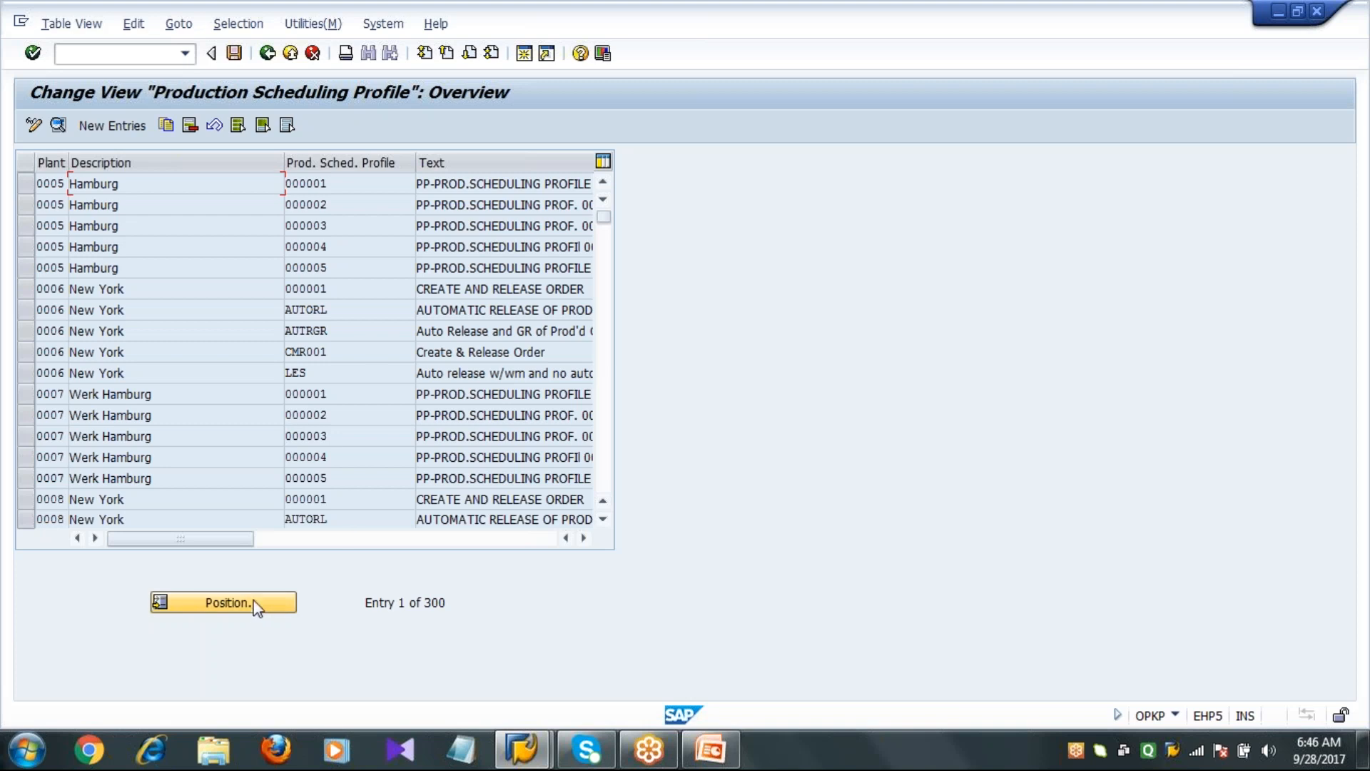
click(254, 605)
text(1000)
key(Tab)
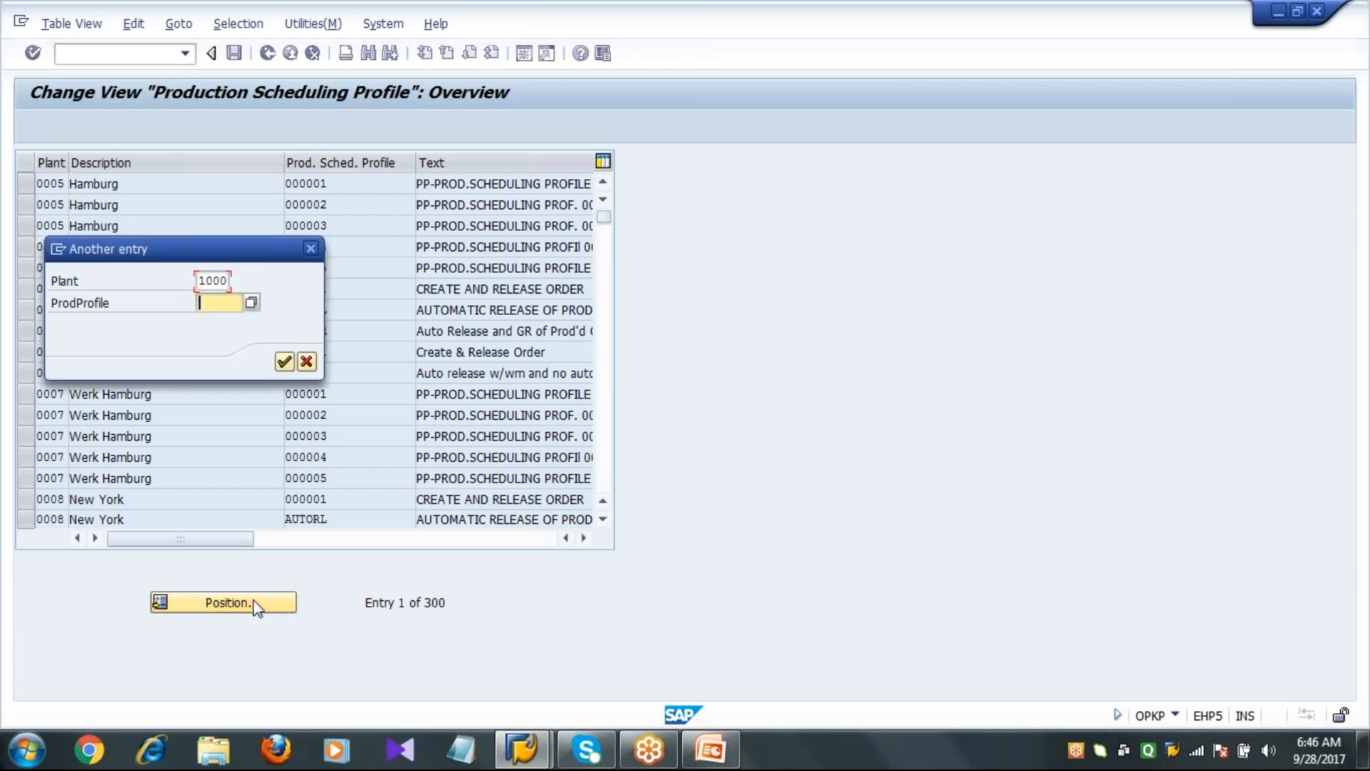
text(000001)
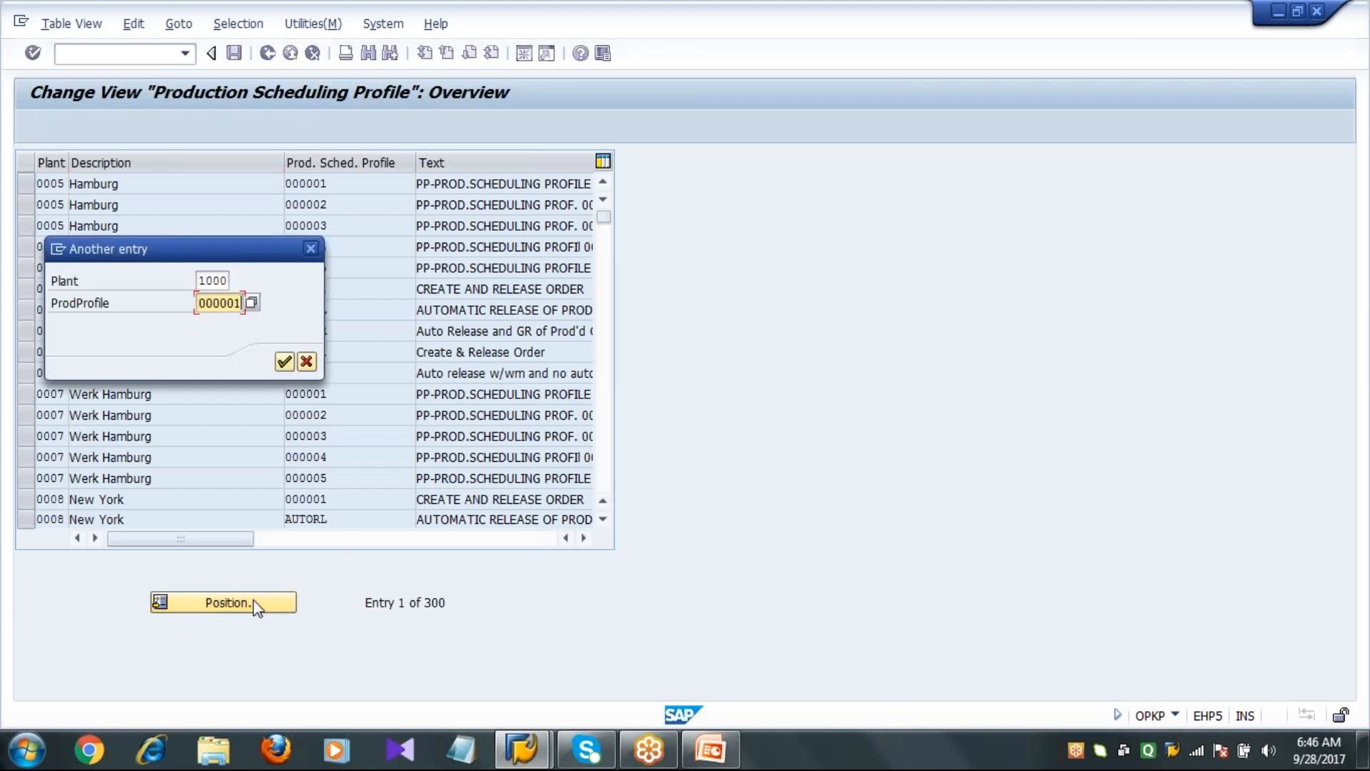
key(Return)
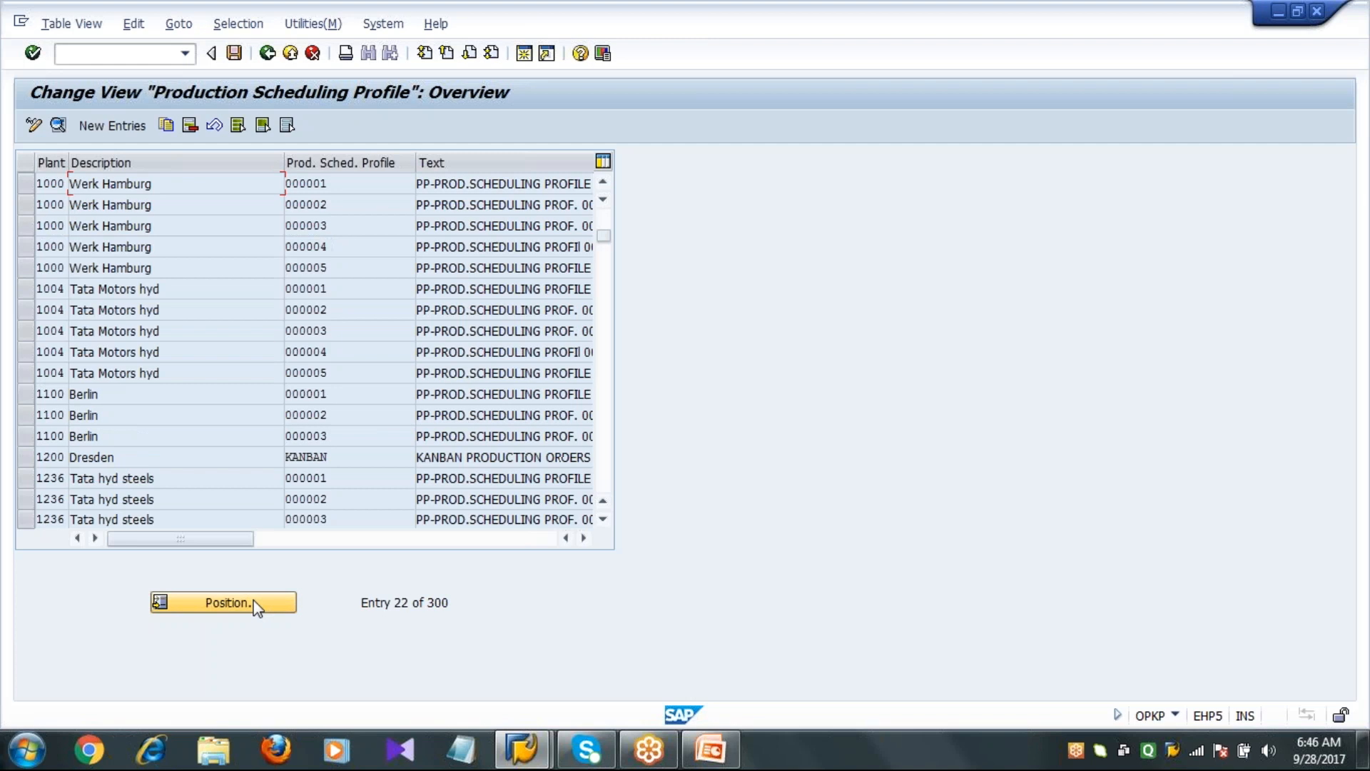
click(25, 185)
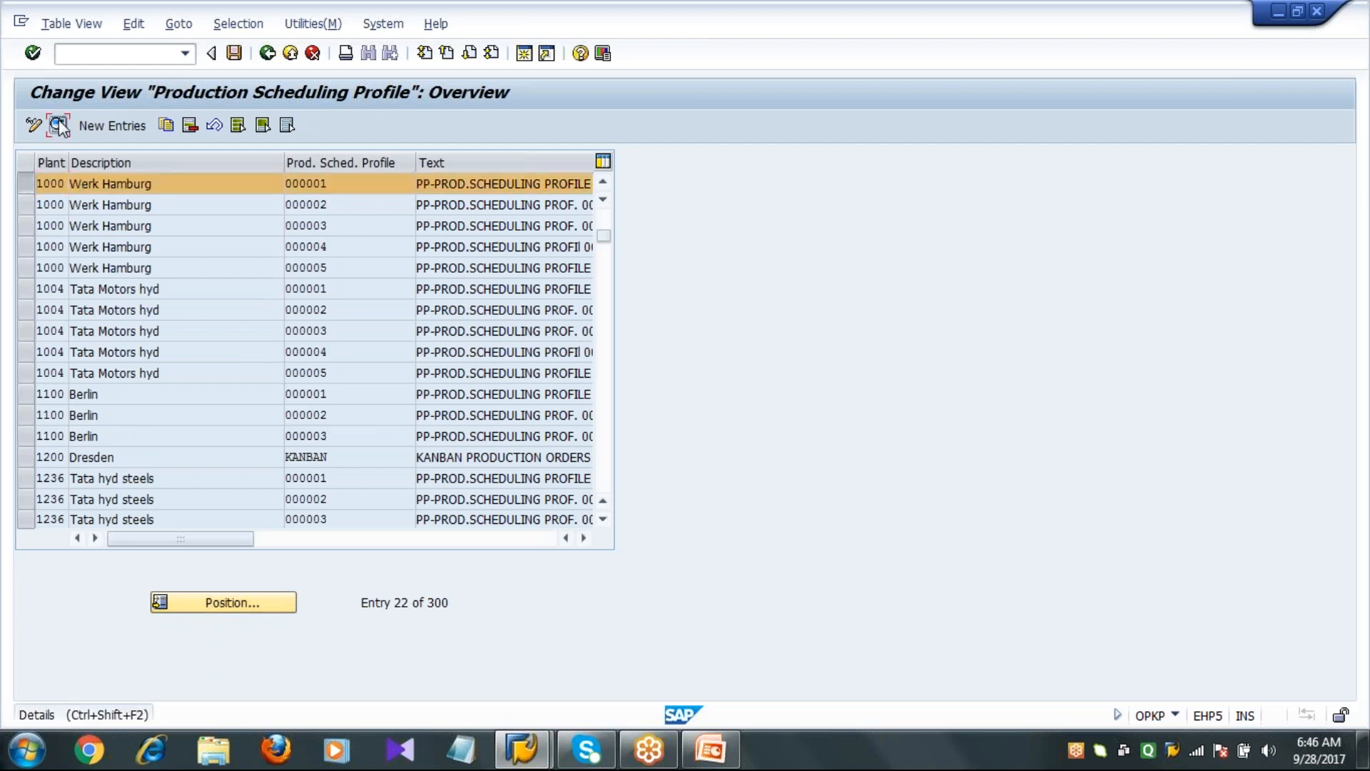
click(59, 125)
Set automatic batch creation in the order to 1, automatic batch creation at order creation, and save the profile
scroll(59, 118, down, 6)
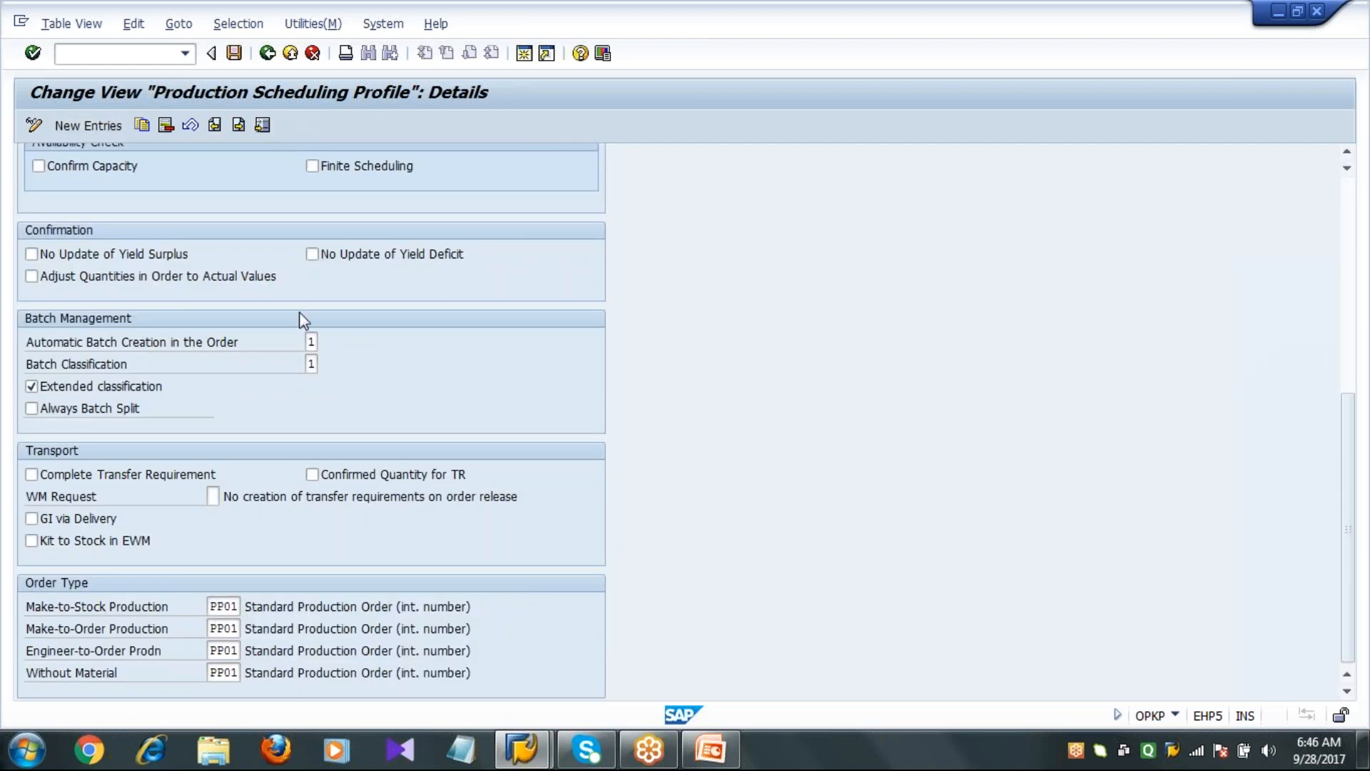
click(69, 344)
click(311, 342)
click(325, 342)
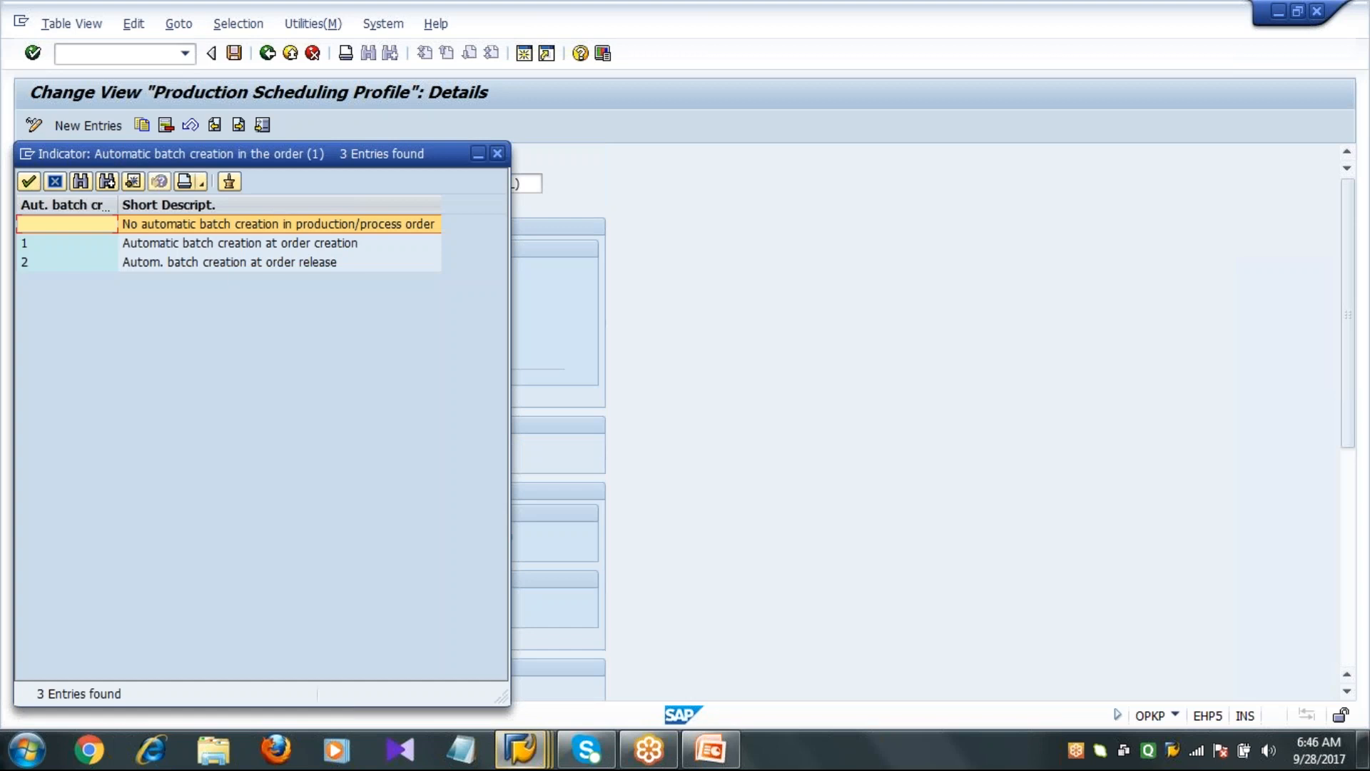
click(201, 233)
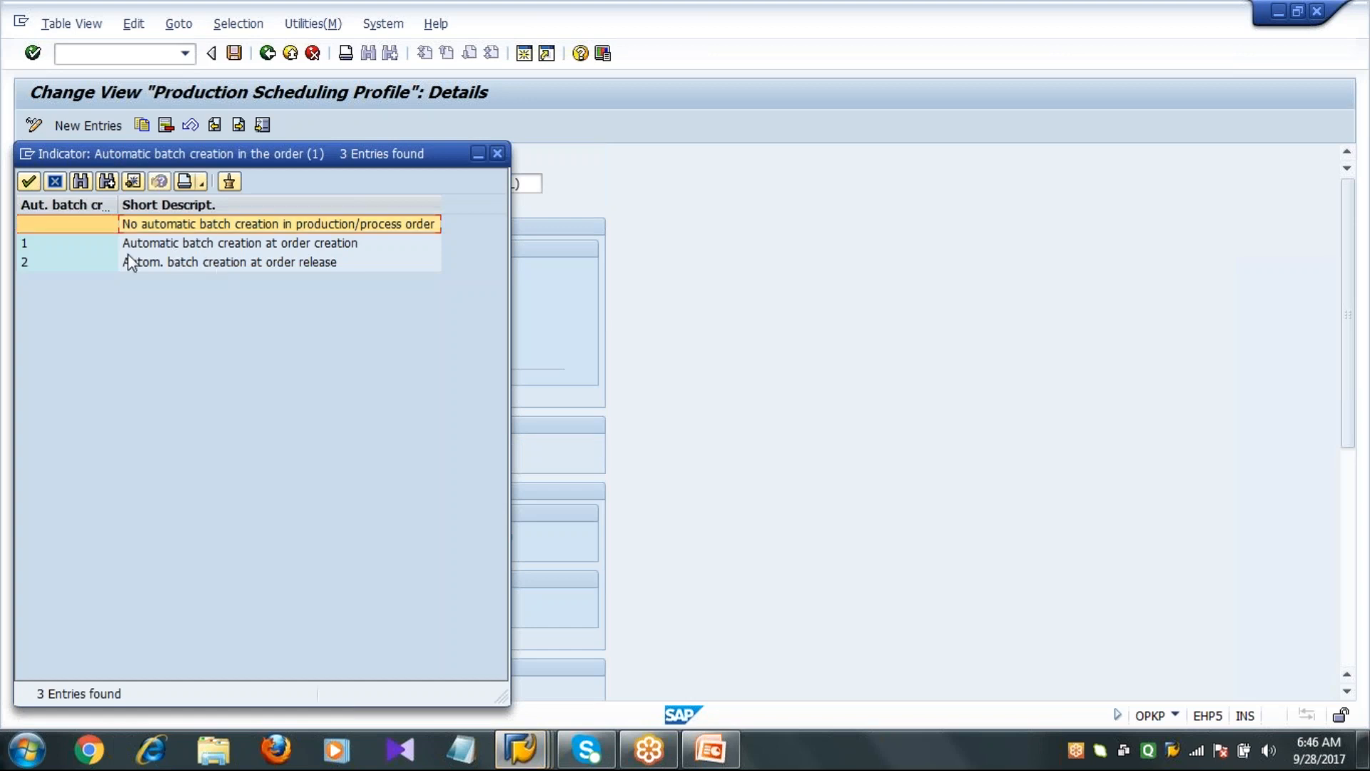
click(106, 241)
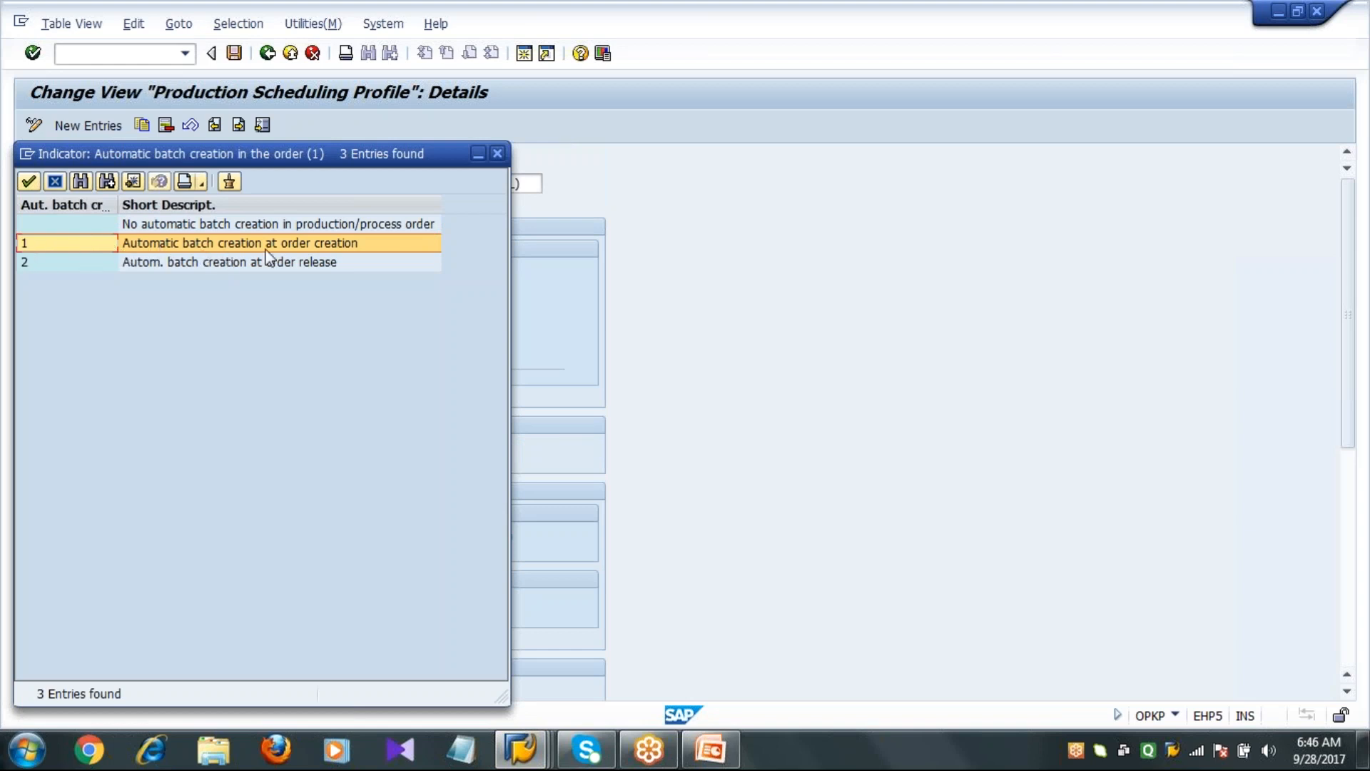
click(28, 181)
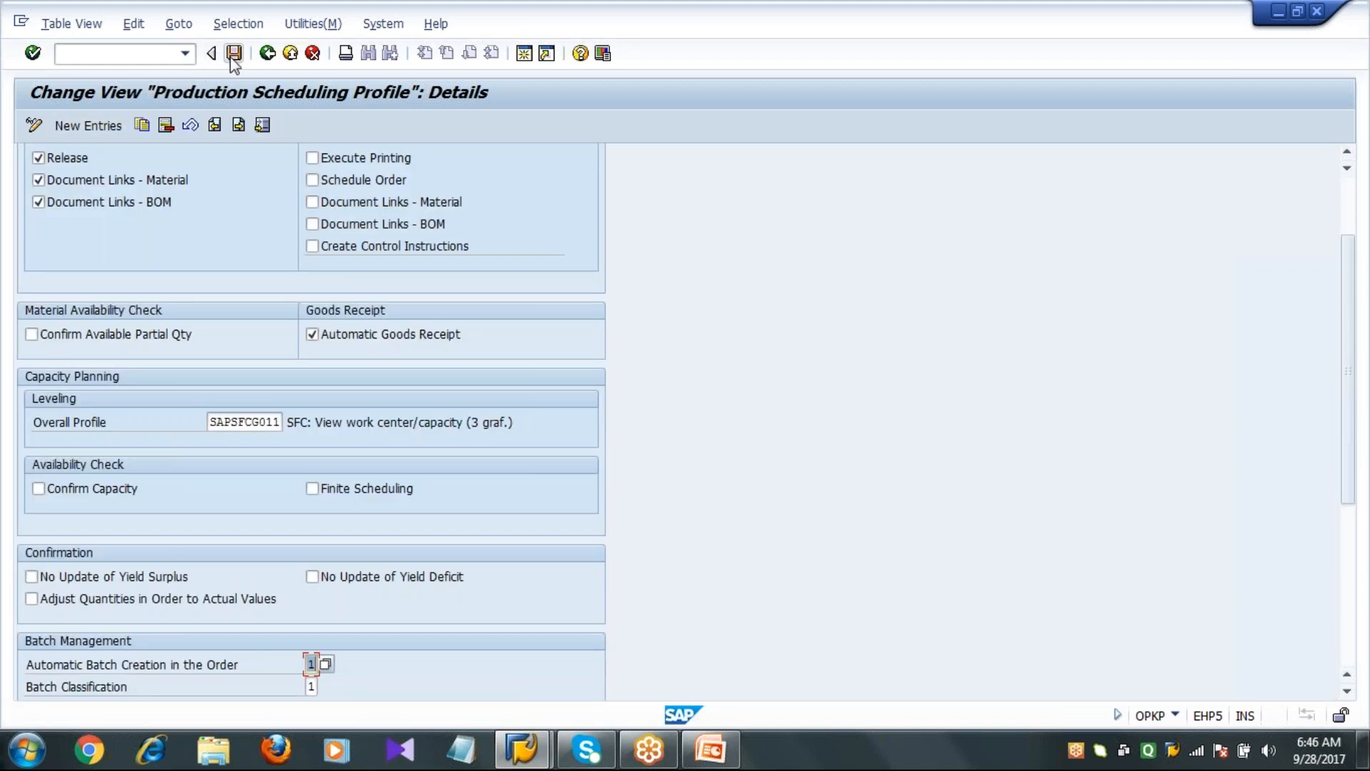
click(234, 53)
click(296, 340)
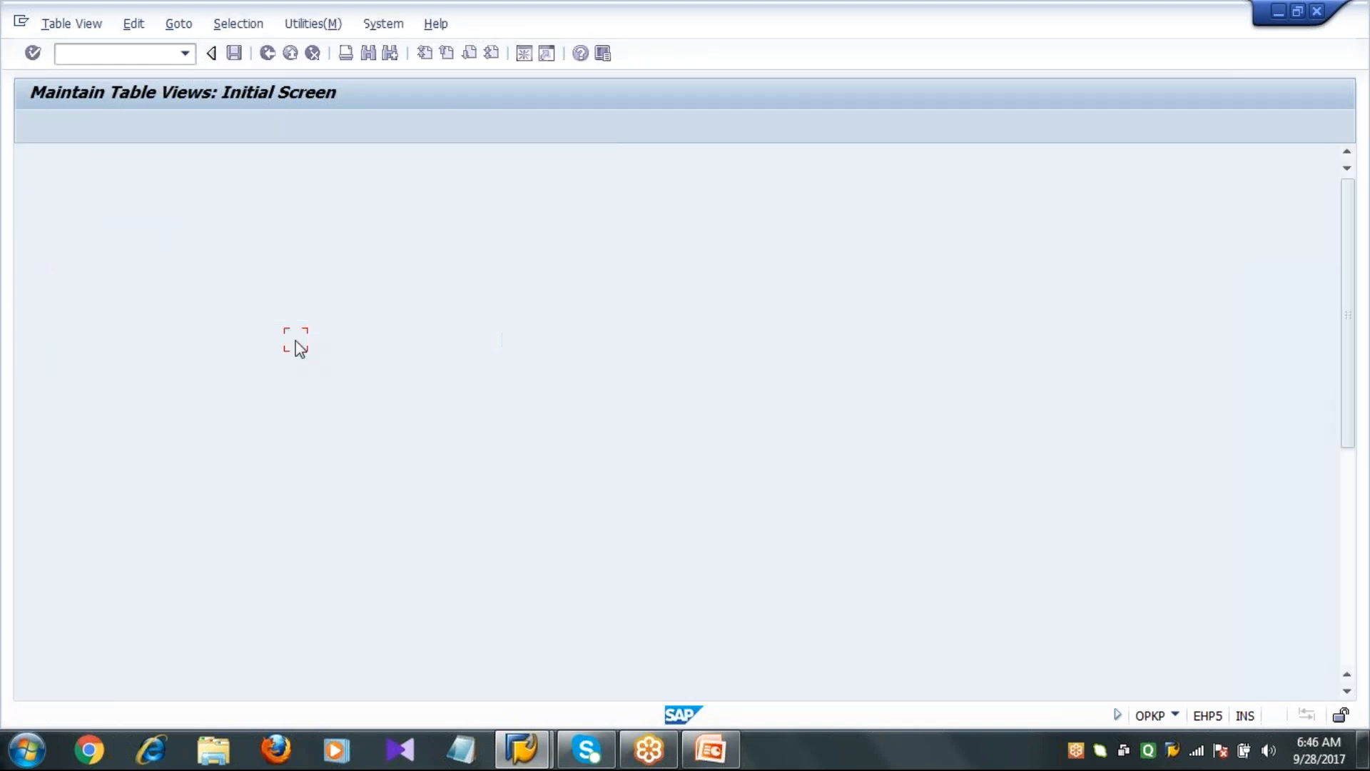
Turn off automatic goods receipt and release on creation in the profile, save it and return to SAP Easy Access
click(312, 448)
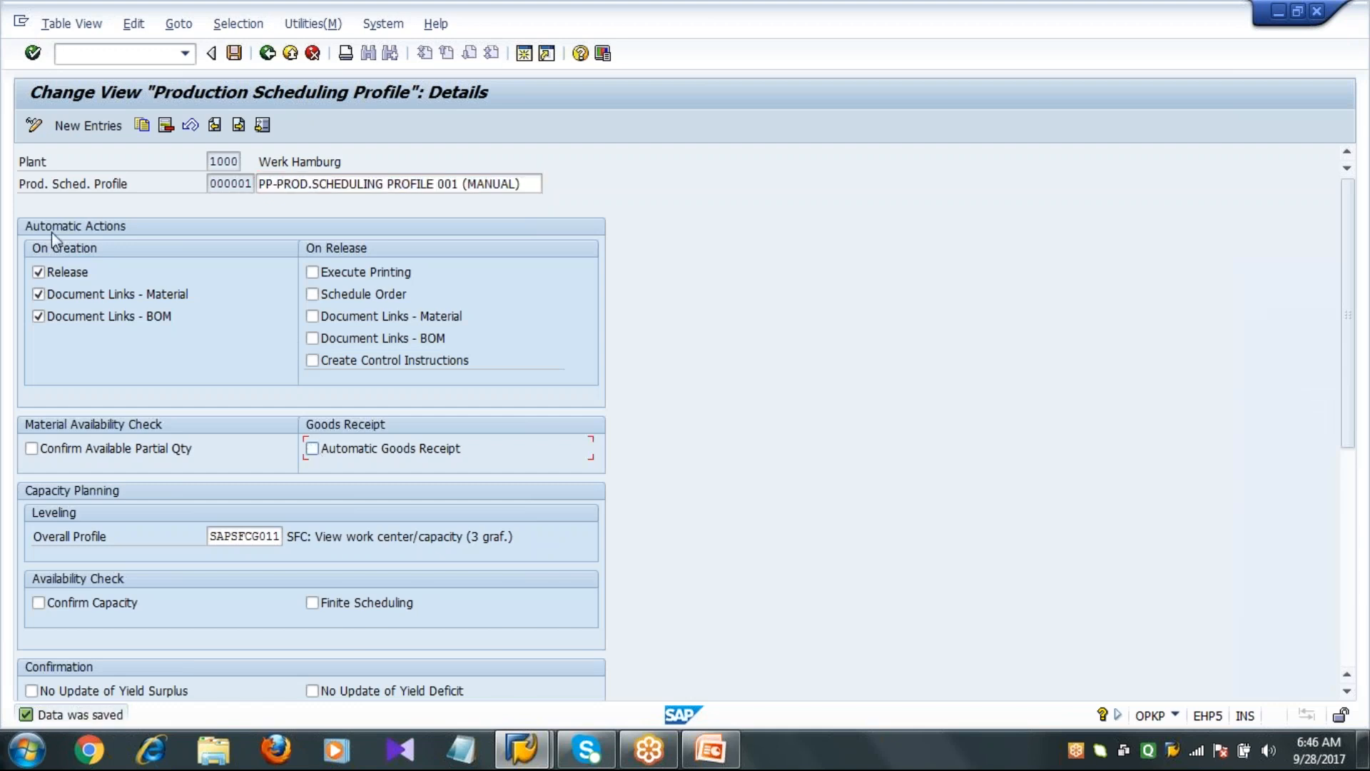
click(39, 272)
click(234, 53)
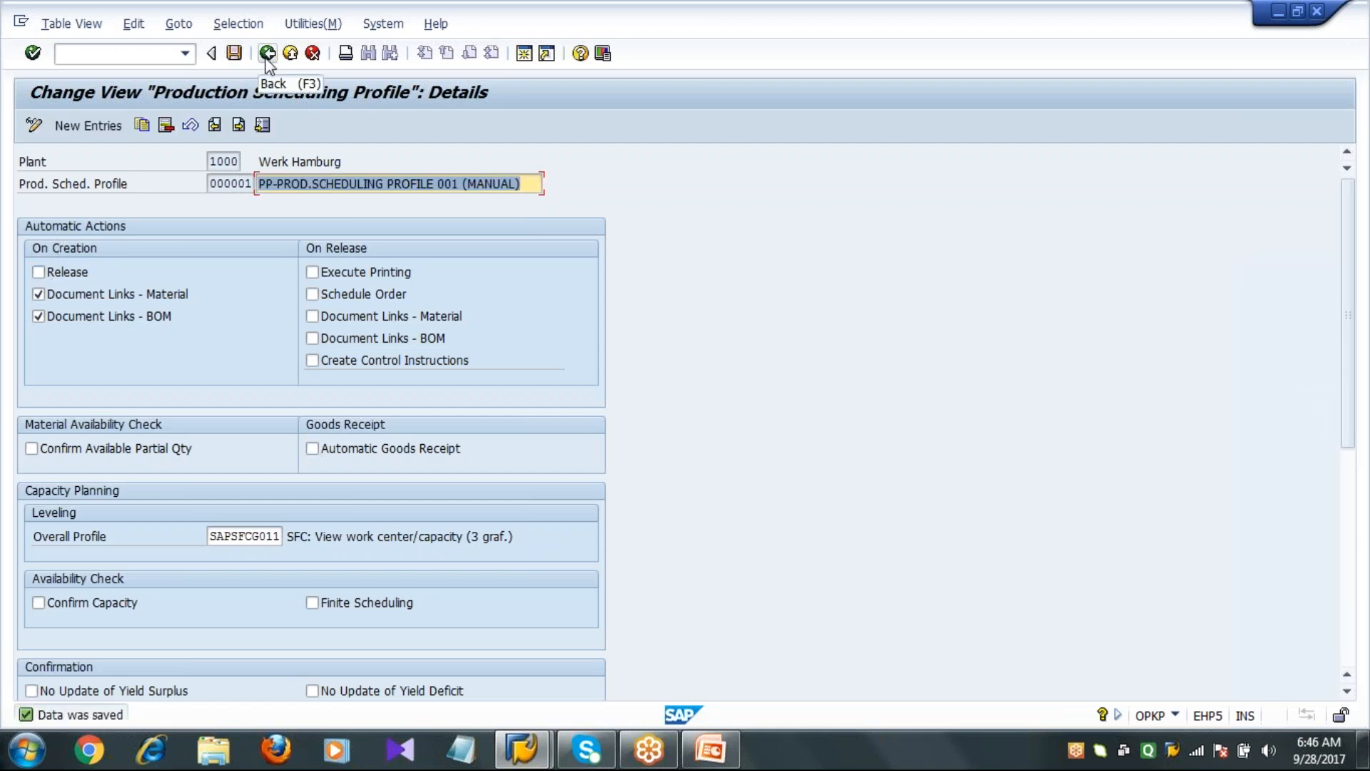
click(268, 55)
click(268, 55)
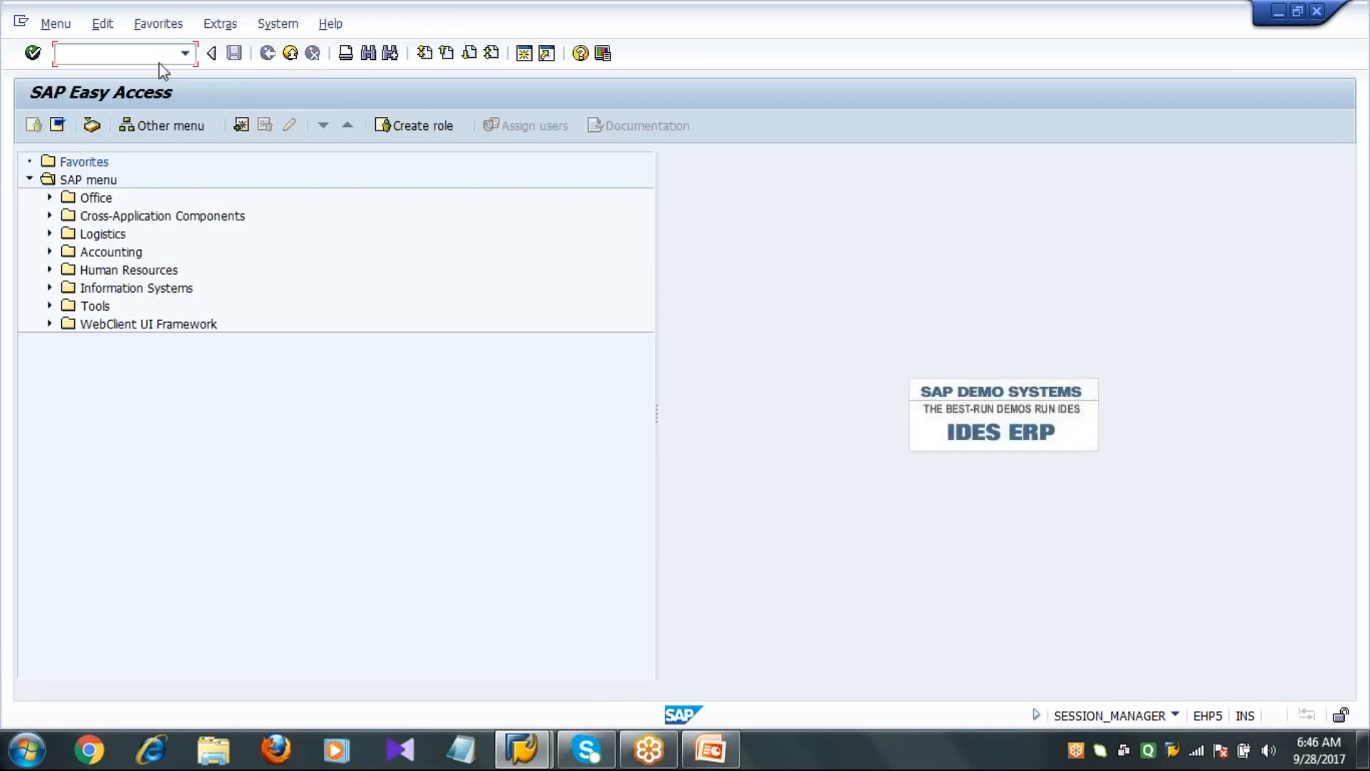
Start transaction CO01 and begin a production order for material 2357, production and planning plant 1000, order type PP01
text(co01)
key(Return)
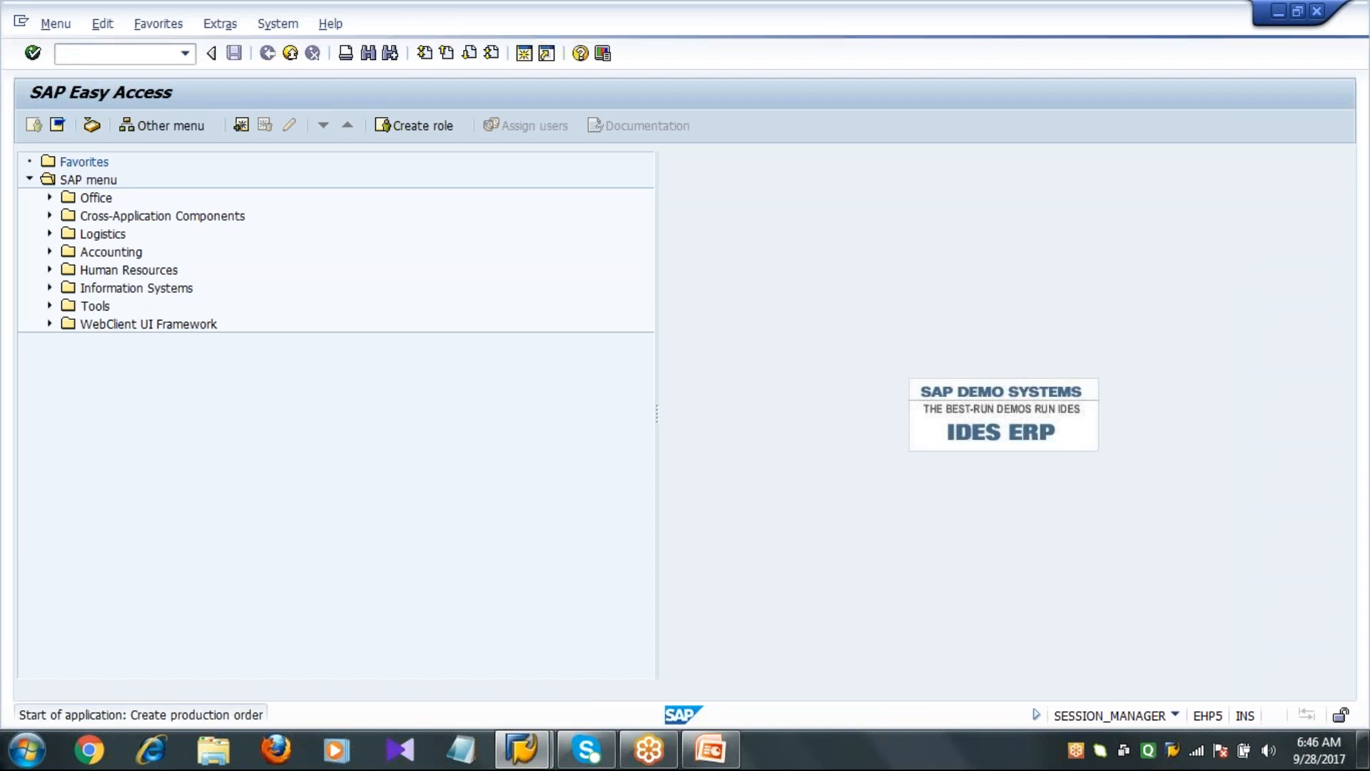
text(2357)
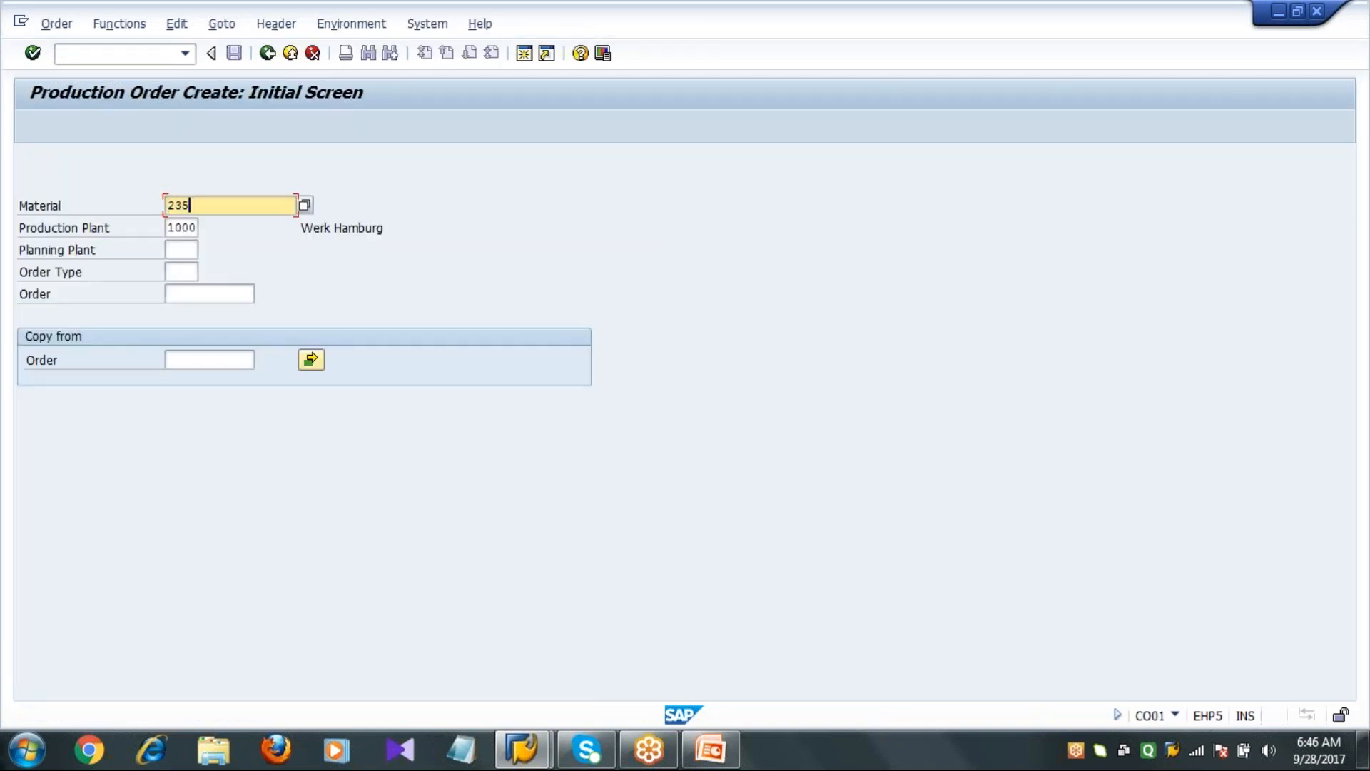
key(Tab)
key(Tab)
text(1000)
key(Tab)
key(Tab)
key(shift+Tab)
text(PP01)
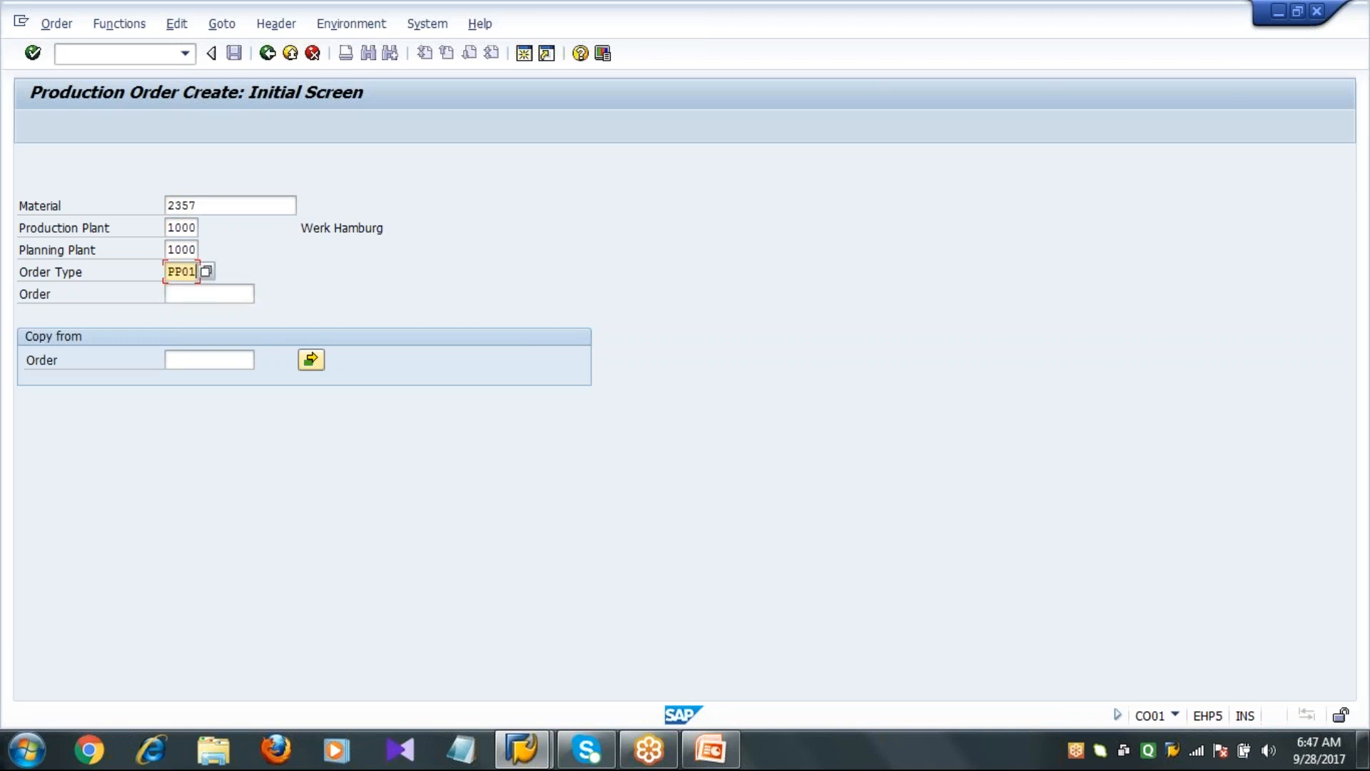
key(Return)
Set the order's total quantity to 100 KG and its basic end date to 28.09.2017, and run scheduling
text(100)
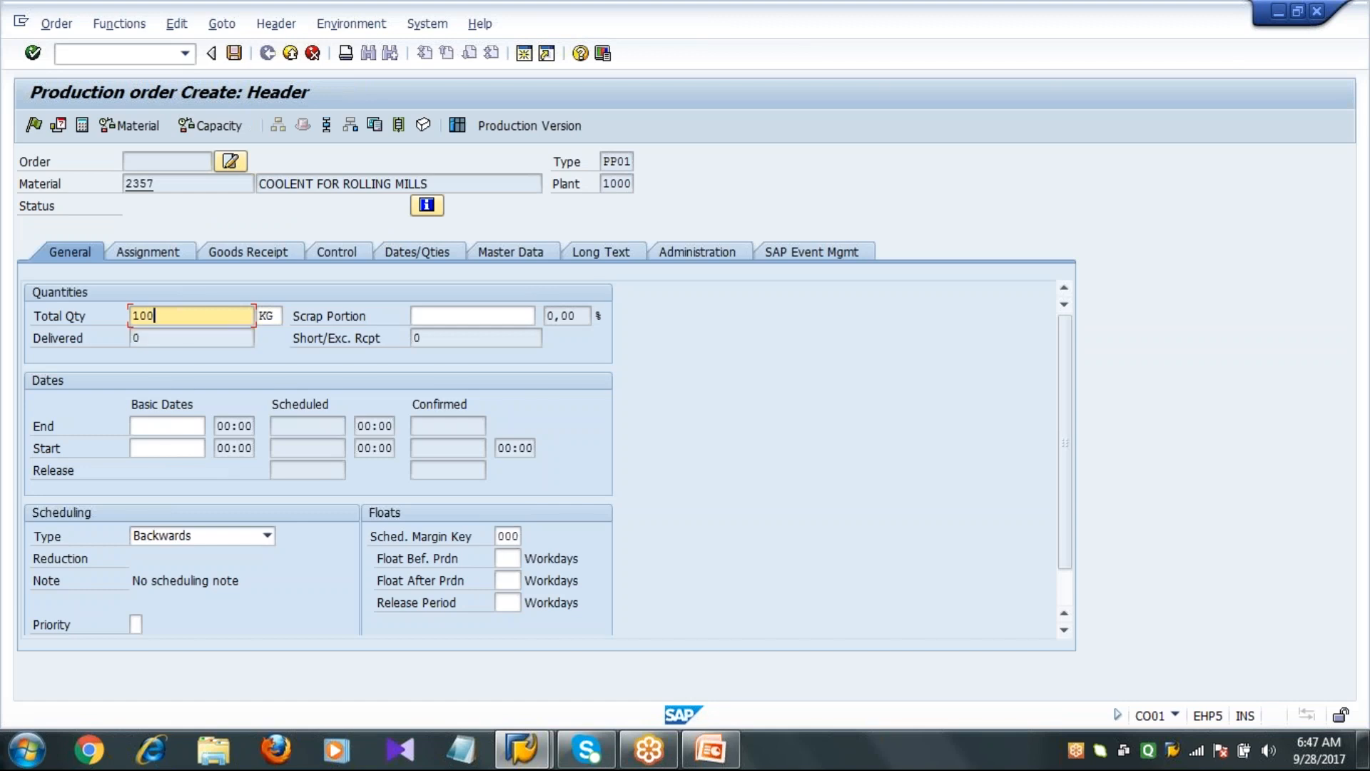
click(169, 424)
click(159, 448)
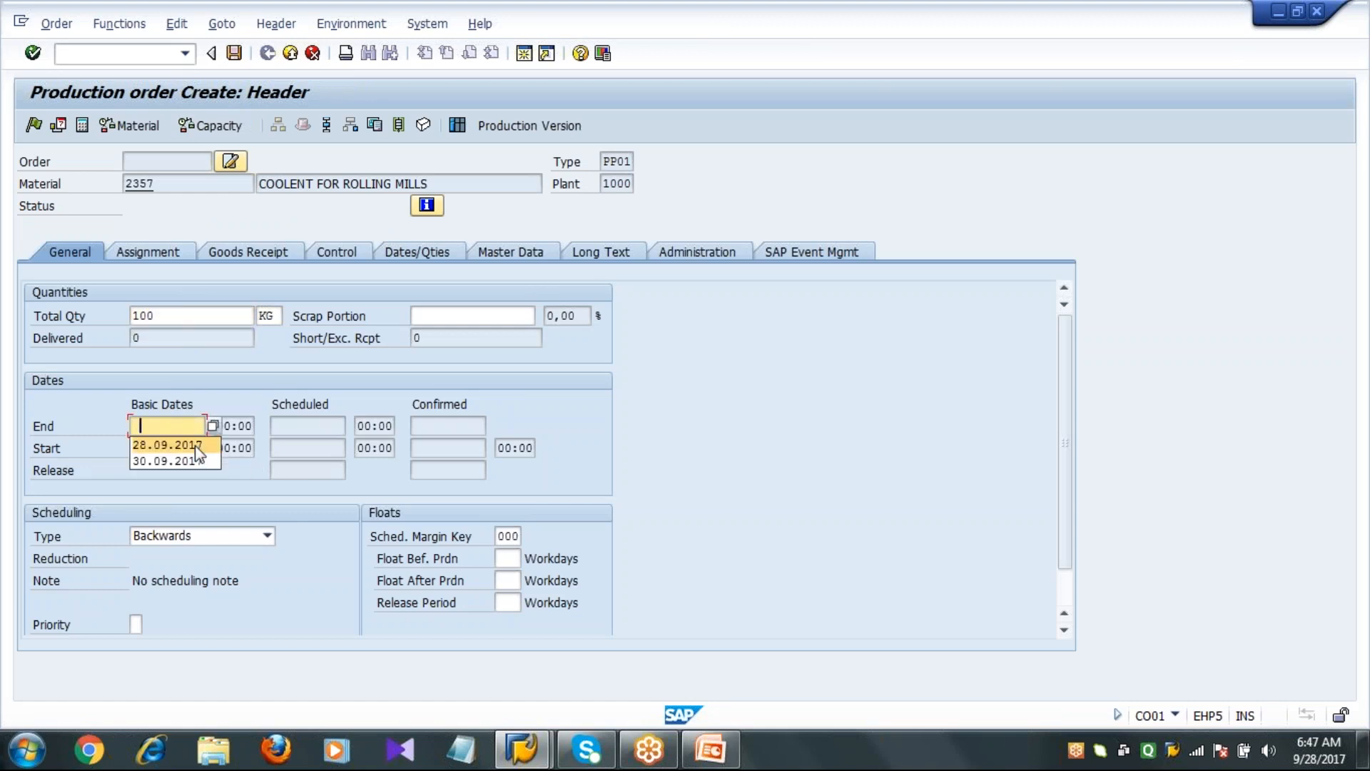
click(195, 446)
key(Return)
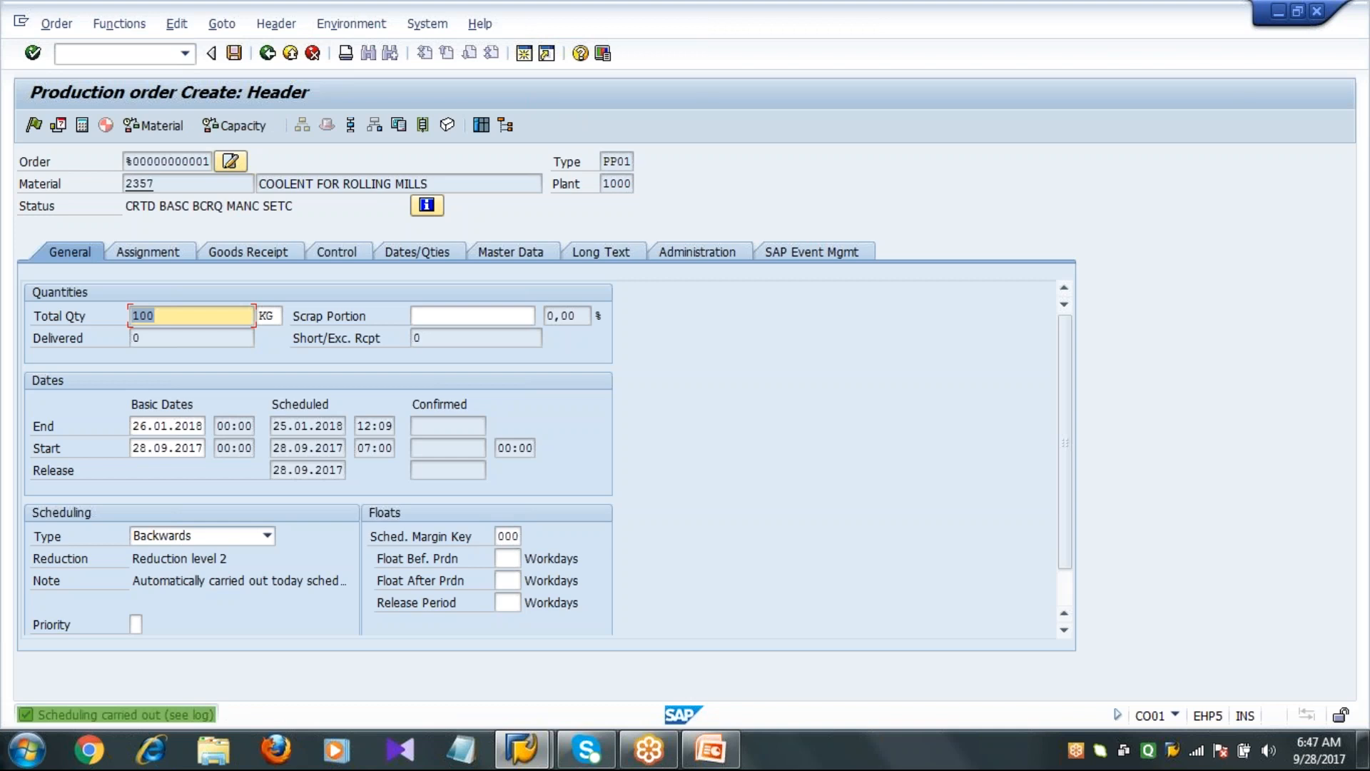
Check the batch assigned in the order's goods receipt data and save the production order
key(Return)
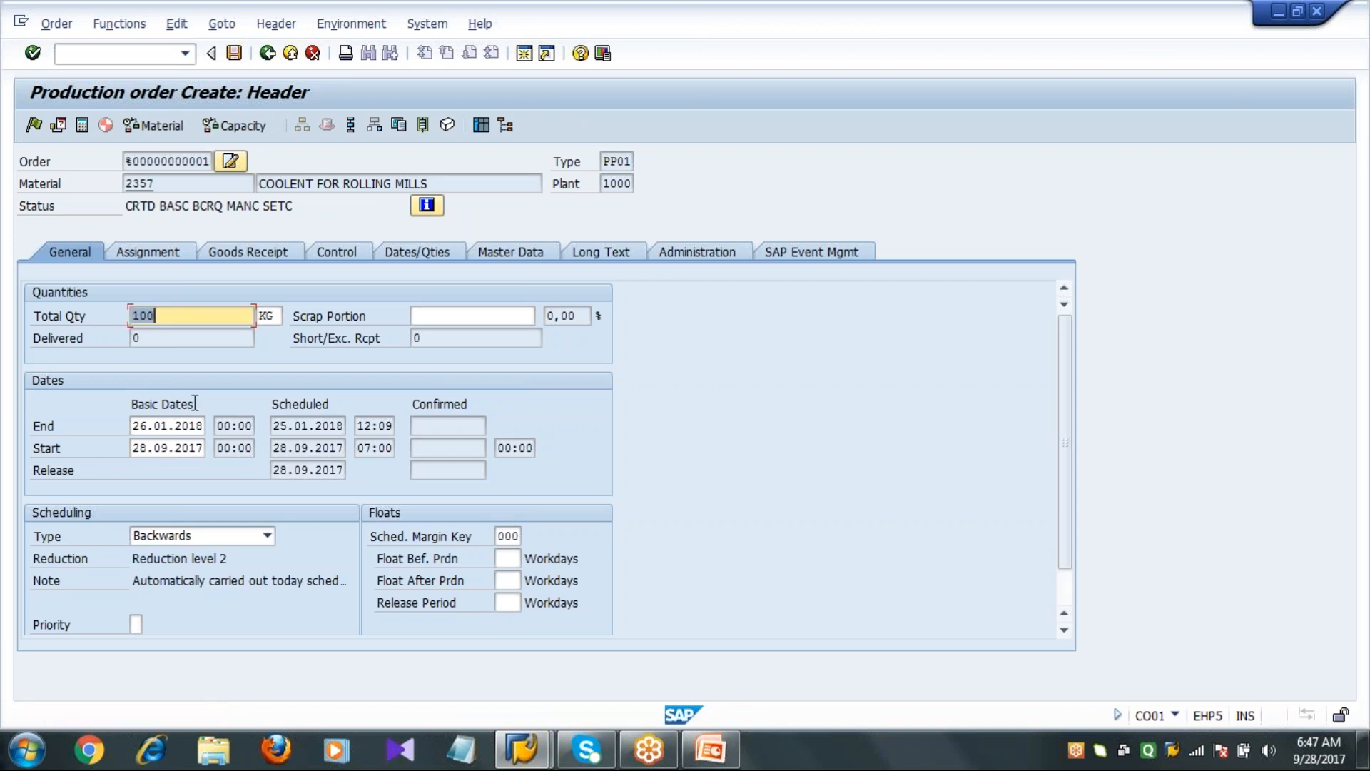
click(254, 253)
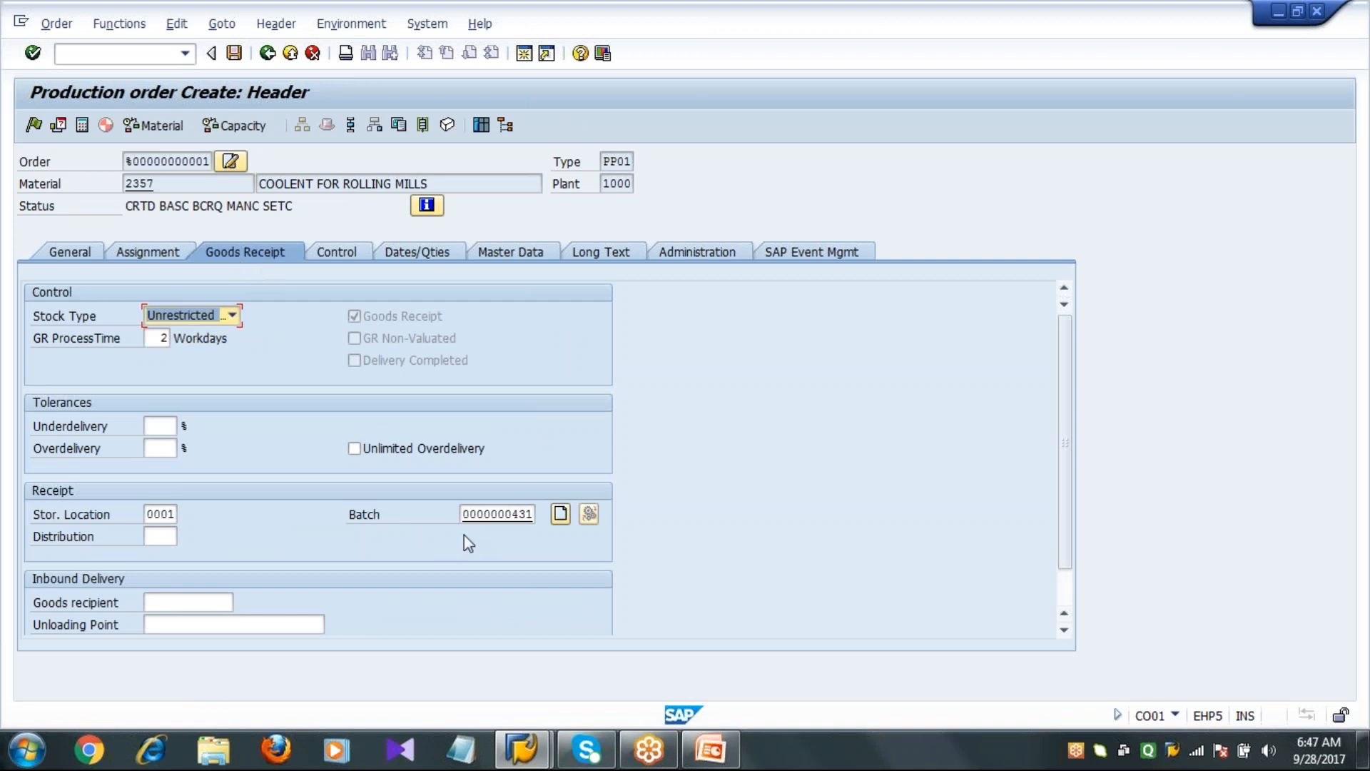
click(465, 515)
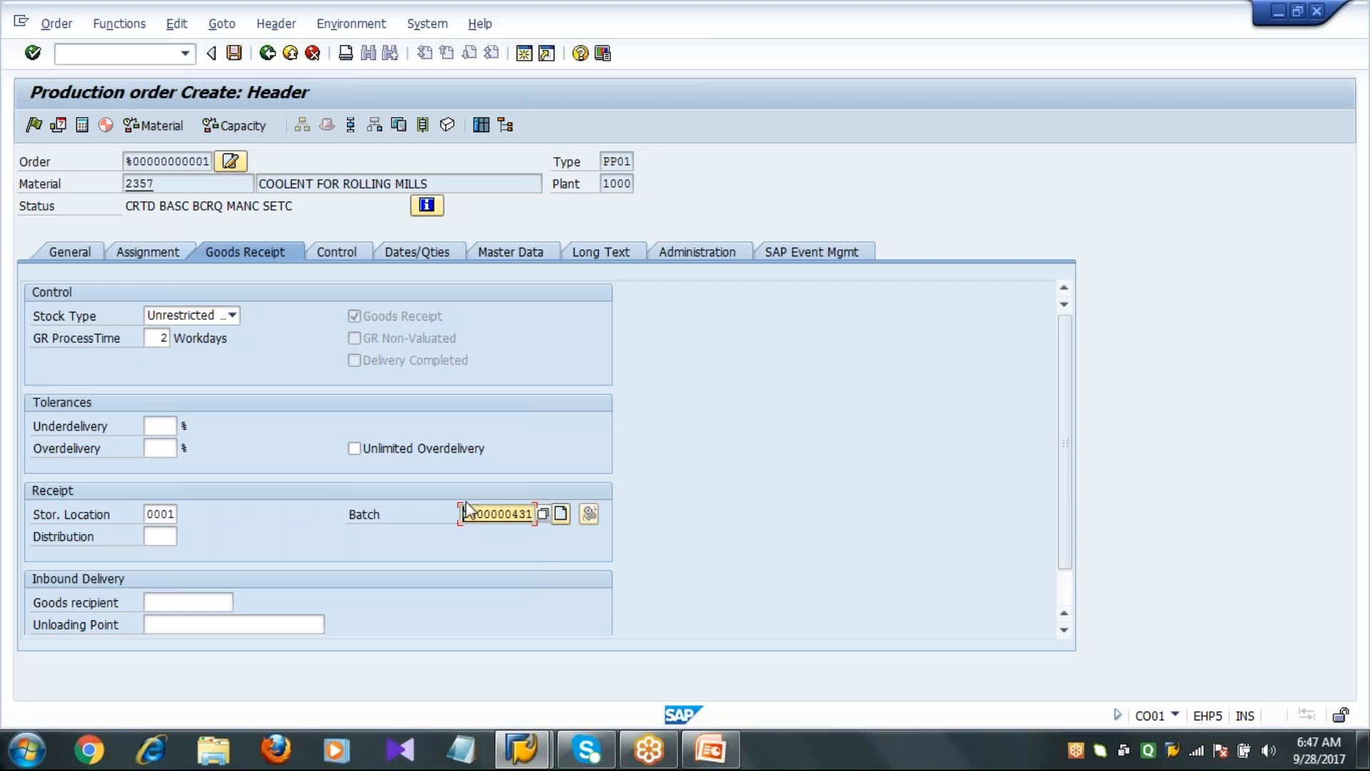
click(234, 54)
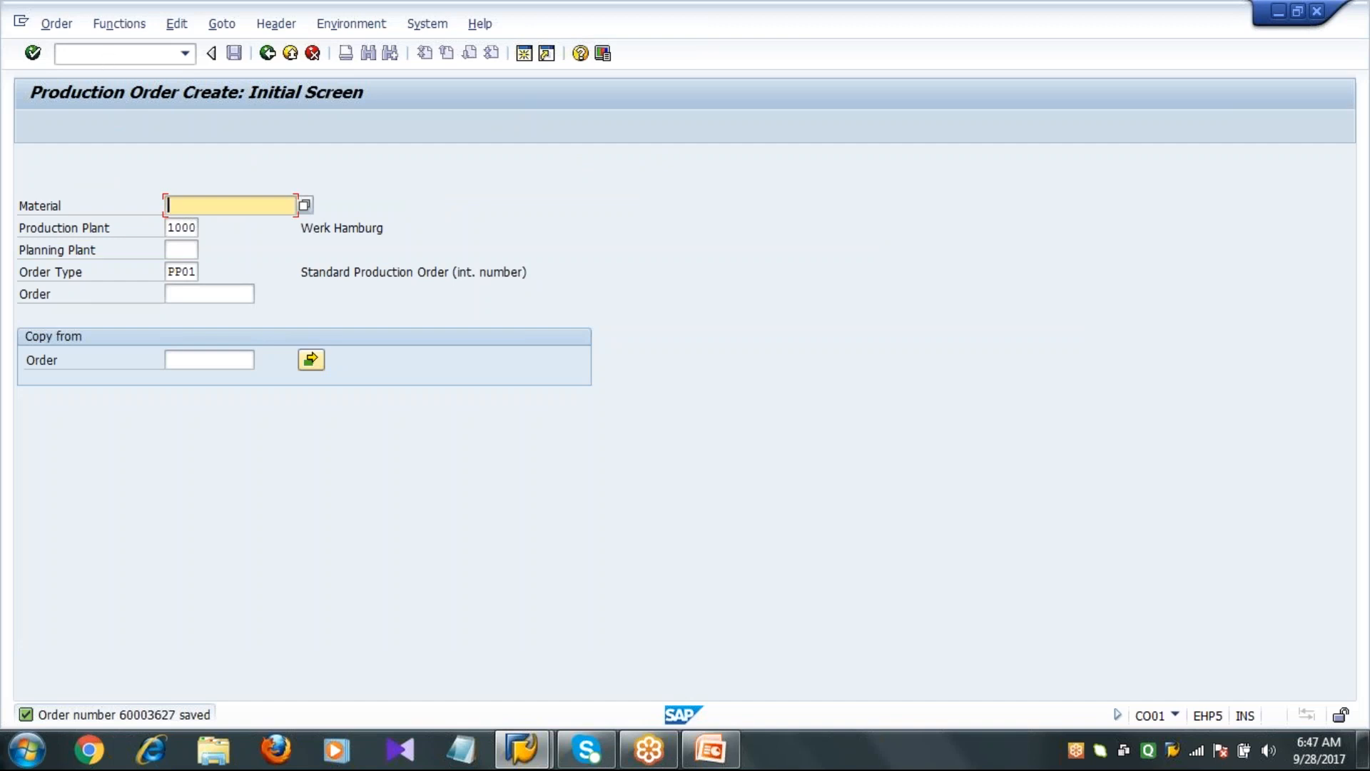
Open the saved production order in transaction CO02 and look up its reservation number in the assignment data
click(92, 53)
text(/NCO02)
key(Return)
key(Return)
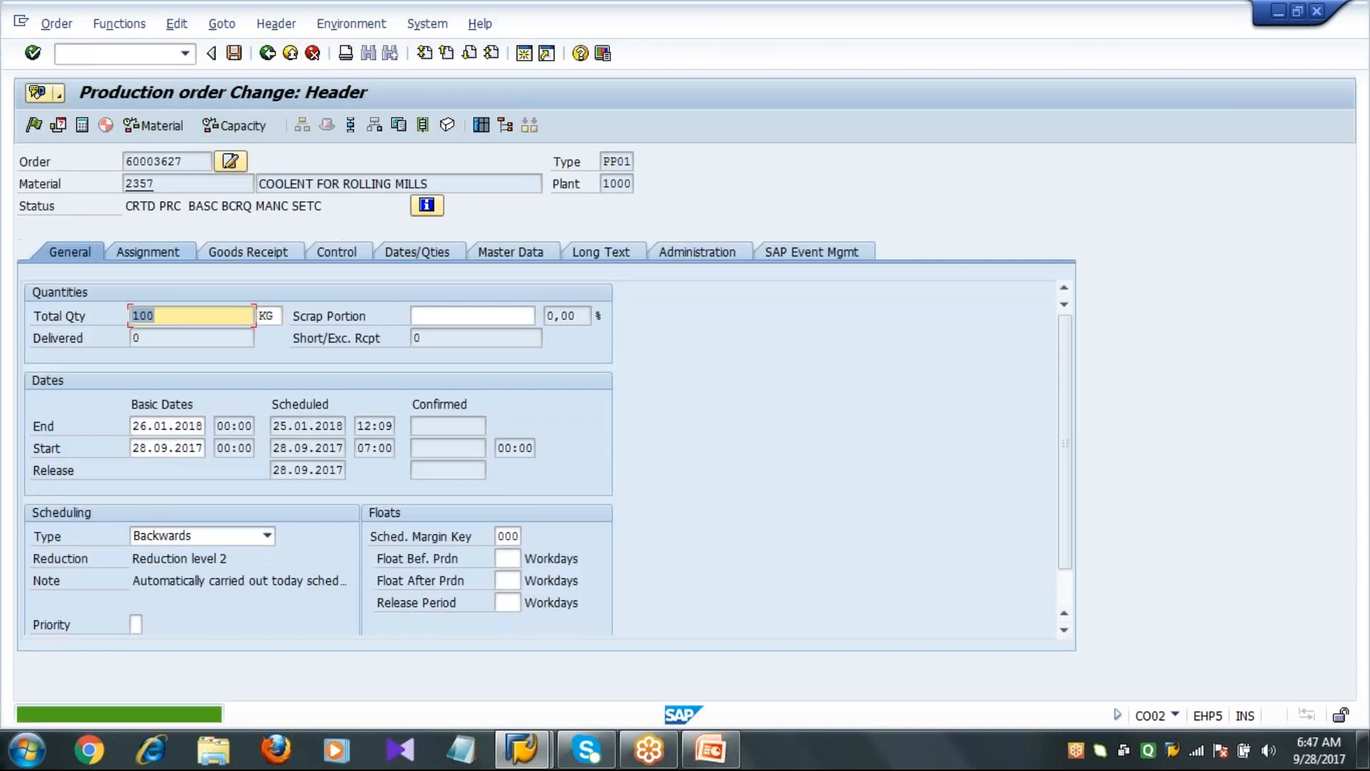
click(145, 252)
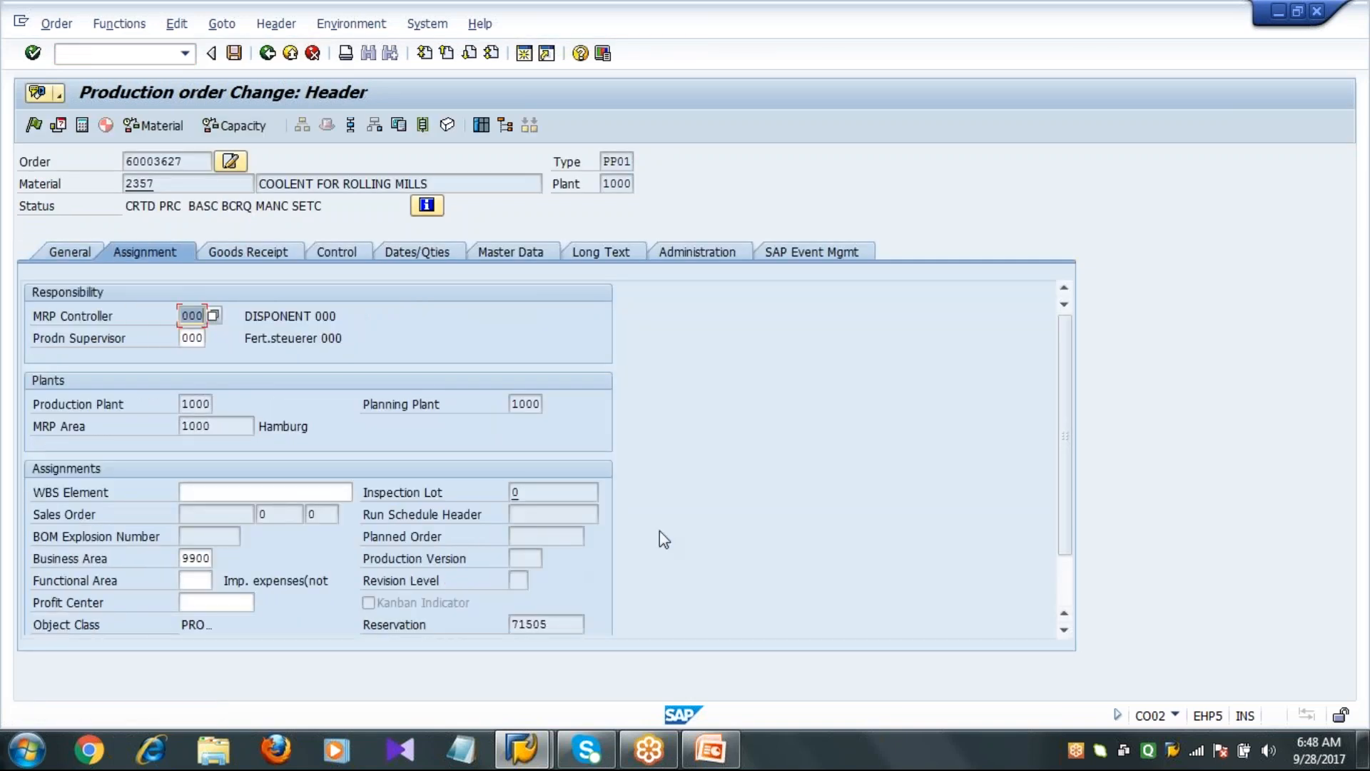
drag(560, 624, 511, 623)
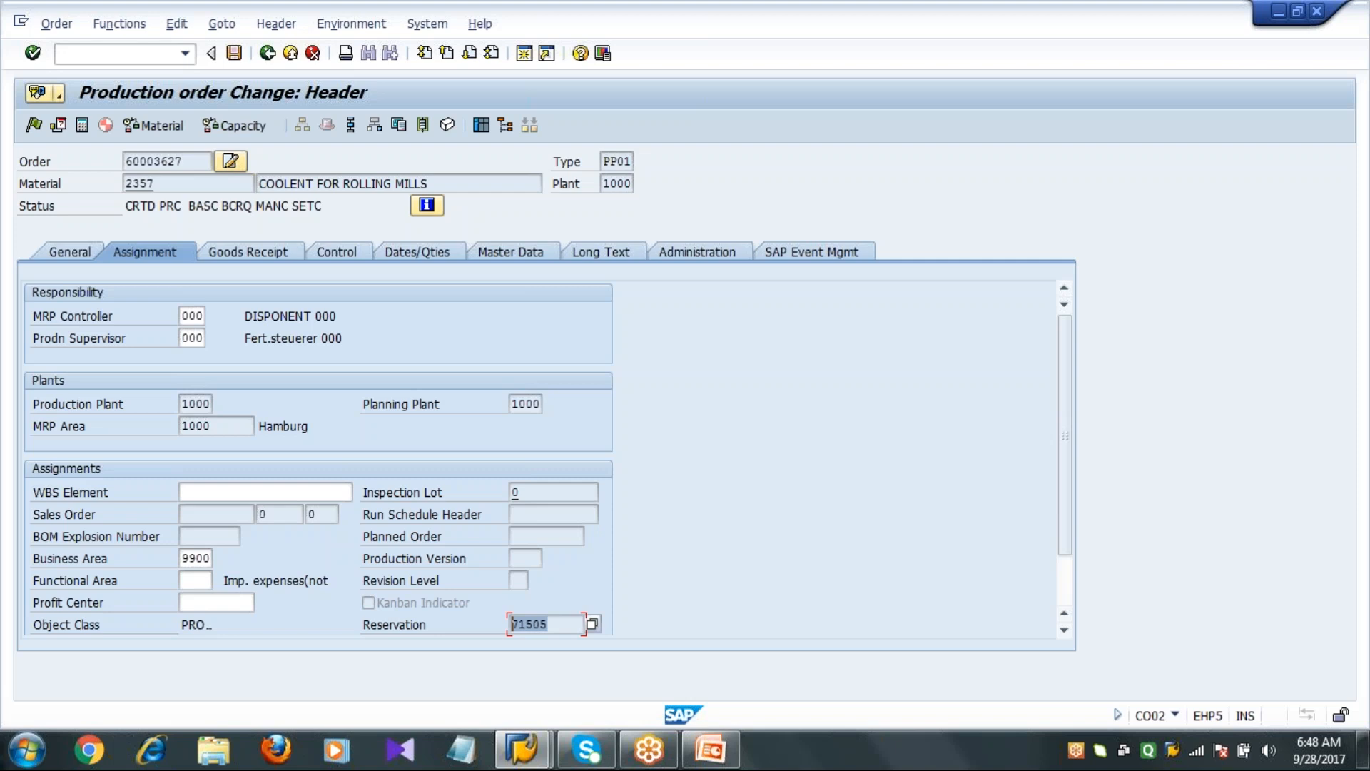
Release the production order and save it
click(456, 640)
click(33, 127)
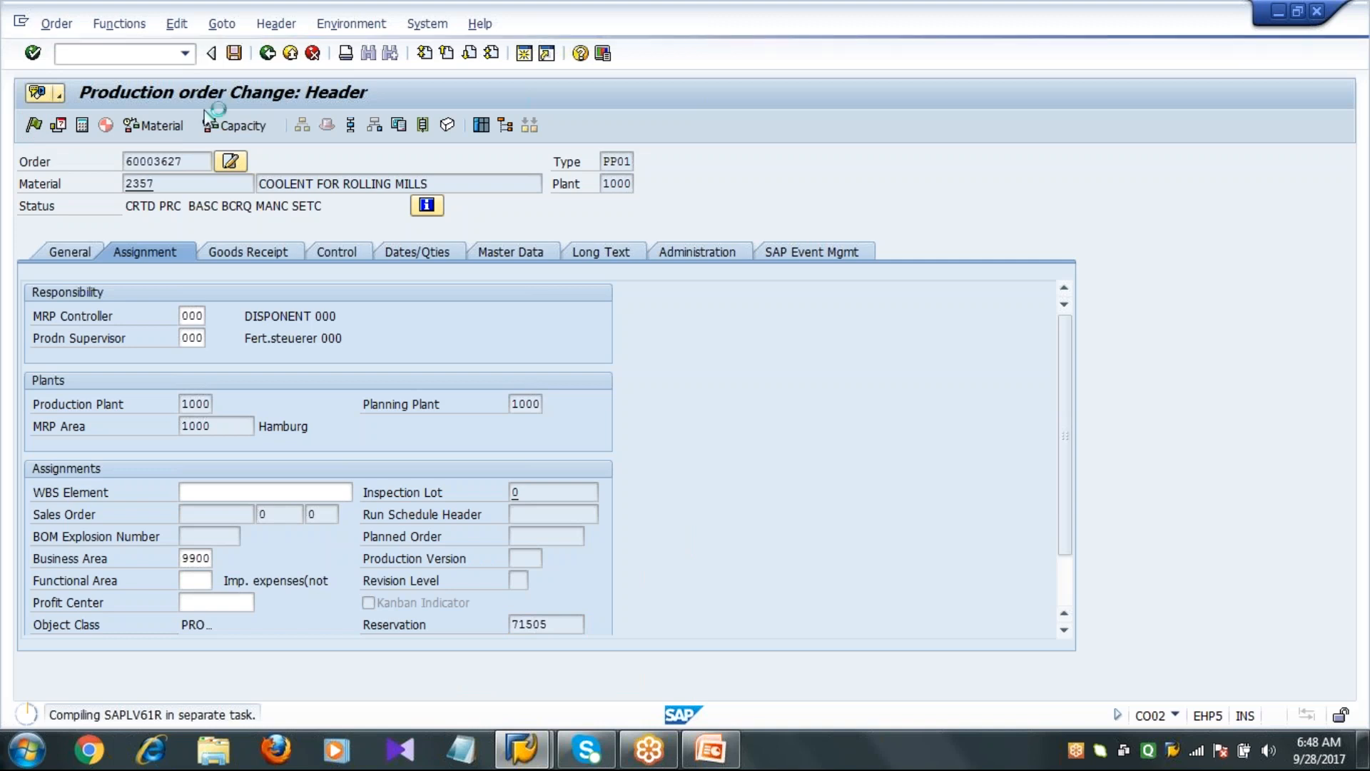
click(235, 57)
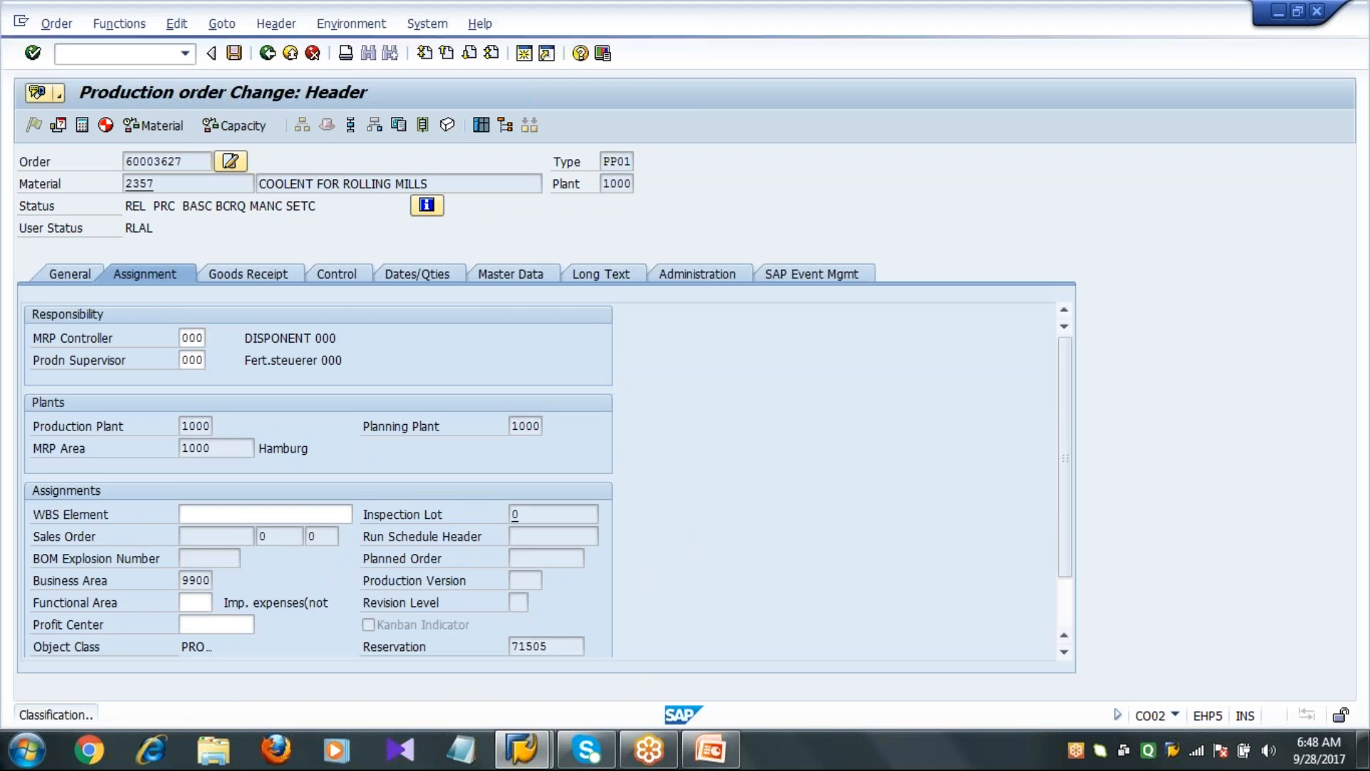
Post a goods issue in transaction MB1A with movement type 261 against reservation 71505, and return to SAP Easy Access
click(157, 52)
text(/NMB1A)
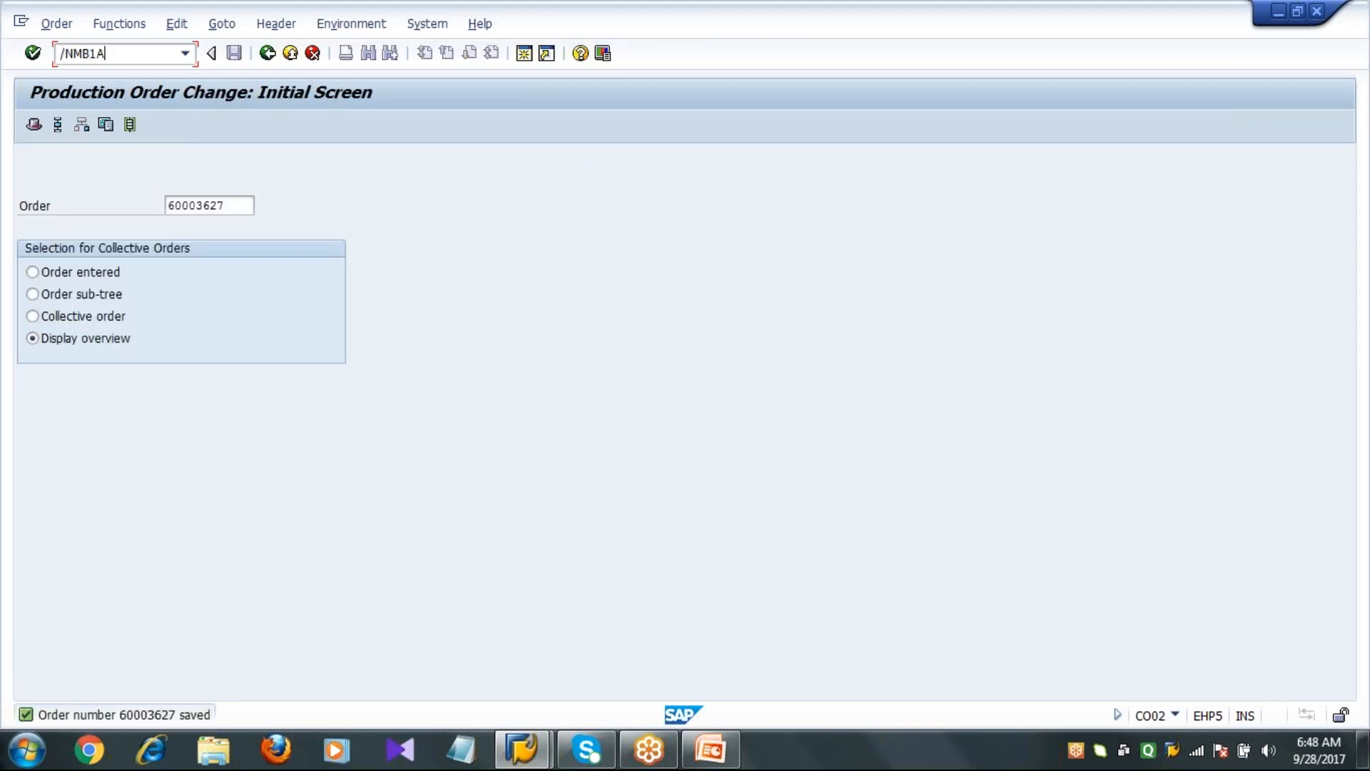
key(Return)
text(261)
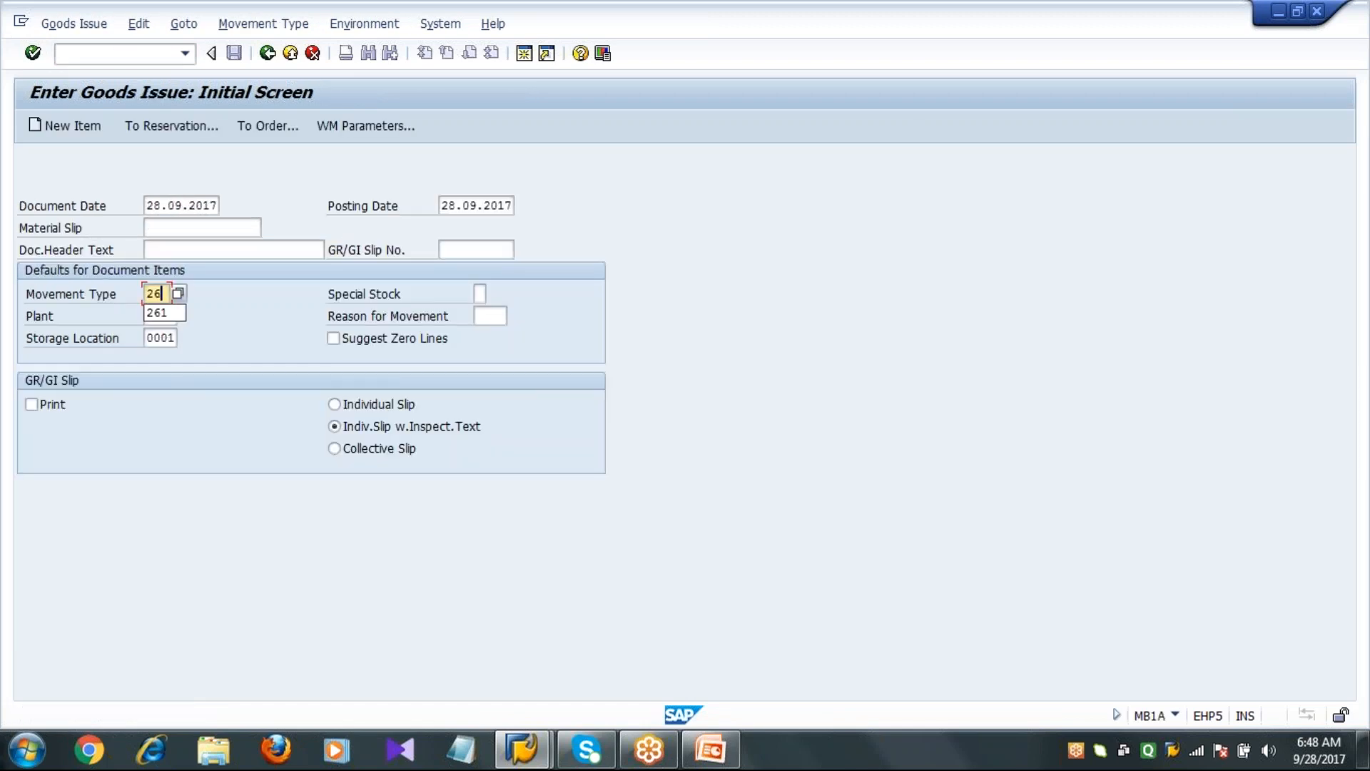
click(155, 128)
text(71505)
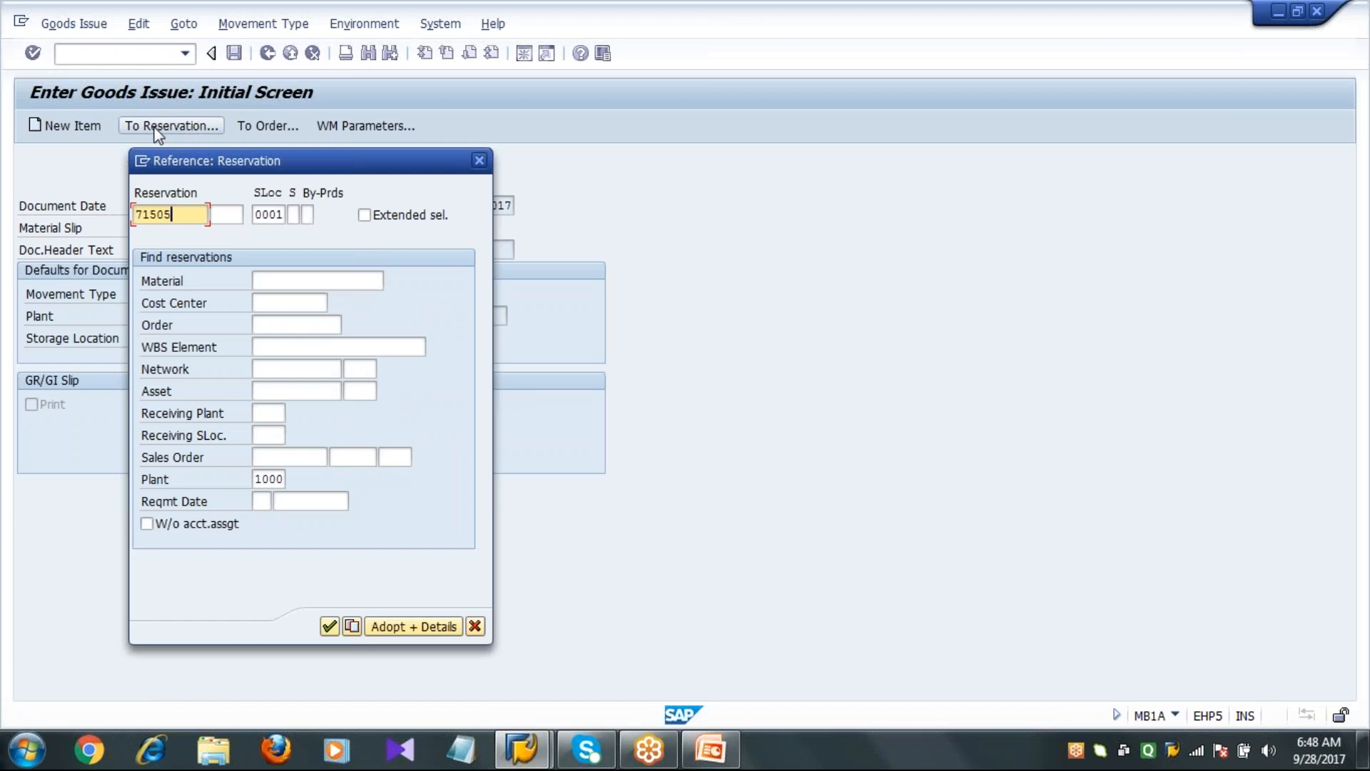
key(Return)
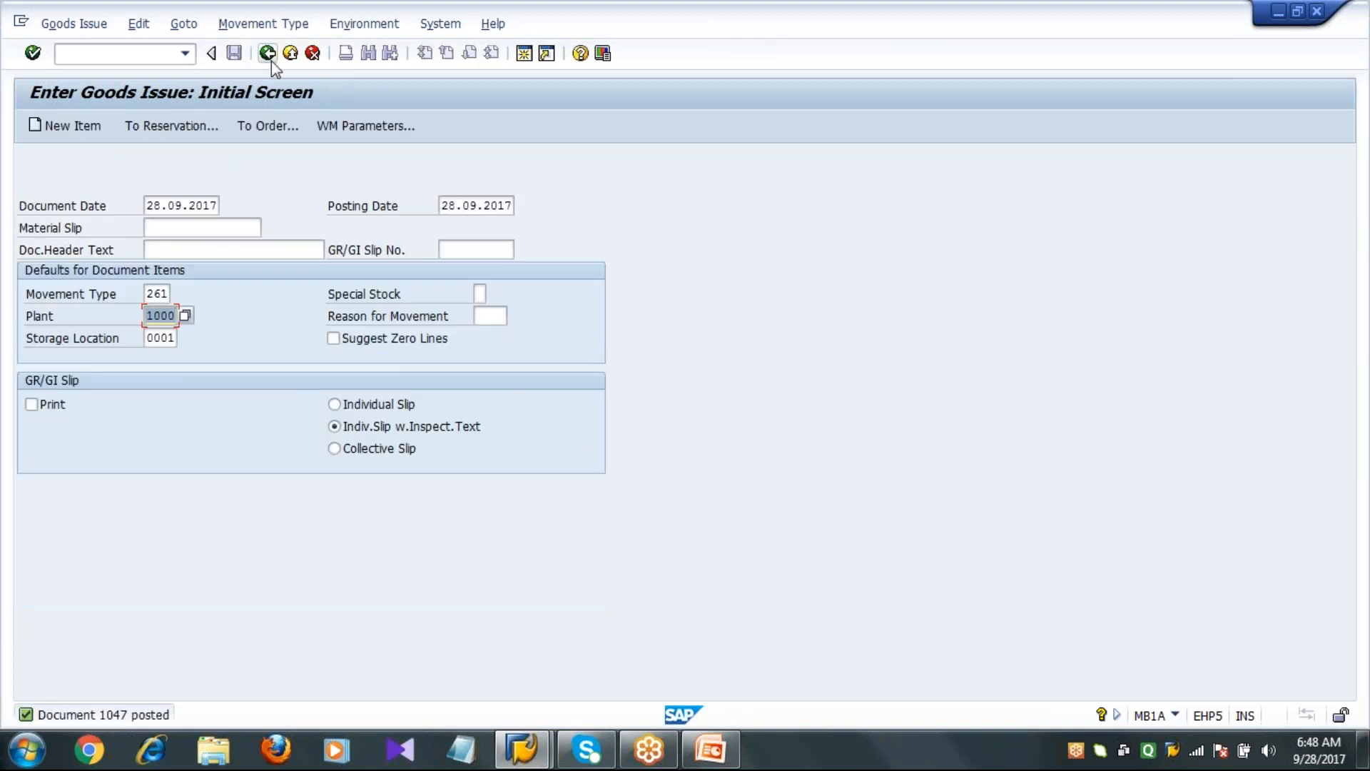
click(269, 62)
click(130, 52)
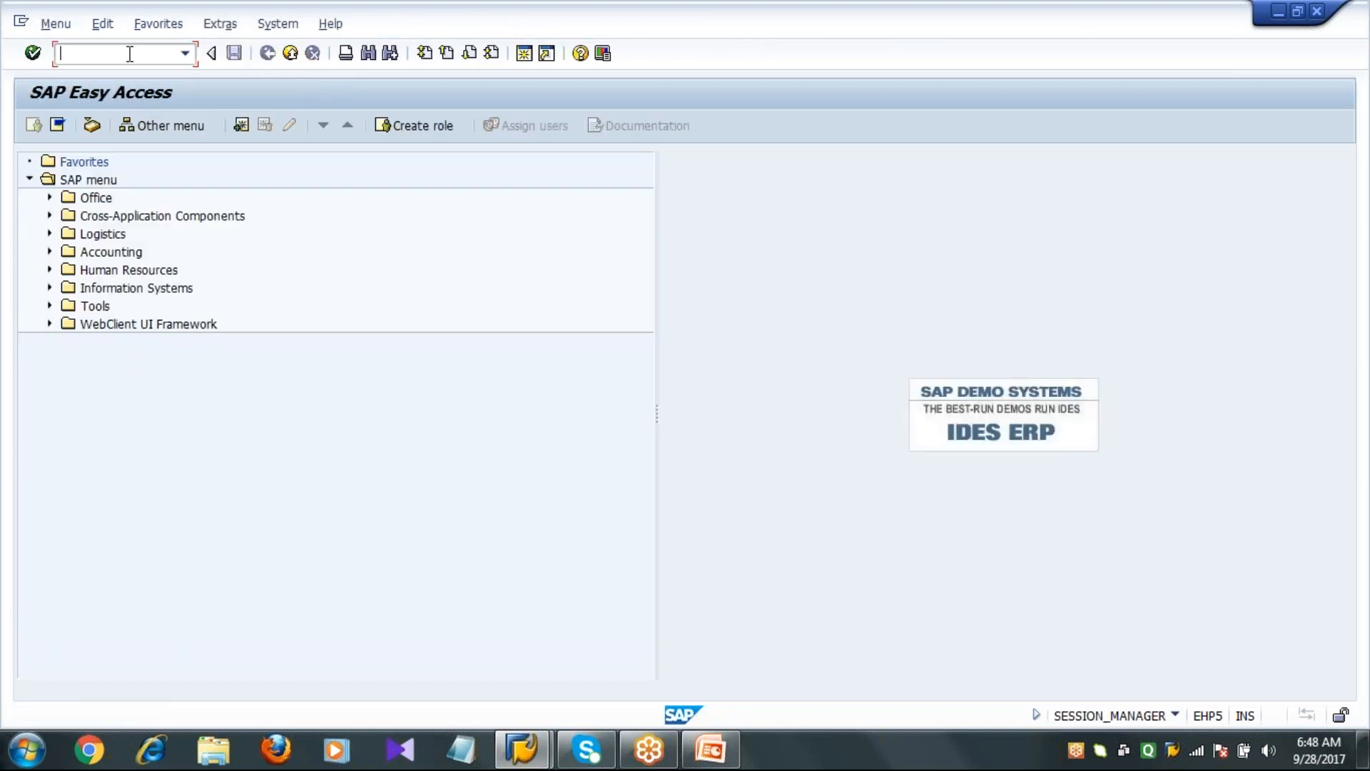
text(CO15)
key(Return)
key(BackSpace)
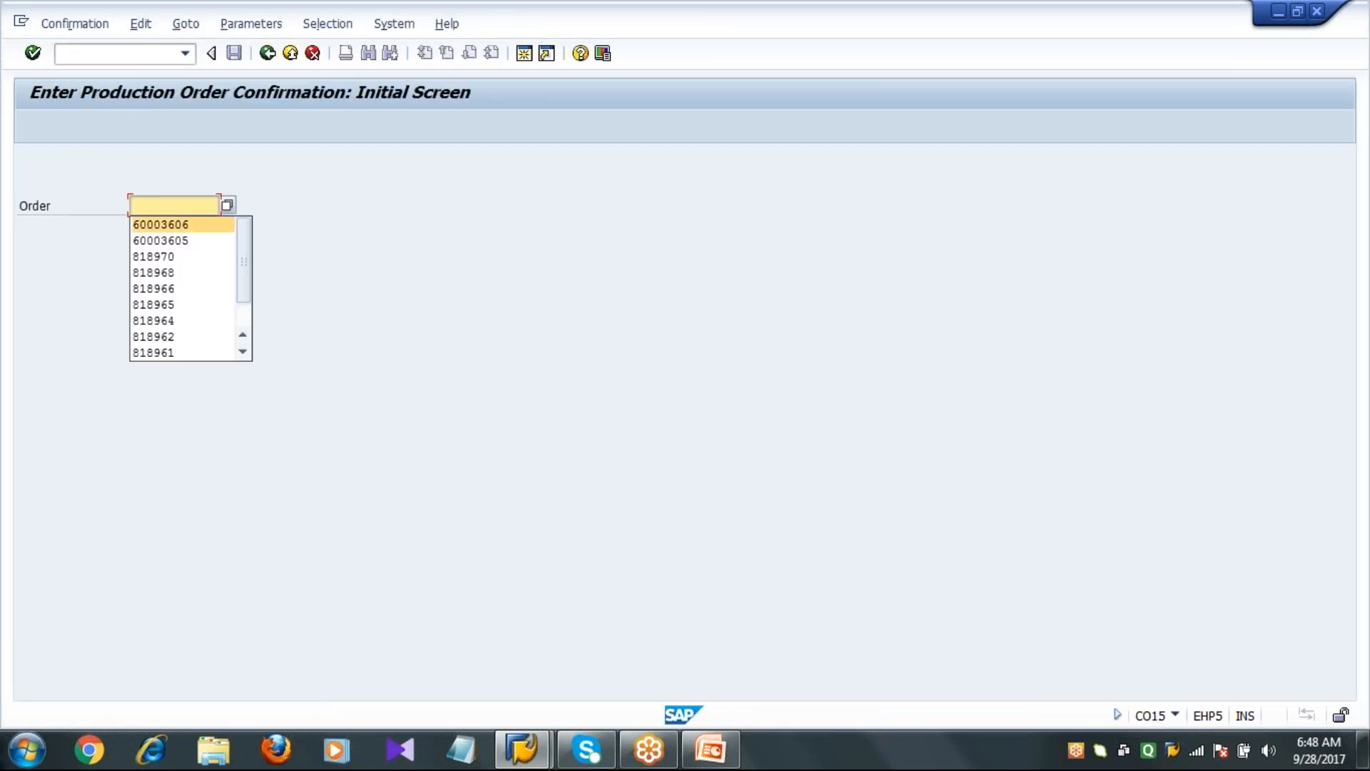
text(600036)
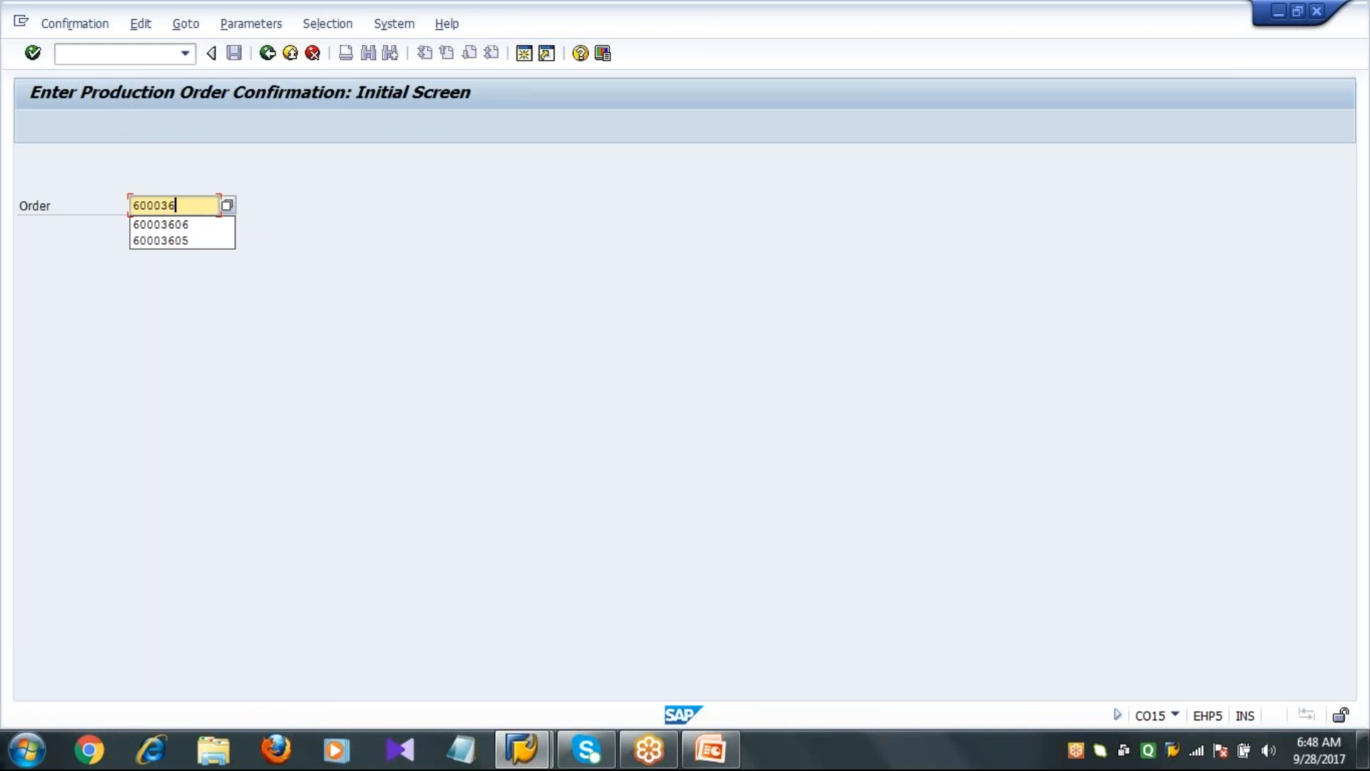
Go to transaction CO02 to look up the number of the released production order
click(169, 54)
text(/)
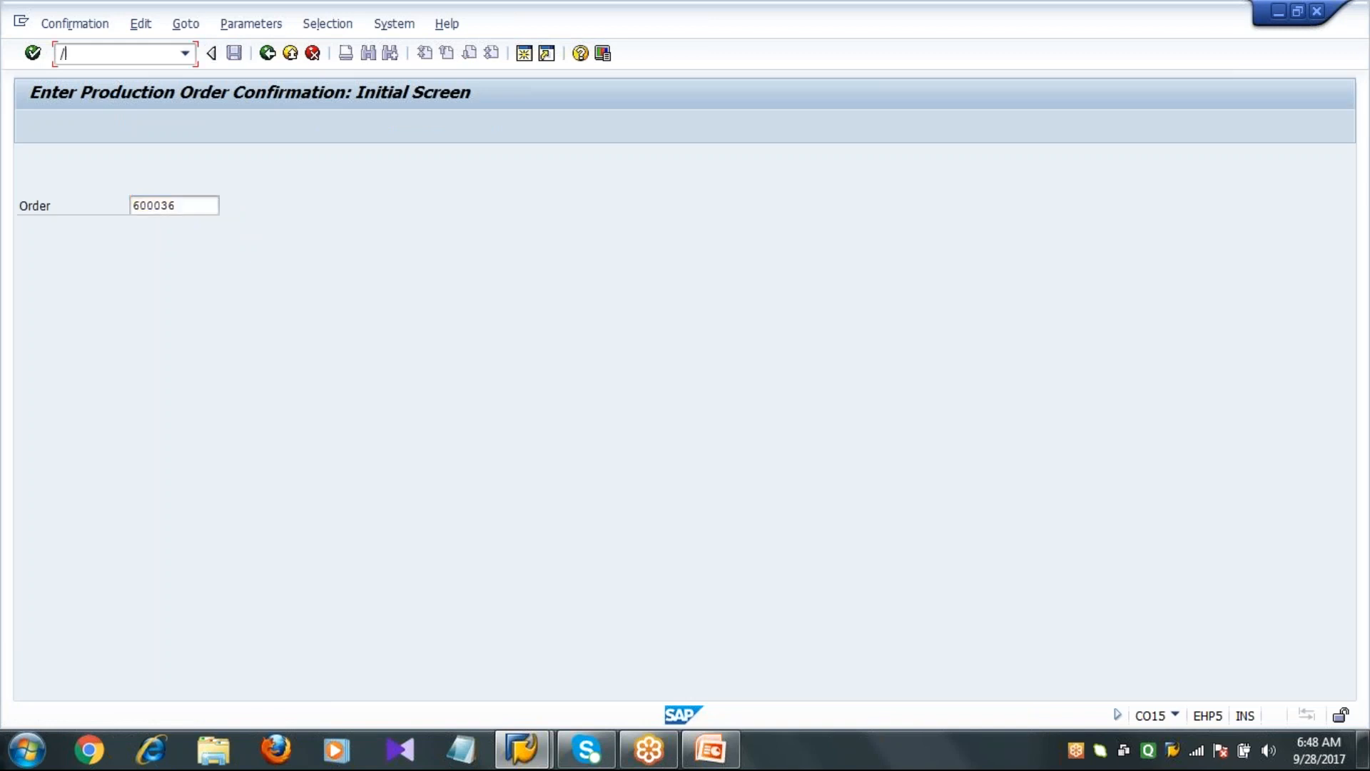
text(NCO02)
key(Return)
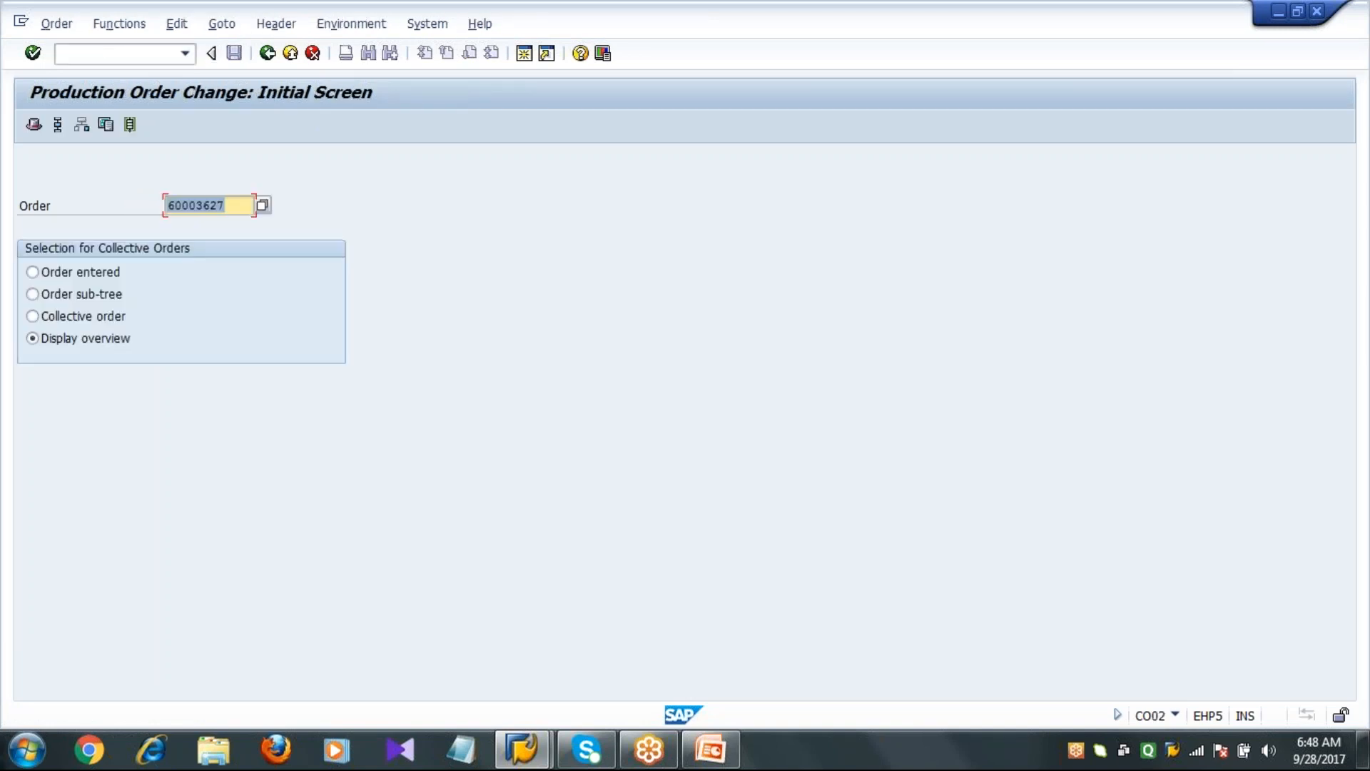
Enter a final confirmation for the released production order in transaction CO15 with reservations cleared, save it and return to SAP Easy Access
click(118, 54)
text(/NCO15)
key(Return)
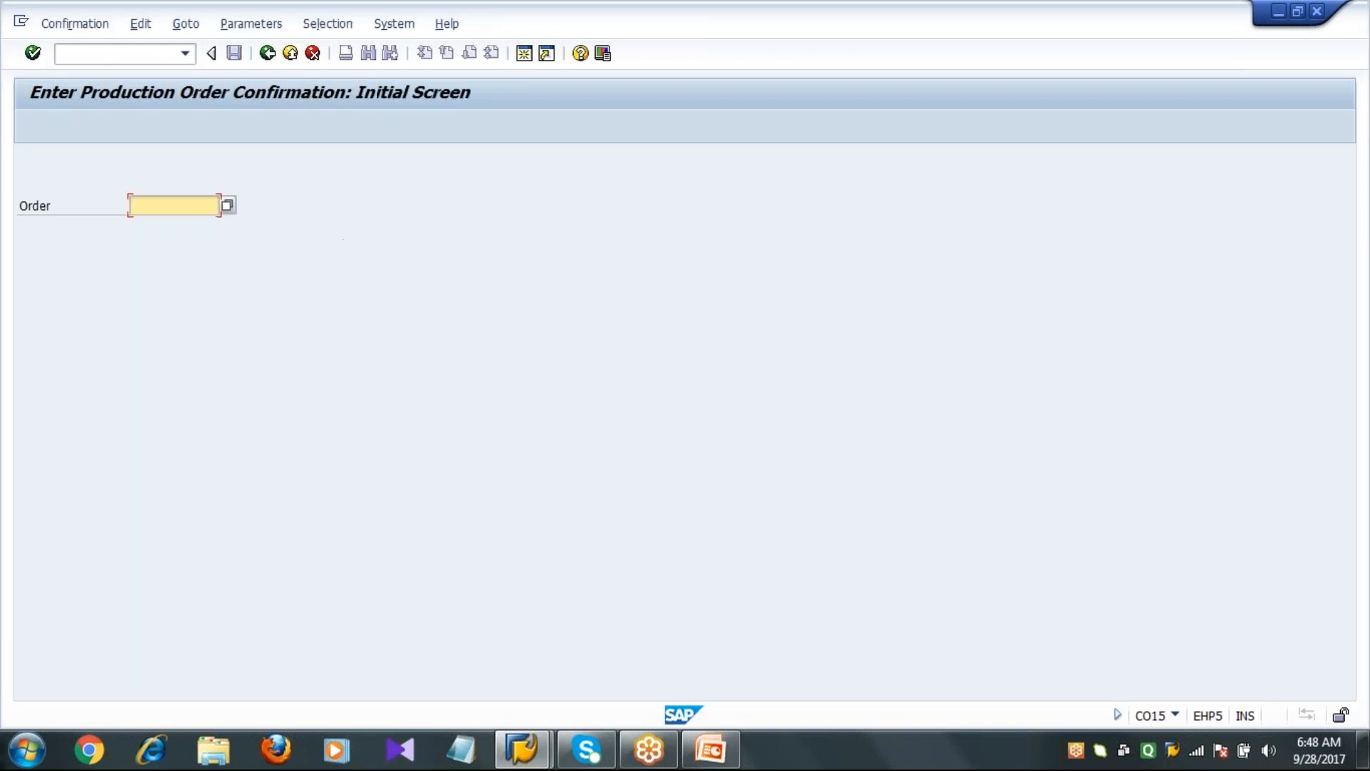
text(60003627)
key(Return)
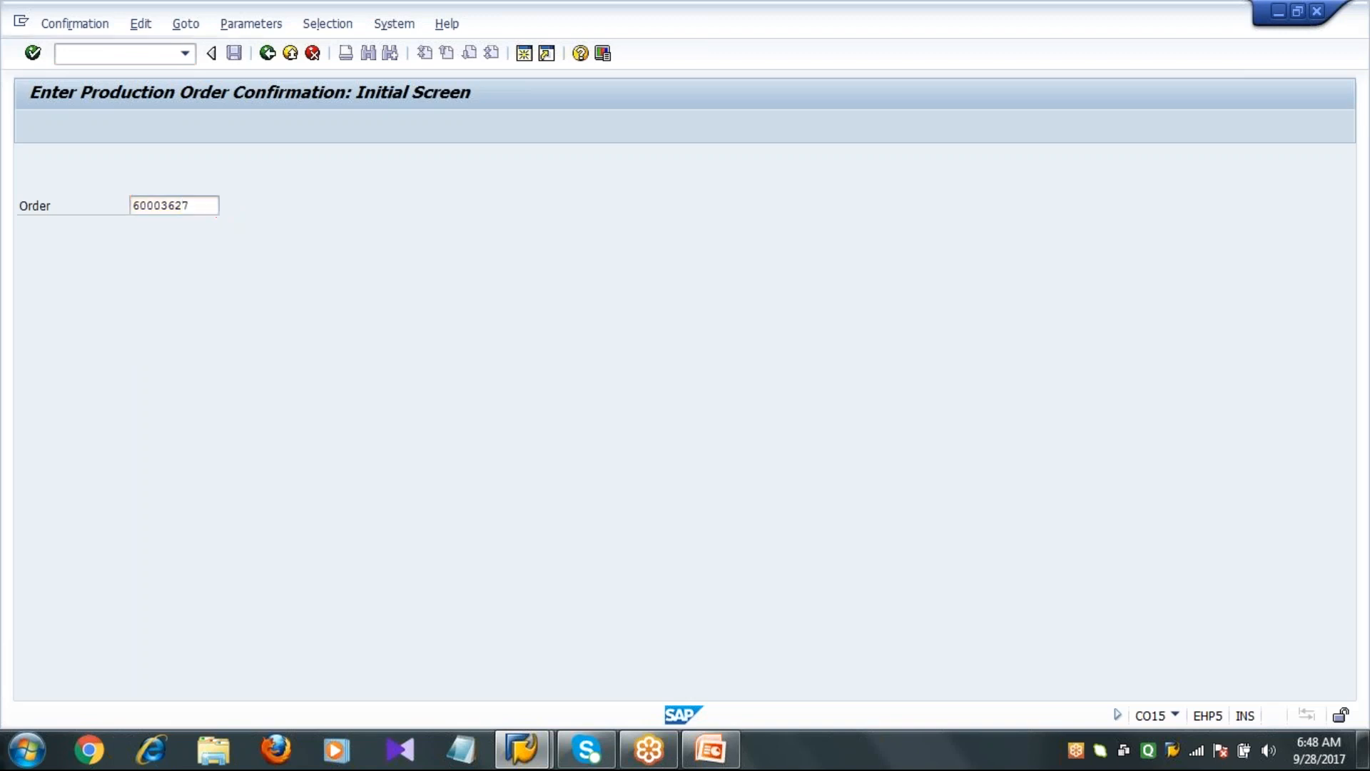
click(215, 252)
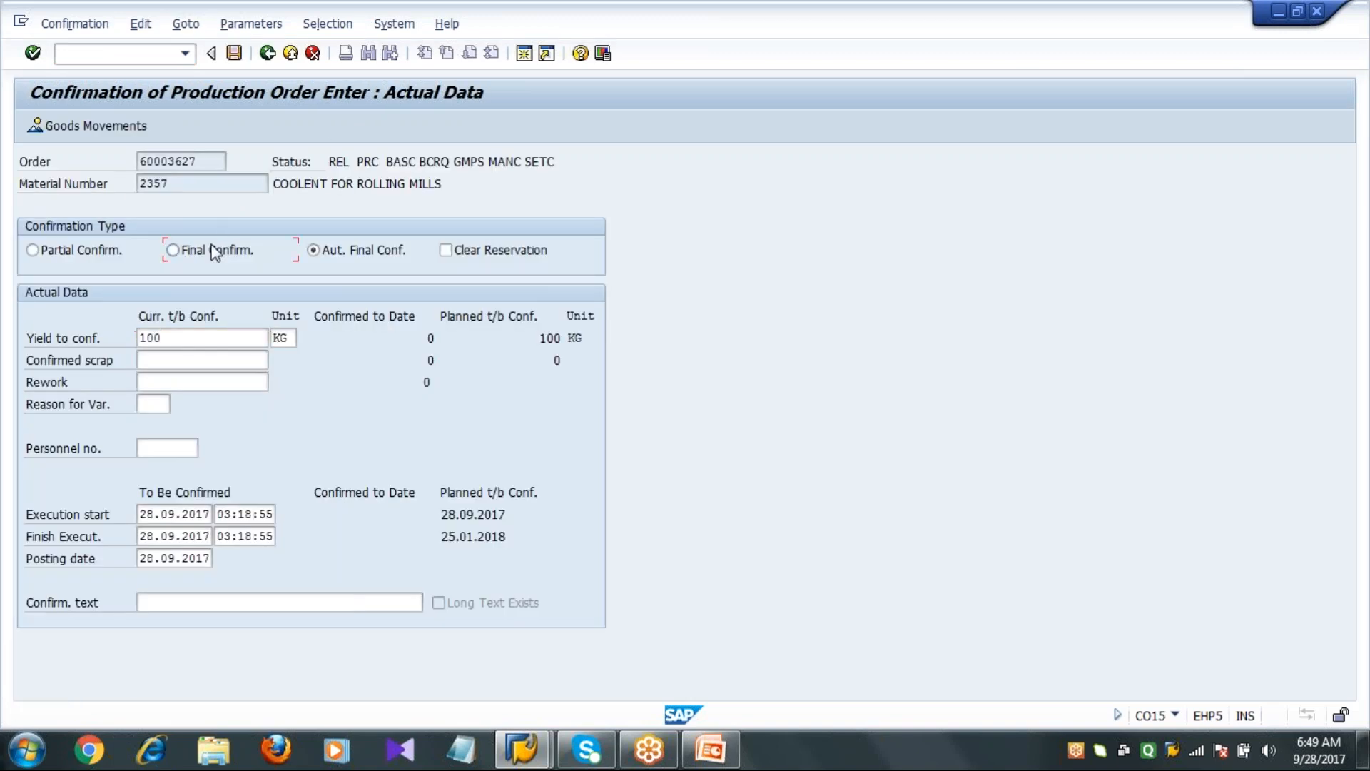
click(486, 250)
click(234, 57)
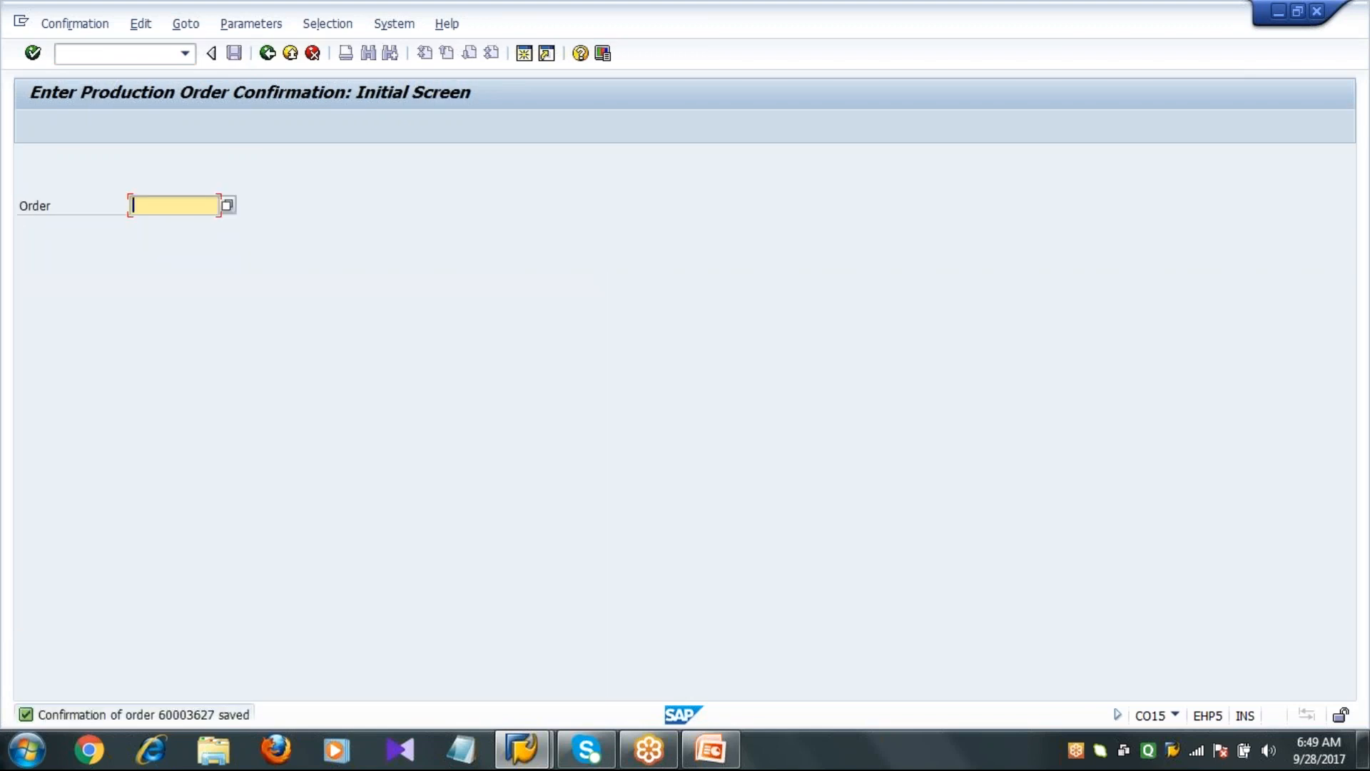
click(268, 54)
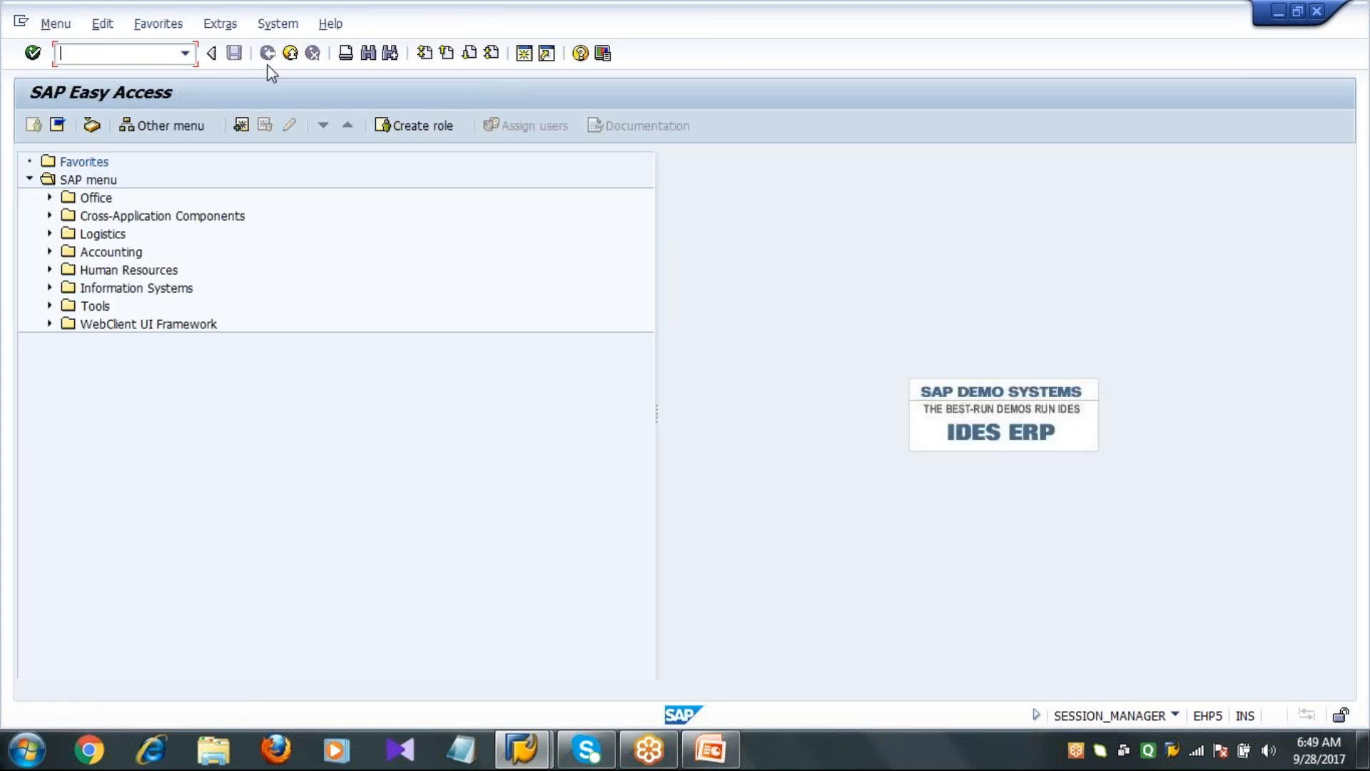
Start a goods receipt in transaction MIGO with reference to an order and load the confirmed production order
text(MIGO)
key(Return)
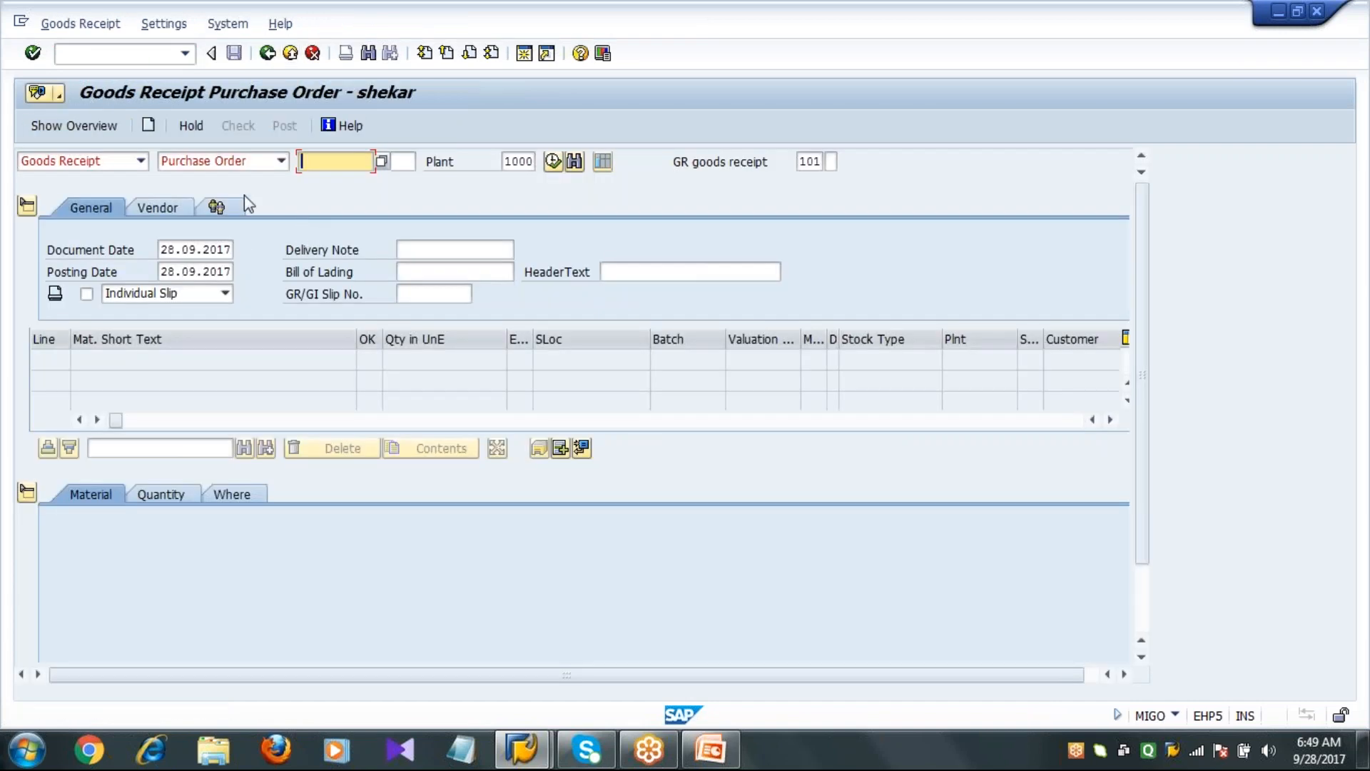
click(281, 160)
click(210, 213)
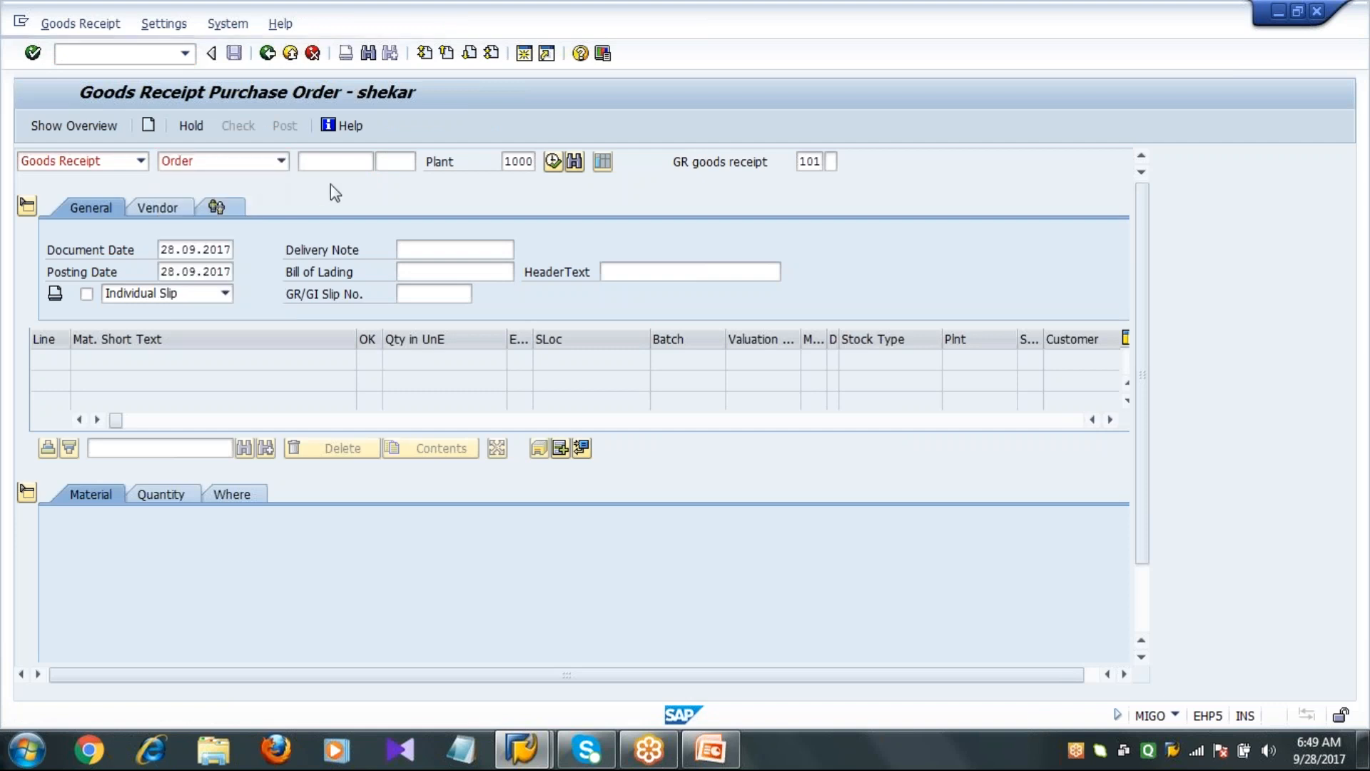
text(6)
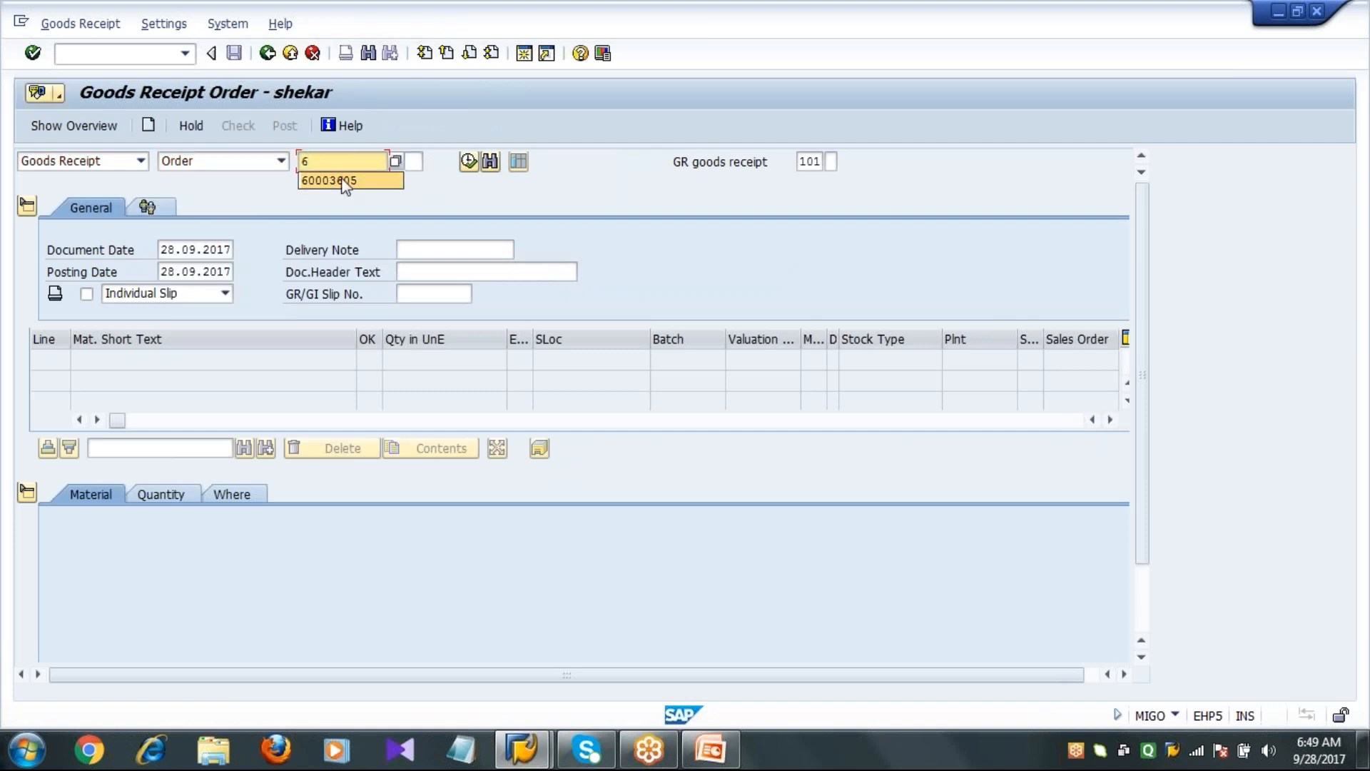
click(342, 177)
key(BackSpace)
key(BackSpace)
text(27)
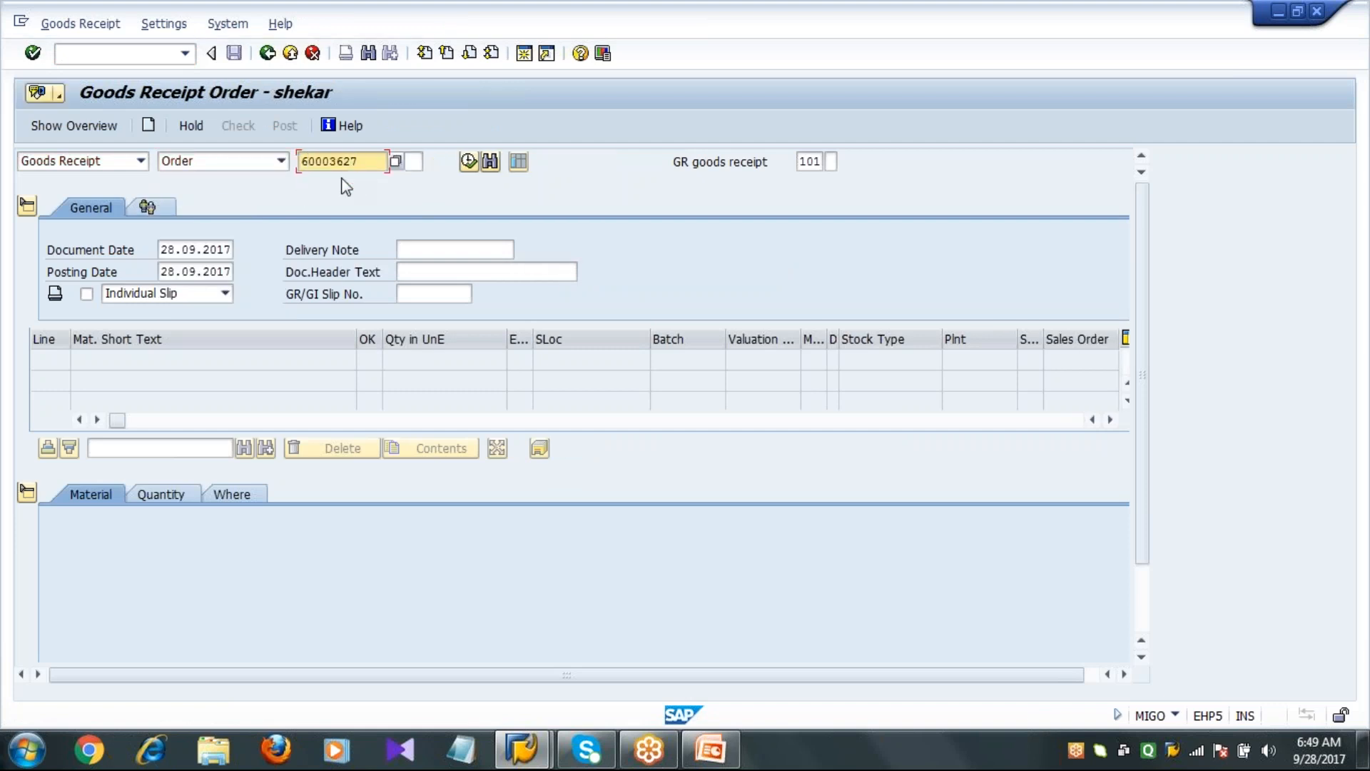
key(Return)
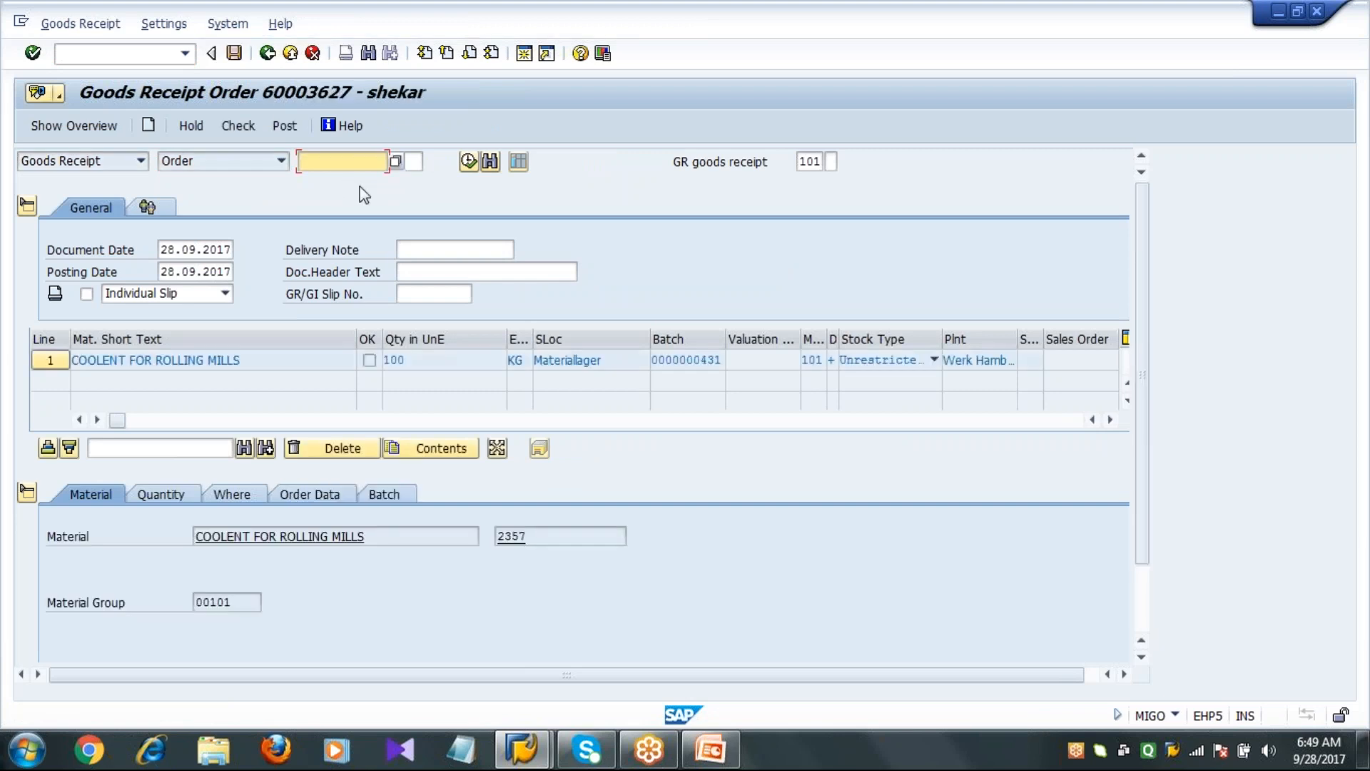
Open the classification of the batch on the goods receipt item
click(1141, 602)
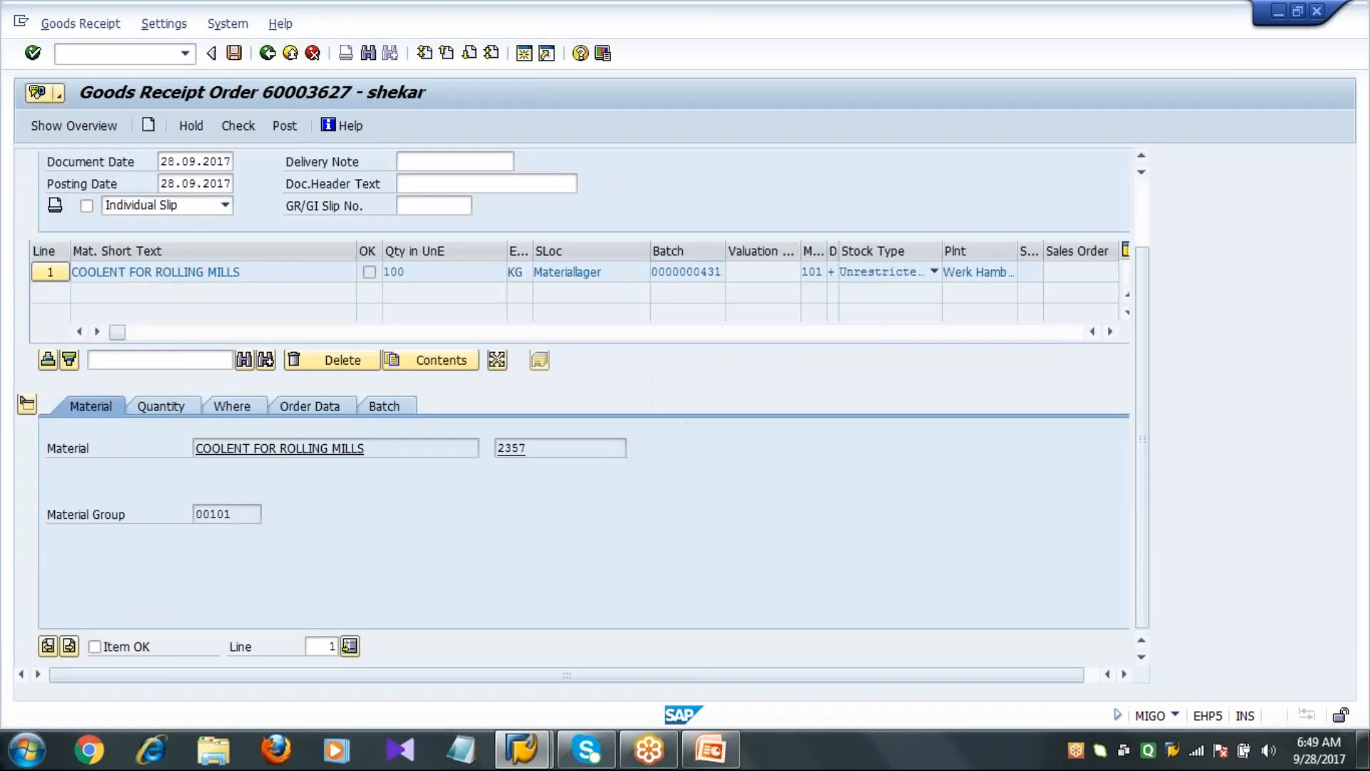
click(405, 421)
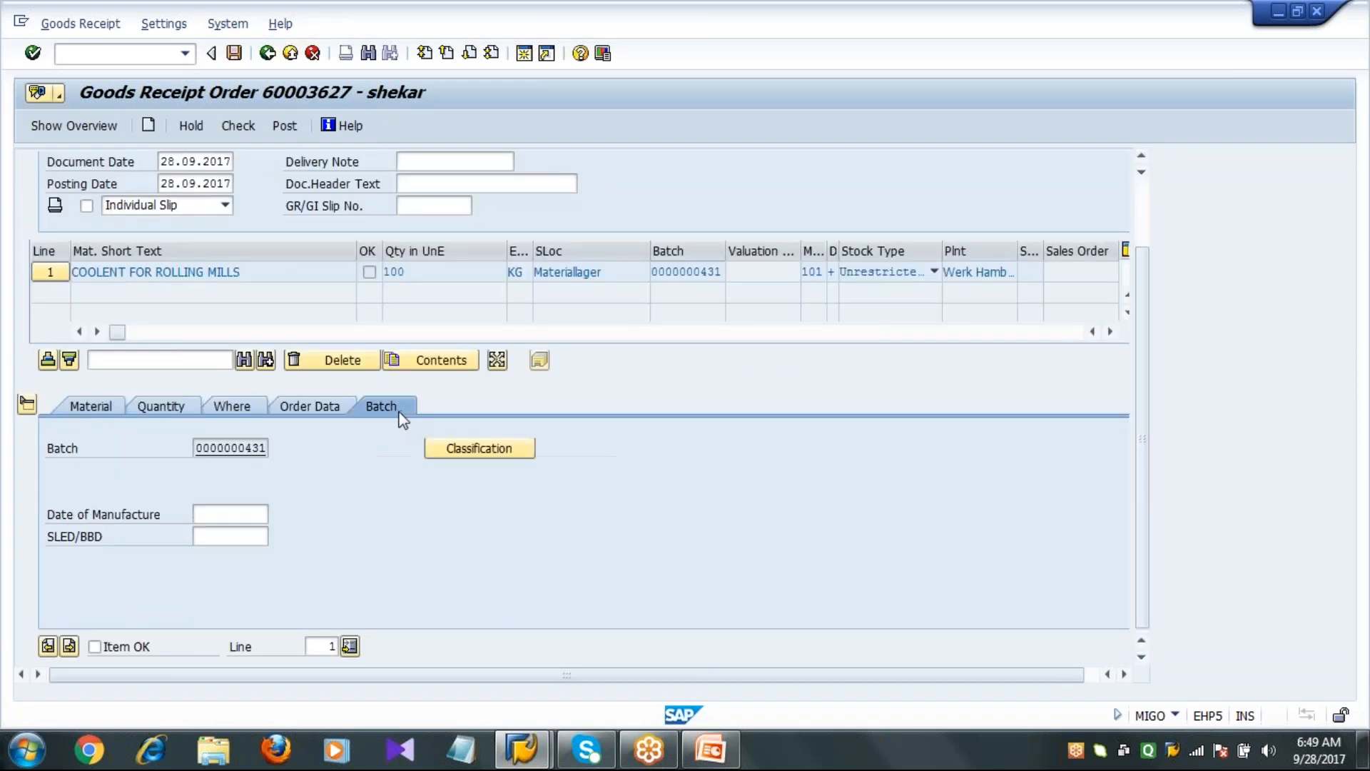
click(226, 448)
click(464, 449)
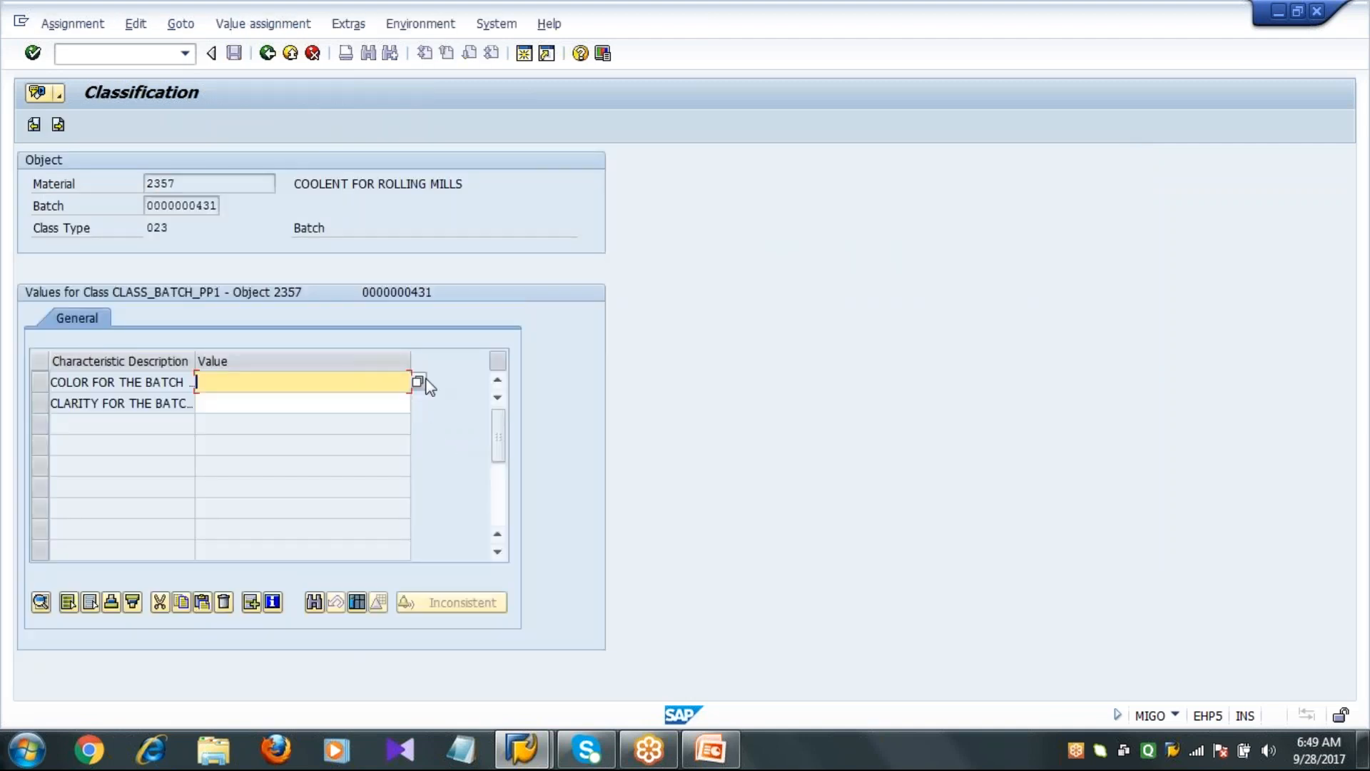
Set the batch's color characteristic to 02 Light Red Color and its clarity characteristic to 01 Clear Solution
click(418, 384)
click(58, 412)
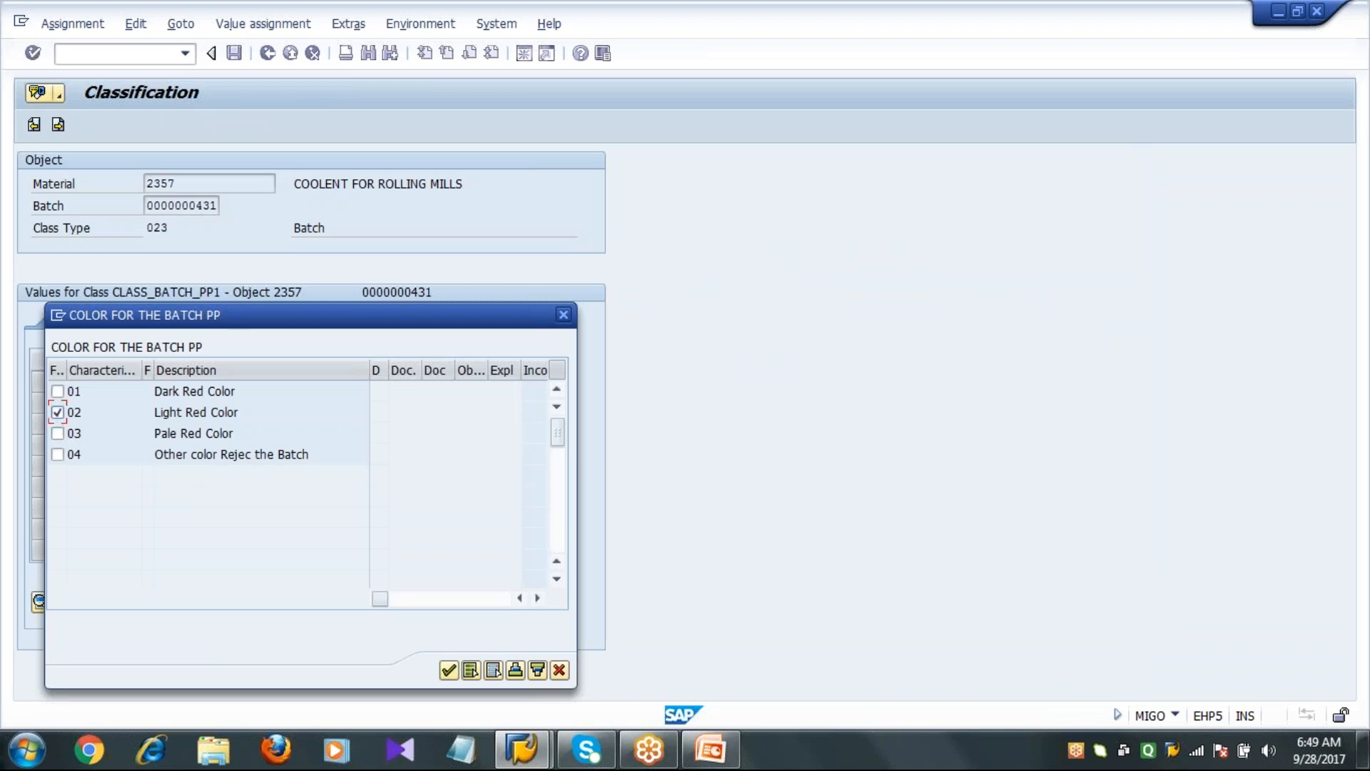
click(448, 670)
click(399, 404)
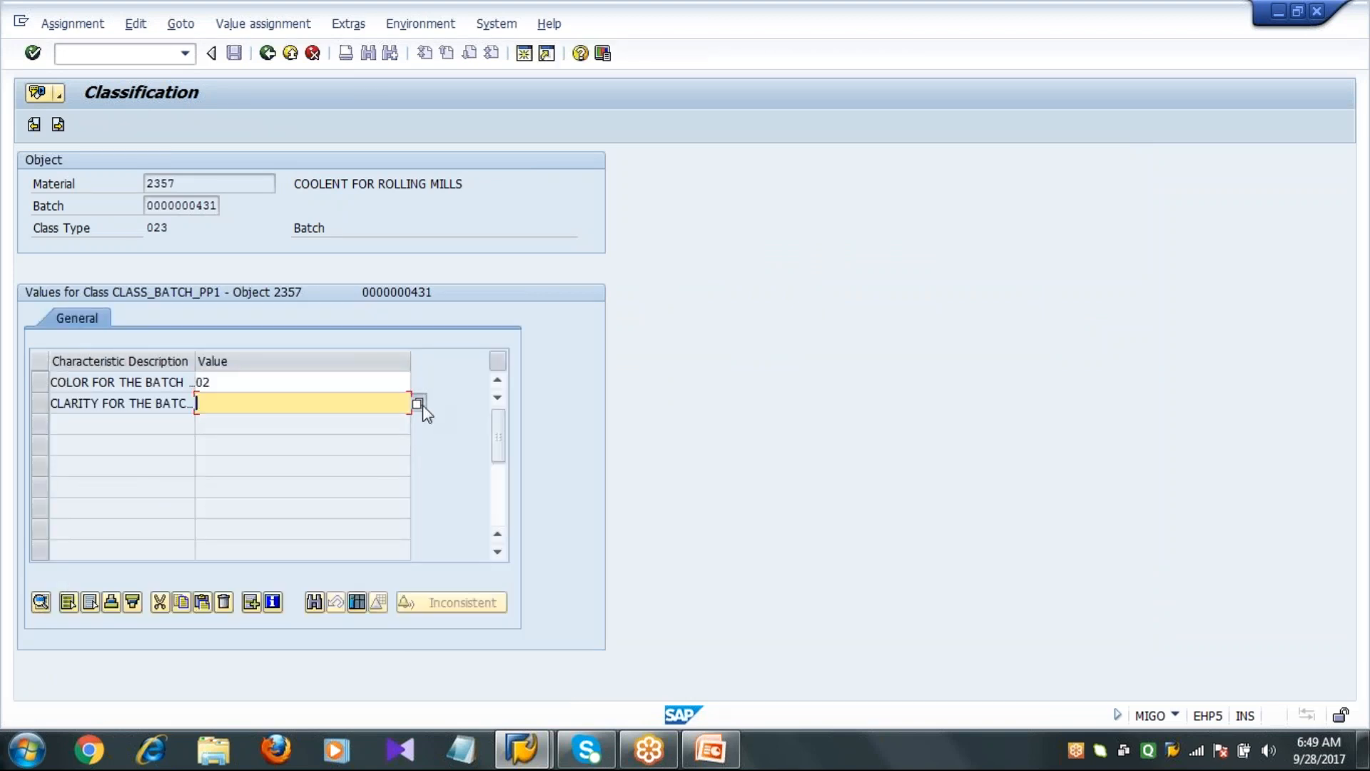
click(417, 403)
click(57, 391)
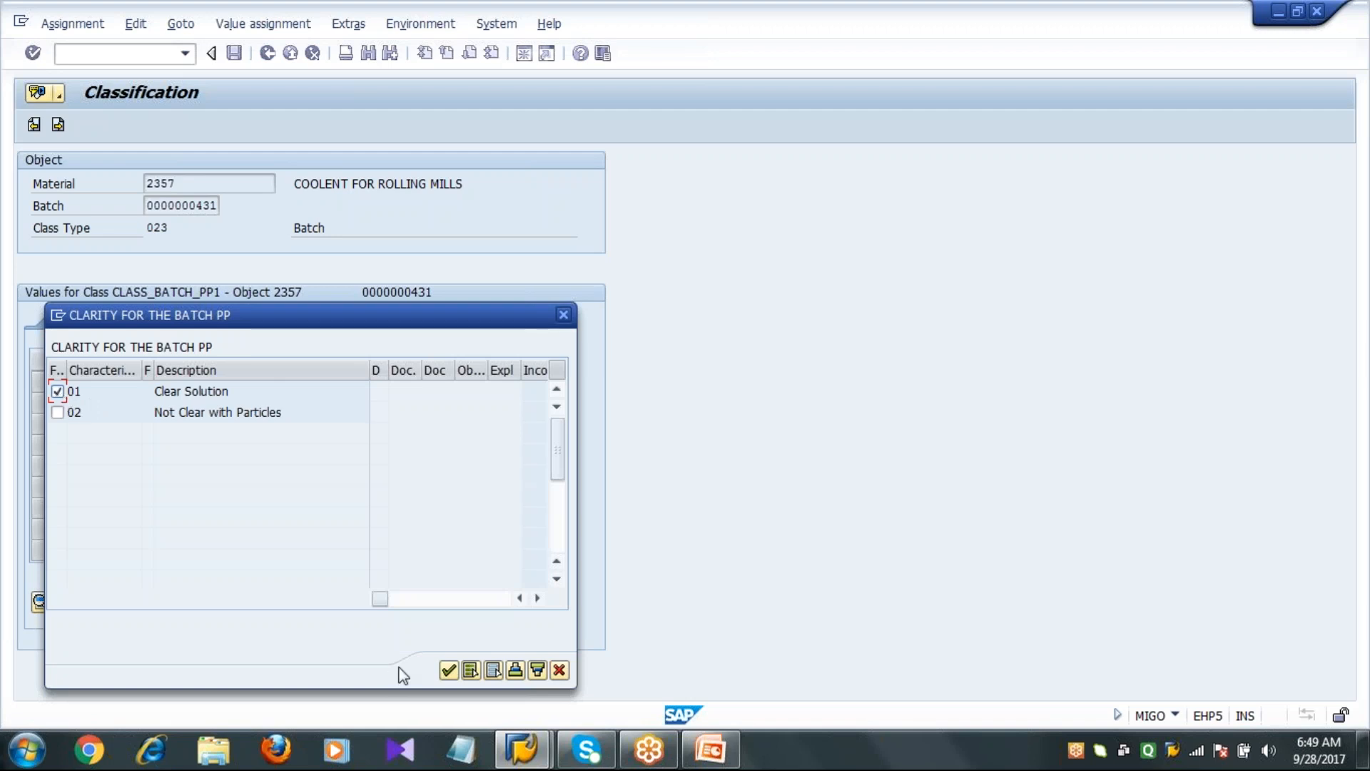
click(448, 670)
key(Return)
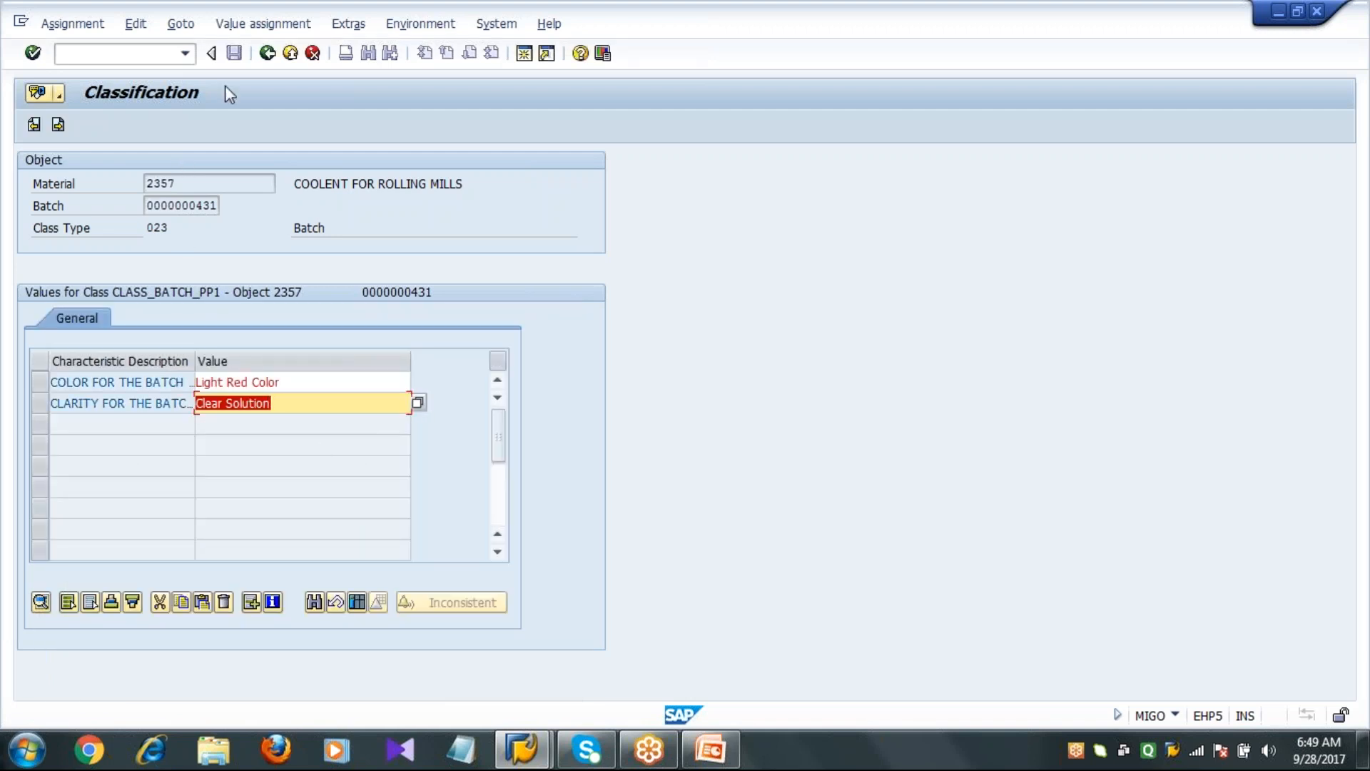
Return to the goods receipt item and set the batch's date of manufacture to 27.09.2017 and its SLED/BBD to 08.10.2017
click(268, 53)
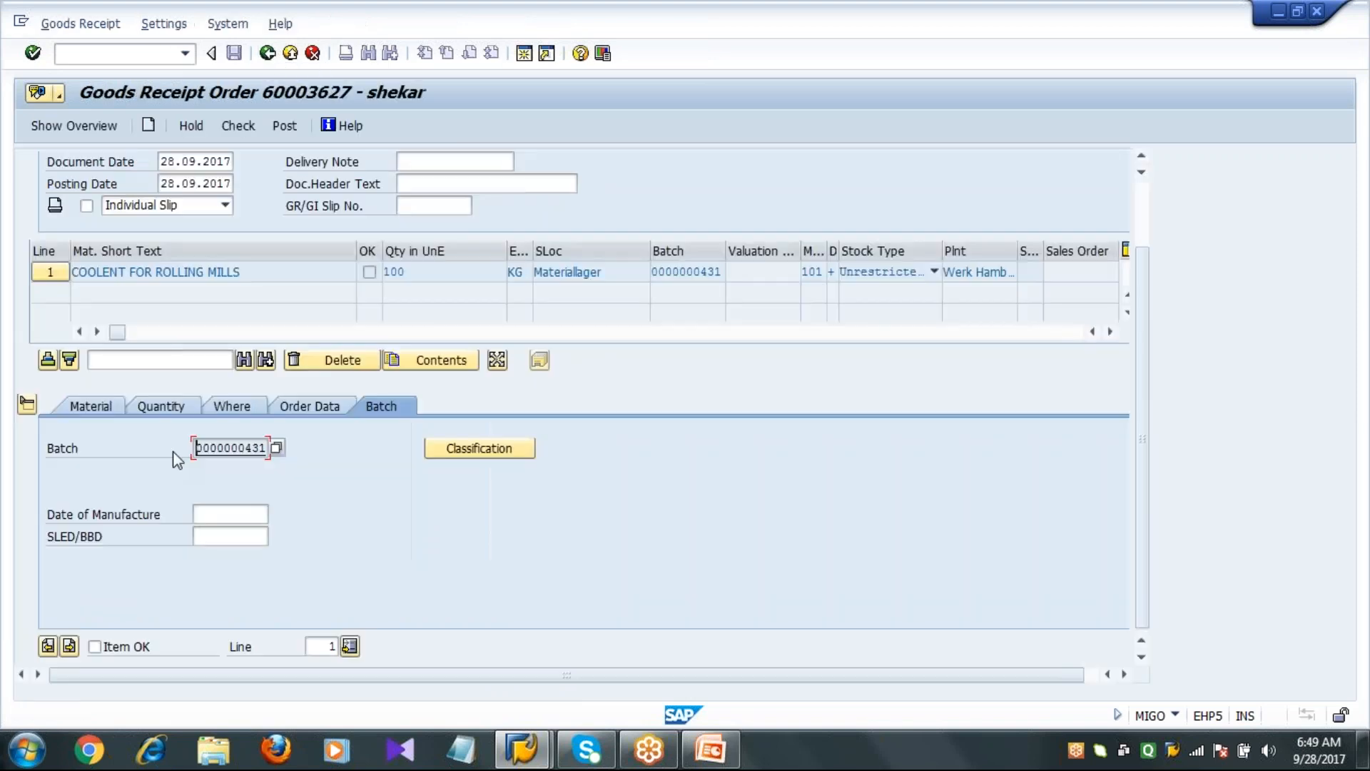
click(216, 518)
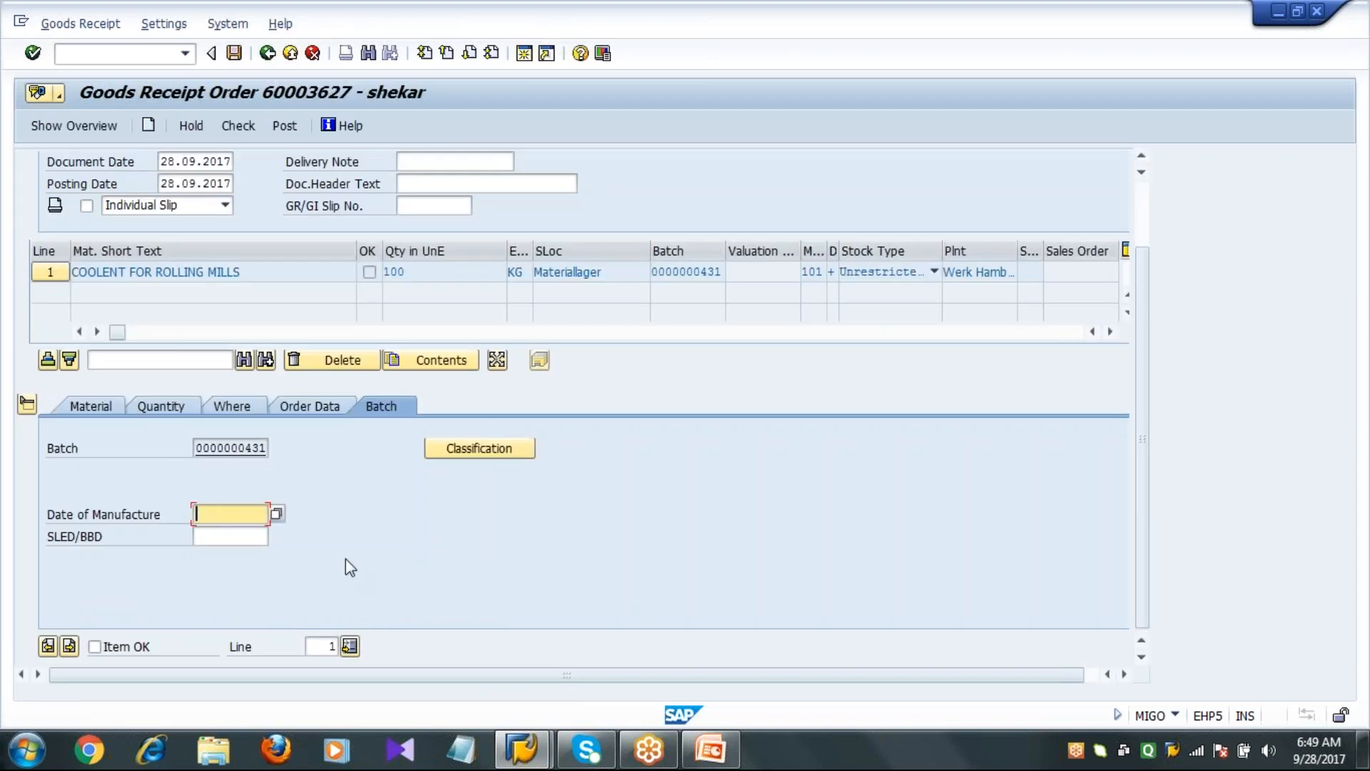
text(27.09.2017)
key(Tab)
text(0)
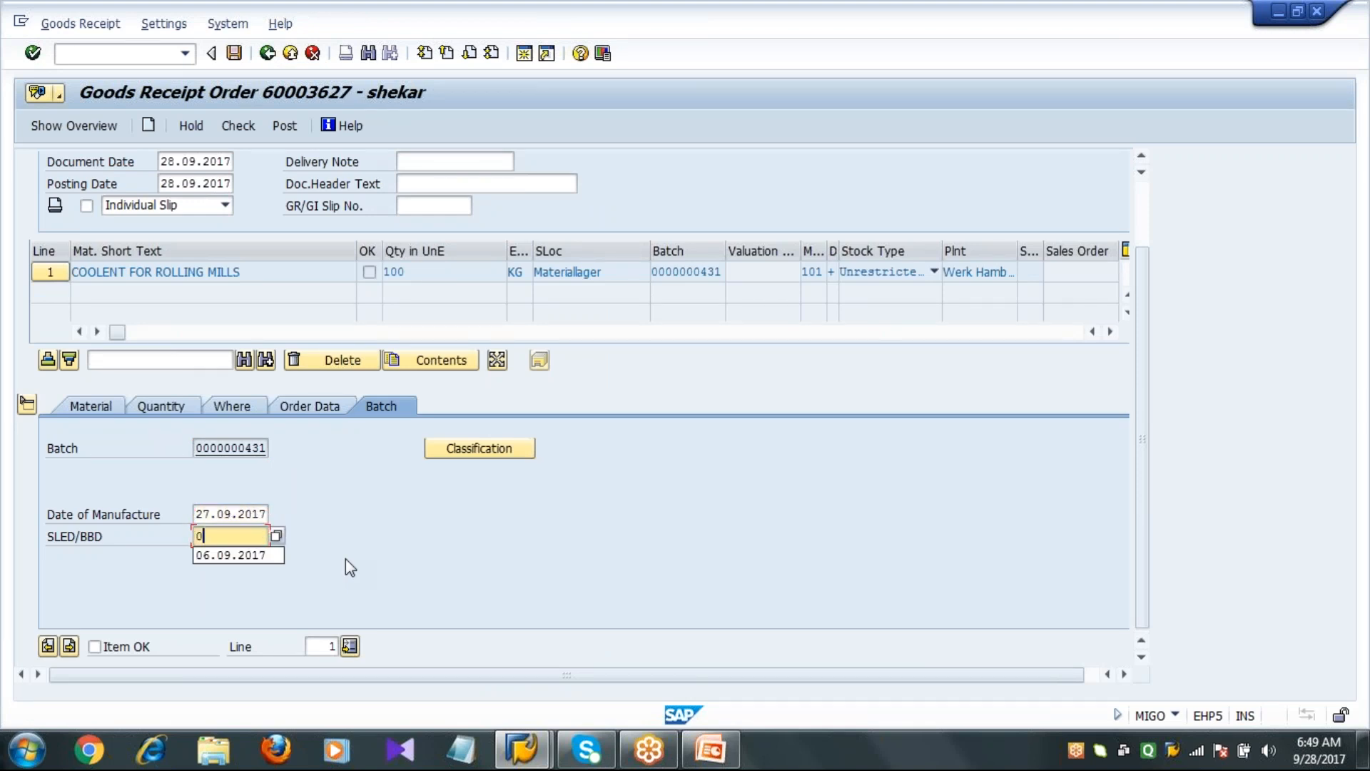
text(8.11.2017)
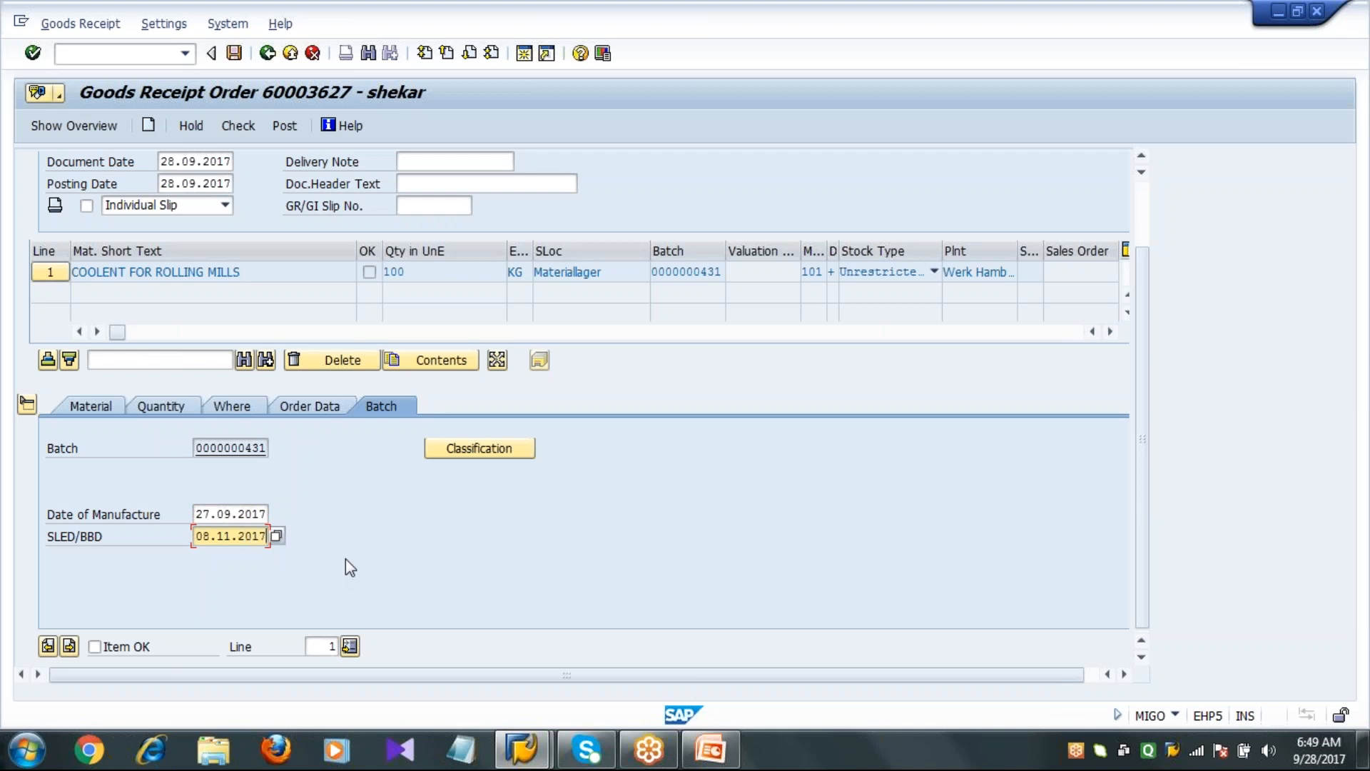
key(Return)
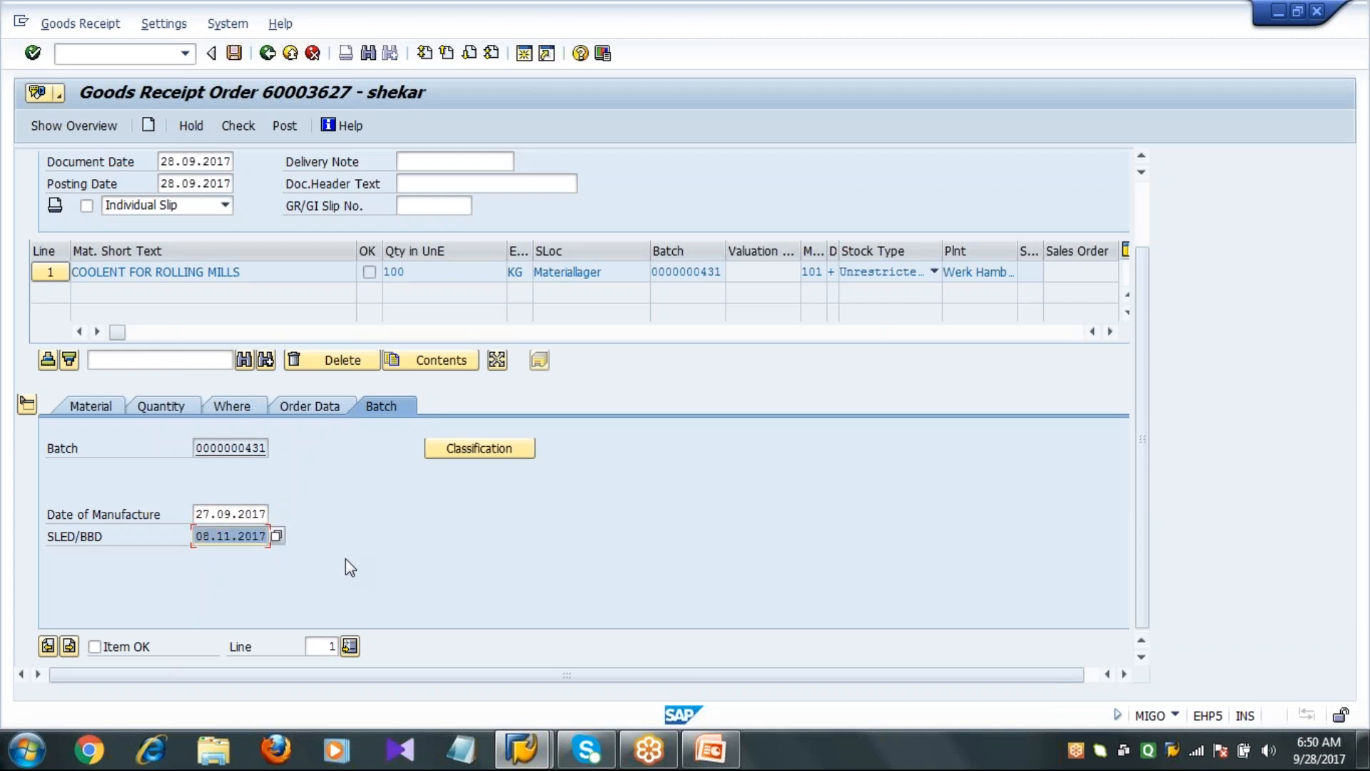
click(232, 536)
key(BackSpace)
text(0)
Mark the goods receipt item as OK and post the receipt, consulting the batch steps slide in PowerPoint meanwhile
click(131, 645)
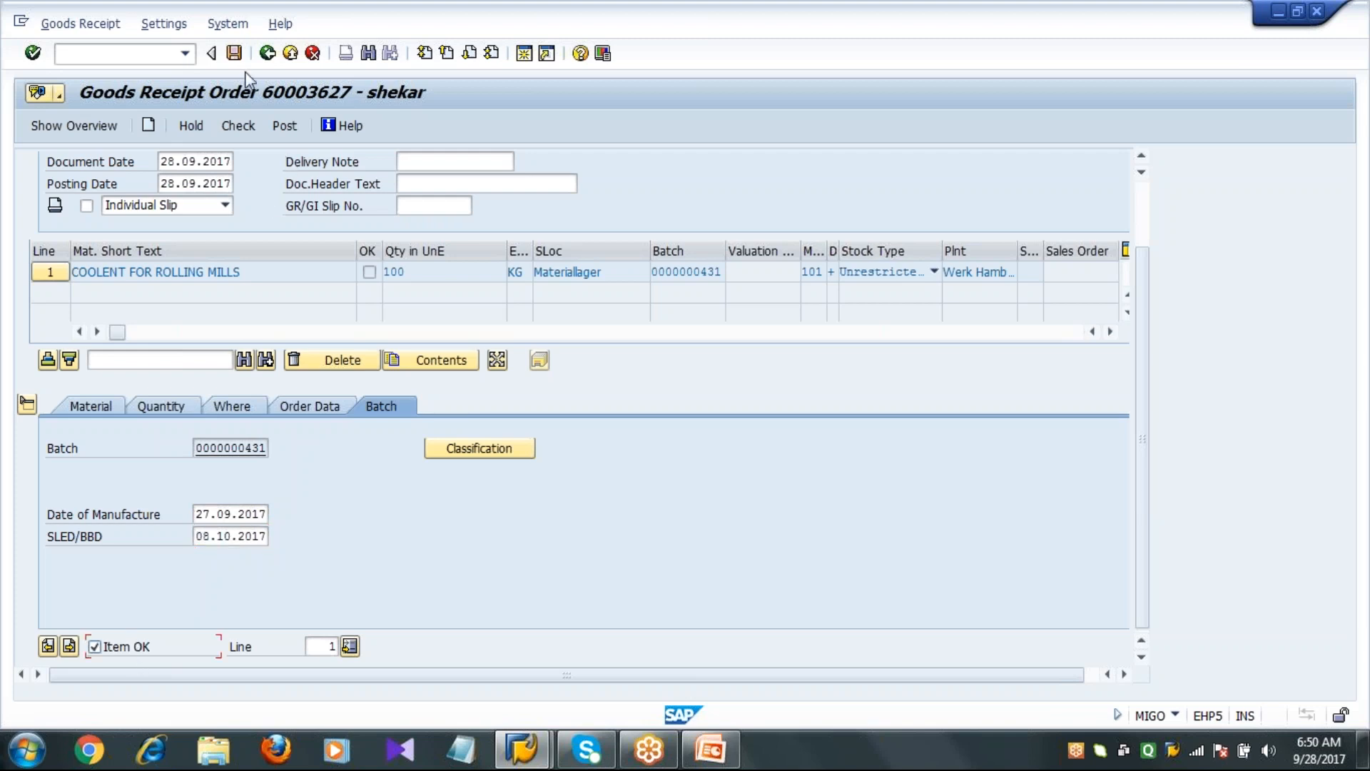
click(234, 53)
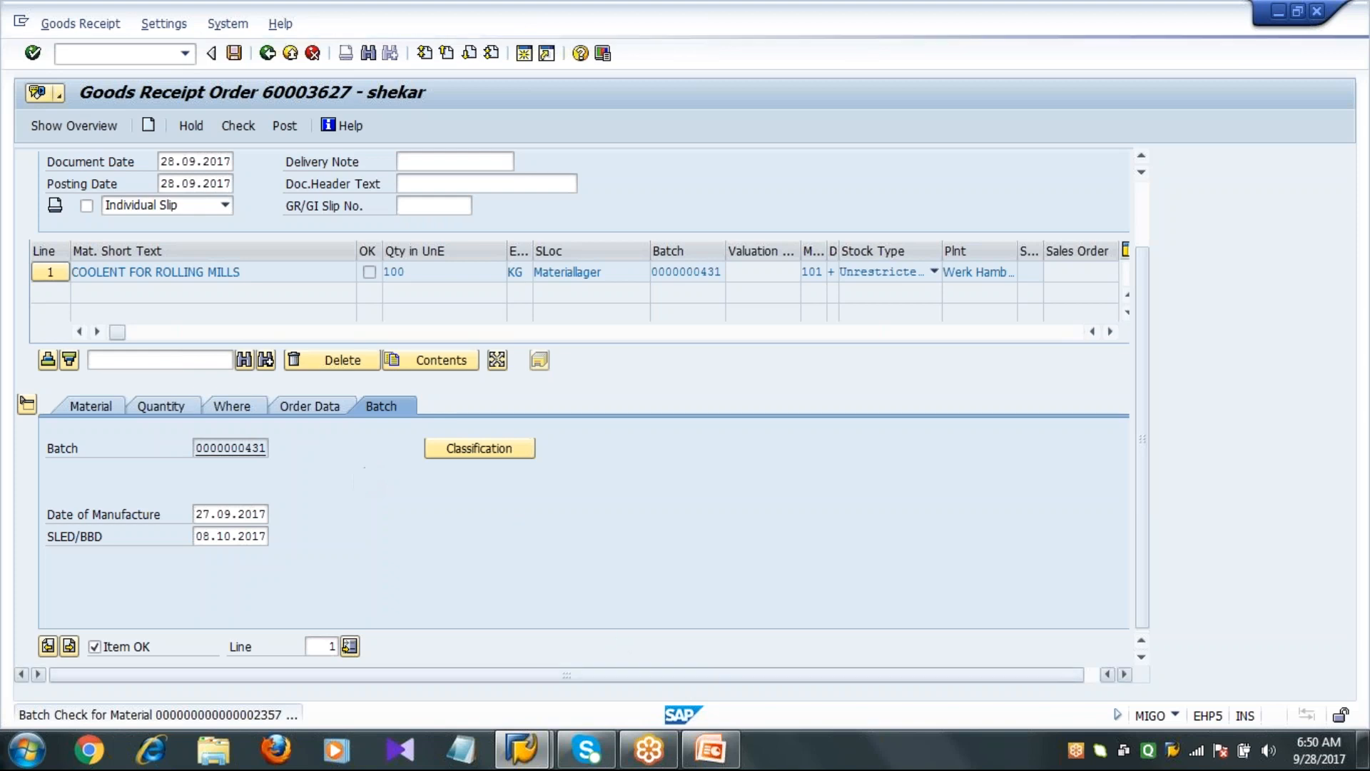
click(708, 751)
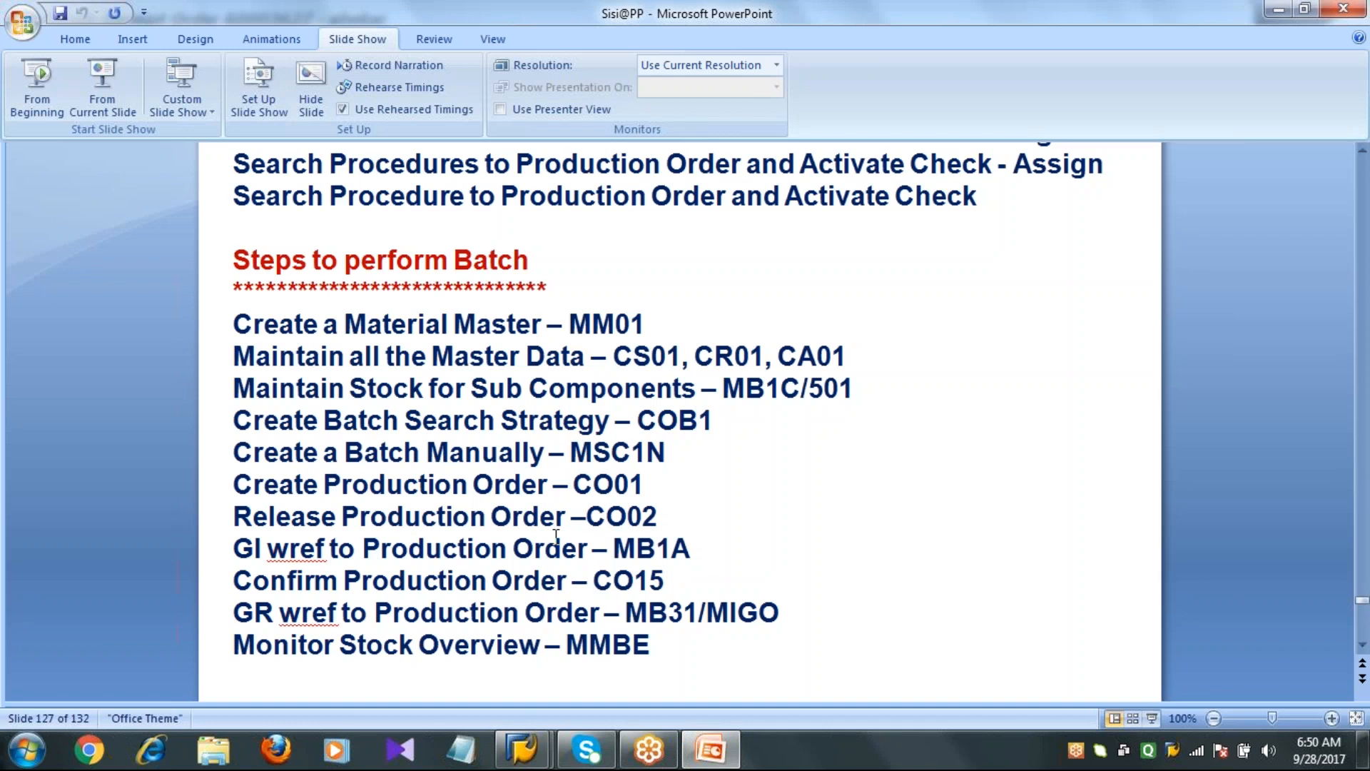
mouse_move(521, 748)
click(597, 651)
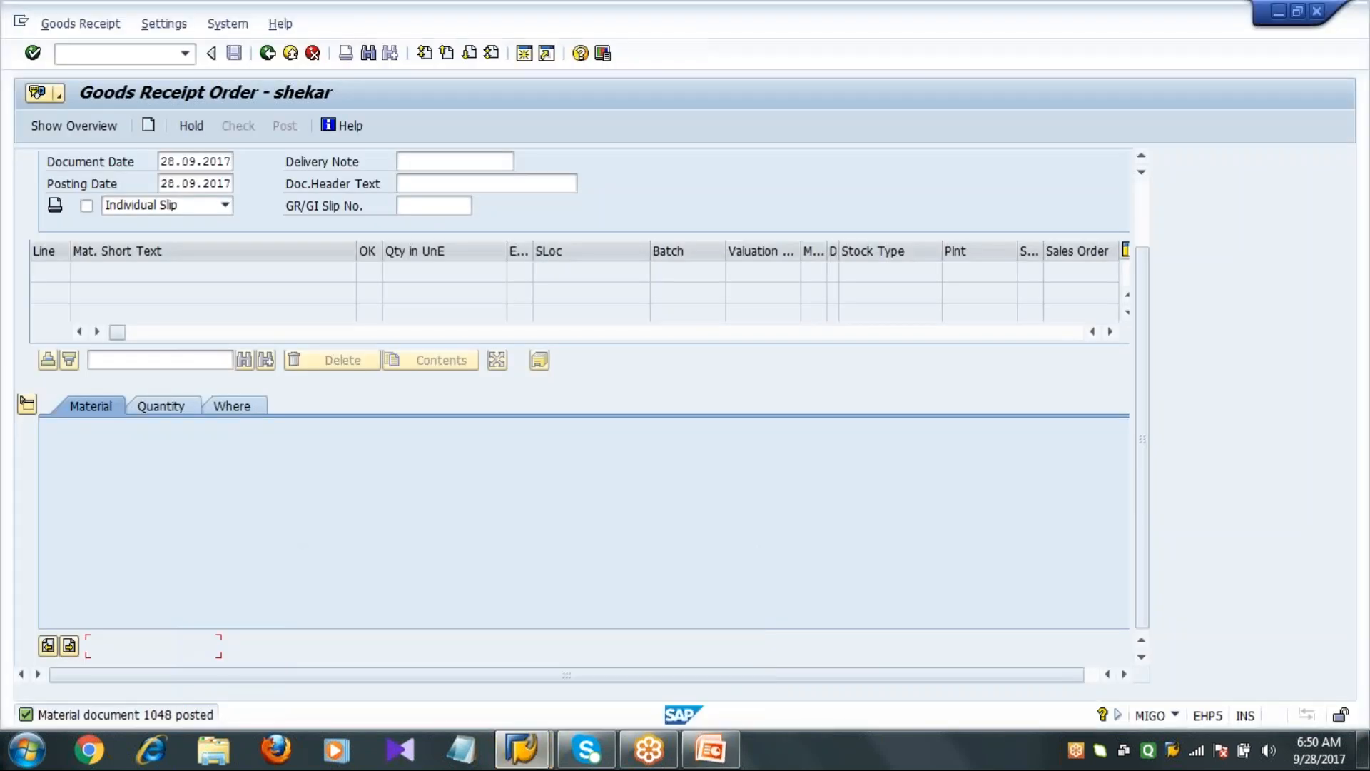
Display the stock overview in transaction MMBE for material 2357, plant 1000, storage location 0001, and examine the batch's unrestricted-use stock
text(/nmmbe)
key(Return)
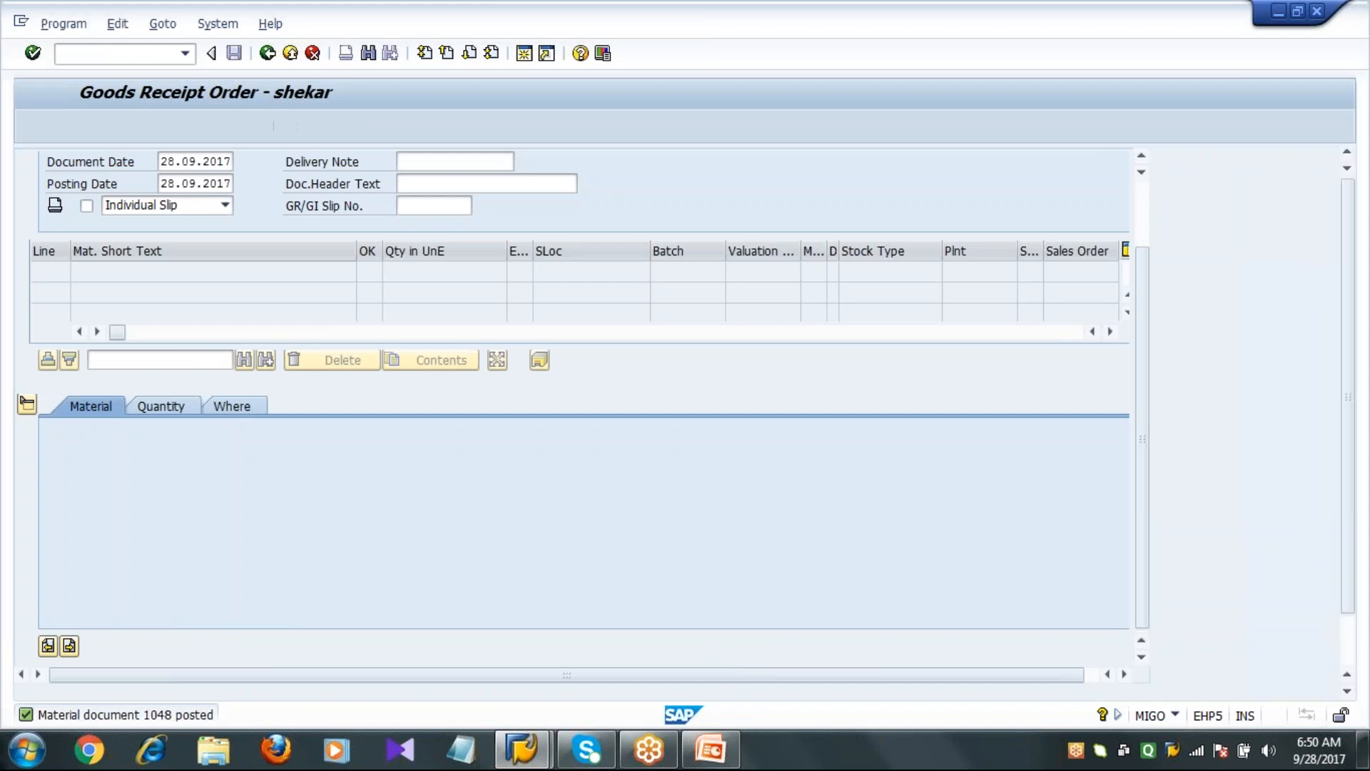
text(2357)
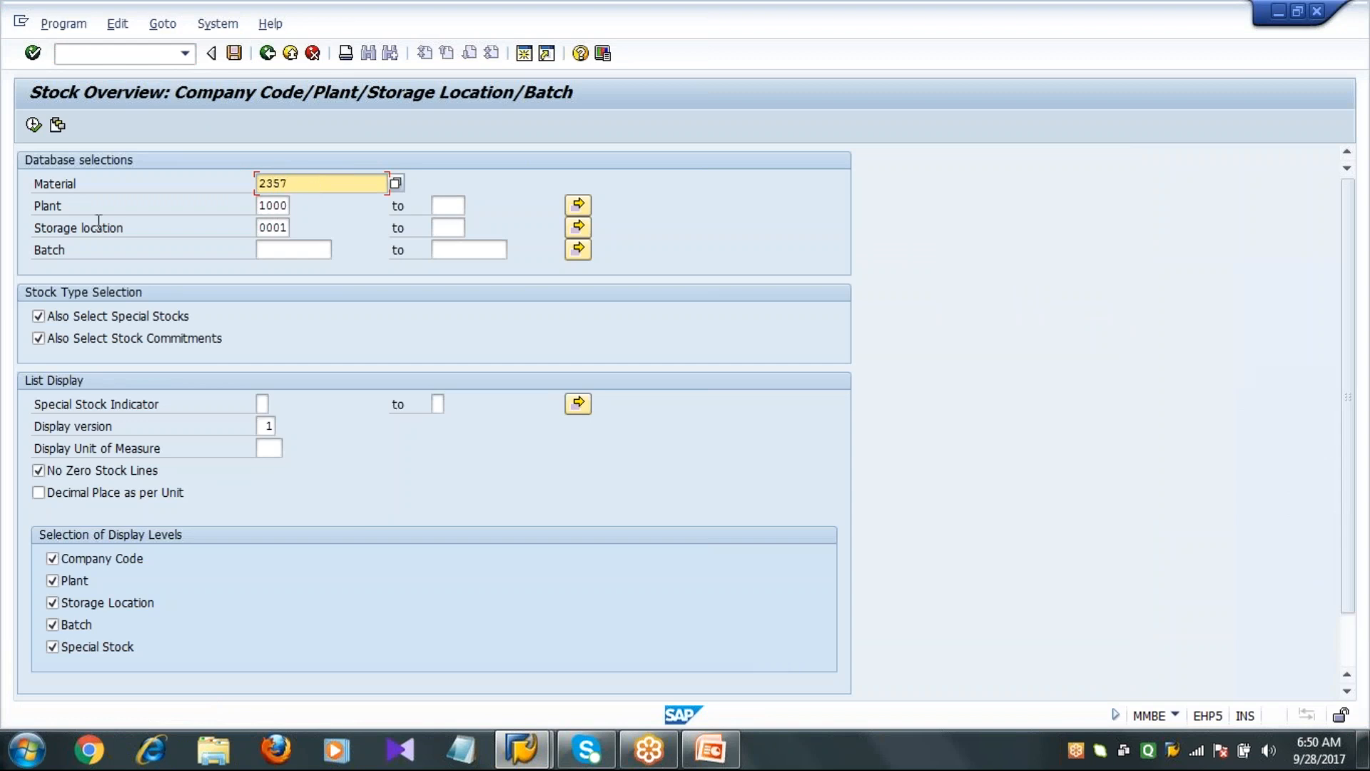
click(34, 125)
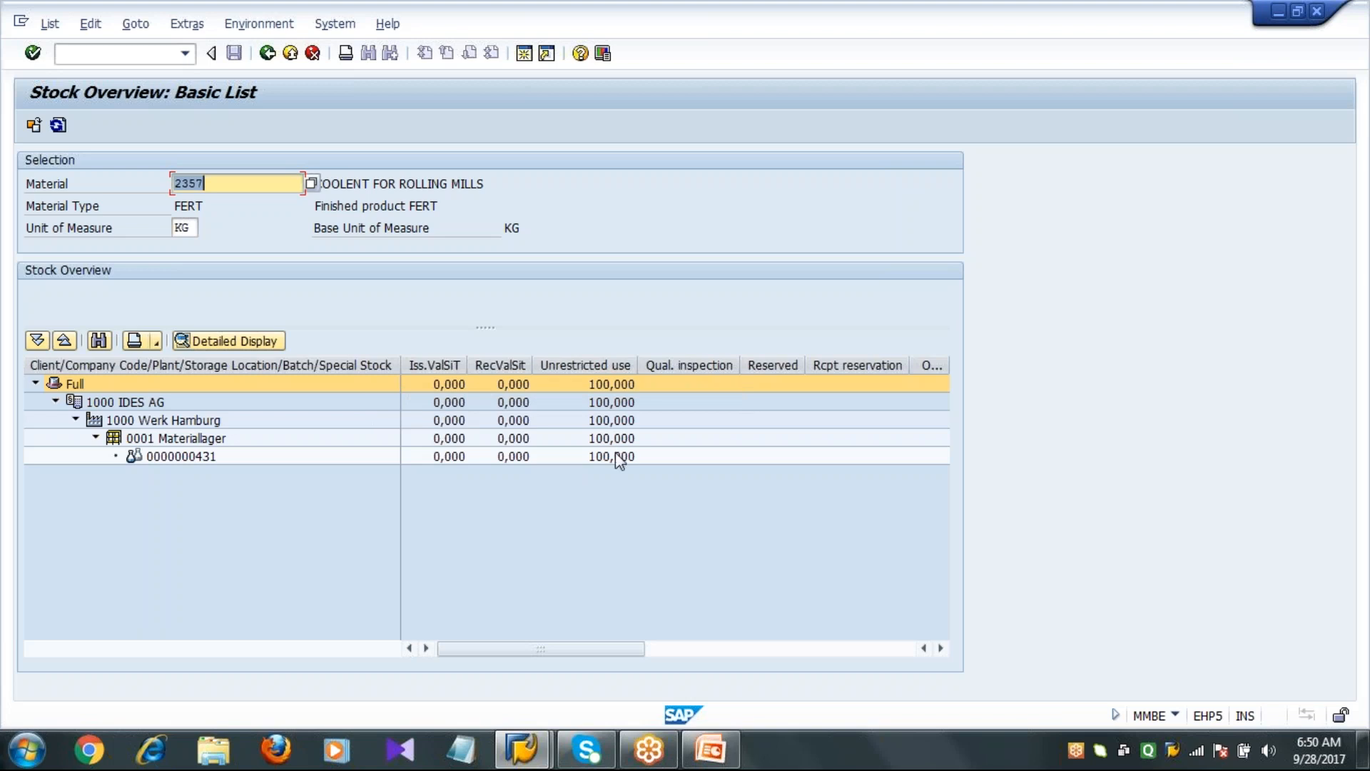
click(612, 457)
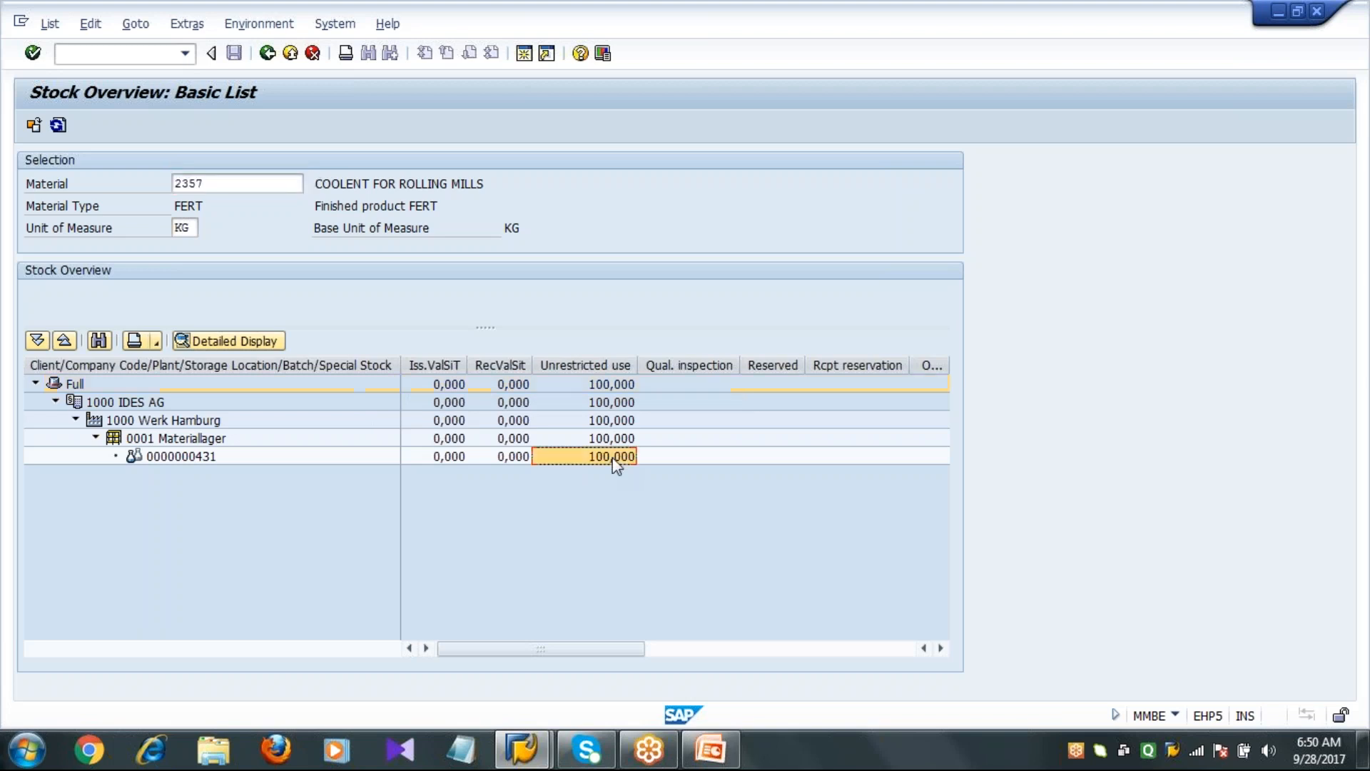
click(207, 460)
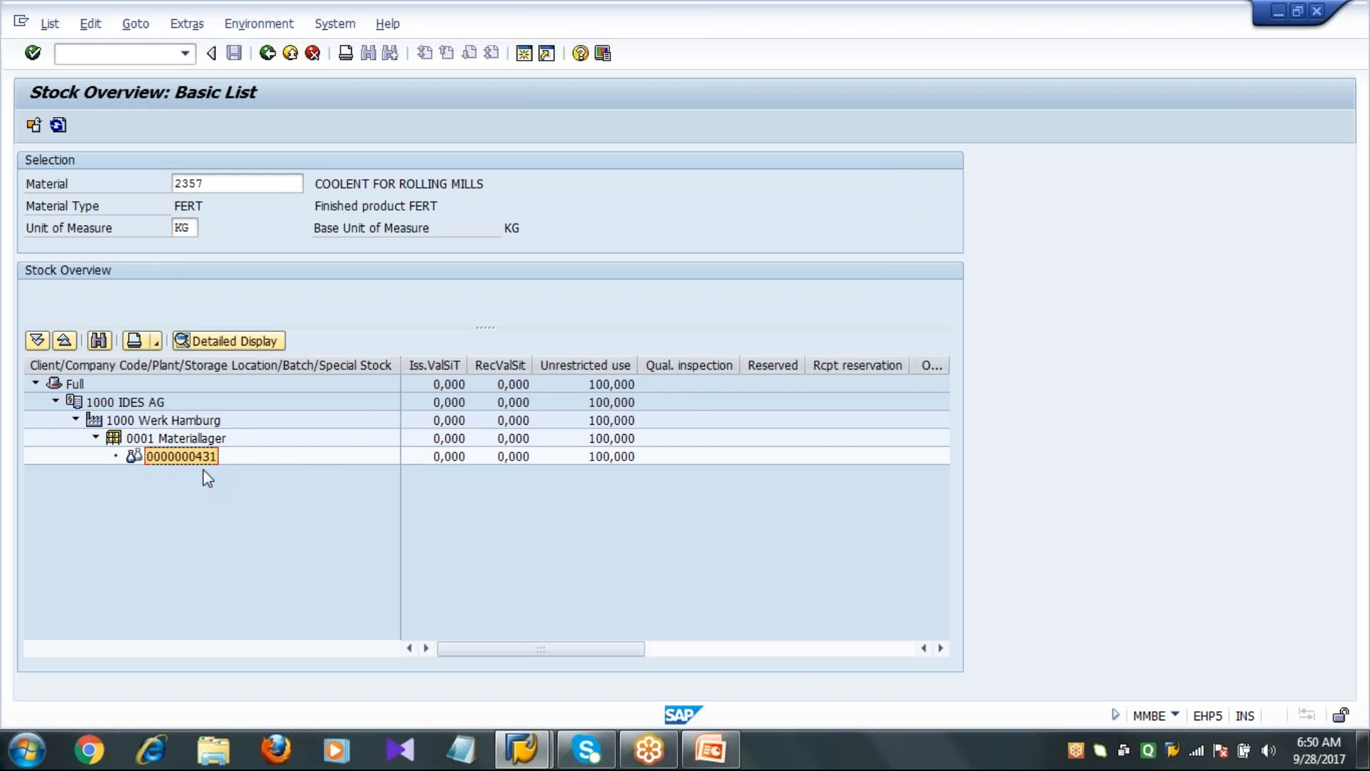
click(475, 263)
Open transaction OPKP in a new session and locate production scheduling profile 000001 of plant 1000
click(526, 54)
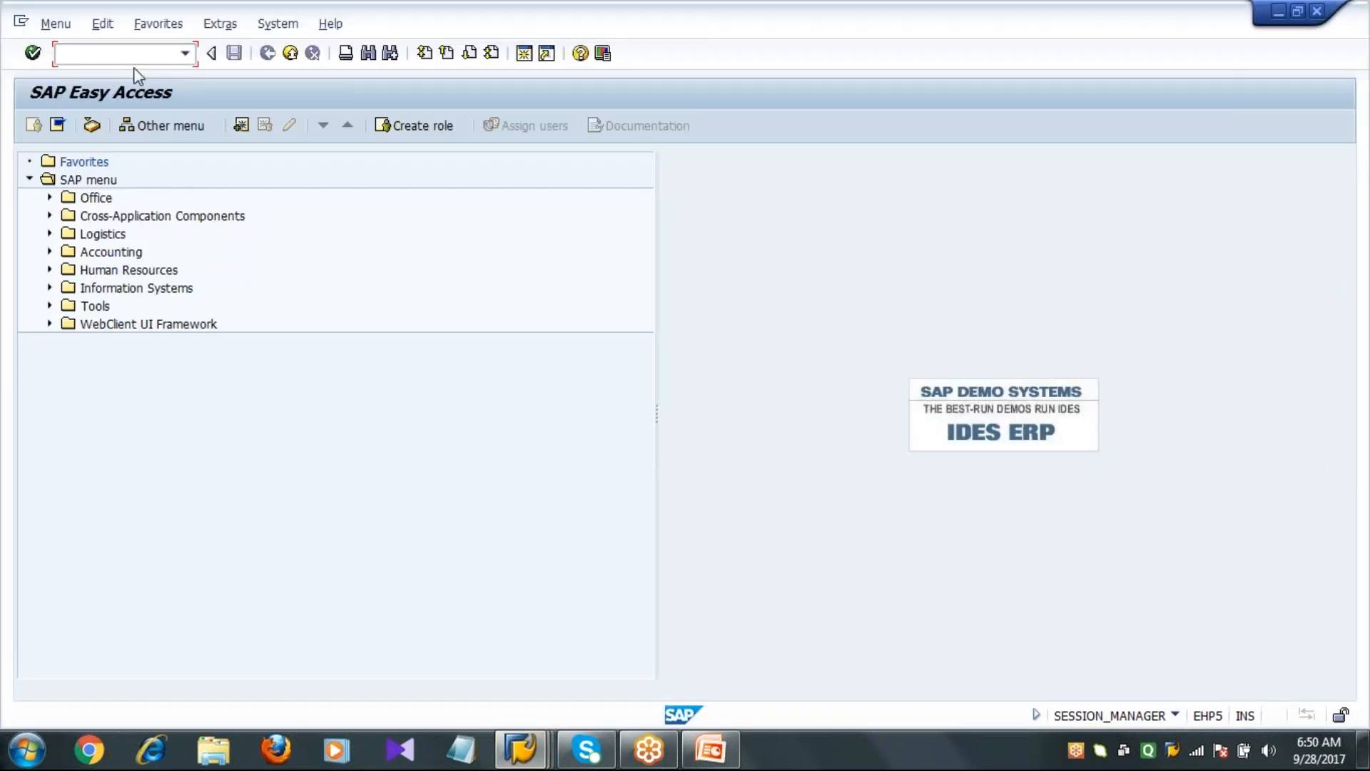
text(OPKP)
key(Return)
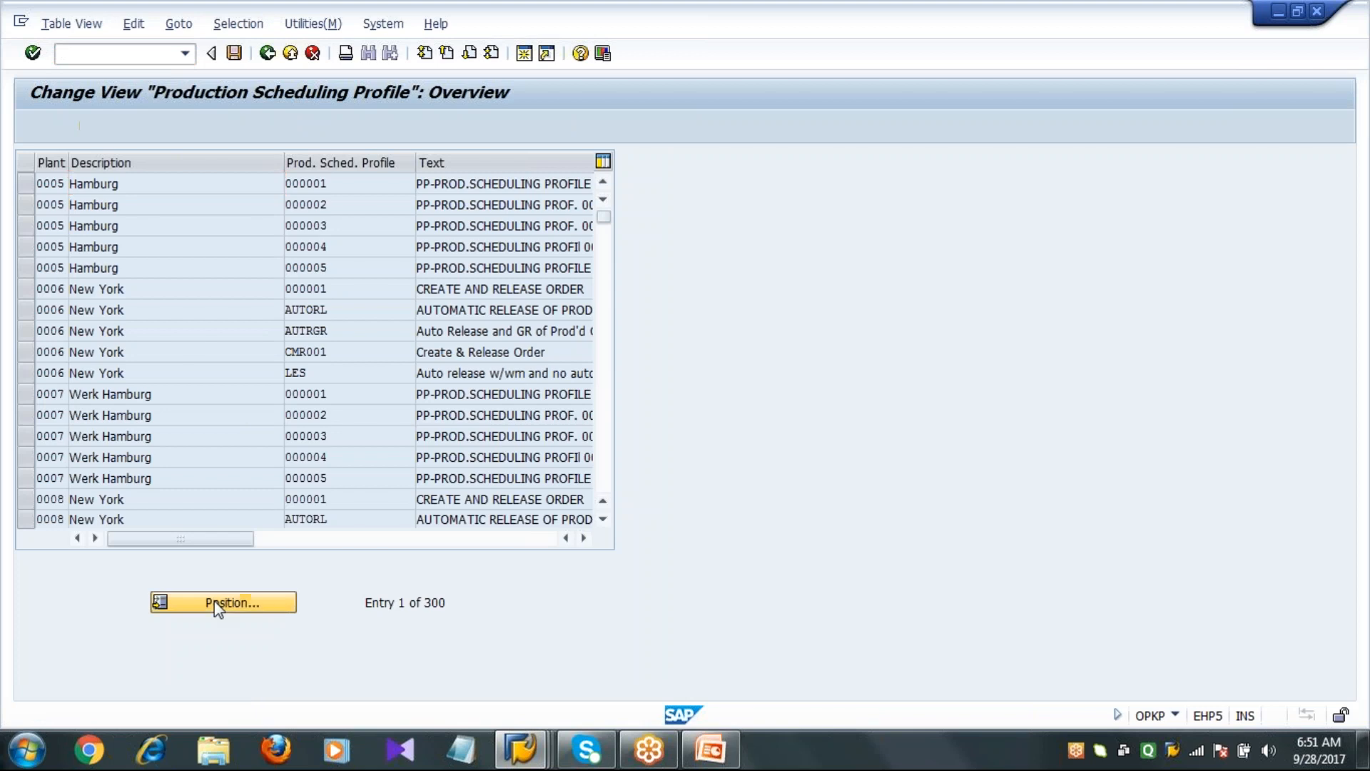
click(217, 603)
text(1000)
key(Tab)
text(000)
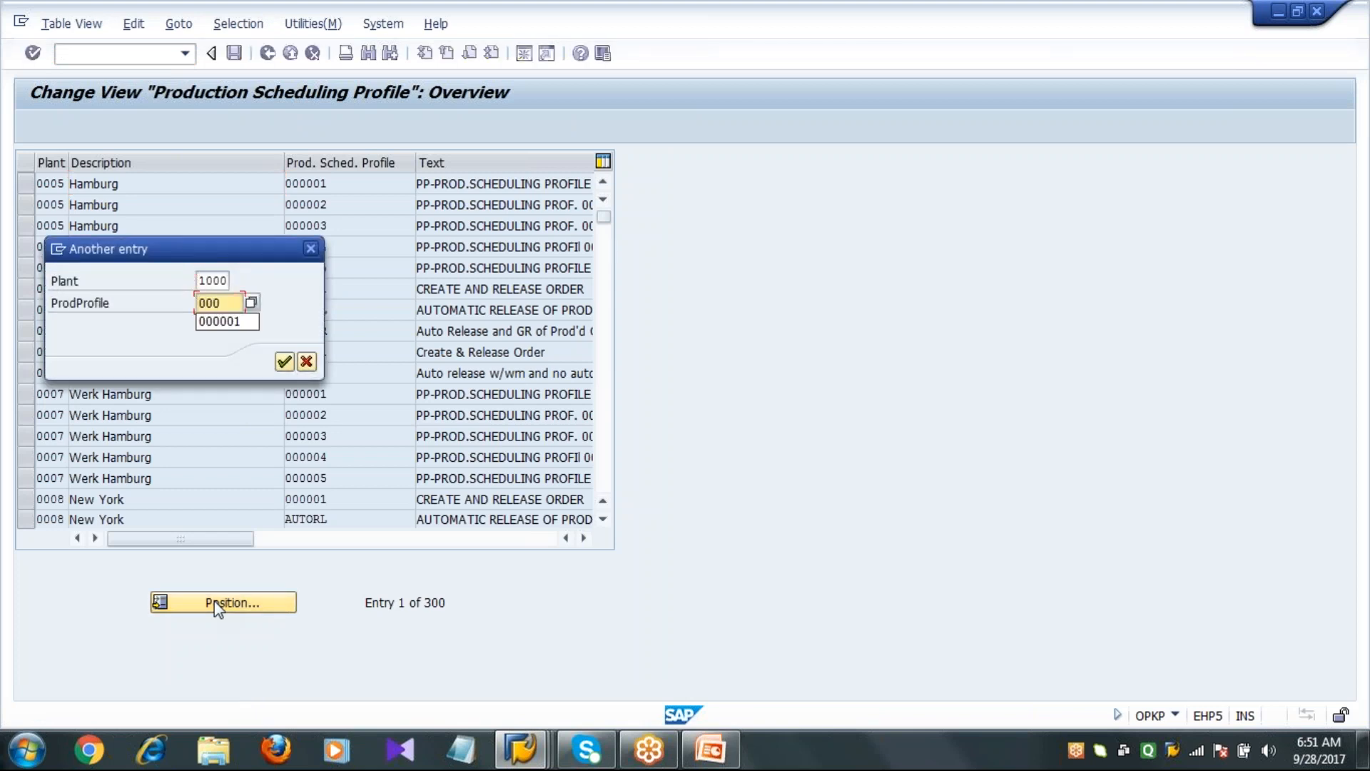
text(001)
key(Return)
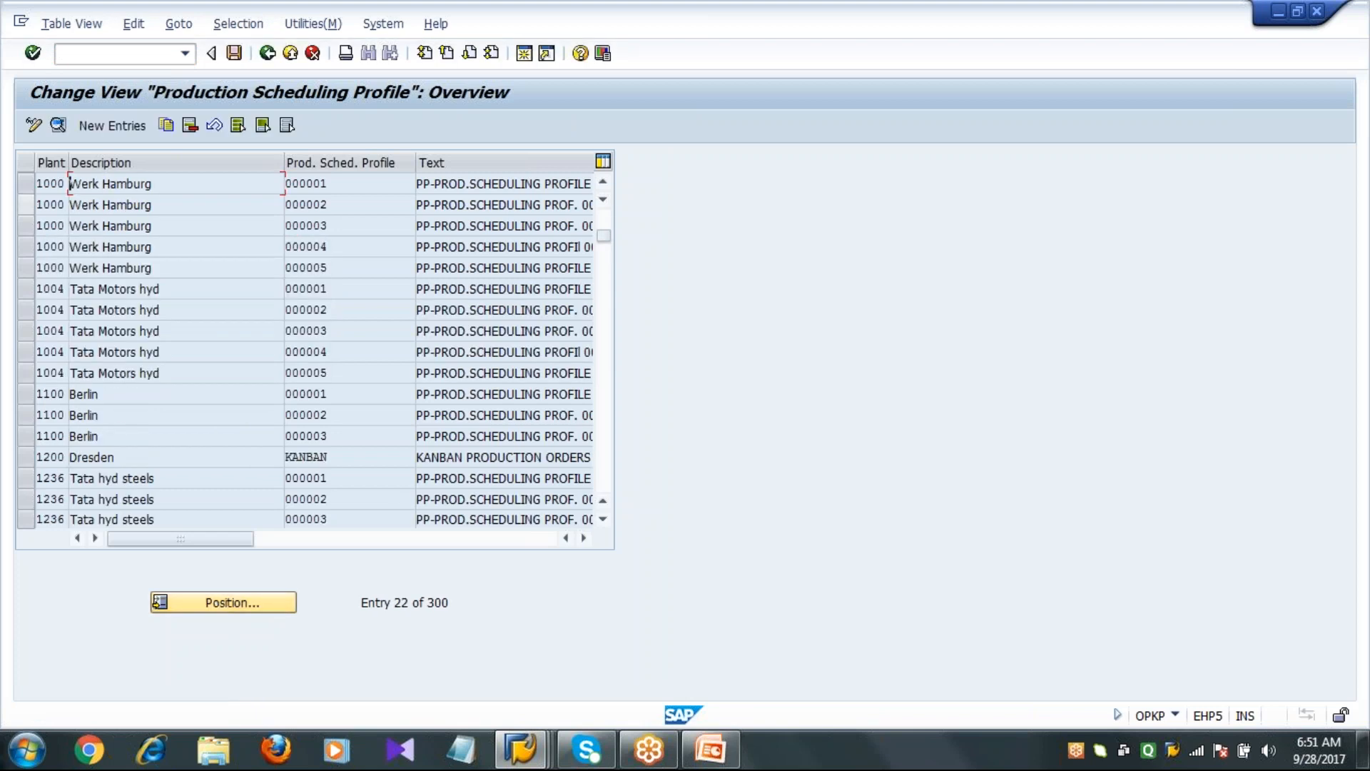
Set automatic batch creation in the profile's details to 2, at order release, and save it with the proposed customizing request
click(25, 184)
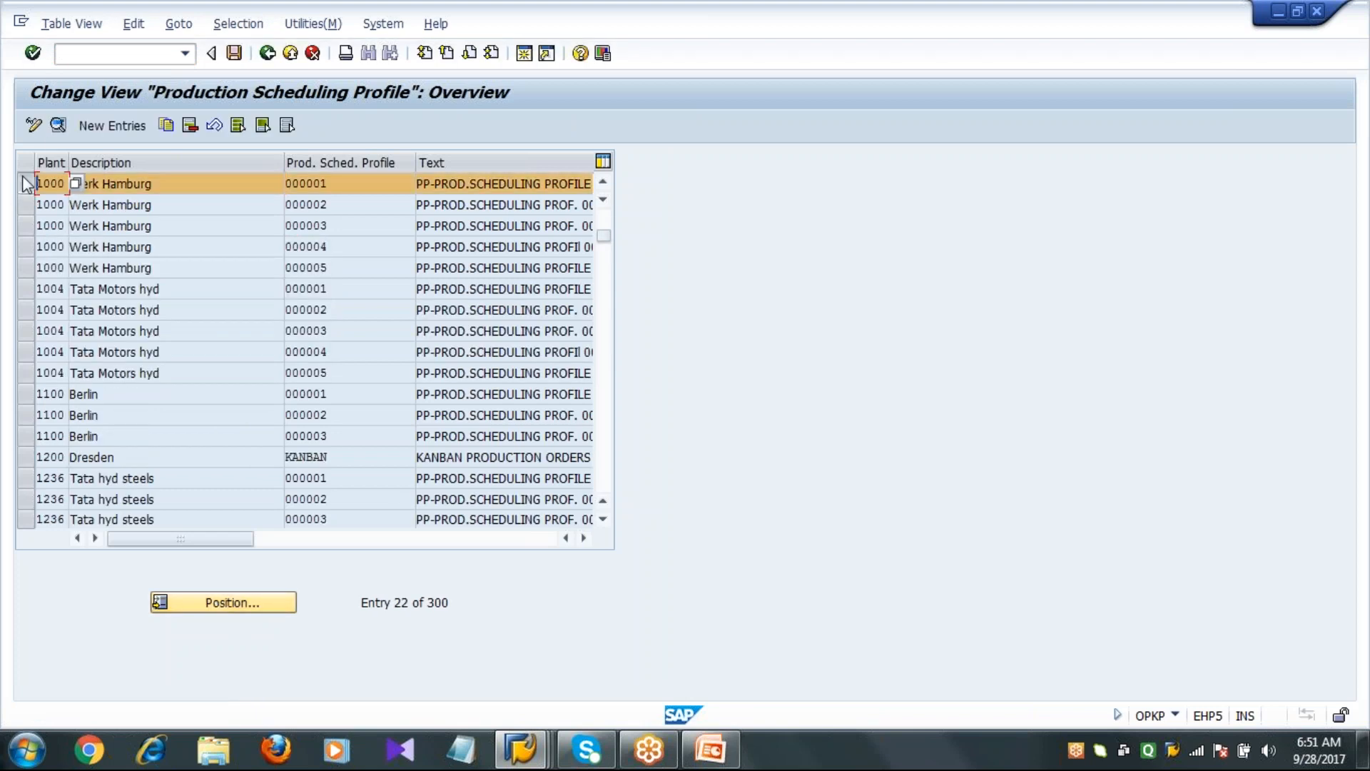
click(58, 126)
scroll(353, 285, down, 5)
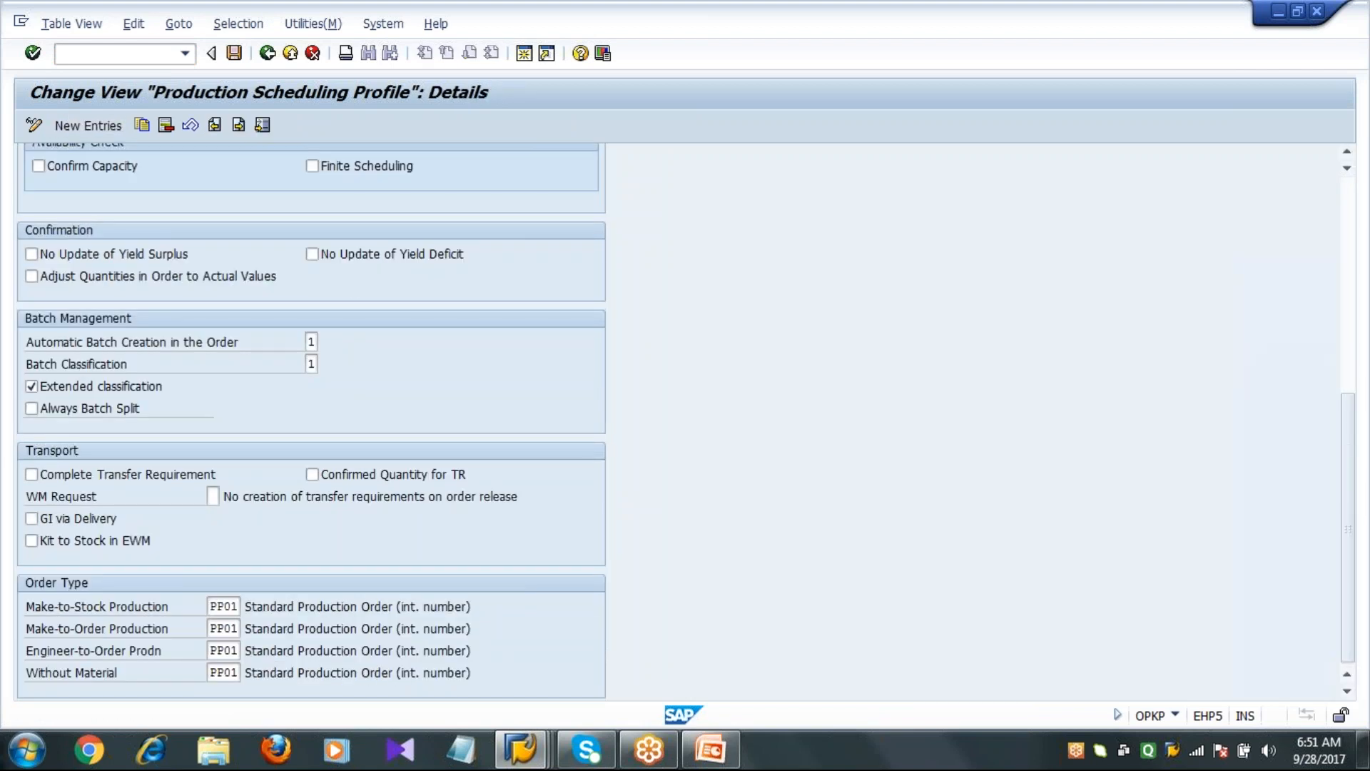
click(311, 342)
click(326, 344)
click(243, 266)
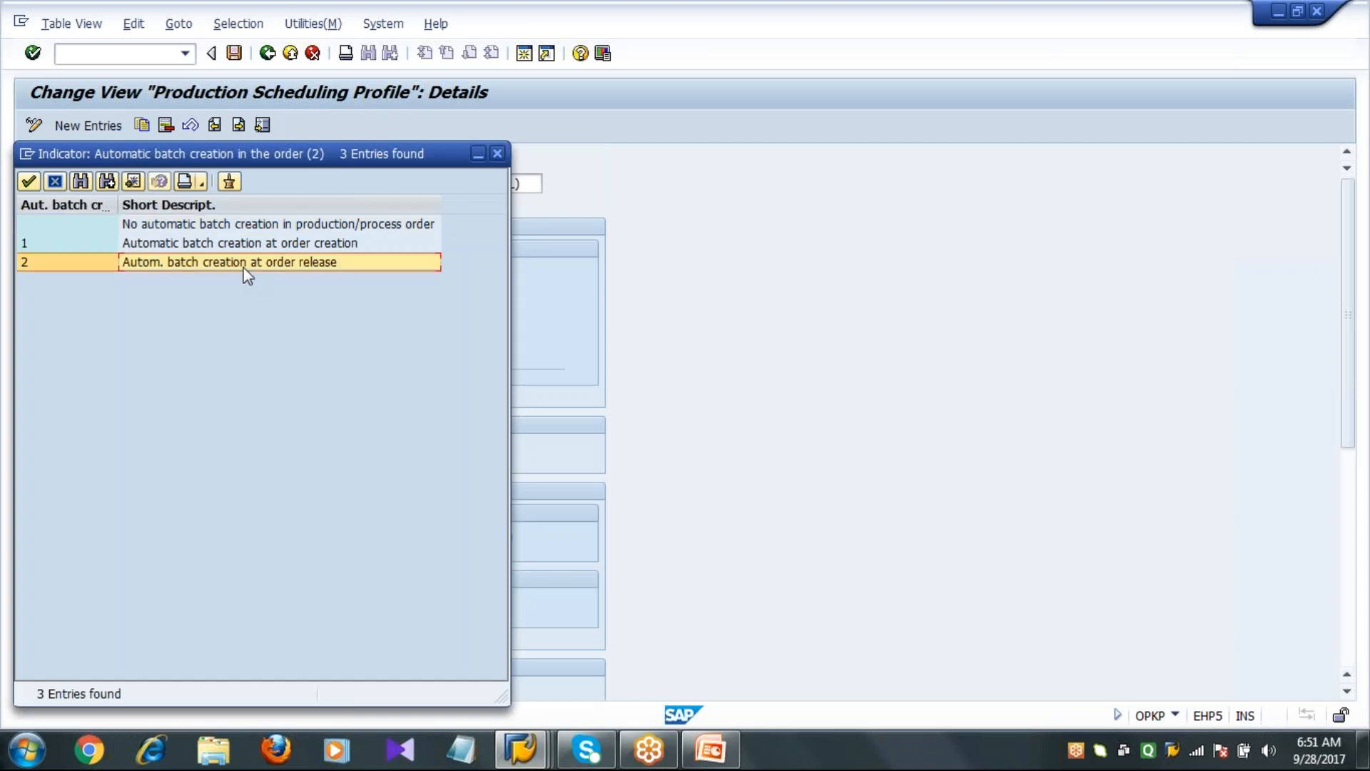
double_click(244, 262)
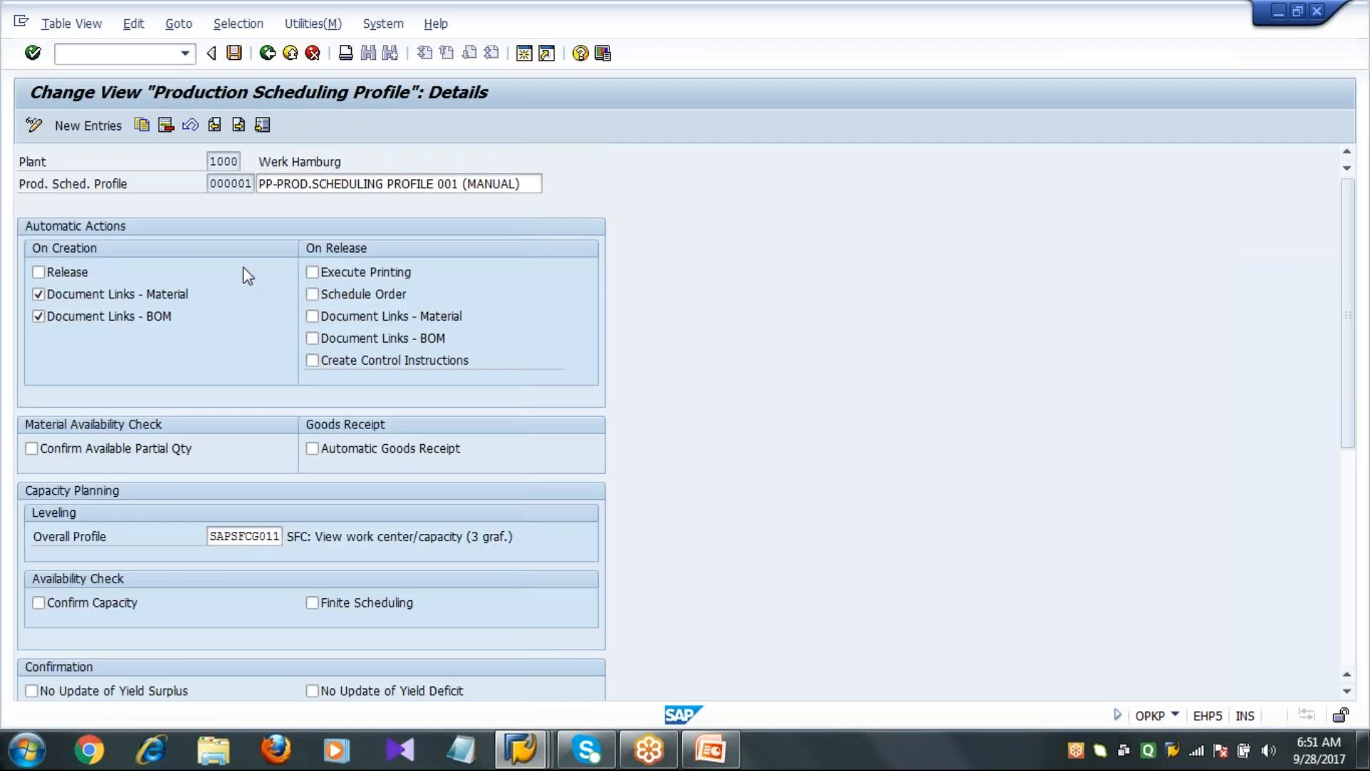
scroll(246, 275, down, 5)
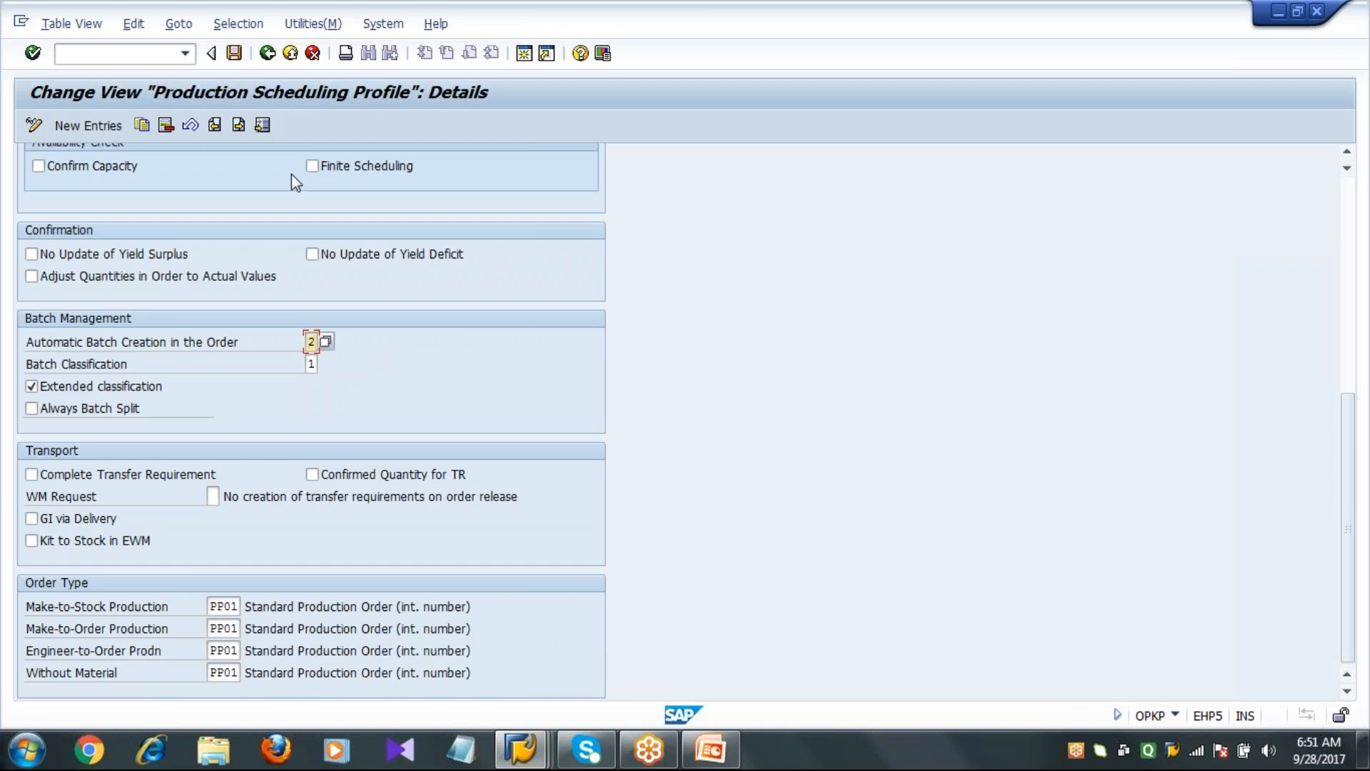
click(234, 57)
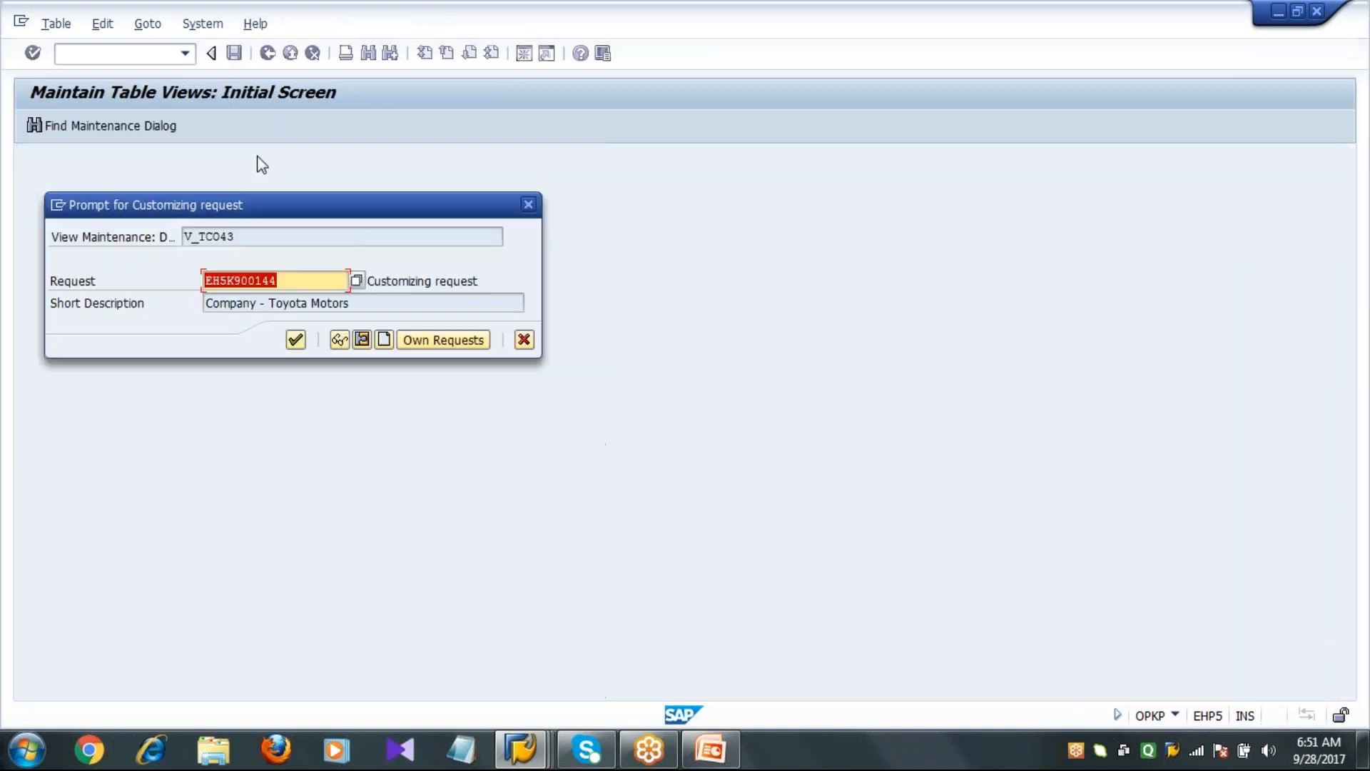
click(293, 340)
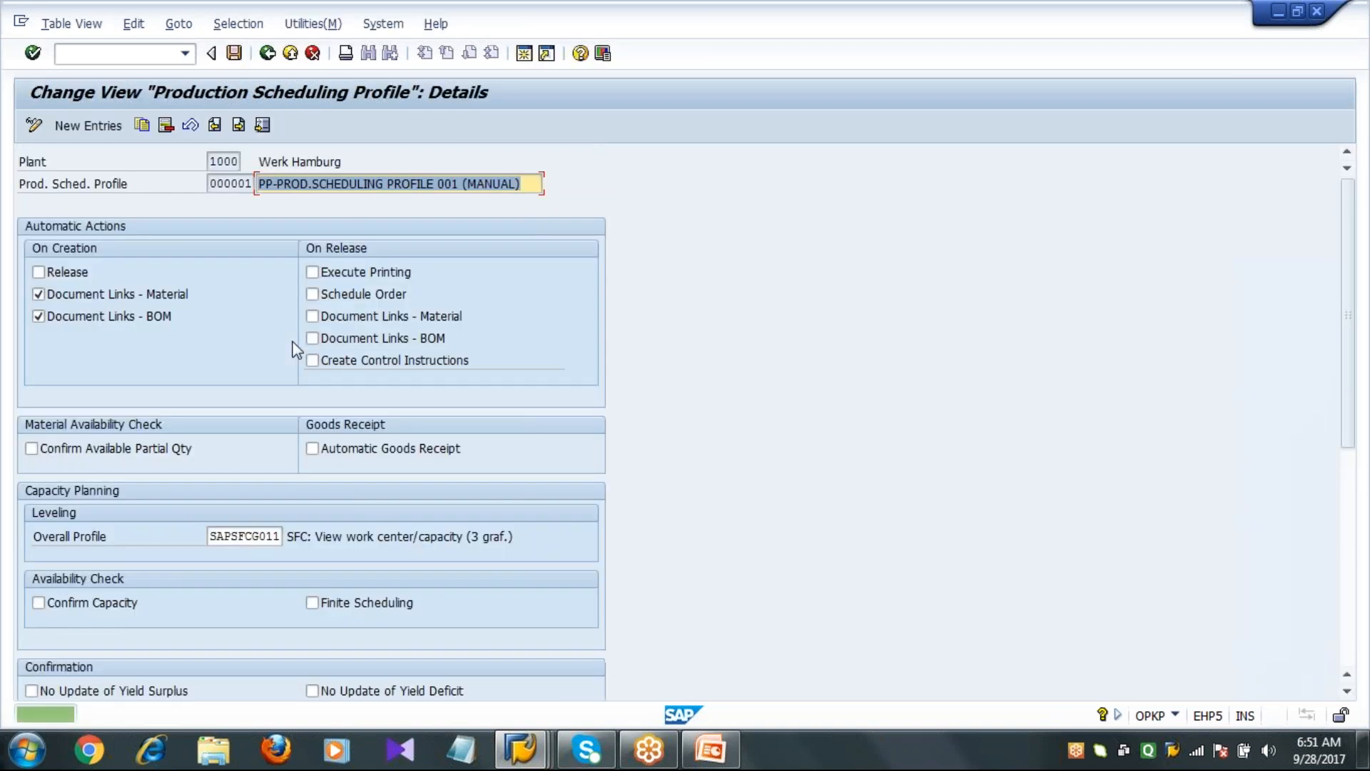
Leave the profile customizing and start a PP01 production order in CO01 for material 2357 with production and planning plant 1000
click(267, 53)
click(268, 54)
text(CO01)
key(Return)
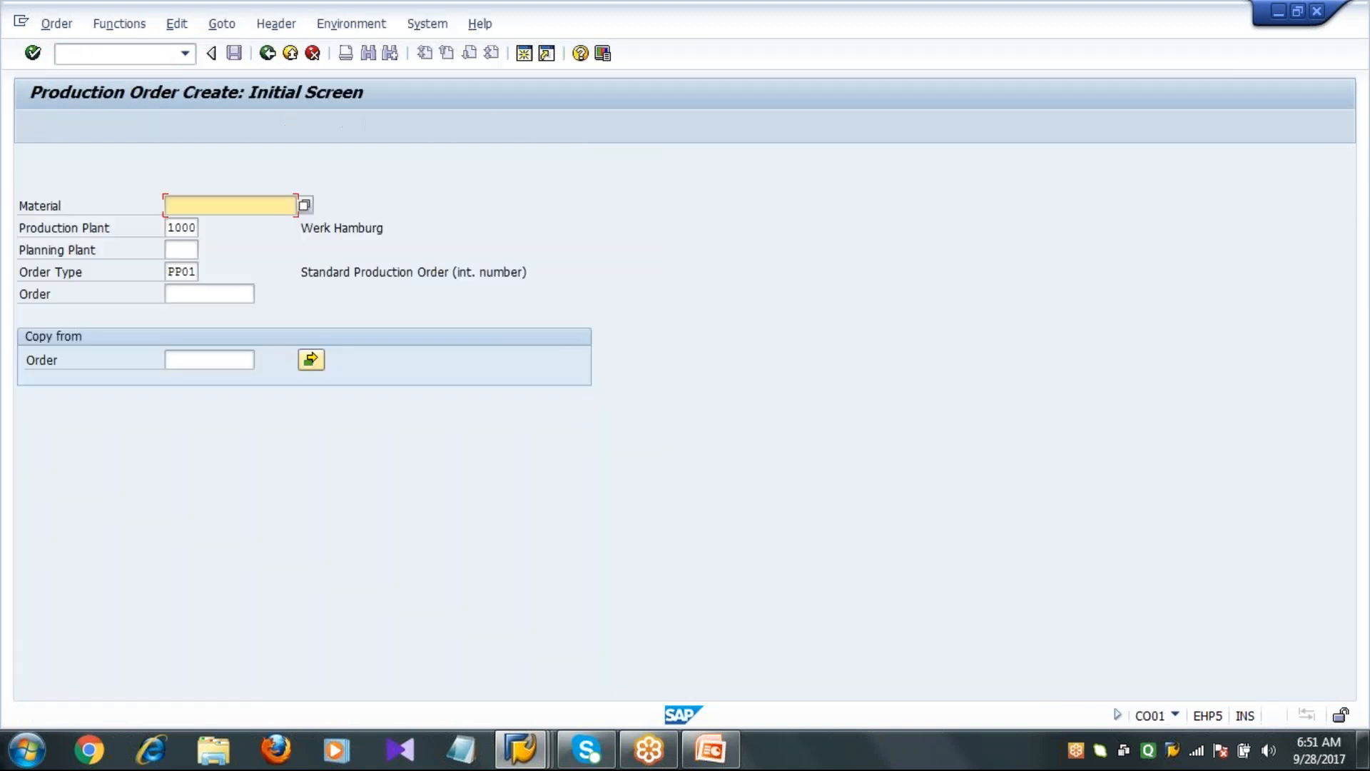
key(Down)
key(Return)
key(Tab)
key(Tab)
key(Down)
key(Return)
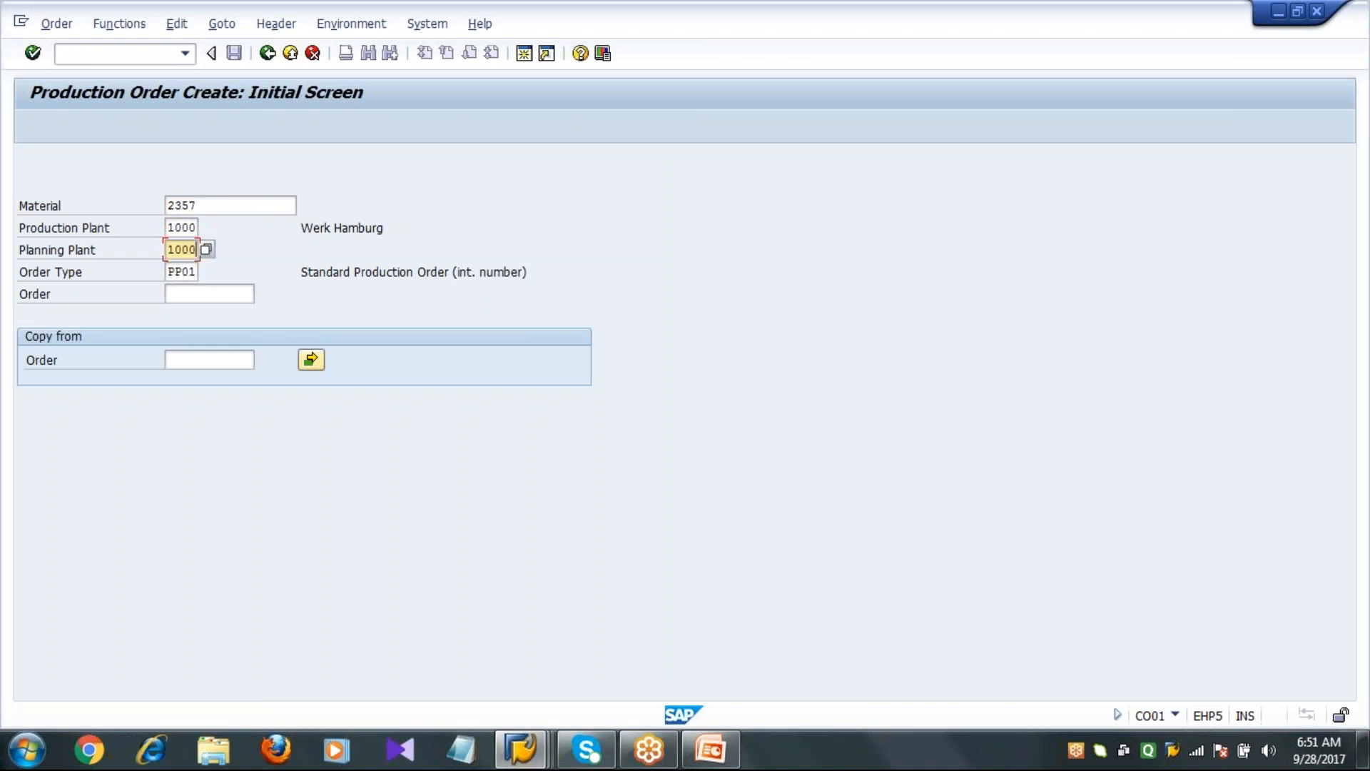
Open the new order's header and enter a total quantity of 100 KG together with its basic dates
key(Return)
key(Down)
key(Return)
key(Down)
key(Down)
key(Return)
key(Return)
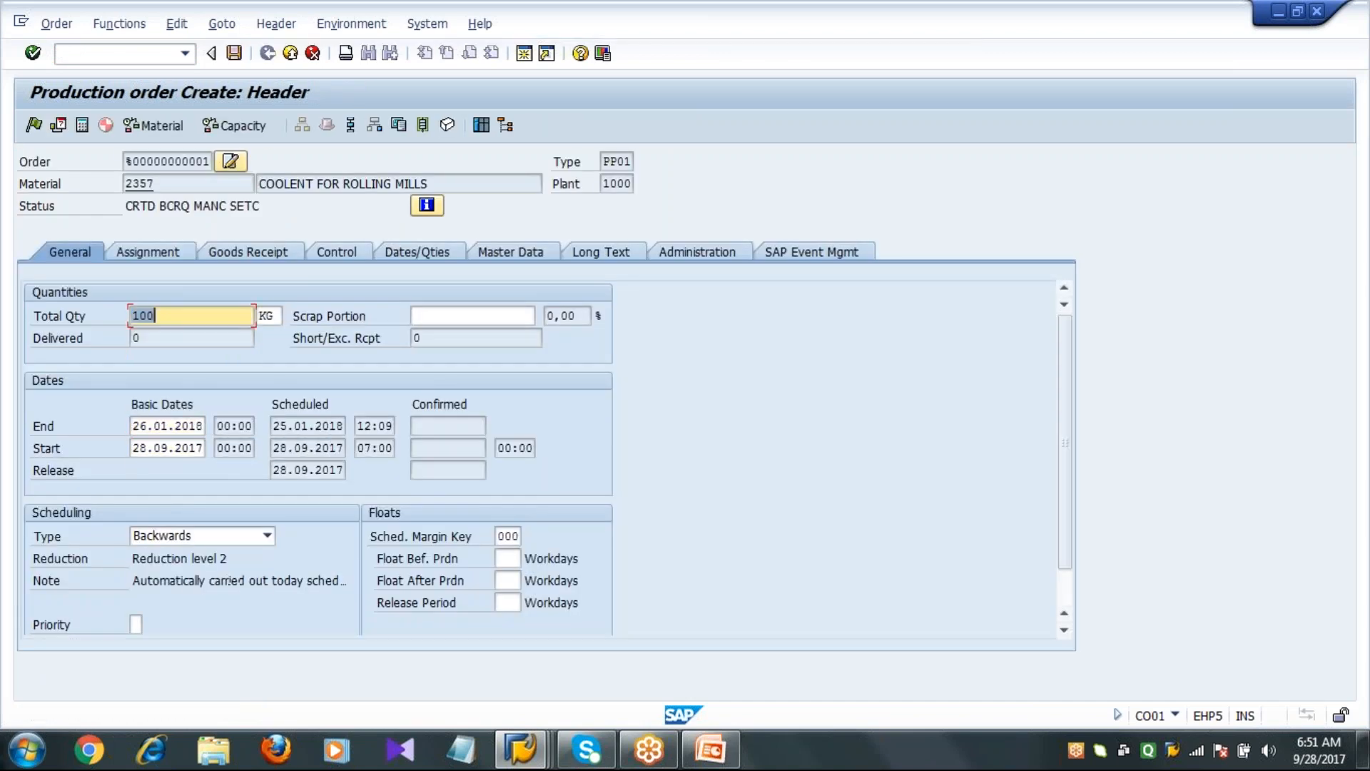
Check the batch field in the order's goods receipt data and save the production order
click(247, 246)
click(483, 523)
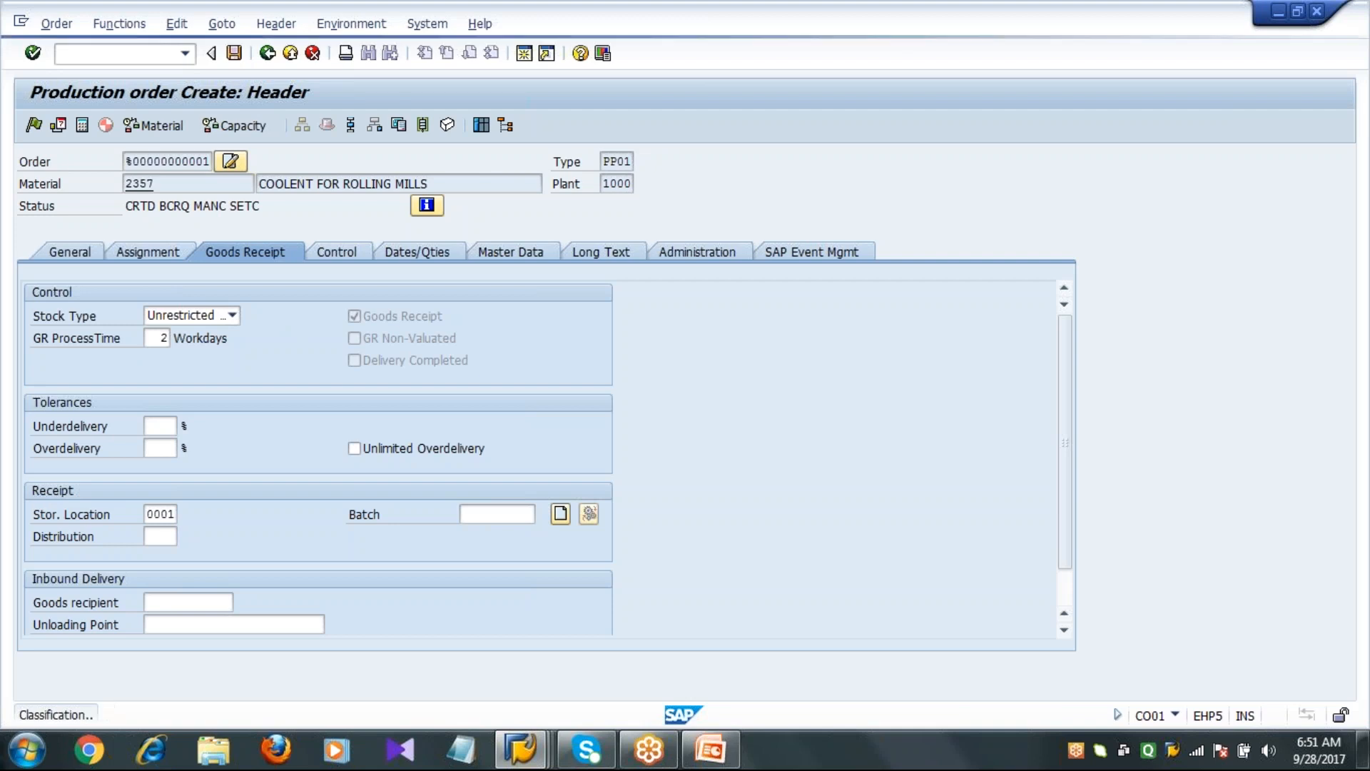
Open the saved production order for changes in transaction CO02
click(144, 57)
text(/nco02)
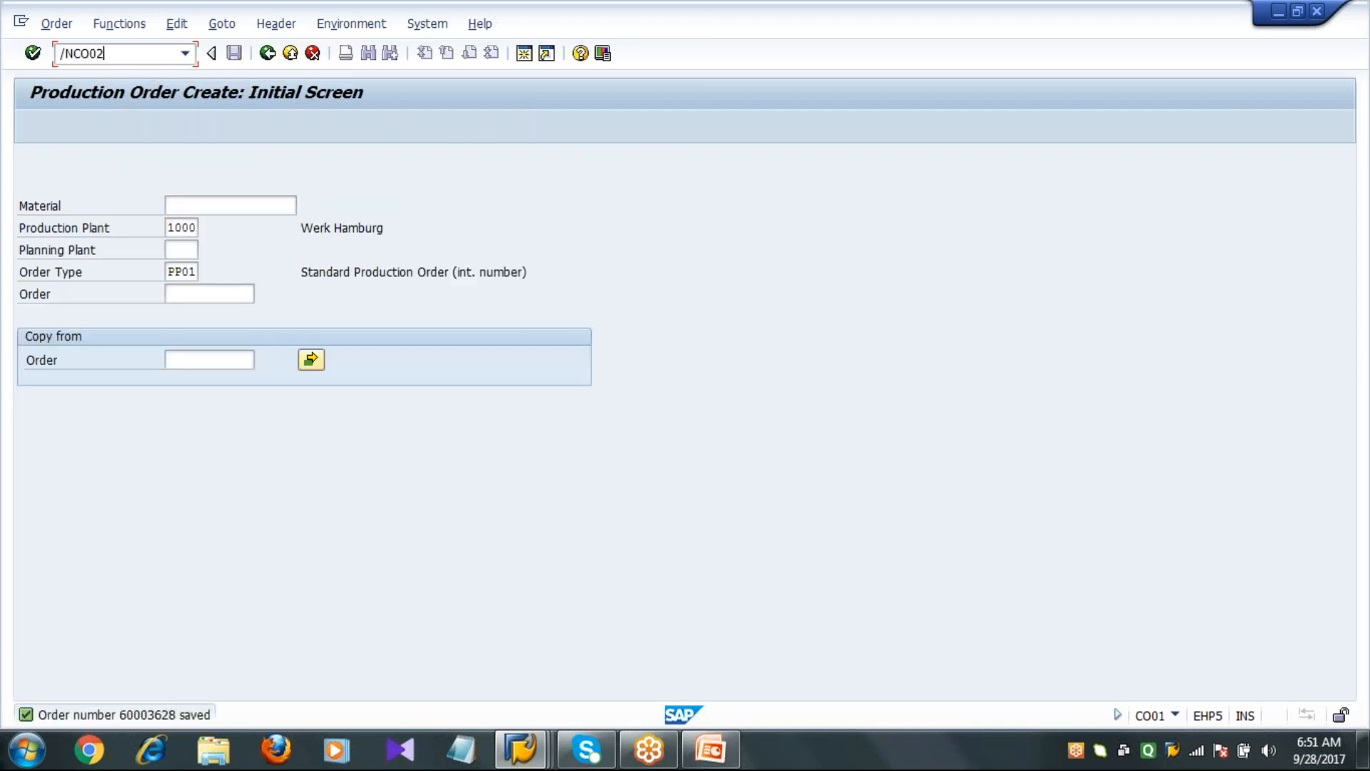
key(Return)
key(Return)
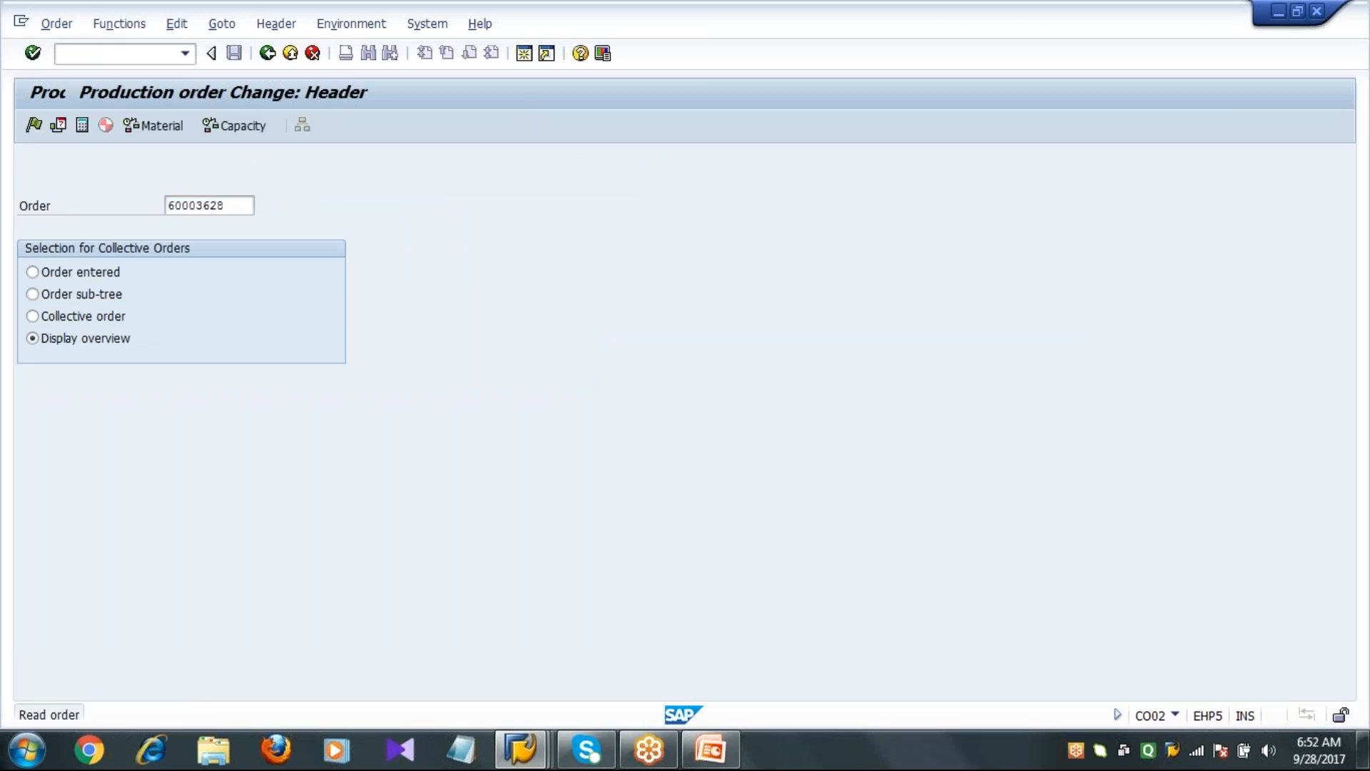
Release the production order and check the batch field in its goods receipt data before and after the release
click(229, 252)
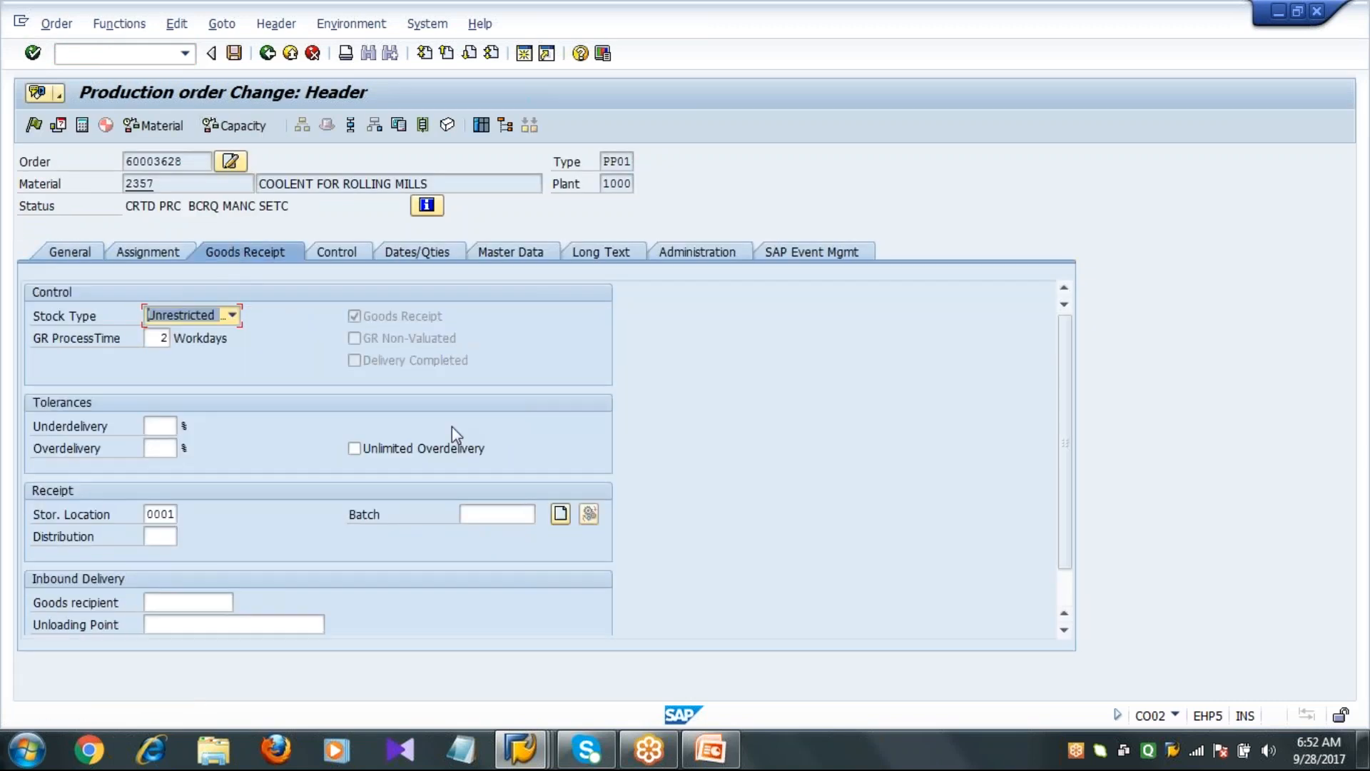
click(499, 514)
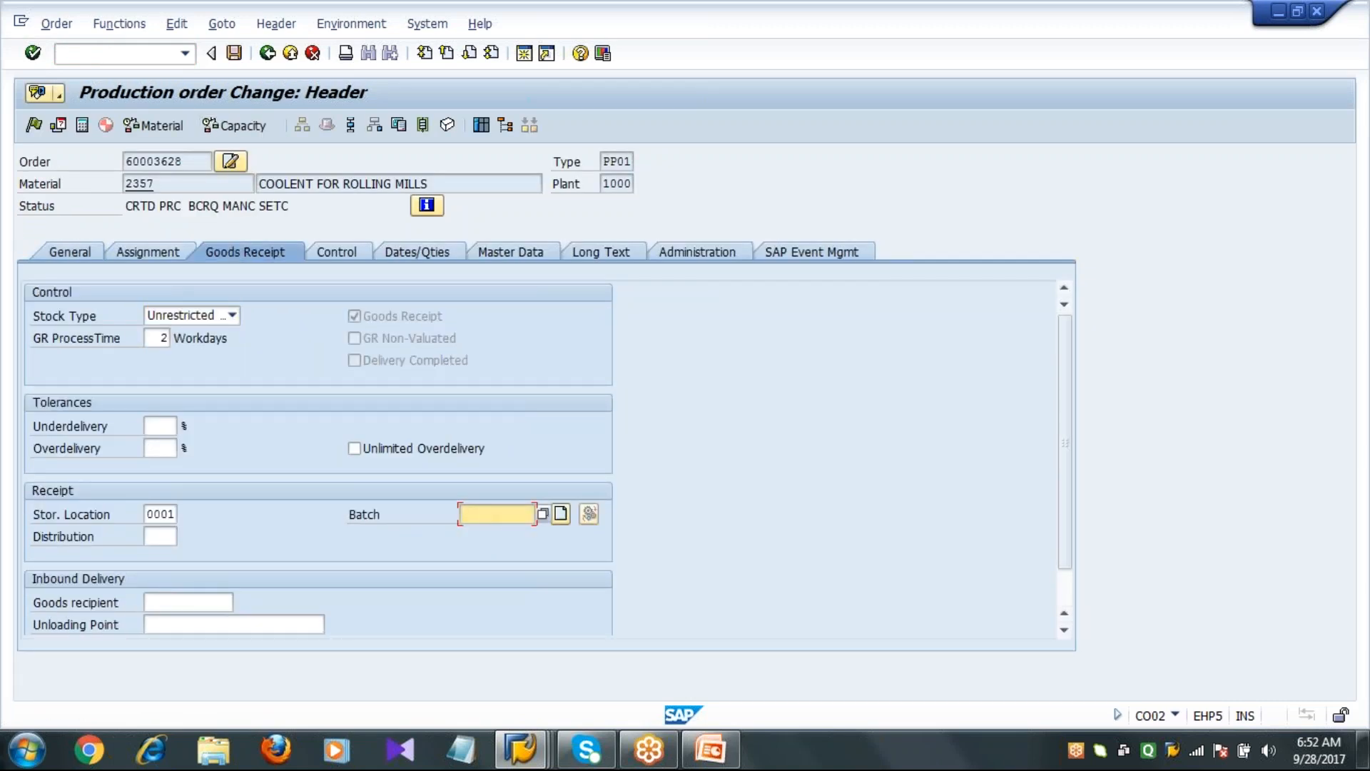
click(34, 127)
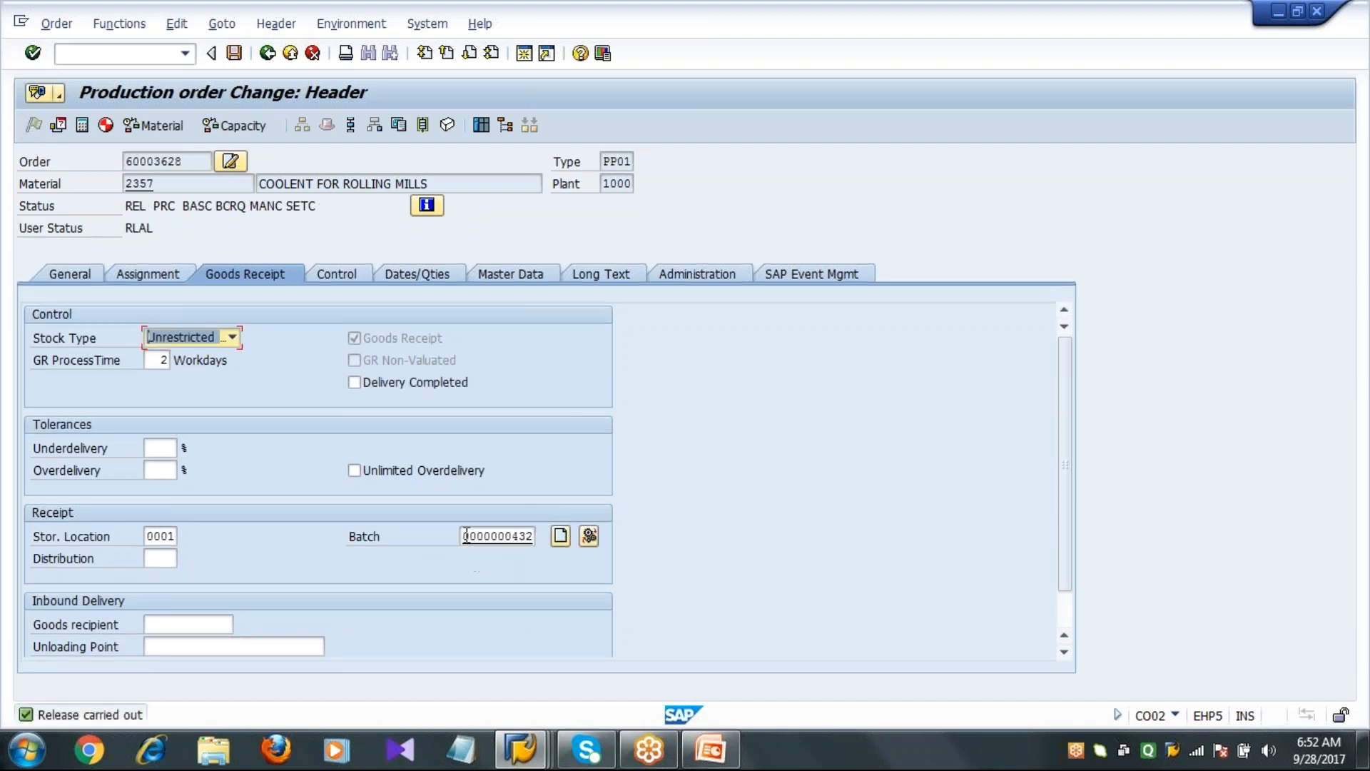
click(466, 535)
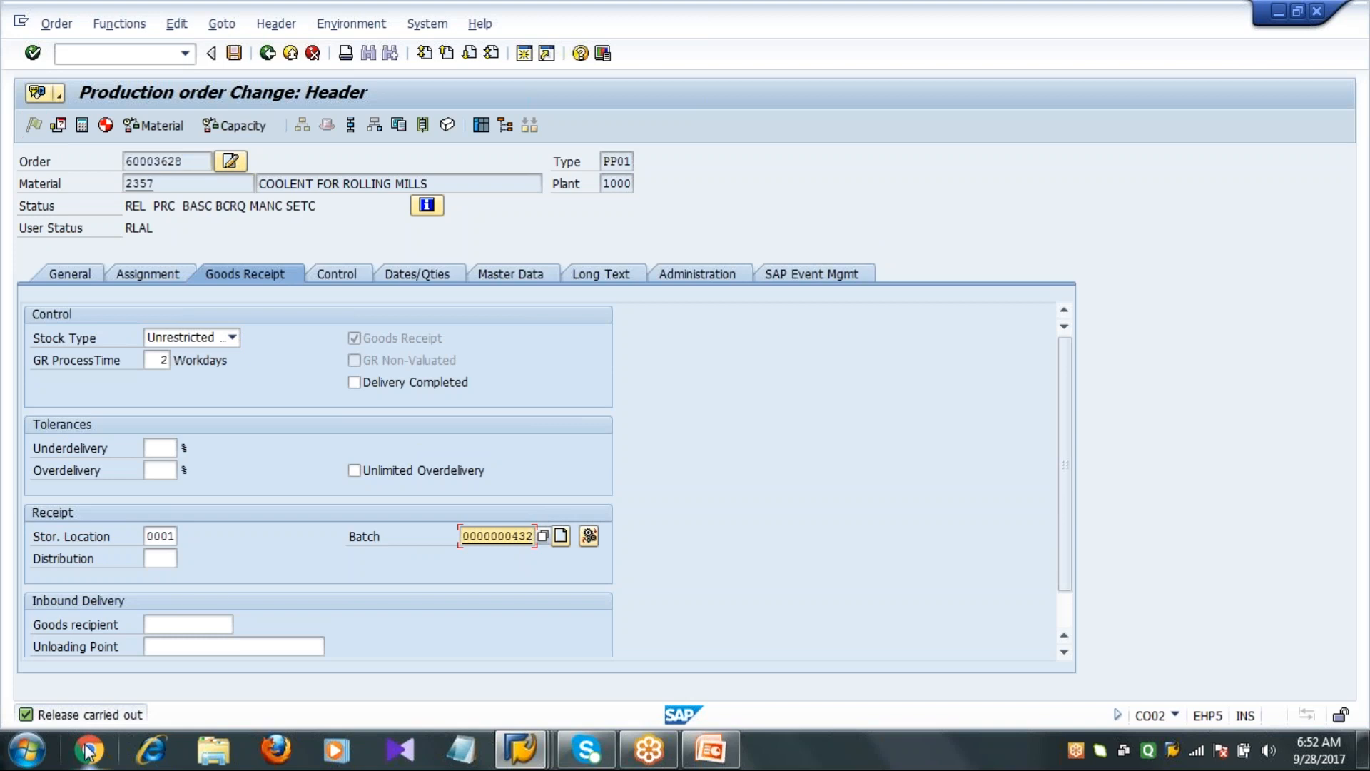
Save the released production order and open transaction MB1A for a goods issue
click(234, 53)
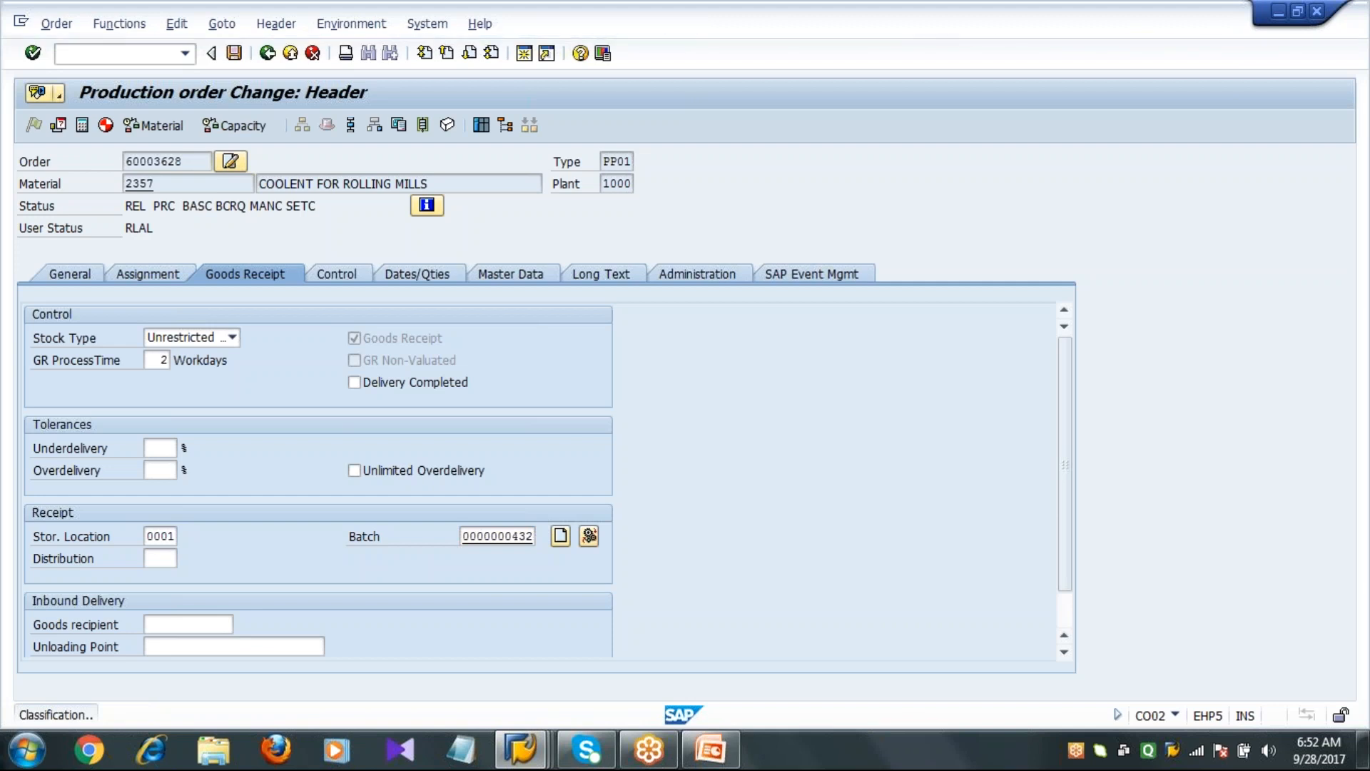
click(167, 55)
text(/NMB1A)
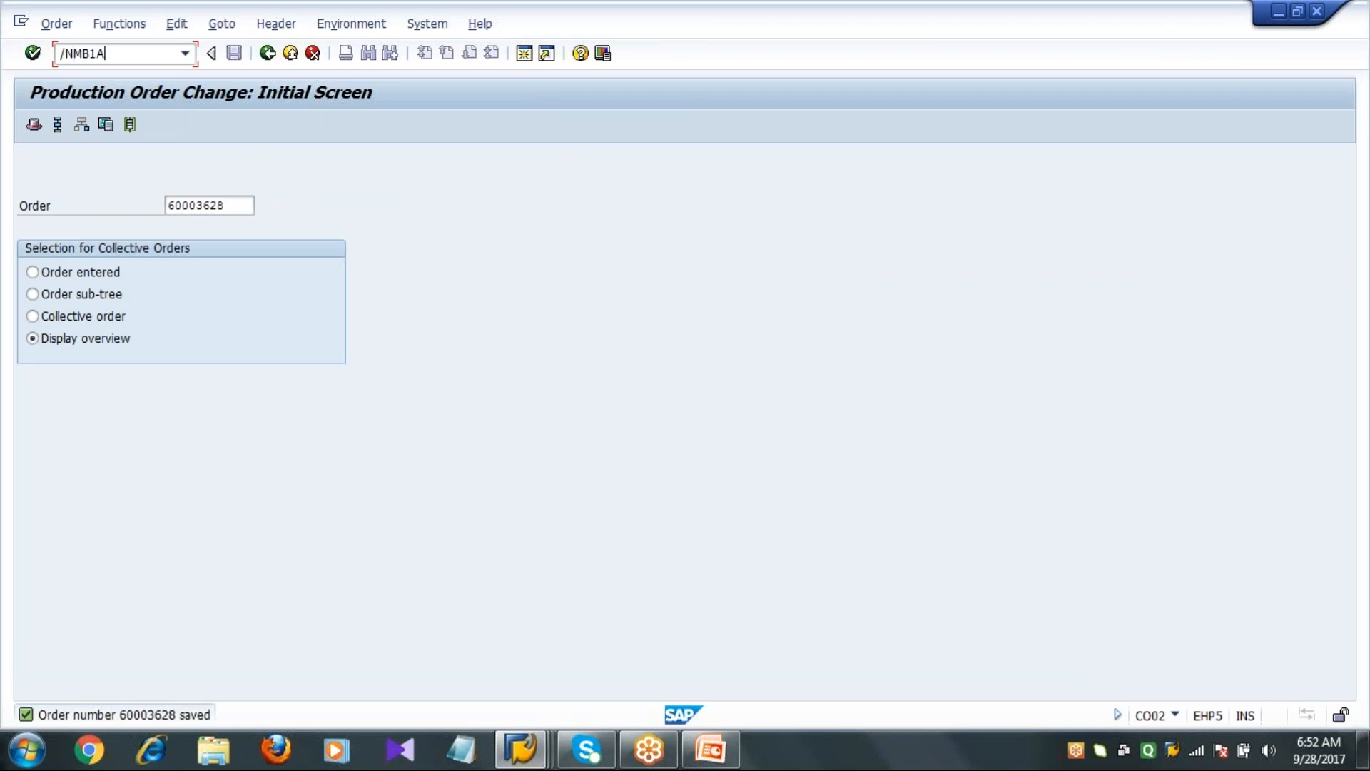
key(Return)
Adopt the component items from reservation 71506 and post the goods issue to the production order
click(180, 127)
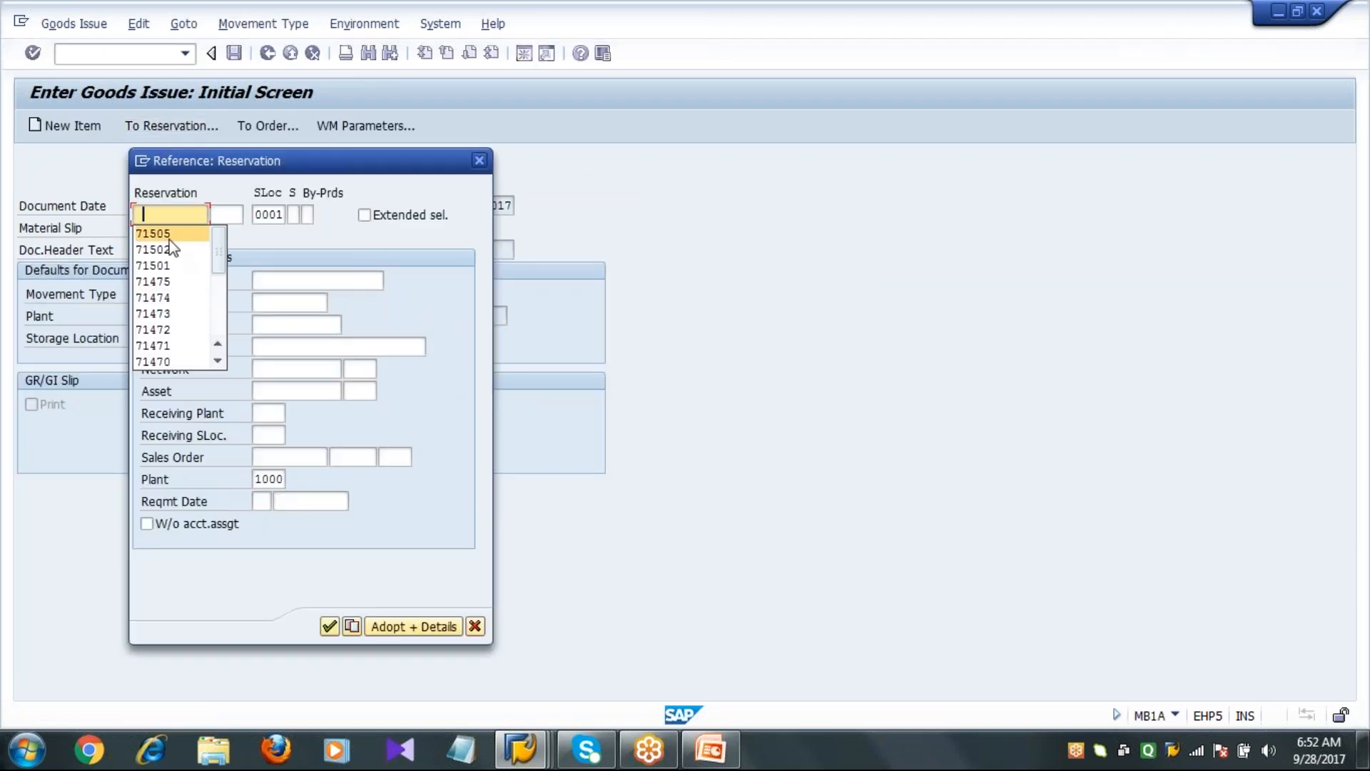
text(71506)
key(Return)
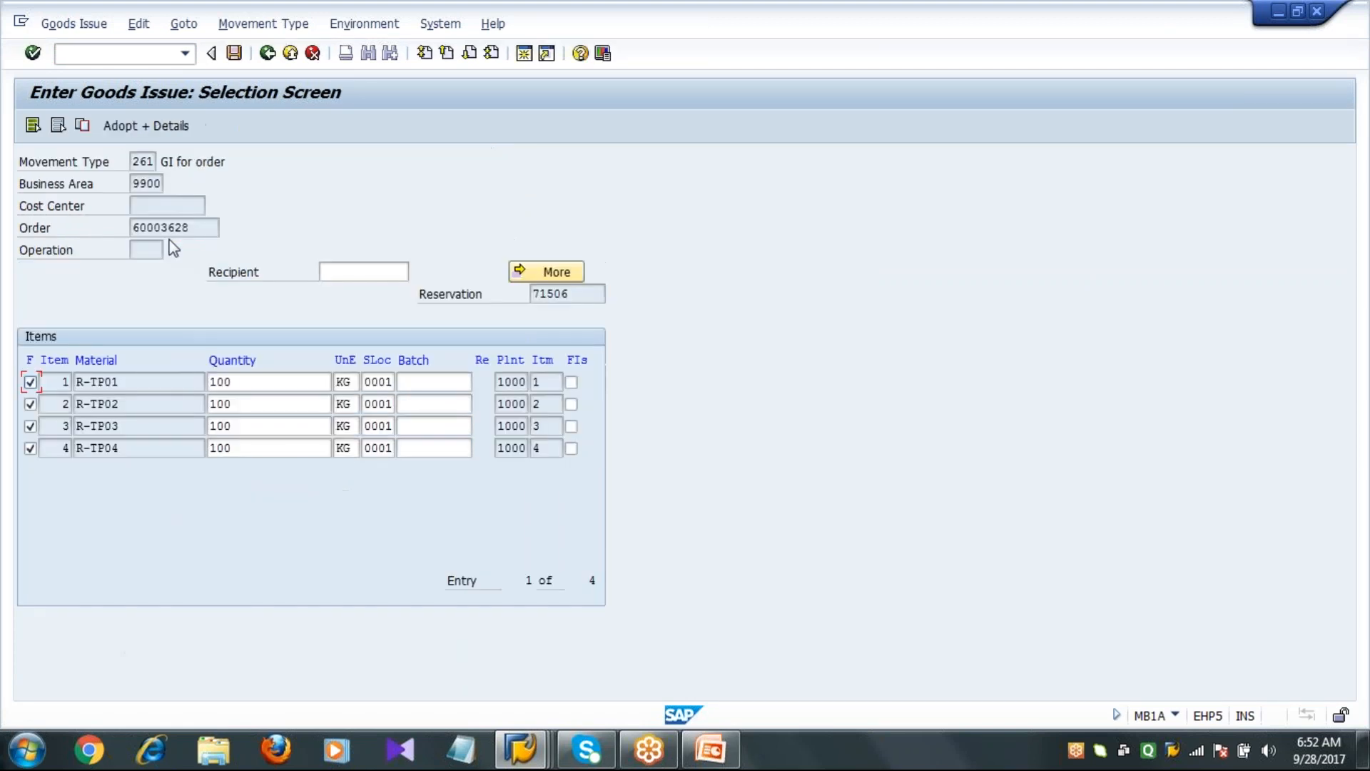
click(234, 53)
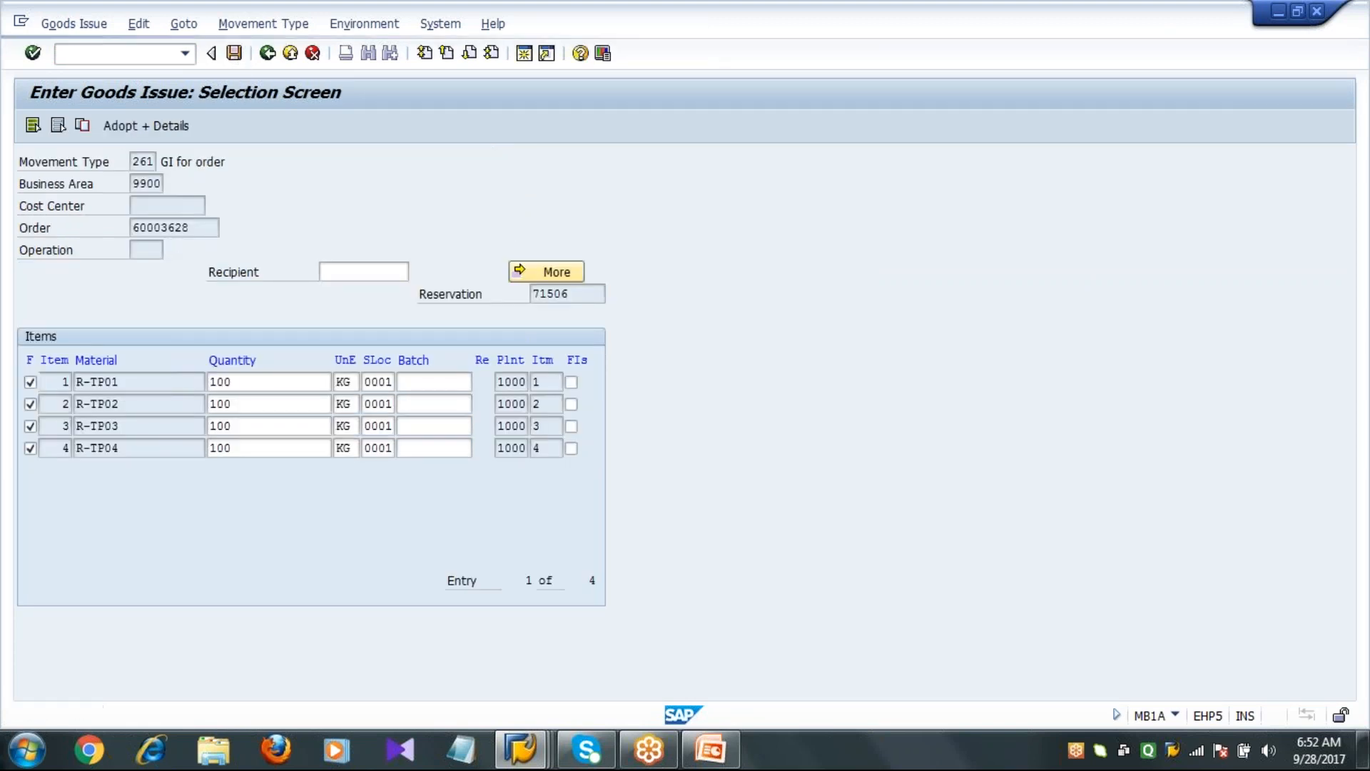
Open the released production order for confirmation in transaction CO15
text(/nCO15)
key(Return)
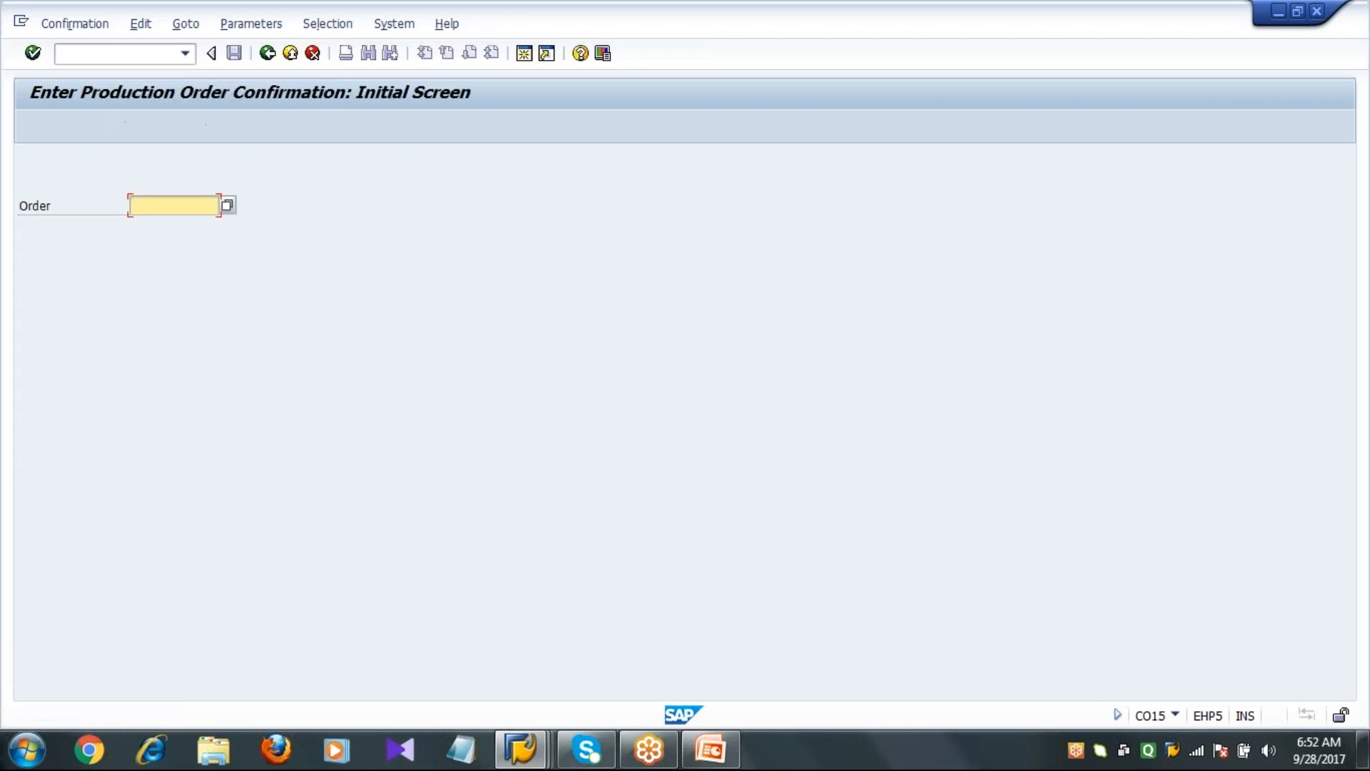
key(Down)
key(Return)
key(BackSpace)
text(8)
key(Return)
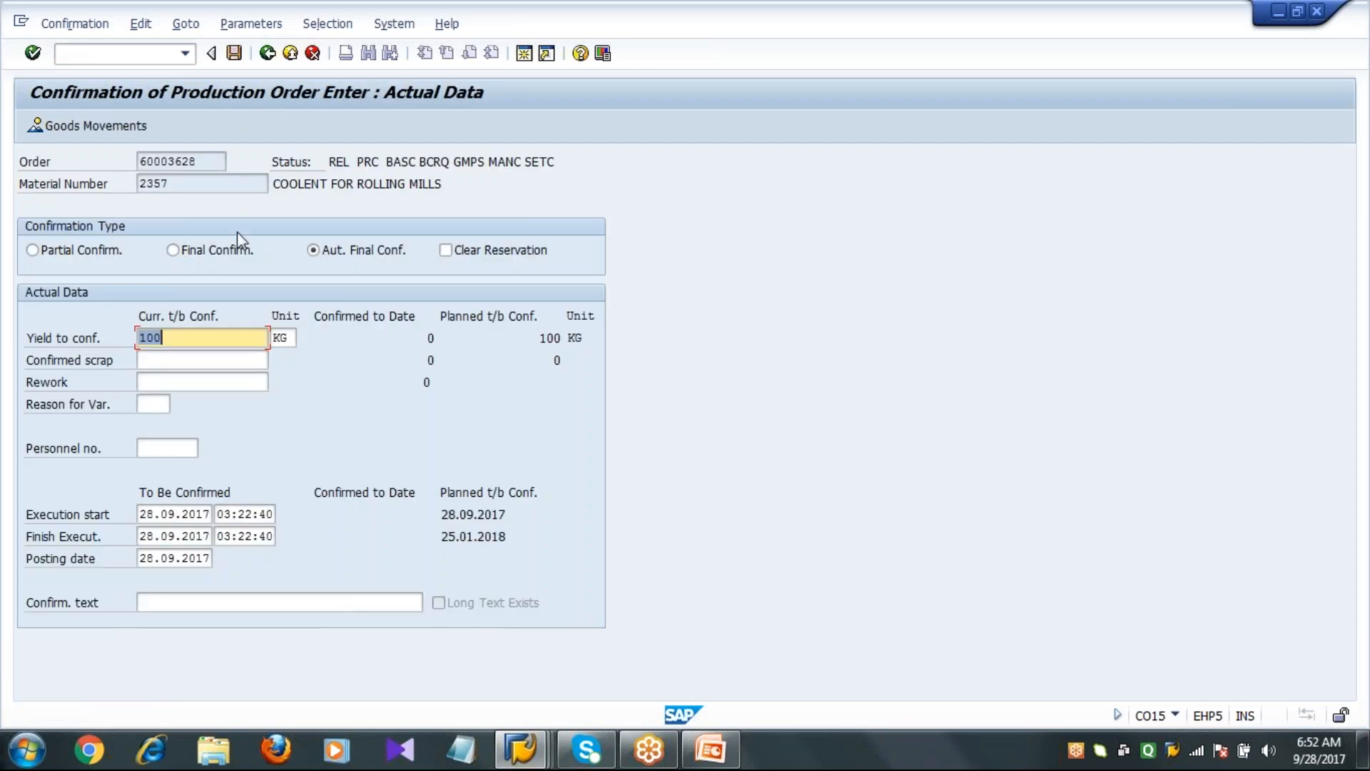
Set the confirmation type to Final Confirm. with Clear Reservation and save the order confirmation
click(213, 251)
click(446, 249)
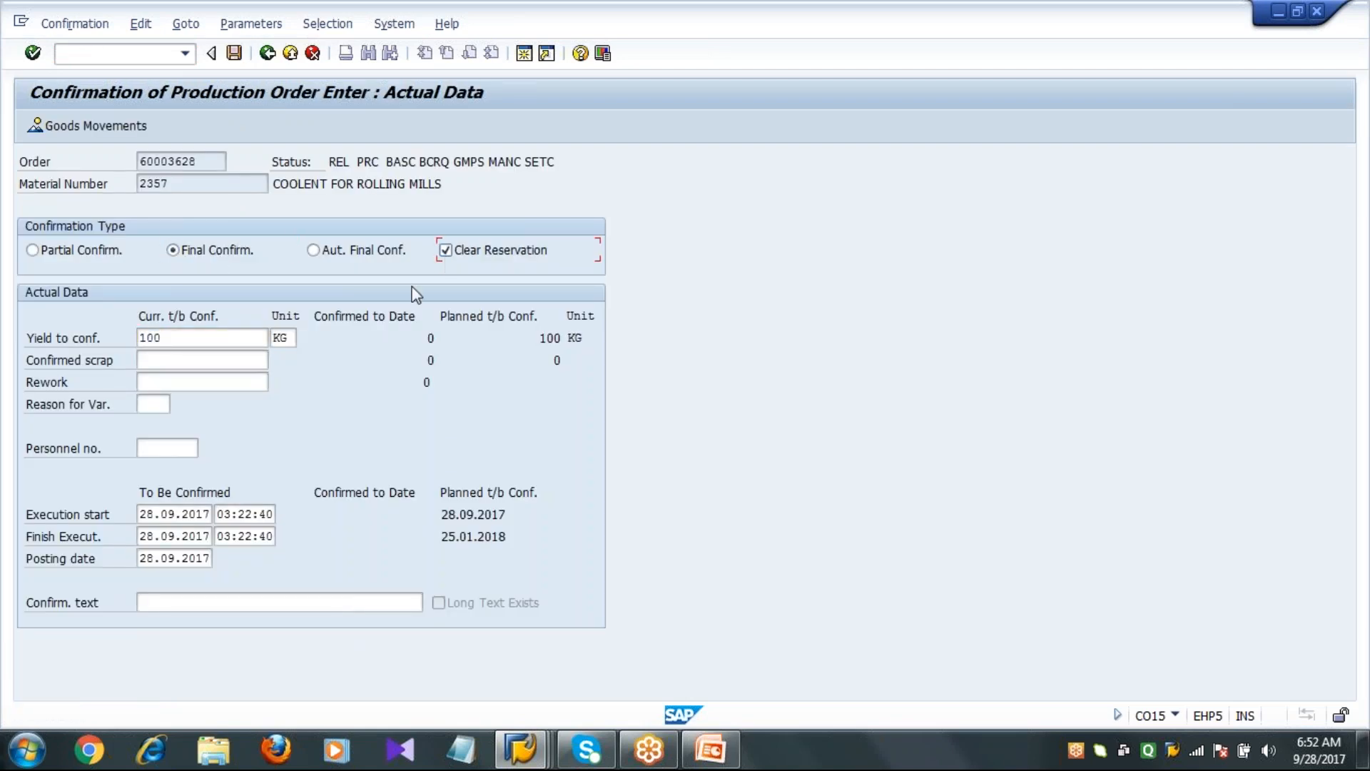
click(234, 54)
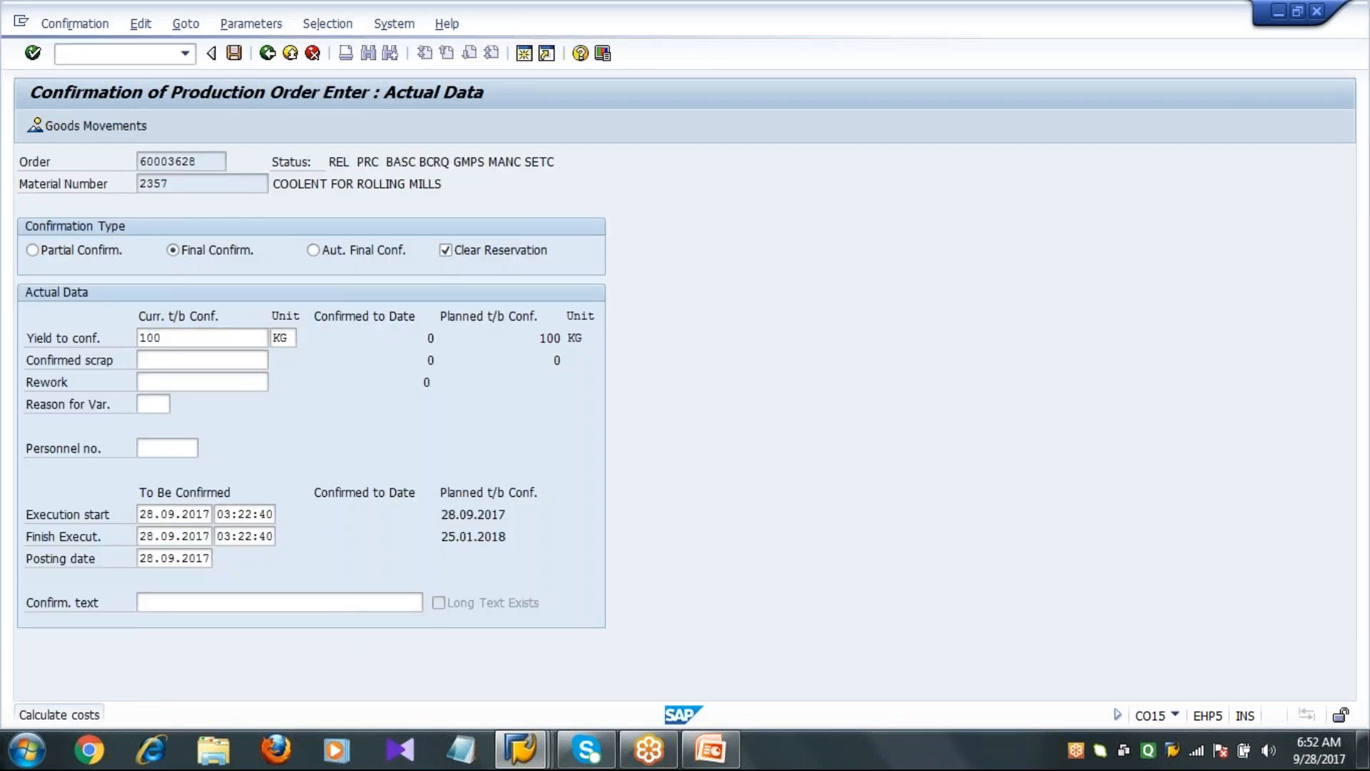
click(267, 53)
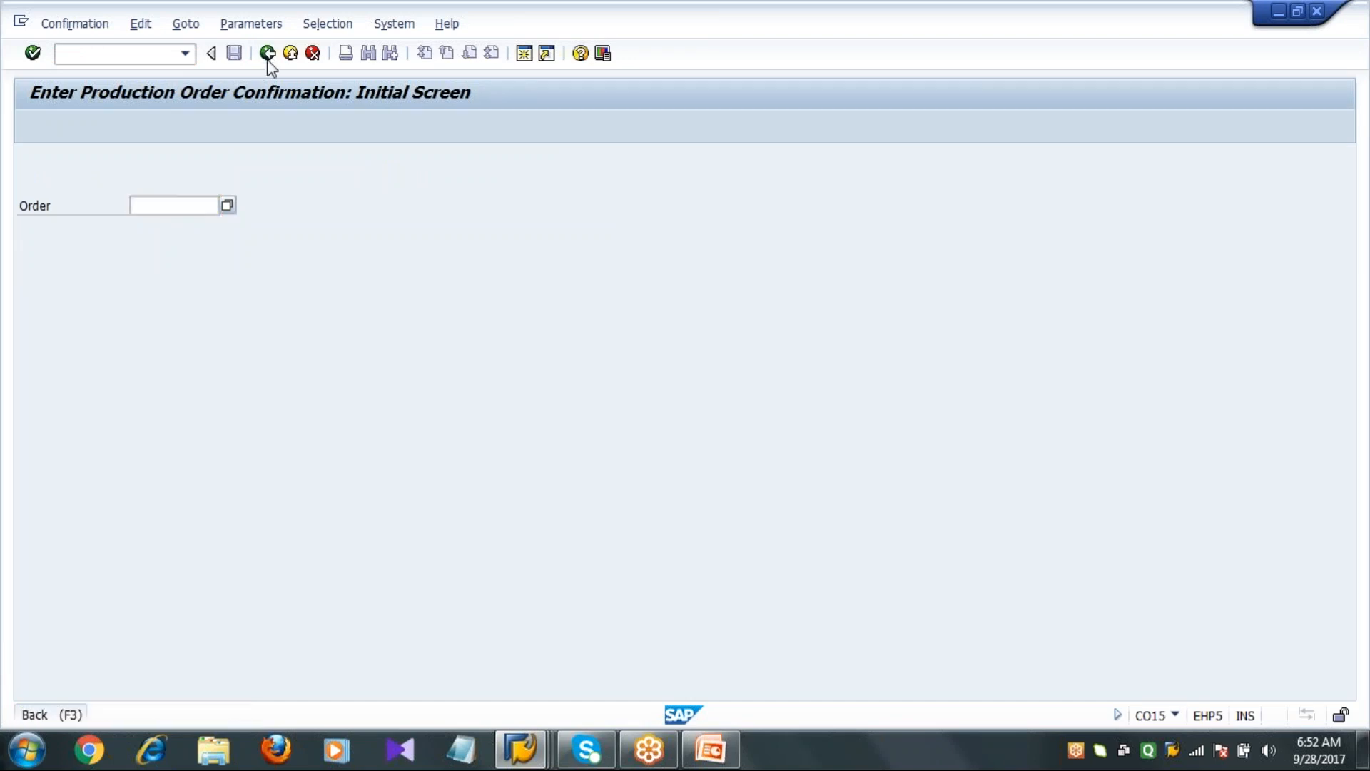
Load the confirmed production order for goods receipt in transaction MIGO and show the item's batch data
text(MIGO)
key(Return)
key(Down)
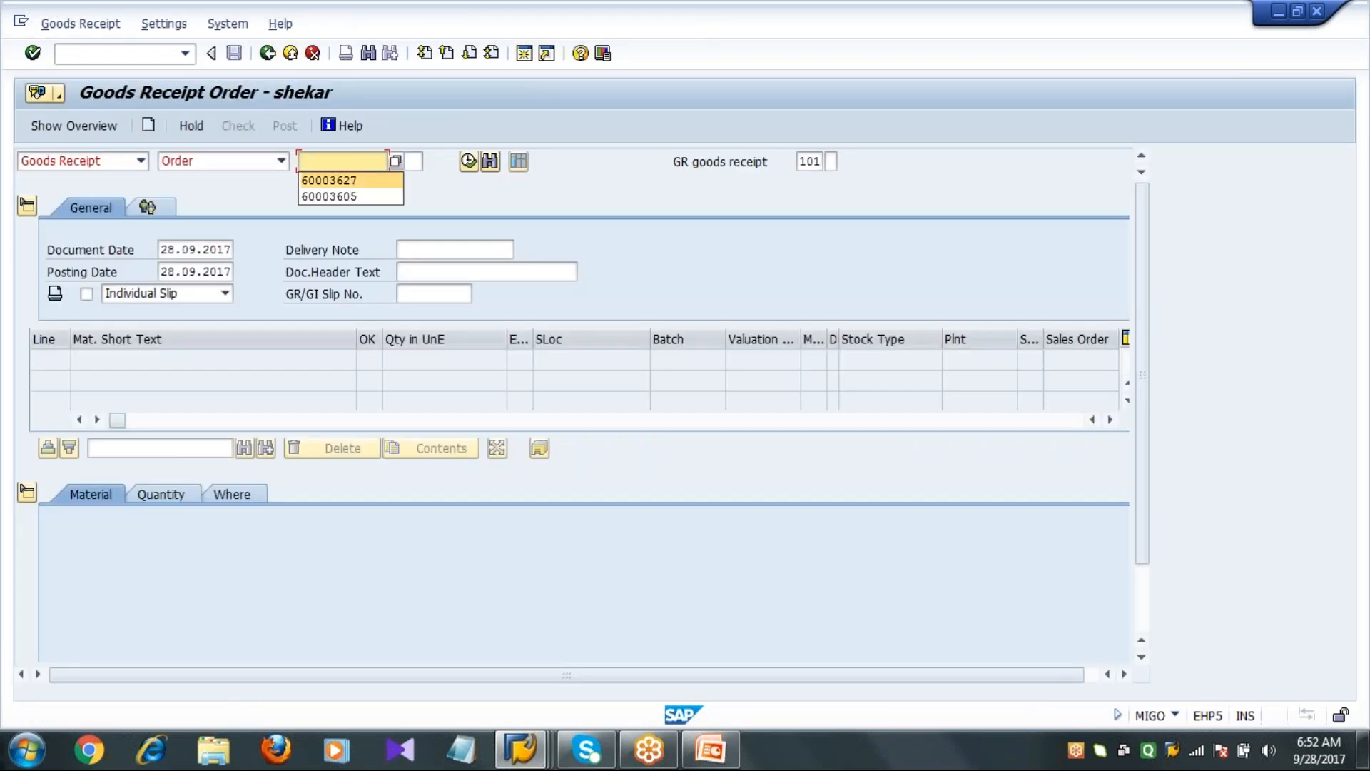
text(60003628)
key(Return)
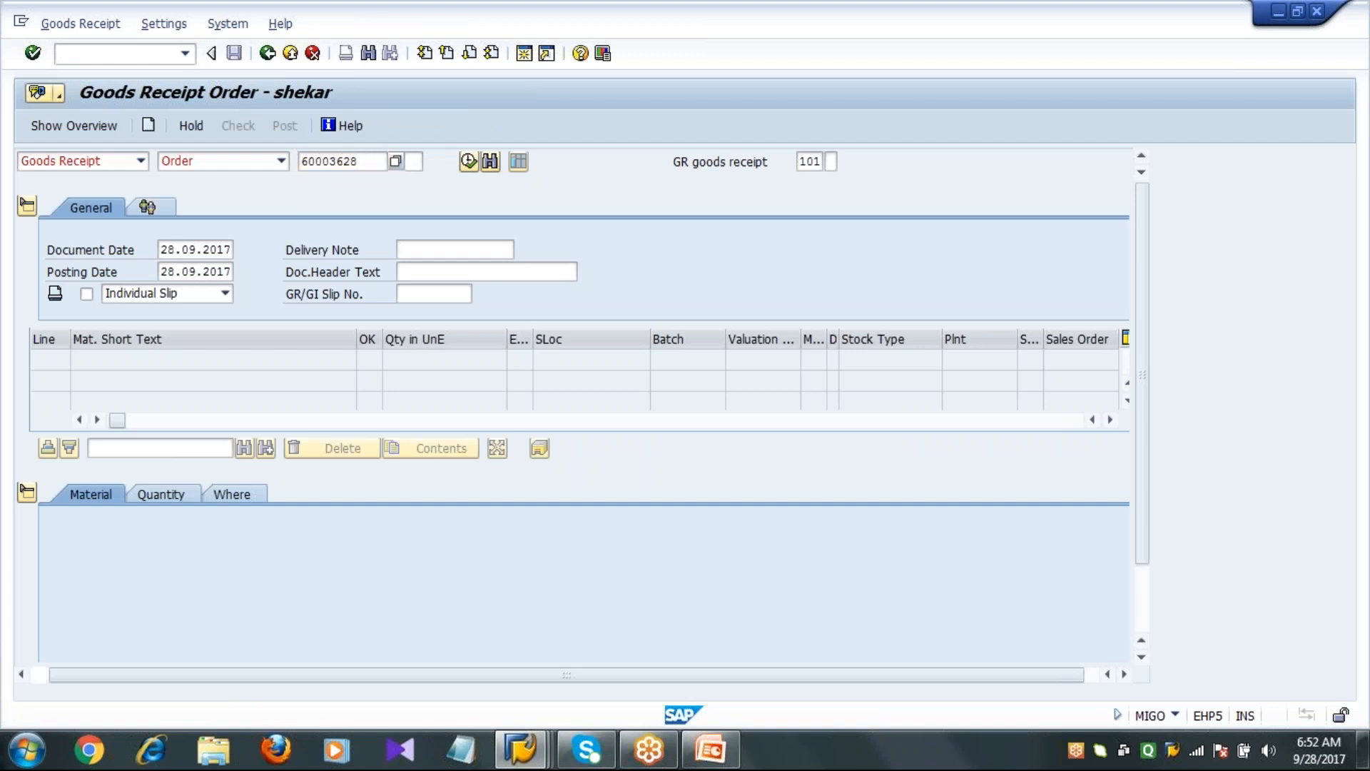
click(1145, 602)
click(400, 408)
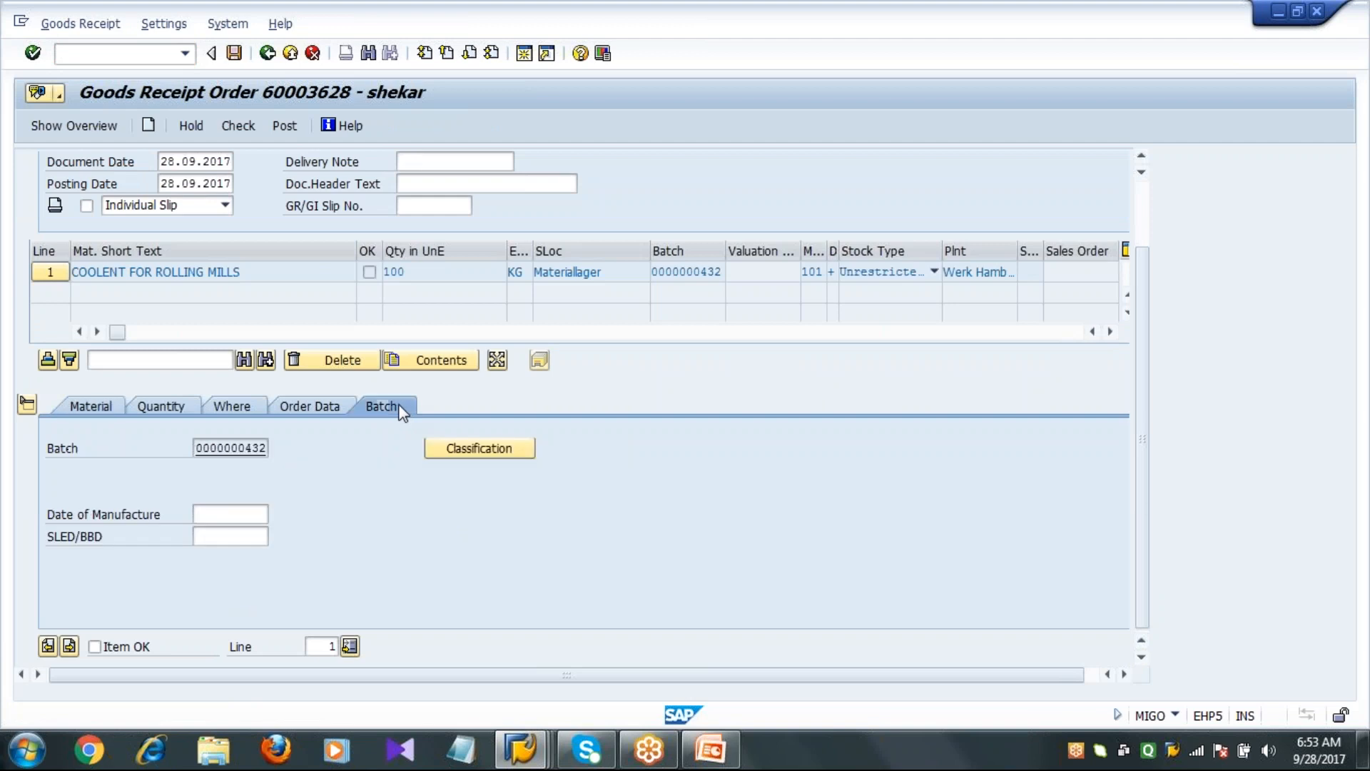
Set the batch's date of manufacture to 27.09.2017 and its SLED/BBD to 08.10.2017
click(250, 515)
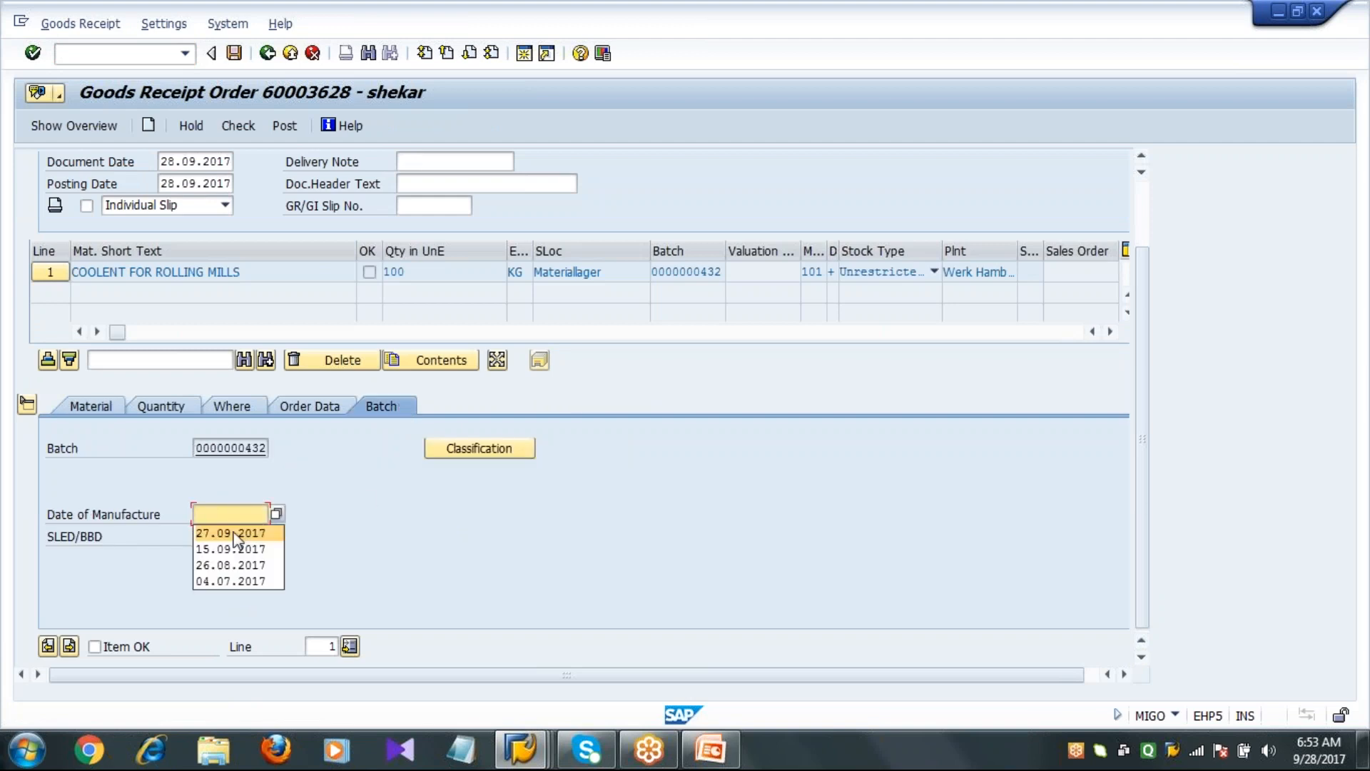
click(237, 535)
click(237, 537)
click(238, 556)
Open the batch classification and assign value 03, Pale Red Color, to the color characteristic
click(463, 449)
click(418, 381)
click(57, 433)
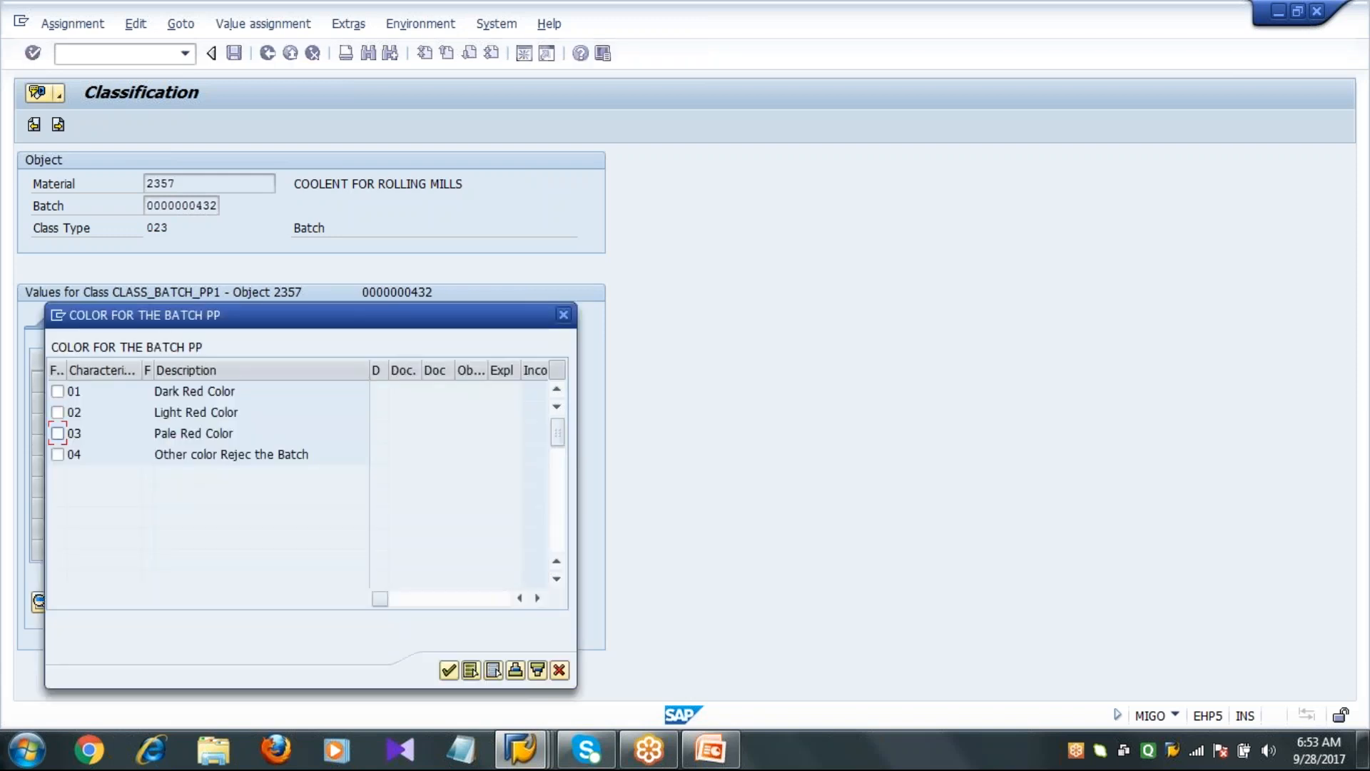
click(448, 670)
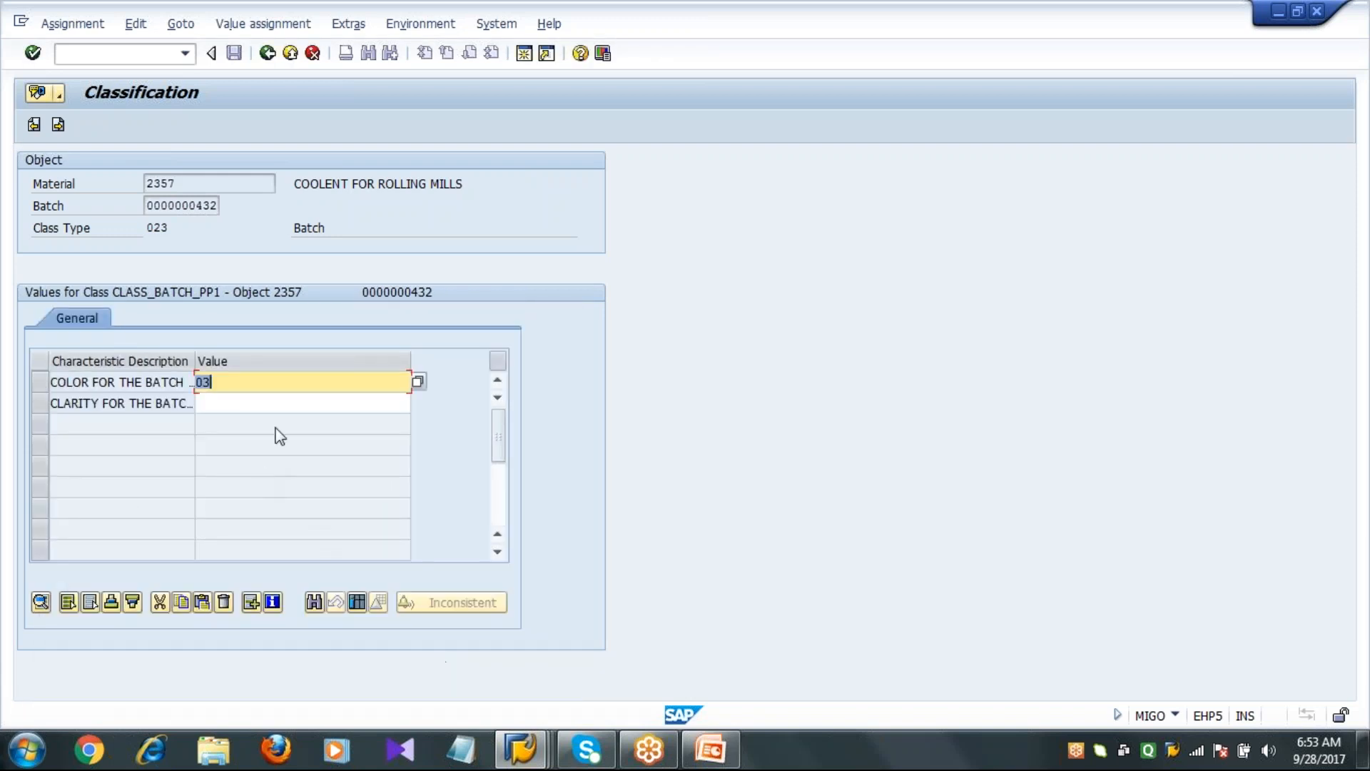
Assign value 01, Clear Solution, to the clarity characteristic and return to the goods receipt
click(314, 404)
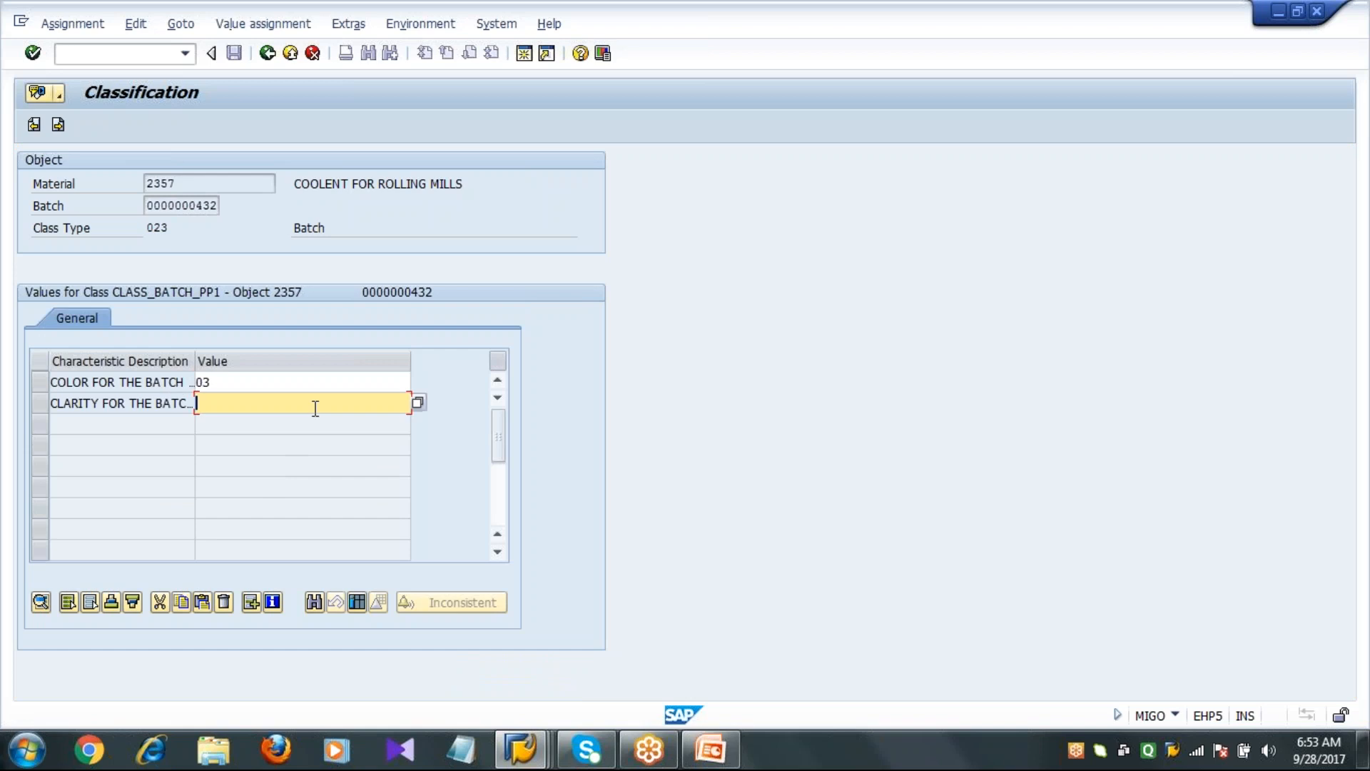
click(417, 403)
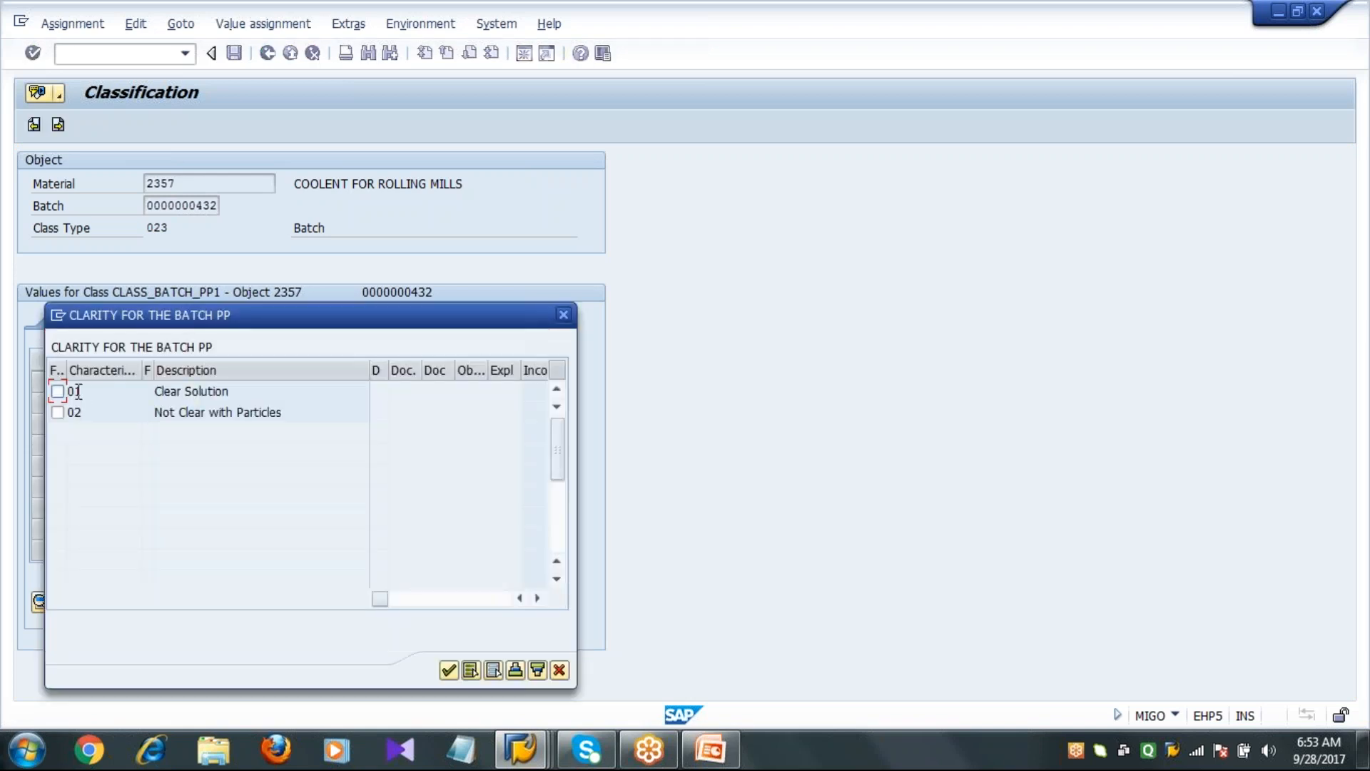
click(57, 391)
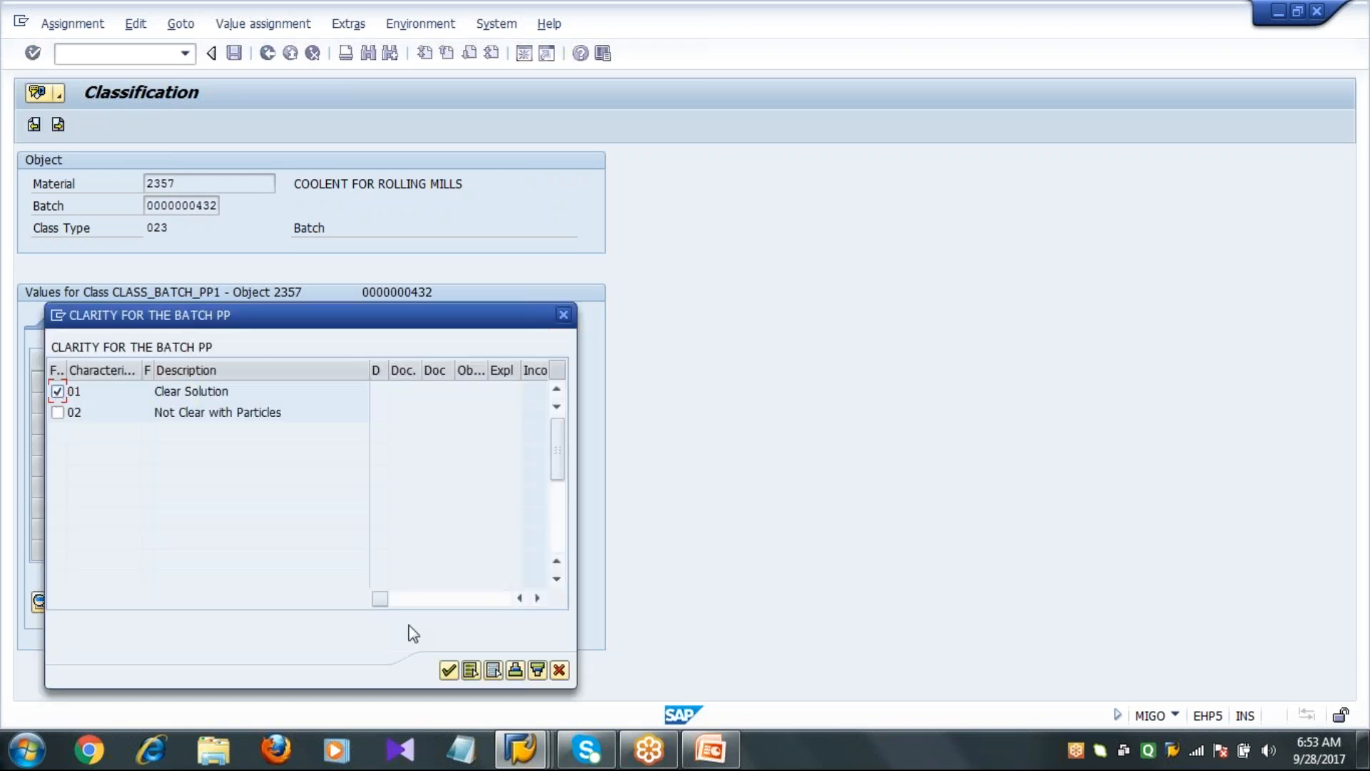
click(449, 670)
key(Return)
key(F3)
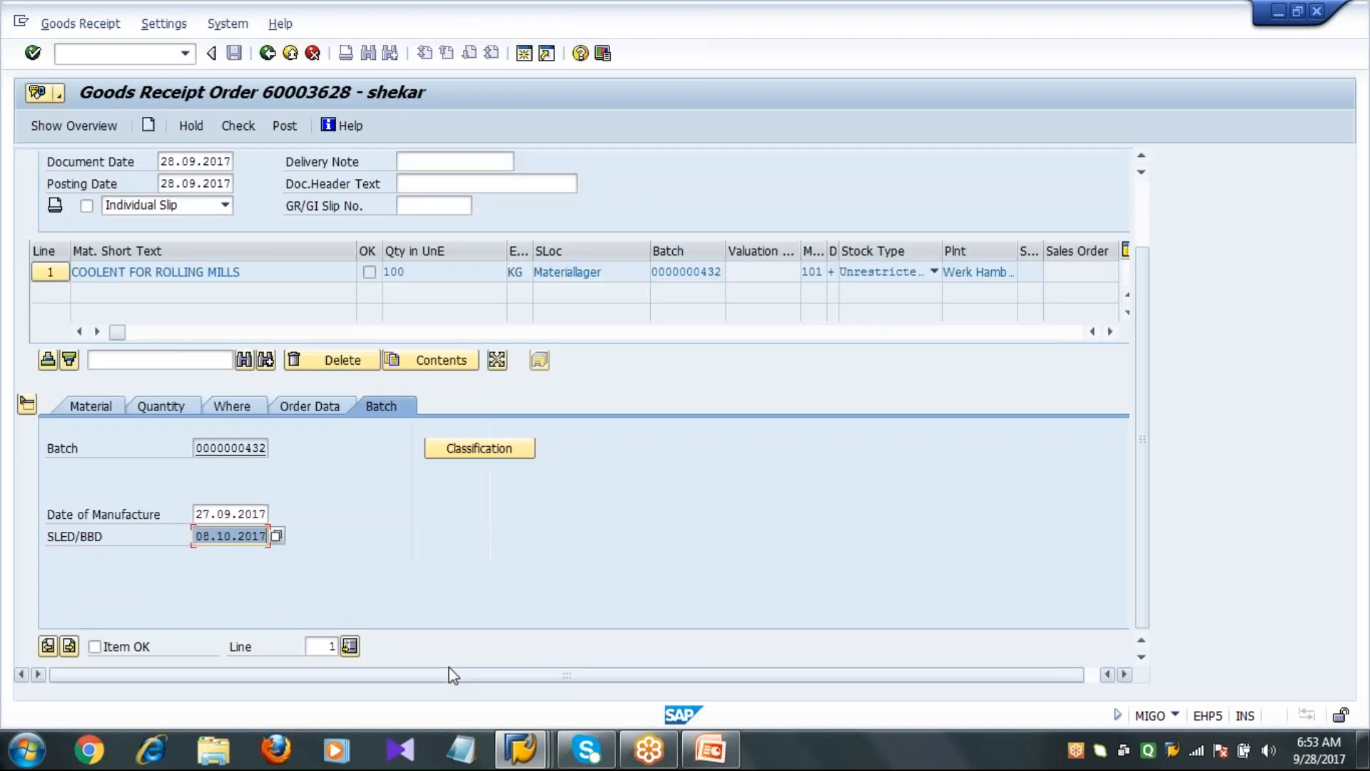
Mark the goods receipt item as OK, post the receipt and leave the transaction
click(125, 648)
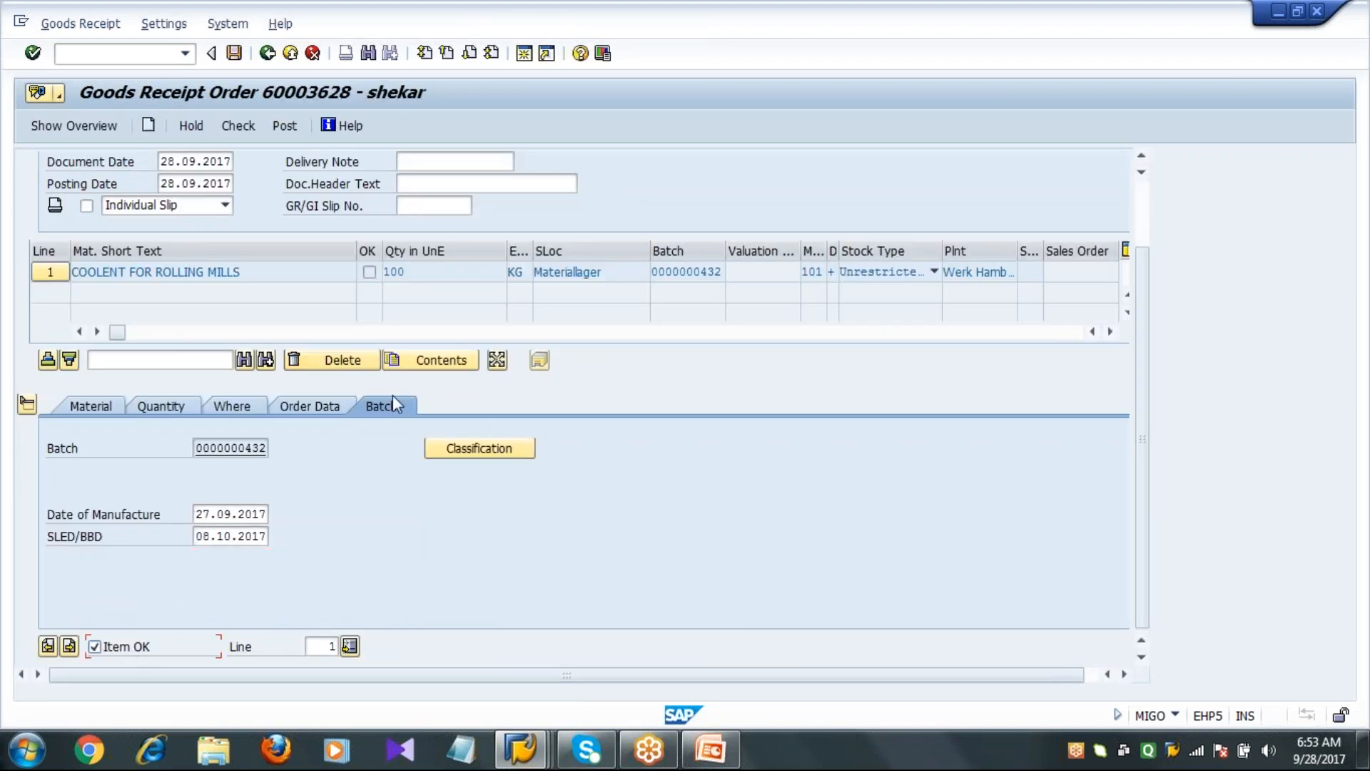
click(236, 55)
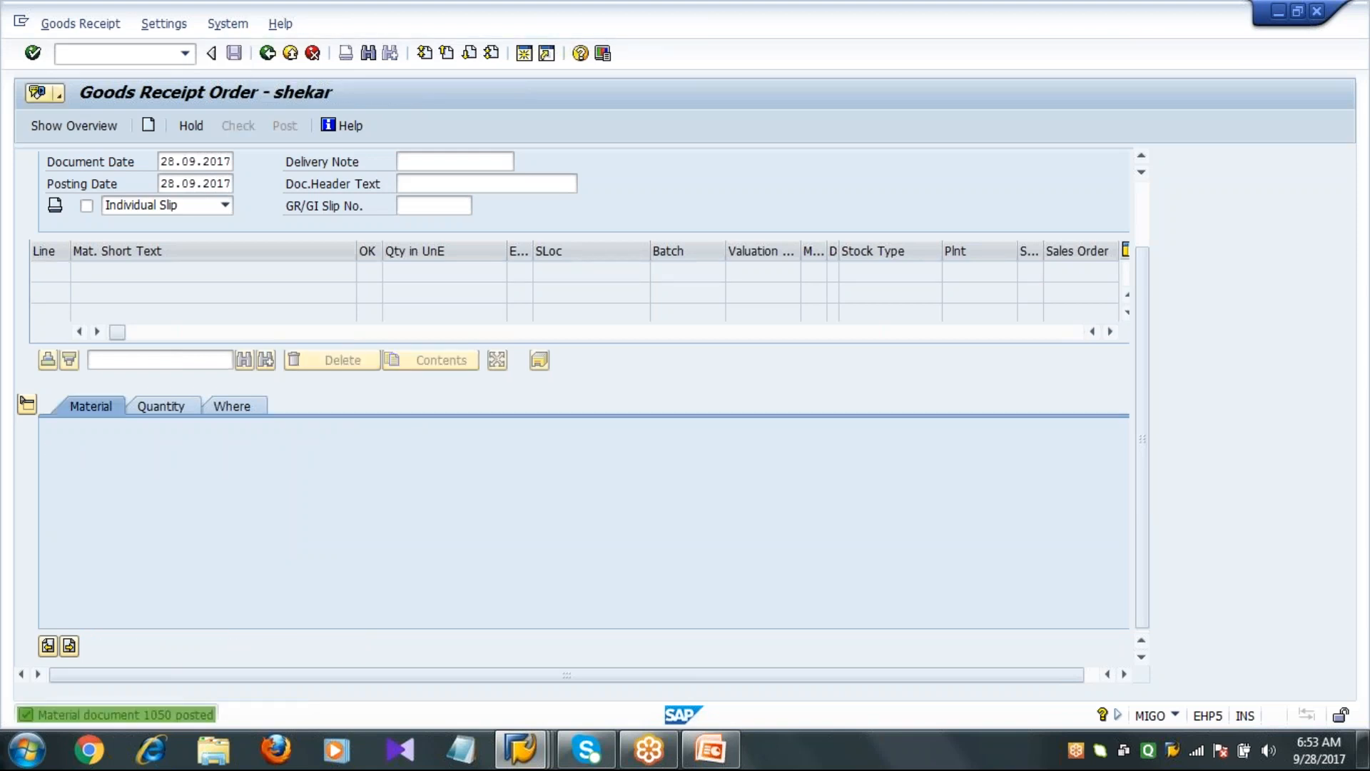
click(268, 53)
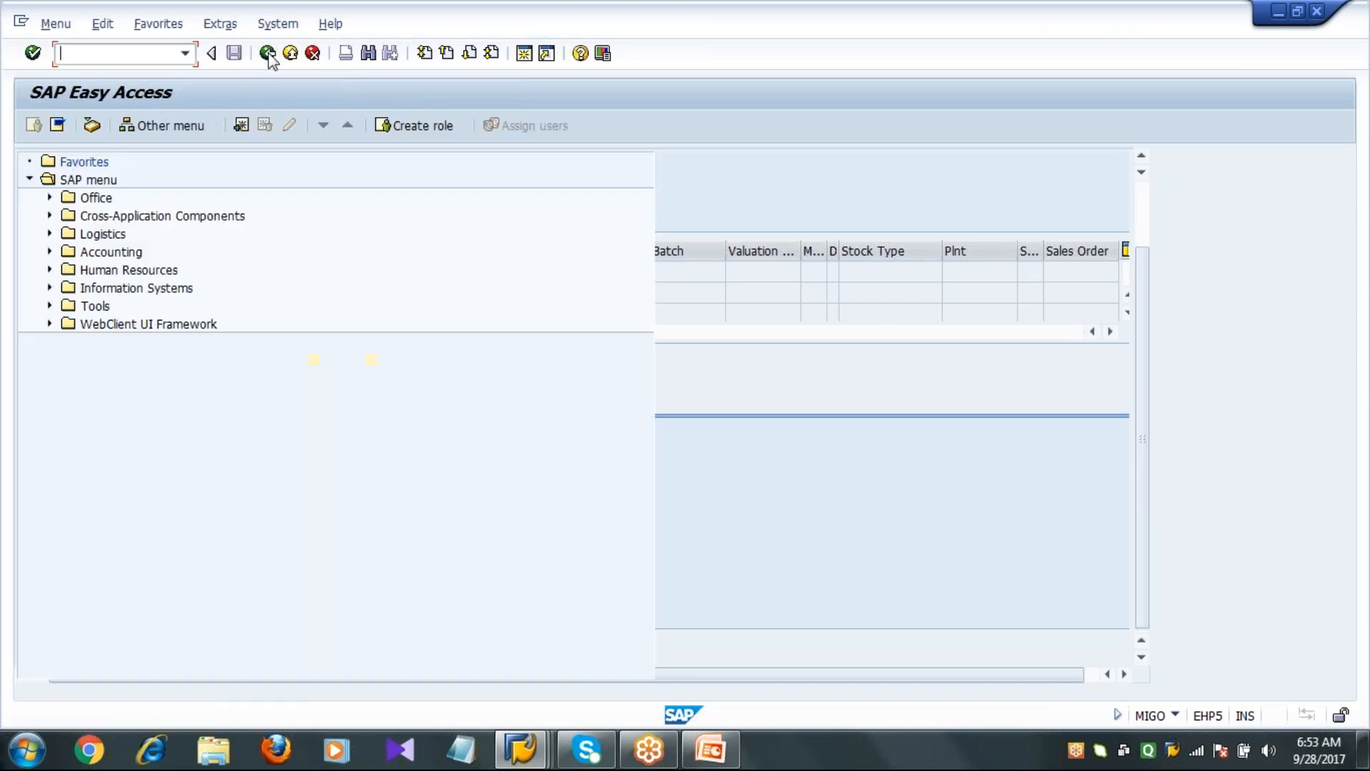
Switch to the stock overview session for material 2357 and refresh the list
mouse_move(539, 753)
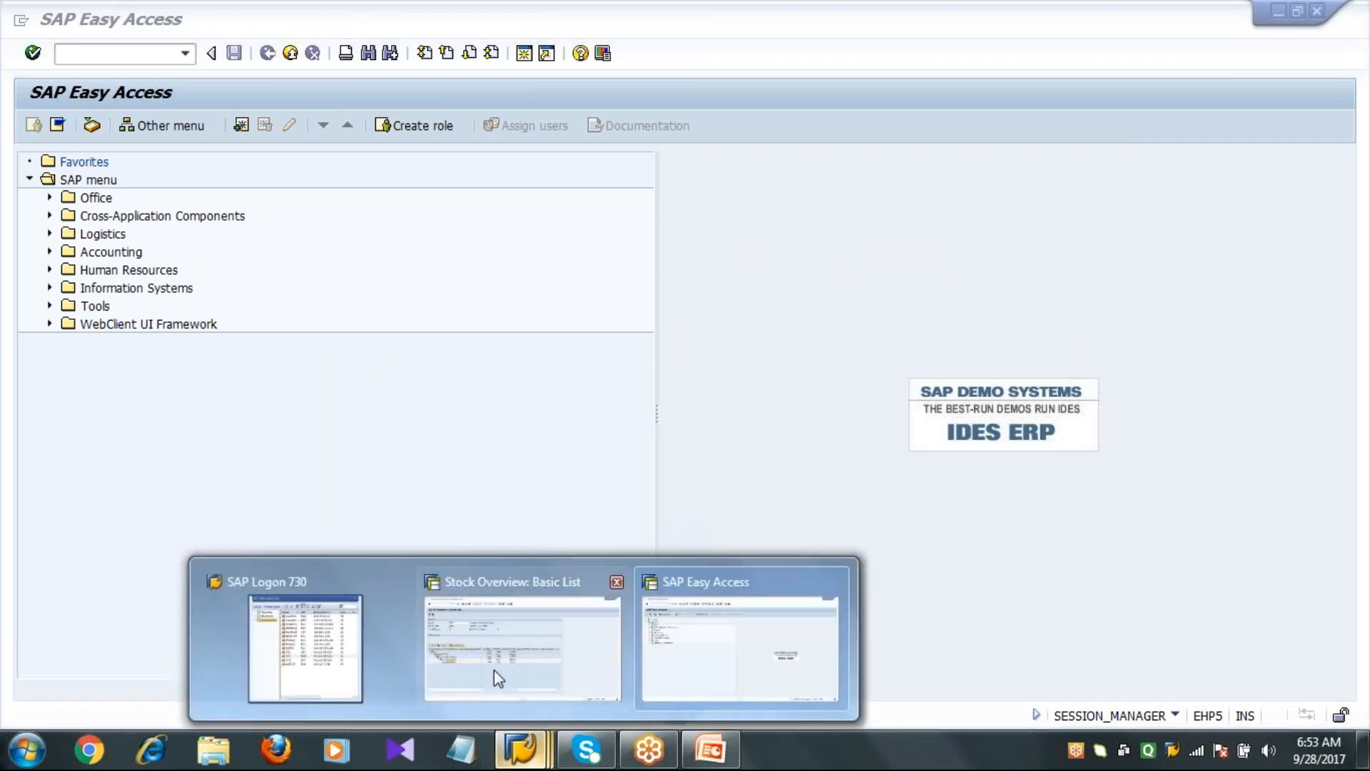
click(494, 669)
click(621, 458)
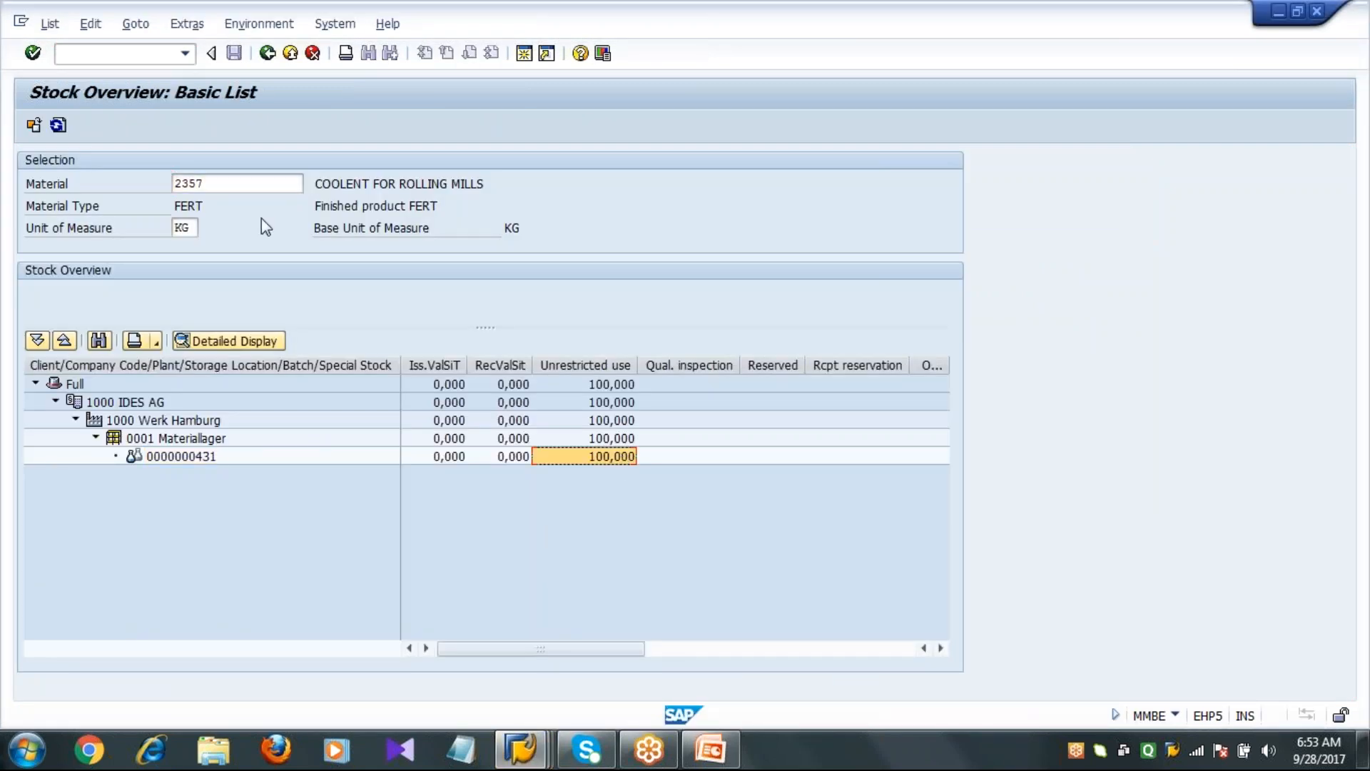
click(57, 127)
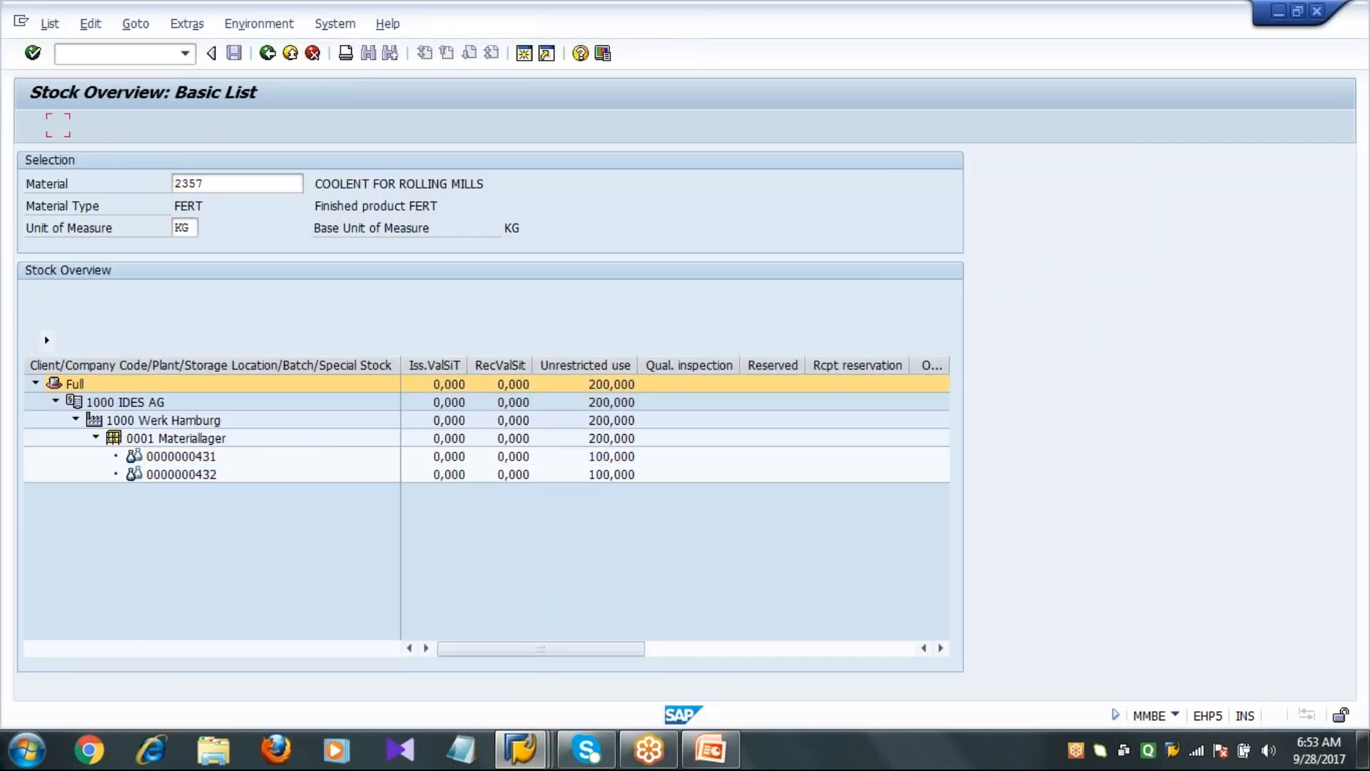
click(606, 440)
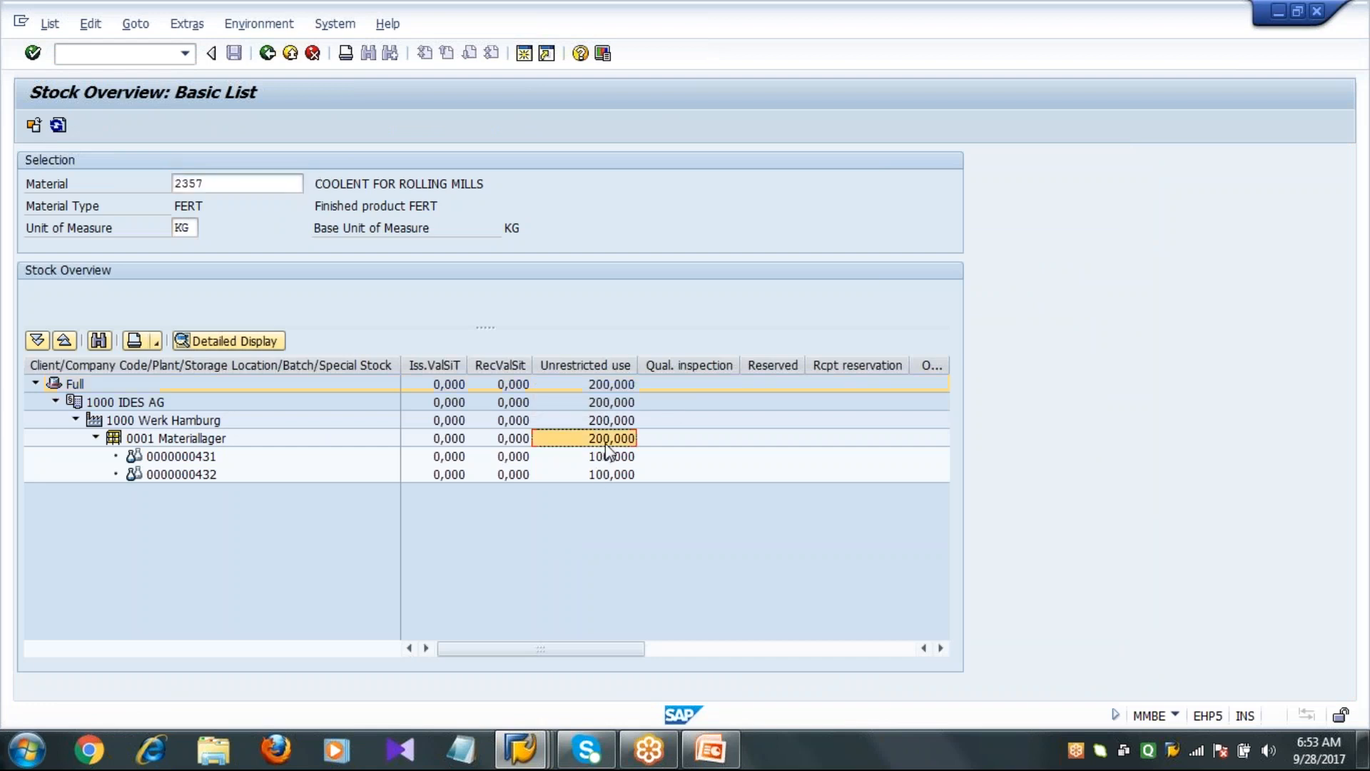
click(209, 461)
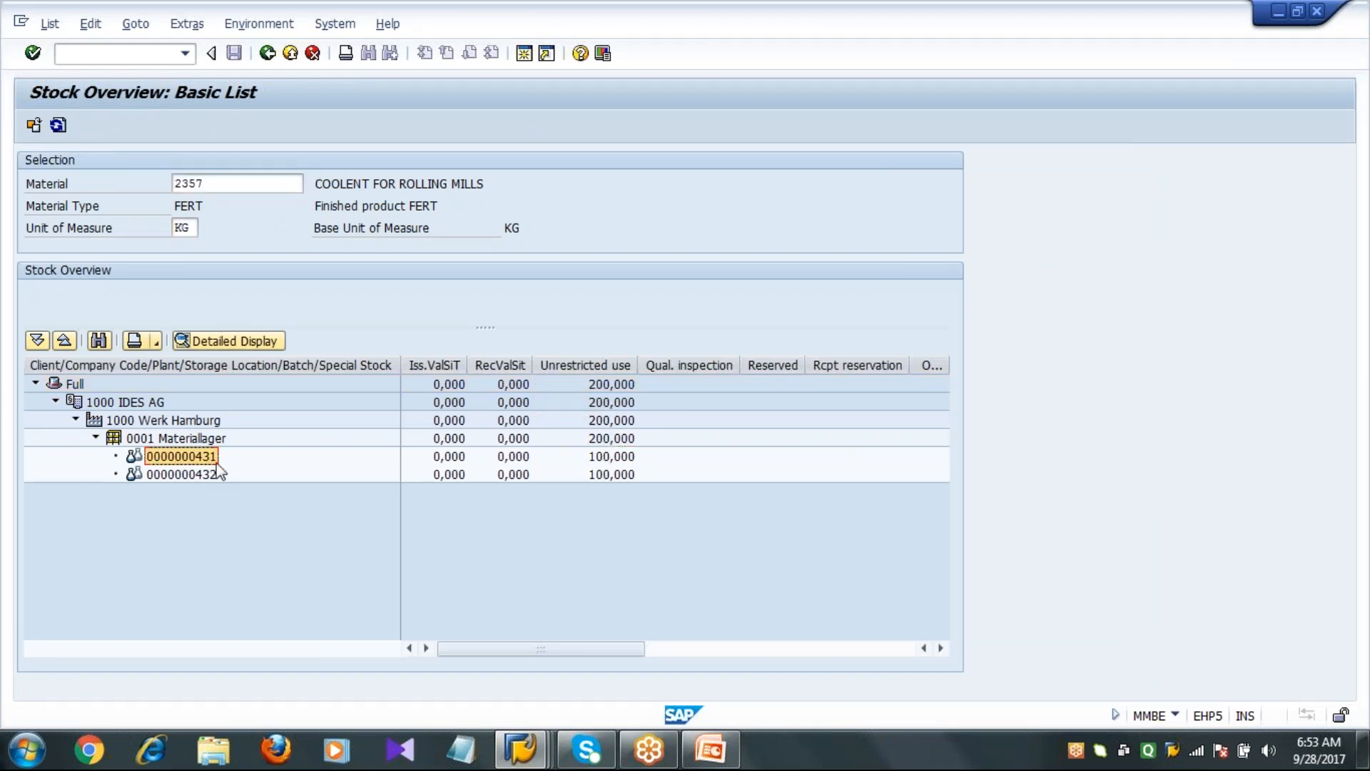
click(210, 477)
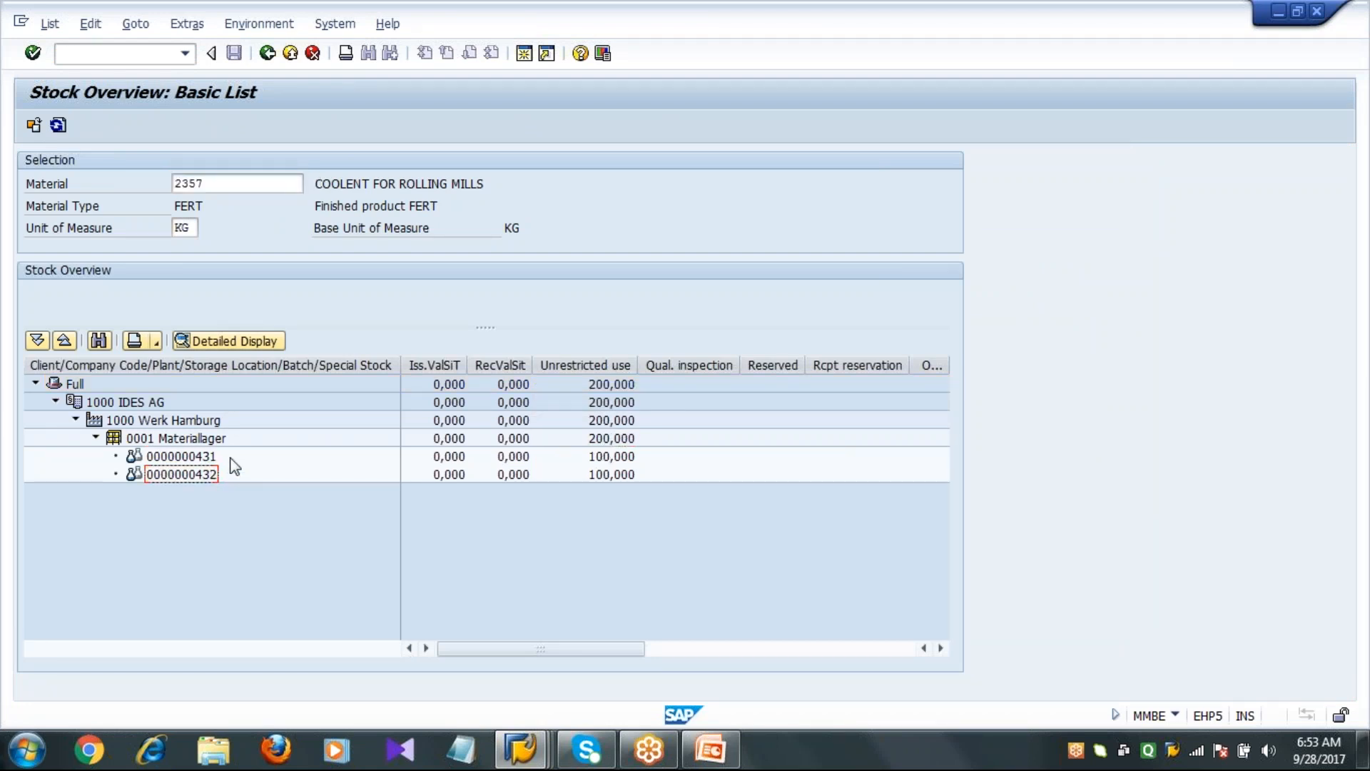
click(207, 458)
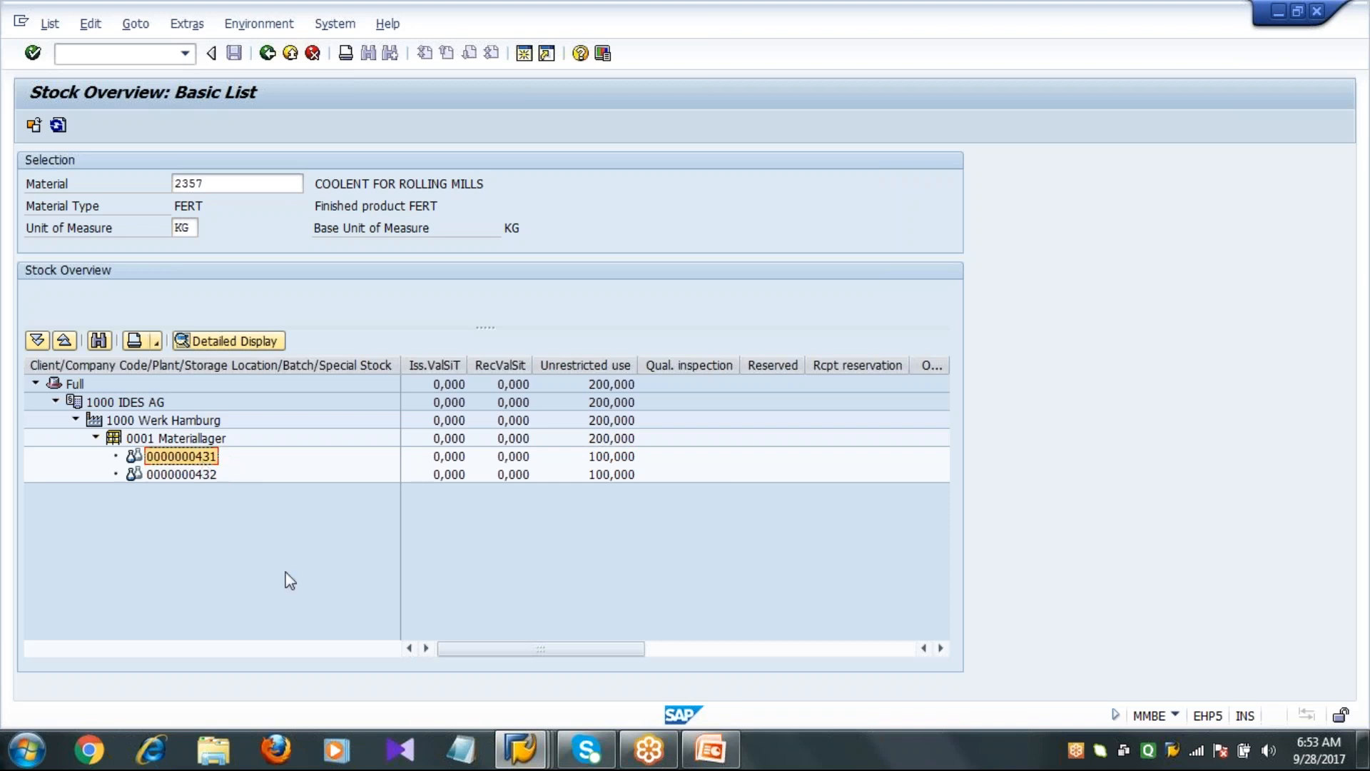
key(Down)
key(Up)
key(Down)
key(Up)
key(Down)
key(Up)
Start a goods receipt without production order in transaction MB1C of the other session, using movement type 521
mouse_move(521, 747)
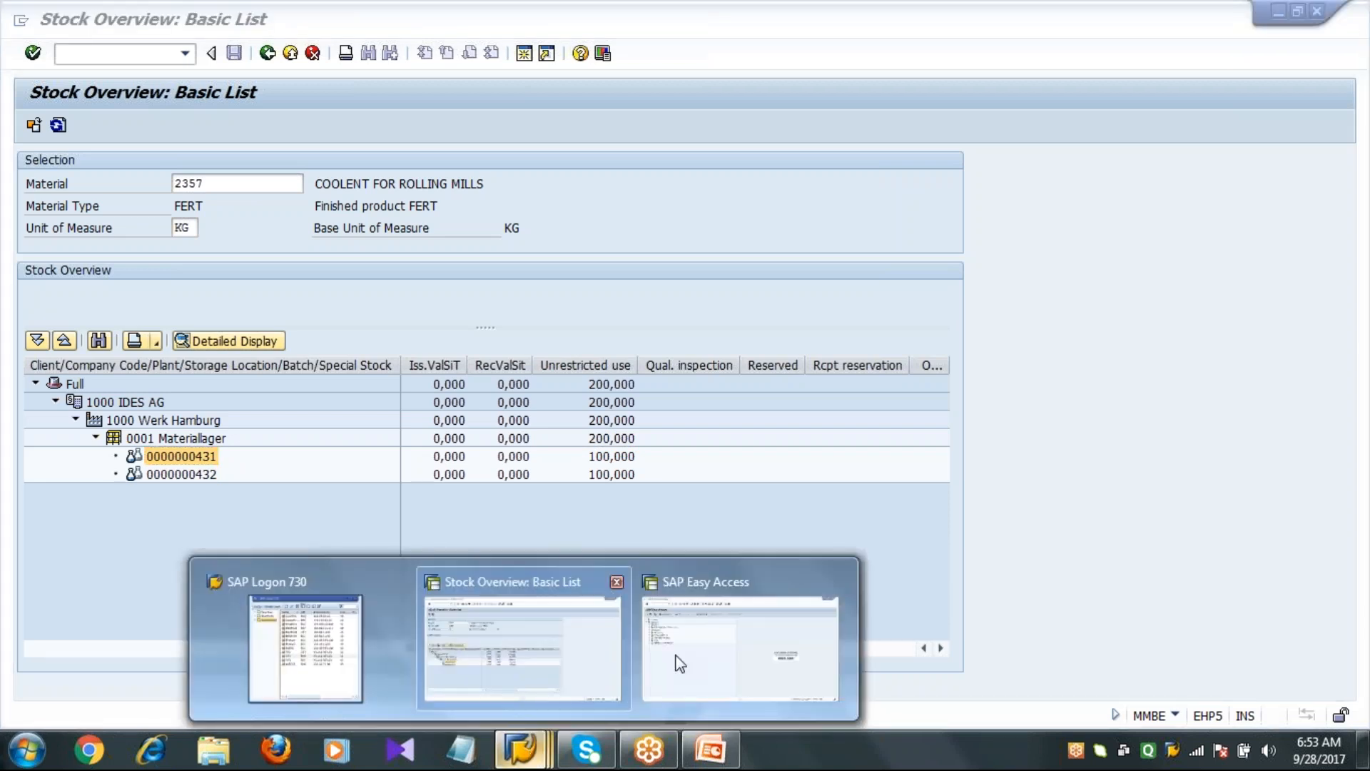
click(678, 661)
click(157, 53)
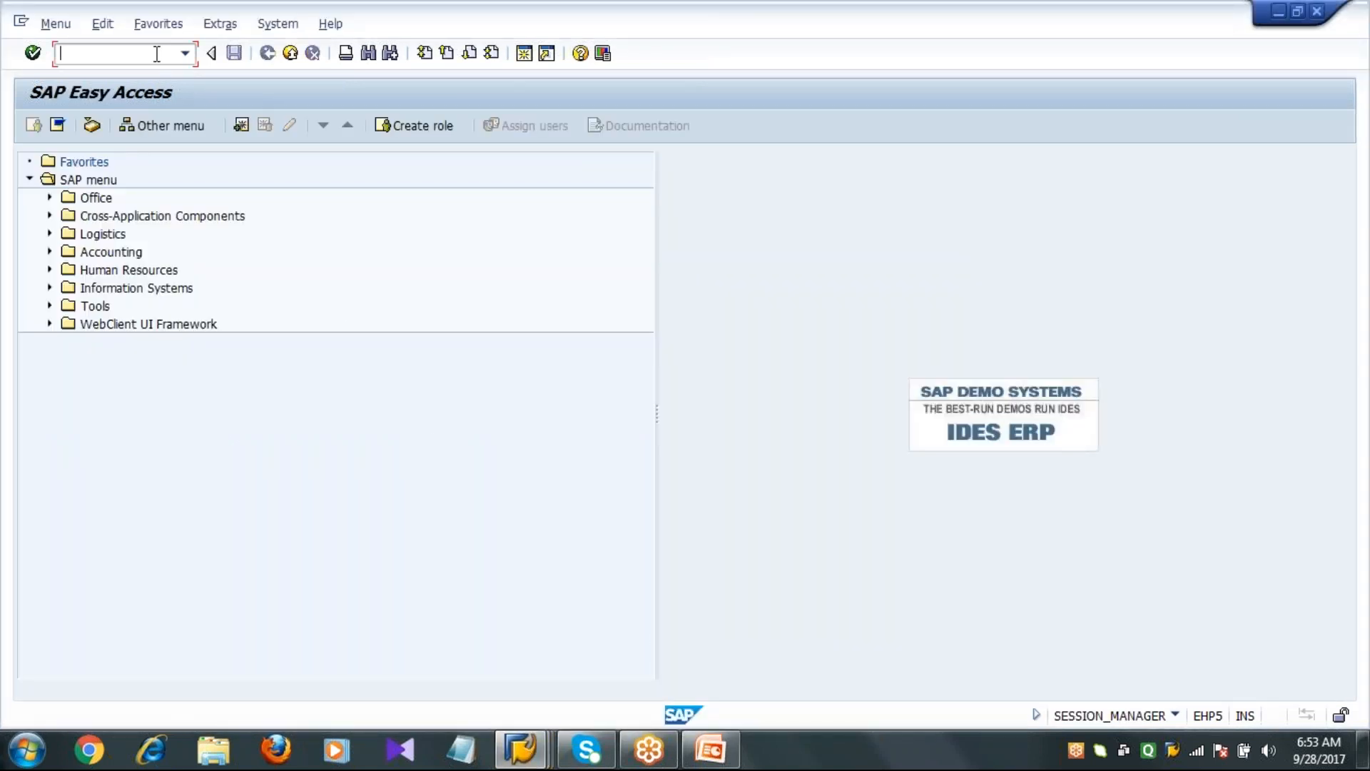
text(MB1C)
key(Return)
click(168, 294)
key(BackSpace)
key(BackSpace)
key(BackSpace)
text(521)
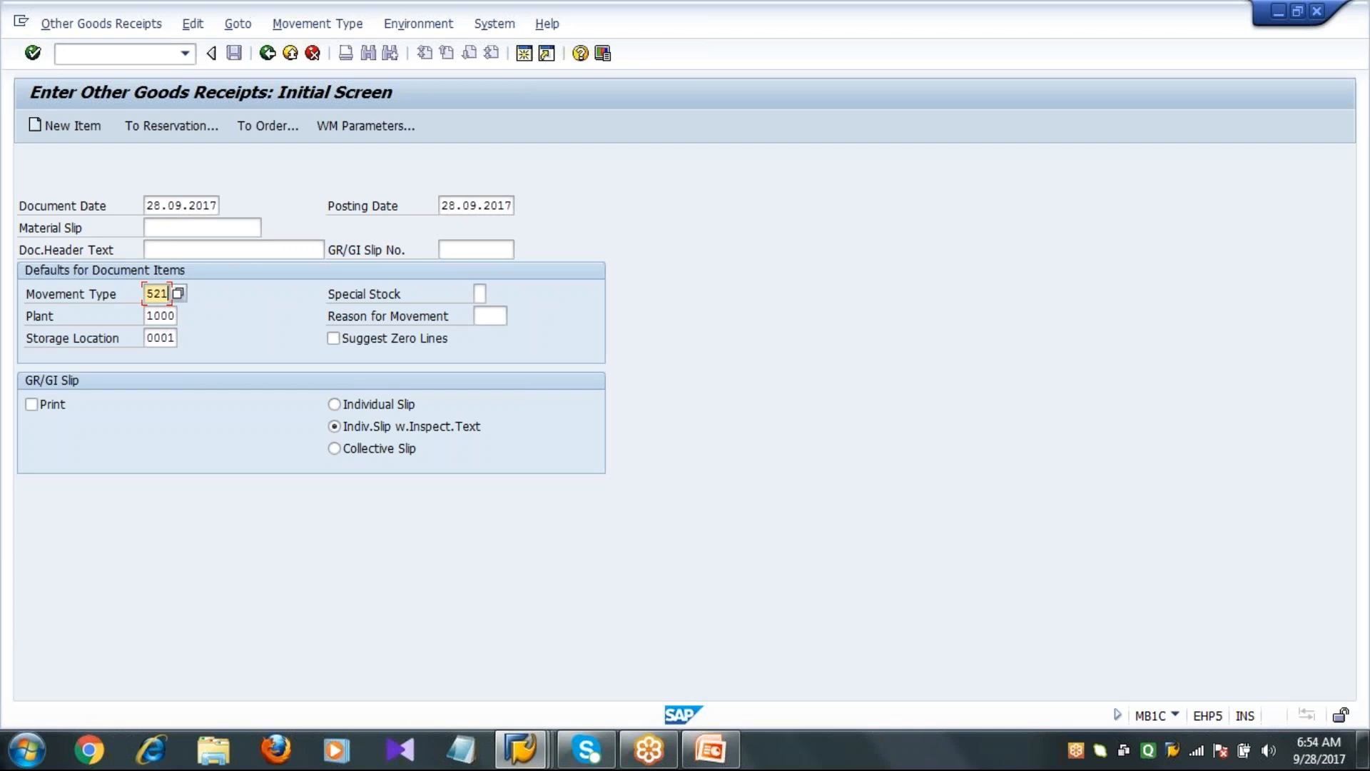
key(Return)
Enter material 2357 with a quantity of 100 as the first receipt item
text(2357)
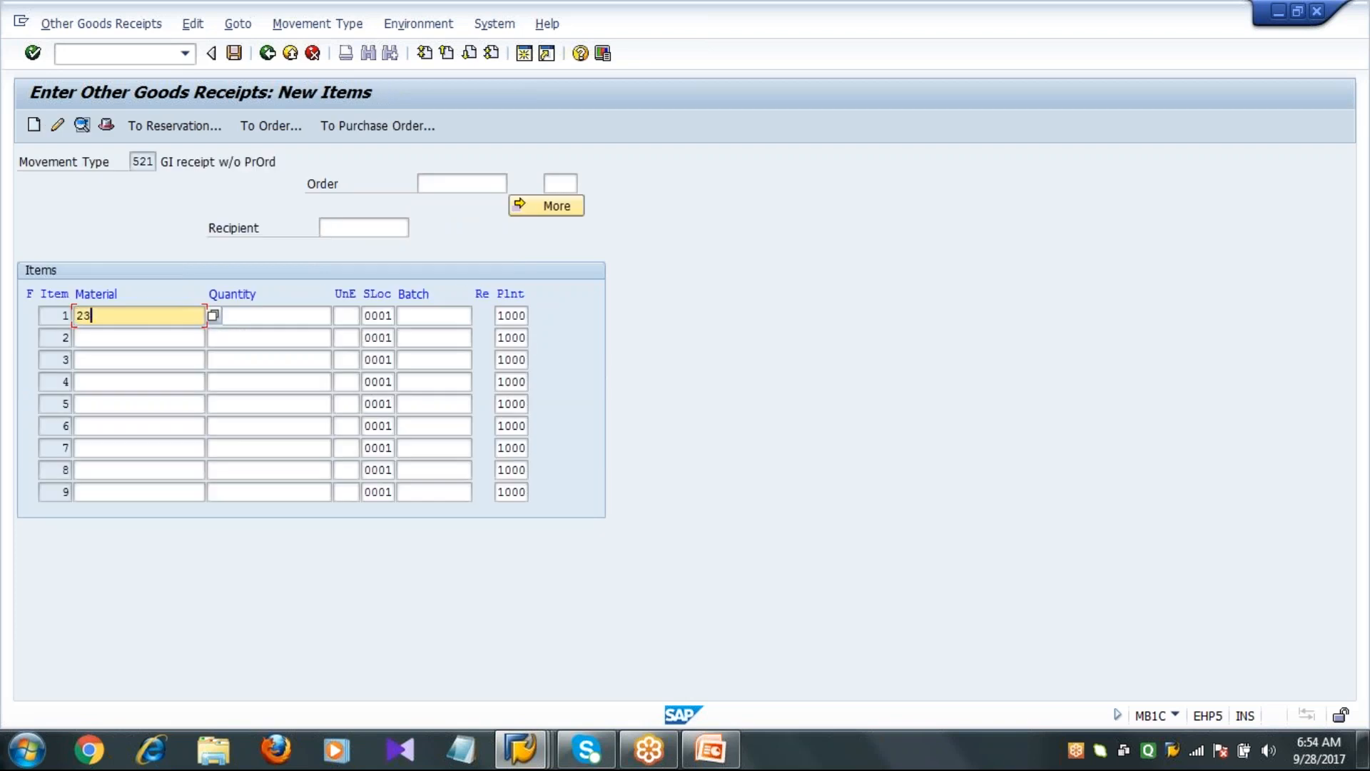
key(Tab)
text(100)
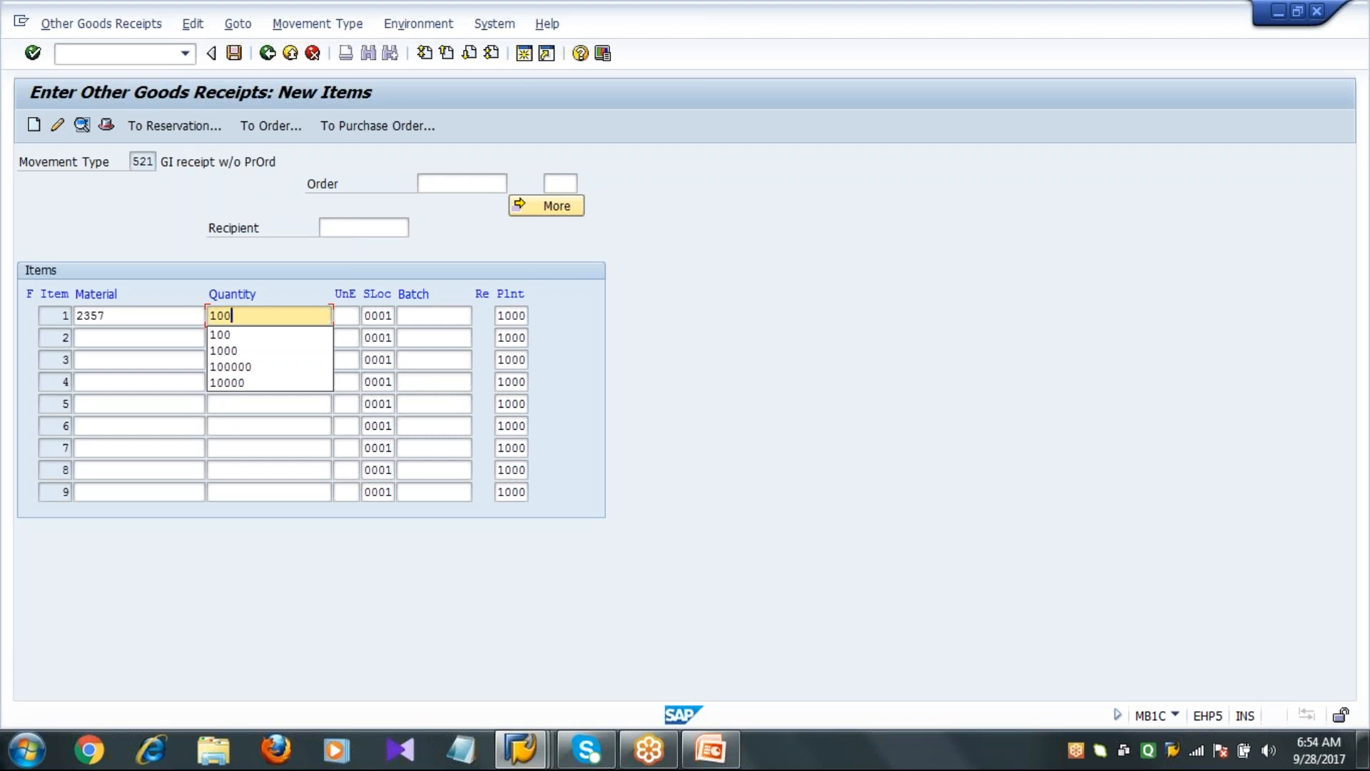
key(Down)
key(Return)
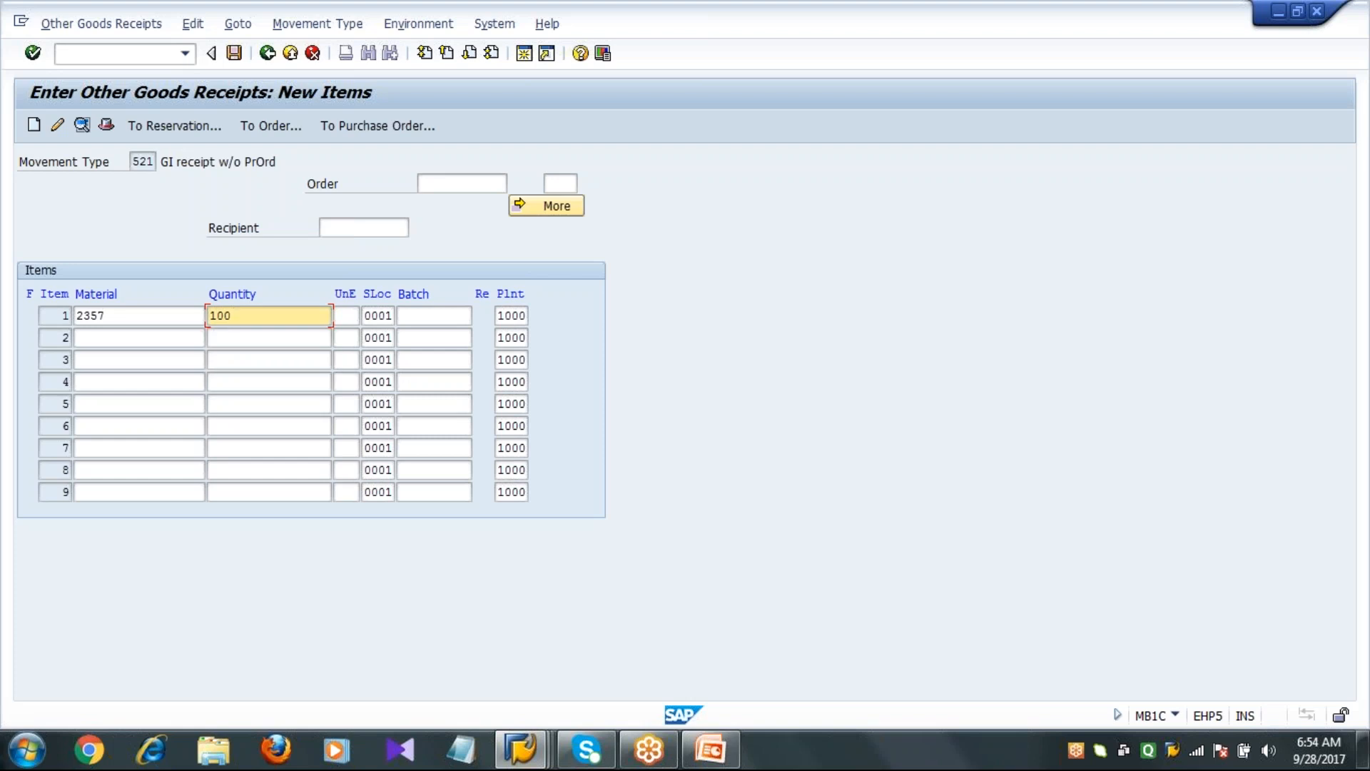
click(414, 316)
key(Down)
key(Return)
key(BackSpace)
key(BackSpace)
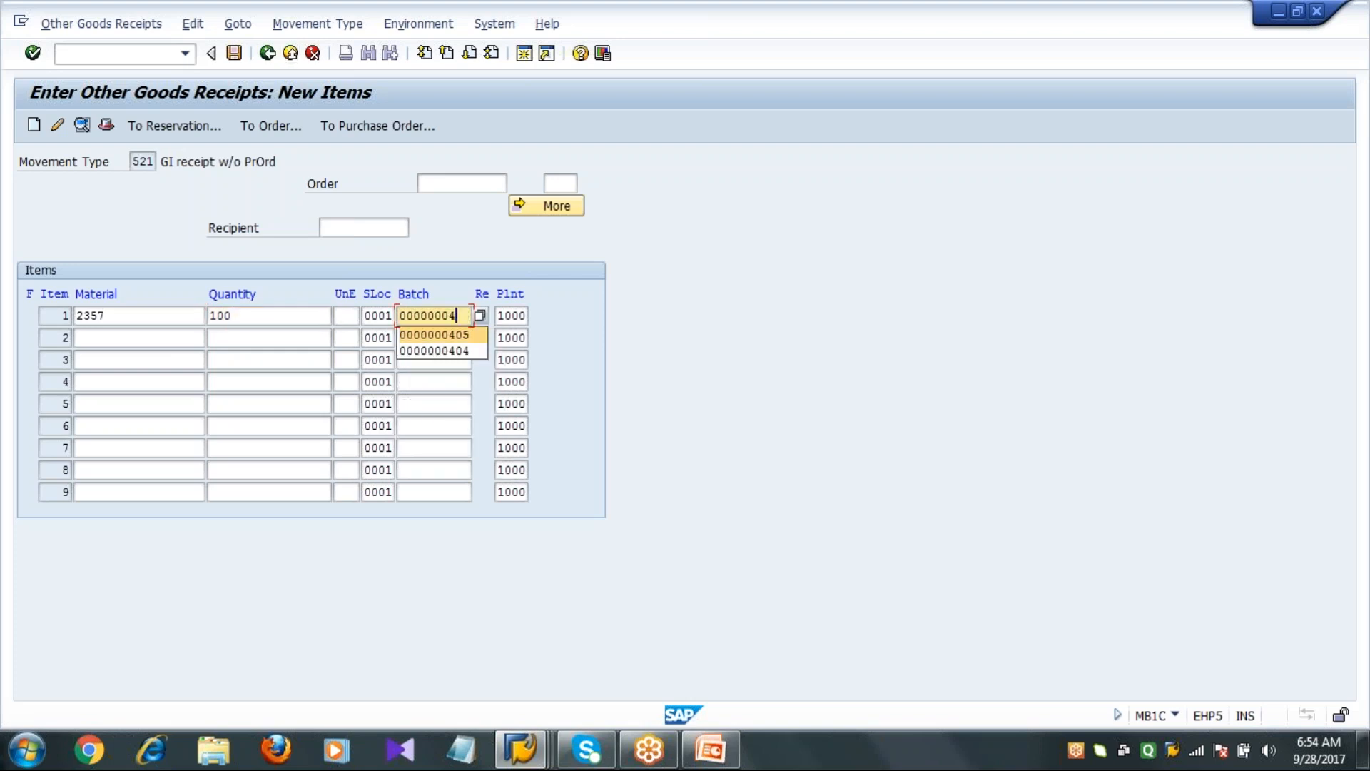
text(31)
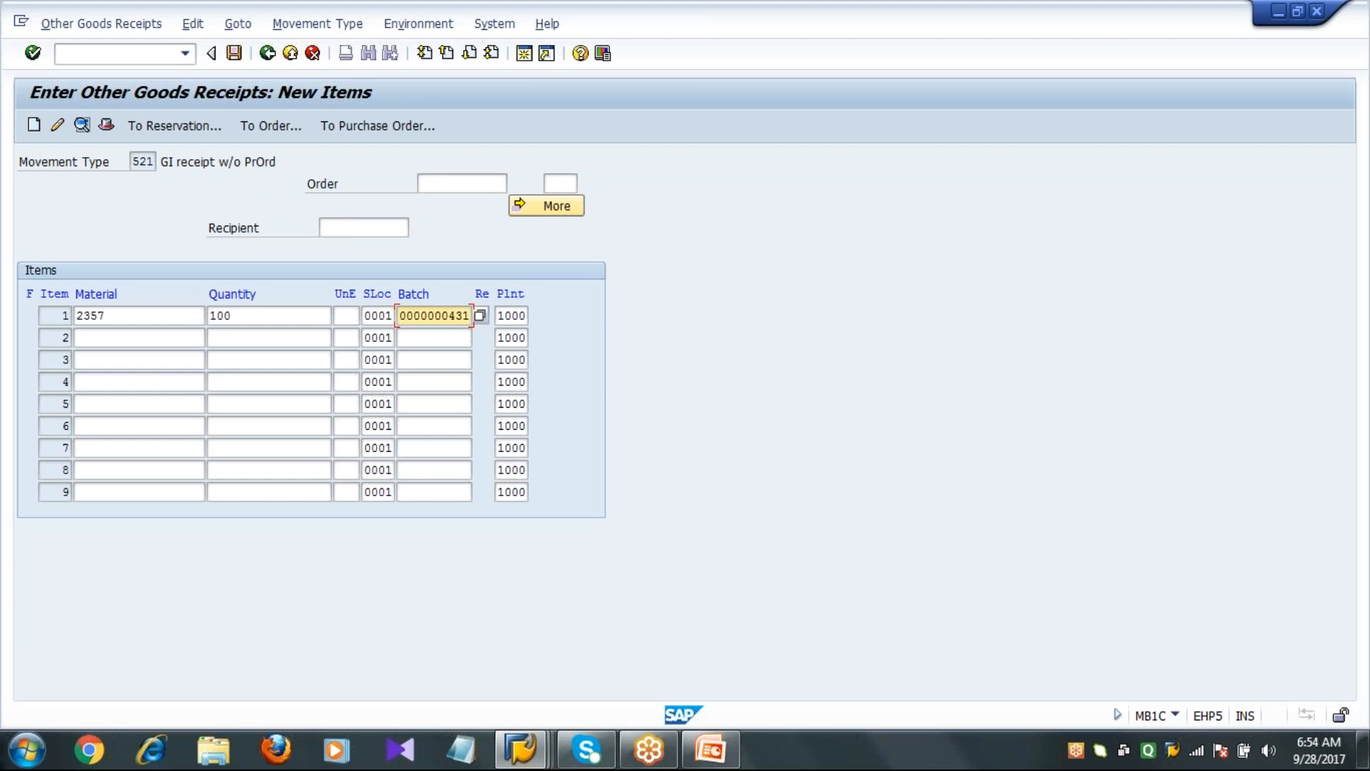
key(Return)
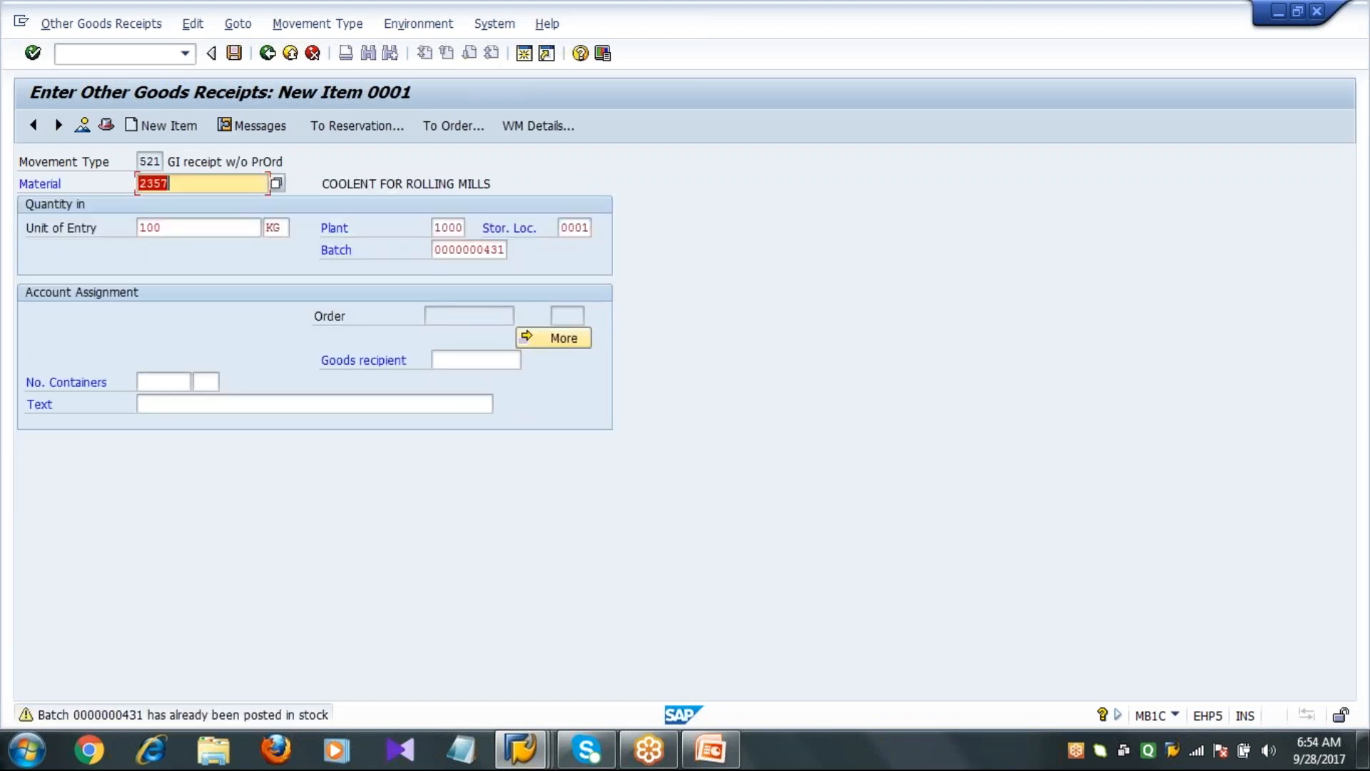
key(Return)
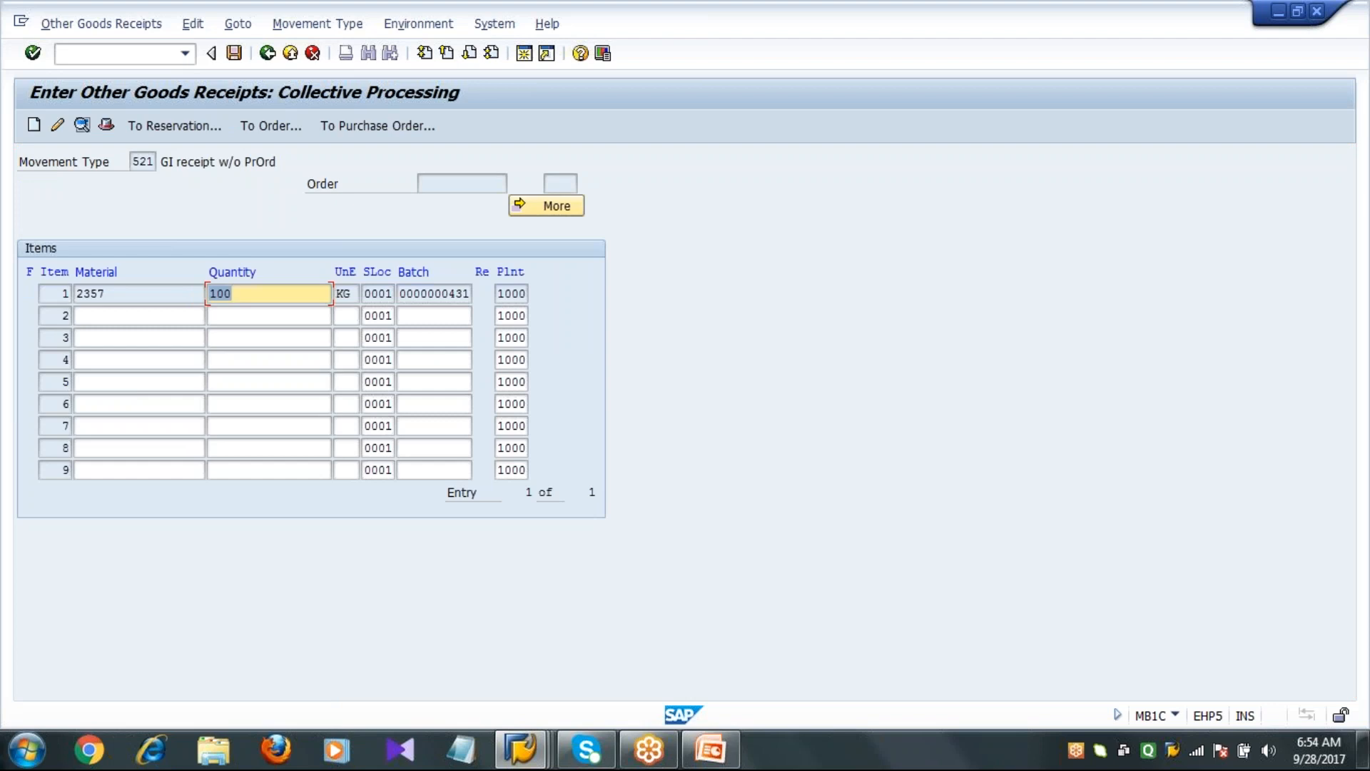
click(462, 293)
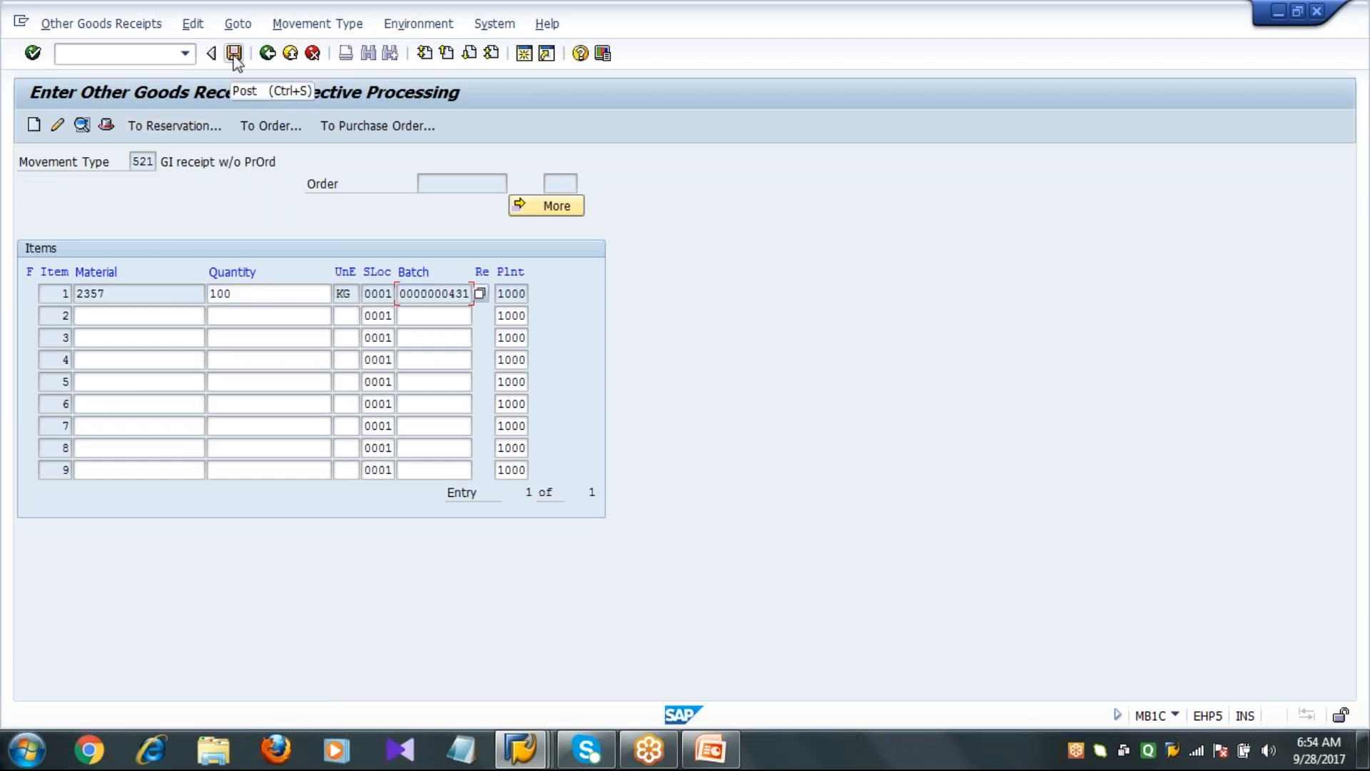
Add a second receipt item for material 2357 with a quantity of 100 and no batch number
click(162, 315)
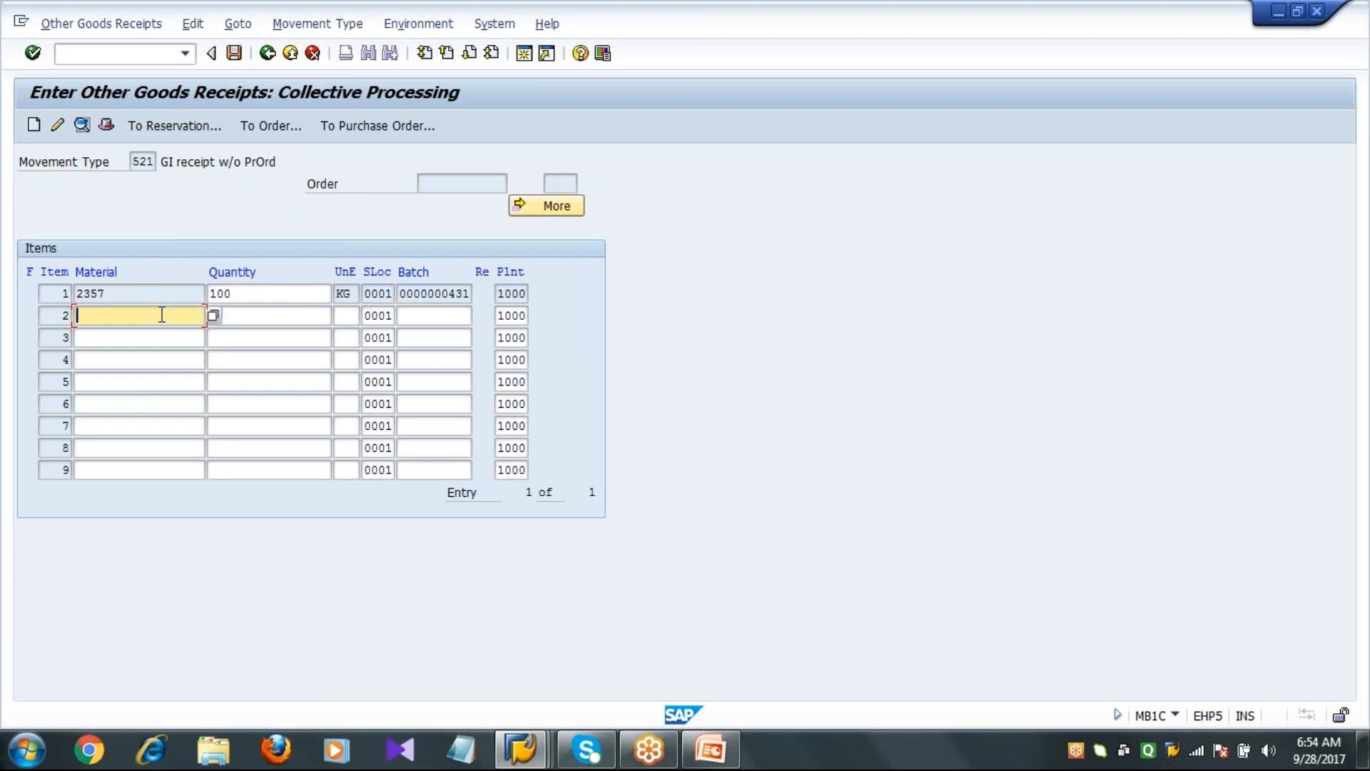
click(160, 335)
click(249, 321)
text(100)
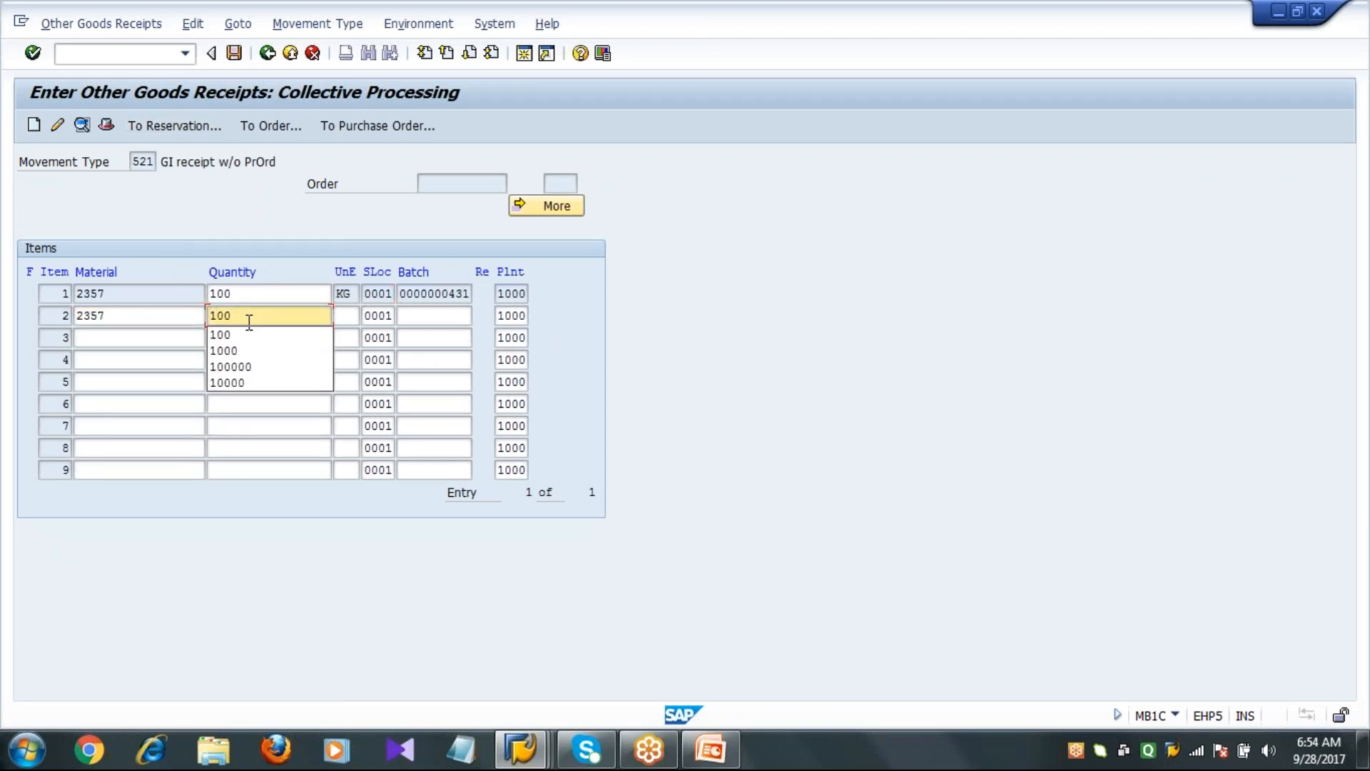
key(Return)
key(Return)
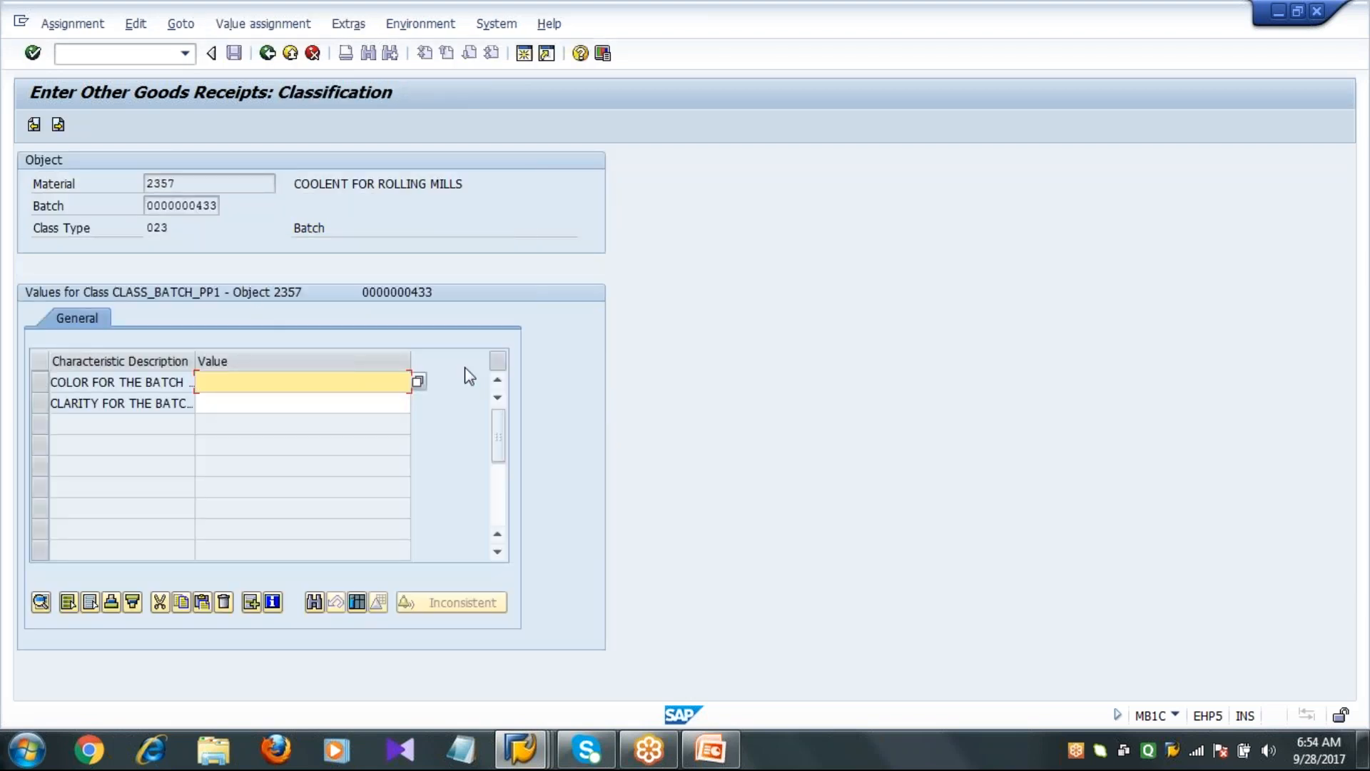
Classify the new batch with color 01 and the first listed clarity value, and return to the item overview
click(419, 384)
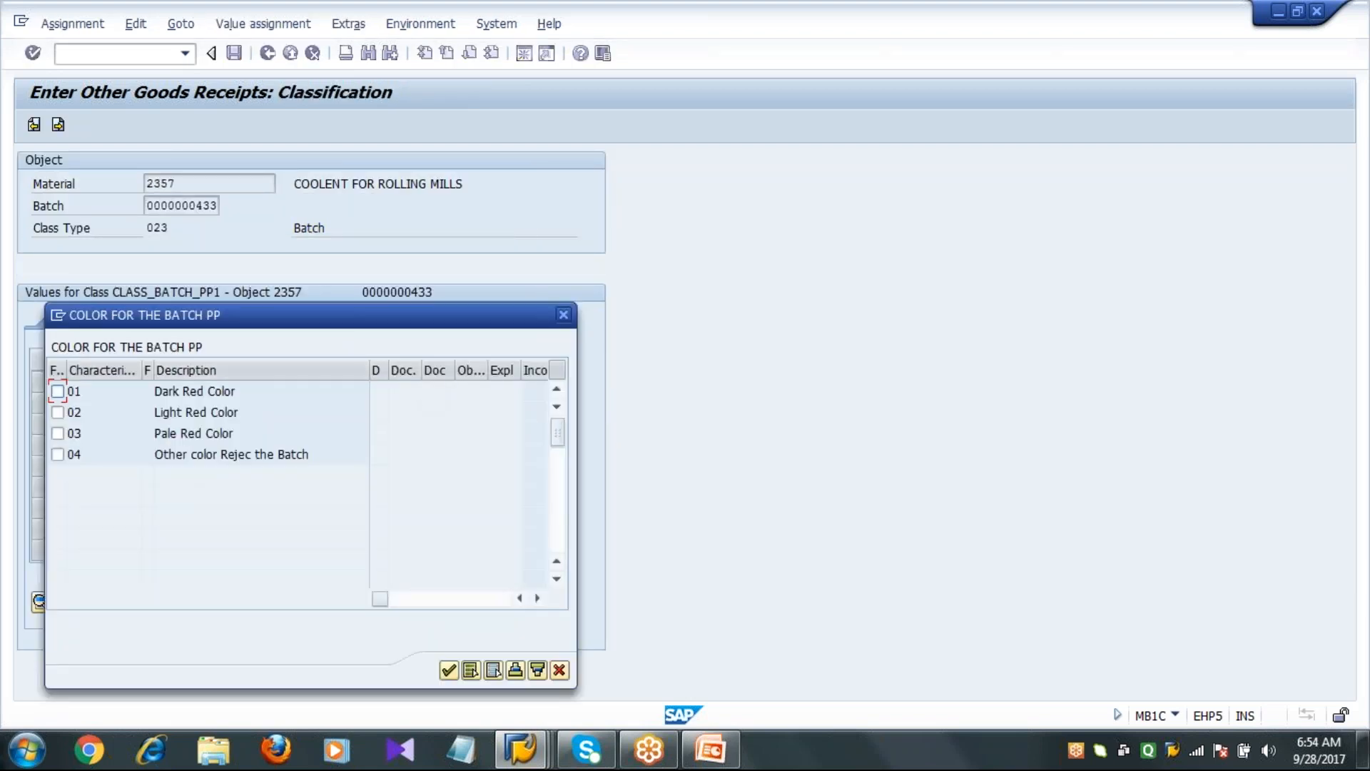
click(450, 669)
click(397, 401)
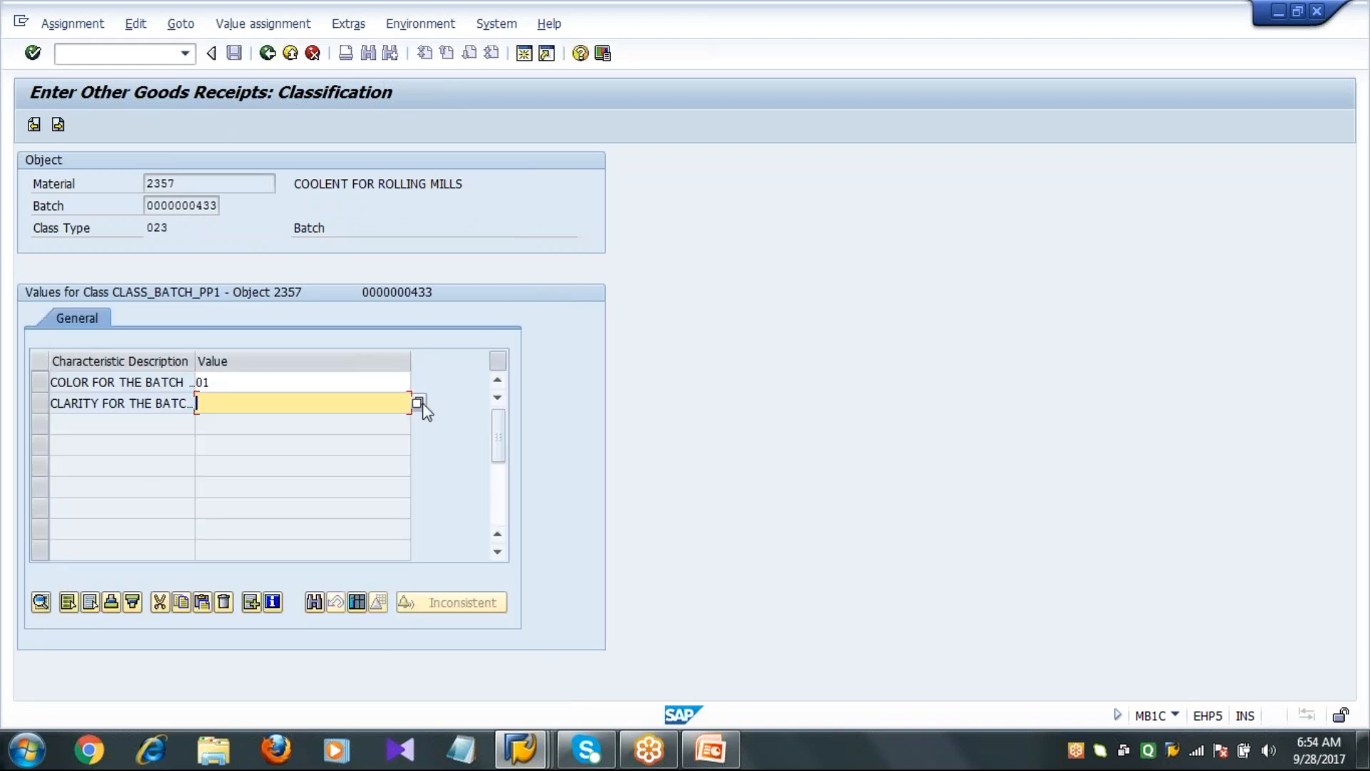
click(419, 402)
click(57, 391)
click(452, 669)
click(268, 54)
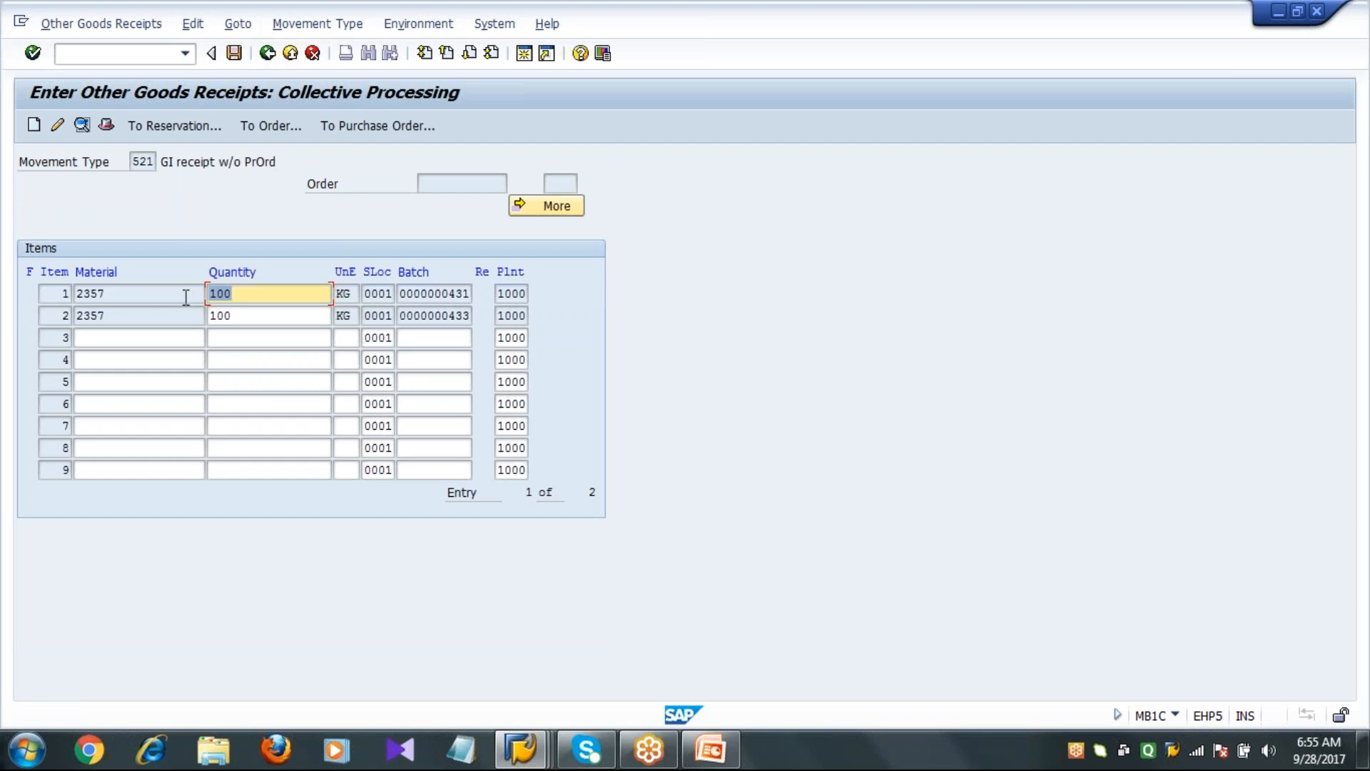
Post the goods receipt with both batch items and leave the transaction
click(267, 318)
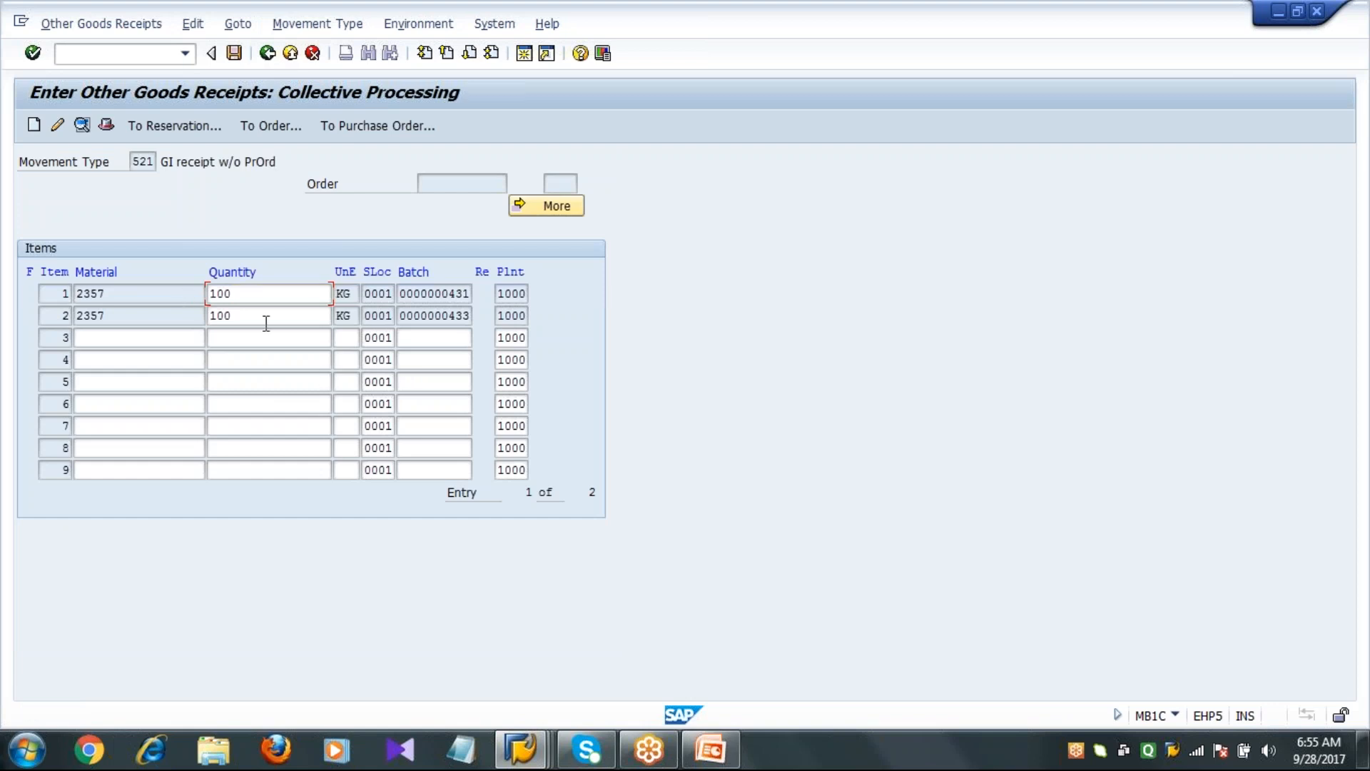
click(458, 294)
click(449, 314)
click(234, 53)
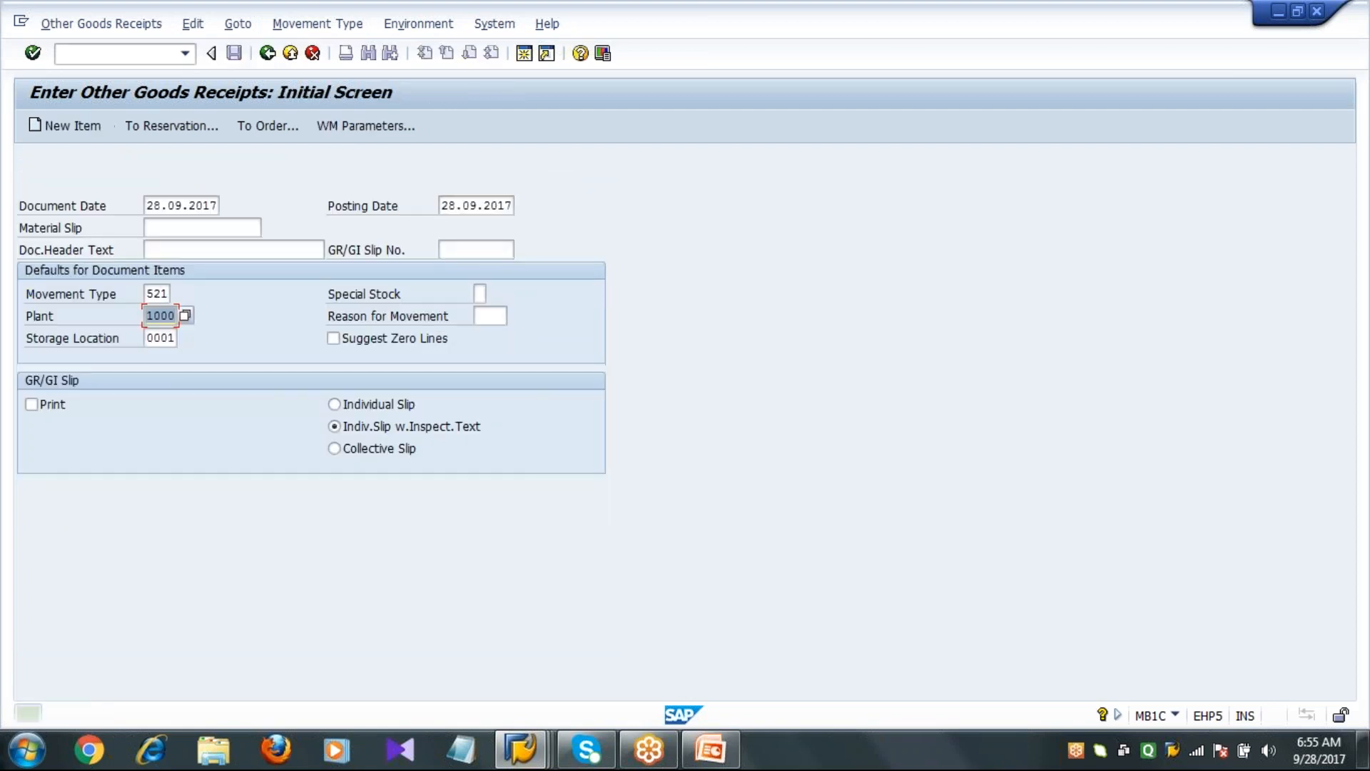
click(268, 52)
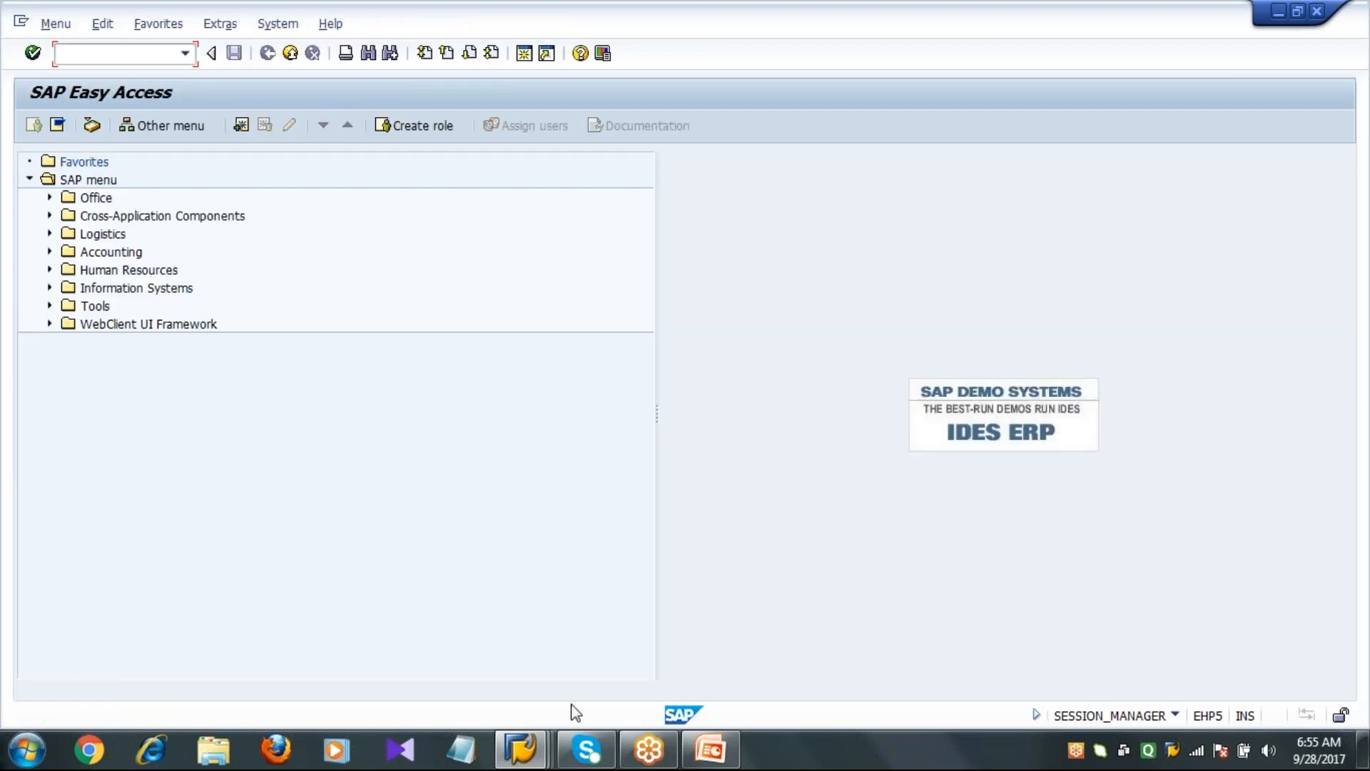
Switch to the stock overview session and refresh the stock of material 2357
mouse_move(521, 749)
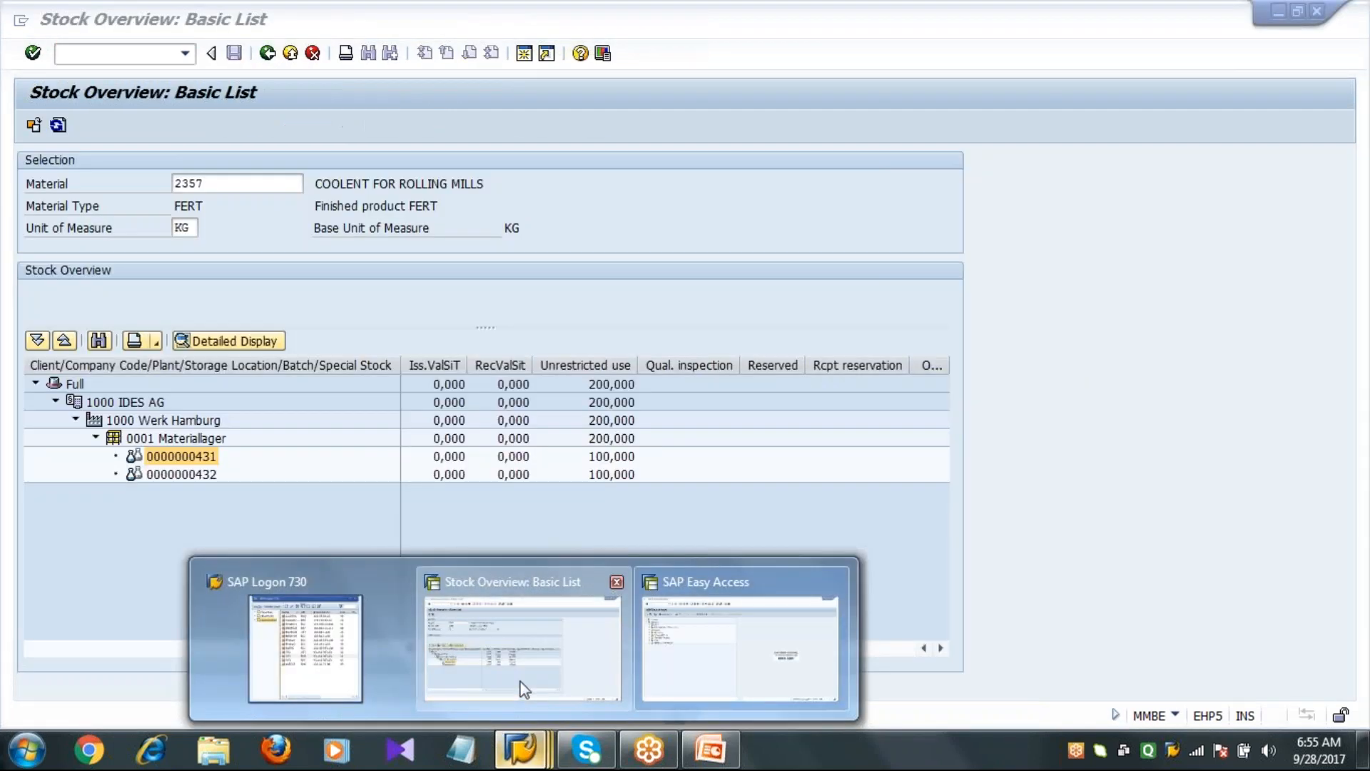
click(525, 690)
click(58, 126)
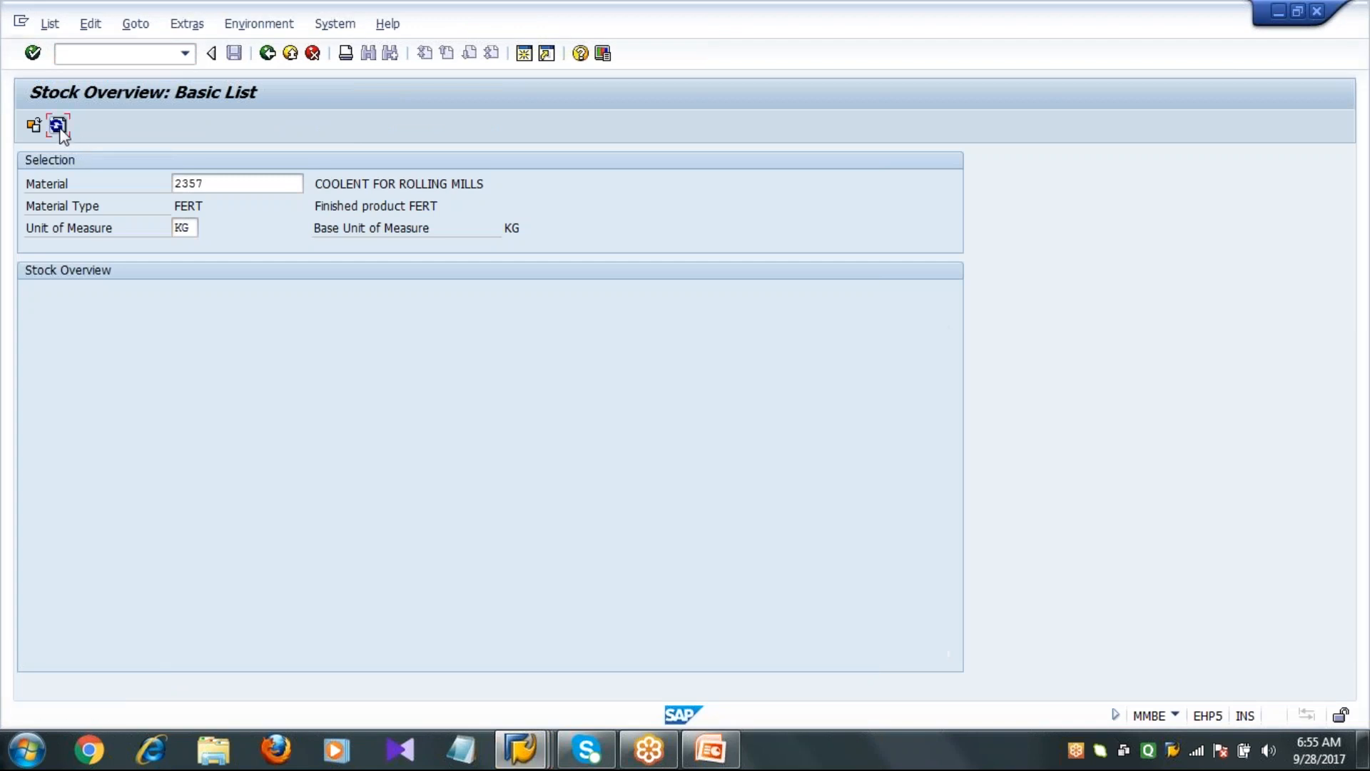
click(614, 440)
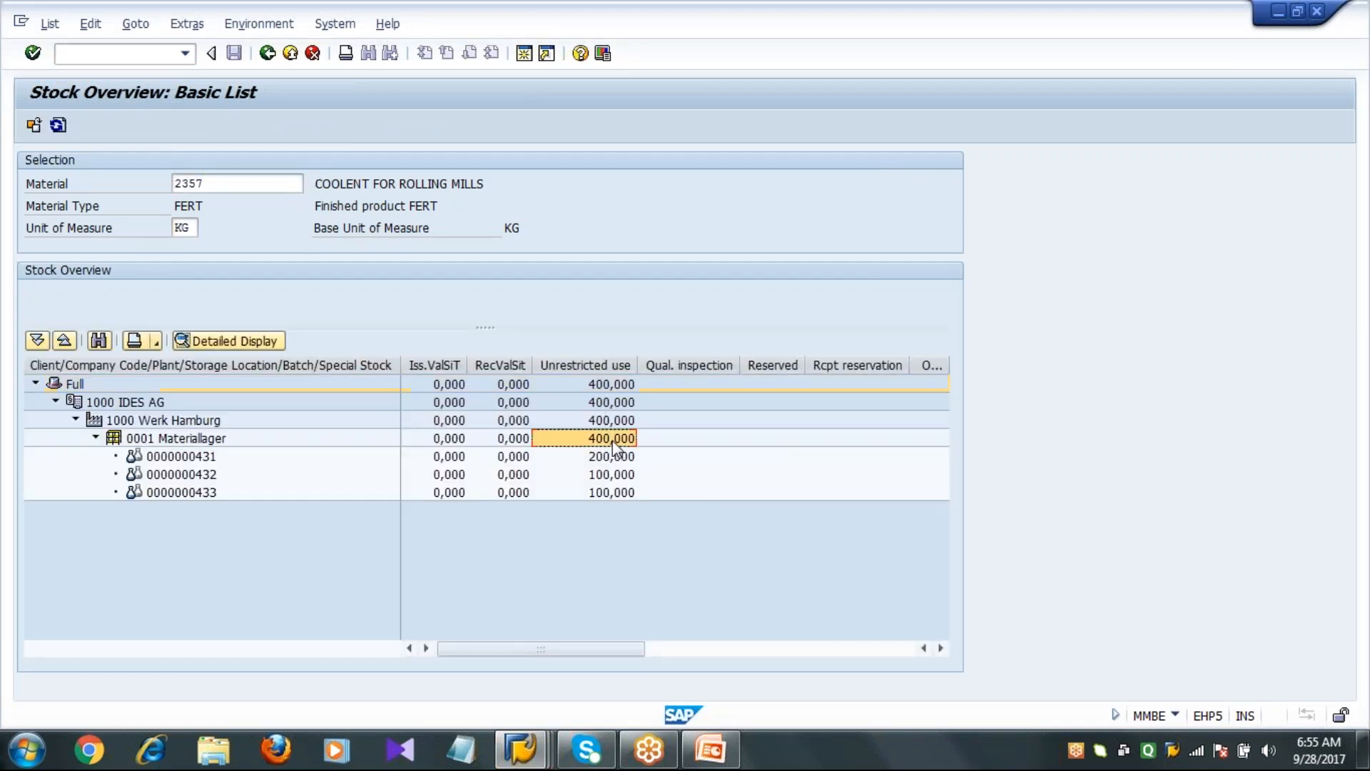
click(216, 457)
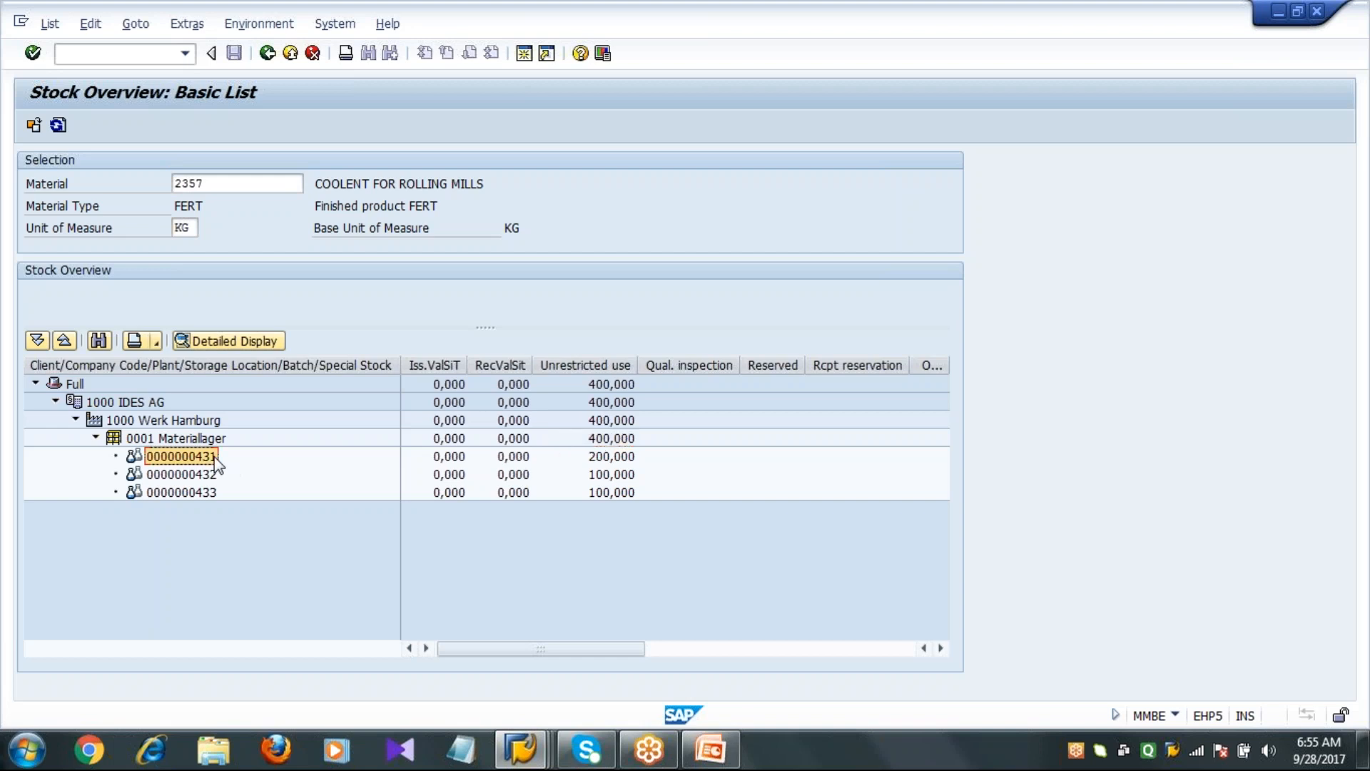
click(215, 474)
click(211, 499)
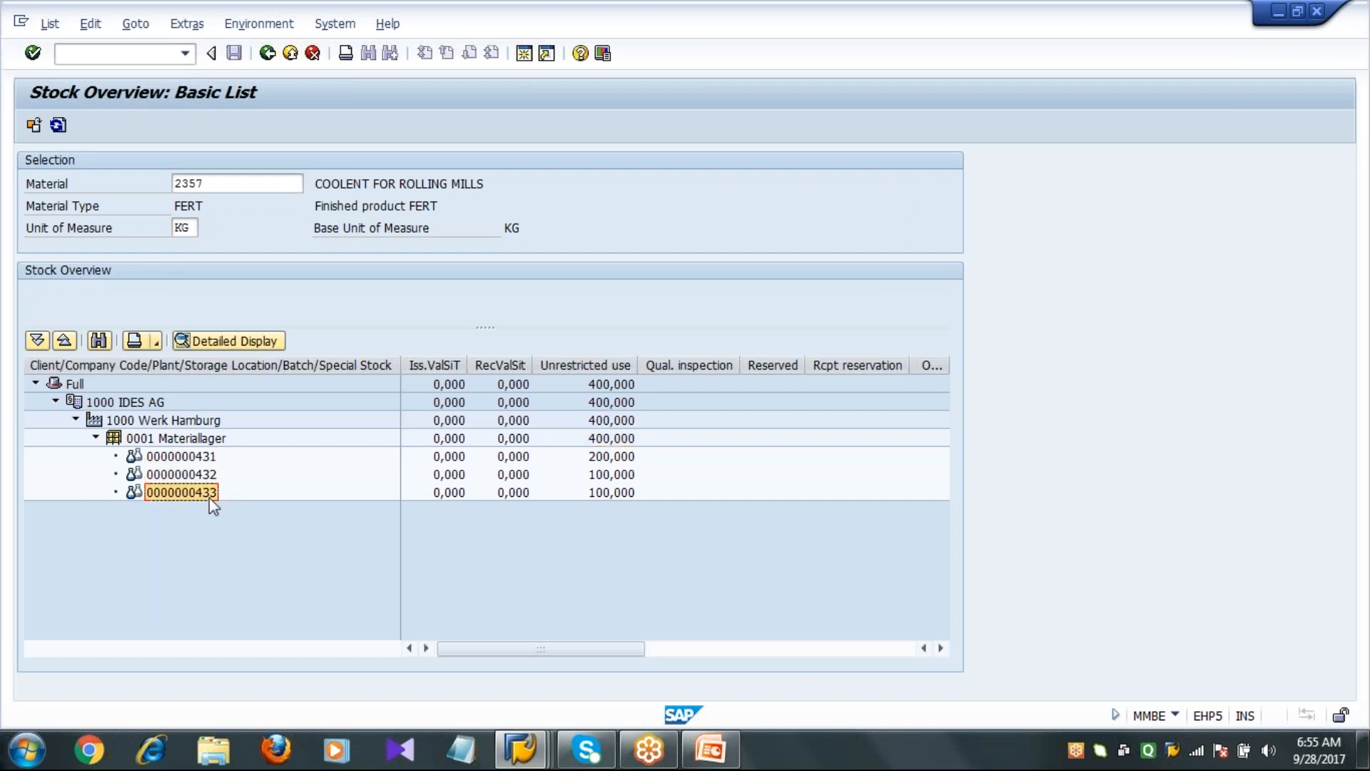
key(Up)
key(Up)
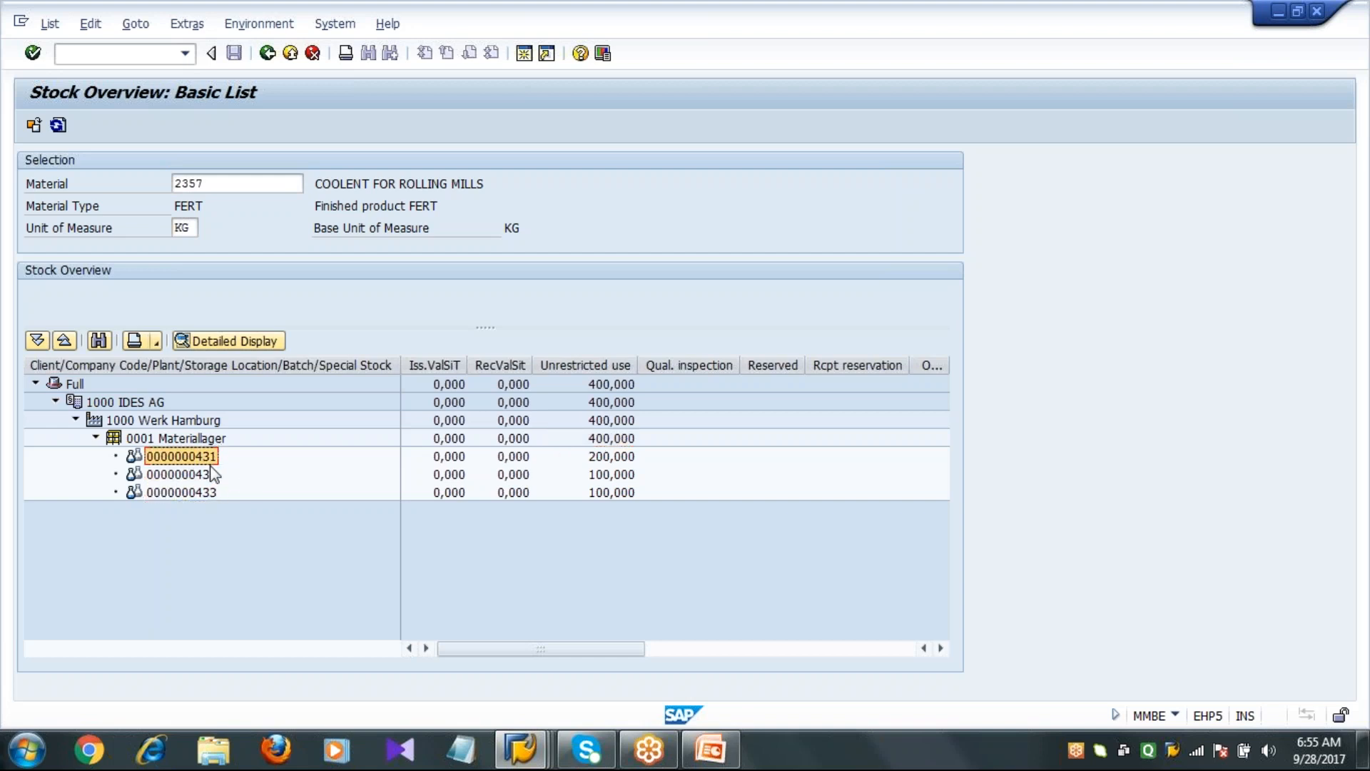
key(Down)
key(Down)
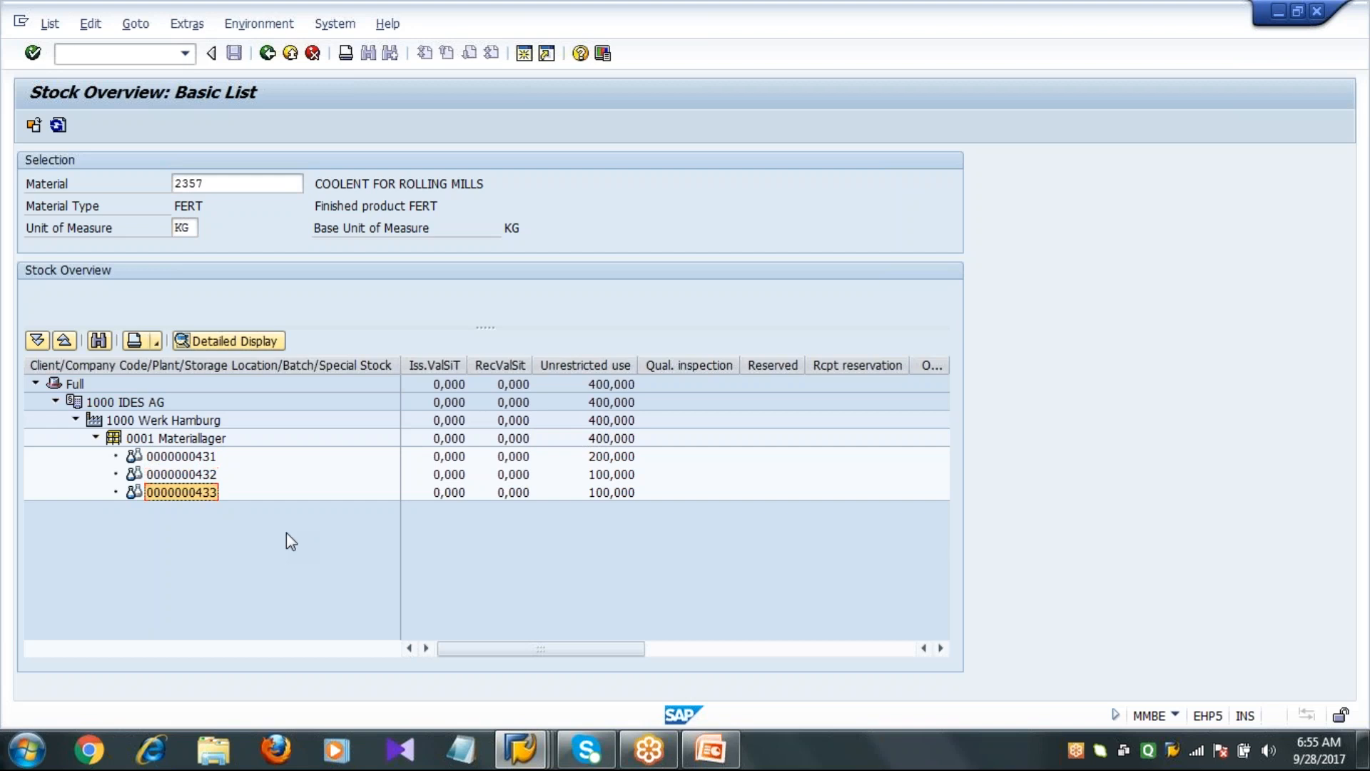
click(286, 533)
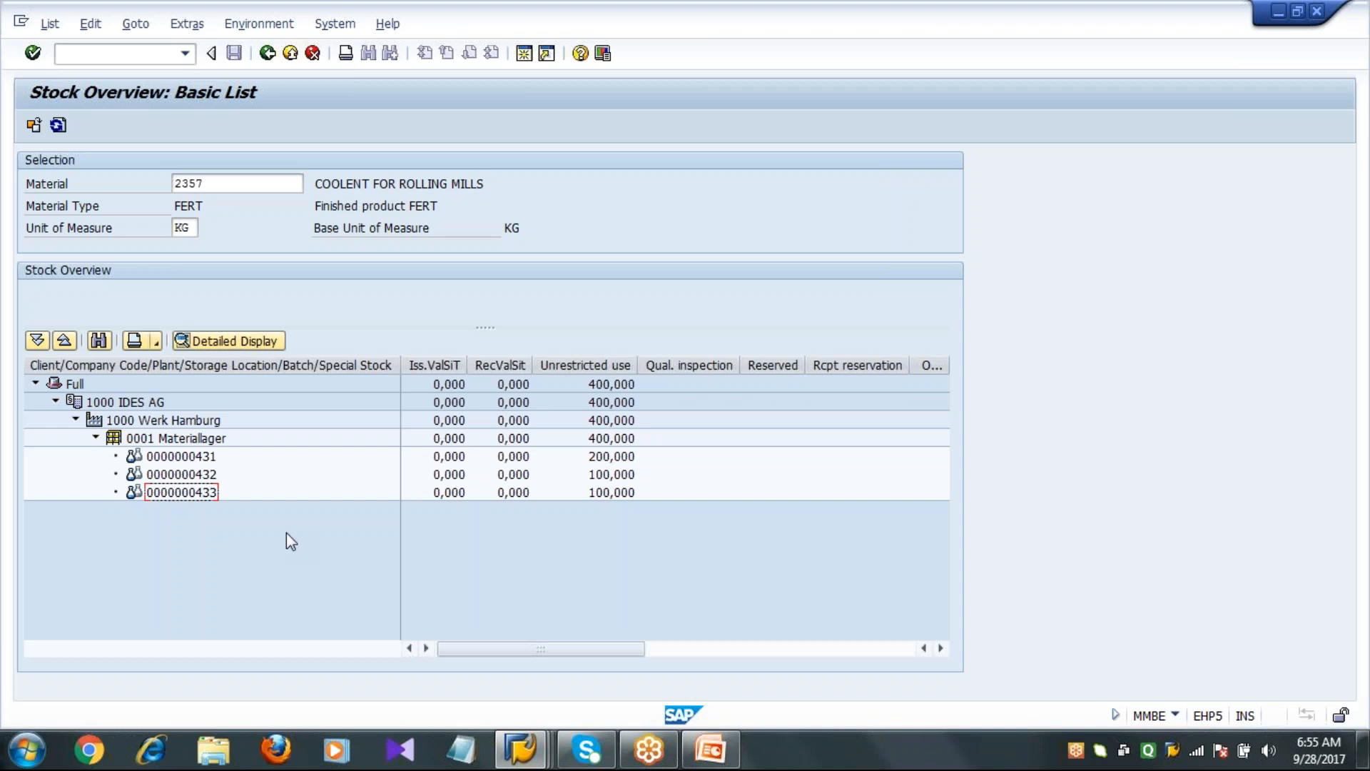
Exit the stock overview back to the SAP Easy Access screen and switch away from the session
click(270, 65)
click(269, 65)
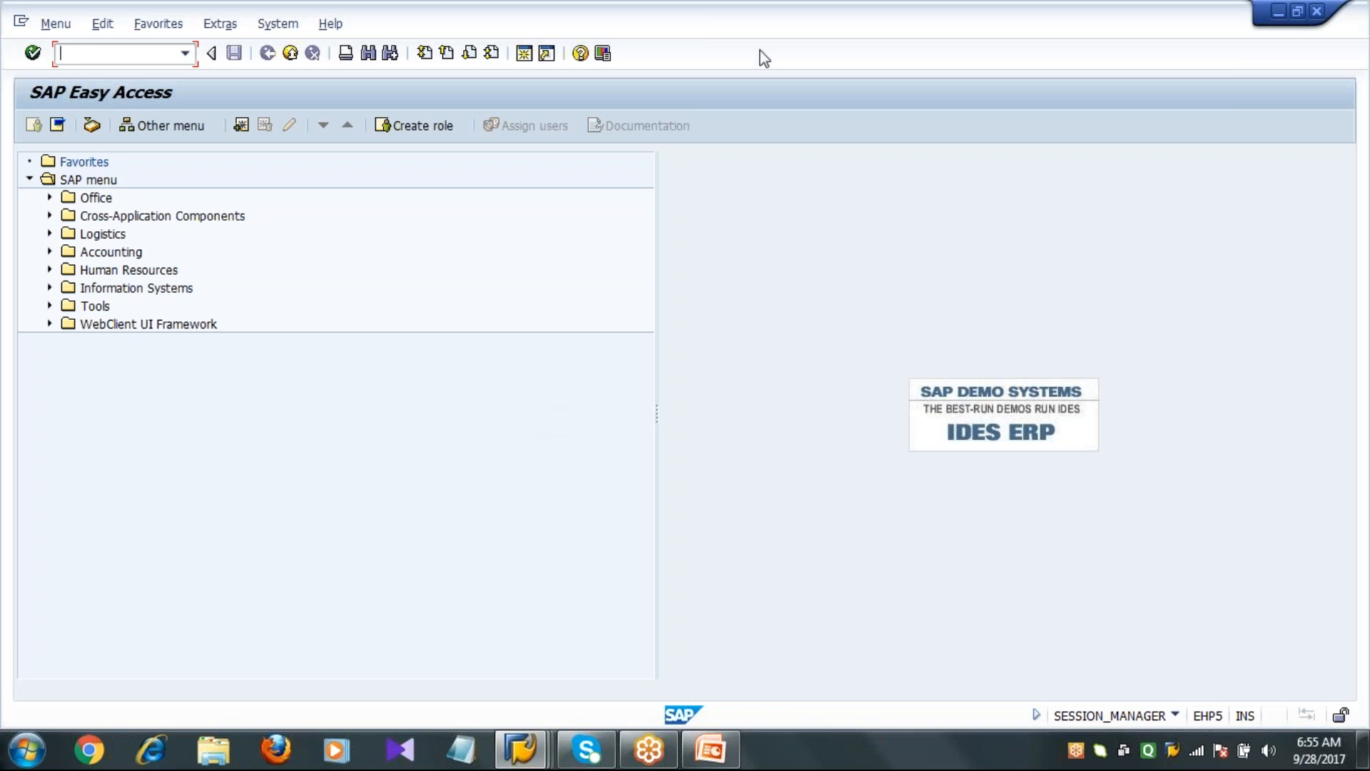
key(alt+Tab)
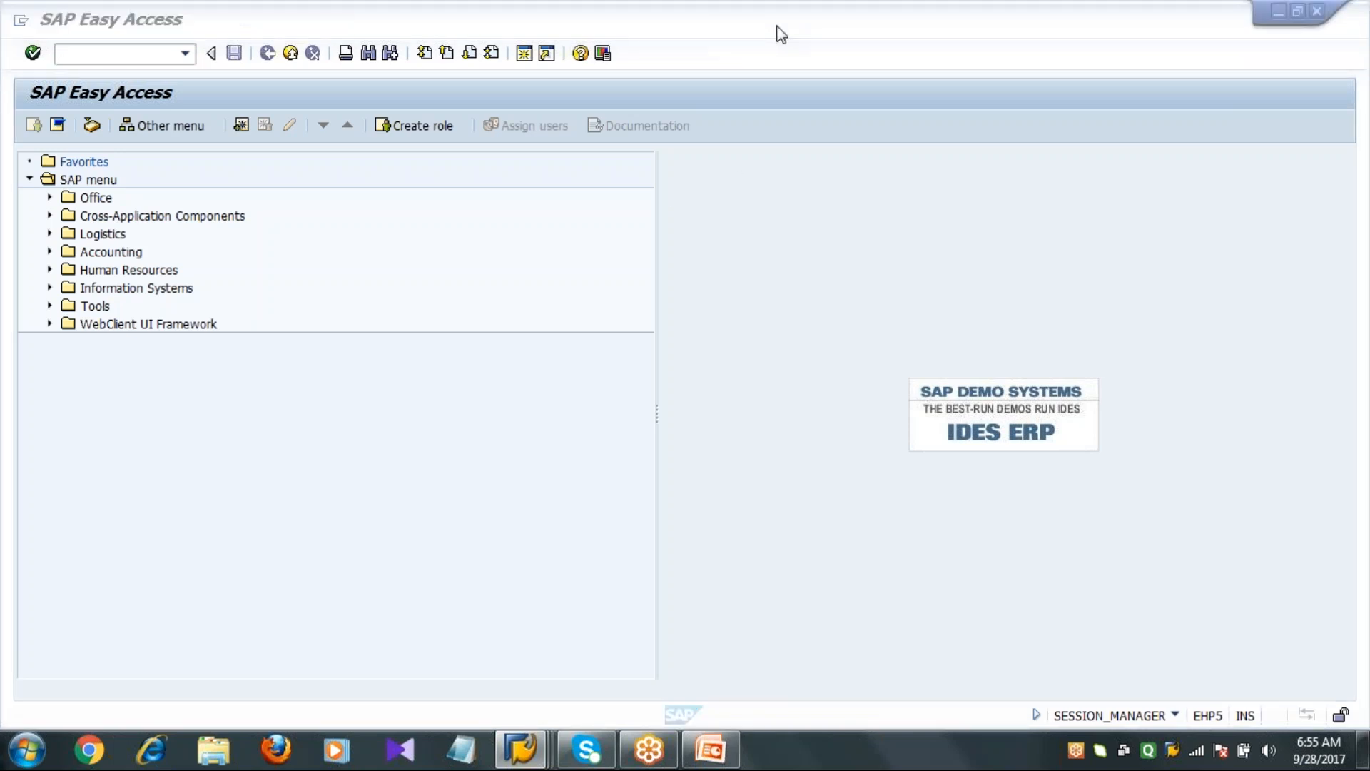